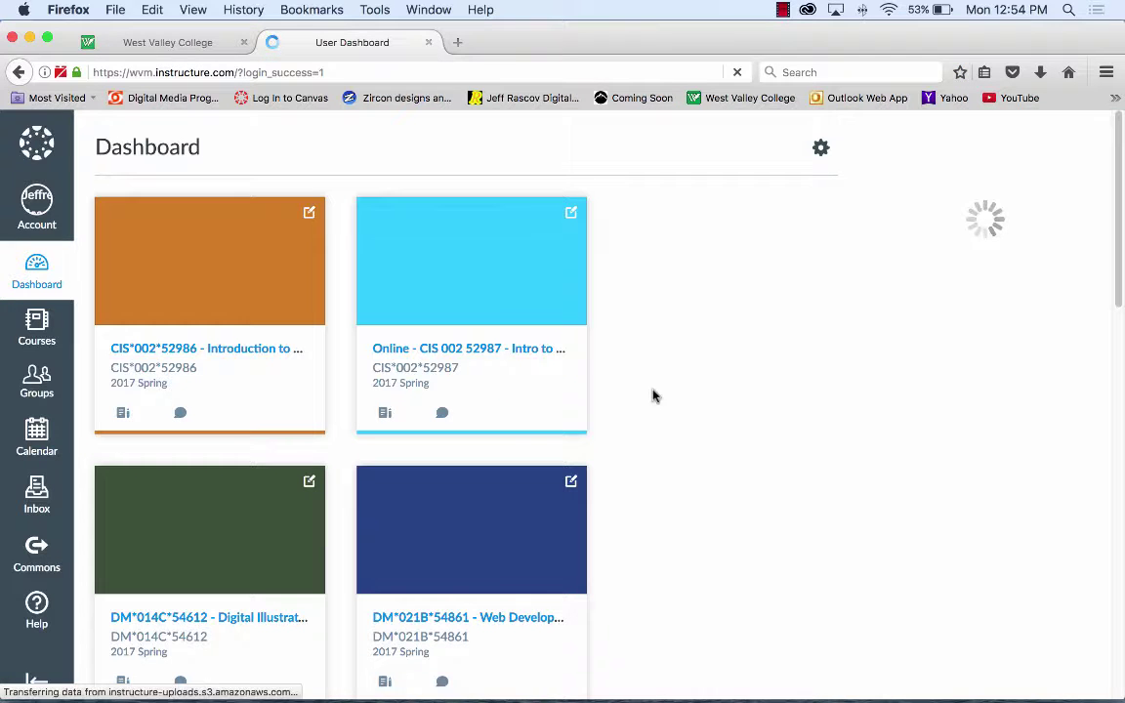
Open the DM*014C*54612 Digital Illustration course and view the Fun Portrait Technique page in Lesson 13.
scroll(474, 417, down, 3)
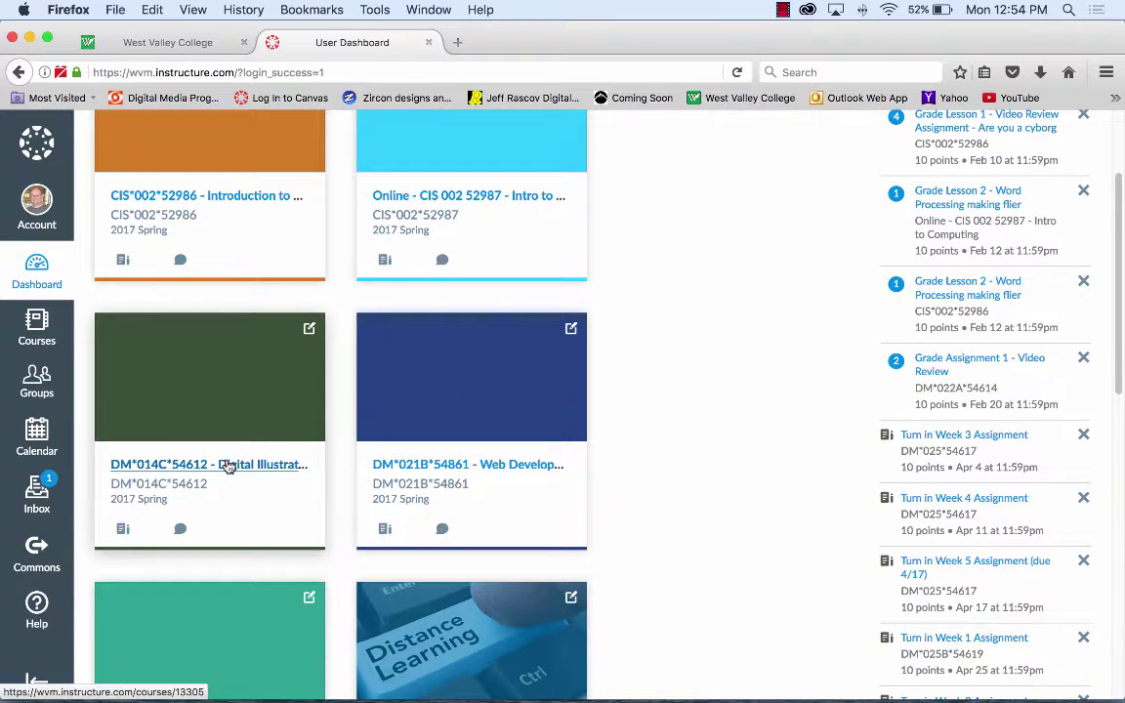
click(224, 467)
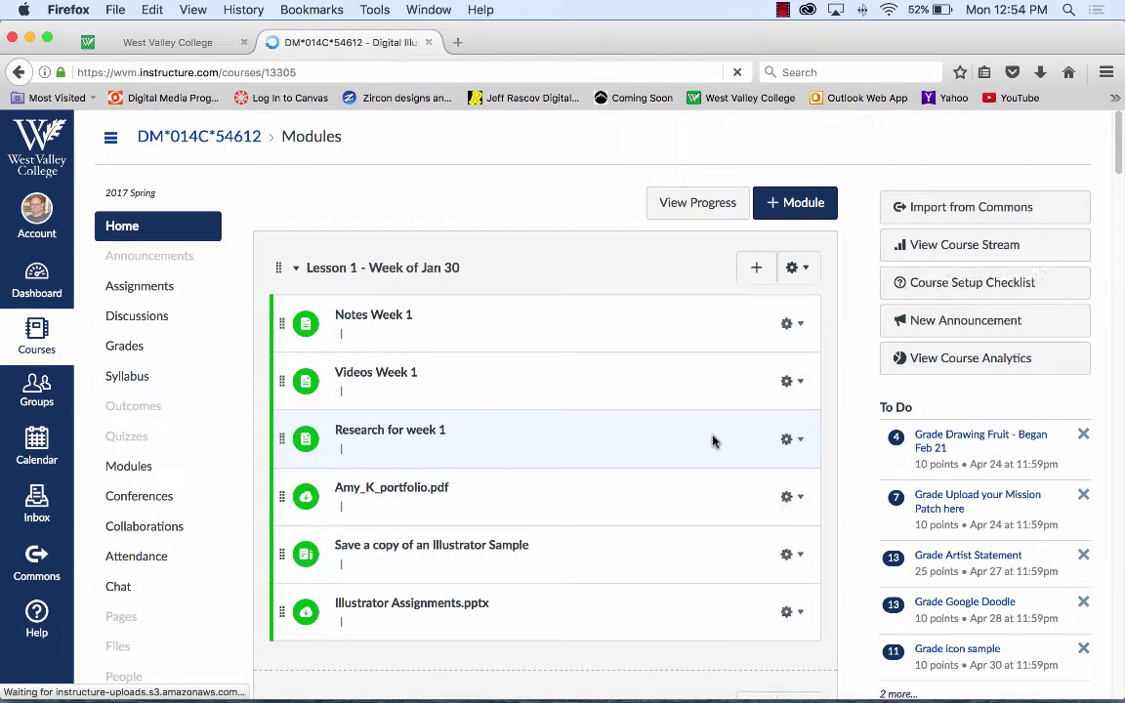
scroll(713, 442, down, 15)
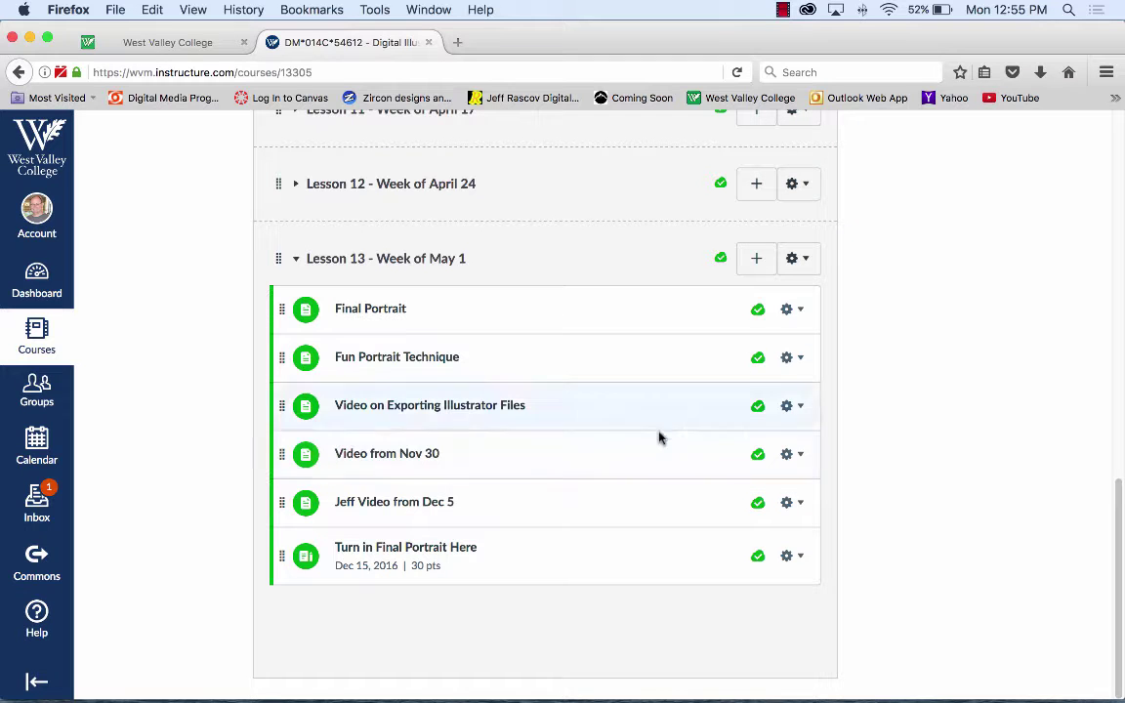
click(420, 358)
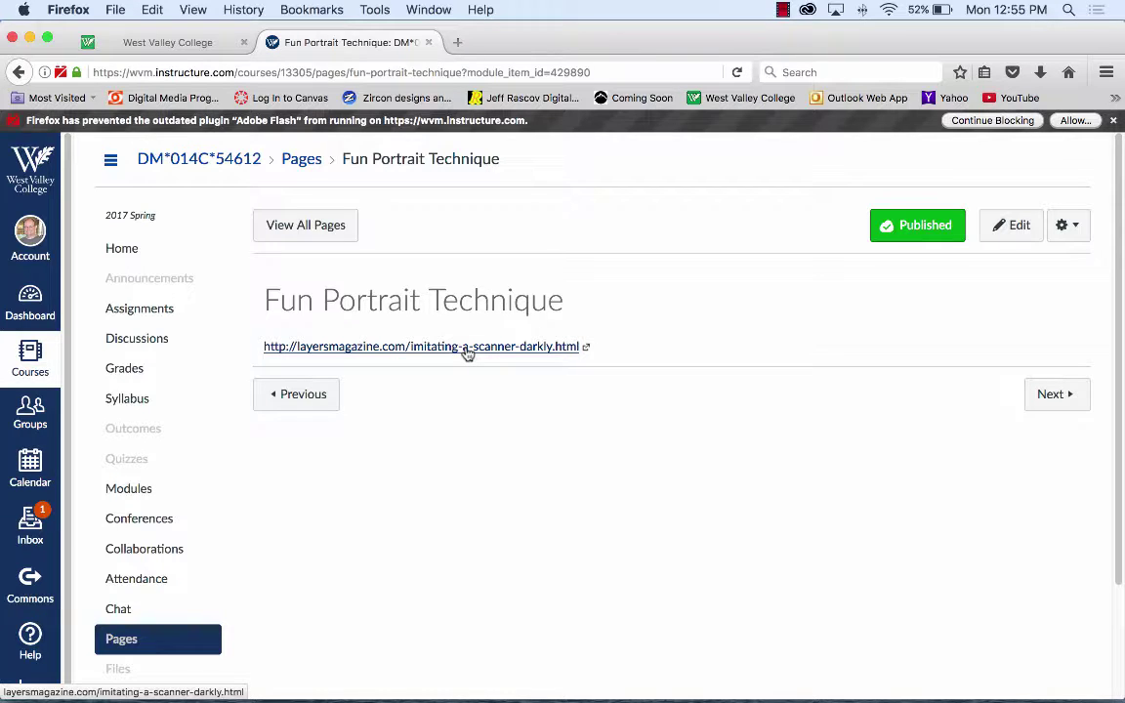
Return to the course modules, expand Lesson 12 - Week of April 24, and view the Video on Blend tool and Wired Card page.
click(19, 72)
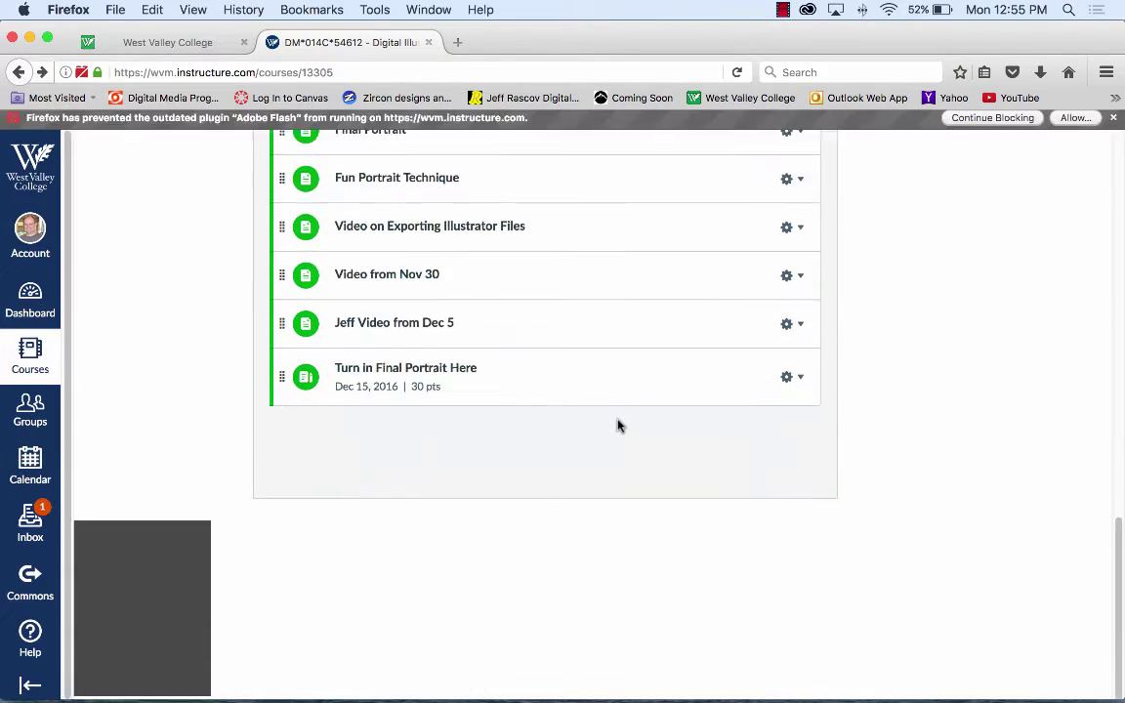
scroll(617, 423, up, 15)
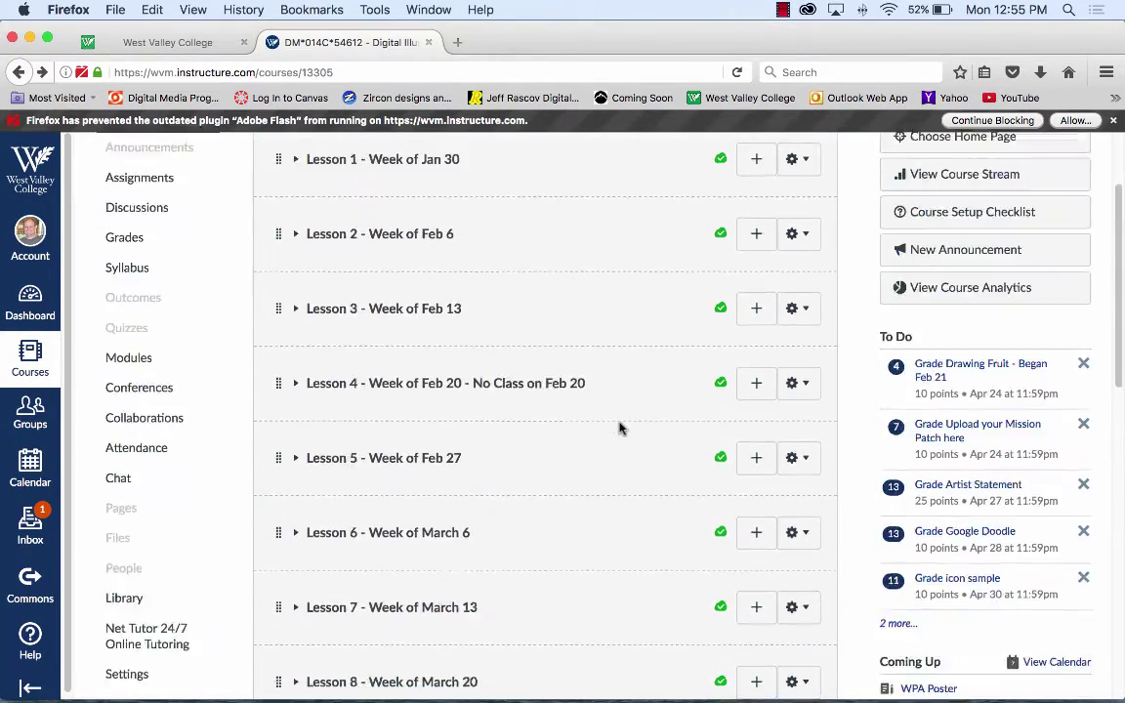
scroll(618, 427, down, 1)
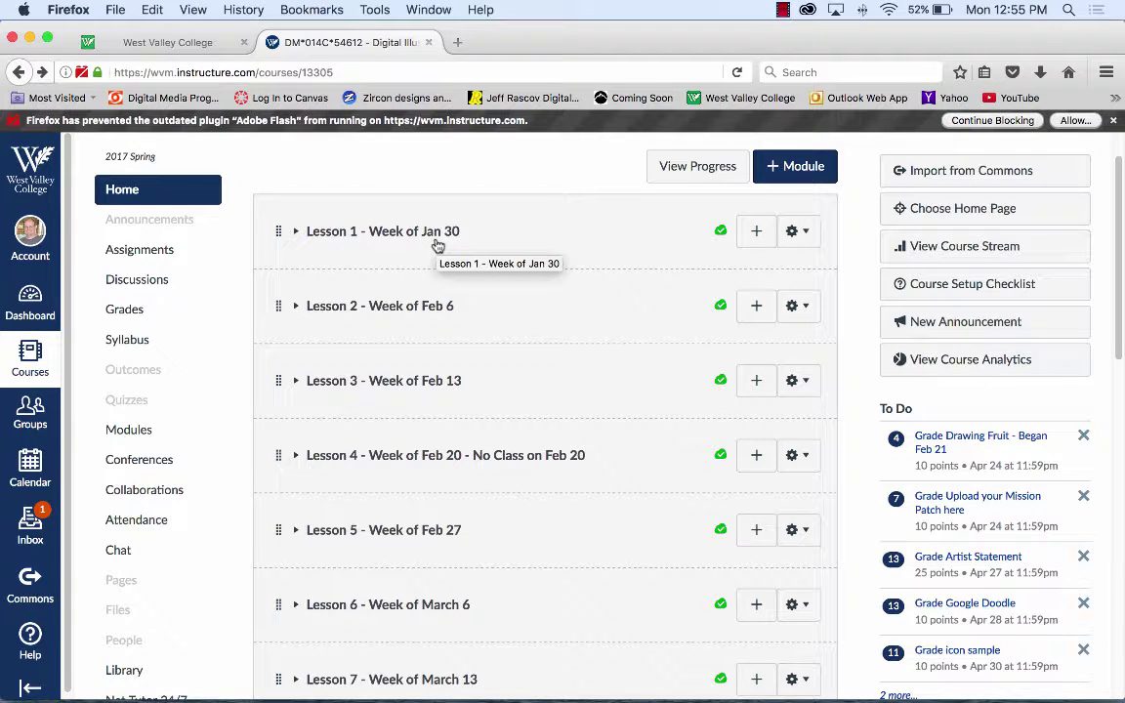
scroll(610, 317, down, 5)
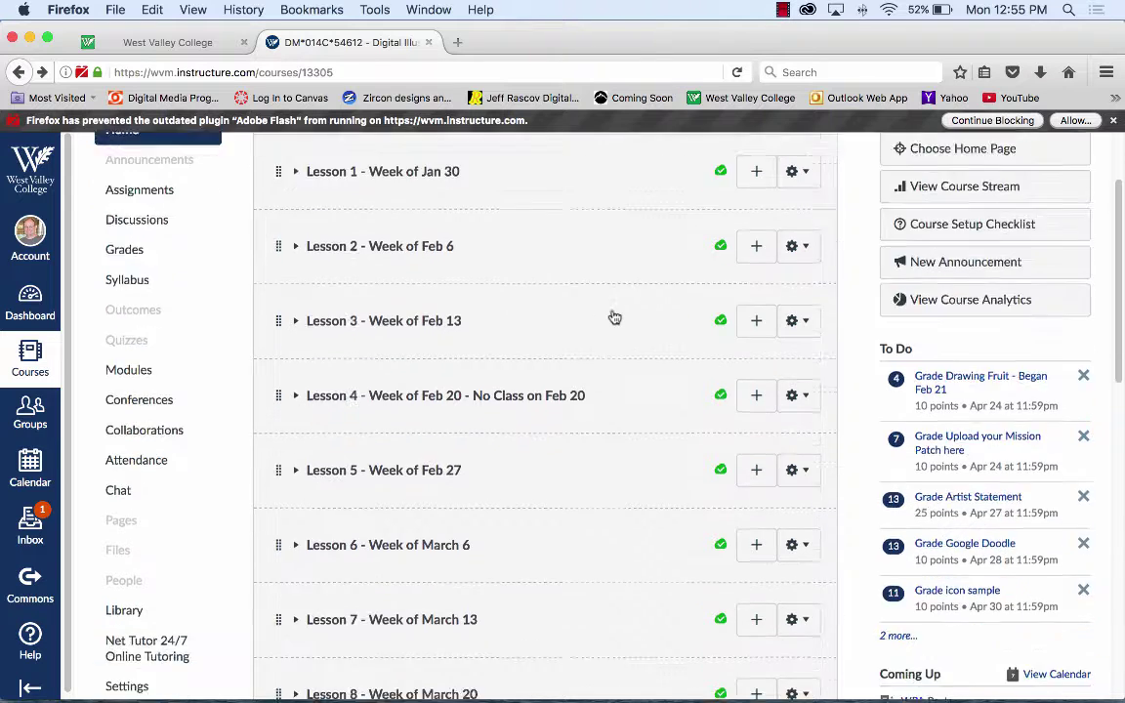
scroll(614, 315, down, 6)
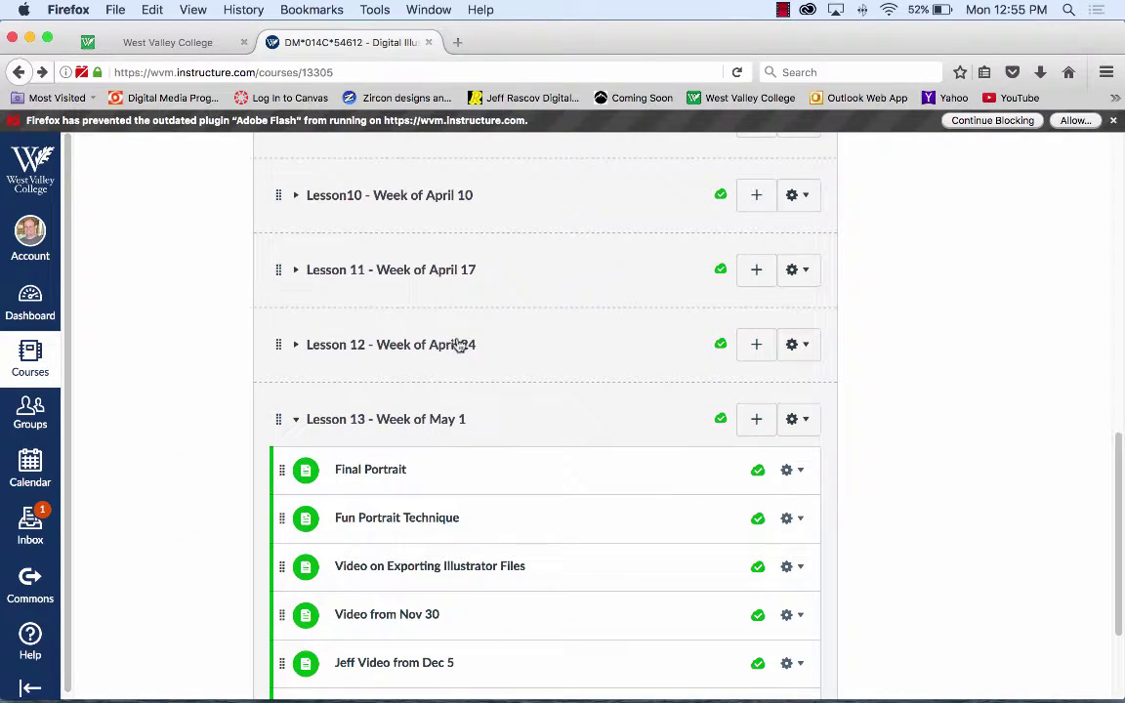
click(296, 347)
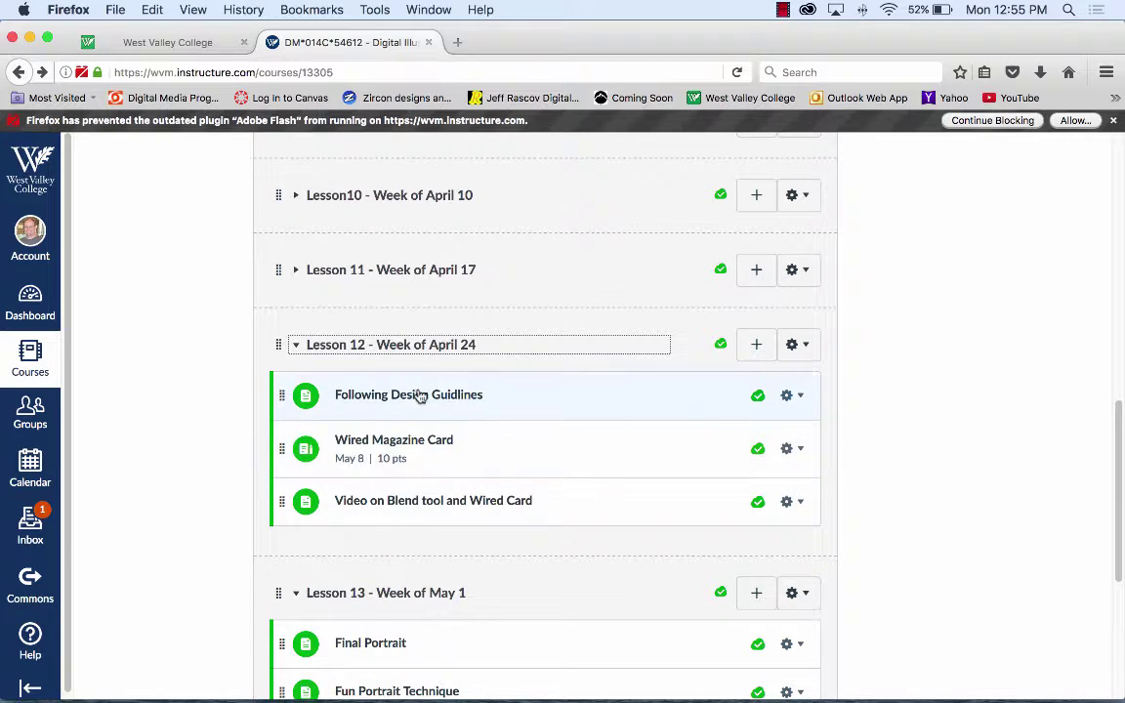
click(397, 504)
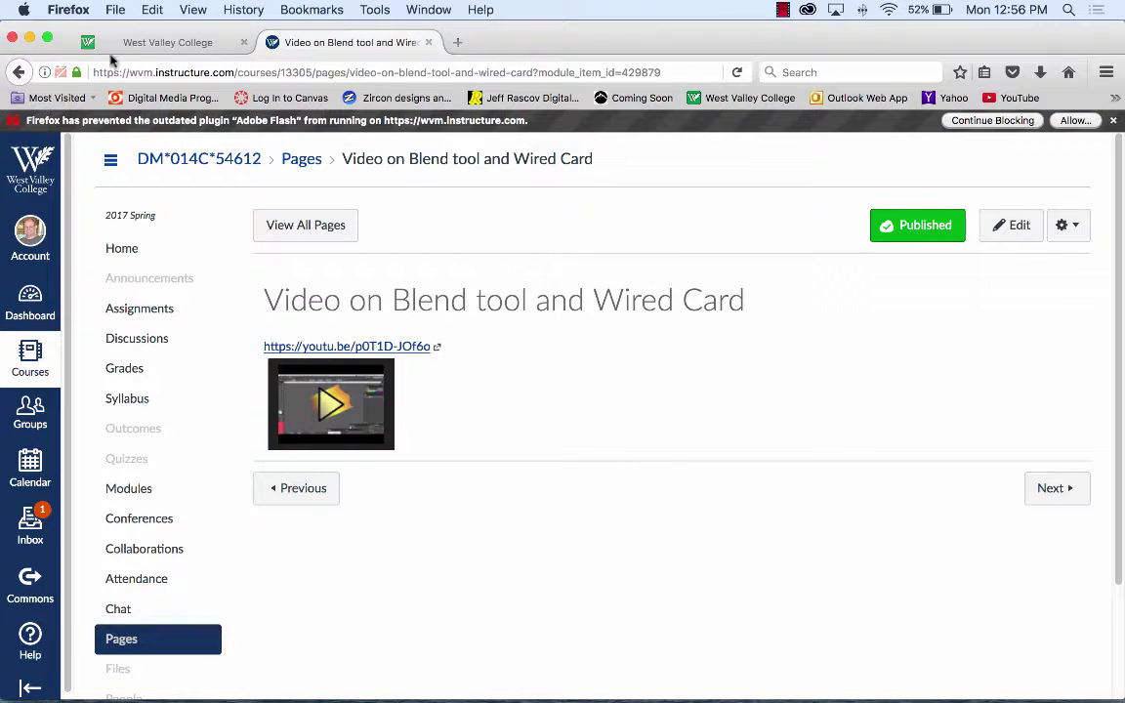
Go back to Lesson 13's Fun Portrait Technique page and follow its link to the Layers magazine article.
click(19, 71)
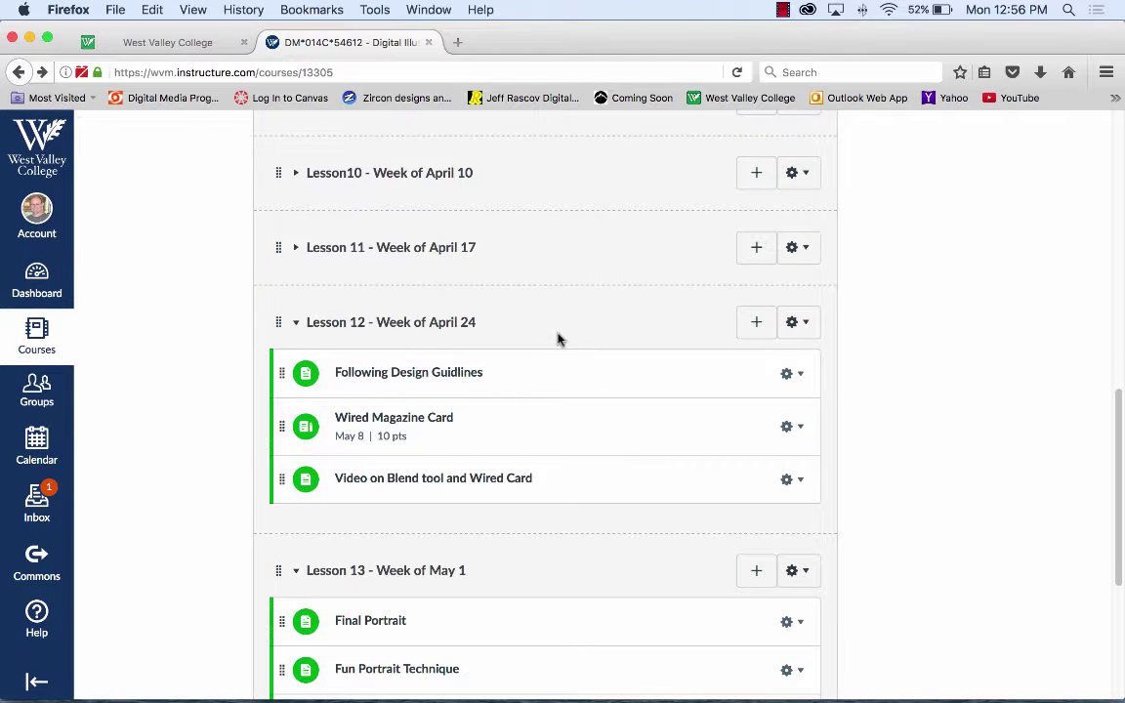
scroll(557, 339, down, 5)
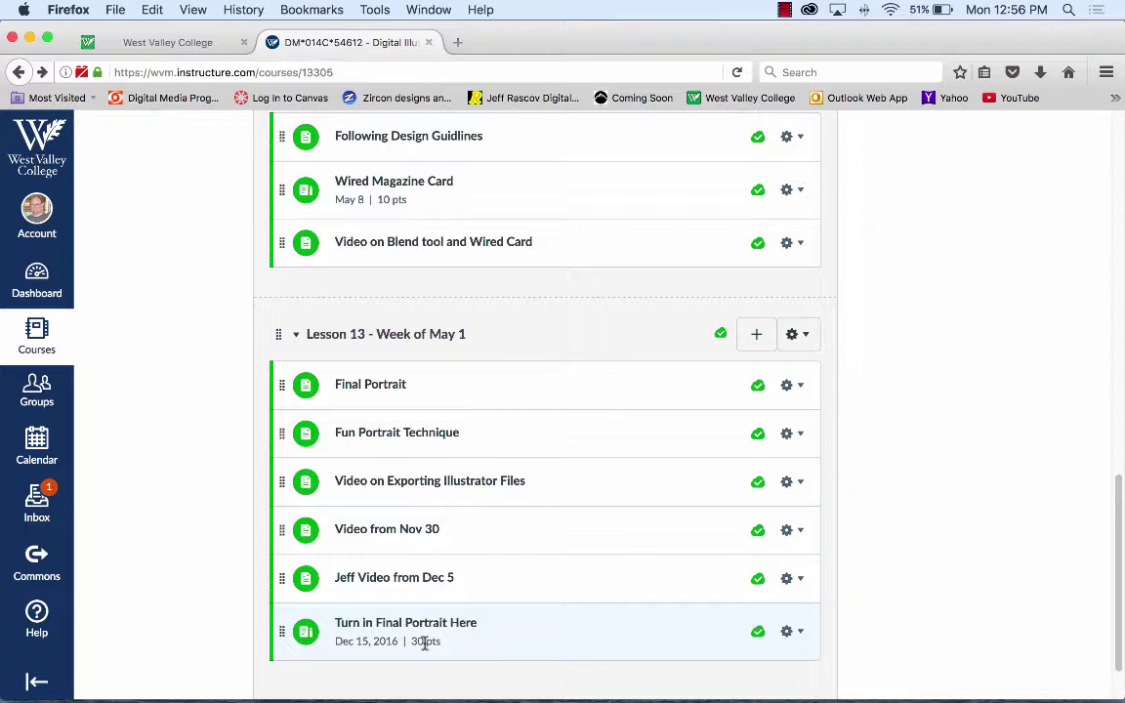
click(405, 438)
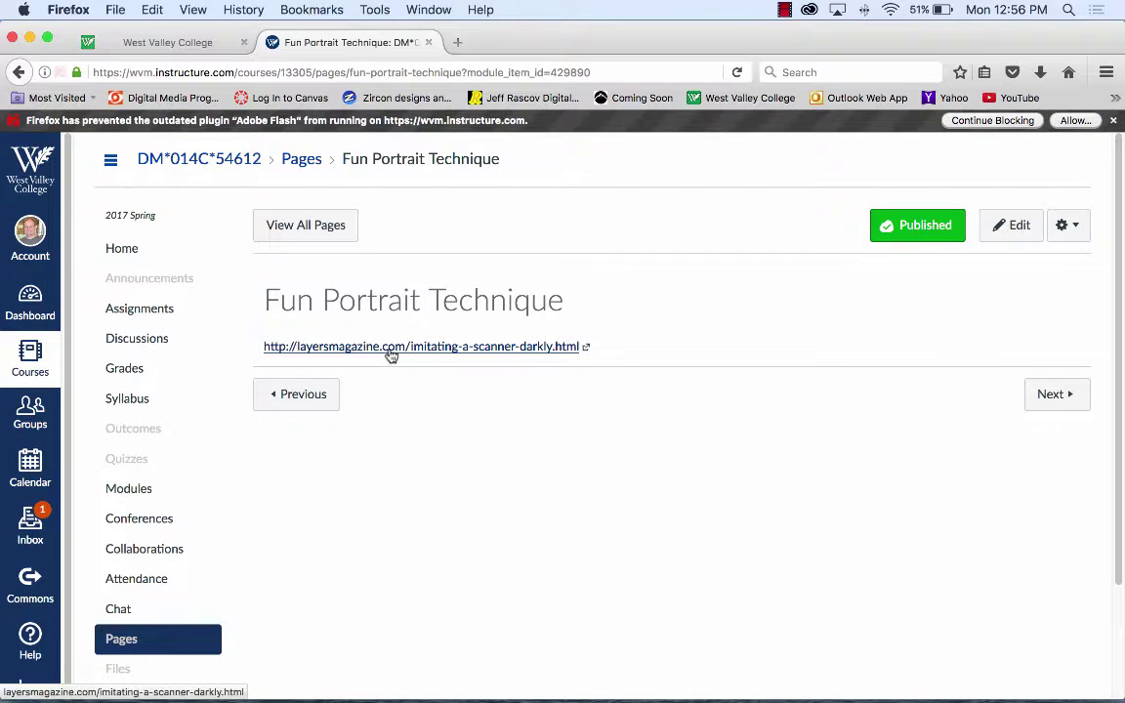
click(391, 347)
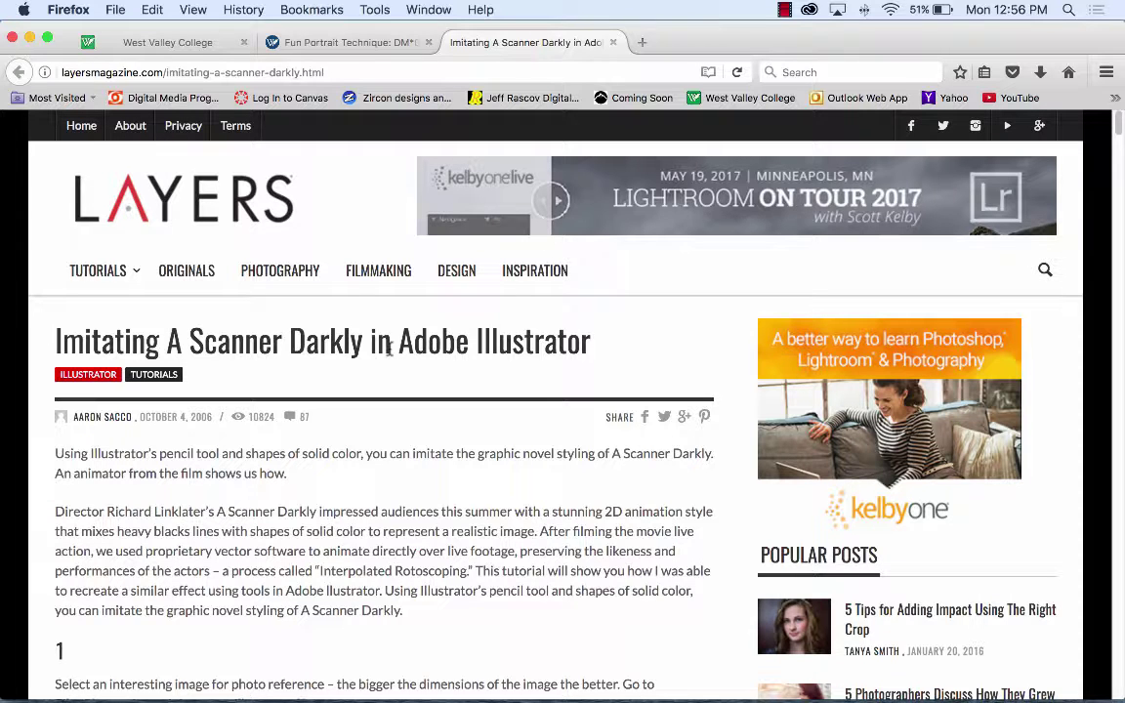
Read the Scanner Darkly tutorial's introduction and its first two steps on placing the reference image and setting up layers.
scroll(407, 341, down, 5)
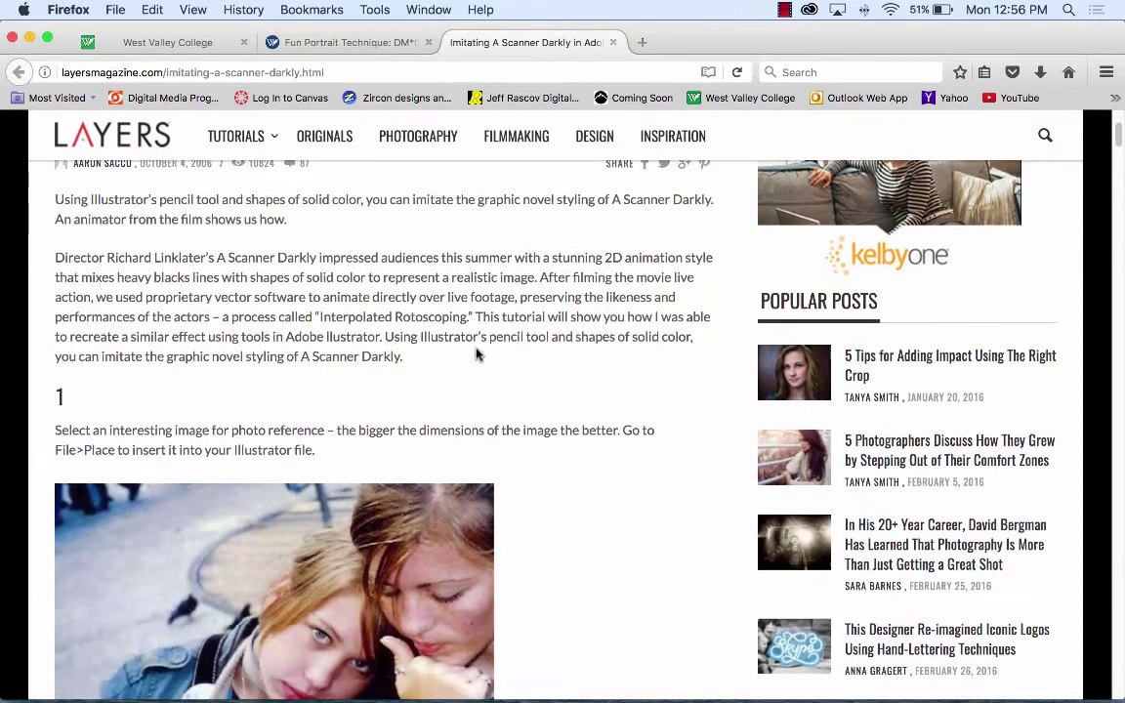
scroll(478, 356, down, 1)
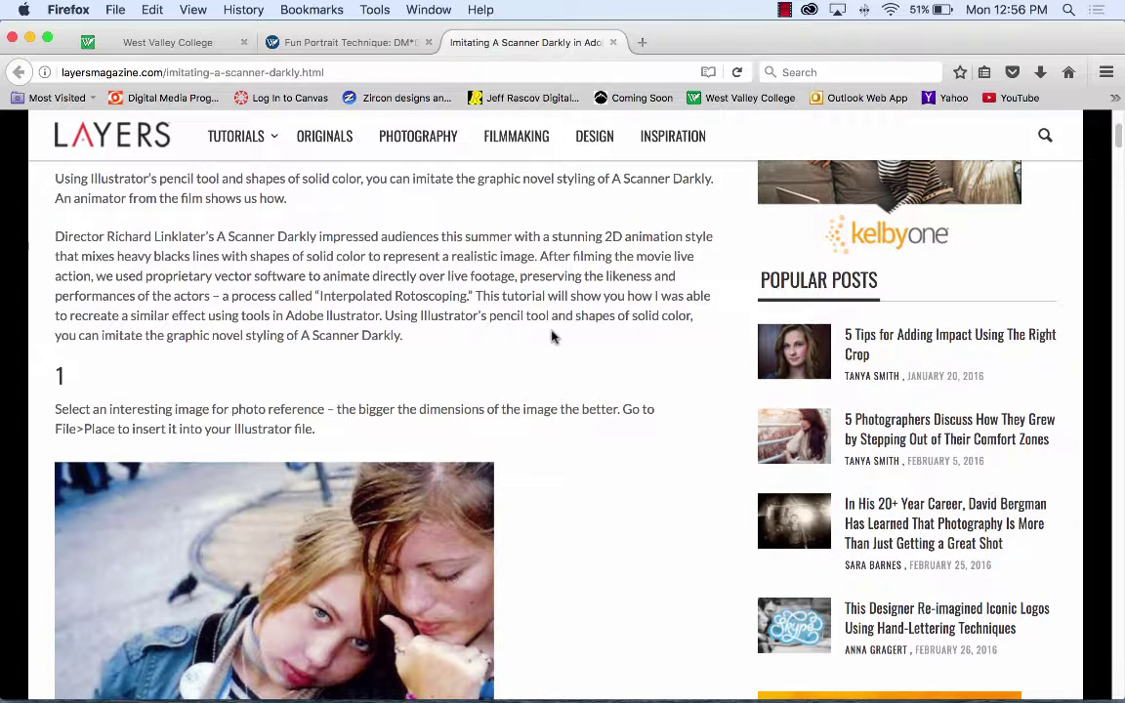
scroll(552, 337, down, 5)
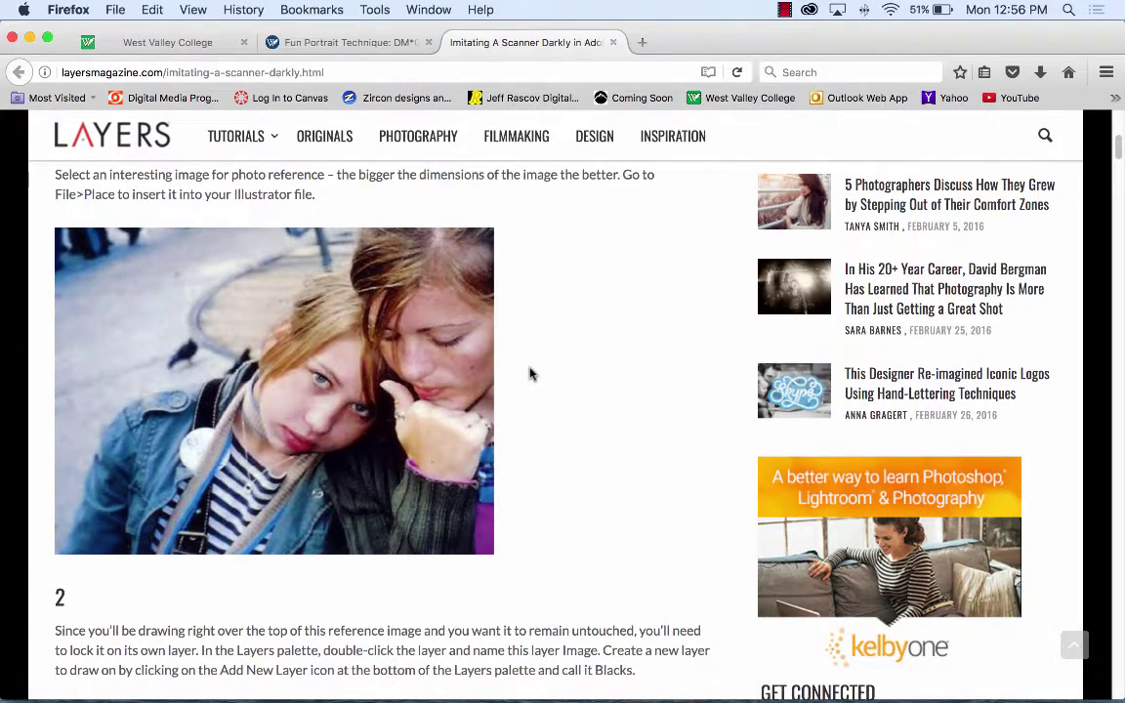
scroll(530, 374, down, 6)
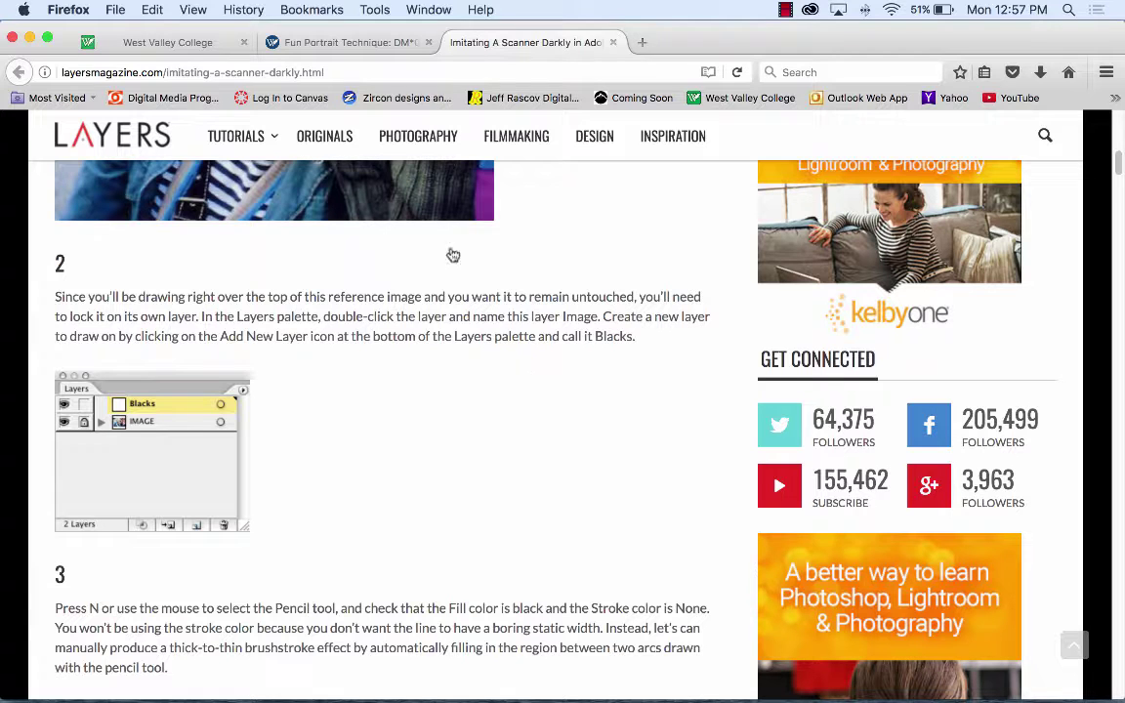
Open Illustration_Portrait_Keira_Knightley.ai from the desktop in Illustrator, ignoring the missing linked file.
drag(77, 31, 740, 185)
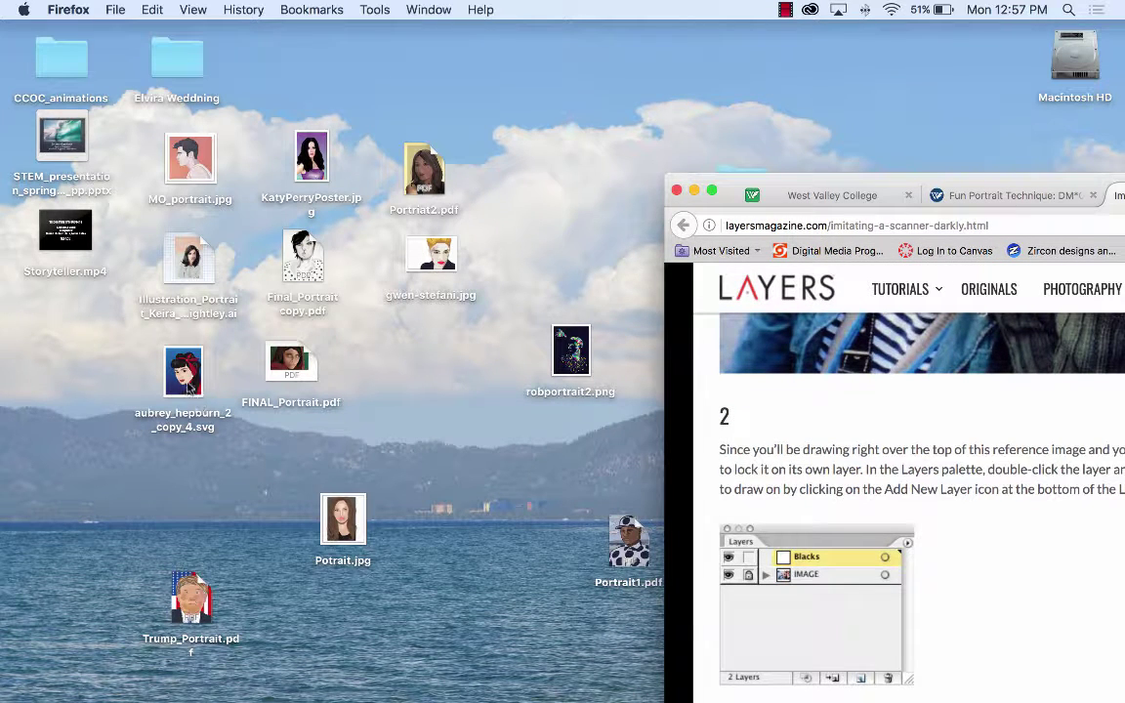
double_click(190, 259)
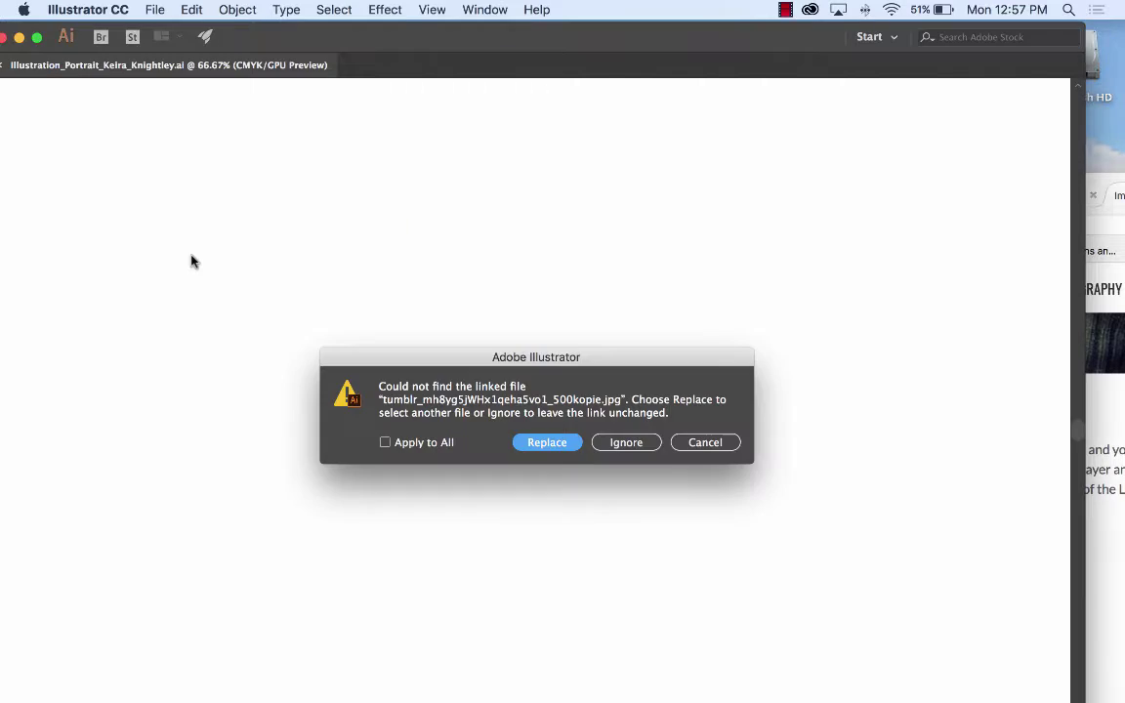
click(637, 444)
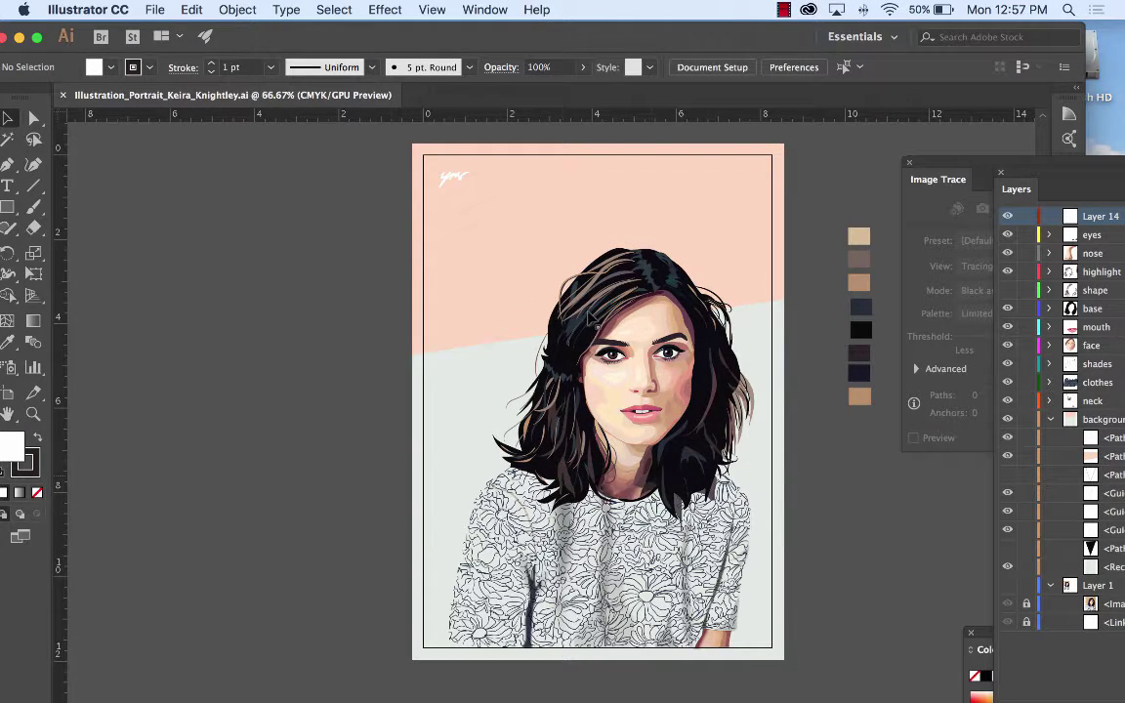
Quit Illustrator and bring the browser window with the Scanner Darkly tutorial back into view.
click(90, 10)
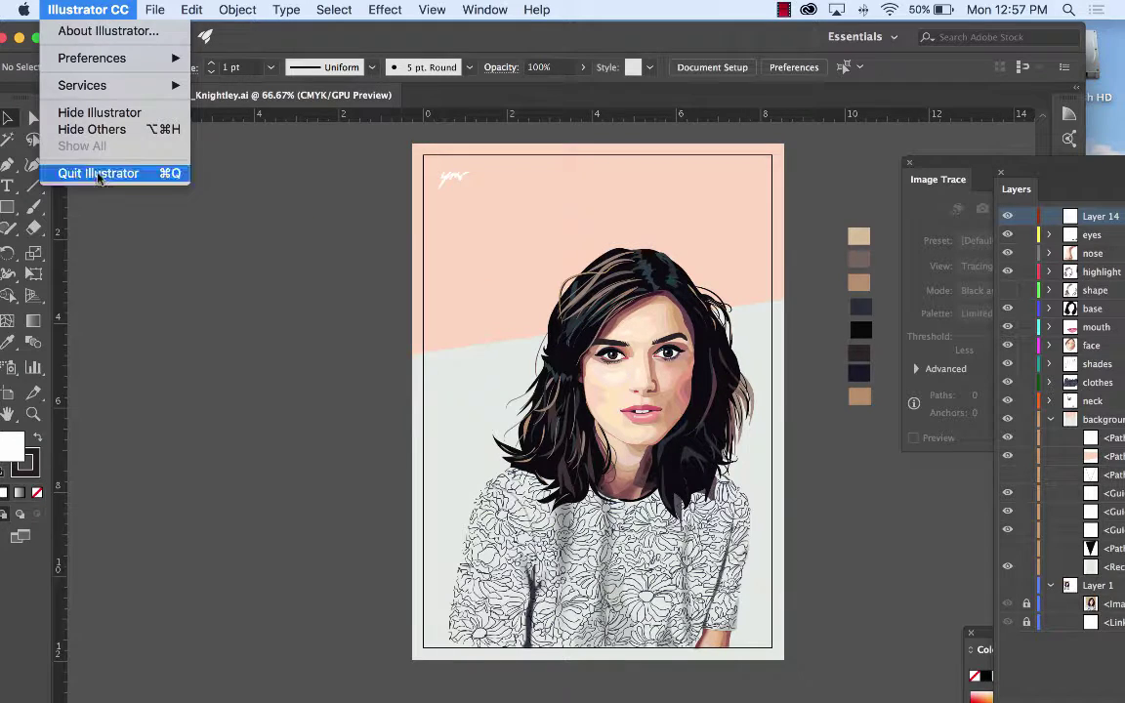
click(98, 173)
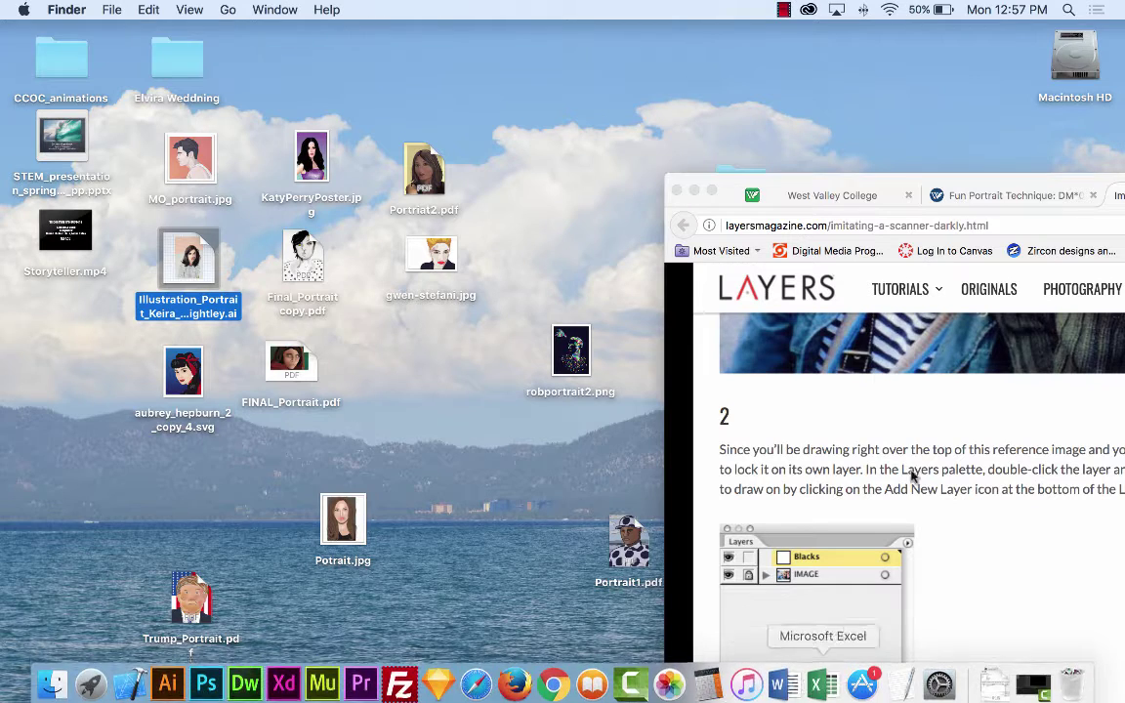
drag(952, 183, 346, 30)
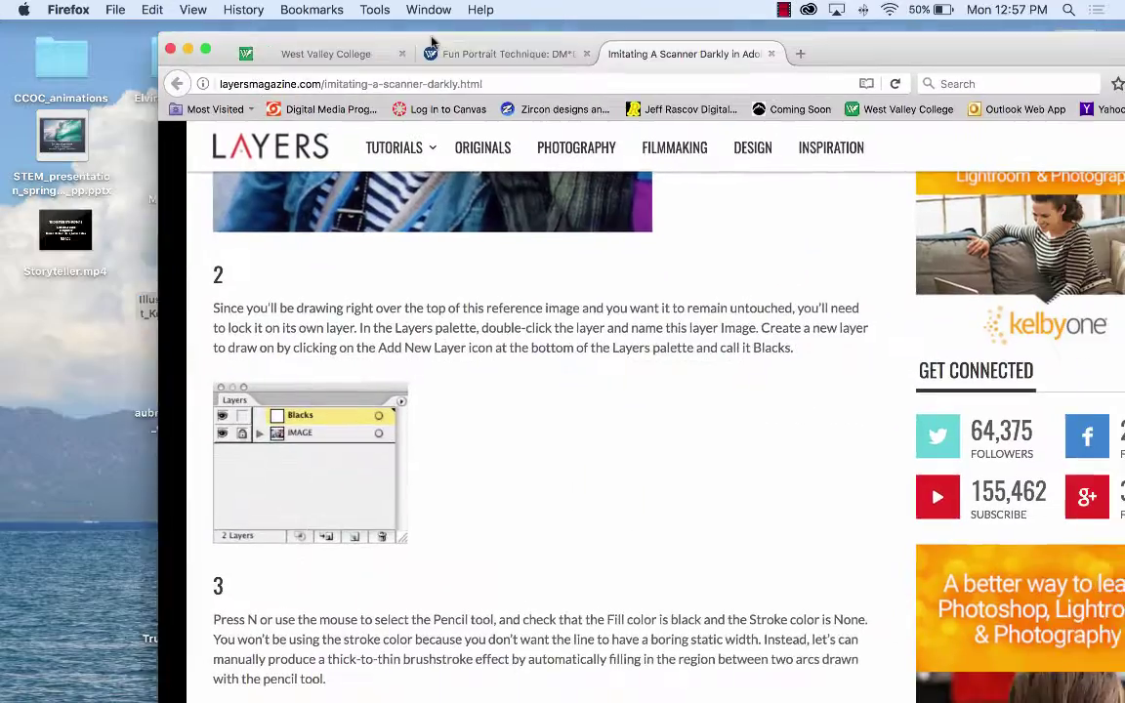
Examine the tutorial's steps 3 to 8 on Pencil tool preferences, inking the blacks, coloring by tone and organizing layers.
scroll(507, 484, down, 3)
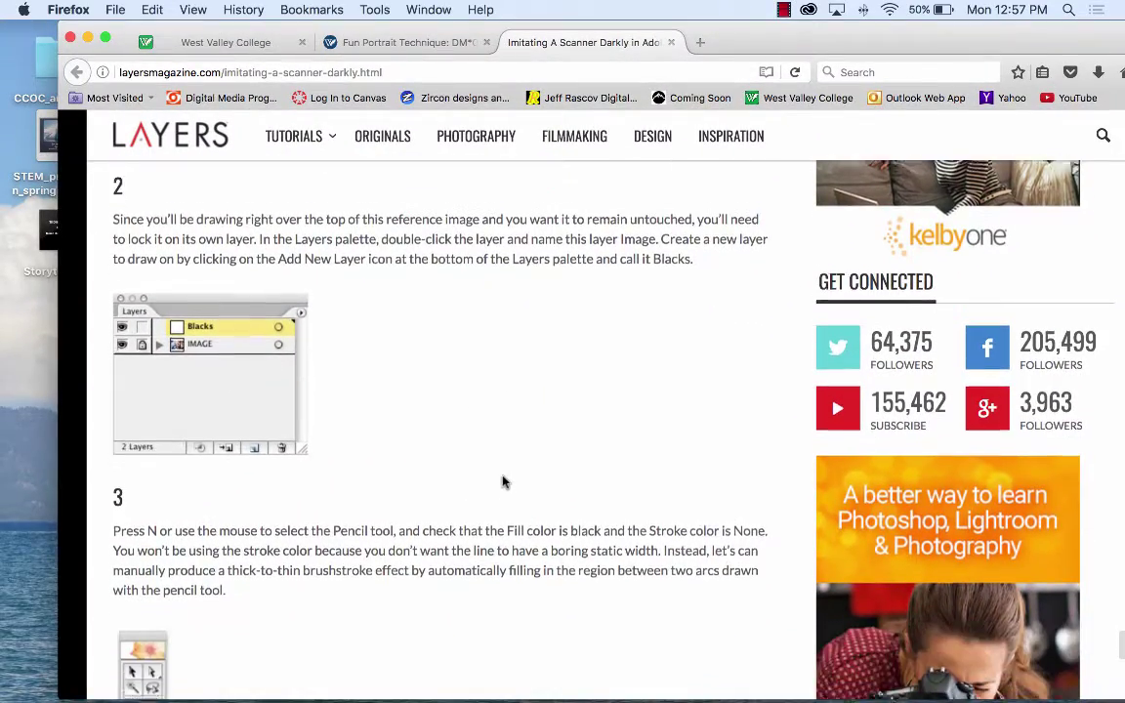
scroll(585, 442, down, 10)
scroll(581, 436, down, 3)
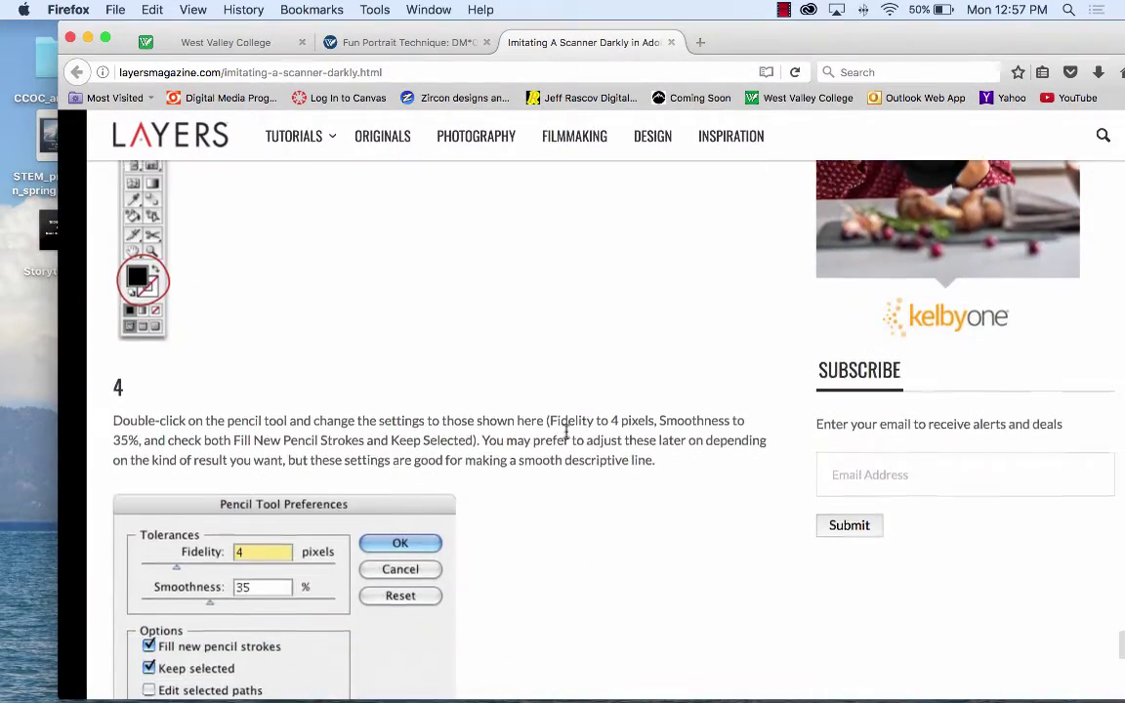
scroll(306, 323, up, 1)
scroll(307, 323, down, 9)
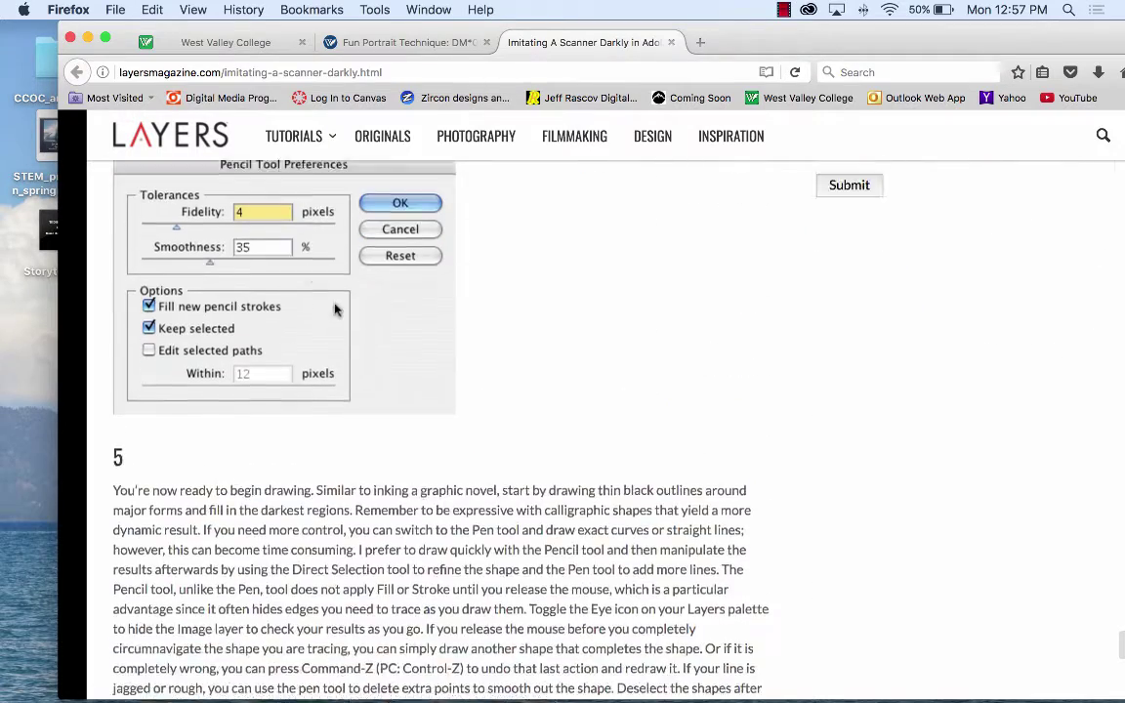
scroll(562, 371, up, 1)
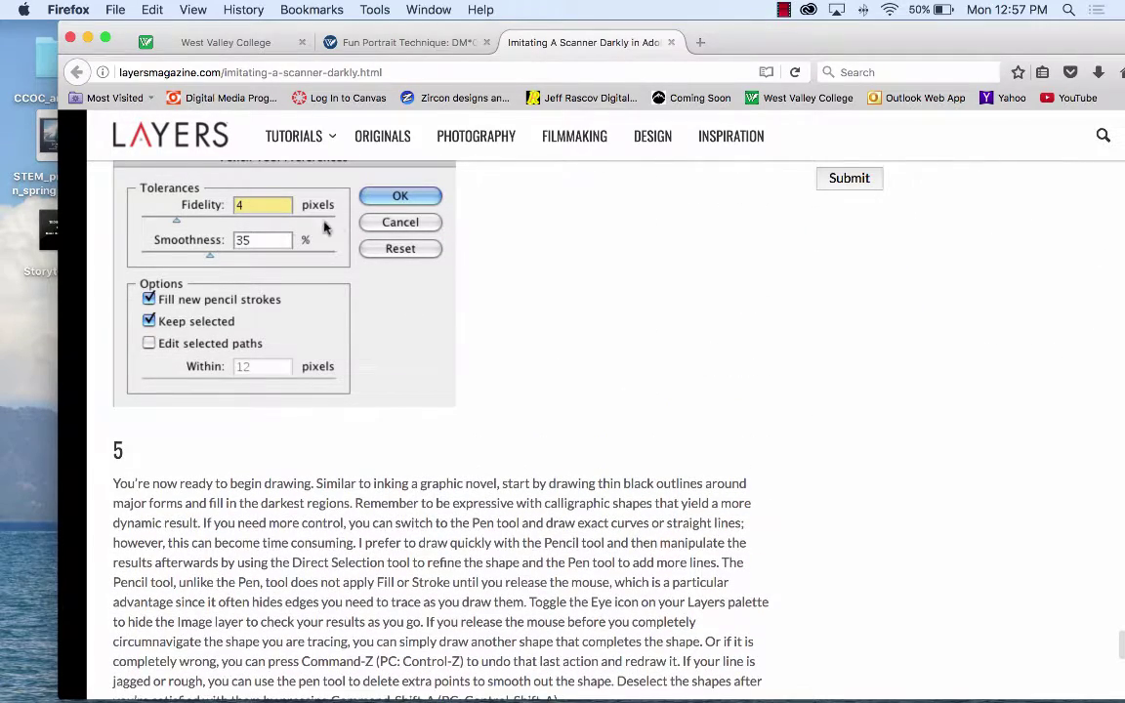
scroll(166, 256, down, 1)
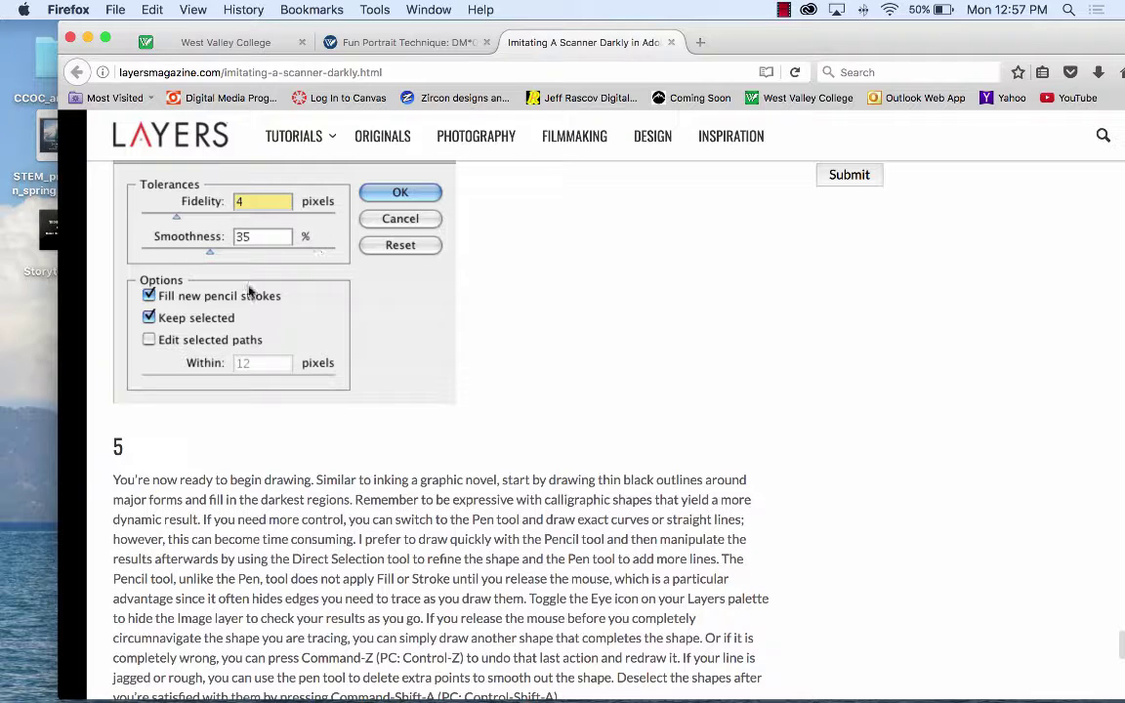
scroll(652, 405, down, 5)
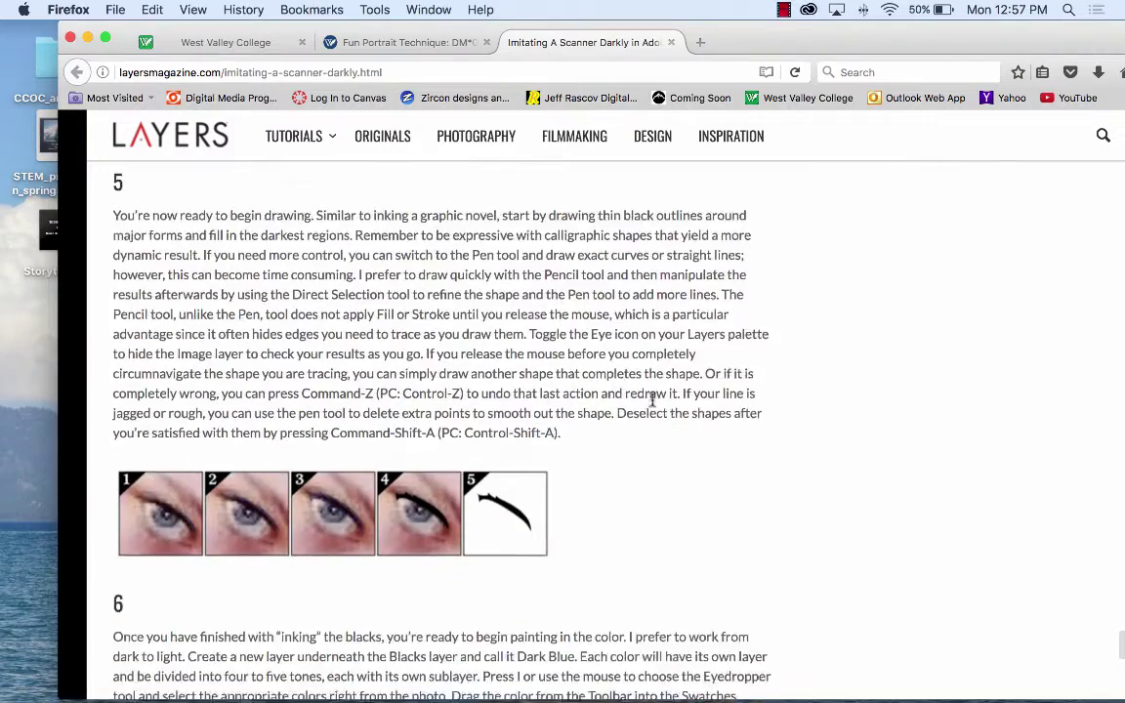
scroll(652, 400, down, 3)
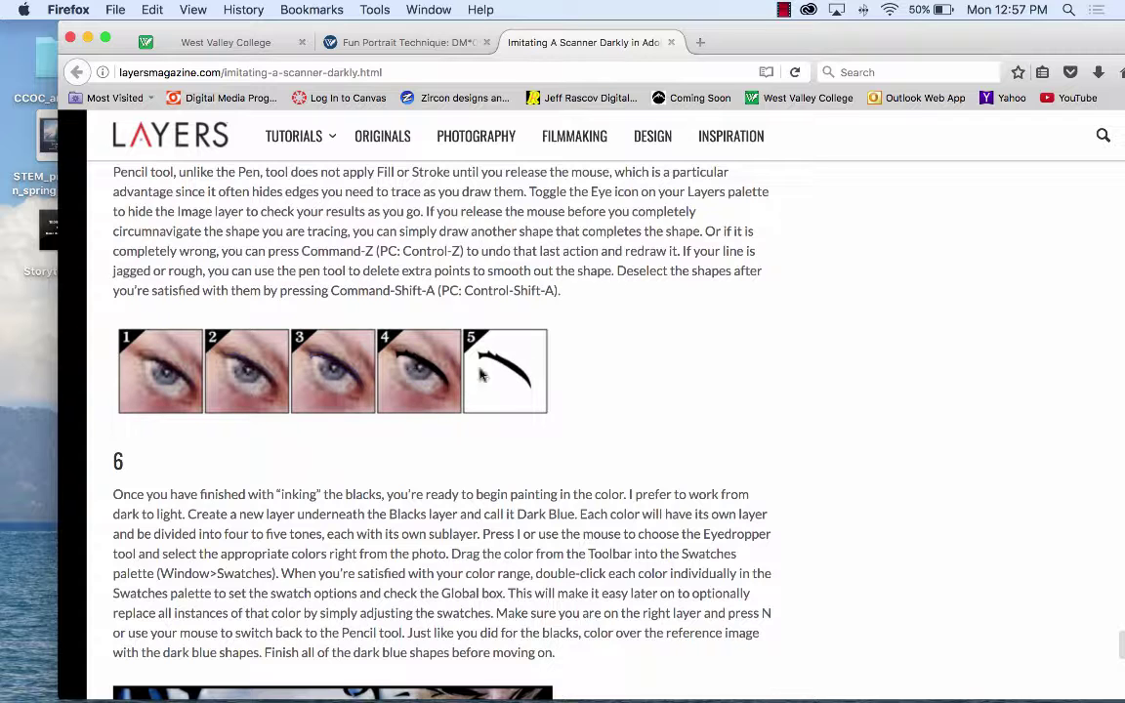
scroll(650, 395, down, 9)
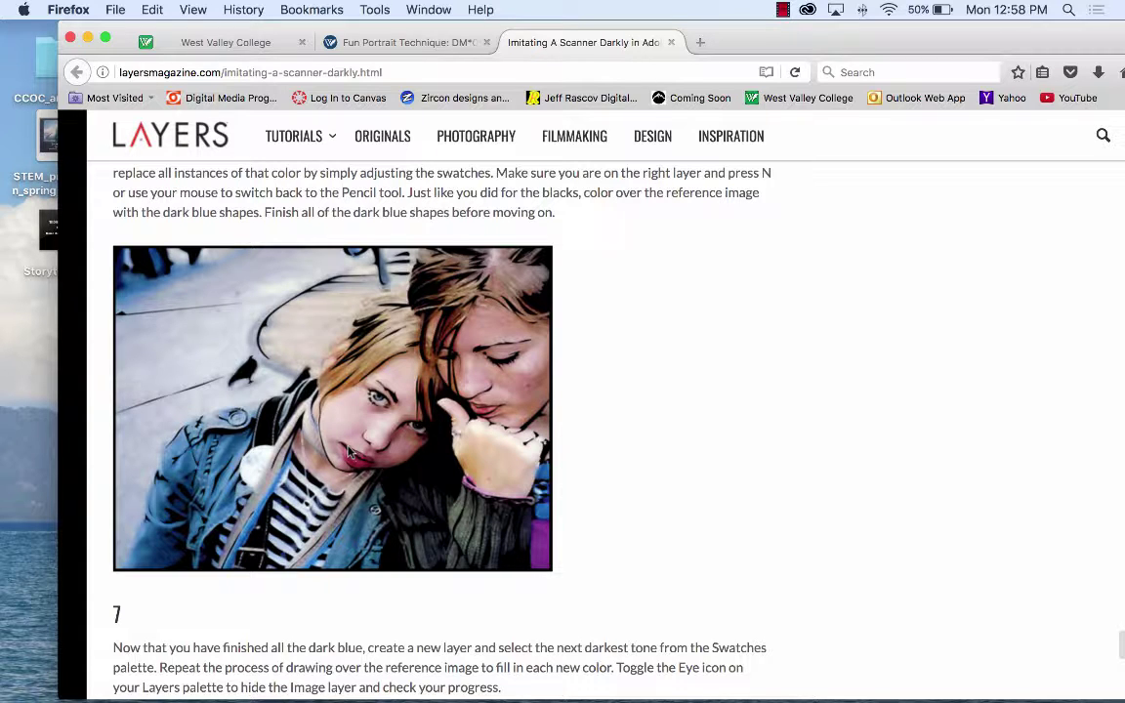
scroll(650, 418, down, 10)
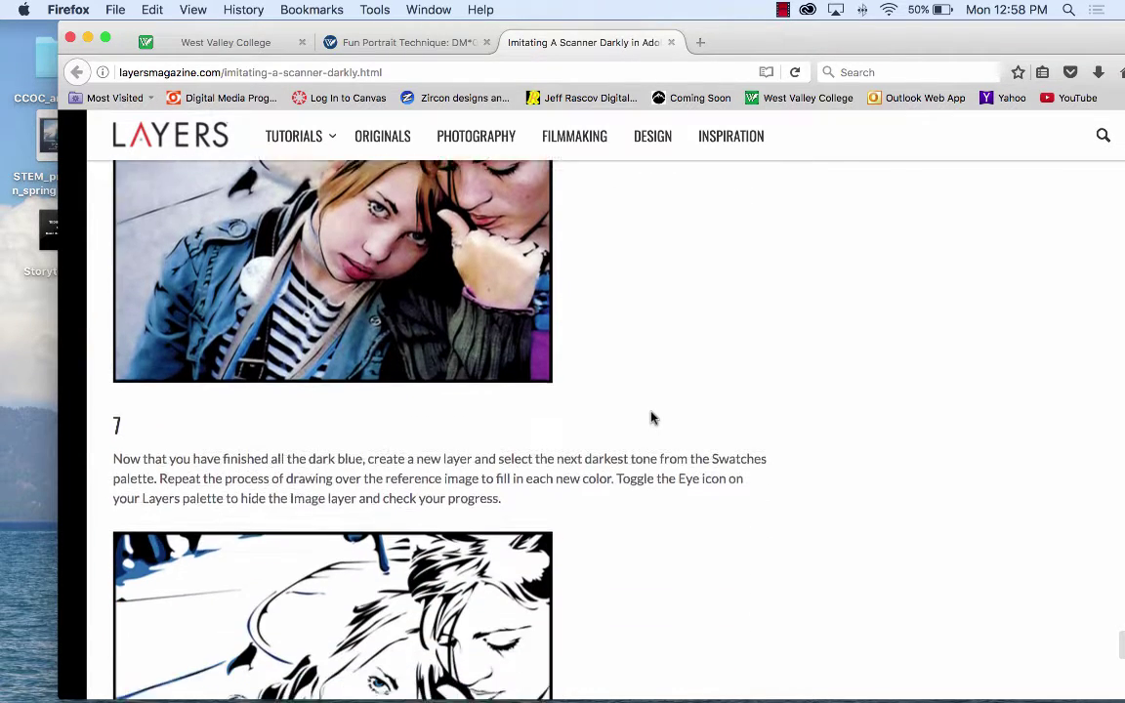
scroll(653, 418, down, 1)
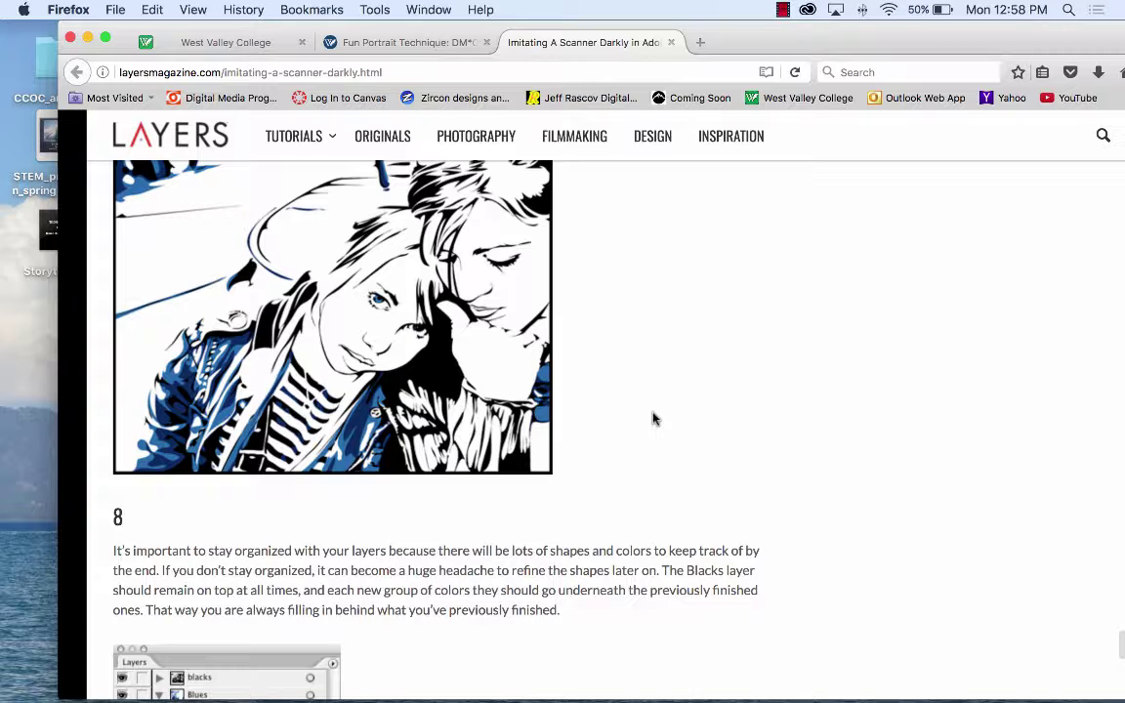
Read the tutorial's steps 8 to 10 on layer organization, color detail and final cleanup, and compare the progress images.
scroll(668, 415, down, 7)
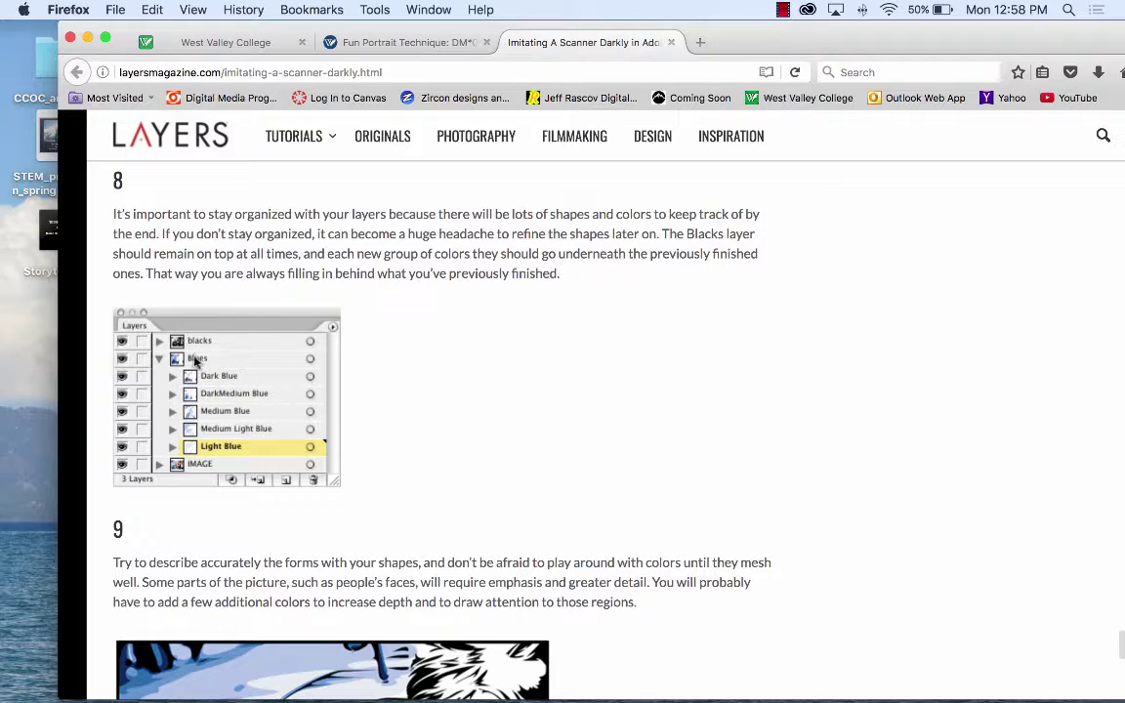
scroll(475, 402, down, 9)
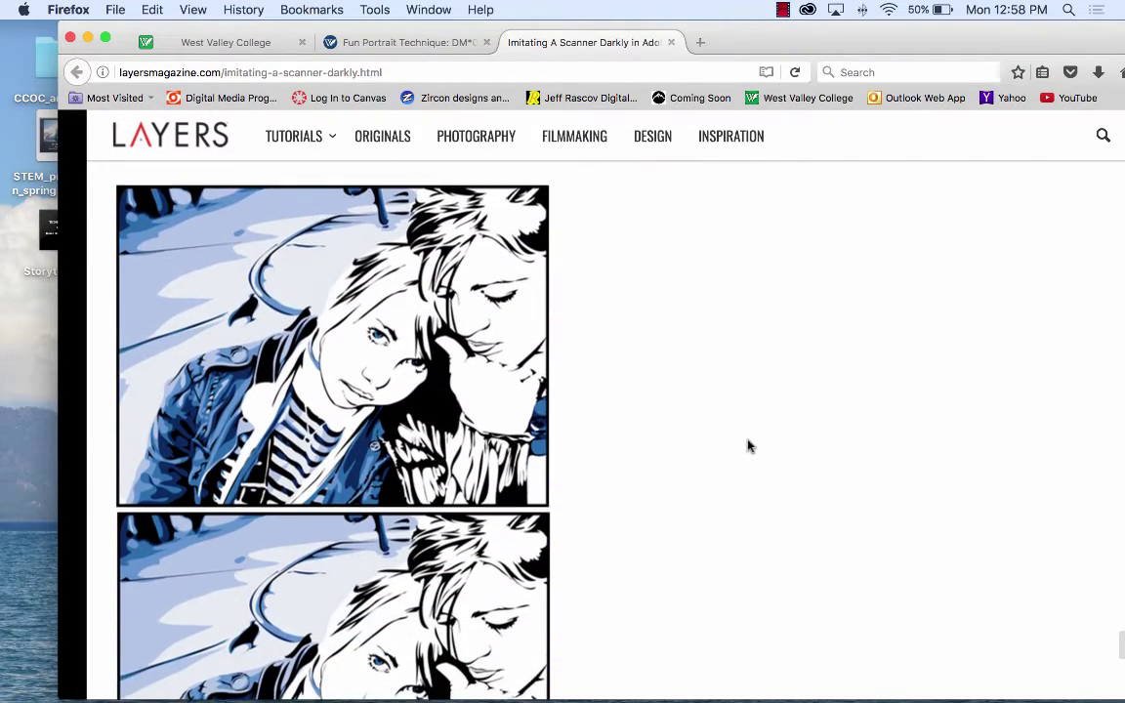
scroll(744, 445, down, 7)
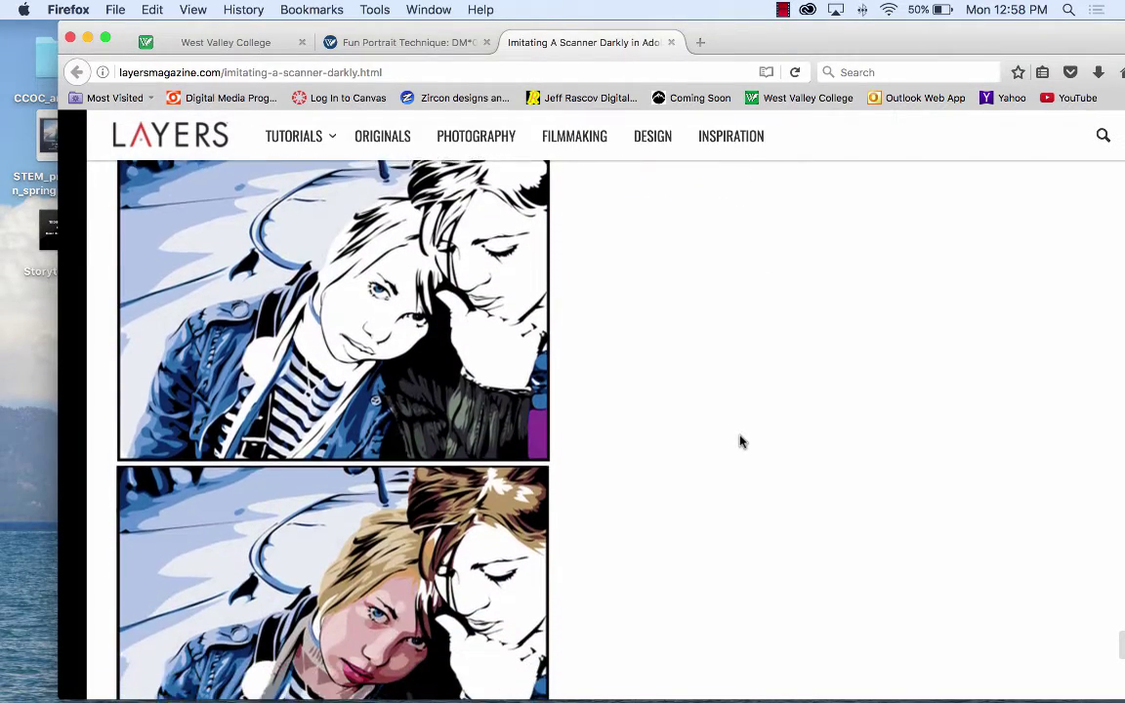
scroll(740, 442, down, 5)
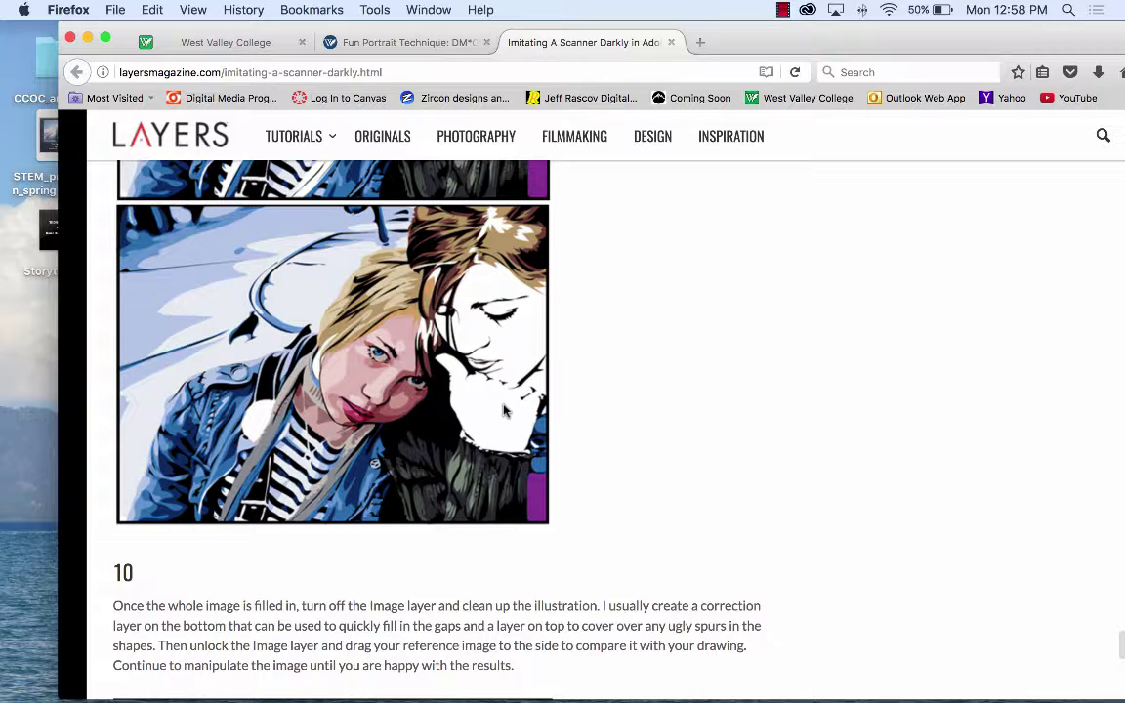
scroll(602, 409, down, 10)
scroll(602, 411, up, 1)
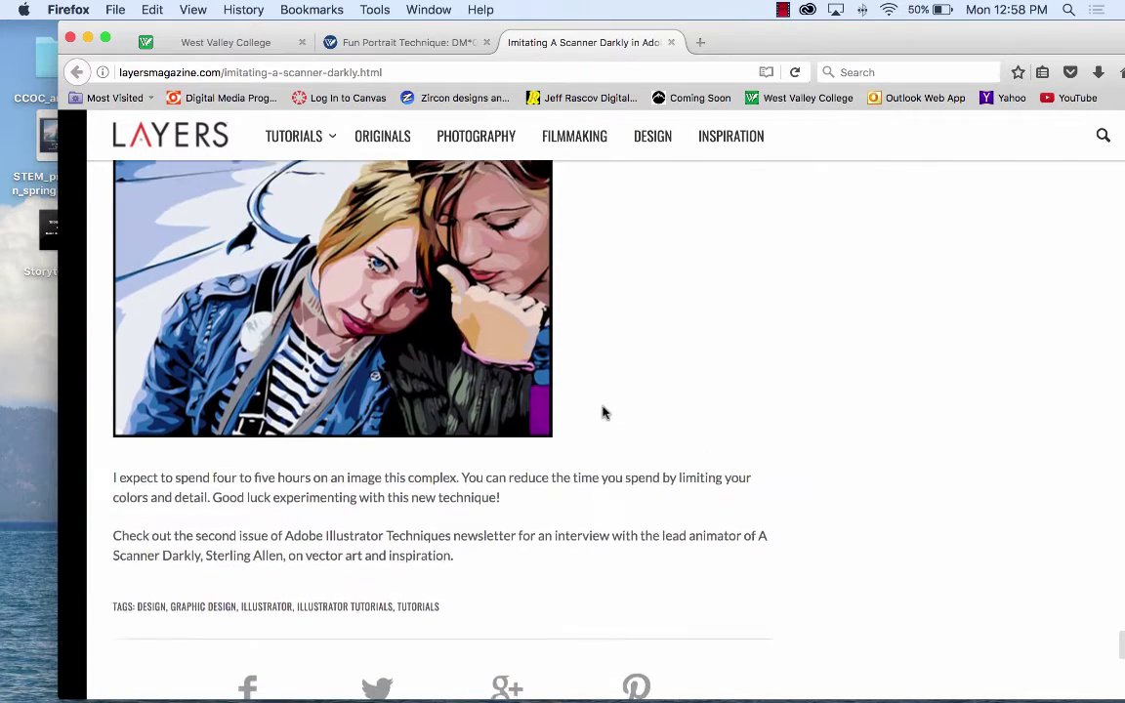
scroll(603, 413, up, 3)
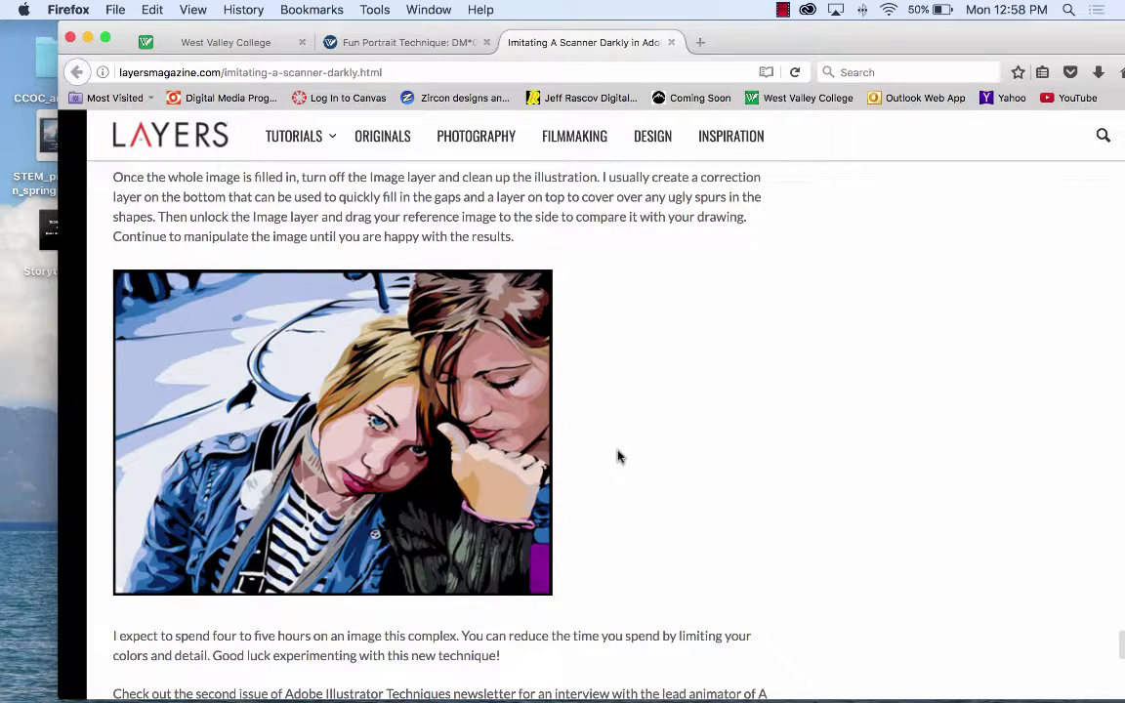
scroll(636, 490, down, 10)
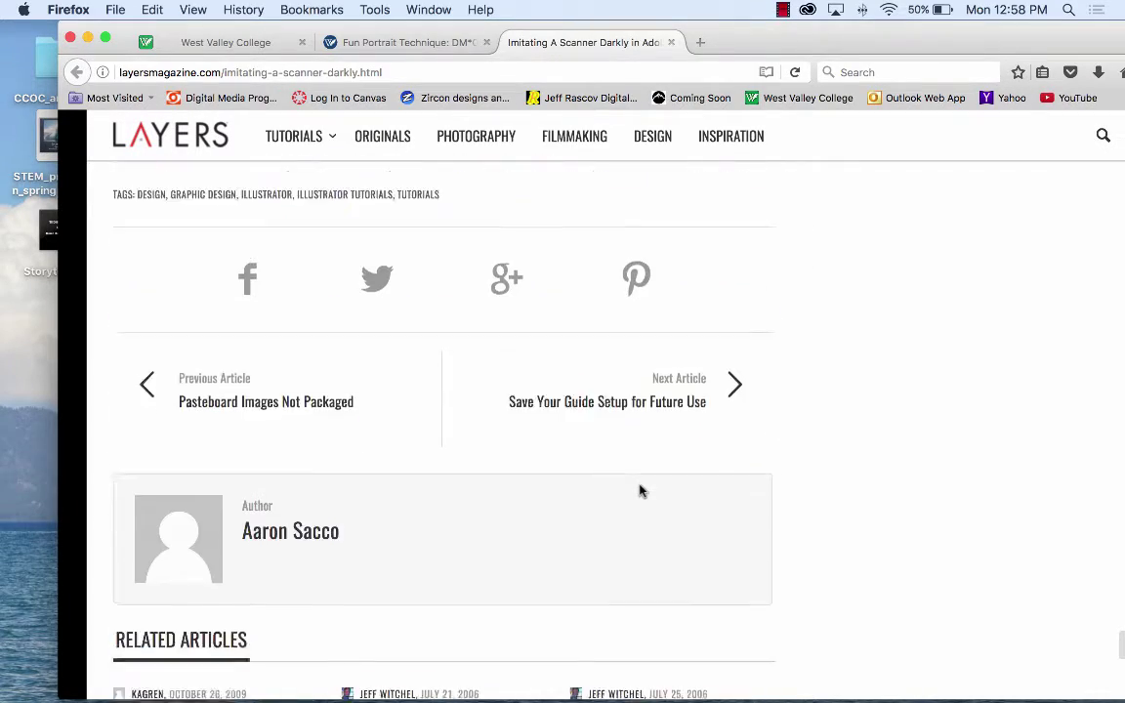
scroll(642, 490, up, 15)
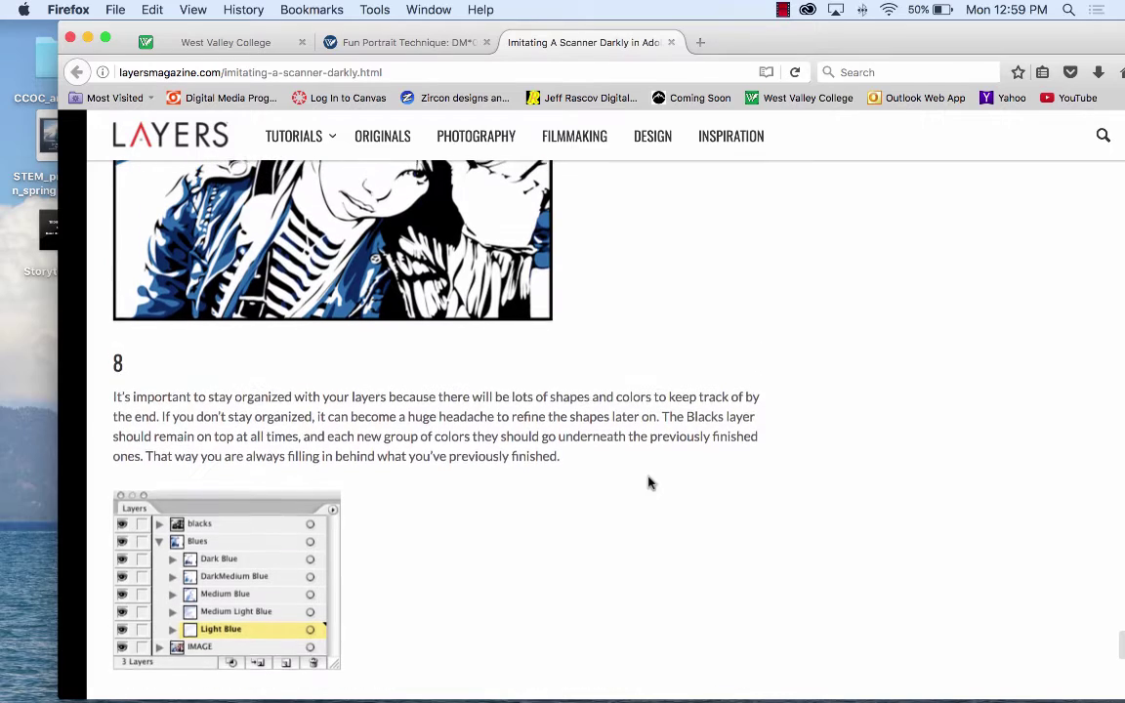
scroll(649, 482, up, 6)
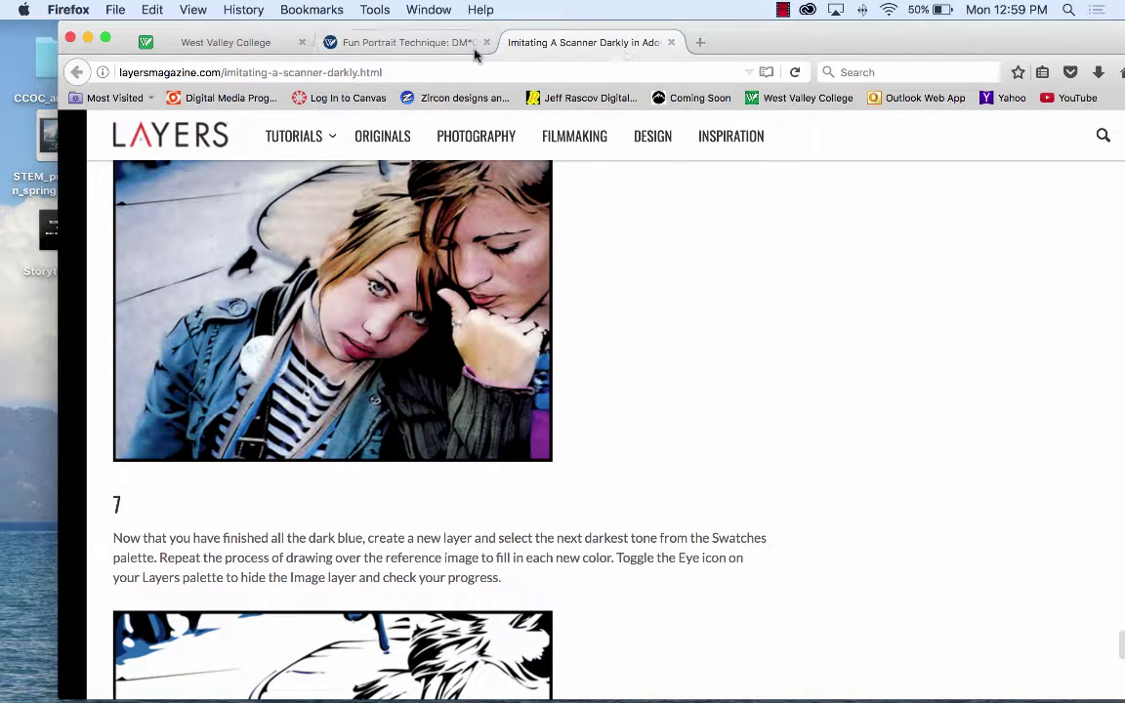
Log out of Canvas and close the Scanner Darkly tutorial and Canvas pages, leaving only the West Valley College page.
click(672, 42)
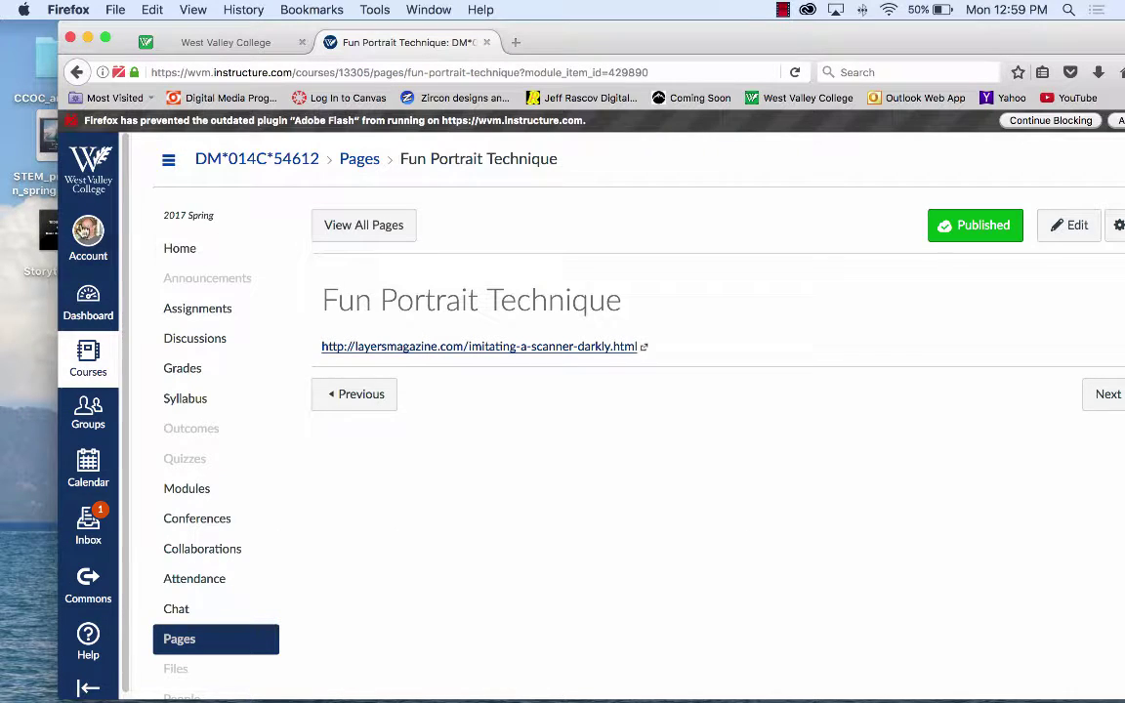
click(88, 234)
click(273, 282)
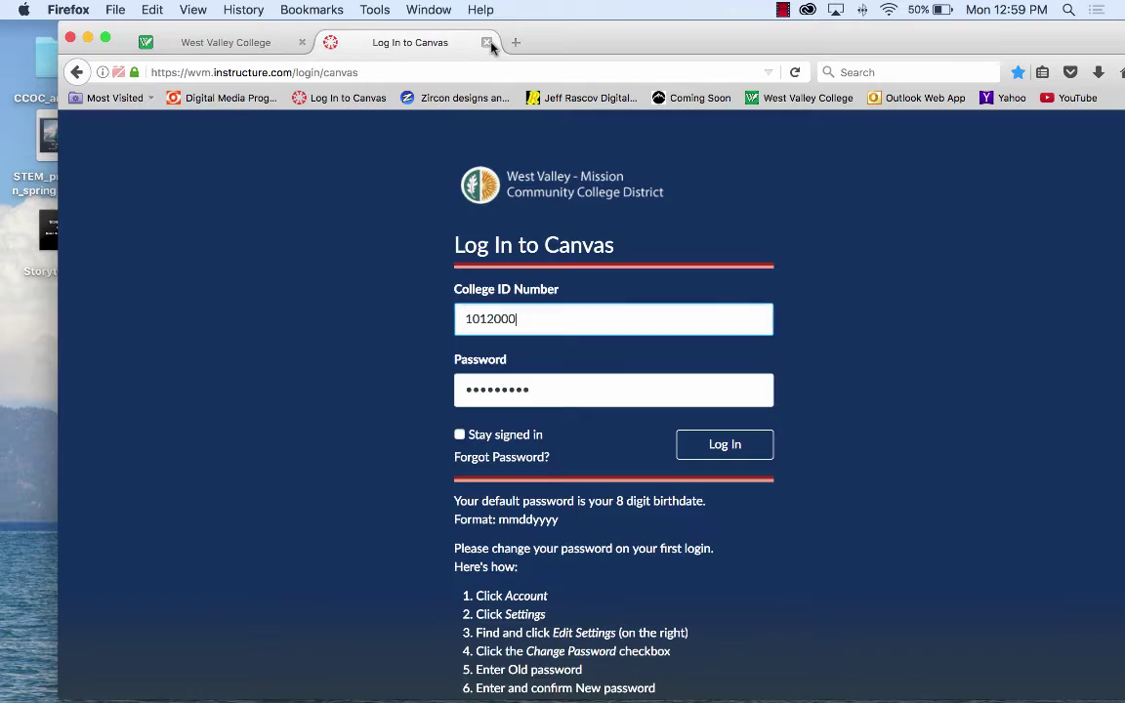
drag(557, 43, 504, 41)
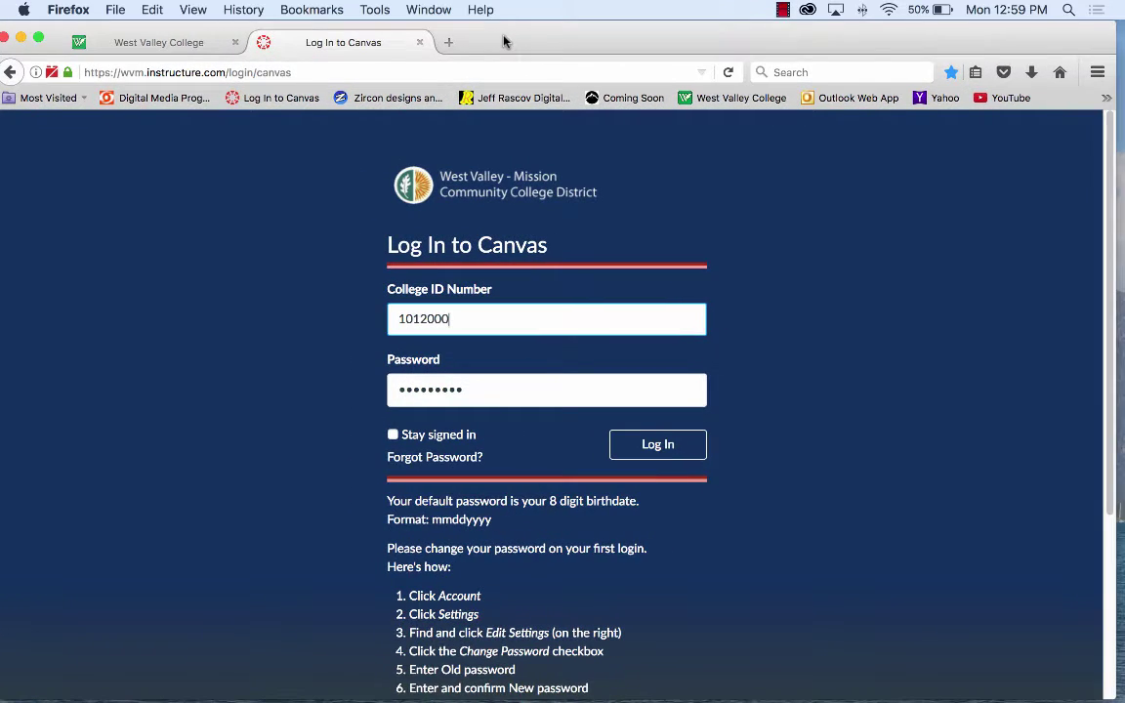
click(420, 42)
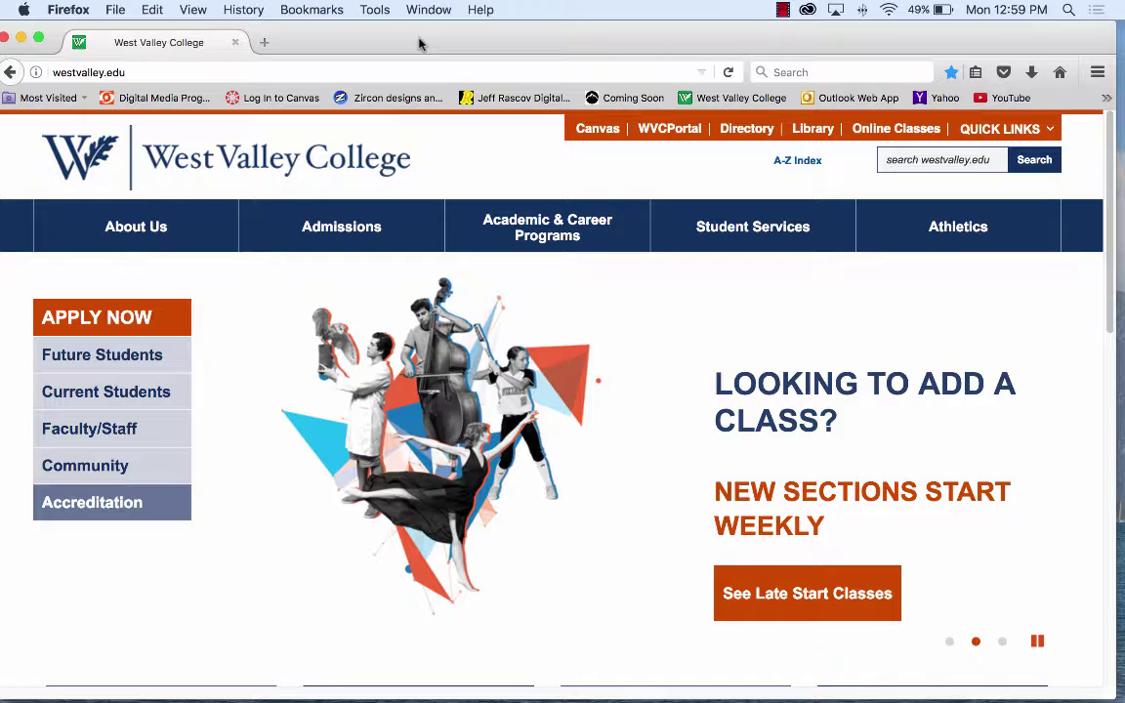
click(191, 71)
text(www)
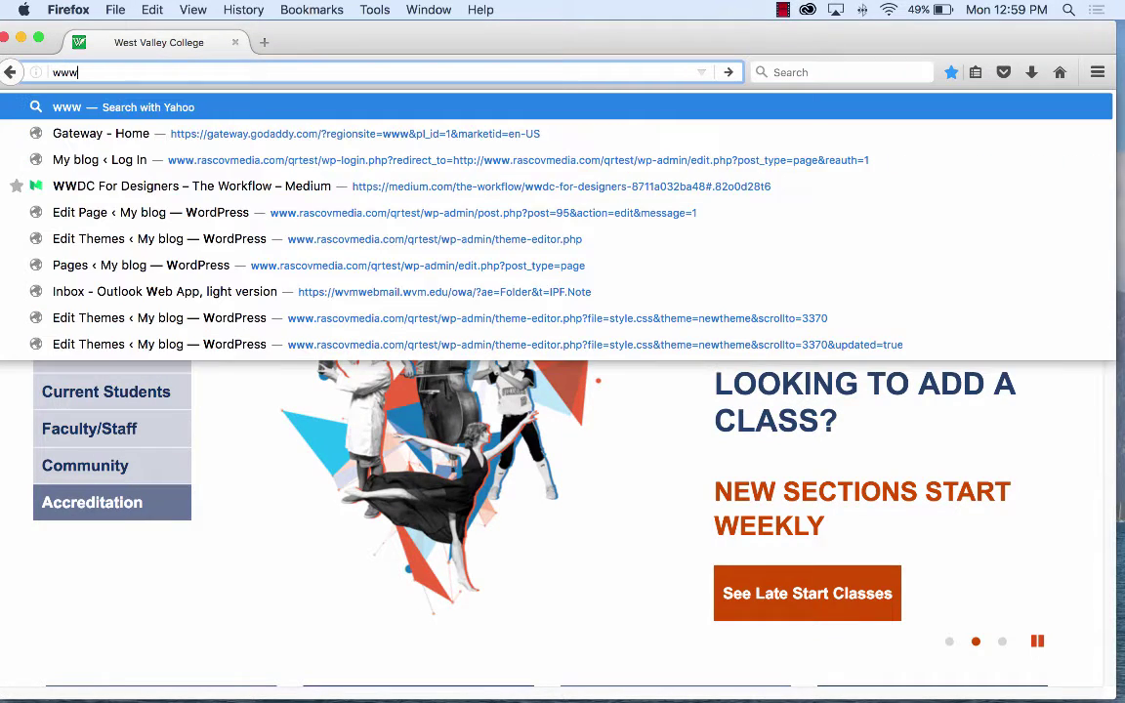
text(.google.com)
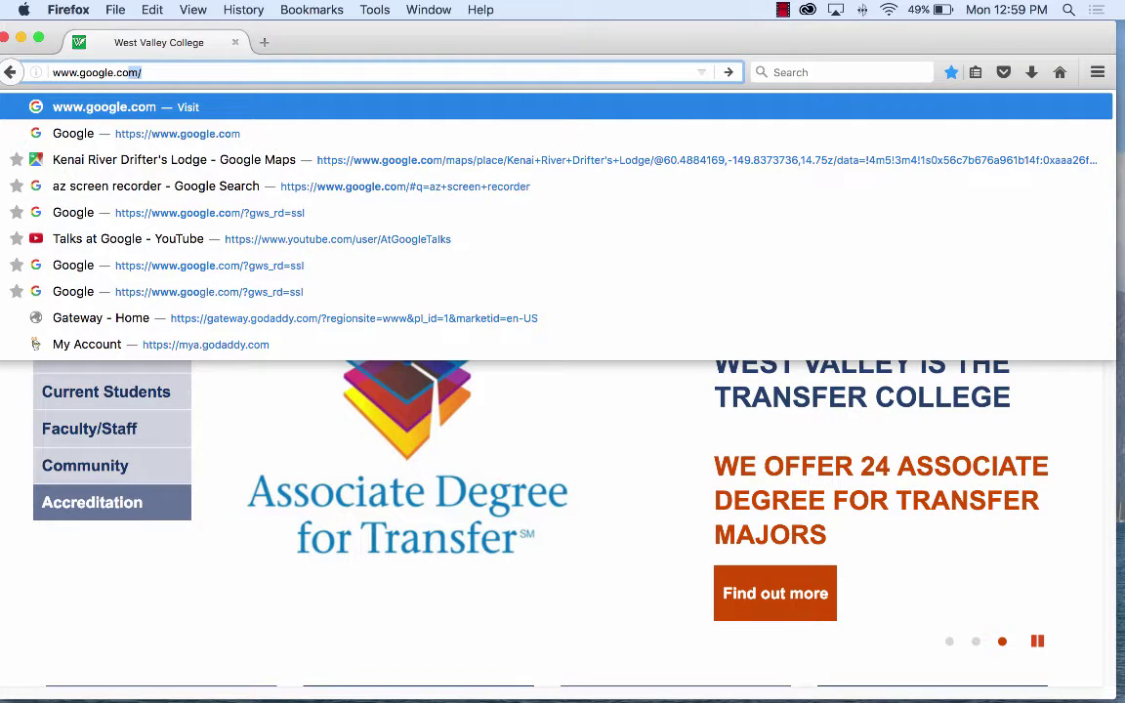
key(Return)
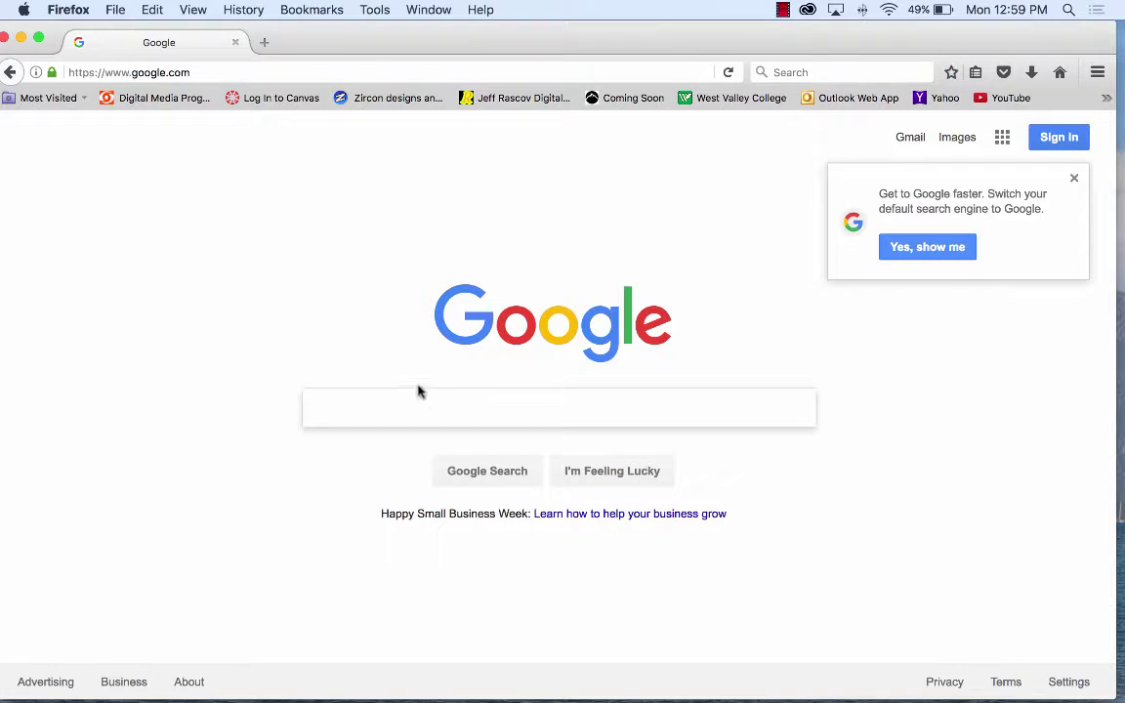
click(958, 138)
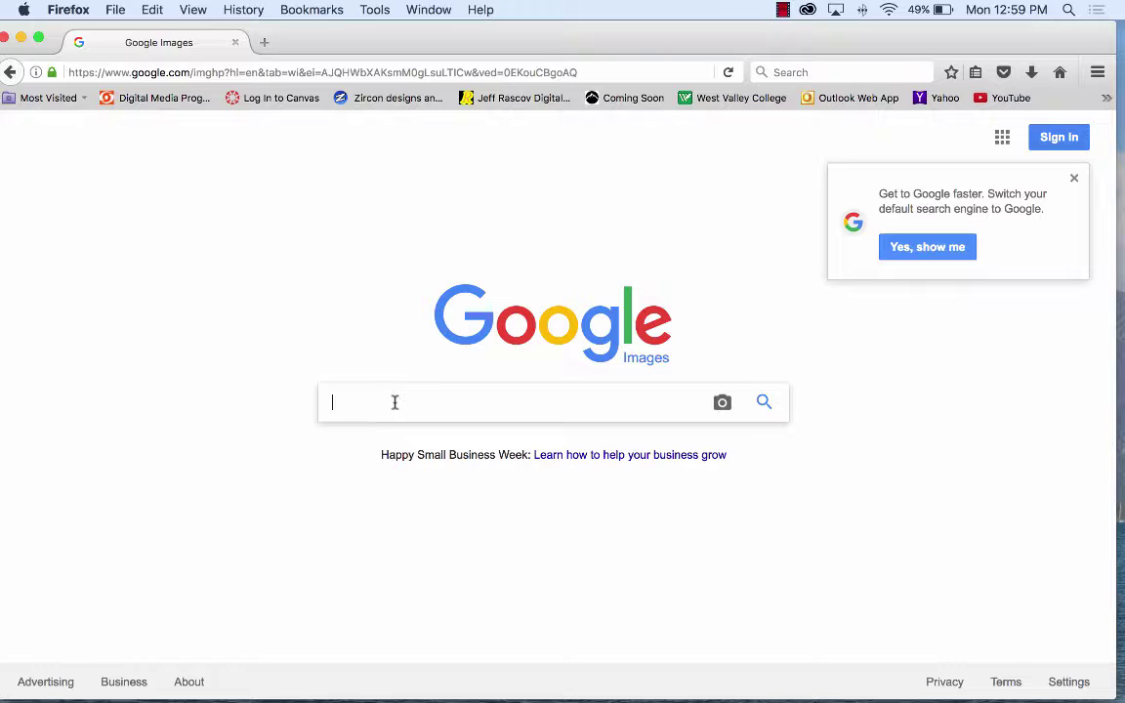
Search the images for "woody harrelson".
text(wo)
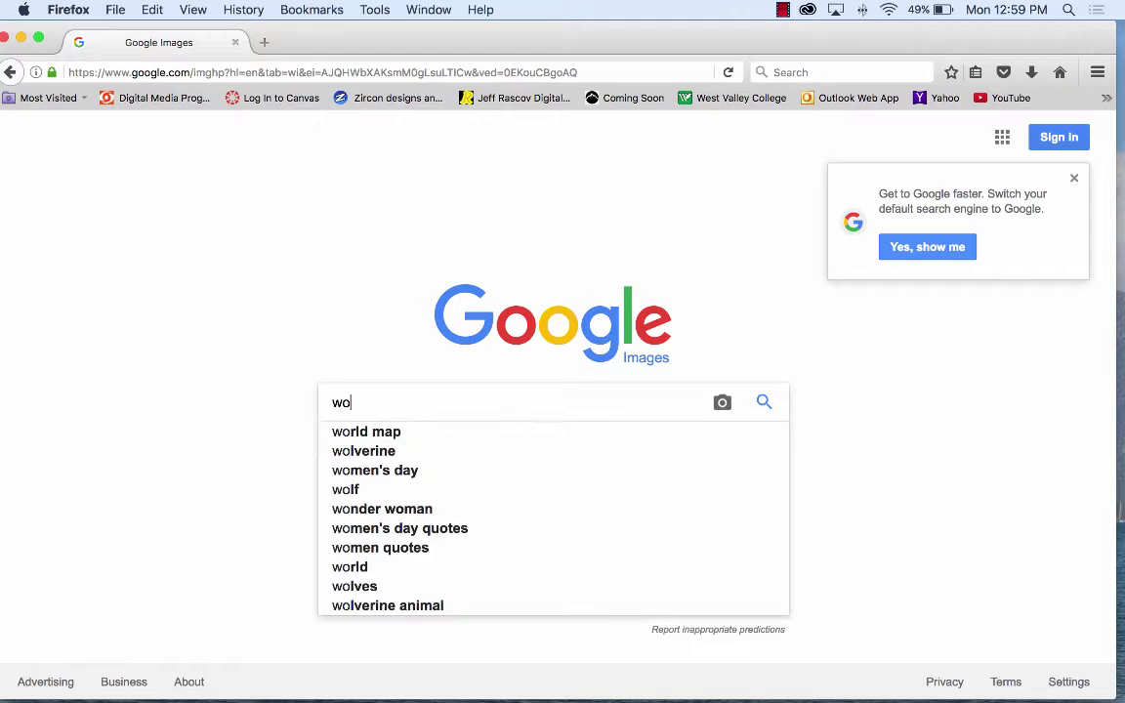
text(ody)
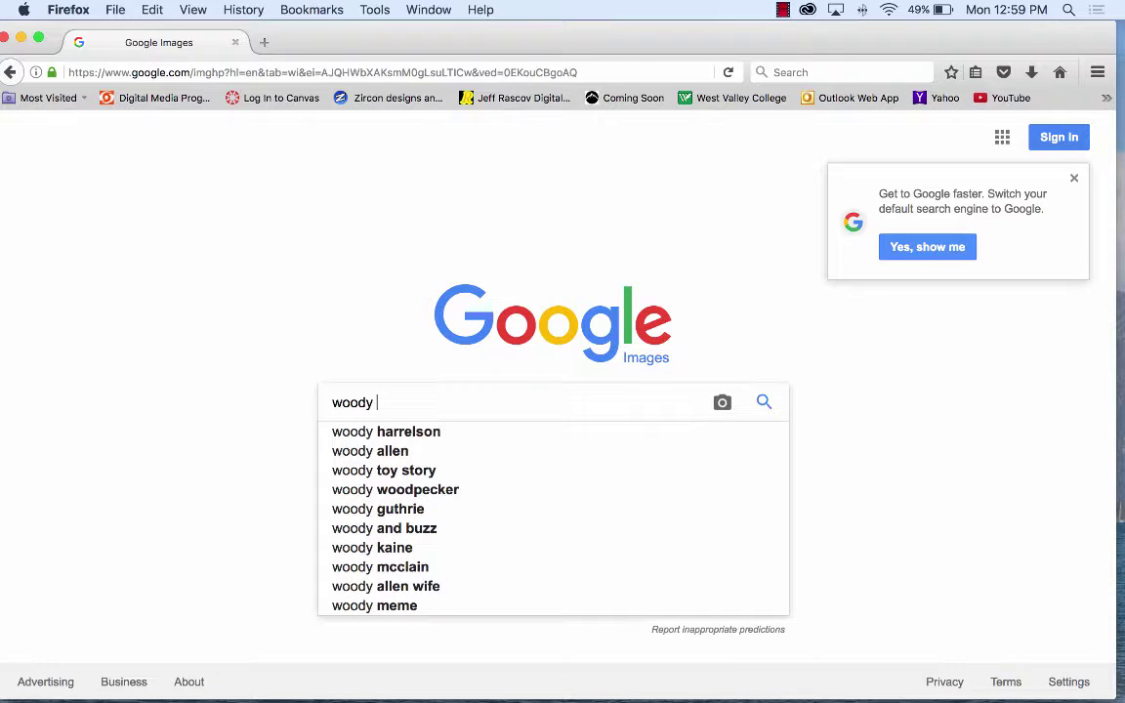
click(407, 437)
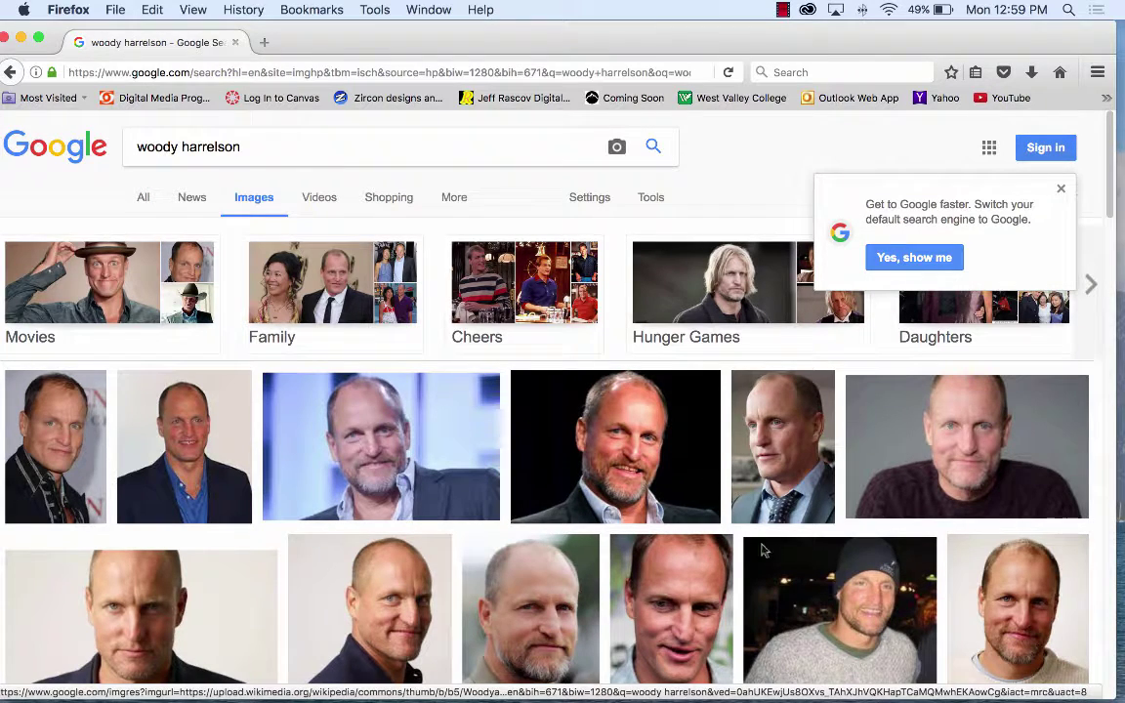
Preview the 1500 × 1000 cleartest.com portrait with the black background and copy the image.
scroll(697, 505, down, 5)
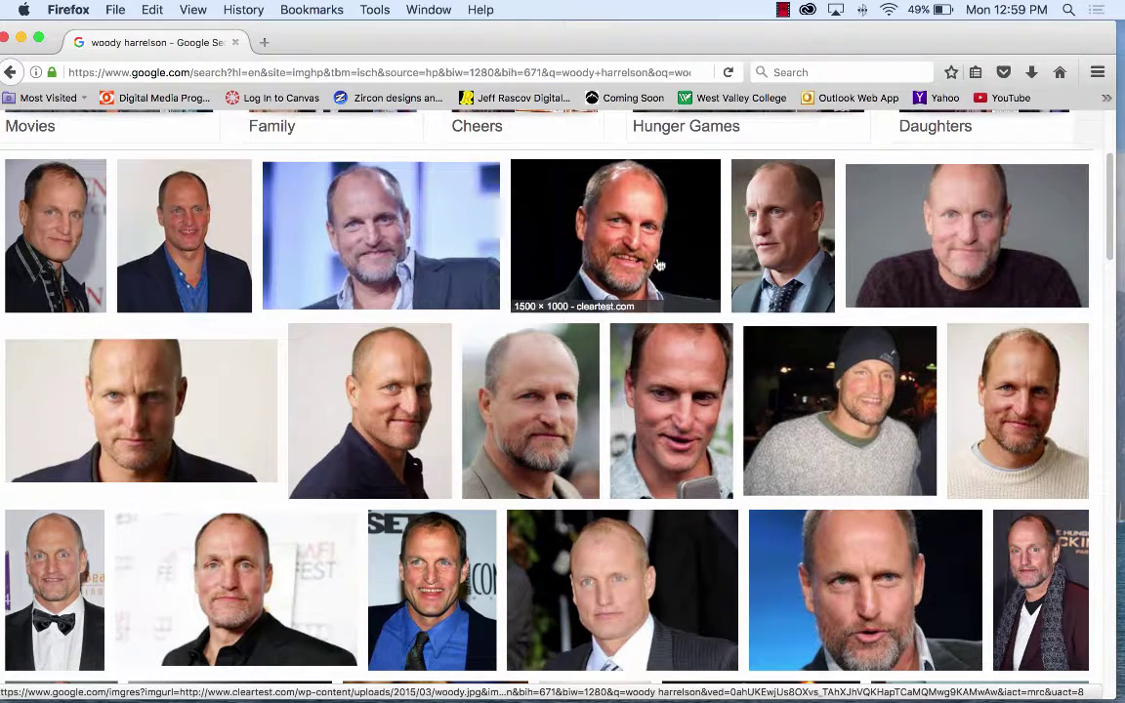
click(629, 244)
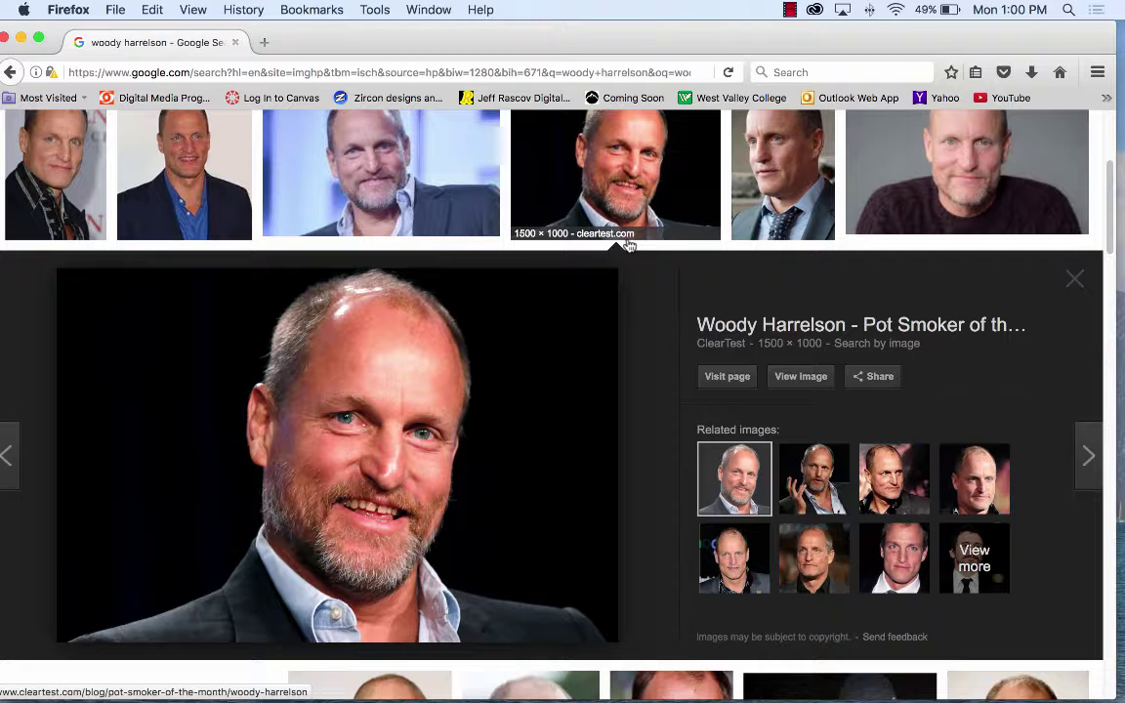
right_click(381, 402)
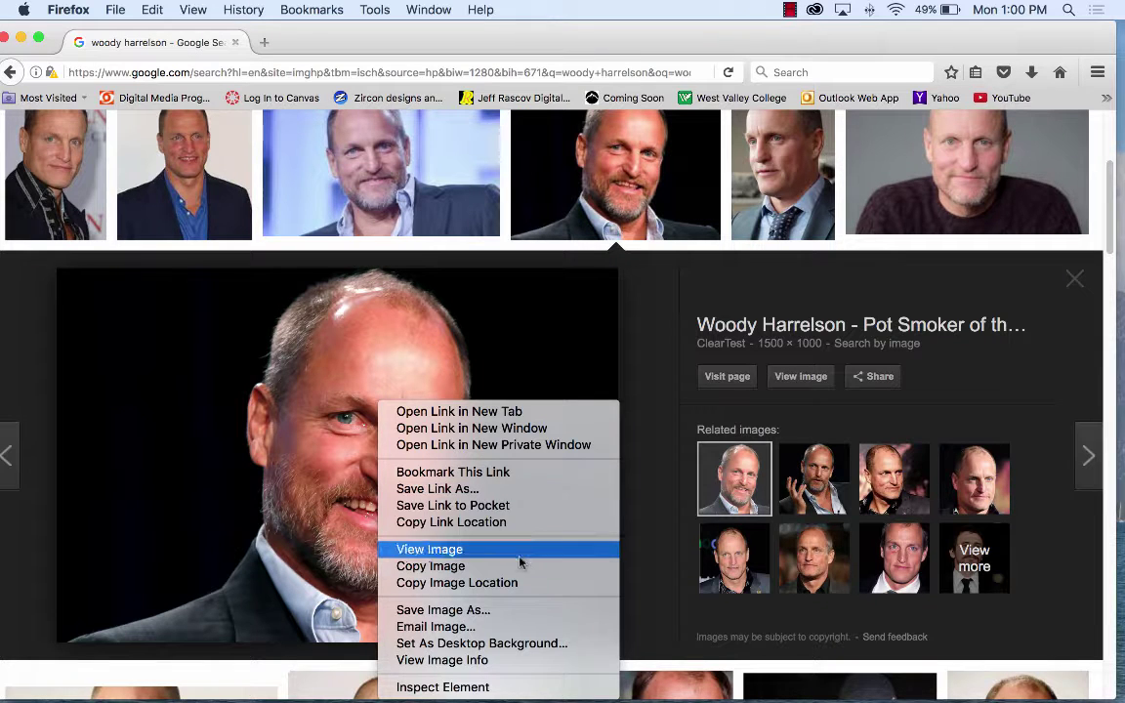
click(468, 570)
Switch to Illustrator and create a landscape print document of 792 x 612 points in CMYK Color with one artboard.
mouse_move(586, 698)
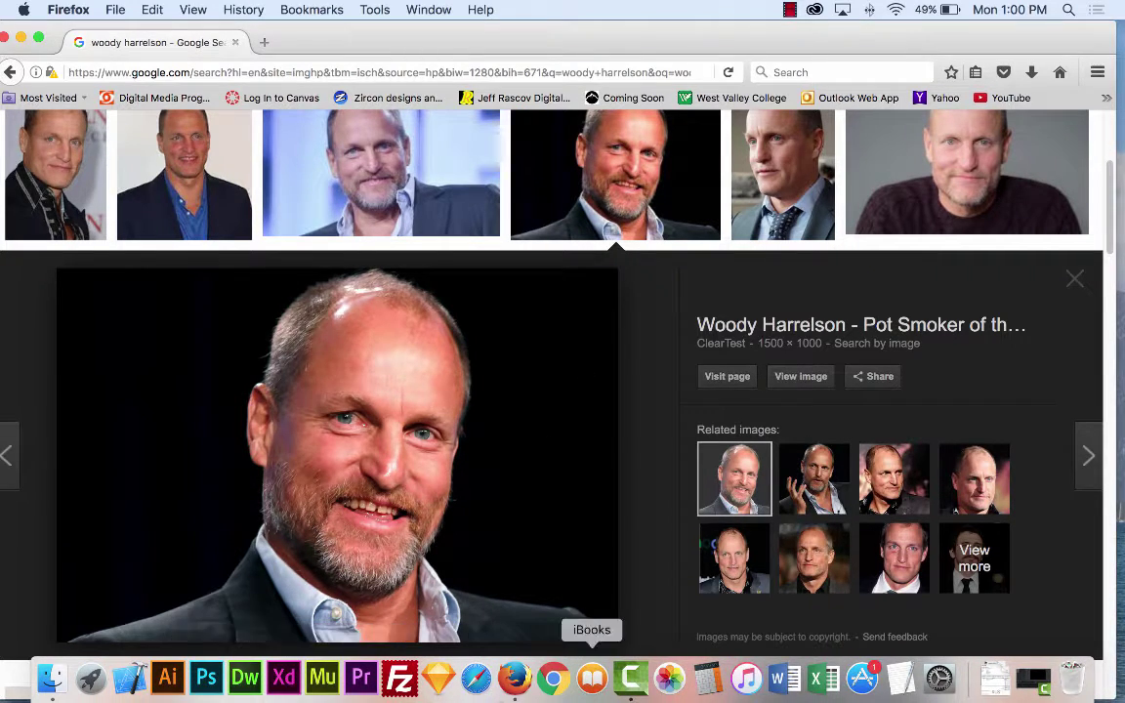
click(164, 681)
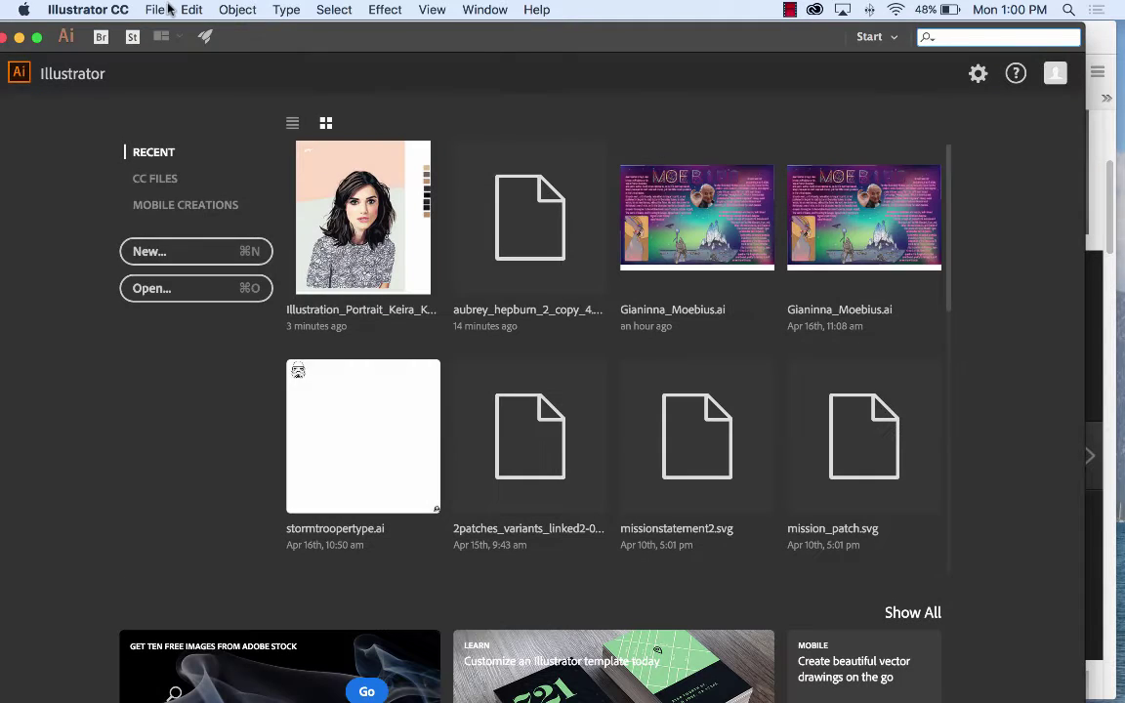
click(154, 9)
click(158, 31)
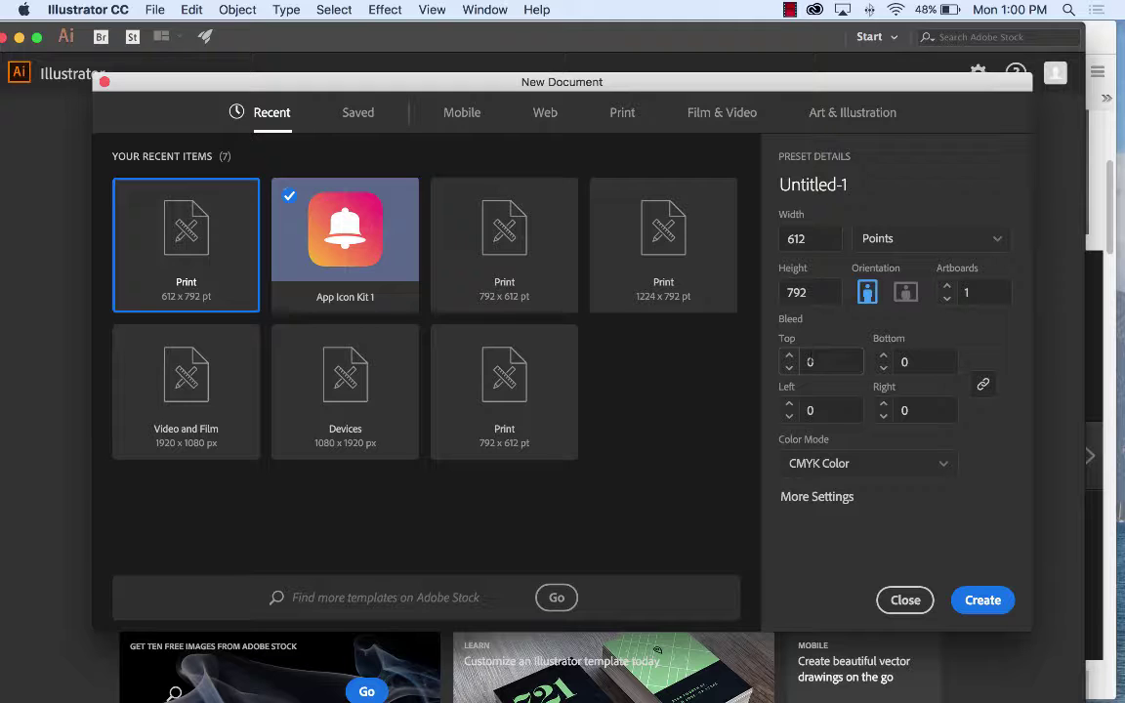
drag(593, 78, 510, 30)
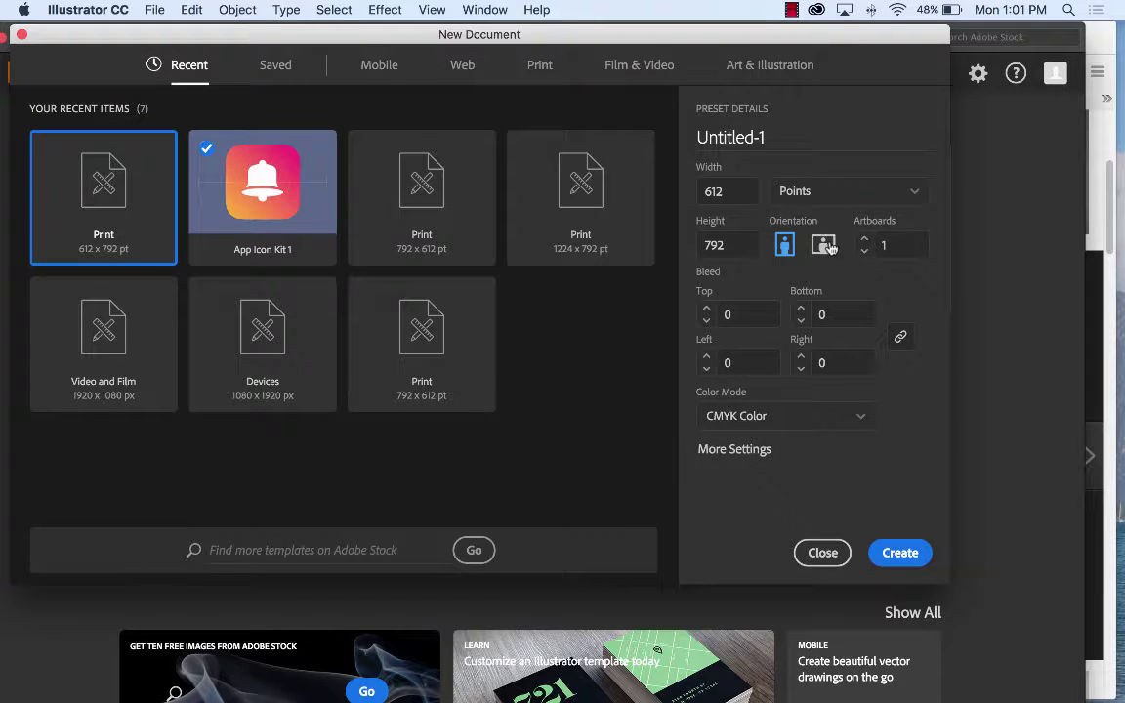
click(825, 245)
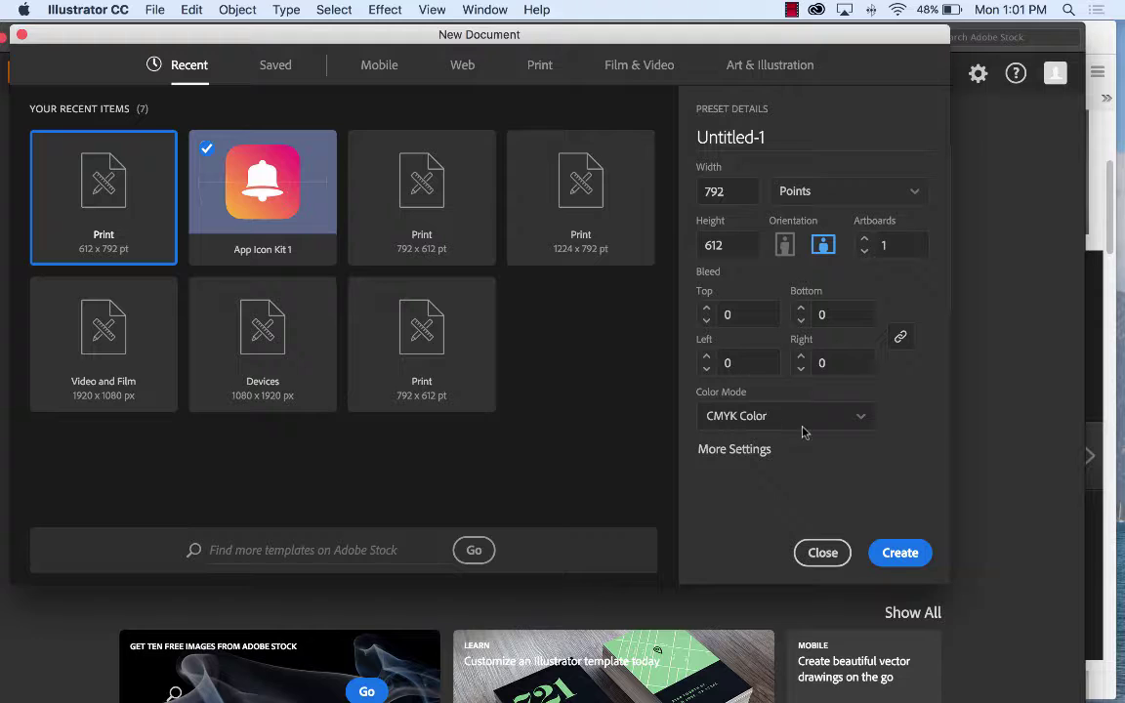
click(899, 552)
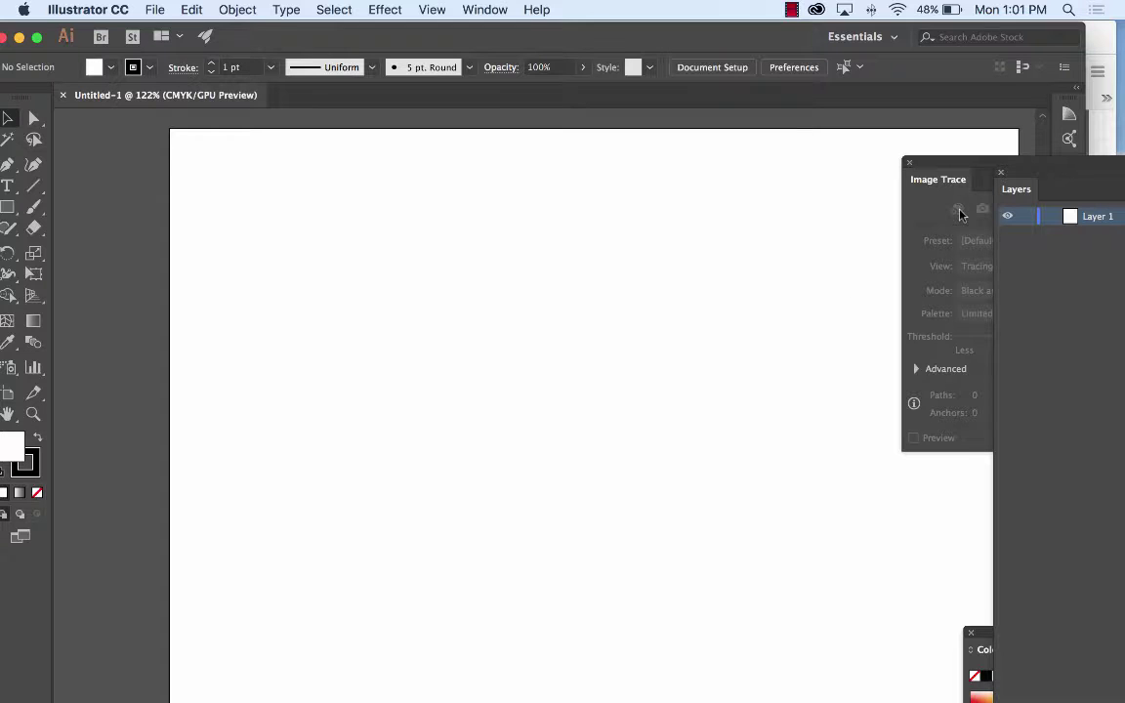
Close the floating Image Trace, Layers, Character and Color panels and reposition the Illustrator window so the whole toolbox shows.
click(909, 164)
click(1000, 172)
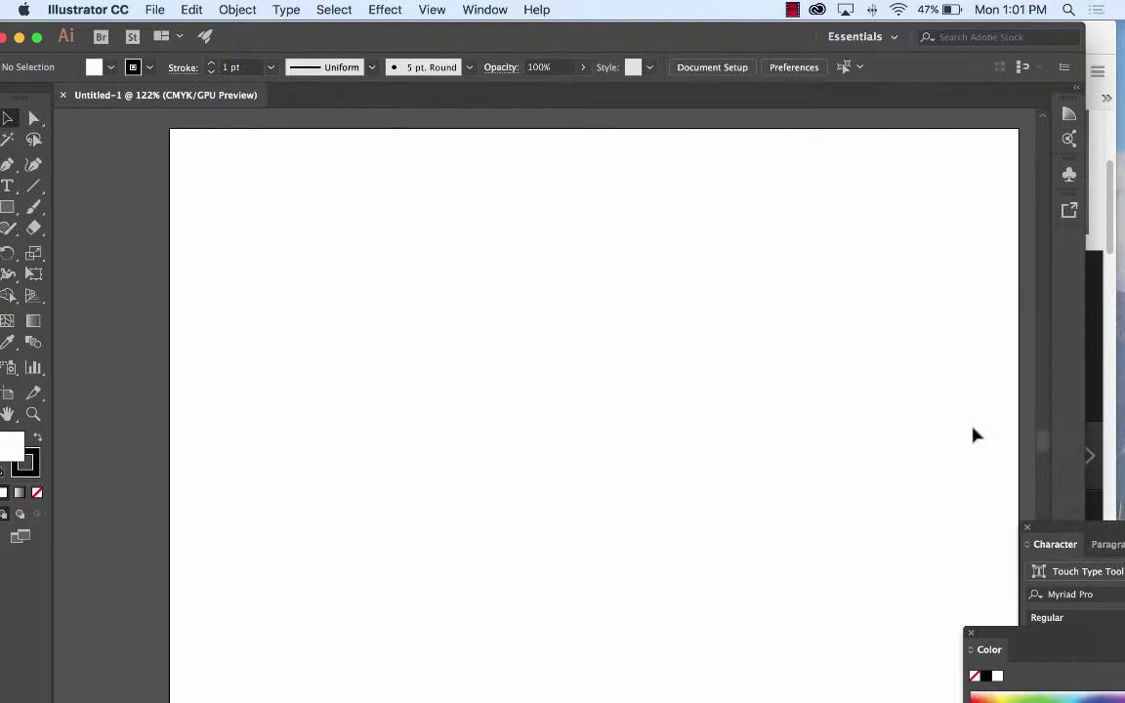
click(1027, 528)
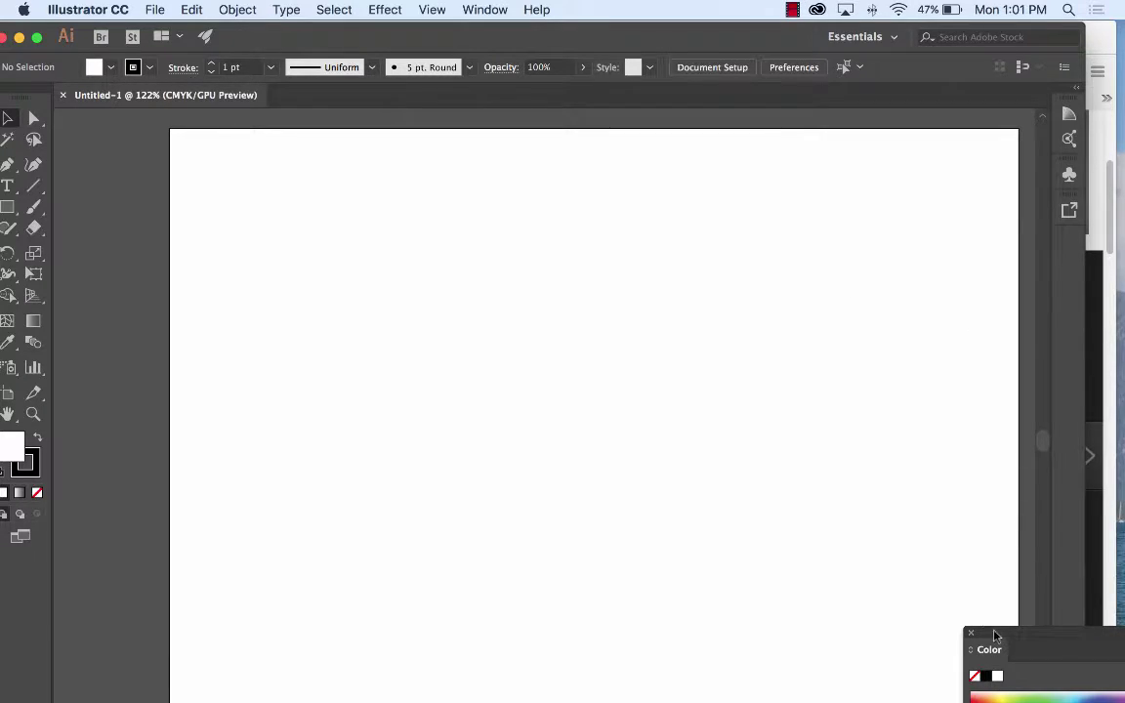
drag(998, 635, 916, 374)
click(890, 371)
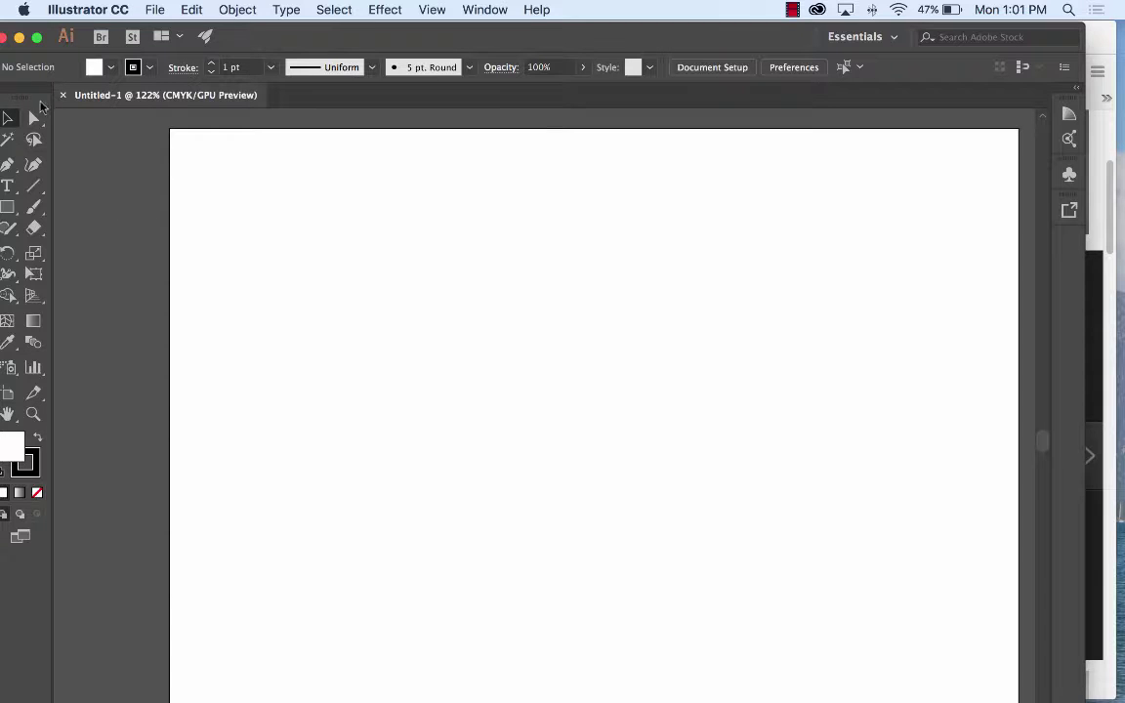
drag(282, 43, 304, 44)
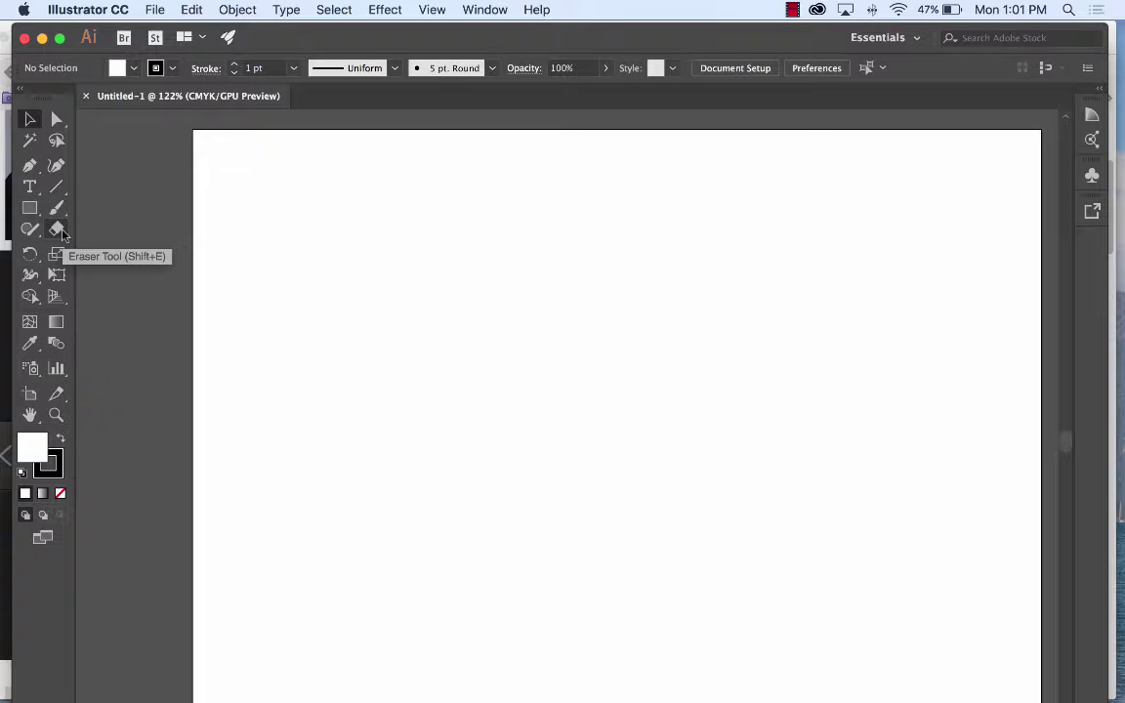
drag(307, 40, 296, 35)
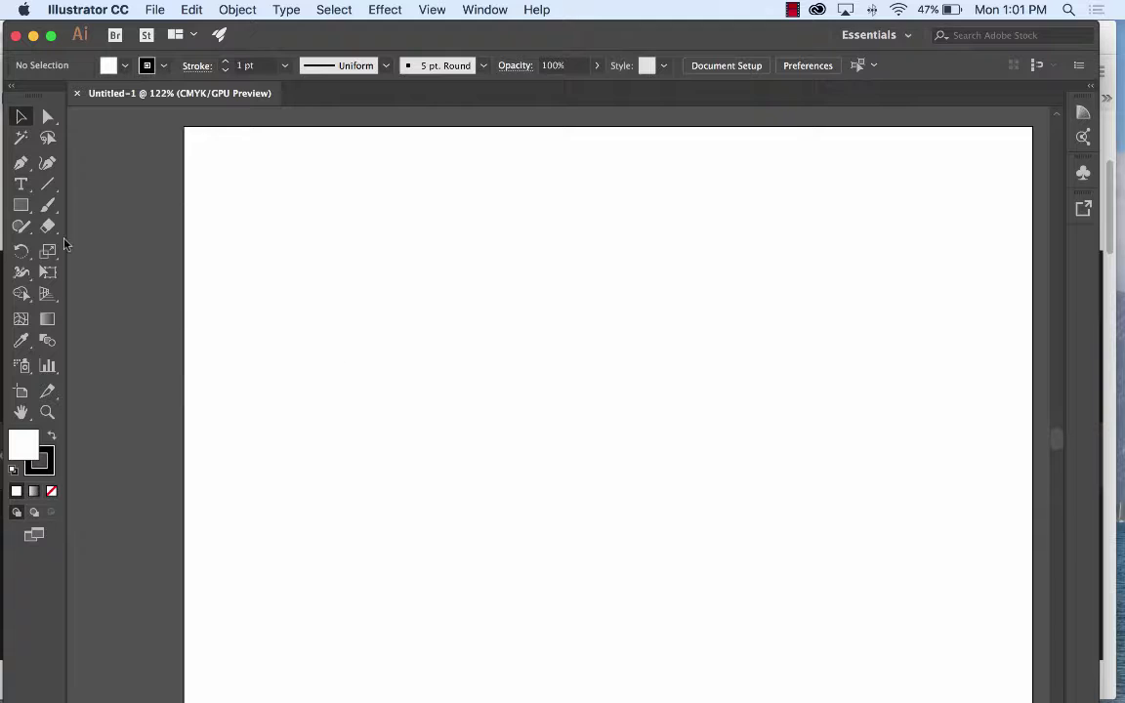
Paste the copied Woody Harrelson portrait into the new document with the Selection tool active.
click(50, 227)
mouse_move(52, 230)
mouse_down()
mouse_move(83, 266)
mouse_move(75, 225)
mouse_up()
click(21, 116)
key(super+v)
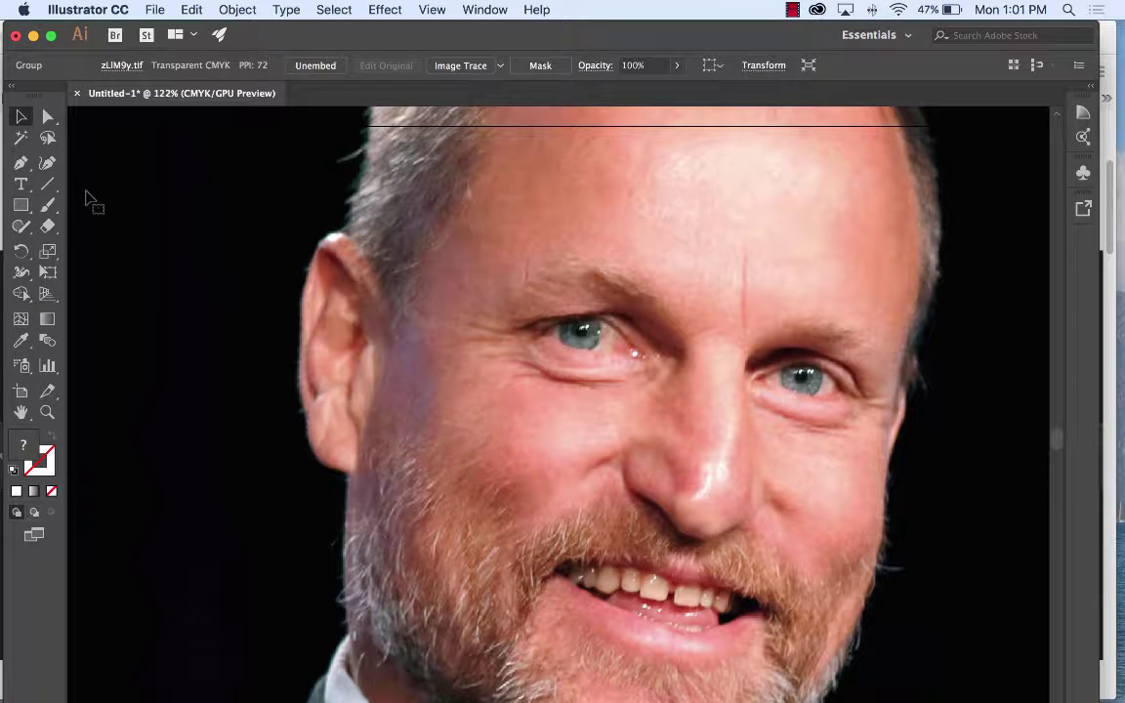
Scale the pasted portrait down proportionally to fit inside the landscape artboard and centre it there.
key(super+minus)
key(super+minus)
key(super+minus)
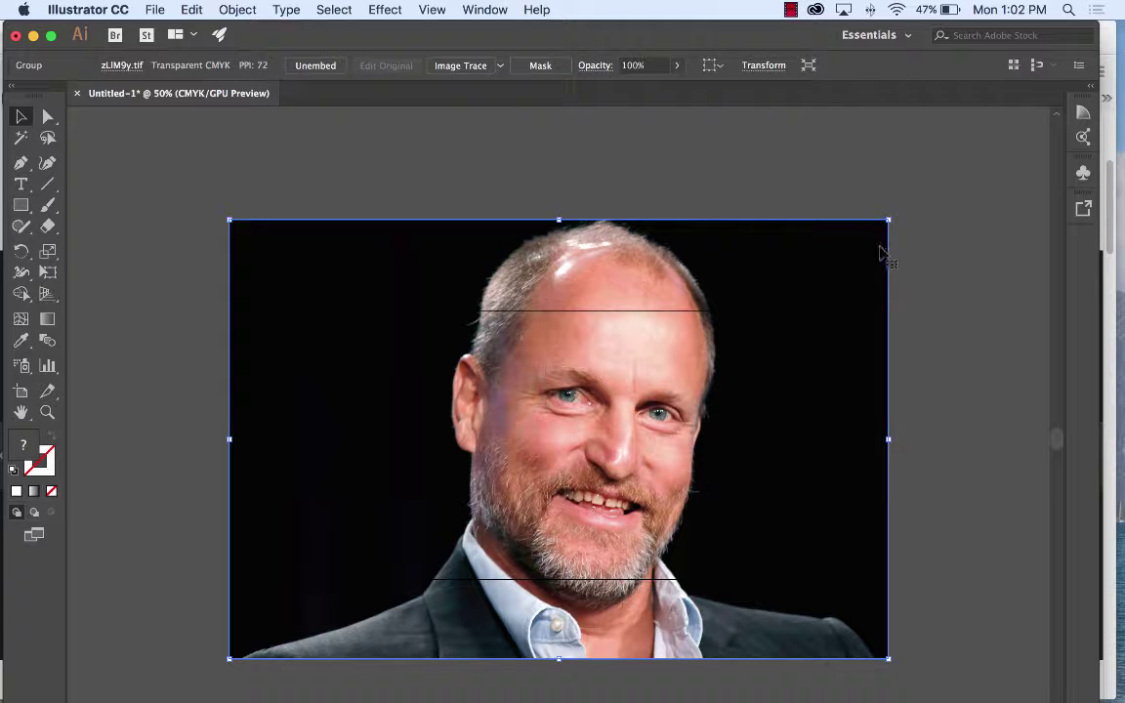
drag(888, 221, 743, 317)
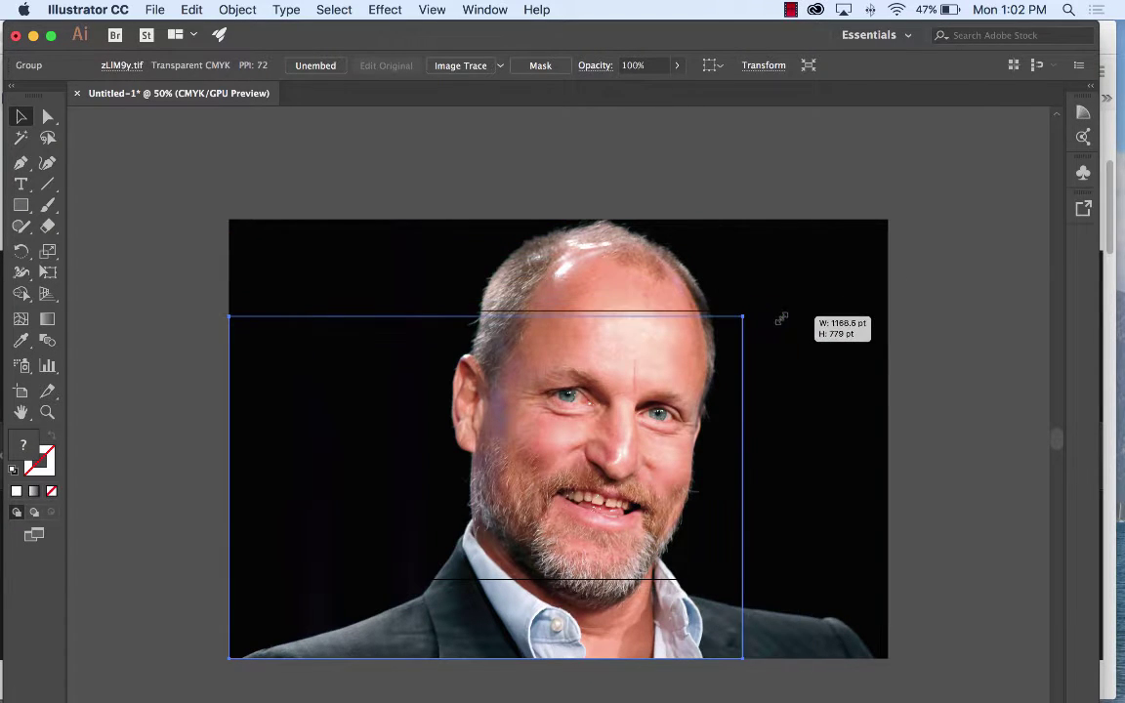
drag(229, 657, 413, 566)
drag(587, 426, 592, 444)
Show the Layers panel beside the portrait and lock Layer 1, which holds the reference photo.
key(super+equal)
key(super+equal)
key(super+equal)
key(super+equal)
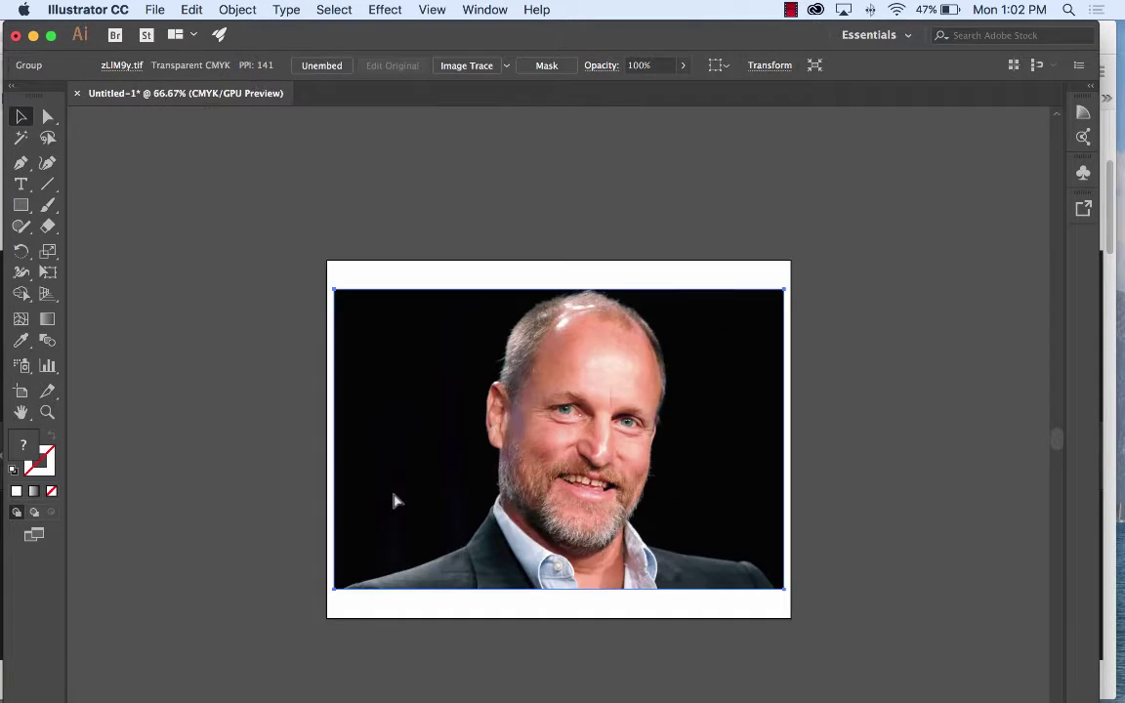
key(super+minus)
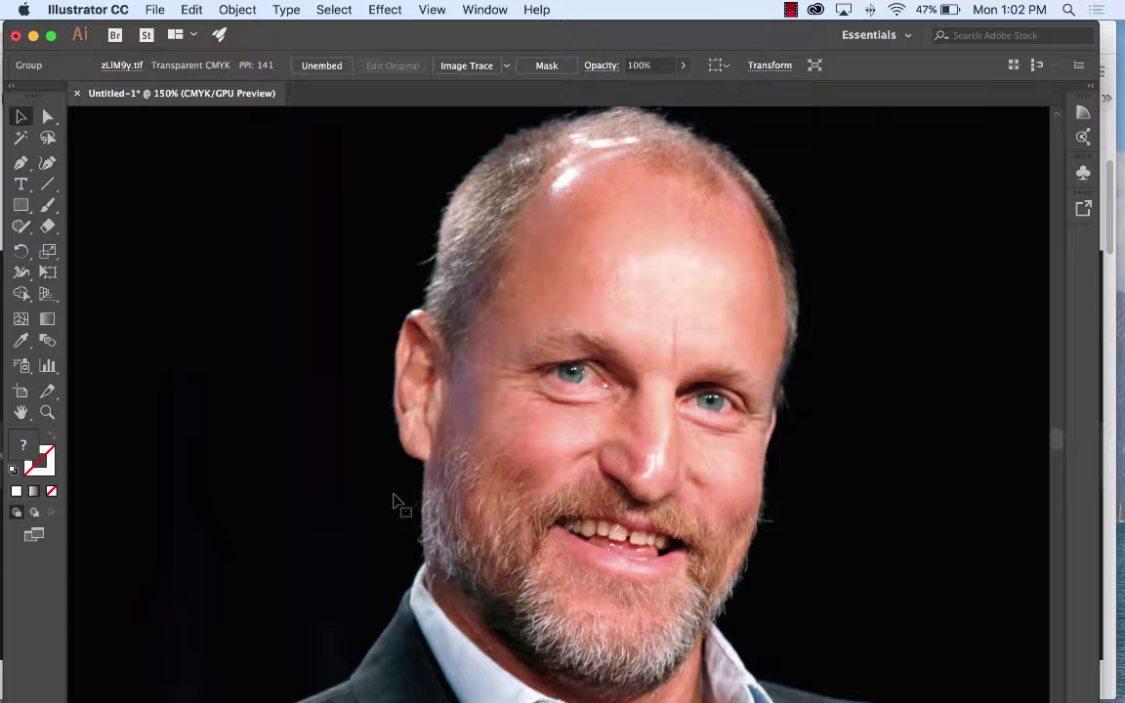
drag(674, 367, 620, 324)
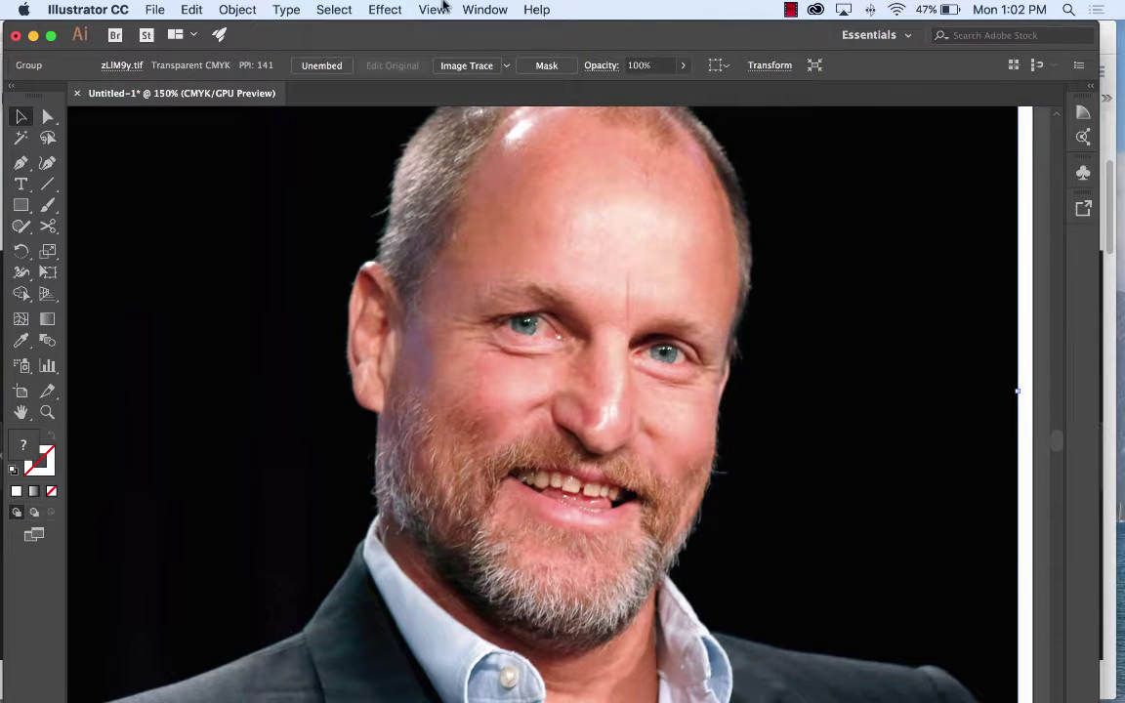
click(475, 9)
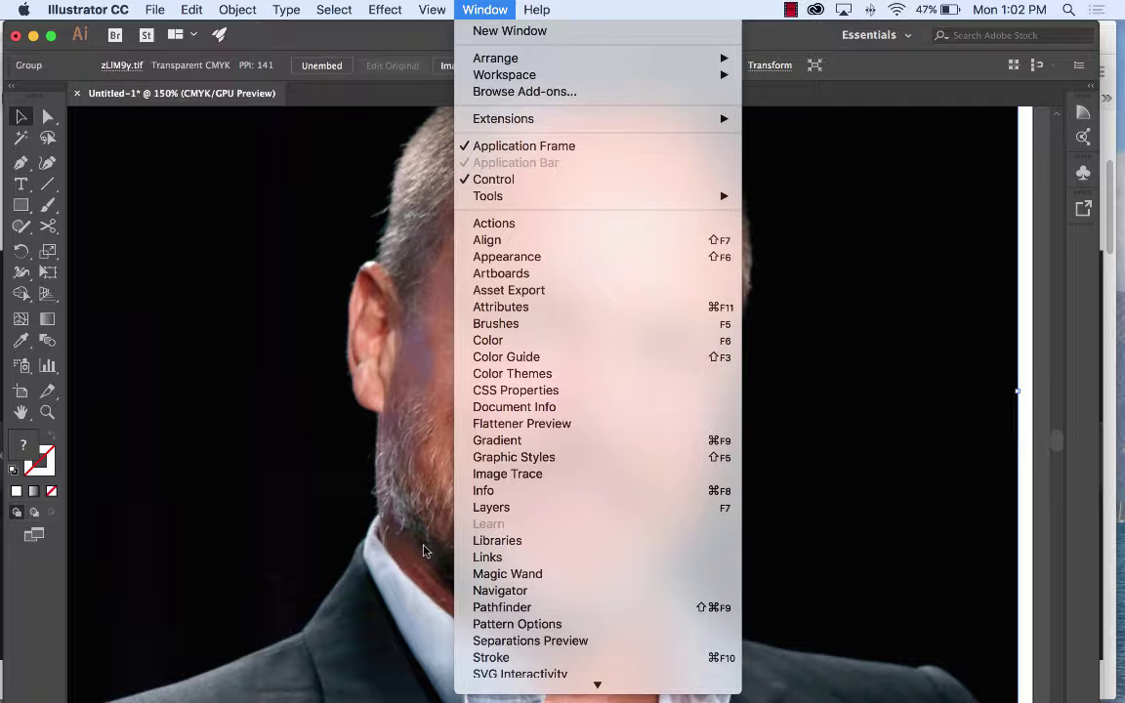
click(498, 507)
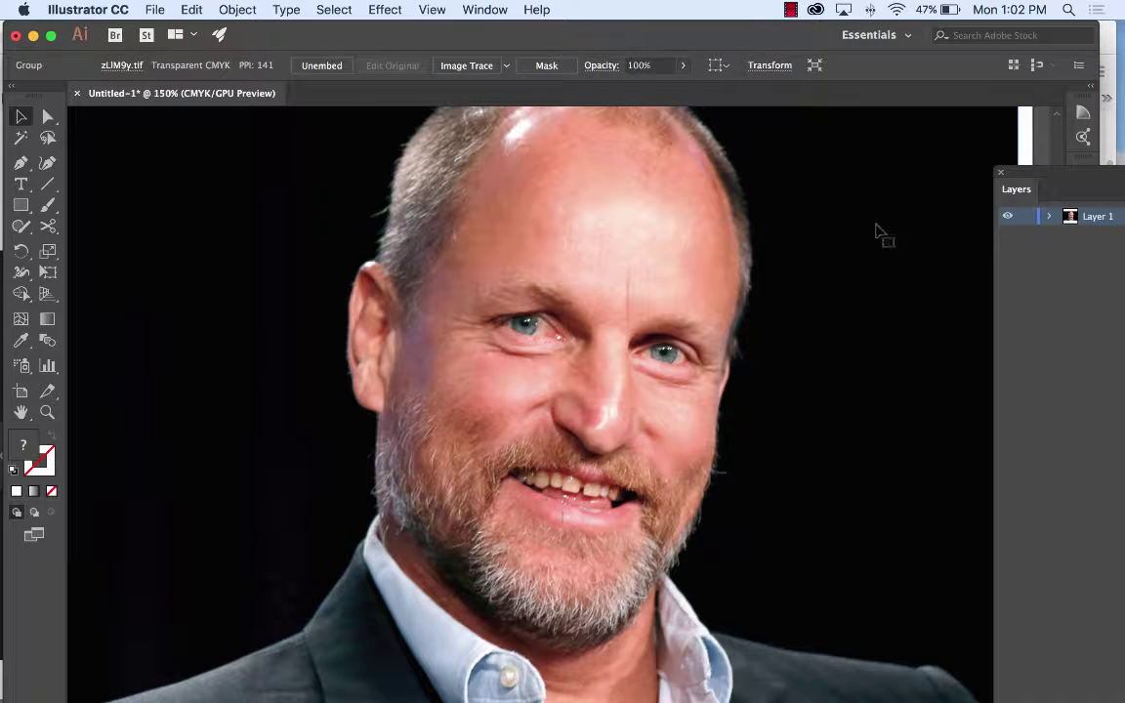
drag(1034, 176, 739, 129)
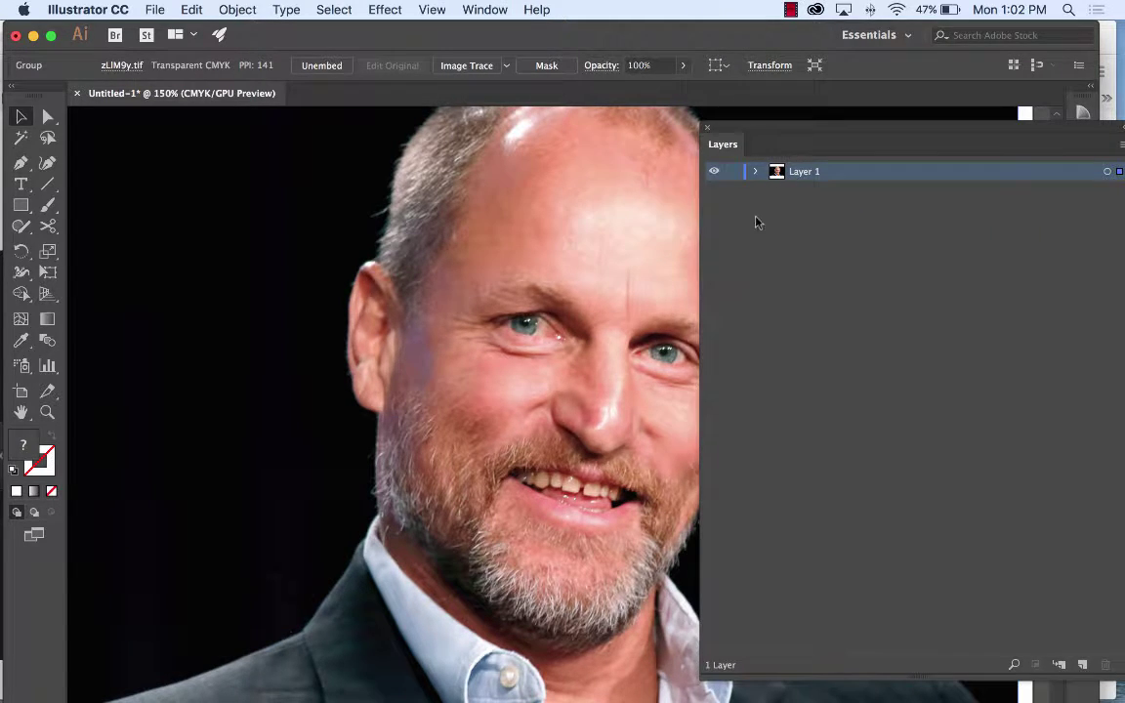
click(735, 170)
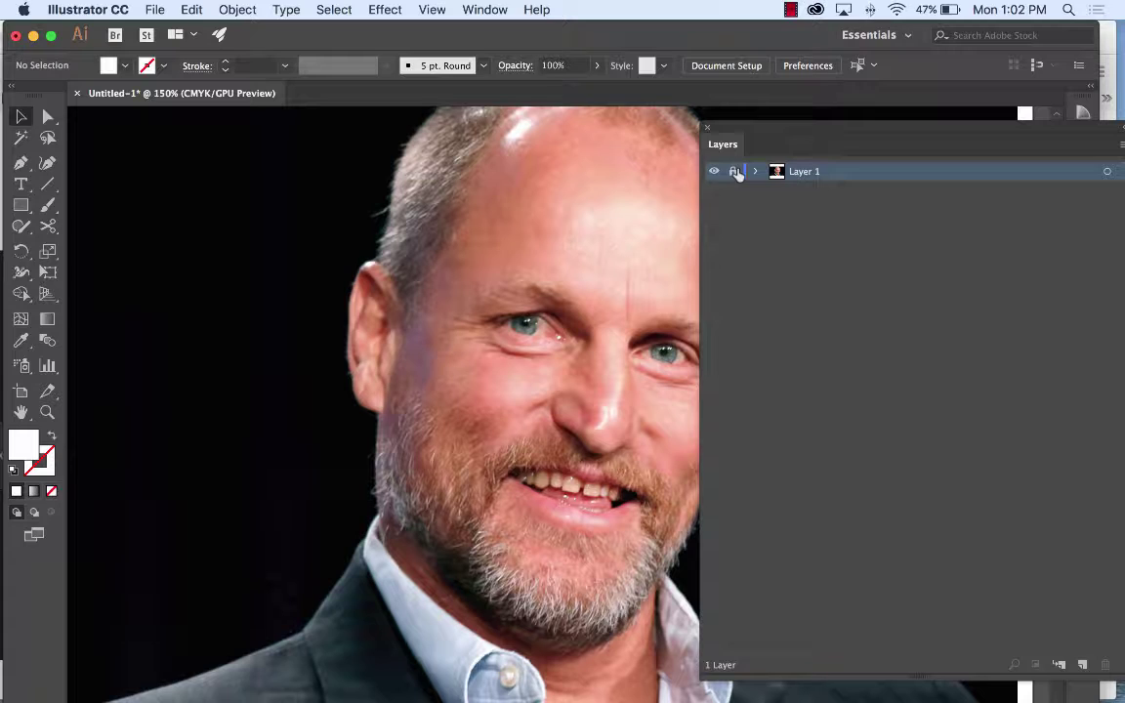
Add a new layer above the locked photo layer and name it blacks.
drag(924, 133, 809, 140)
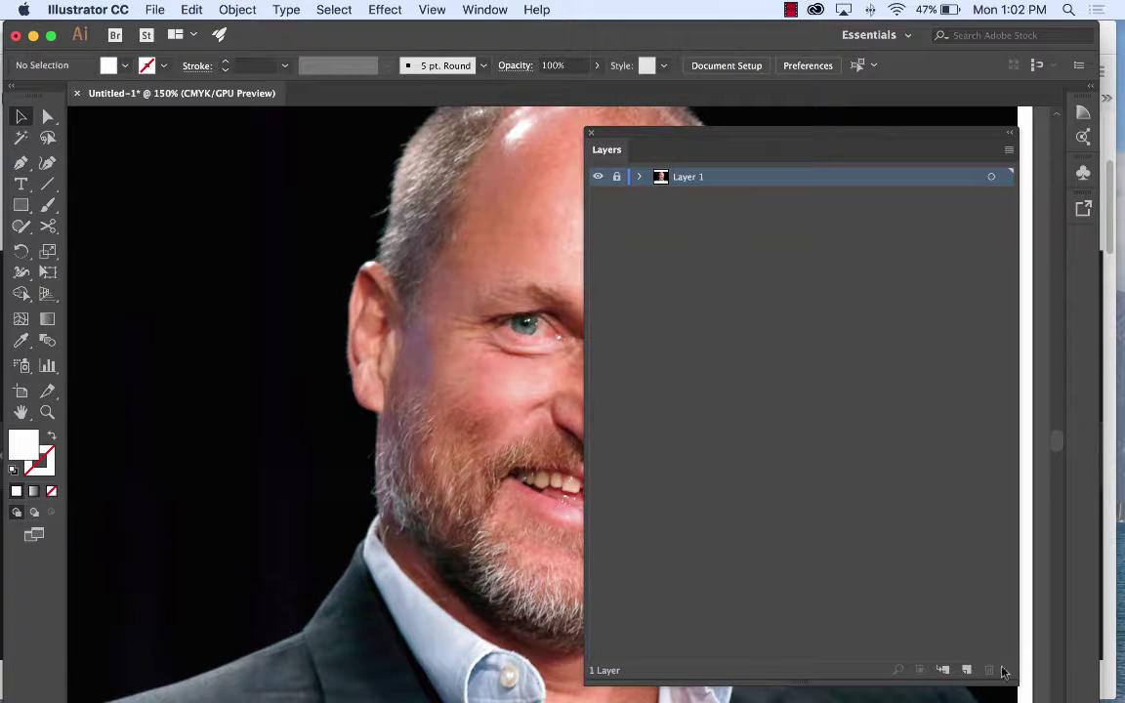
click(965, 670)
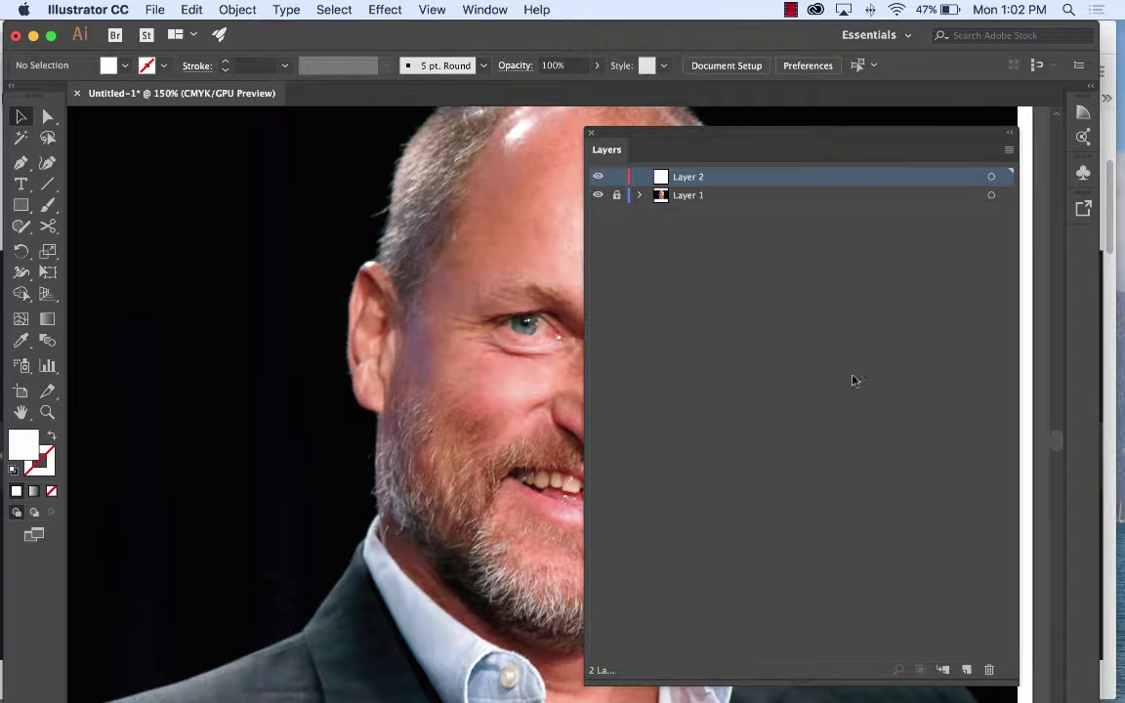
double_click(695, 178)
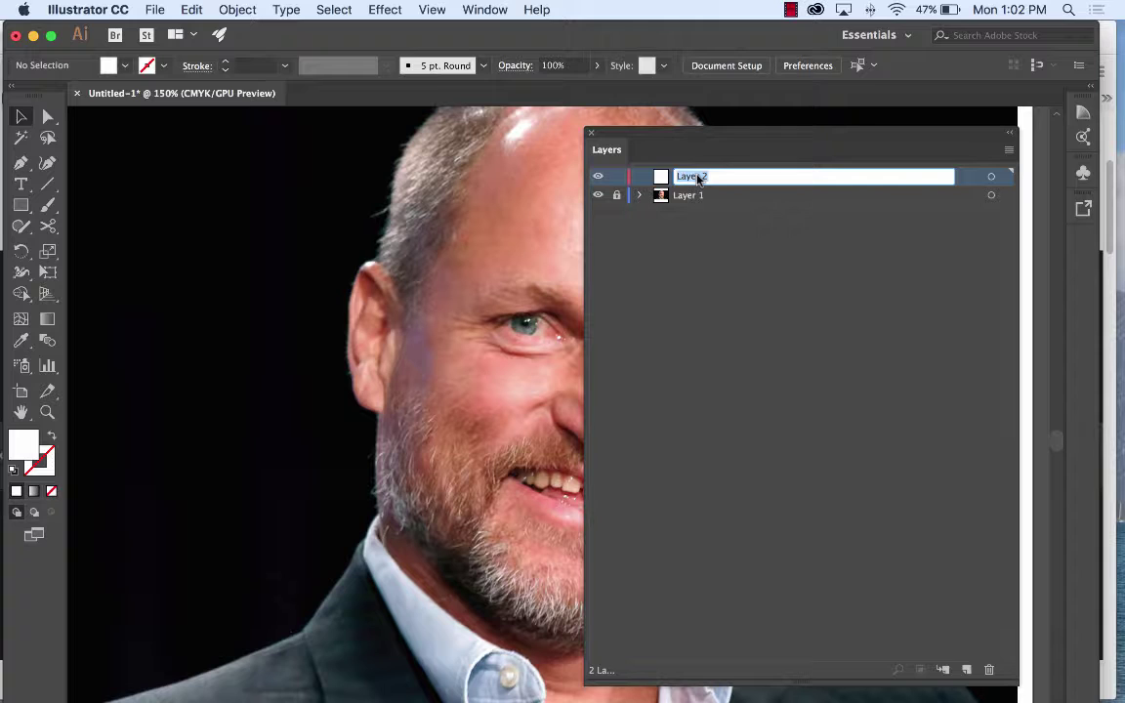
text(blacks)
click(753, 241)
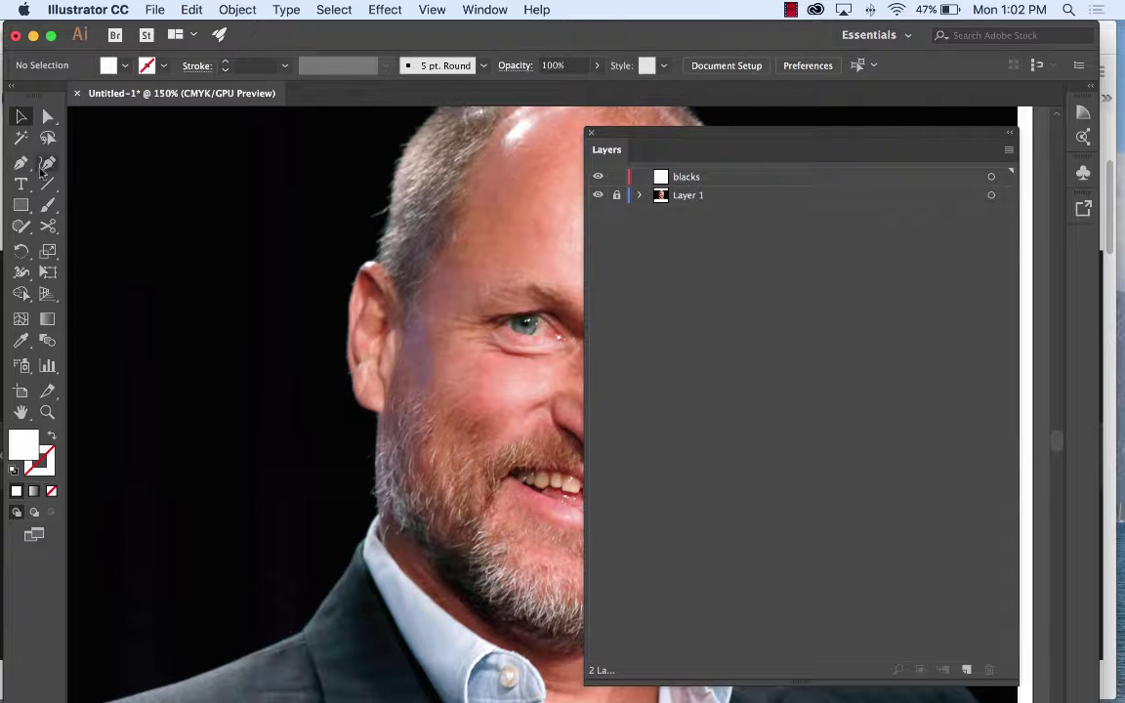
Activate the Pencil tool, set its fidelity one notch below Smooth and enable filling of new pencil strokes.
click(21, 226)
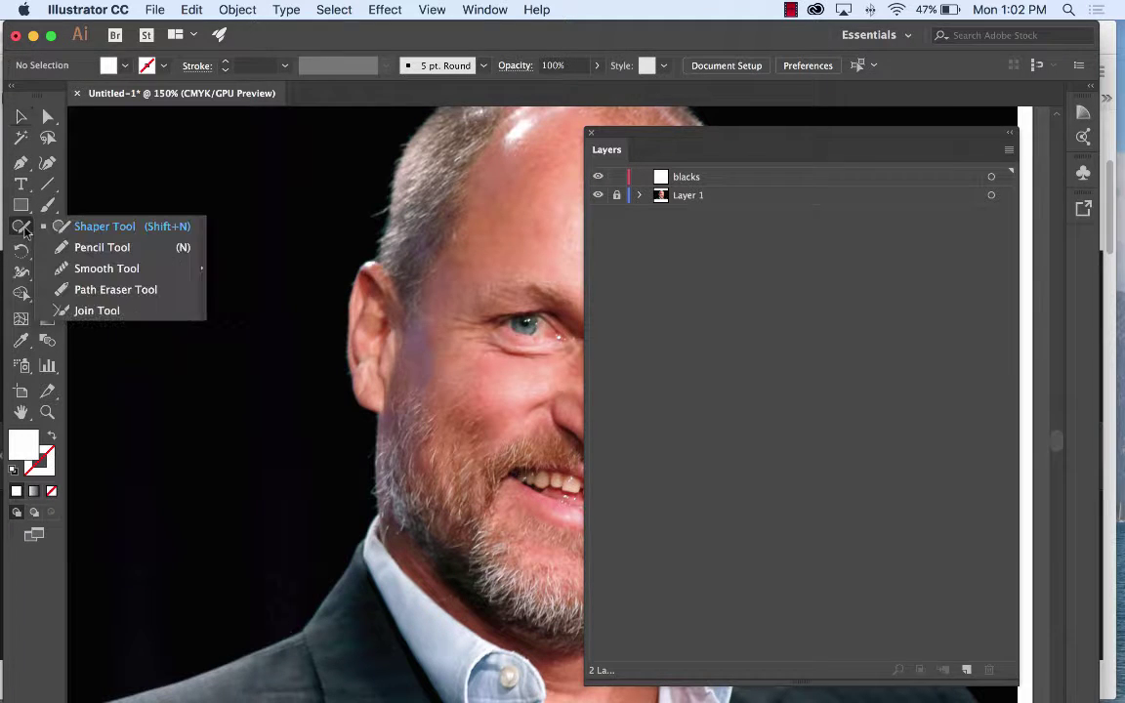
click(77, 252)
click(22, 225)
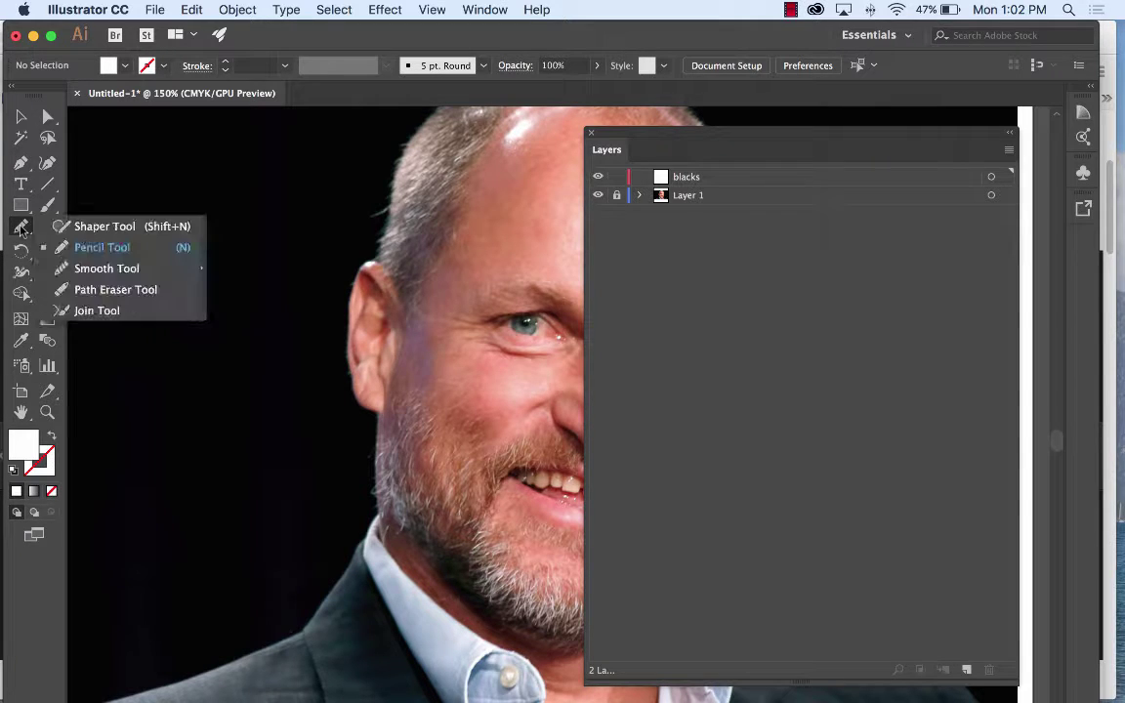
click(87, 253)
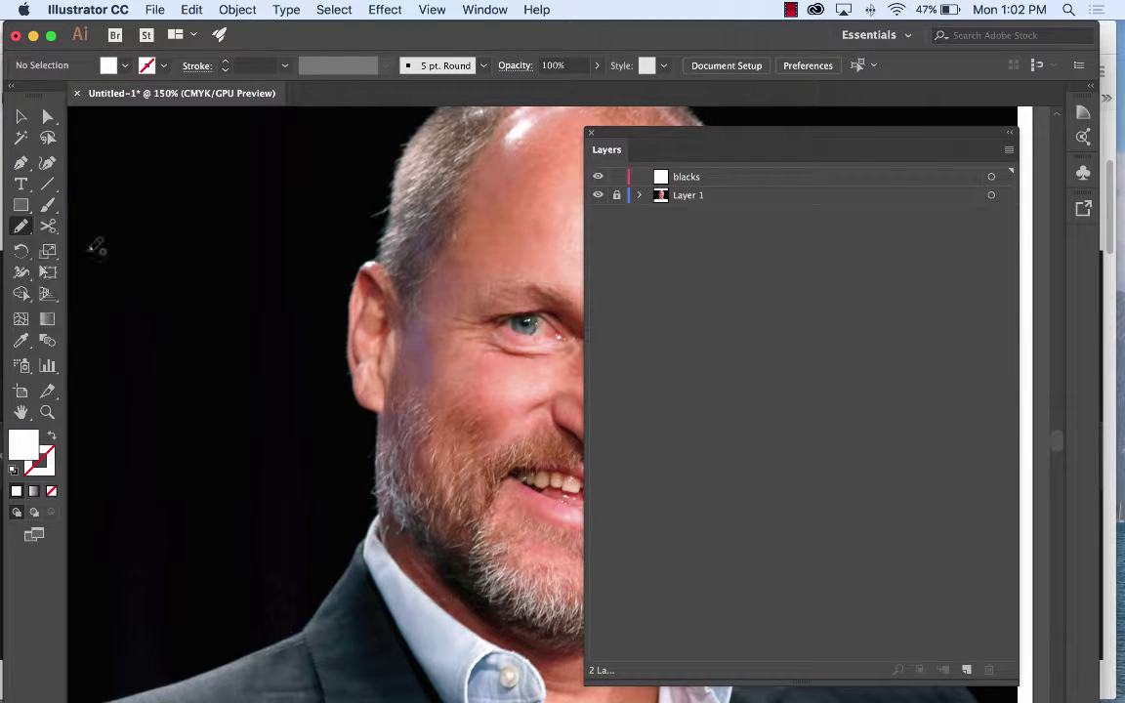
double_click(19, 229)
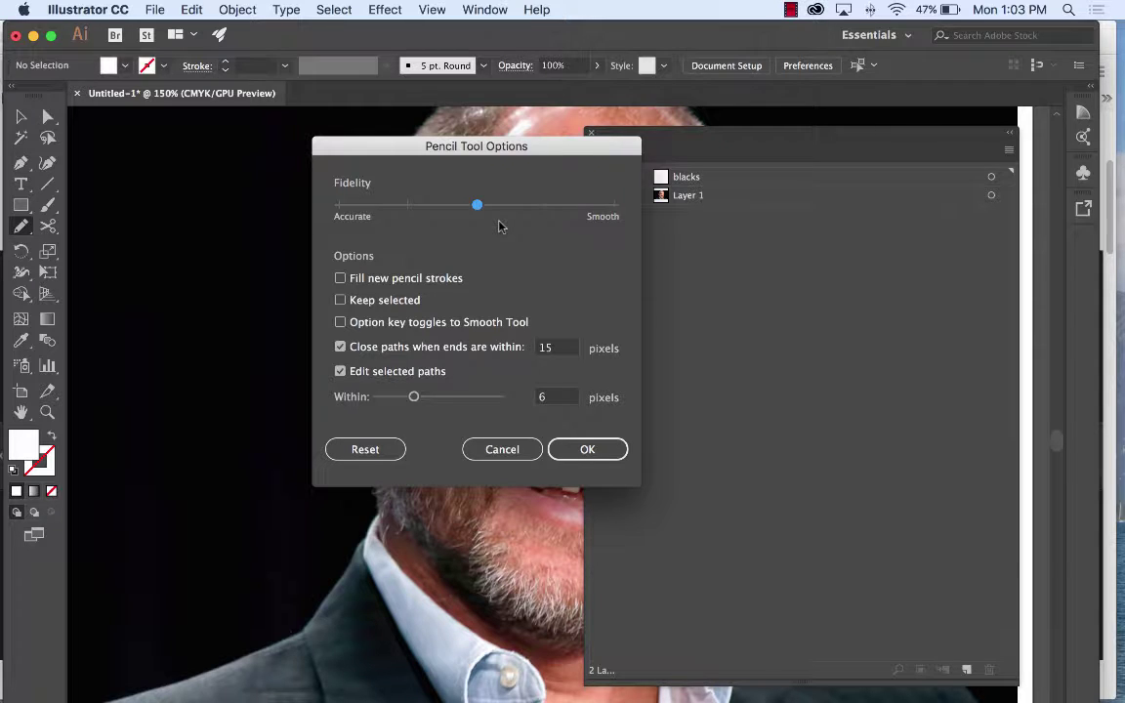
drag(477, 205, 543, 206)
click(372, 280)
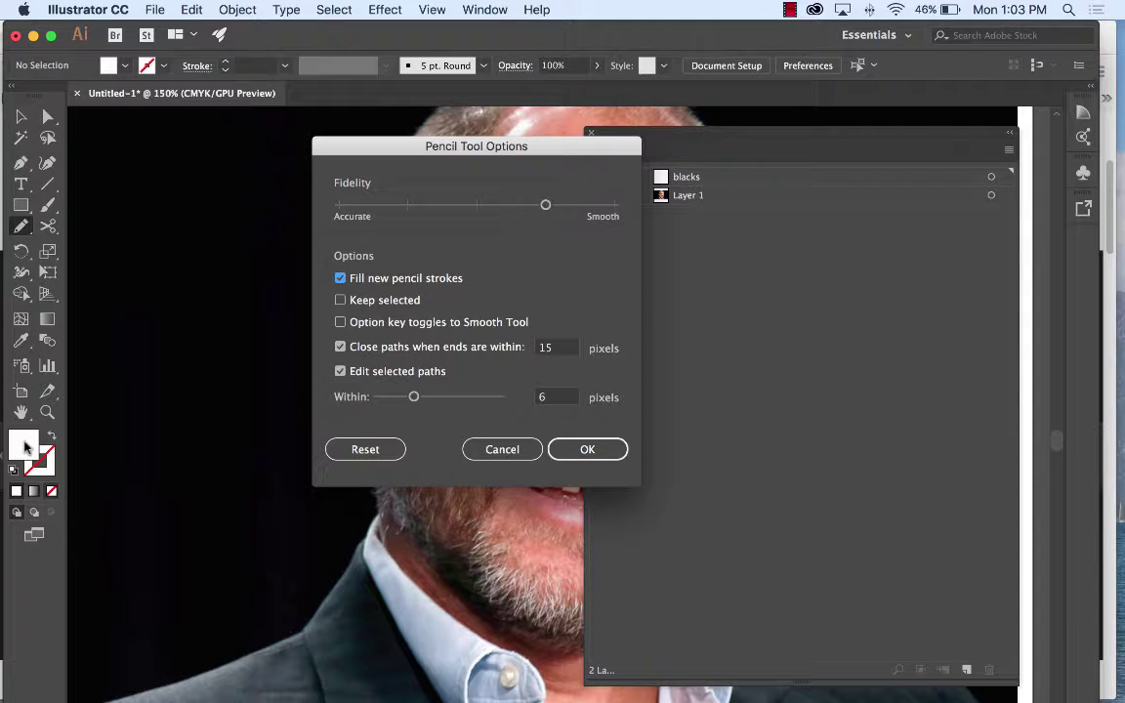
click(593, 448)
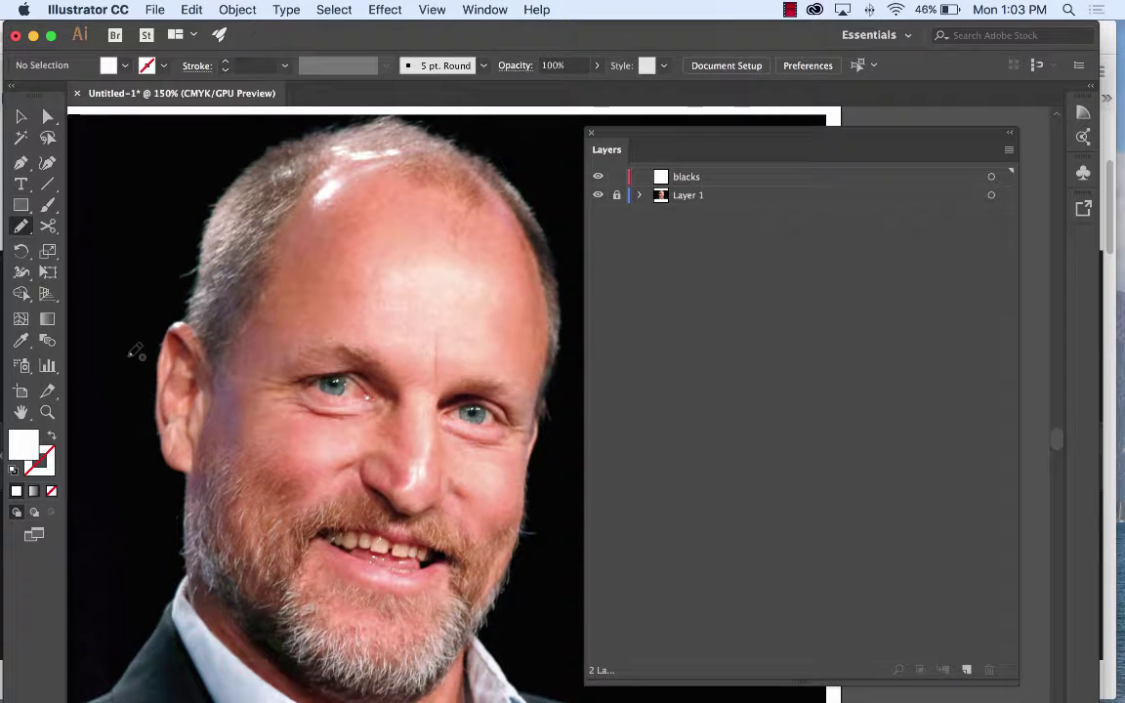
Set the fill color to black, hex 000000.
double_click(26, 446)
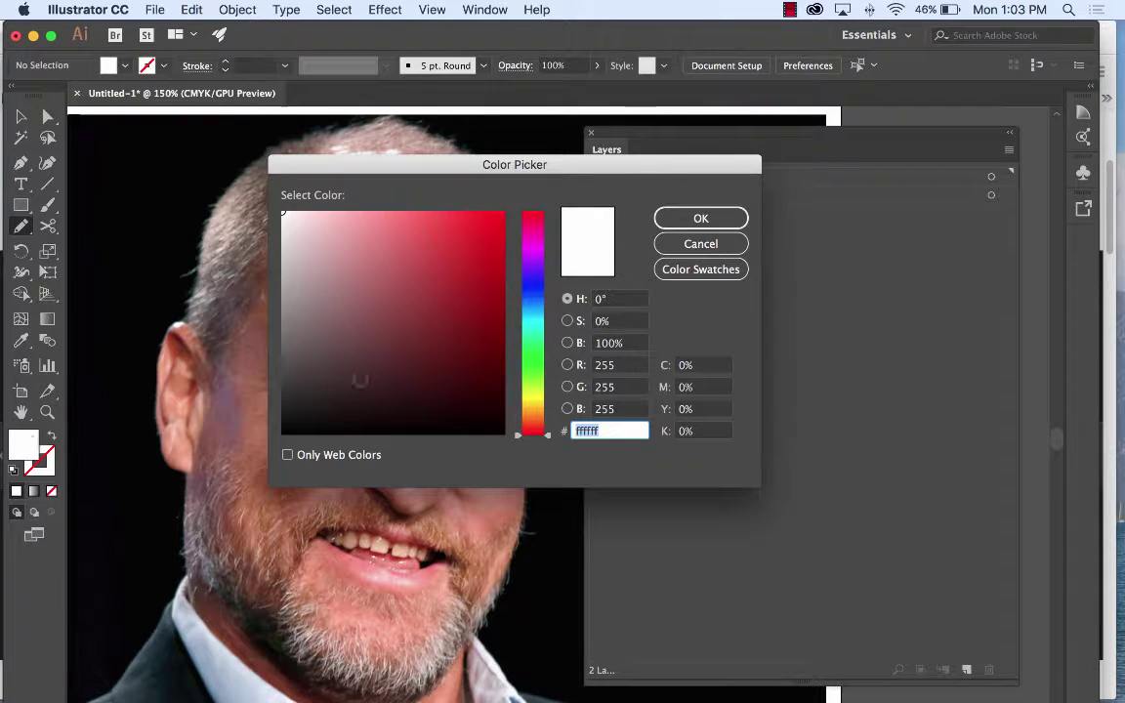
text(000000)
click(700, 219)
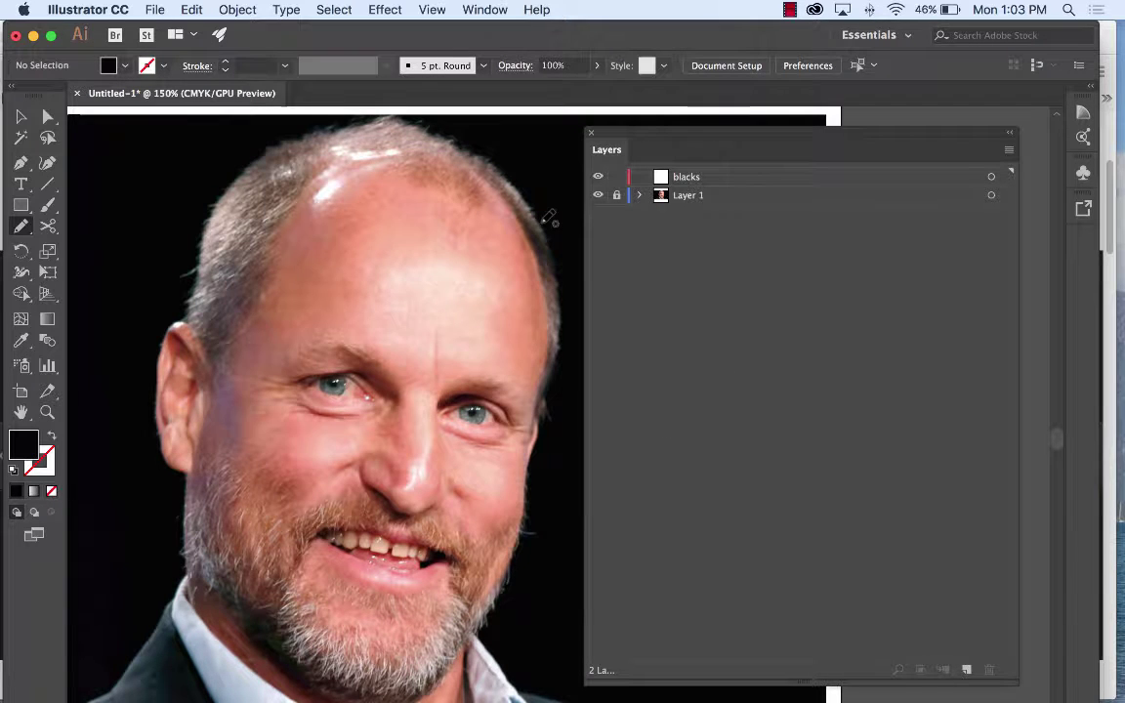
Check the Pencil options and draw a tapered black shape along the upper eyelid crease of the photo's right-hand eye.
key(super+equal)
key(super+equal)
key(super+equal)
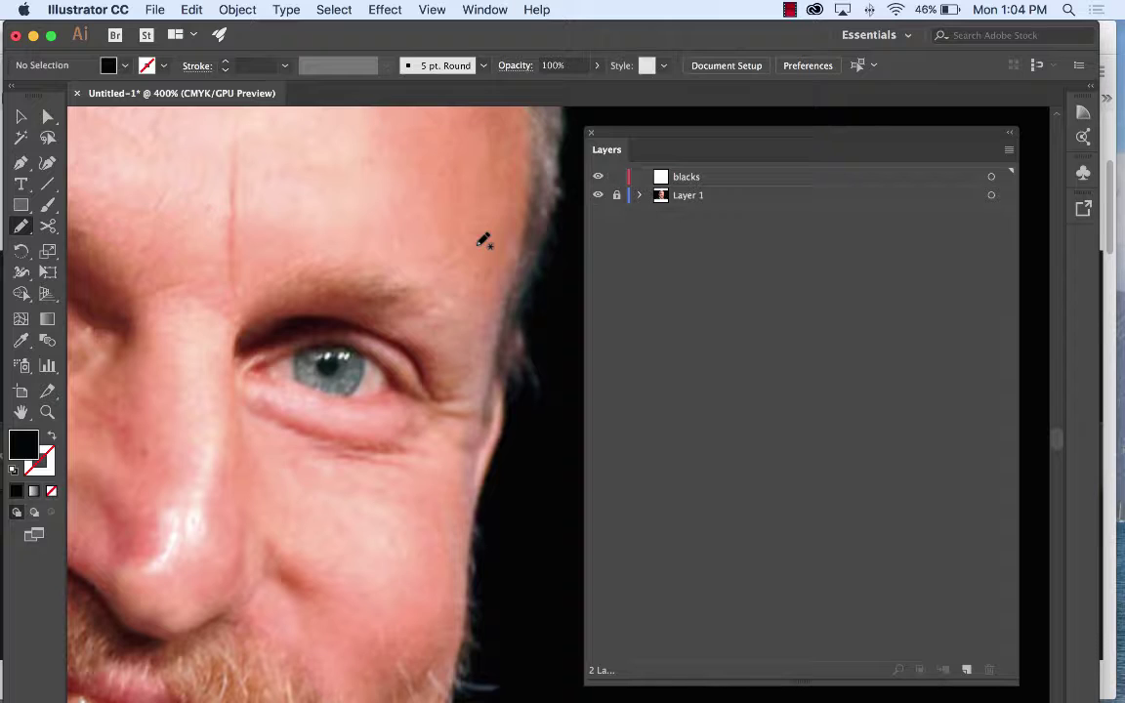
double_click(22, 226)
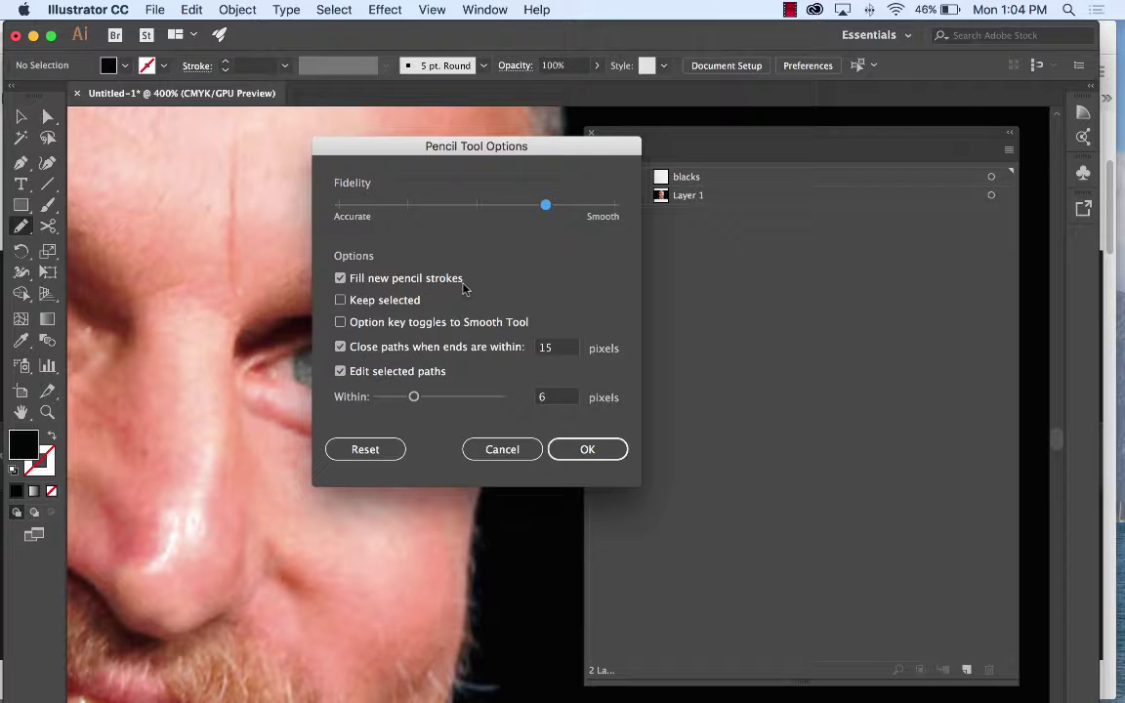
click(592, 447)
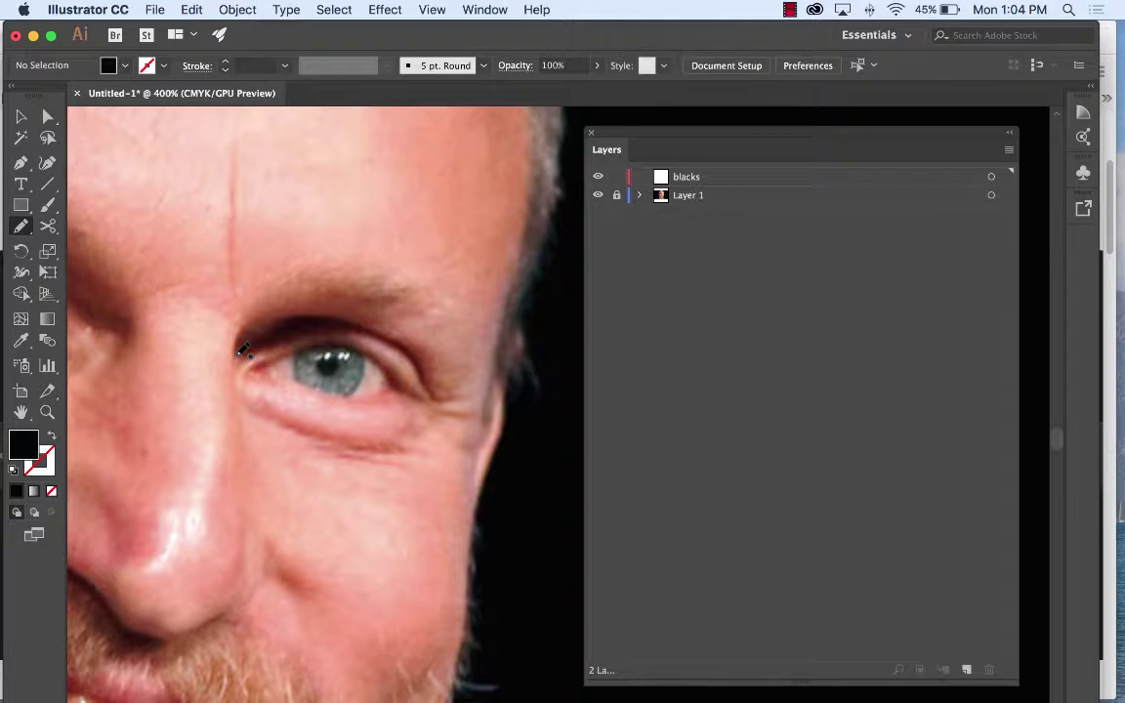
mouse_move(245, 352)
mouse_down()
mouse_move(315, 317)
mouse_move(389, 329)
mouse_move(428, 360)
mouse_move(435, 399)
mouse_move(412, 358)
mouse_move(364, 333)
mouse_move(289, 329)
mouse_move(245, 349)
mouse_up()
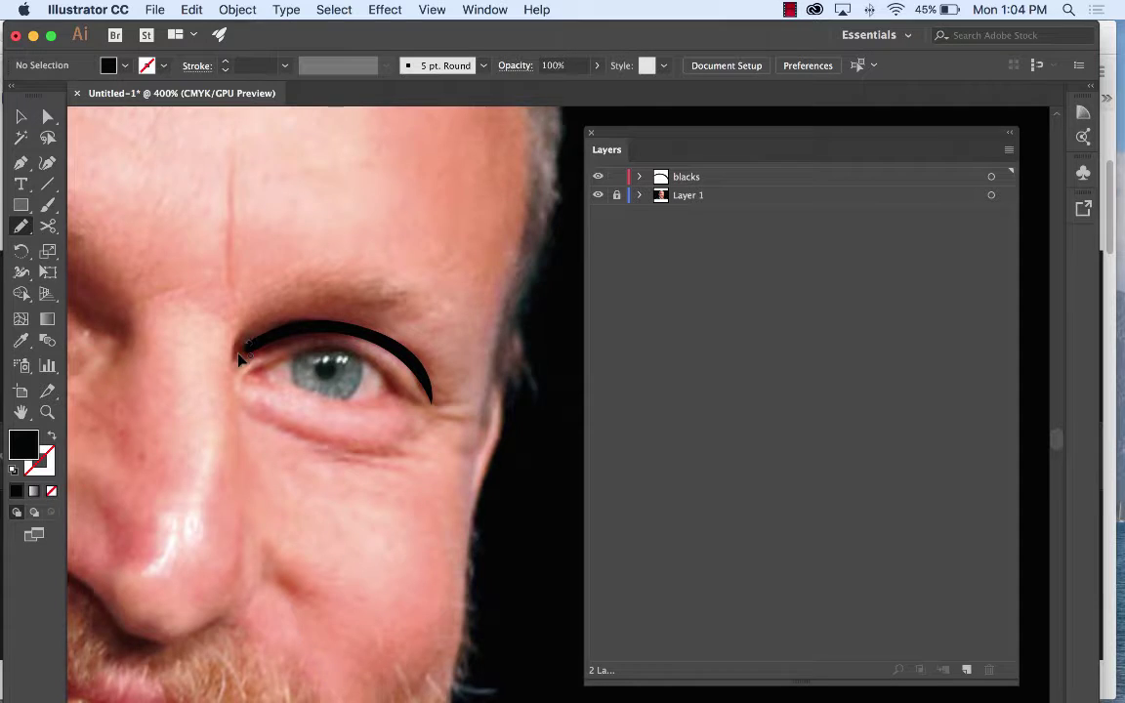
Draw a thin black shape along the same eye's upper lash line, from the inner to the outer corner.
key(super+equal)
key(super+equal)
key(super+equal)
mouse_move(238, 353)
mouse_down()
mouse_move(281, 321)
mouse_move(408, 304)
mouse_move(534, 309)
mouse_up()
drag(620, 139, 842, 222)
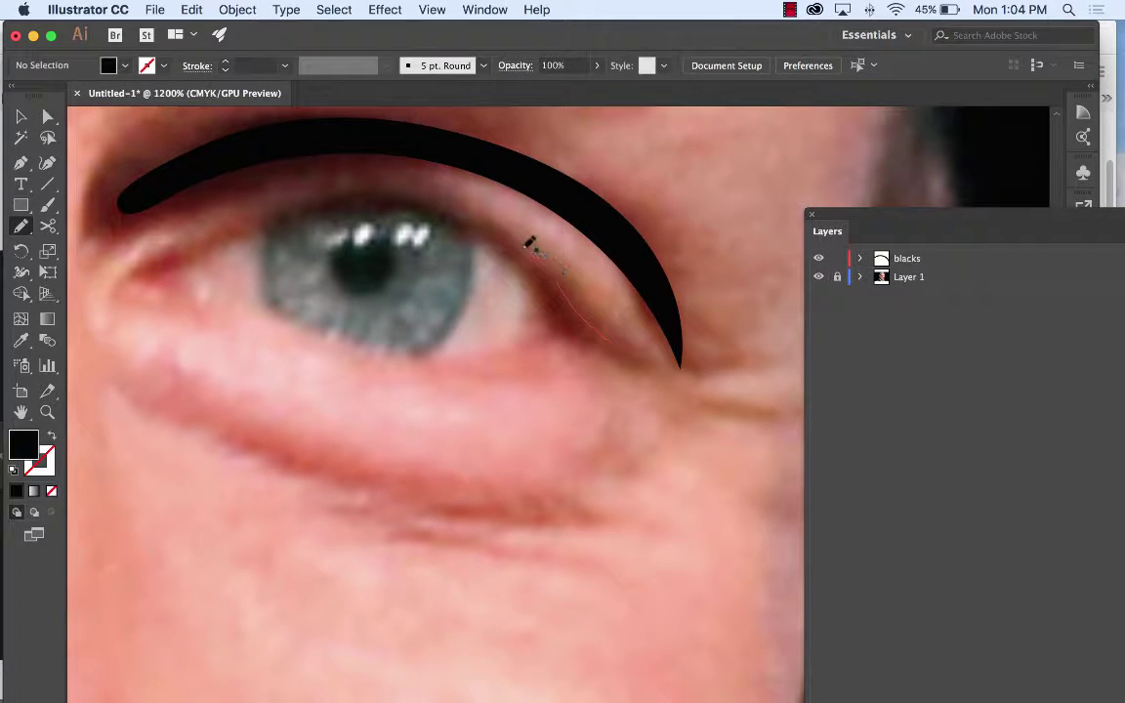
mouse_move(435, 202)
mouse_down()
mouse_move(342, 190)
mouse_move(190, 207)
mouse_move(122, 255)
mouse_move(347, 202)
mouse_move(467, 226)
mouse_up()
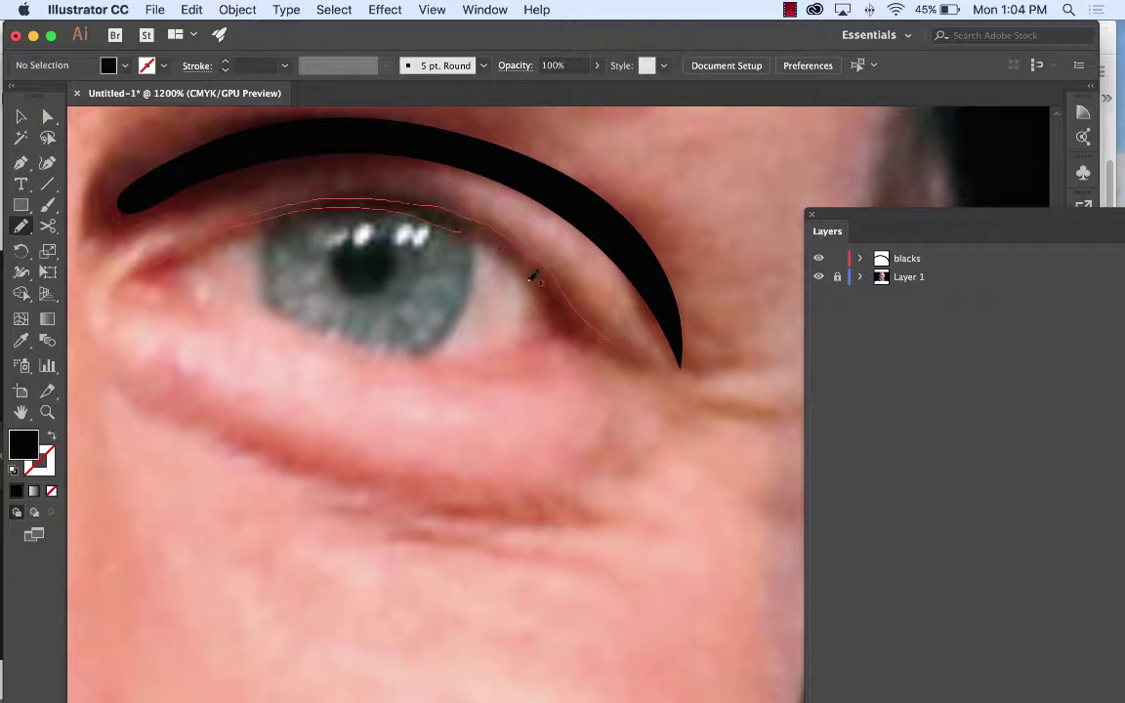
drag(642, 347, 630, 352)
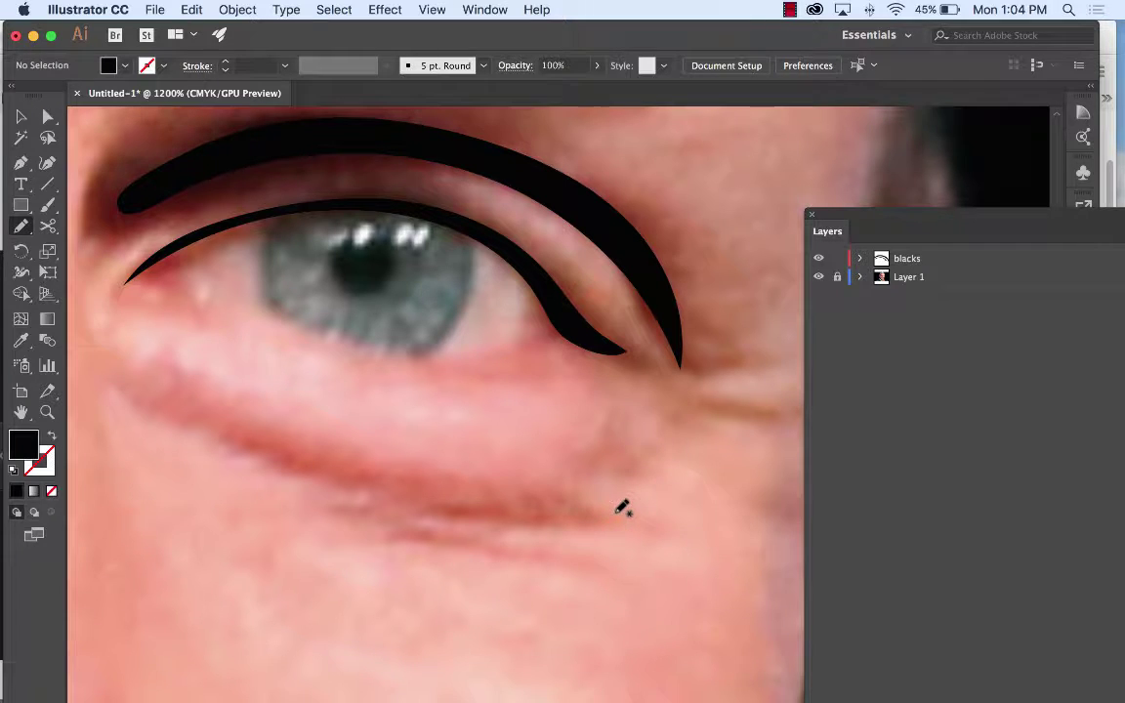
Draw black shapes for the fold under the eye and three small creases around its outer corner.
mouse_move(618, 509)
mouse_down()
mouse_move(500, 475)
mouse_move(258, 443)
mouse_move(162, 401)
mouse_move(120, 347)
mouse_move(134, 343)
mouse_move(196, 391)
mouse_move(335, 461)
mouse_move(486, 503)
mouse_move(605, 504)
mouse_up()
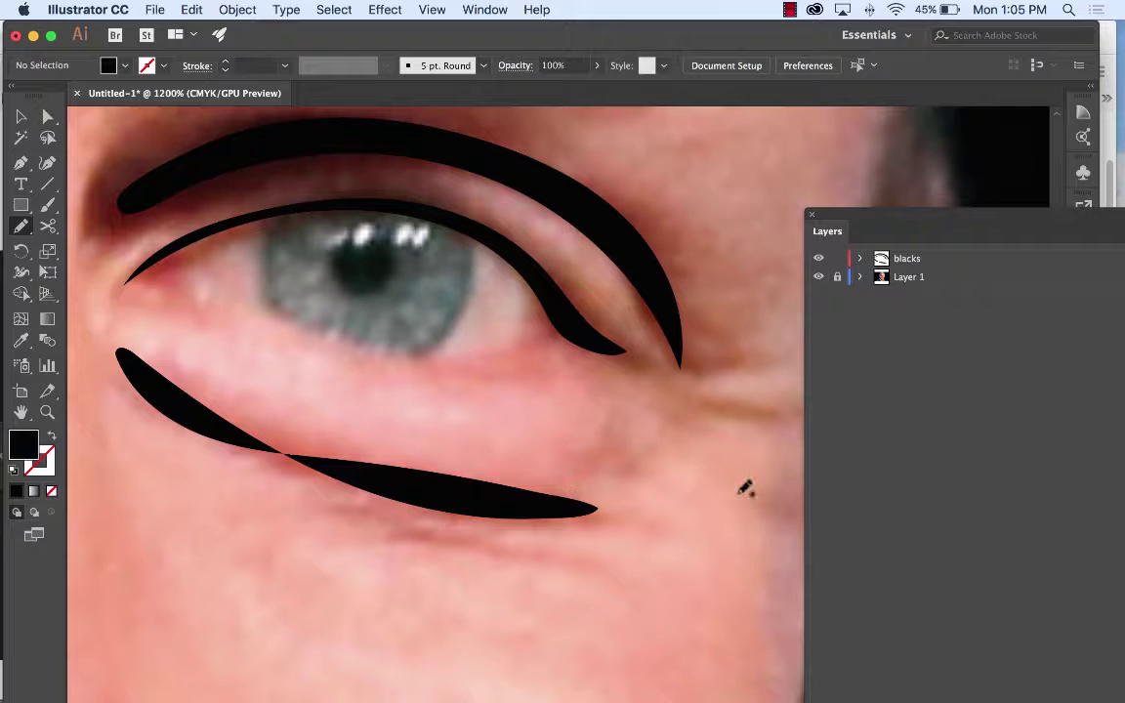
scroll(743, 484, right, 5)
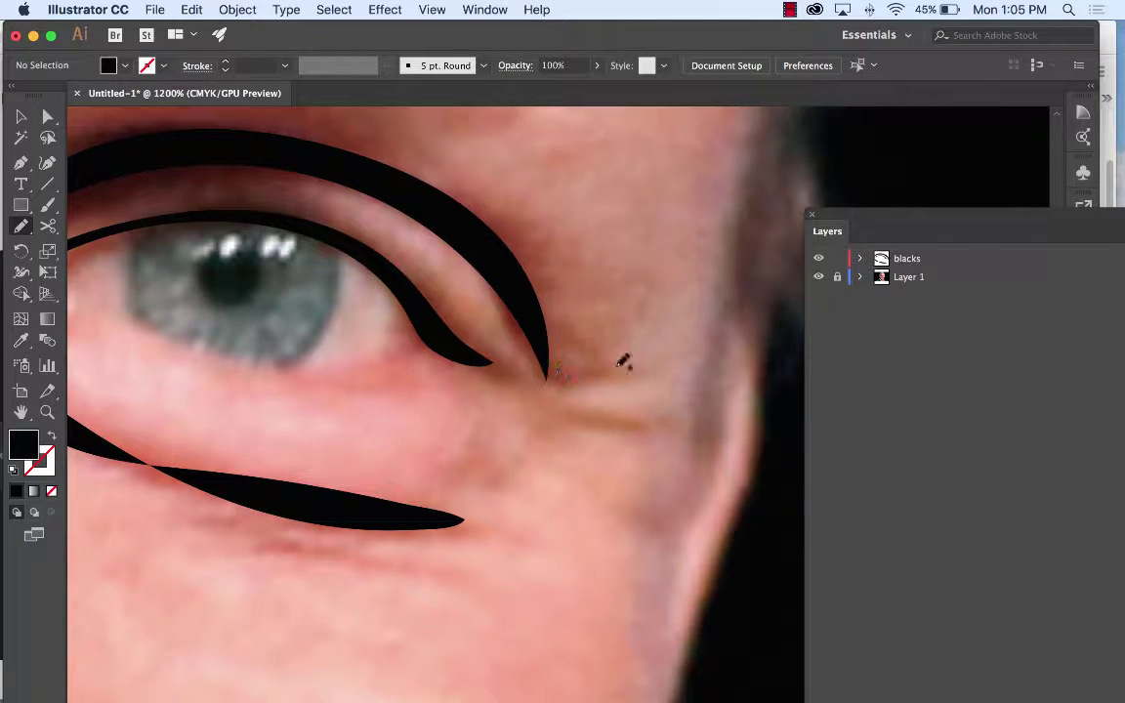
drag(625, 362, 572, 389)
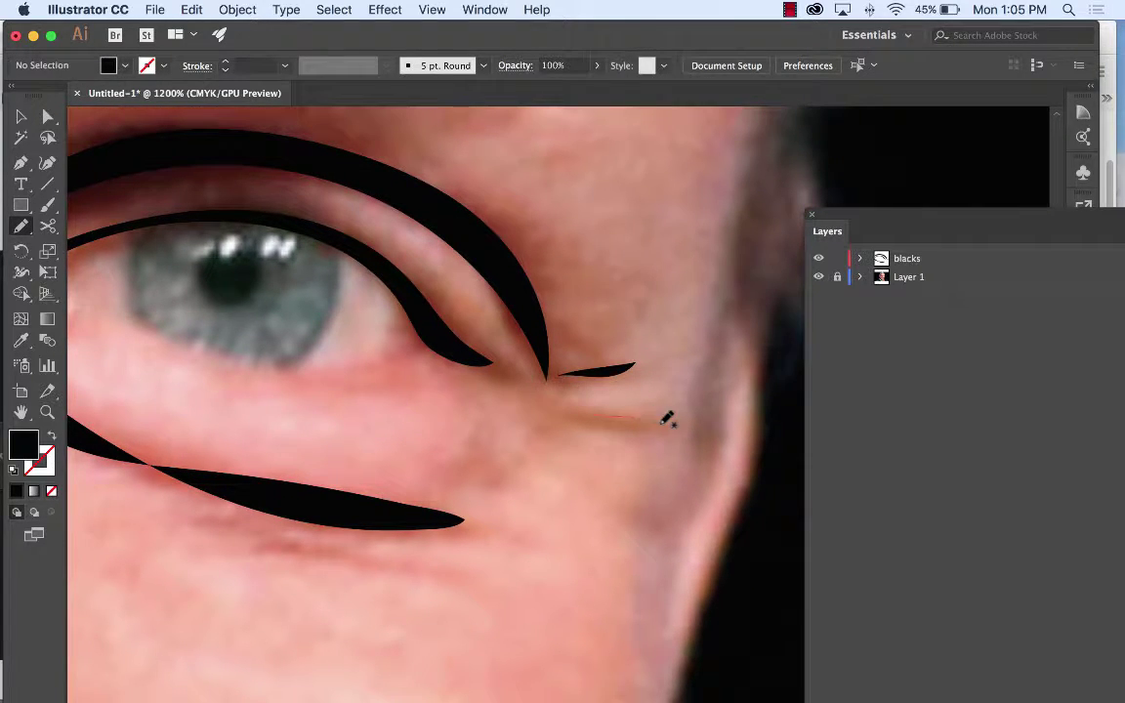
mouse_move(666, 420)
mouse_down()
mouse_move(628, 432)
mouse_move(583, 407)
mouse_up()
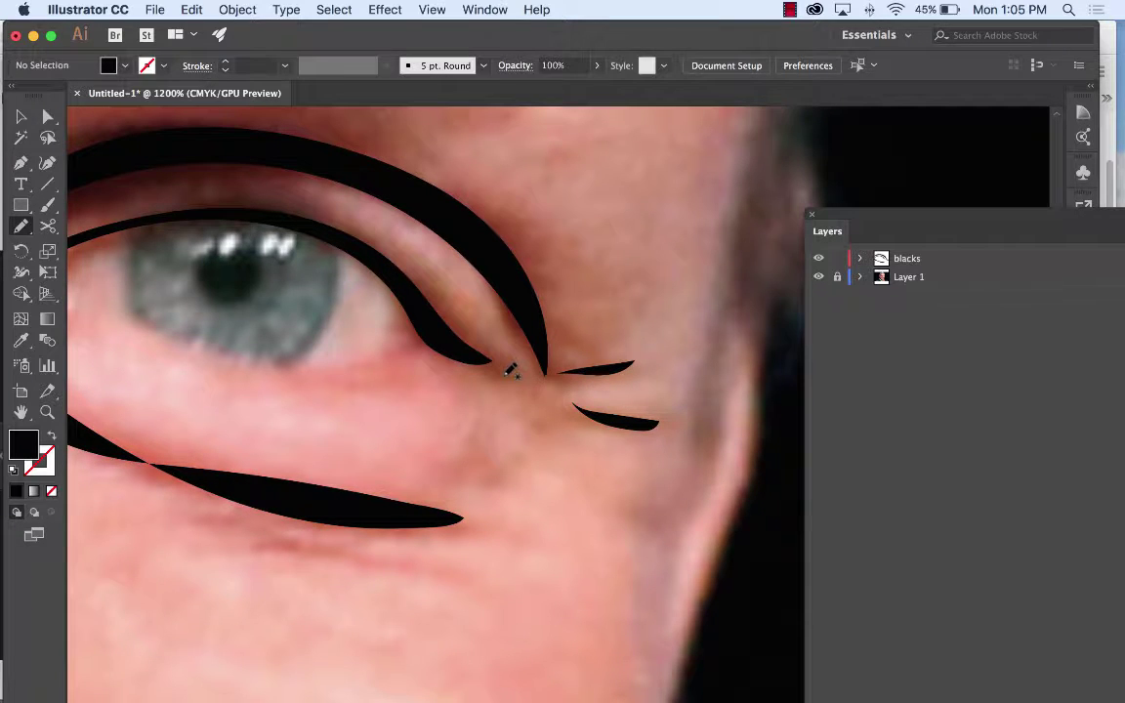
drag(380, 376, 514, 375)
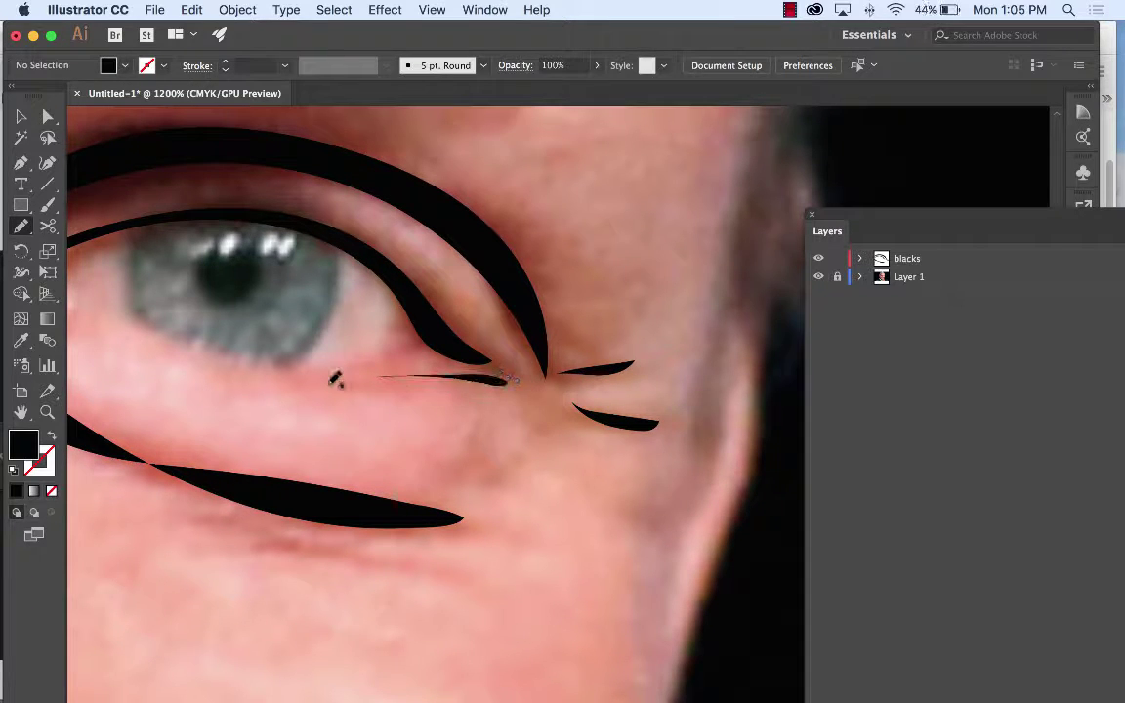
Try to draw a black shape along the eye's lower lash line, and undo that shape.
mouse_move(383, 351)
mouse_down()
mouse_move(239, 358)
mouse_move(78, 294)
mouse_move(165, 347)
mouse_move(286, 375)
mouse_move(349, 377)
mouse_move(392, 347)
mouse_up()
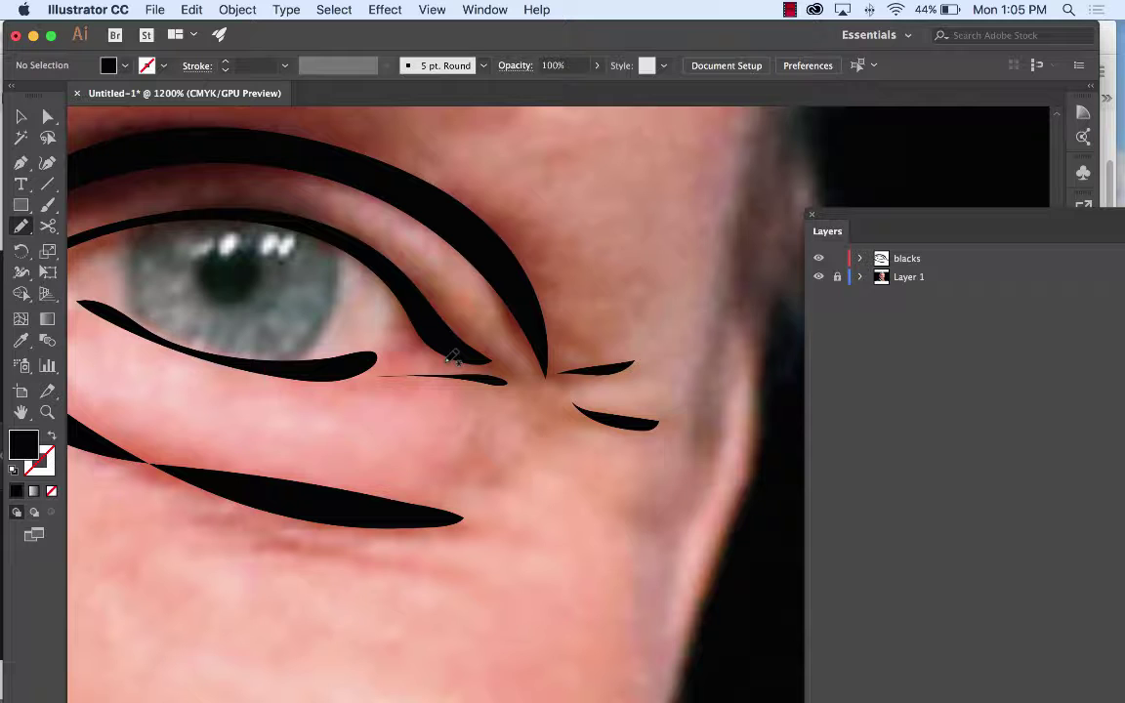
key(super+z)
drag(347, 330, 505, 325)
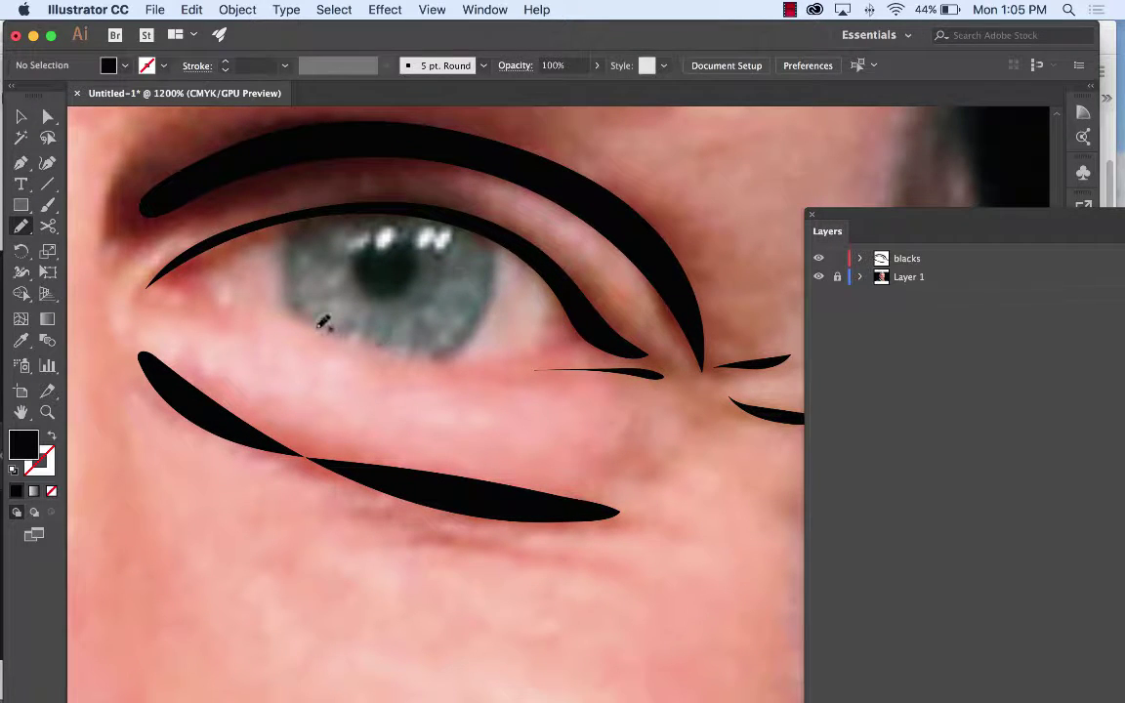
Draw thin black shapes along the right-hand eye's lower lash line and for the tear duct and crease at its inner corner.
drag(198, 274, 199, 291)
mouse_move(128, 298)
mouse_down()
mouse_move(396, 369)
mouse_move(540, 371)
mouse_move(422, 373)
mouse_move(225, 314)
mouse_up()
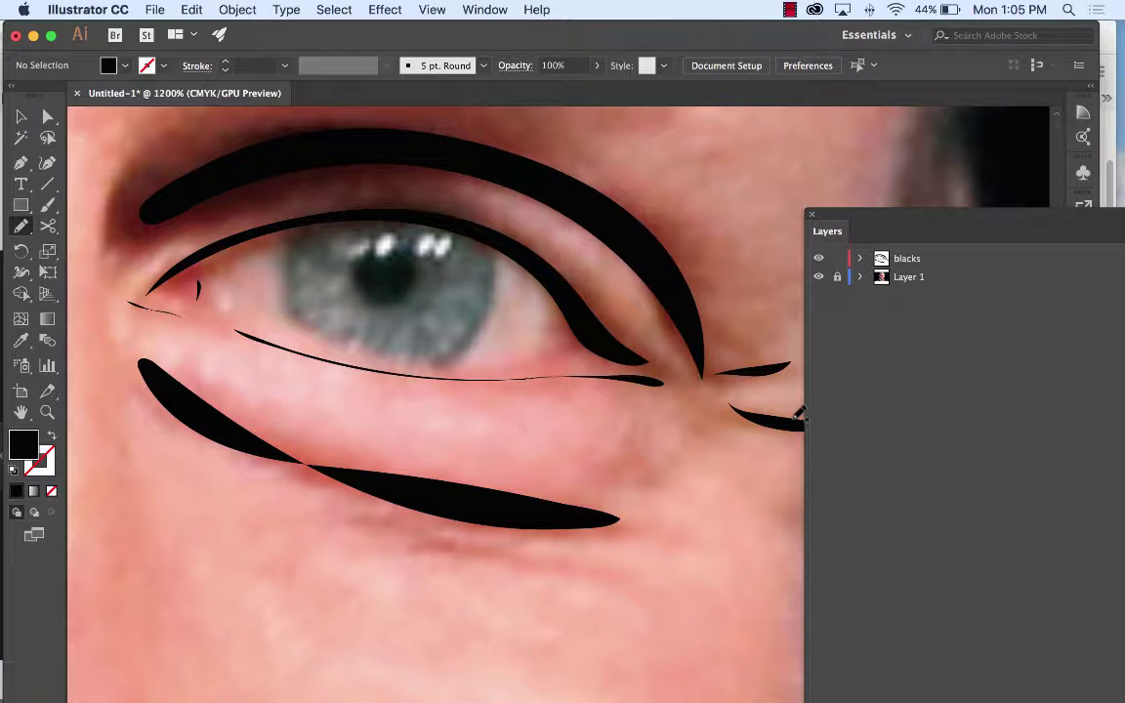
Draw a thin black shape with a pointed outer end along the top edge of the right-hand eyebrow.
key(super+minus)
key(super+minus)
key(super+minus)
key(super+minus)
key(super+minus)
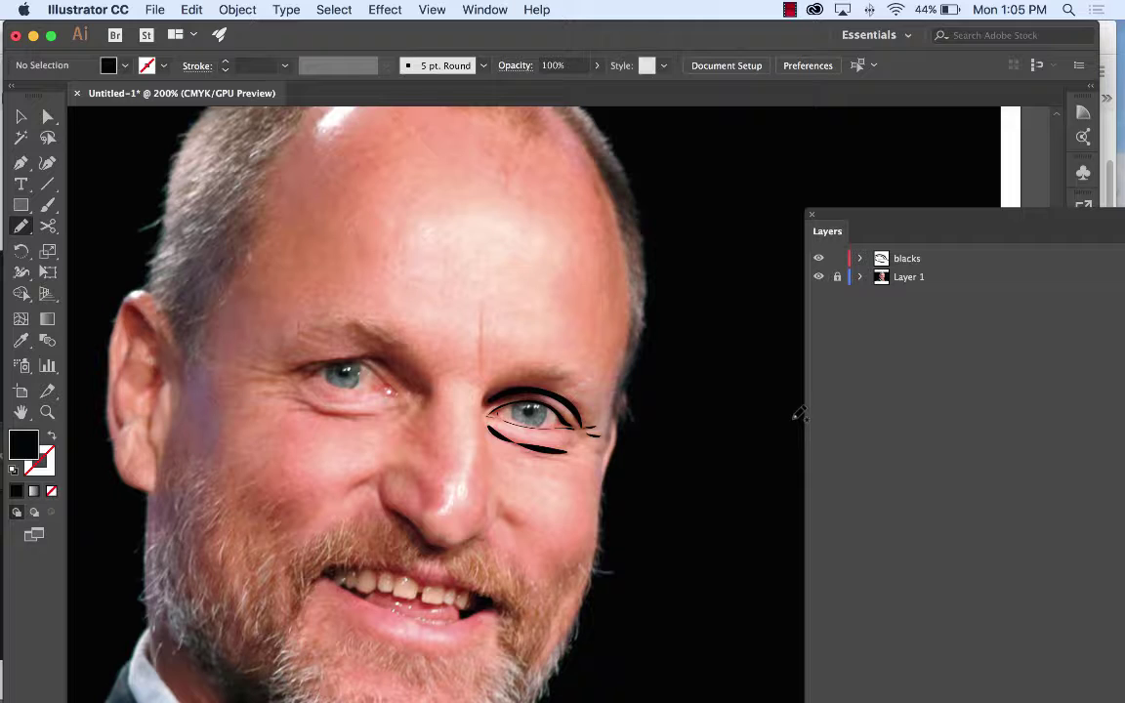
drag(660, 423, 542, 316)
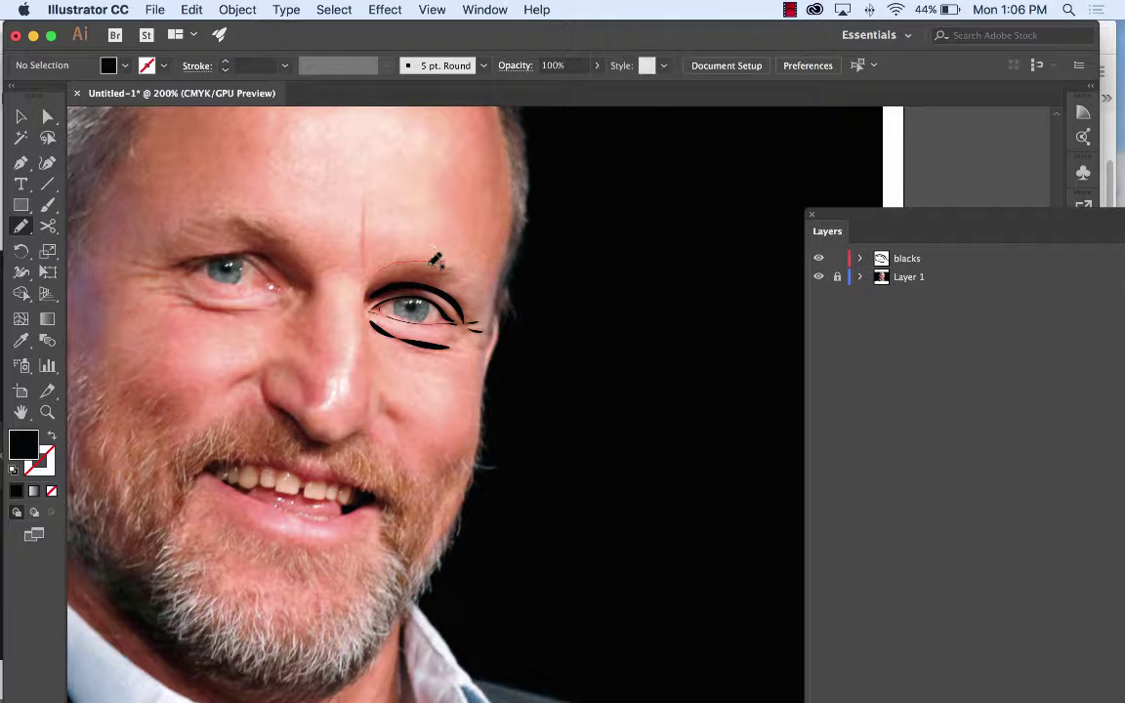
drag(447, 259, 381, 261)
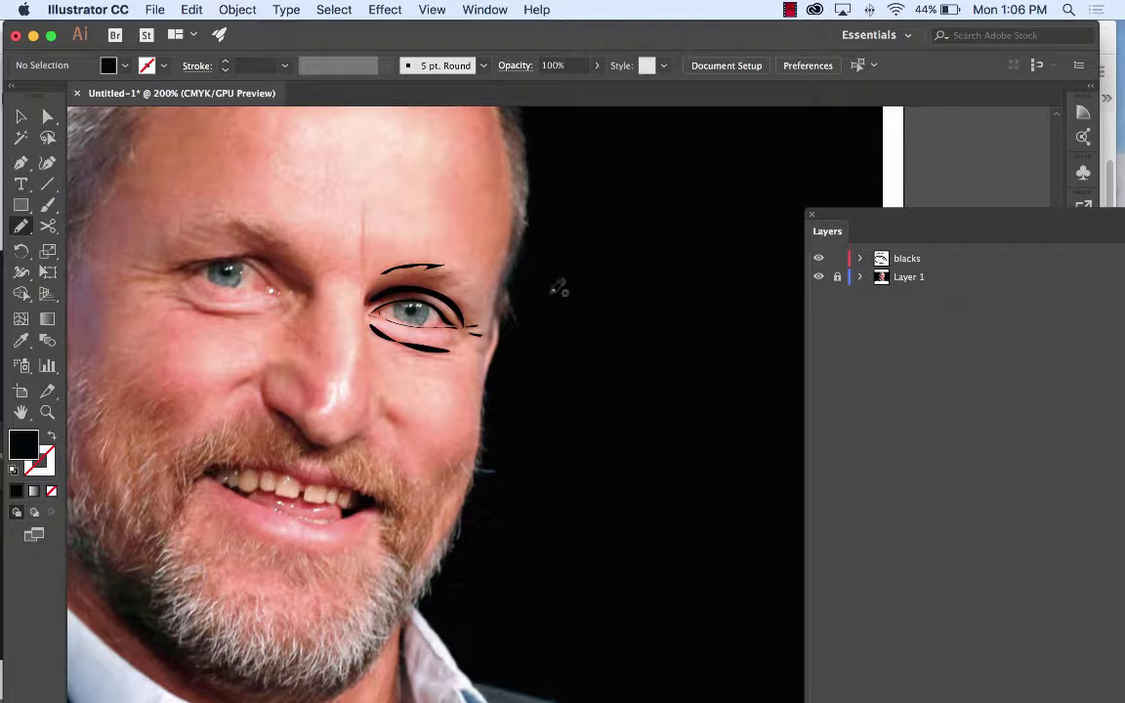
Draw thin tapered black shapes along the head's right-hand outline and the hairline just inside it, from the crown towards the temple.
scroll(493, 254, up, 5)
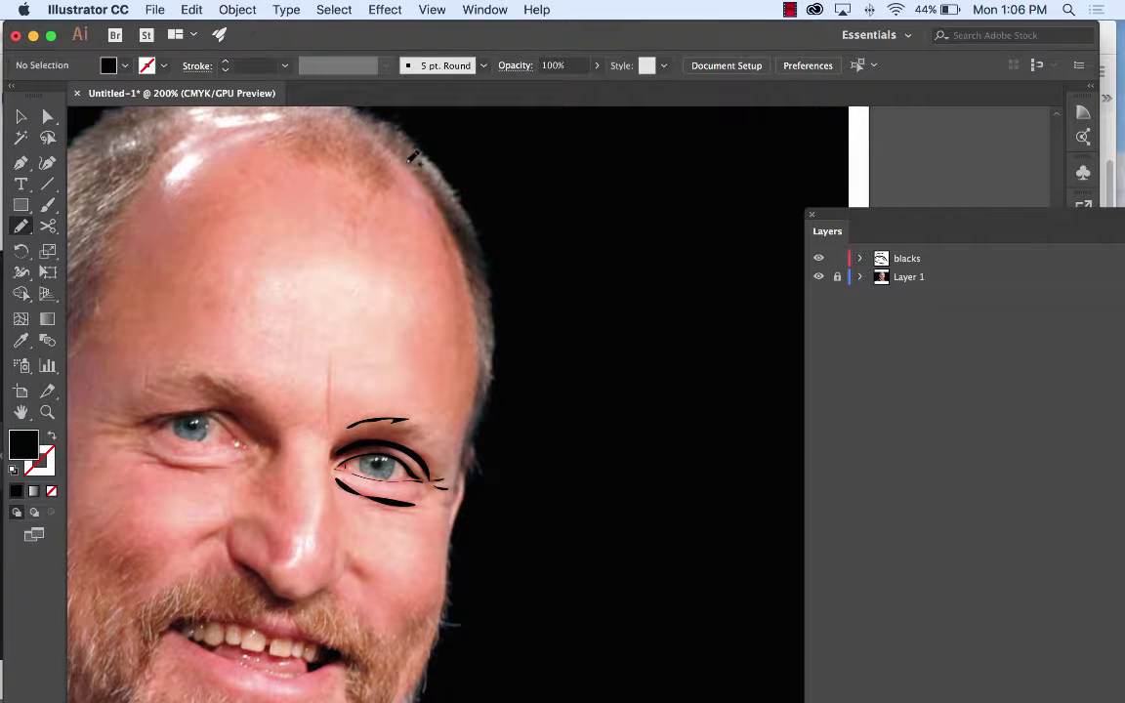
mouse_move(406, 140)
mouse_down()
mouse_move(464, 193)
mouse_move(486, 246)
mouse_move(491, 332)
mouse_move(475, 428)
mouse_up()
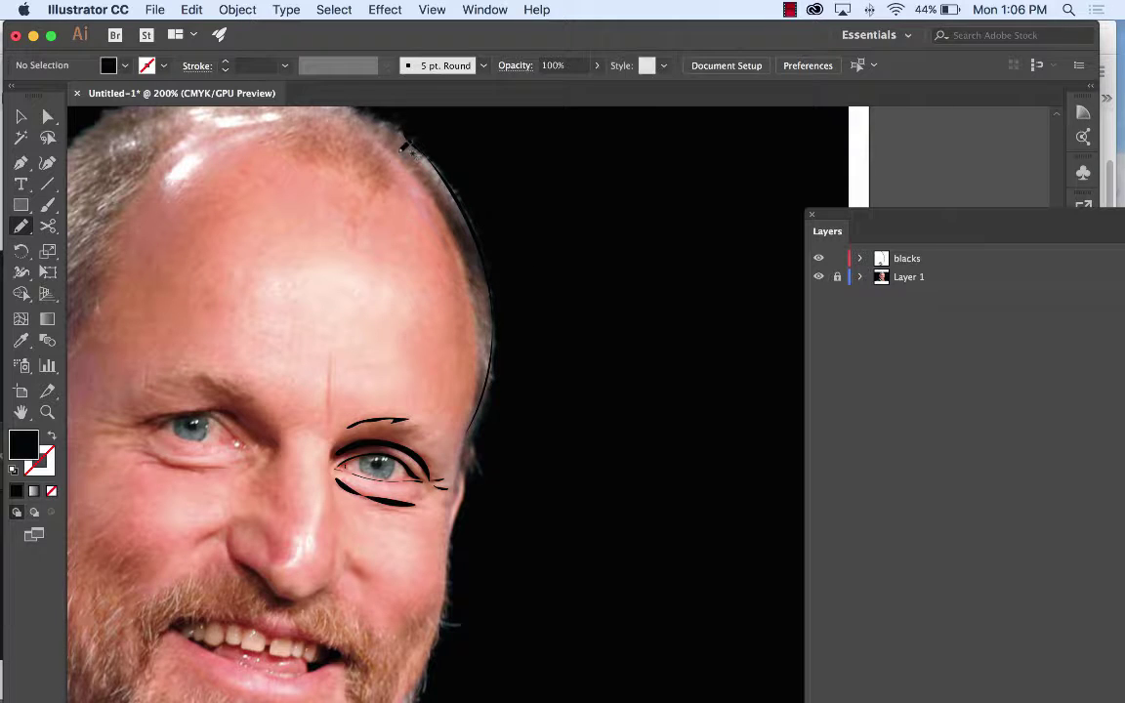
drag(446, 205, 486, 312)
drag(452, 223, 395, 154)
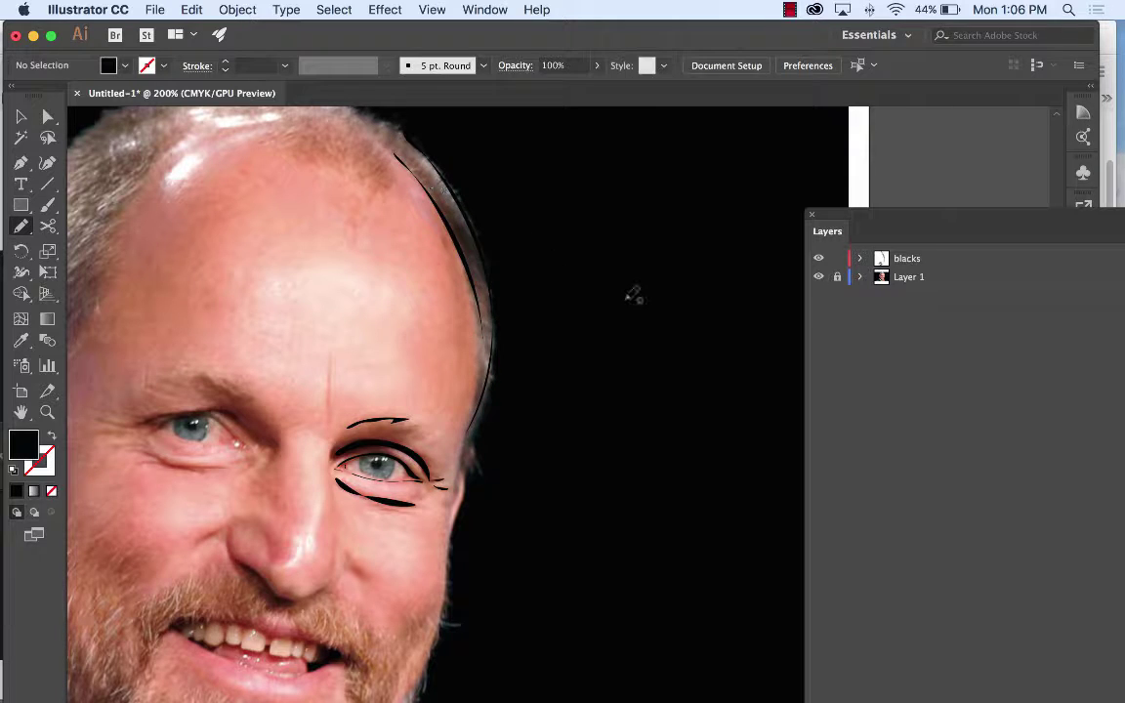
Draw two tapered black shapes for the right-hand ear's edges, and hide and reshow the photo layer to check the linework.
scroll(561, 387, down, 5)
scroll(562, 387, left, 3)
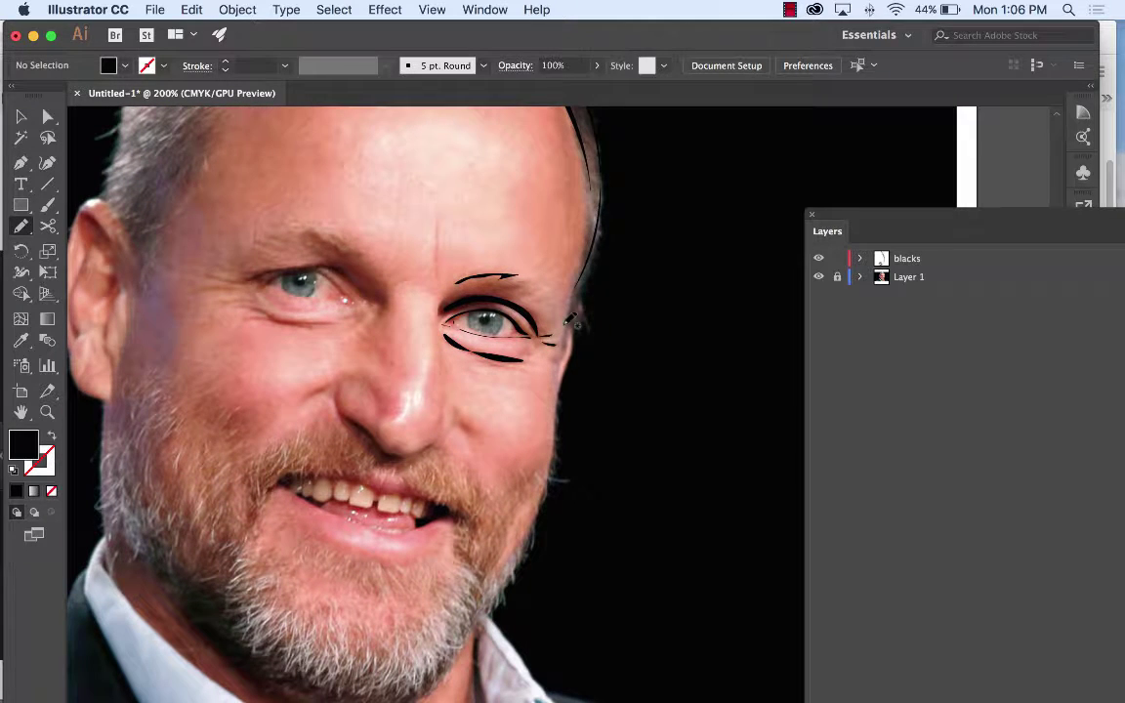
drag(569, 323, 549, 395)
mouse_move(579, 321)
mouse_down()
mouse_move(573, 389)
mouse_move(564, 377)
mouse_move(586, 337)
mouse_up()
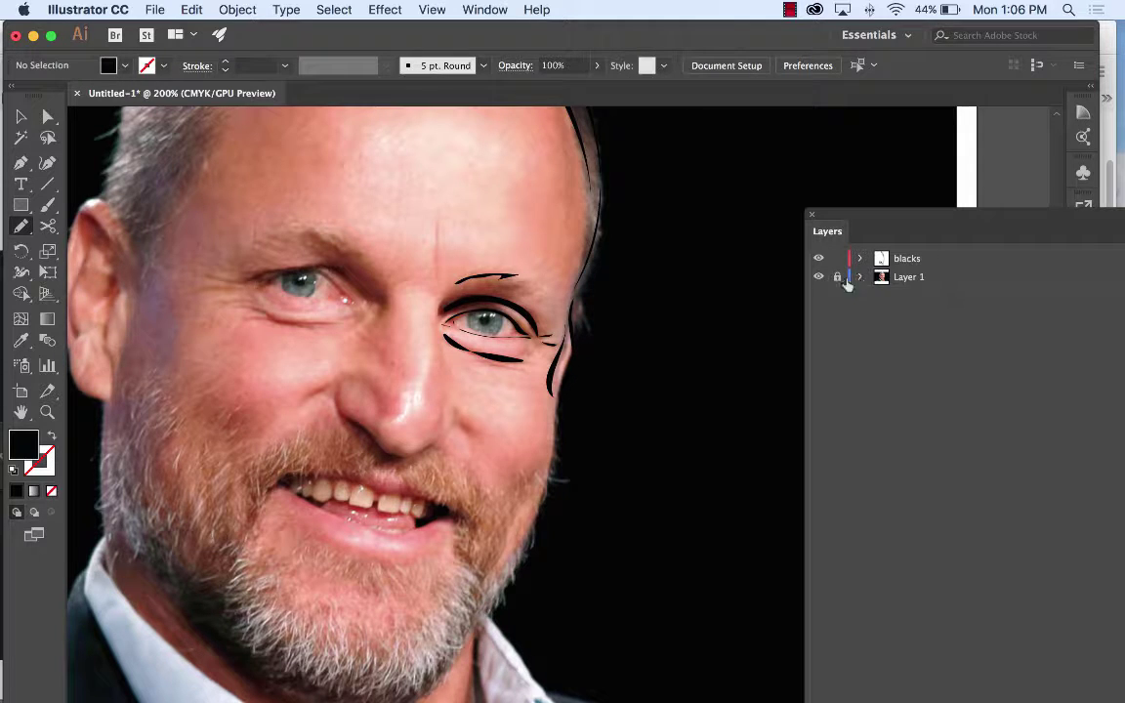
click(819, 278)
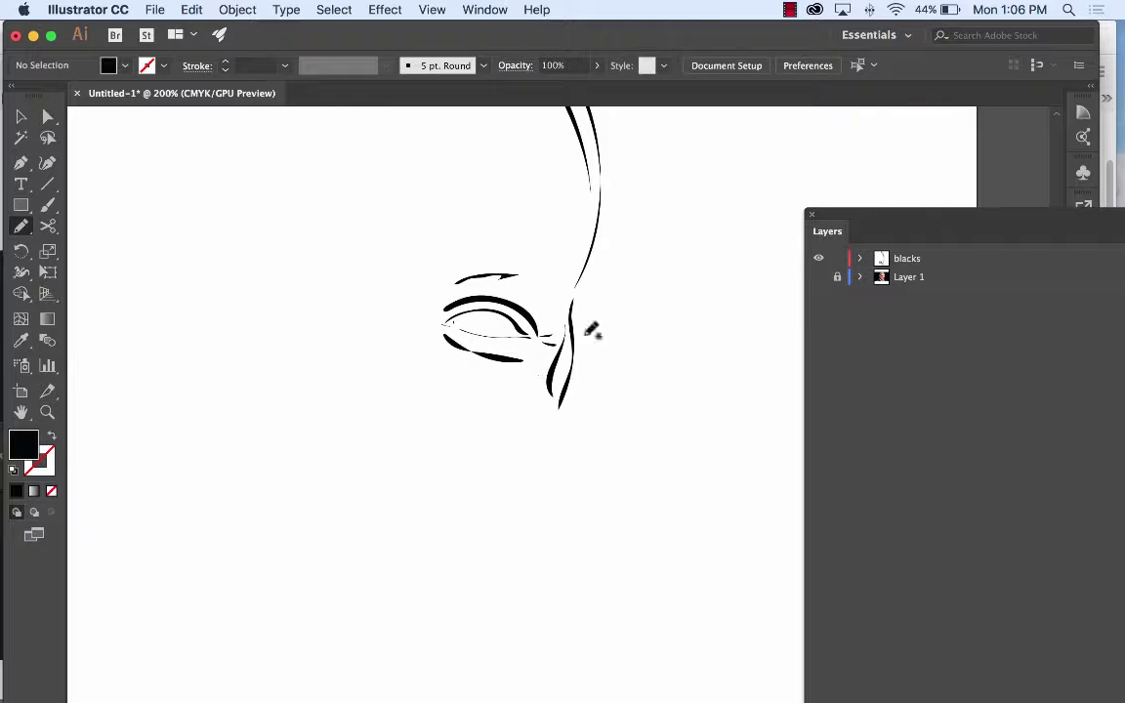
click(819, 277)
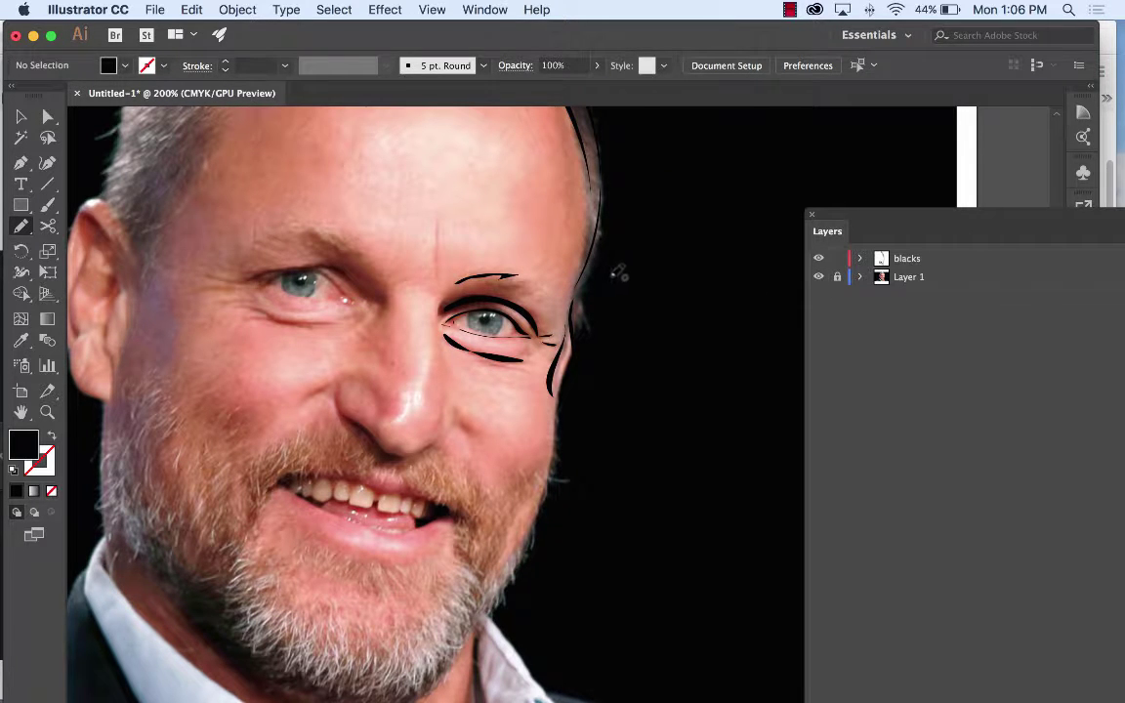
Draw black shapes along the jawline from the right-hand ear around the chin to the opposite side, plus a thicker shadow beneath the beard.
drag(593, 441, 655, 211)
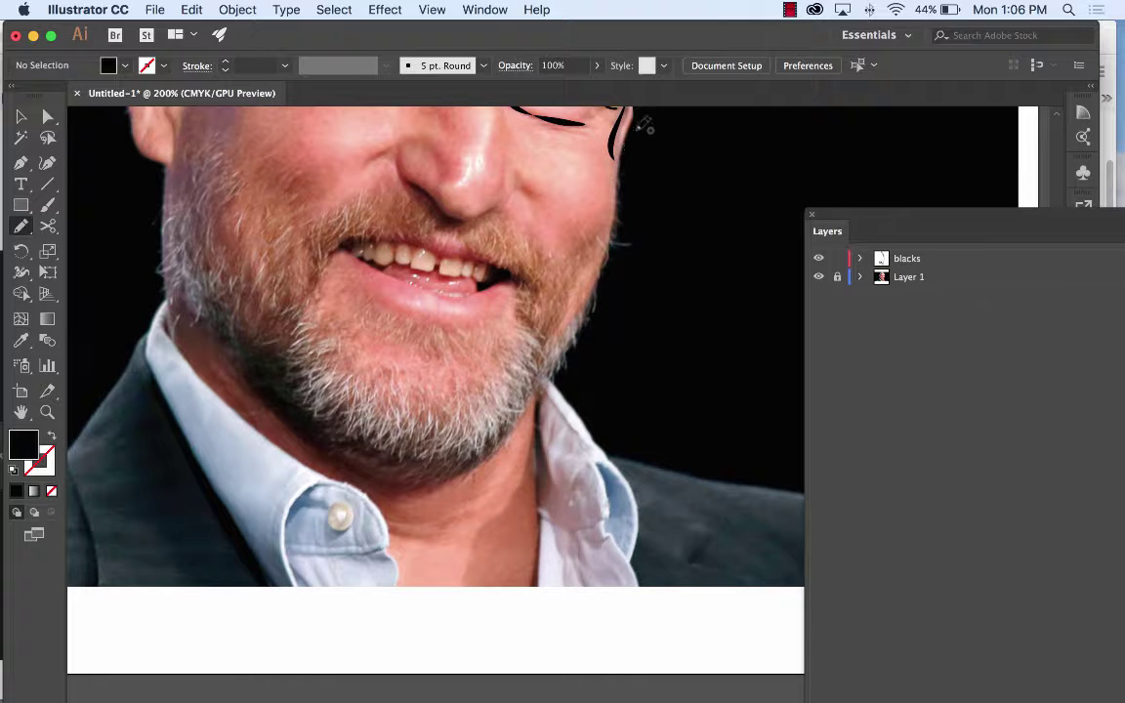
mouse_move(635, 115)
mouse_down()
mouse_move(599, 297)
mouse_move(517, 418)
mouse_move(439, 459)
mouse_move(499, 430)
mouse_move(555, 370)
mouse_move(611, 256)
mouse_move(621, 178)
mouse_up()
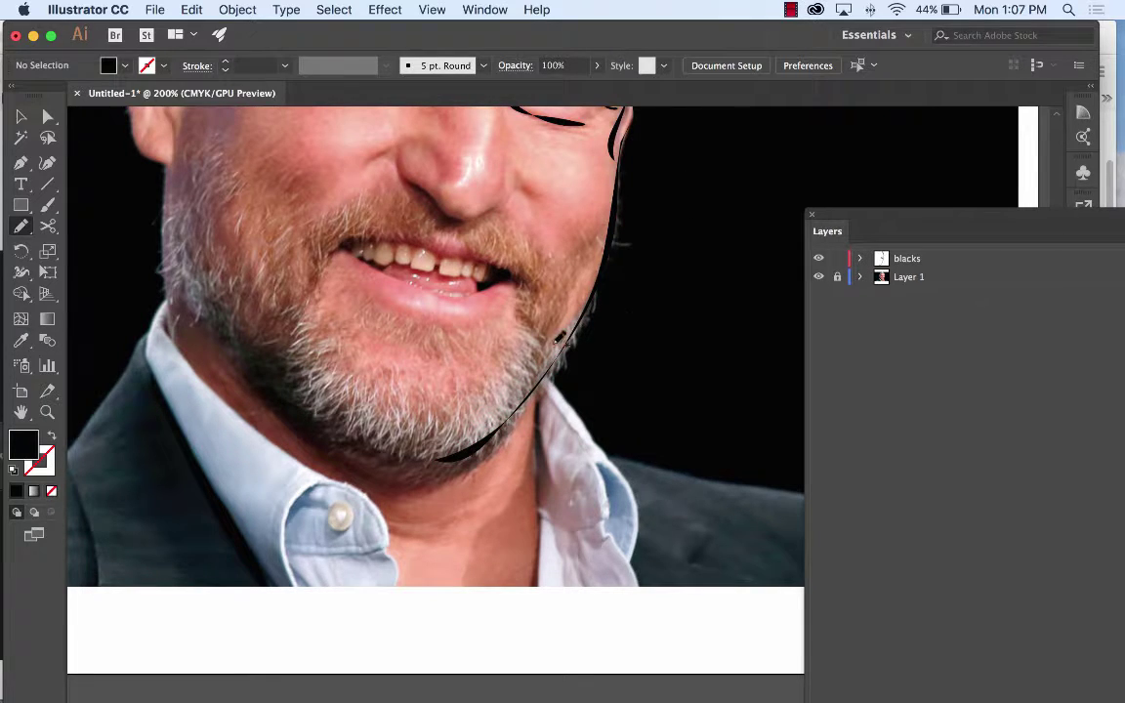
scroll(510, 319, down, 3)
scroll(510, 320, left, 5)
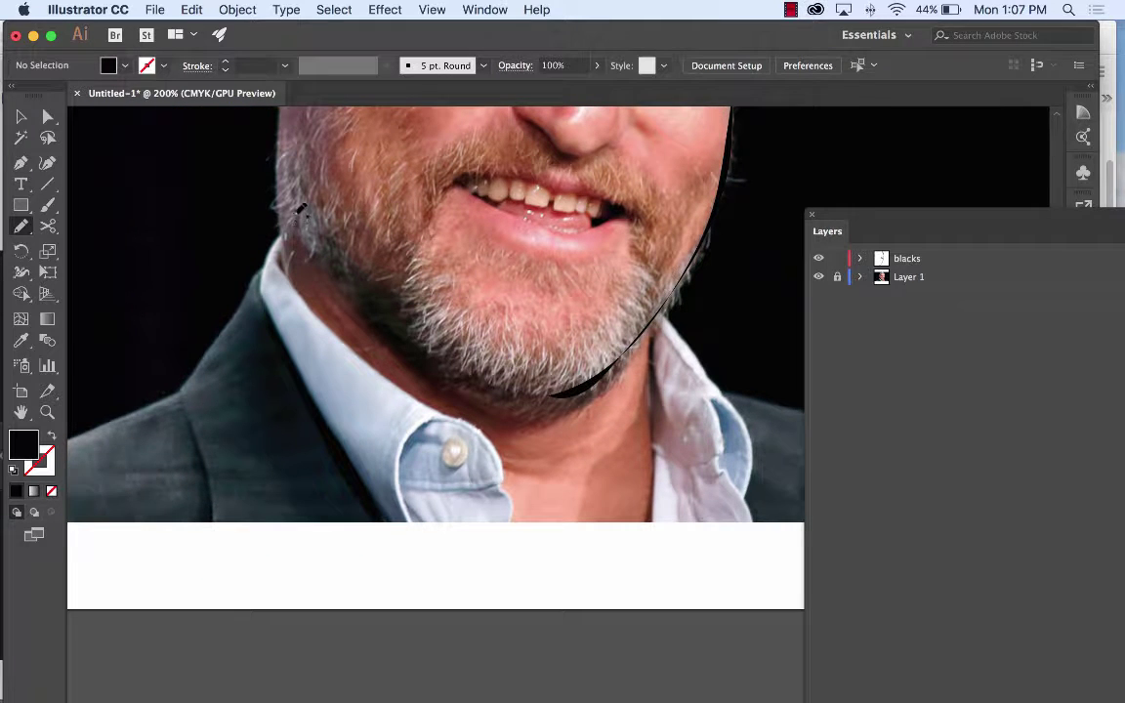
mouse_move(317, 243)
mouse_down()
mouse_move(416, 309)
mouse_move(573, 380)
mouse_up()
mouse_move(416, 318)
mouse_down()
mouse_move(376, 294)
mouse_move(291, 196)
mouse_up()
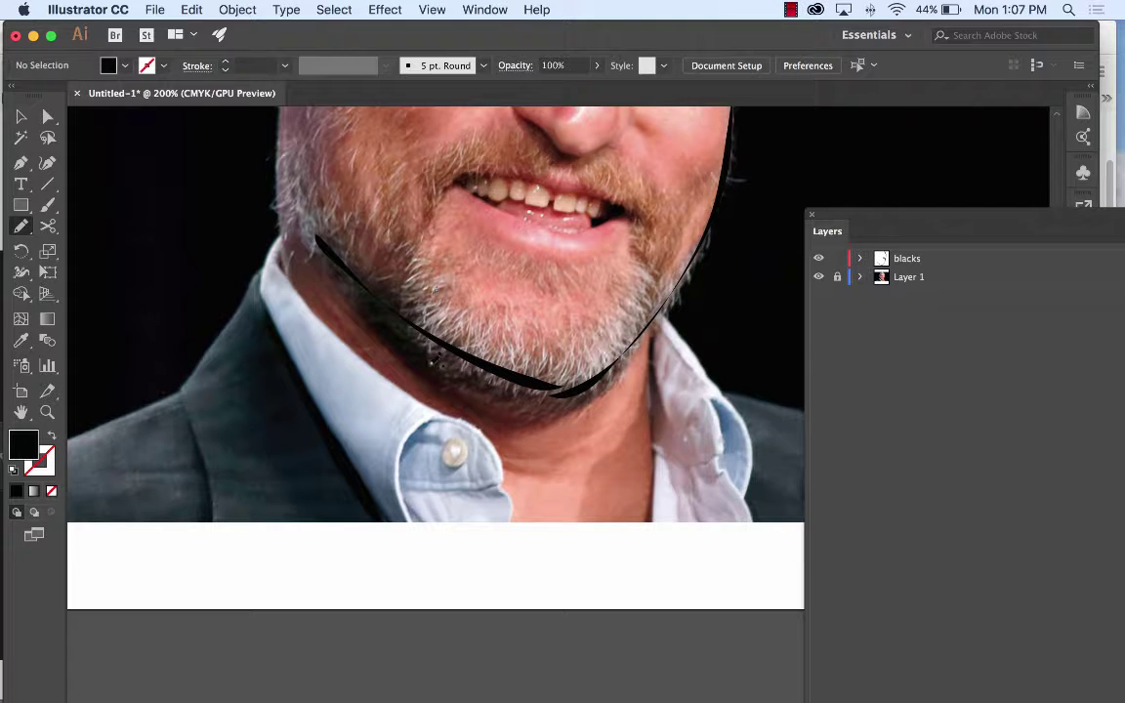
mouse_move(375, 306)
mouse_down()
mouse_move(574, 404)
mouse_move(512, 405)
mouse_move(443, 382)
mouse_move(382, 305)
mouse_up()
Draw a narrow vertical black shape along the beard's outer edge from the left-hand earlobe down to the shirt collar.
scroll(465, 315, up, 5)
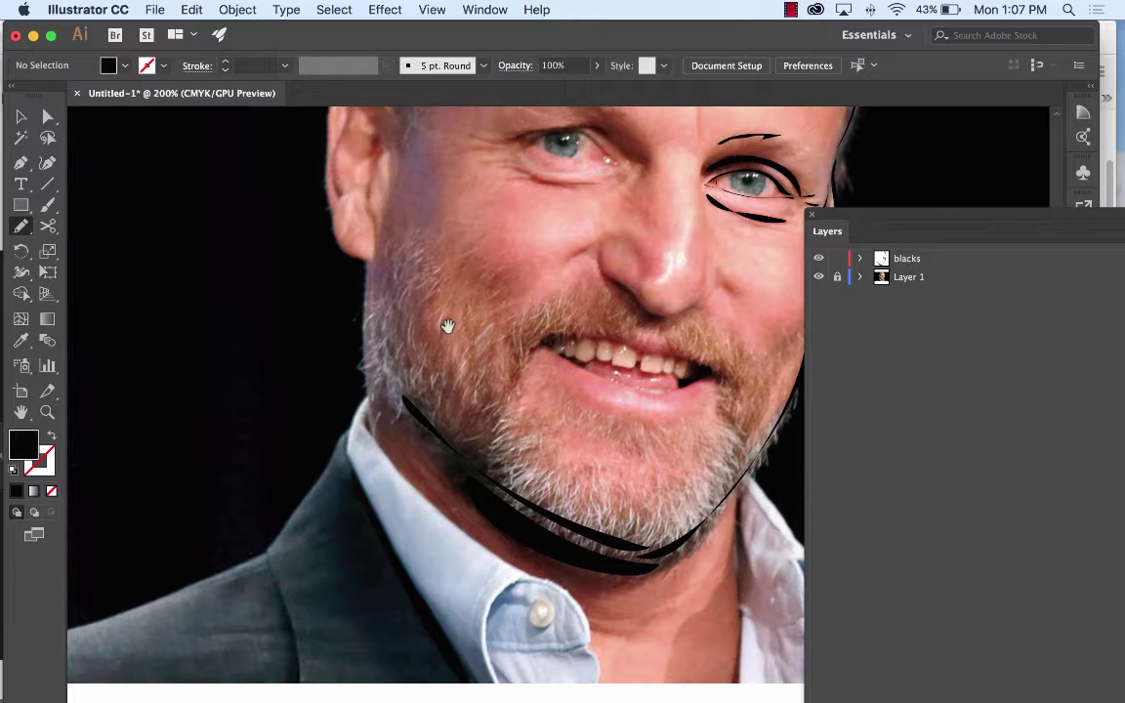
drag(372, 304, 374, 408)
drag(375, 256, 374, 256)
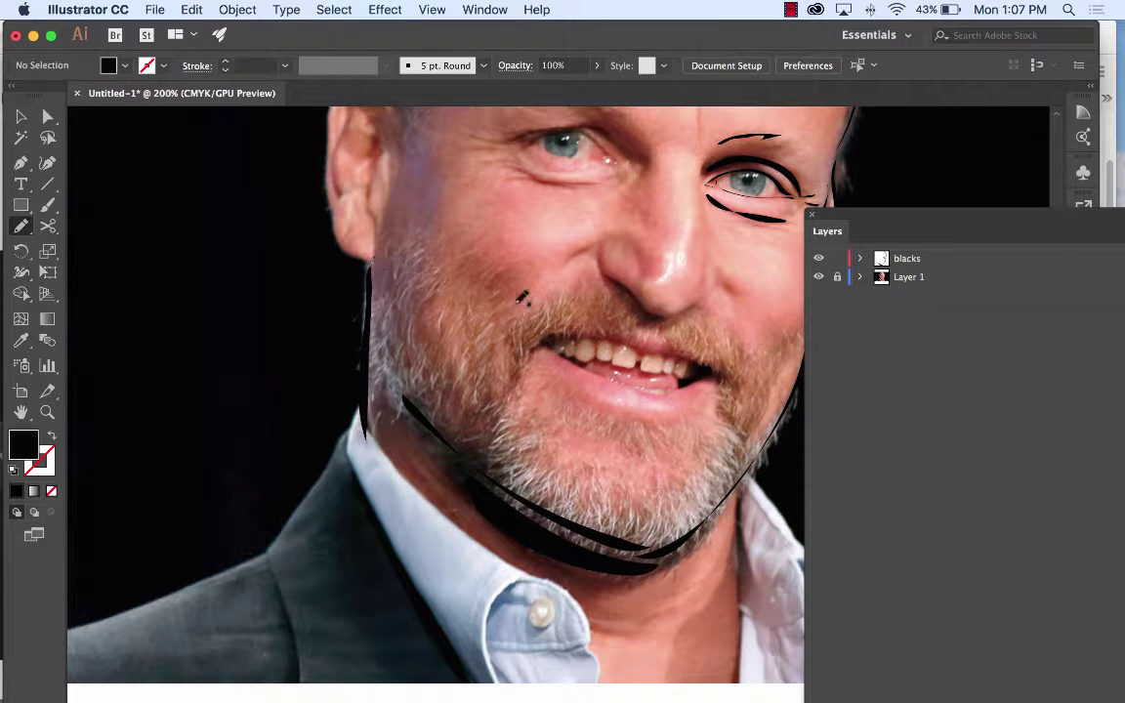
Draw a thin vertical crease on the forehead between the eyebrows and a tapered contour down the nose's right-hand side.
scroll(489, 334, right, 10)
scroll(490, 334, up, 3)
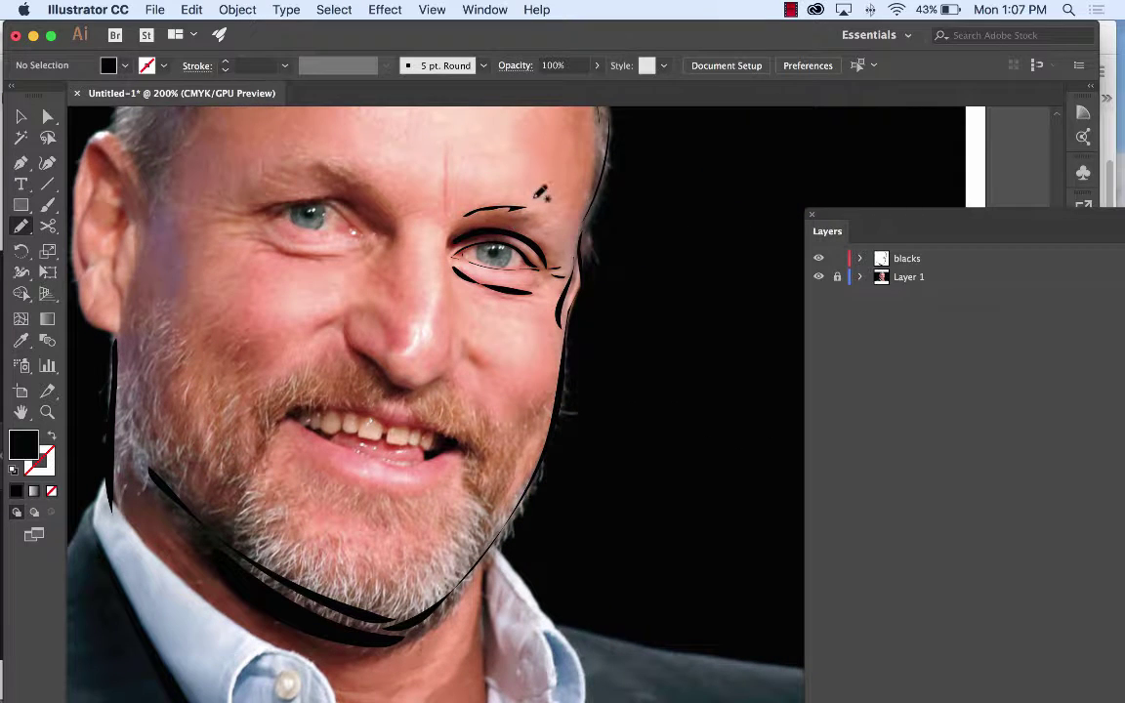
scroll(420, 256, up, 3)
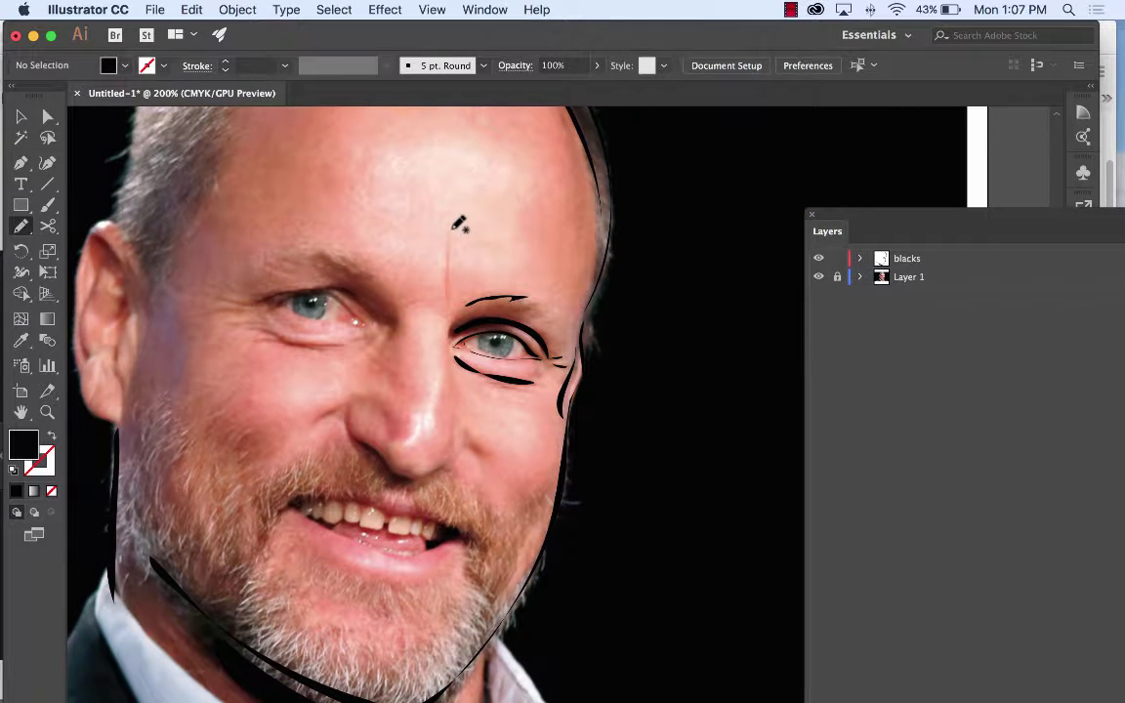
mouse_move(449, 230)
mouse_down()
mouse_move(448, 300)
mouse_move(448, 234)
mouse_move(421, 264)
mouse_move(481, 250)
mouse_up()
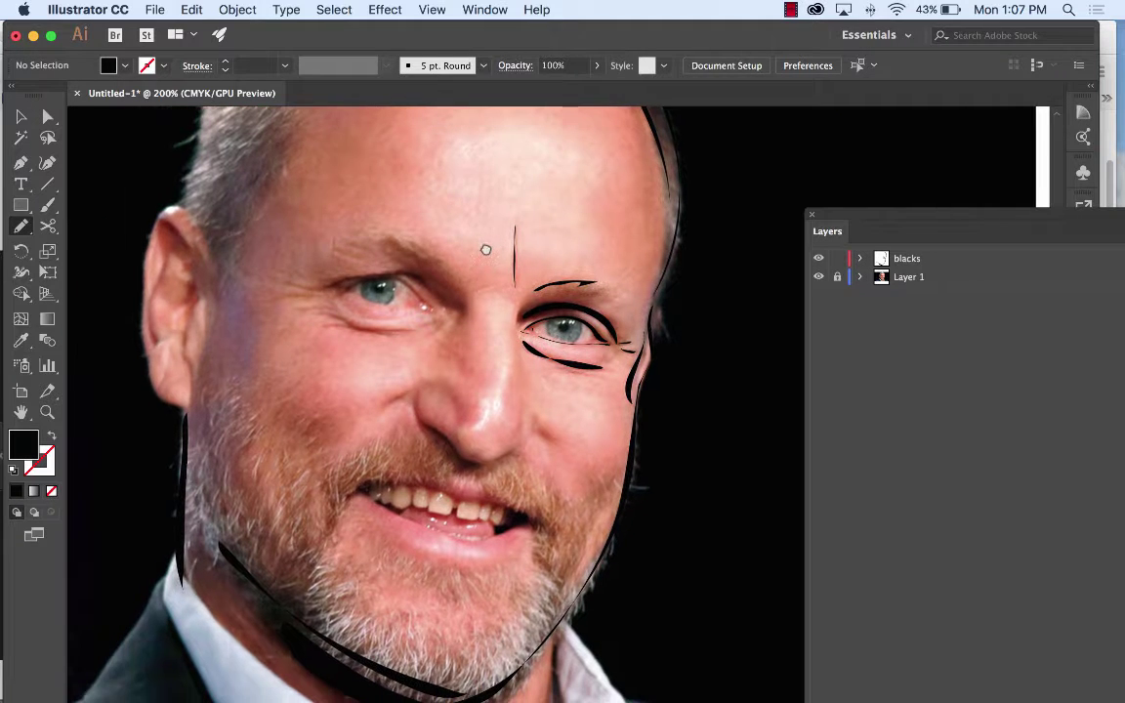
drag(444, 322, 408, 222)
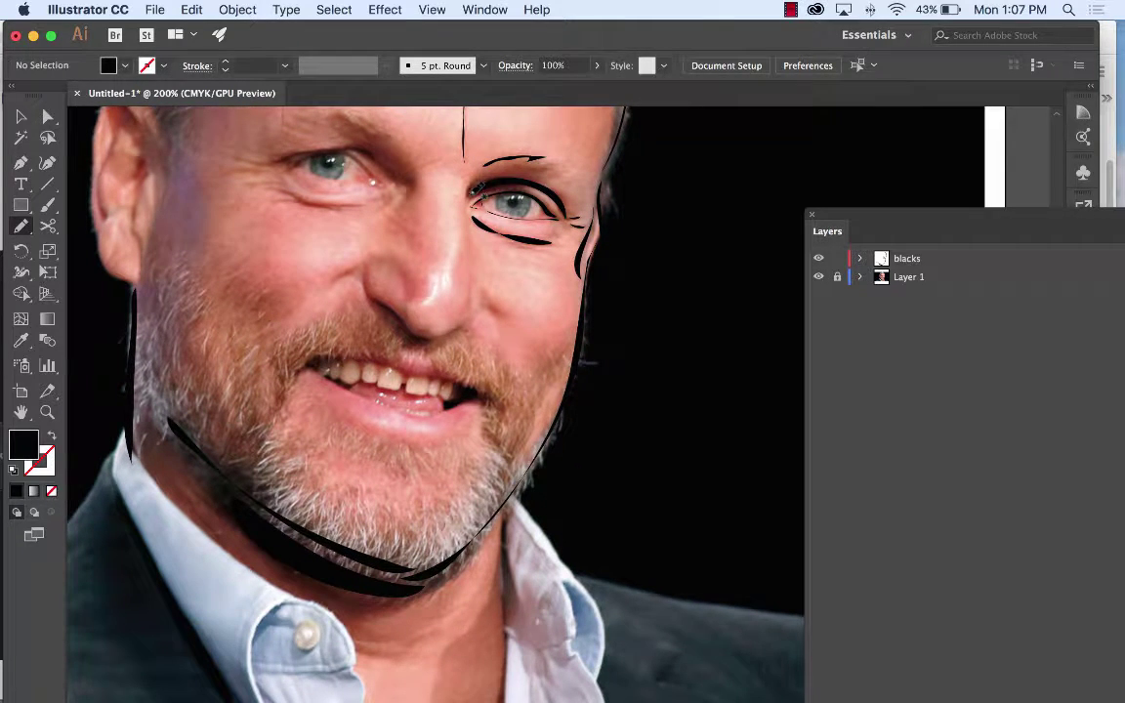
mouse_move(470, 205)
mouse_down()
mouse_move(483, 295)
mouse_move(467, 329)
mouse_move(483, 288)
mouse_move(469, 182)
mouse_up()
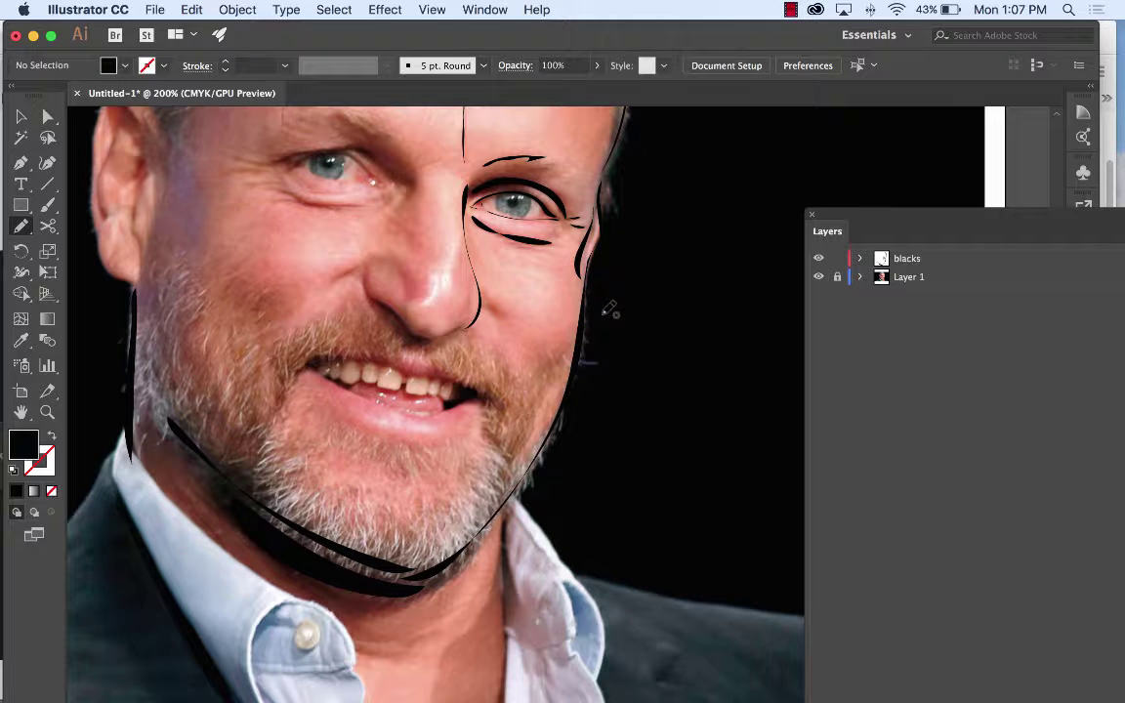
Draw two curved tapered black shapes inside the nose, one marking off each nostril wing from the tip.
key(super+equal)
key(super+equal)
key(super+equal)
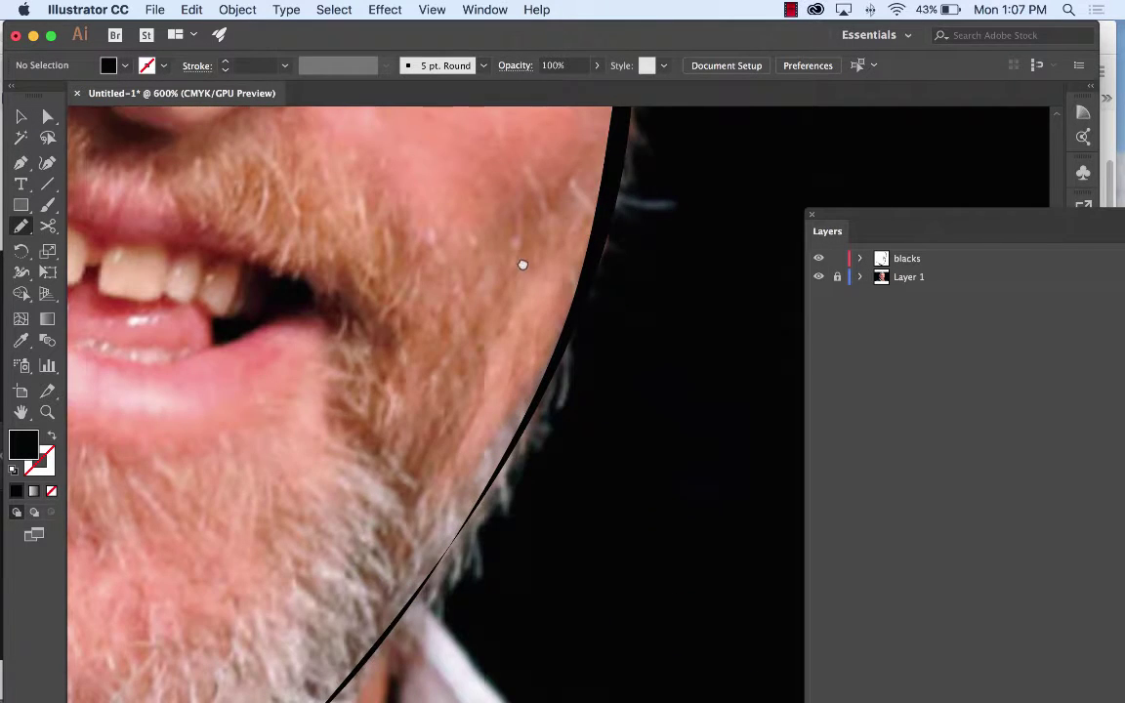
scroll(523, 264, up, 10)
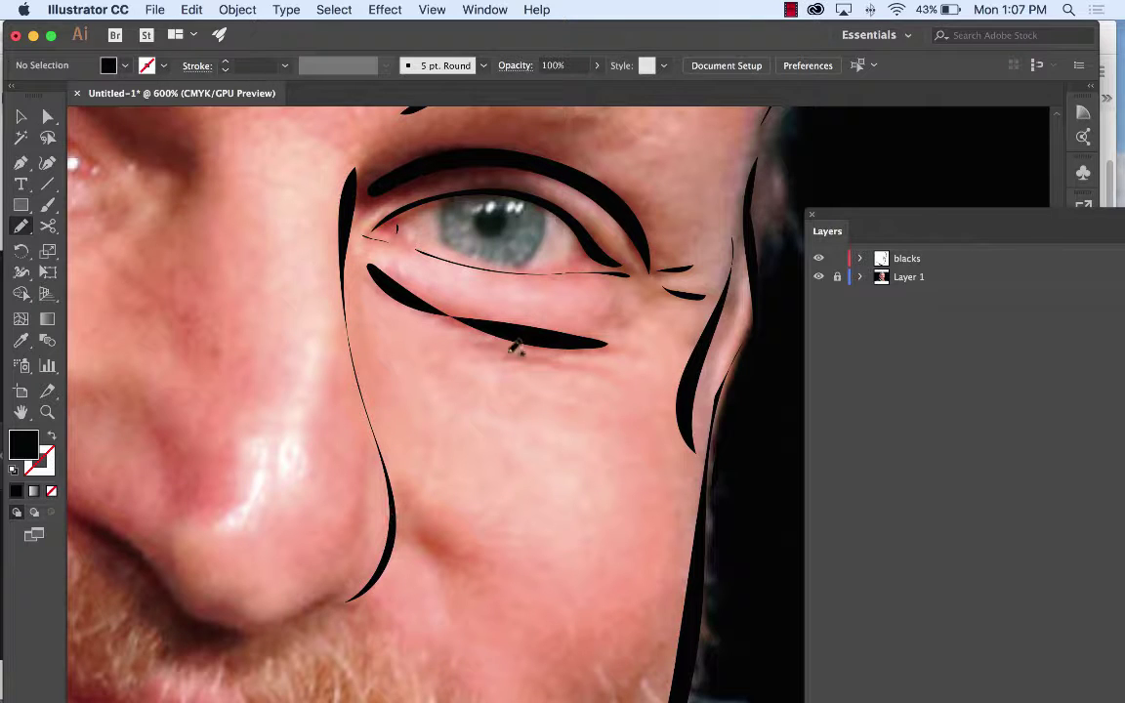
drag(488, 393, 553, 261)
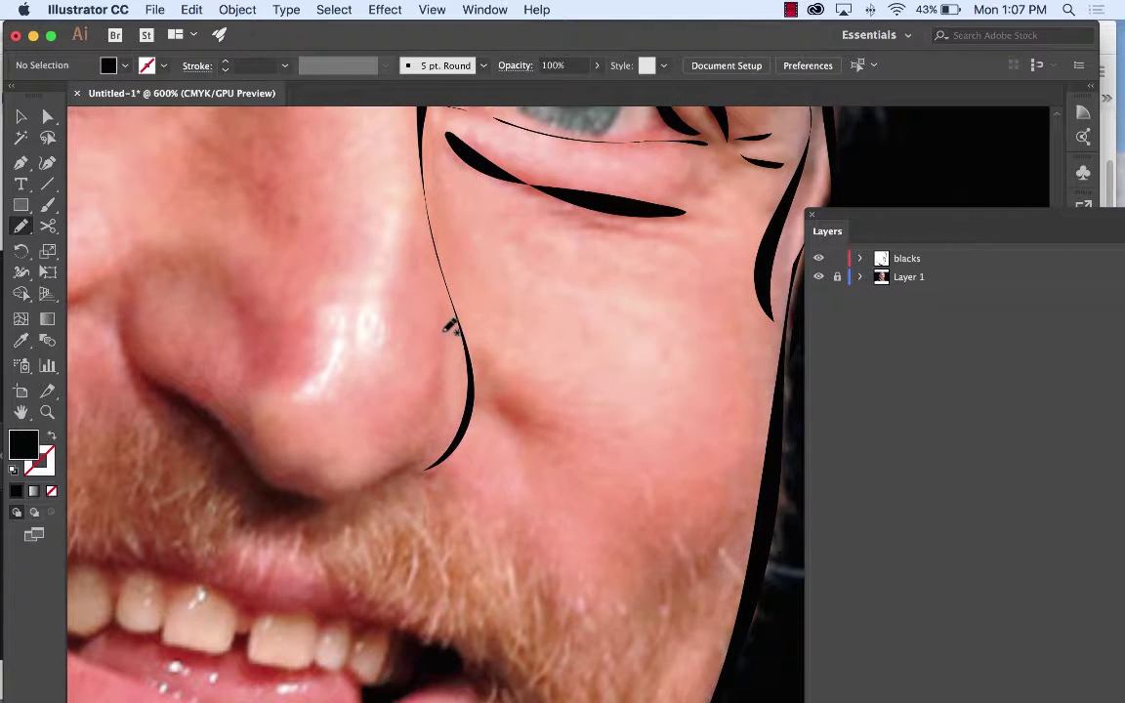
mouse_move(385, 425)
mouse_down()
mouse_move(428, 400)
mouse_move(440, 330)
mouse_up()
scroll(508, 395, left, 5)
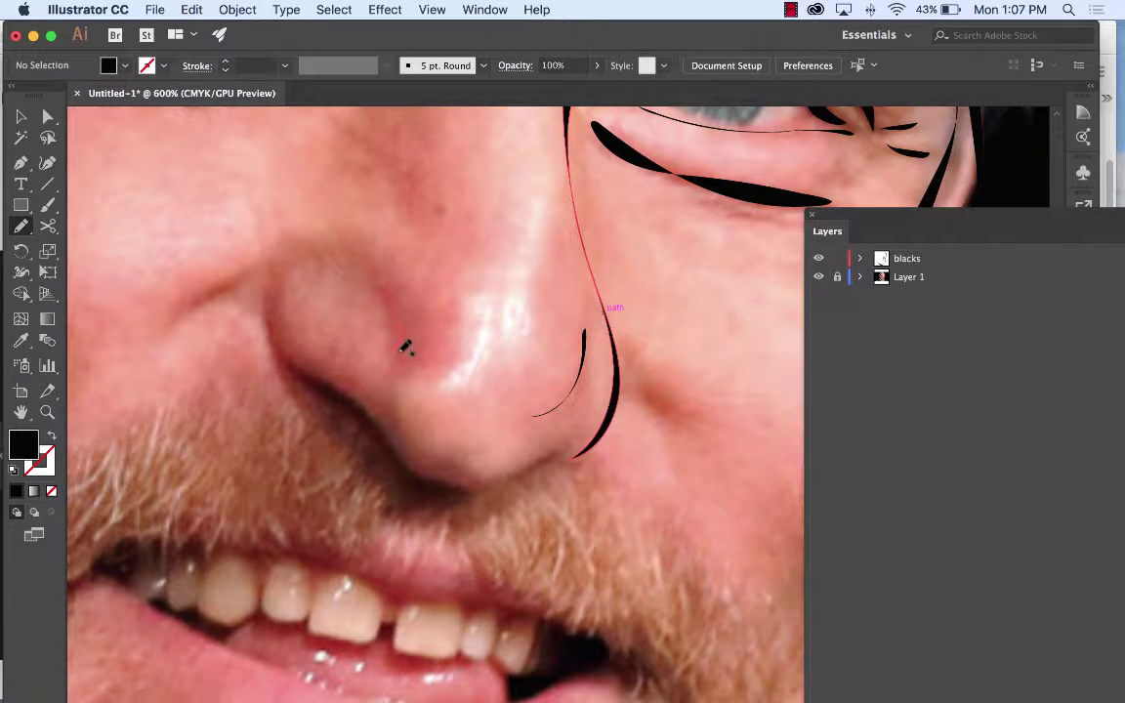
drag(353, 260, 400, 352)
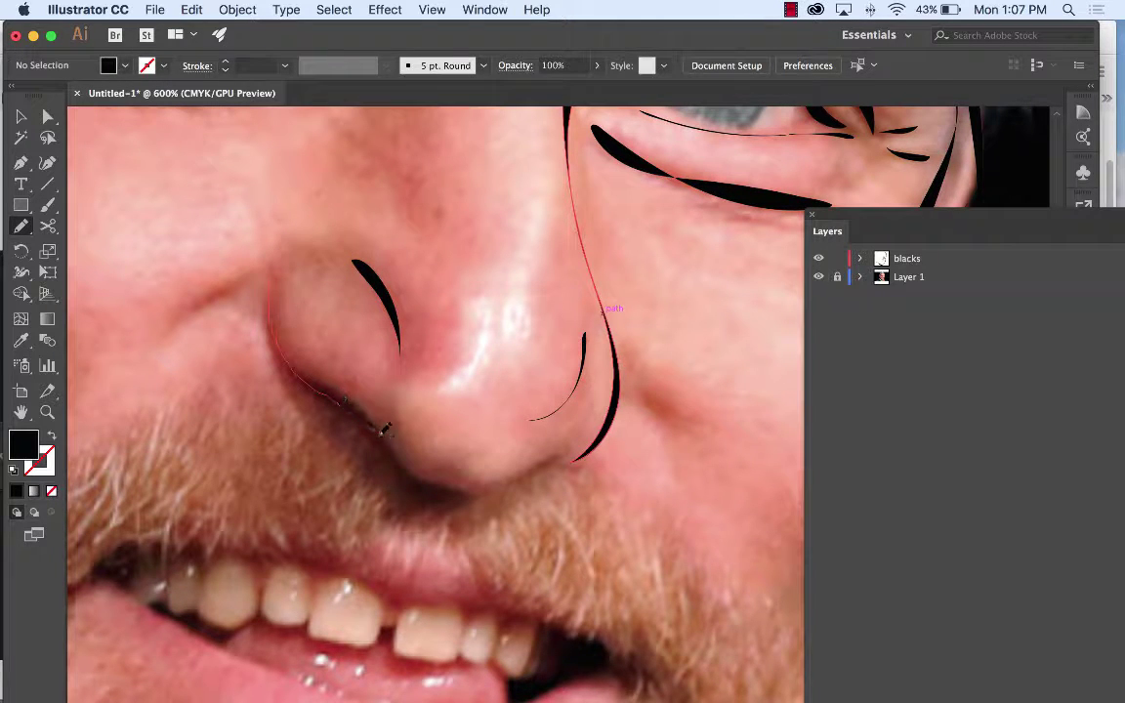
Draw a black outline of varying thickness around the left-hand nostril wing and along the underside of the nose tip.
drag(396, 435, 428, 479)
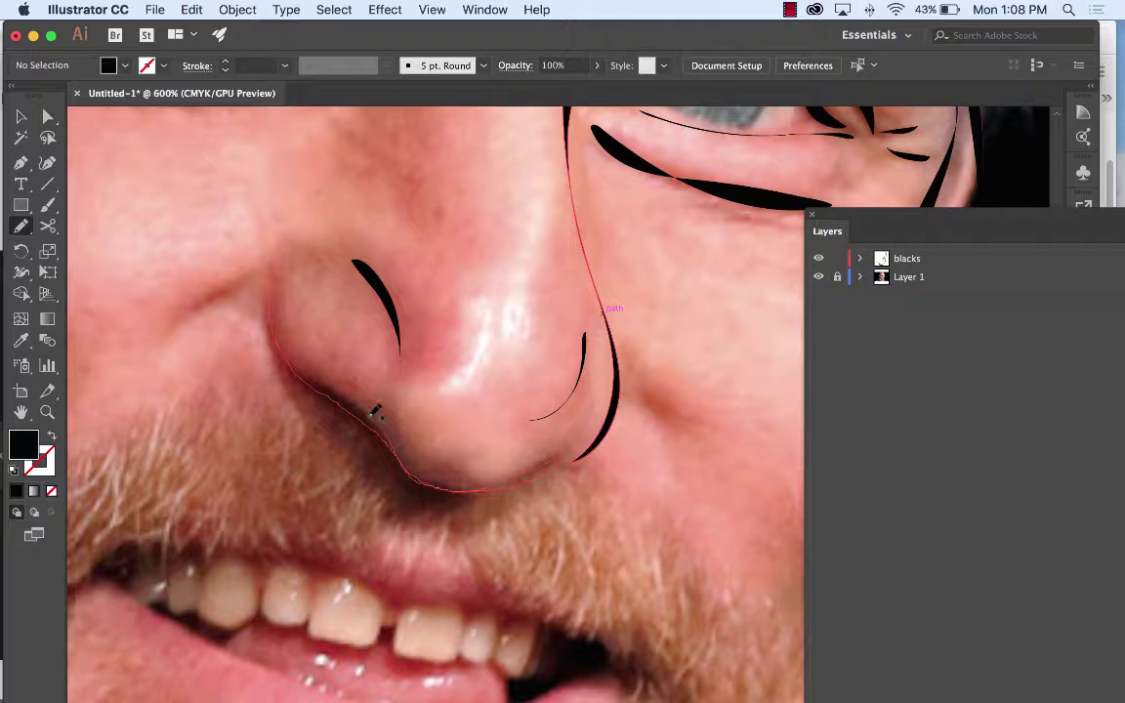
drag(375, 410, 315, 381)
mouse_move(276, 322)
mouse_down()
mouse_move(282, 252)
mouse_move(293, 246)
mouse_up()
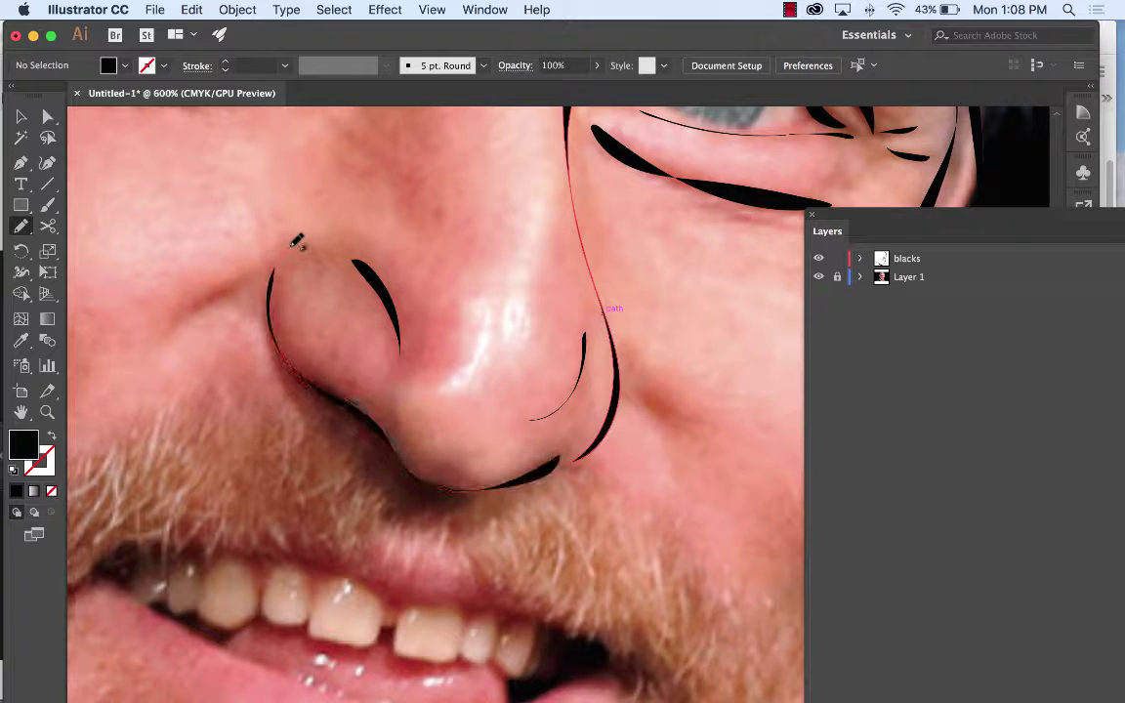
Draw a thin black shape along the cheek crease beside the left-hand nostril wing.
drag(414, 296, 377, 475)
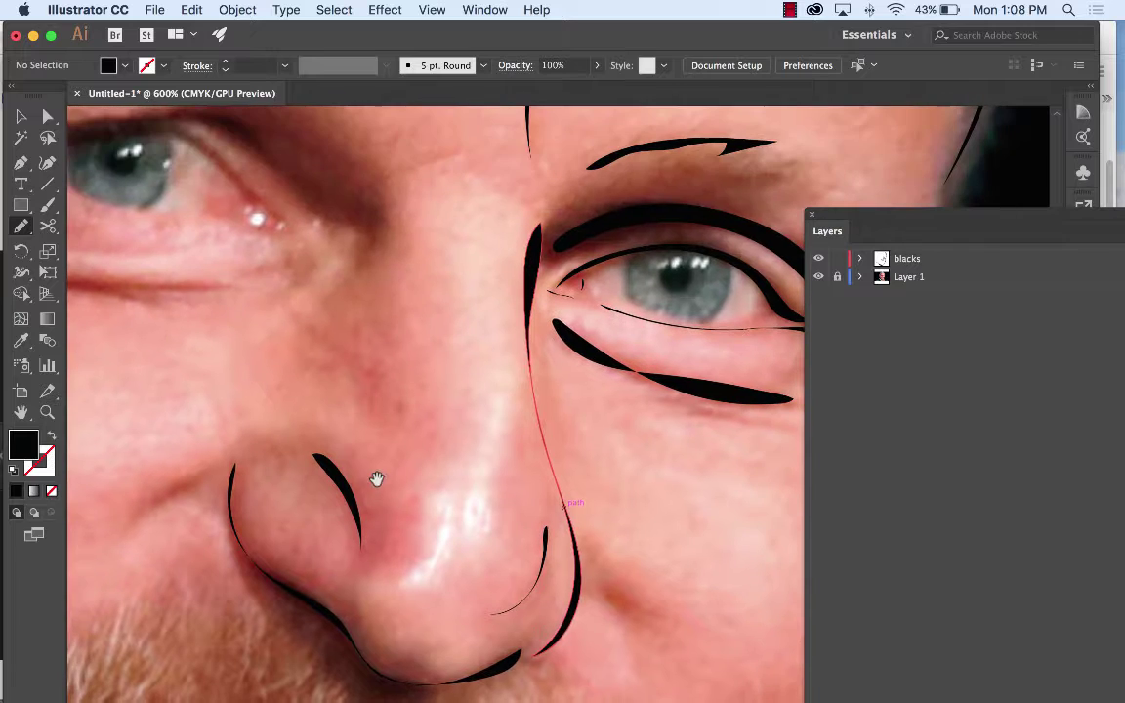
mouse_move(405, 260)
mouse_down()
mouse_move(478, 438)
mouse_move(535, 264)
mouse_up()
drag(381, 375, 484, 299)
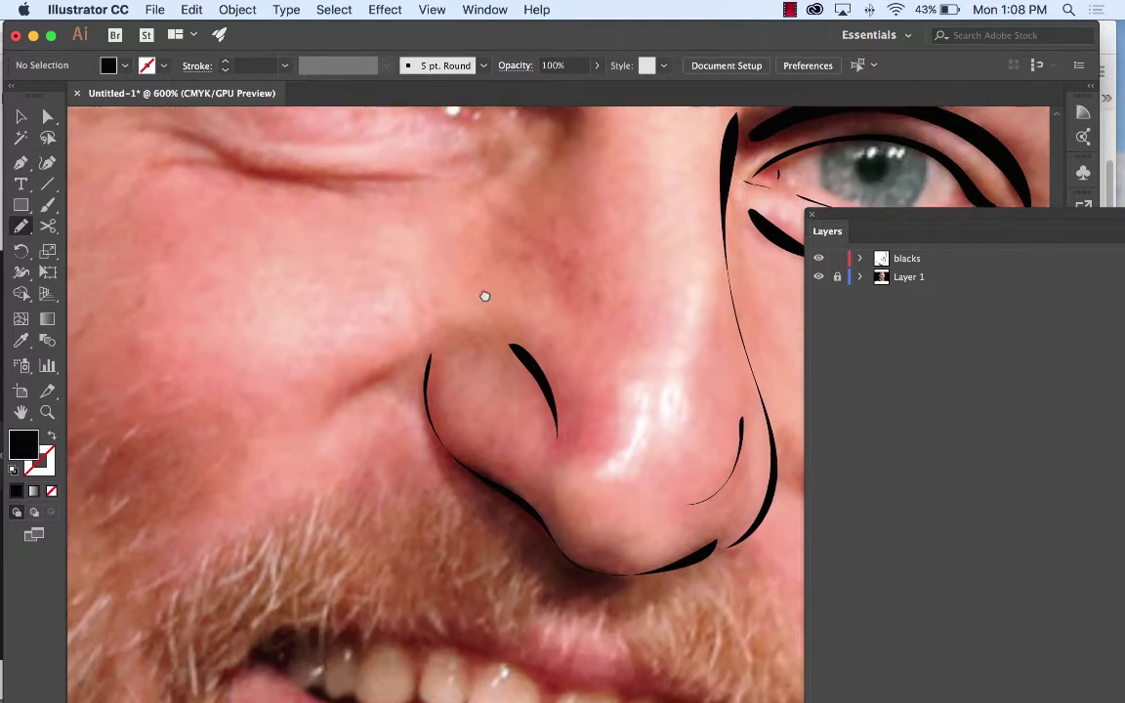
drag(411, 332, 385, 289)
drag(367, 368, 342, 396)
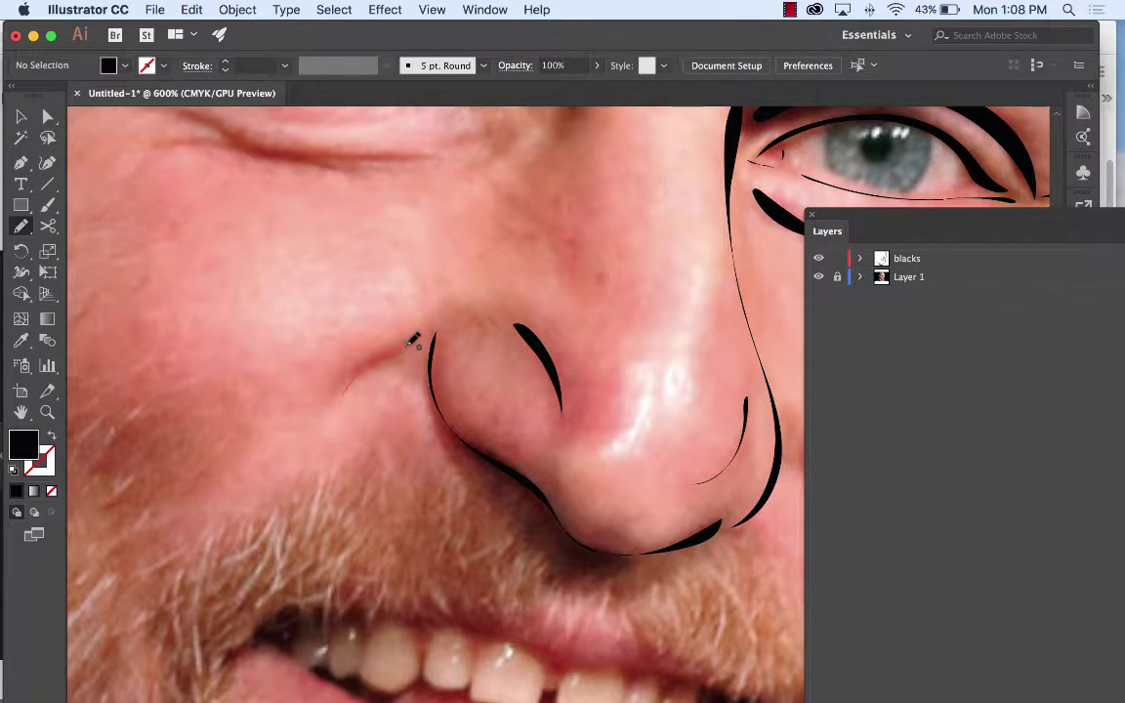
Draw tapered black shapes along the upper and lower edges of the open mouth.
drag(534, 402, 455, 235)
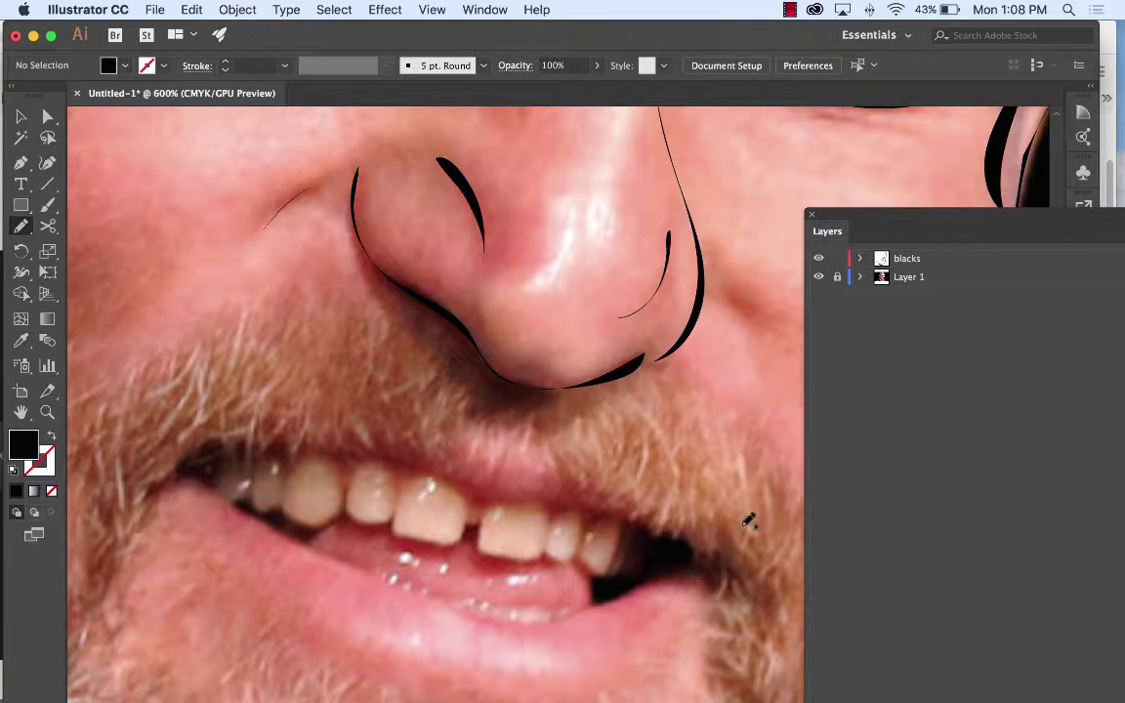
drag(748, 520, 547, 350)
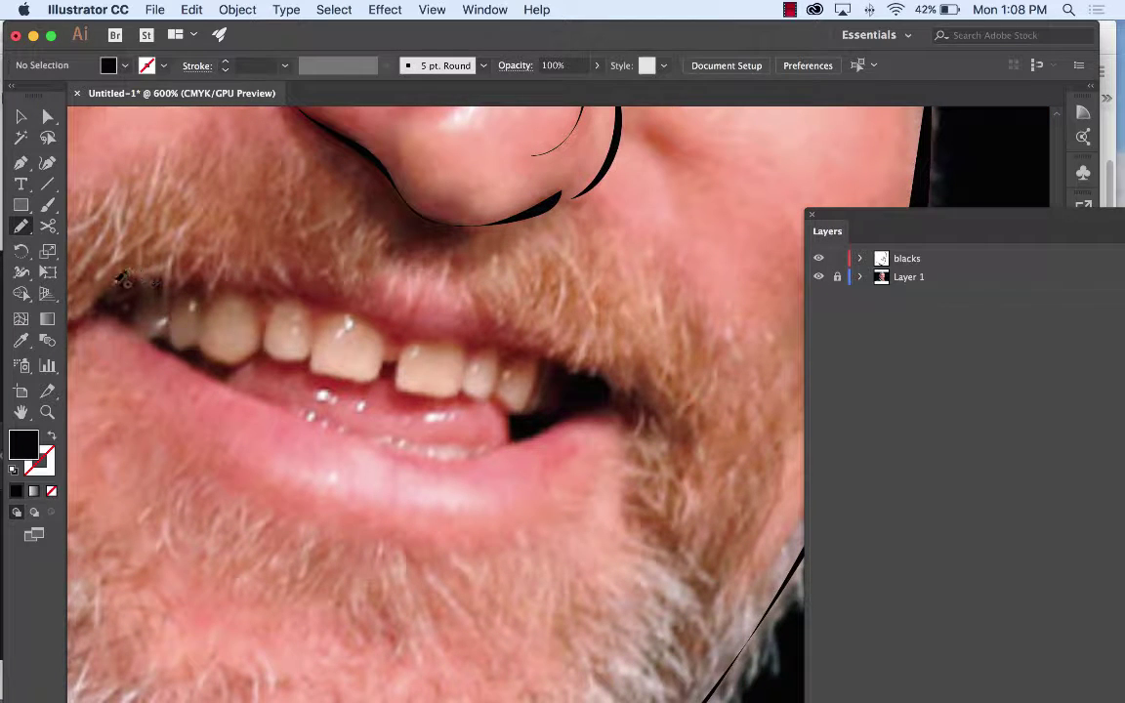
drag(118, 289, 151, 272)
drag(623, 379, 617, 385)
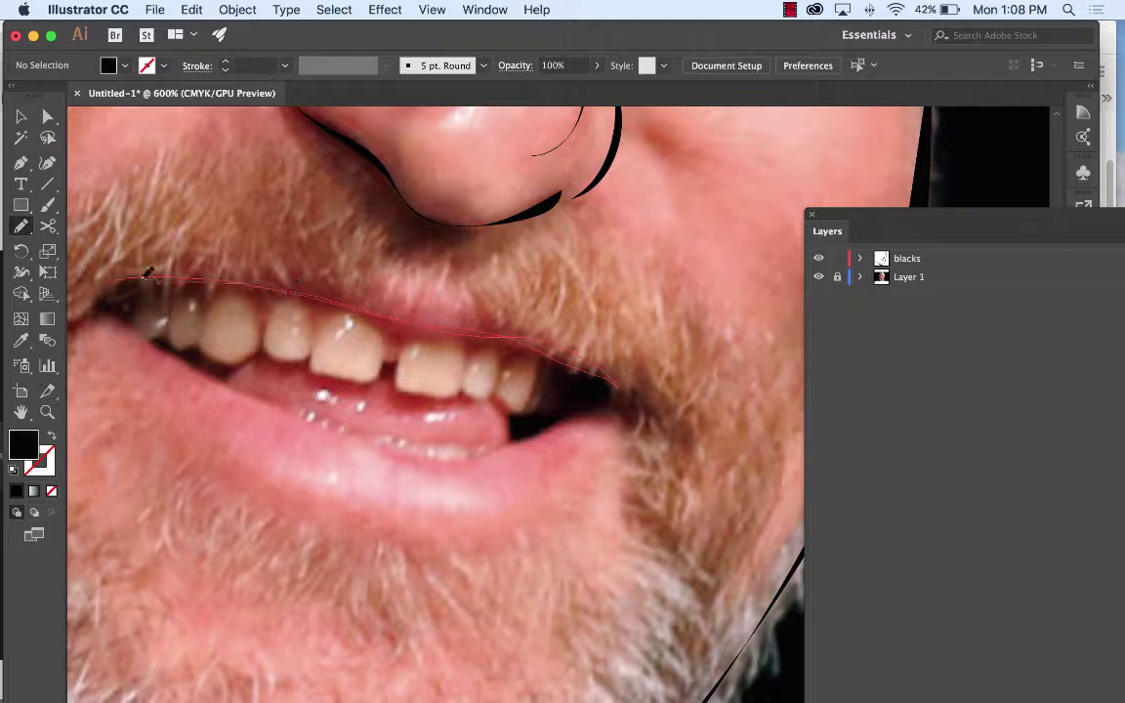
drag(149, 273, 100, 254)
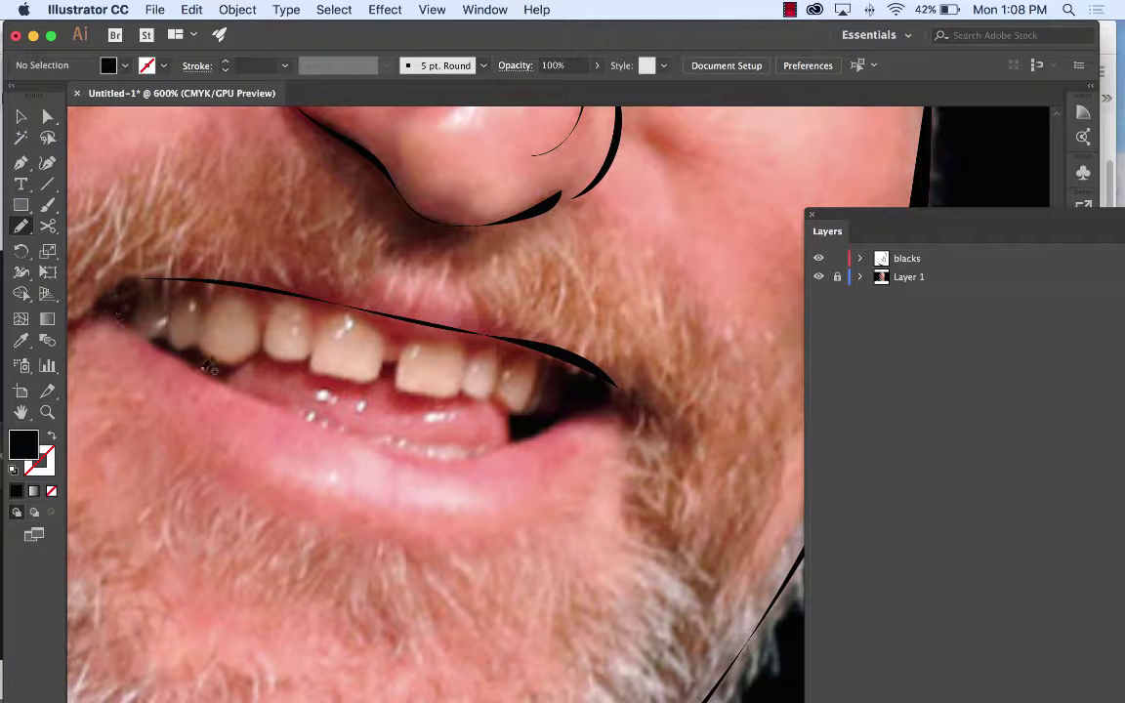
mouse_move(208, 367)
mouse_down()
mouse_move(434, 462)
mouse_move(496, 457)
mouse_move(617, 398)
mouse_move(475, 452)
mouse_move(403, 452)
mouse_move(285, 432)
mouse_move(164, 349)
mouse_up()
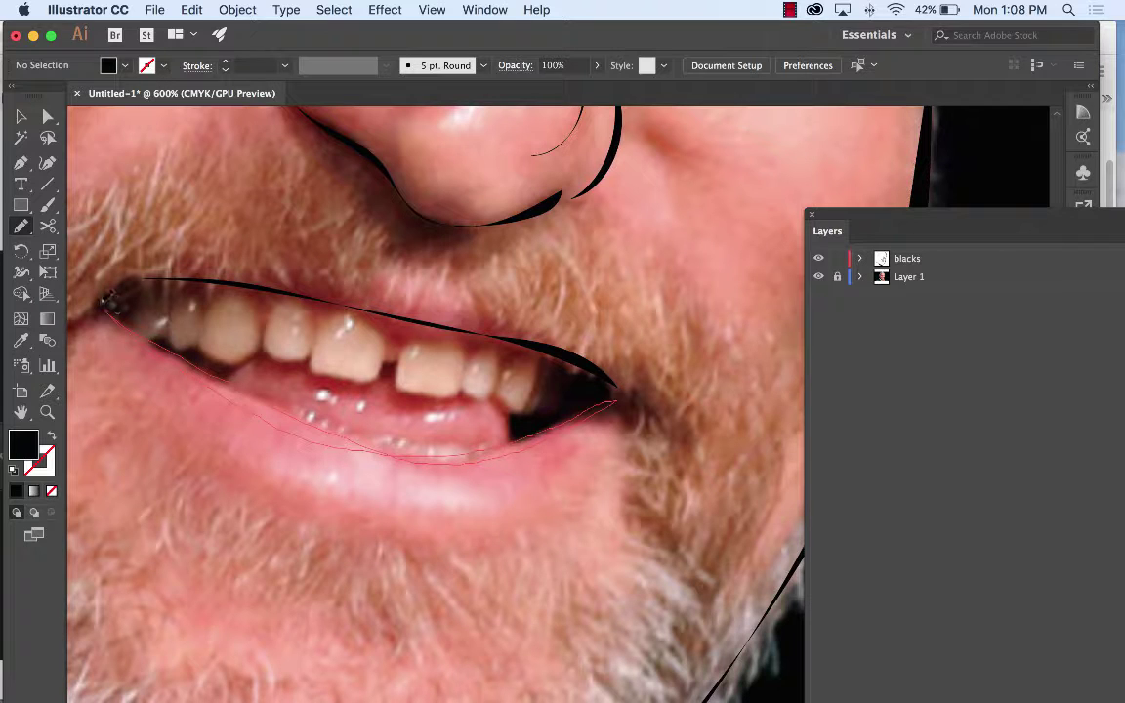
drag(104, 304, 106, 307)
Fill the dark gaps at the mouth corners and below the left-hand teeth, and draw a curved crease beneath the lower lip.
mouse_move(540, 363)
mouse_down()
mouse_move(514, 423)
mouse_move(527, 436)
mouse_move(604, 389)
mouse_up()
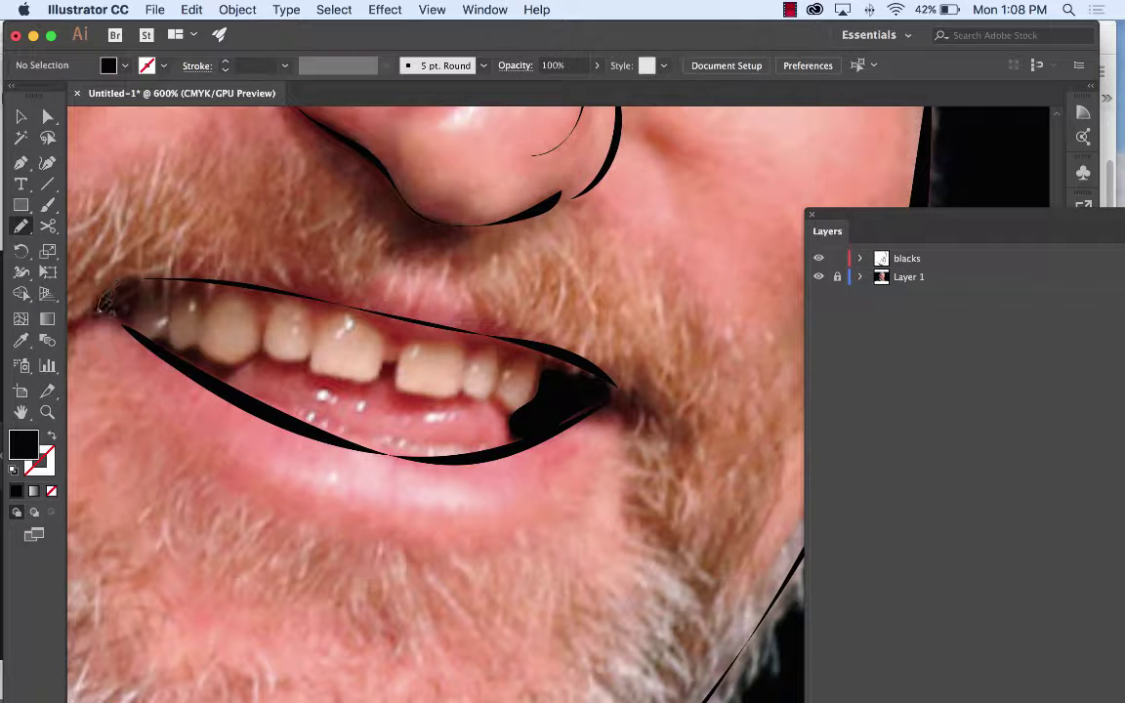
drag(137, 282, 134, 283)
mouse_move(162, 335)
mouse_down()
mouse_move(196, 346)
mouse_move(247, 365)
mouse_move(205, 365)
mouse_move(156, 309)
mouse_up()
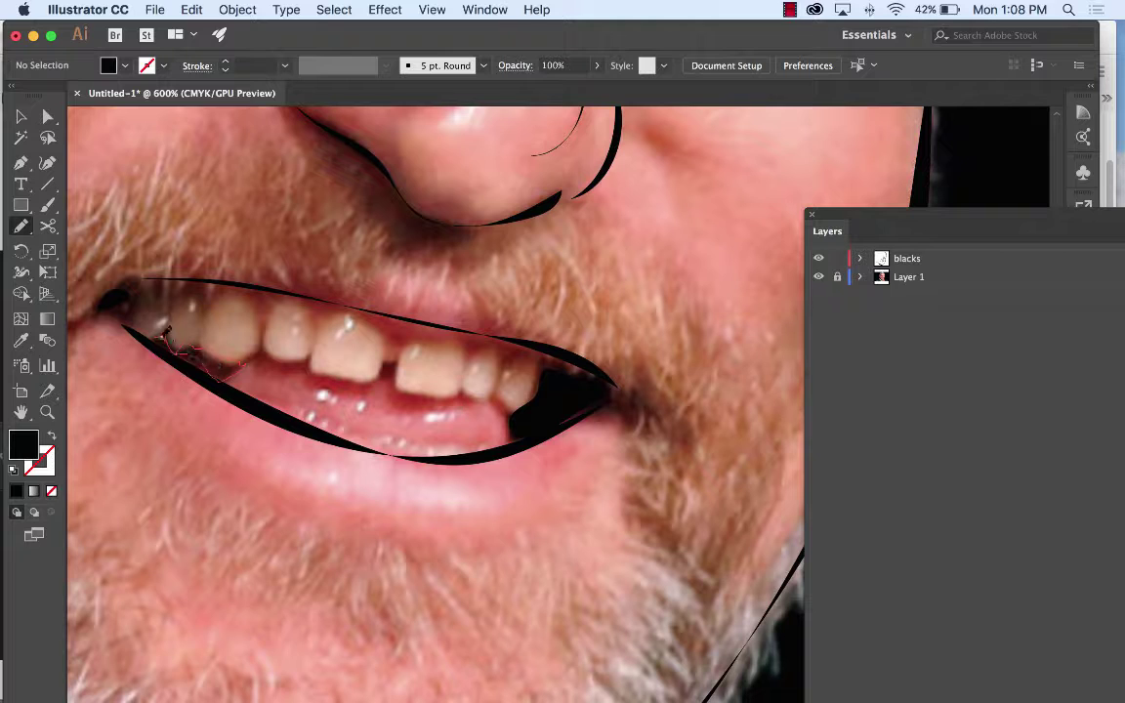
mouse_move(364, 477)
mouse_down()
mouse_move(450, 337)
mouse_move(471, 228)
mouse_up()
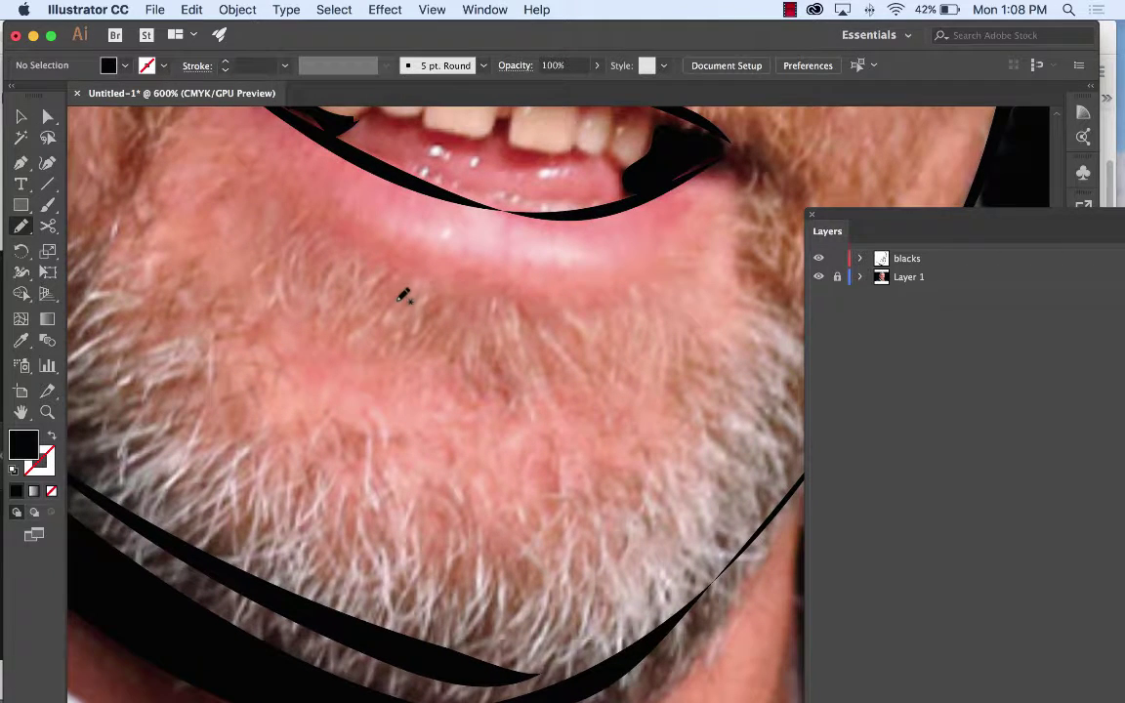
mouse_move(402, 294)
mouse_down()
mouse_move(648, 314)
mouse_move(667, 298)
mouse_move(533, 342)
mouse_move(401, 285)
mouse_up()
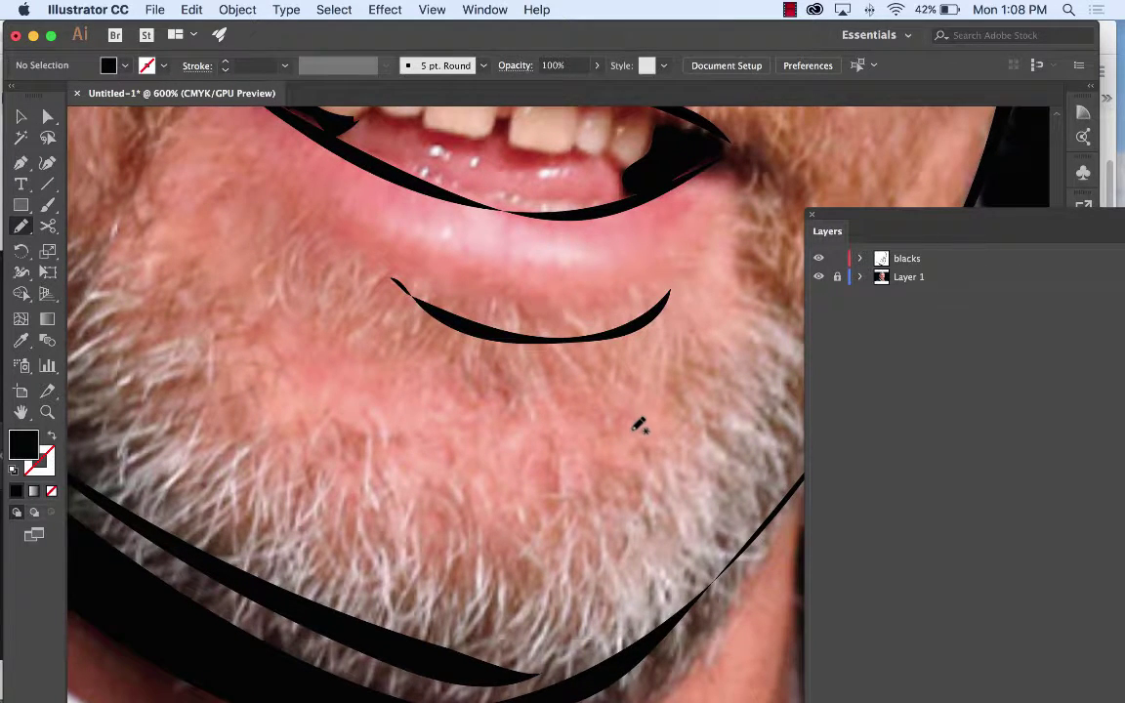
Draw two curved tapered black shapes bordering the dark hollow between the left-hand eye and the nose bridge.
scroll(547, 322, up, 10)
scroll(472, 547, up, 12)
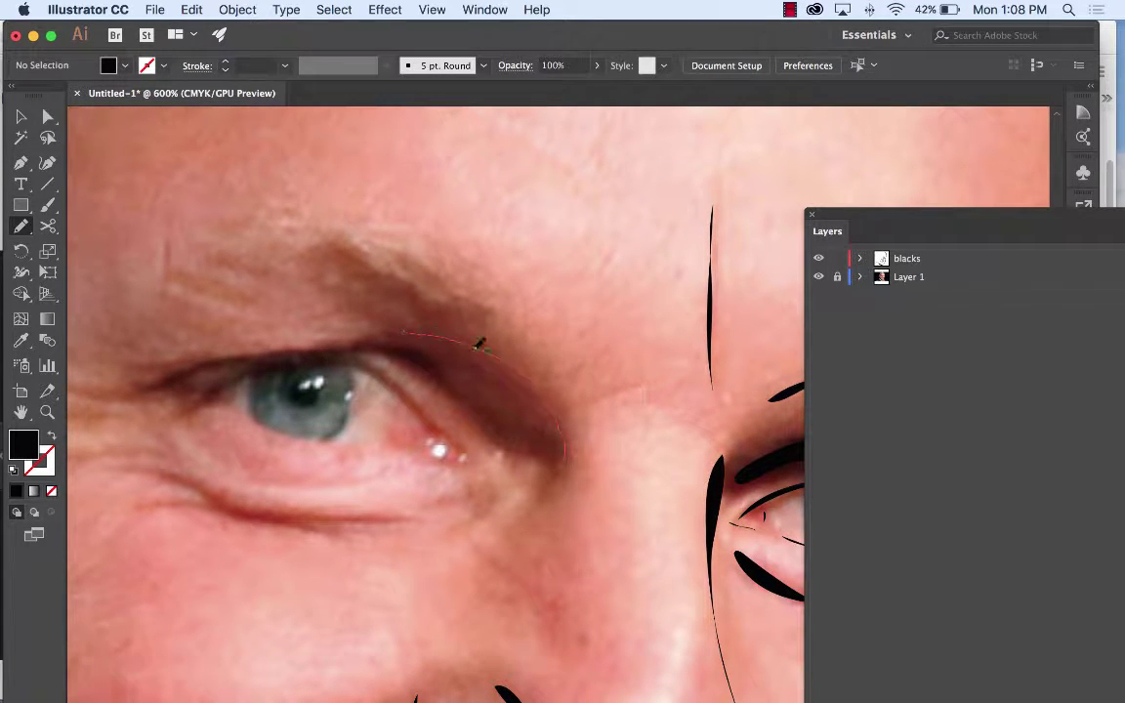
mouse_move(479, 344)
mouse_down()
mouse_move(515, 370)
mouse_move(579, 423)
mouse_up()
drag(555, 470, 556, 470)
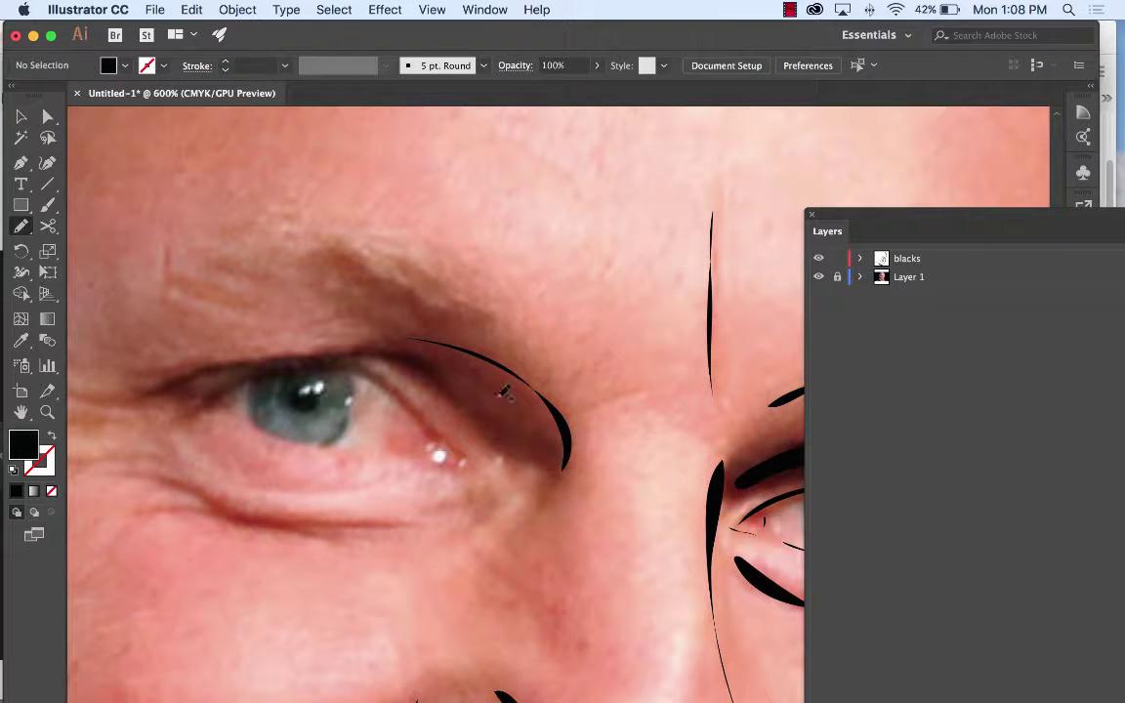
mouse_move(360, 349)
mouse_down()
mouse_move(405, 356)
mouse_move(481, 413)
mouse_up()
drag(547, 450, 539, 451)
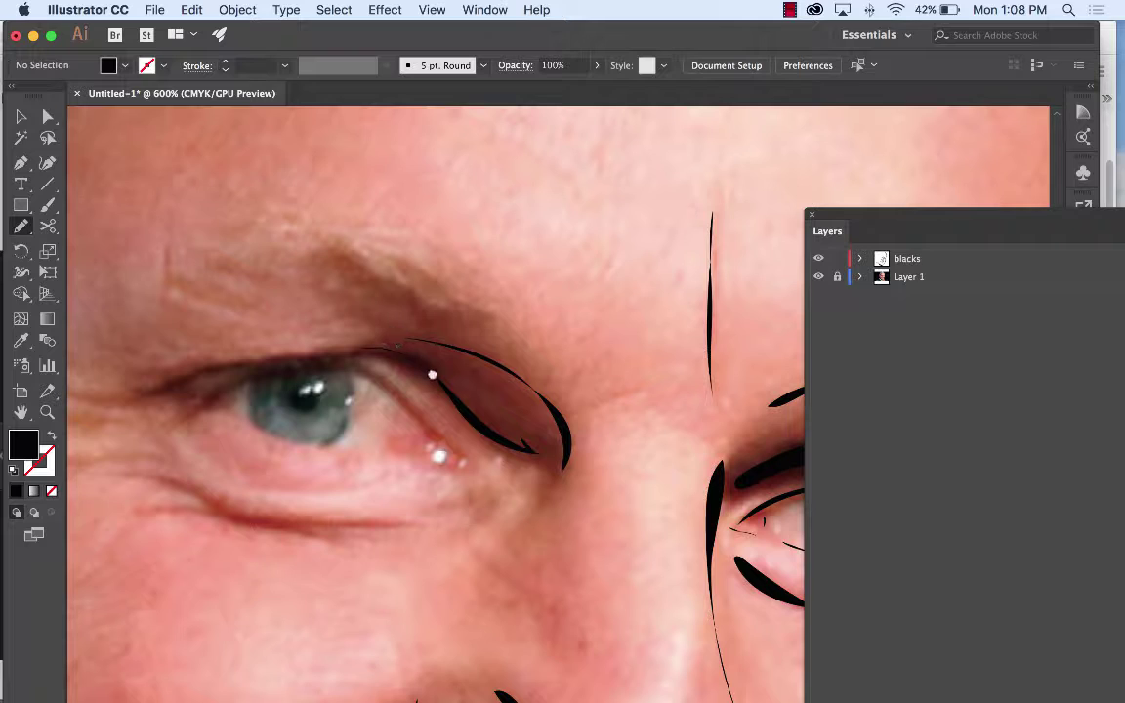
Draw a long arched black lid crease over the left-hand eye and tapered lid edges at its inner and outer corners.
scroll(431, 374, left, 3)
scroll(432, 374, down, 2)
mouse_move(505, 322)
mouse_down()
mouse_move(371, 317)
mouse_move(276, 337)
mouse_move(219, 366)
mouse_move(344, 318)
mouse_move(503, 326)
mouse_up()
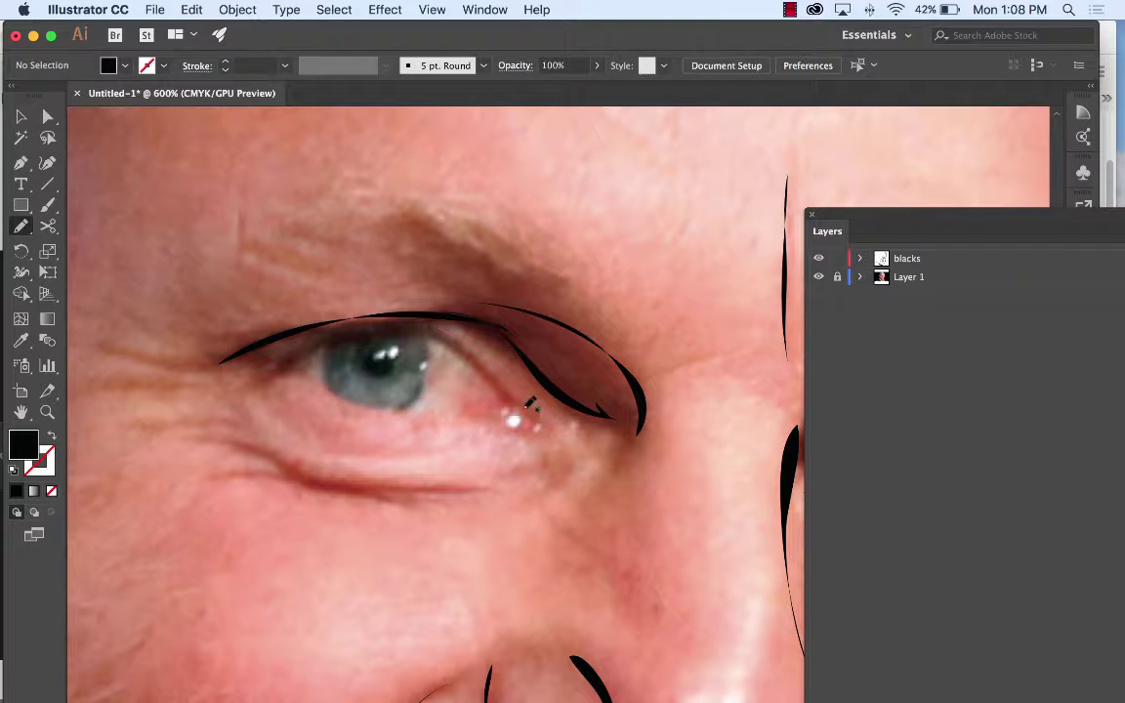
drag(451, 333, 547, 427)
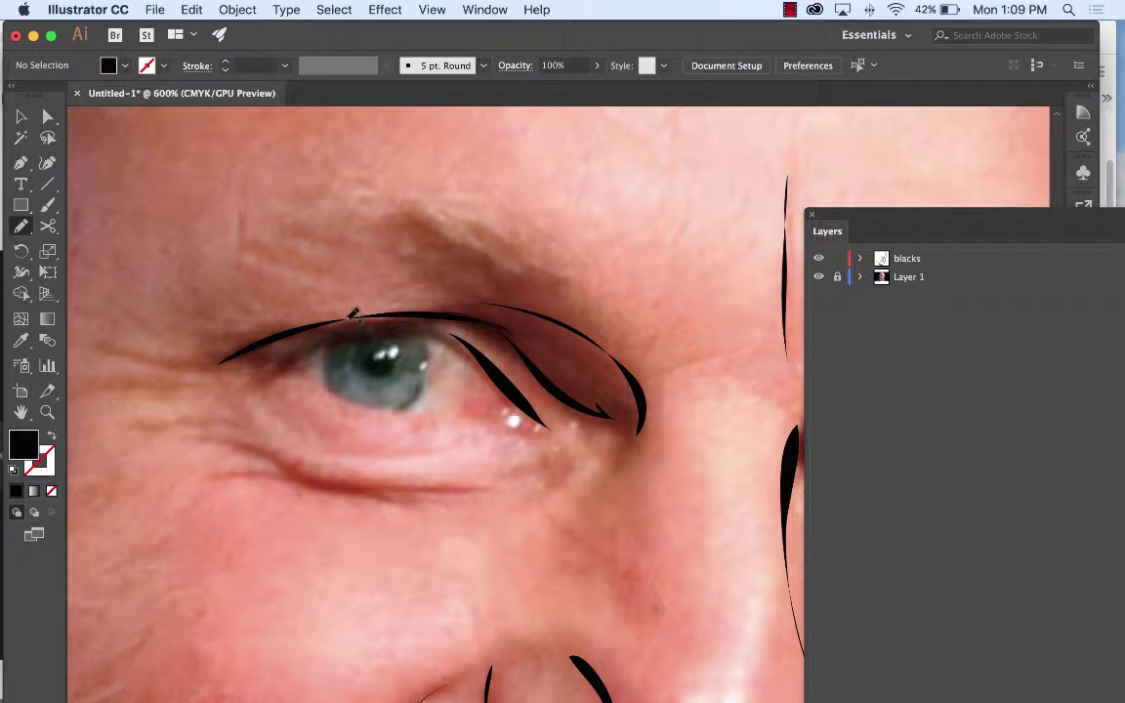
drag(319, 337, 329, 331)
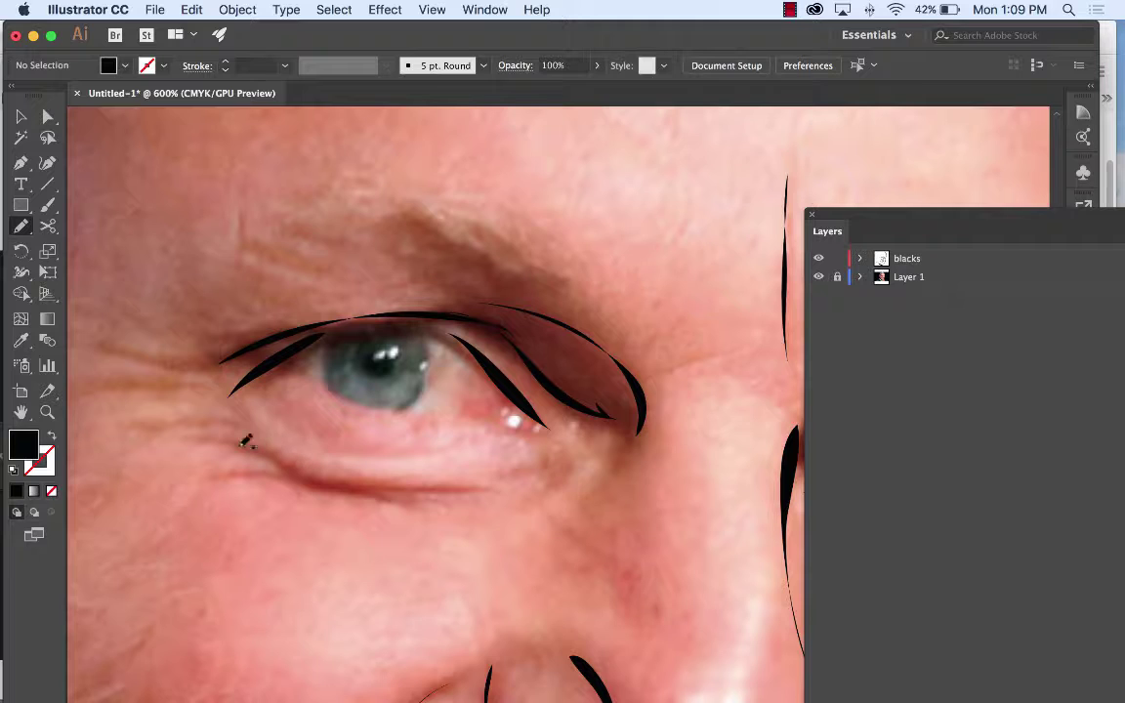
Draw three thin crow's-feet beside the left-hand eye's outer corner and two overlapping tapered creases beneath the eye.
mouse_move(82, 391)
mouse_down()
mouse_move(198, 387)
mouse_move(185, 364)
mouse_up()
mouse_move(118, 433)
mouse_down()
mouse_move(249, 421)
mouse_move(438, 489)
mouse_move(333, 484)
mouse_move(226, 445)
mouse_move(282, 475)
mouse_move(476, 493)
mouse_up()
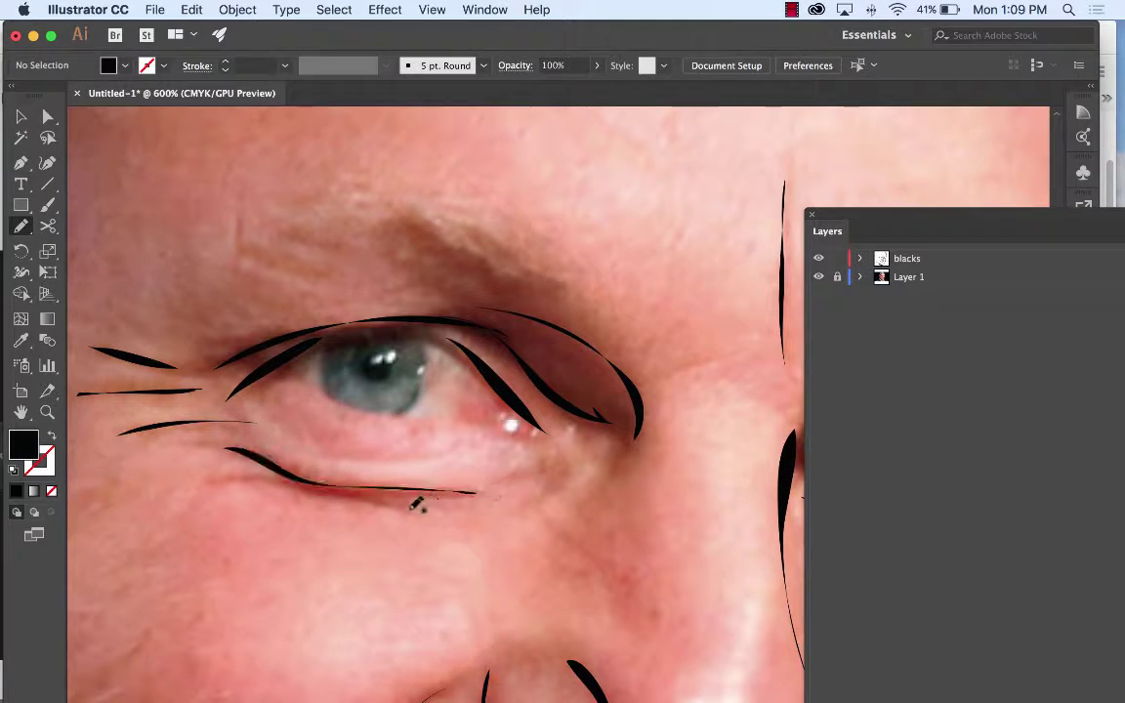
mouse_move(273, 475)
mouse_down()
mouse_move(414, 494)
mouse_move(435, 508)
mouse_up()
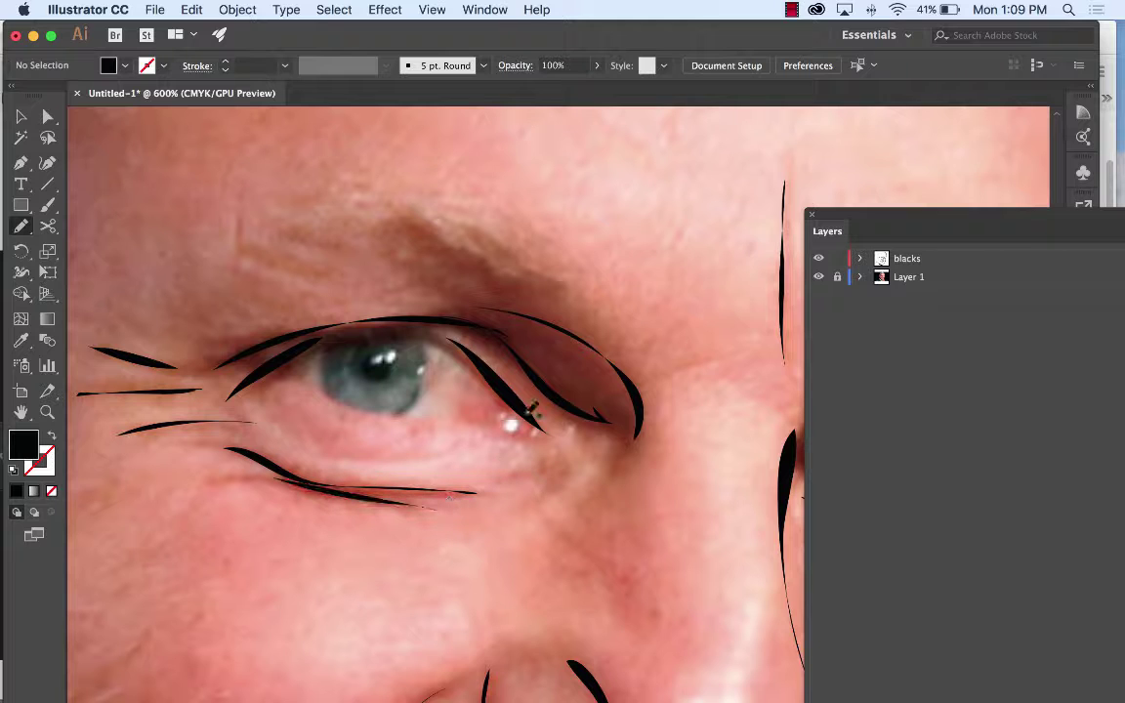
Draw a thick tapered black shape along the eyebrow above the left-hand eye.
mouse_move(468, 281)
mouse_down()
mouse_move(477, 352)
mouse_move(528, 352)
mouse_up()
mouse_move(630, 371)
mouse_down()
mouse_move(433, 315)
mouse_move(373, 316)
mouse_move(534, 337)
mouse_move(664, 385)
mouse_up()
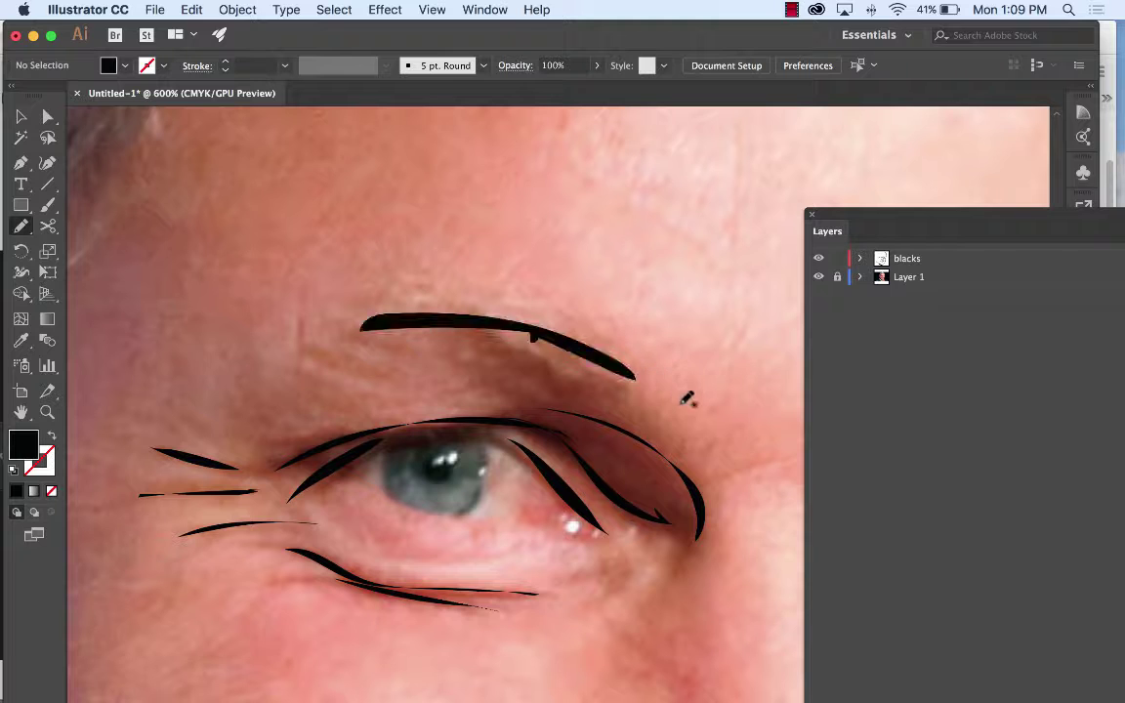
Draw a black outline of varying thickness over the top of the head and down its left-hand side towards the ear.
scroll(442, 250, up, 10)
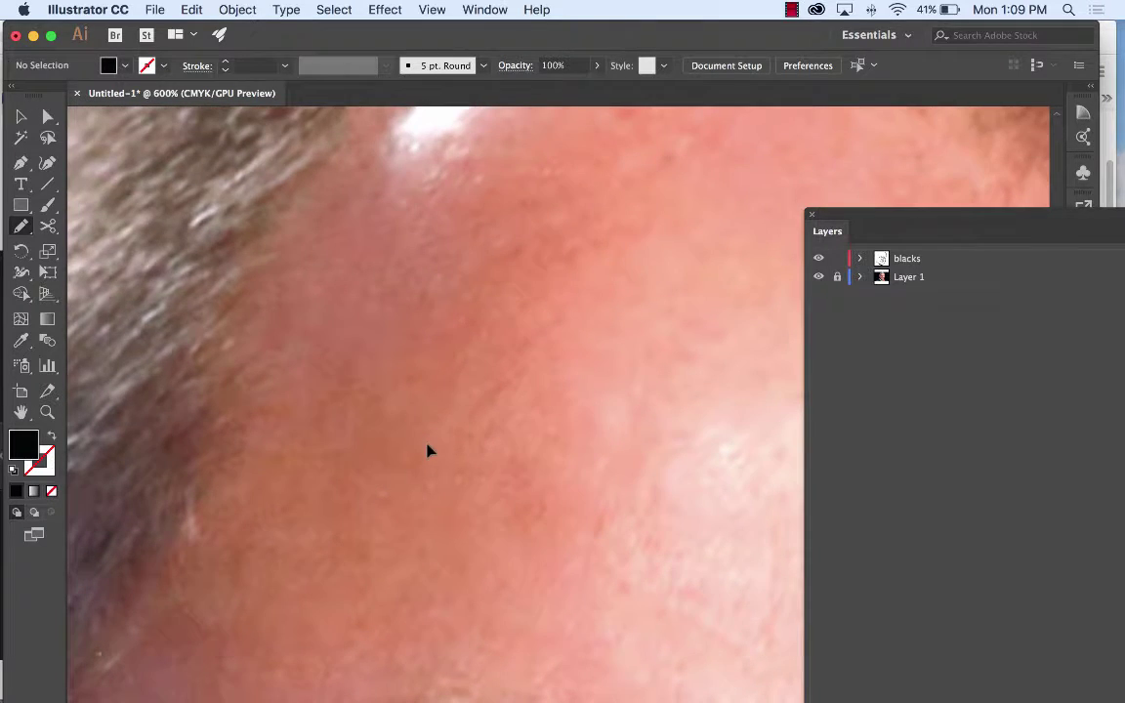
key(super+minus)
key(super+minus)
key(super+minus)
key(super+minus)
scroll(585, 388, down, 5)
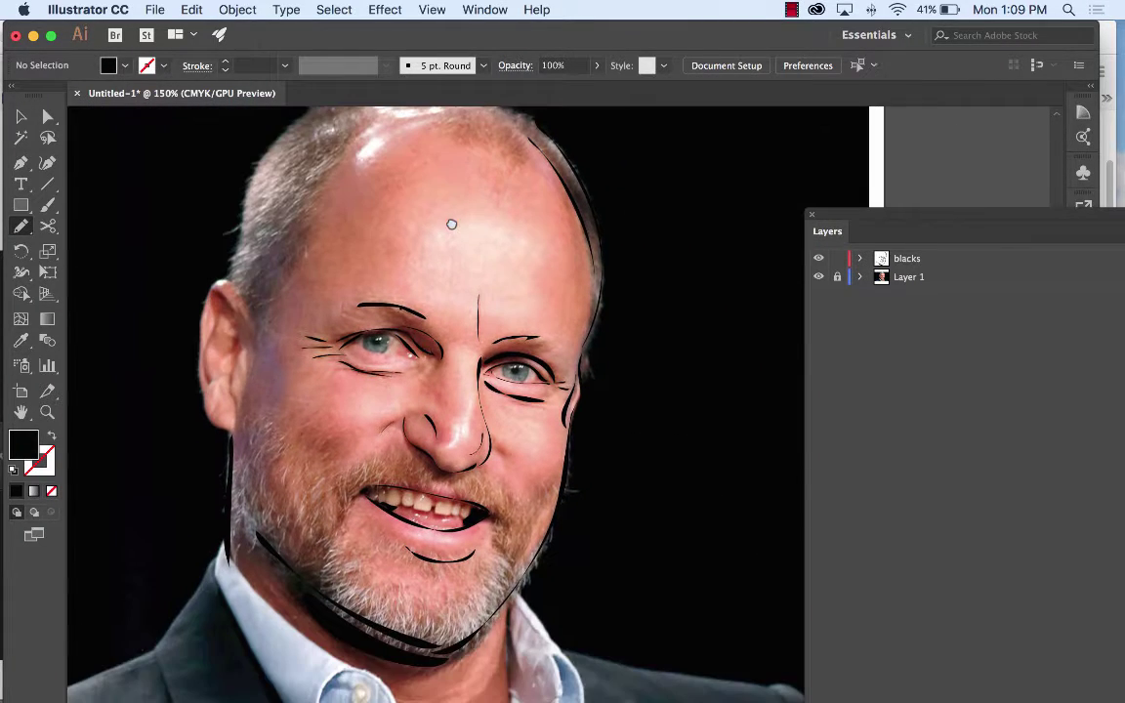
scroll(439, 288, down, 3)
scroll(439, 288, left, 3)
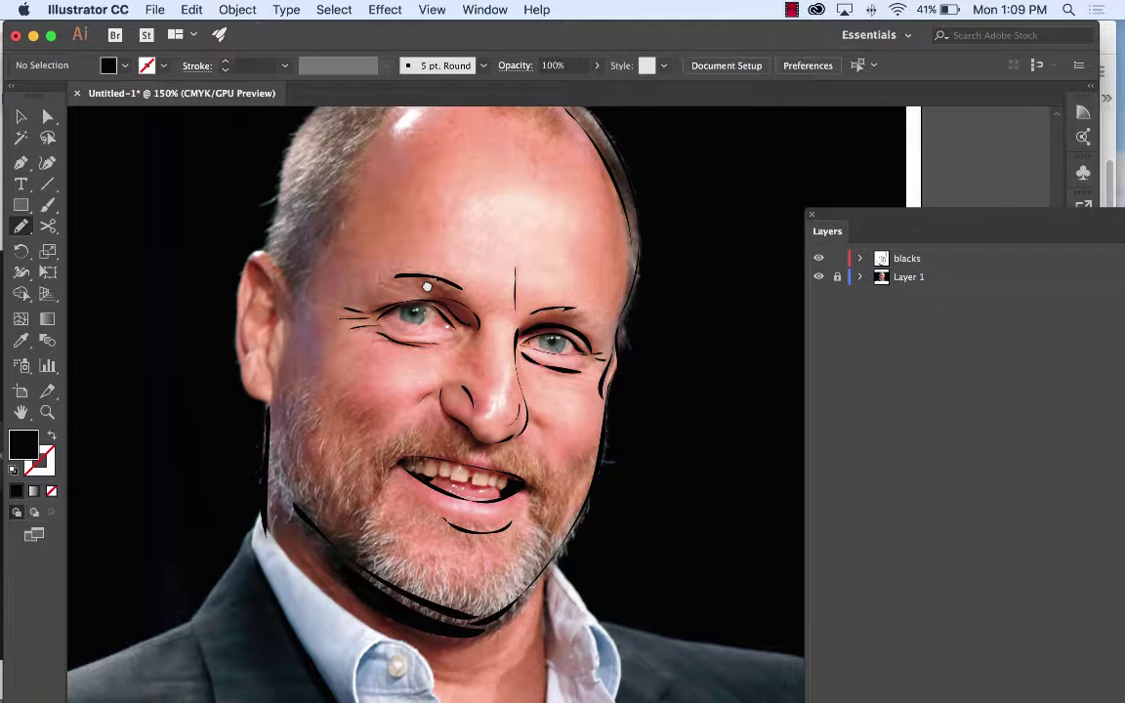
scroll(330, 350, up, 3)
scroll(330, 349, right, 2)
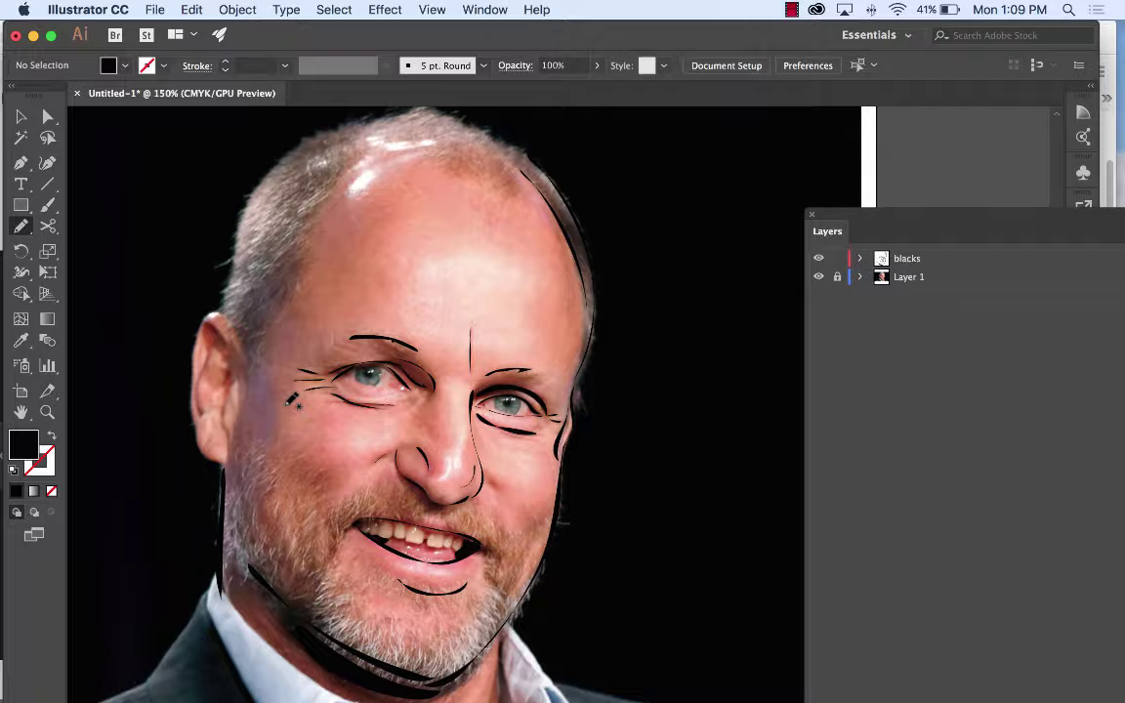
drag(362, 241, 397, 276)
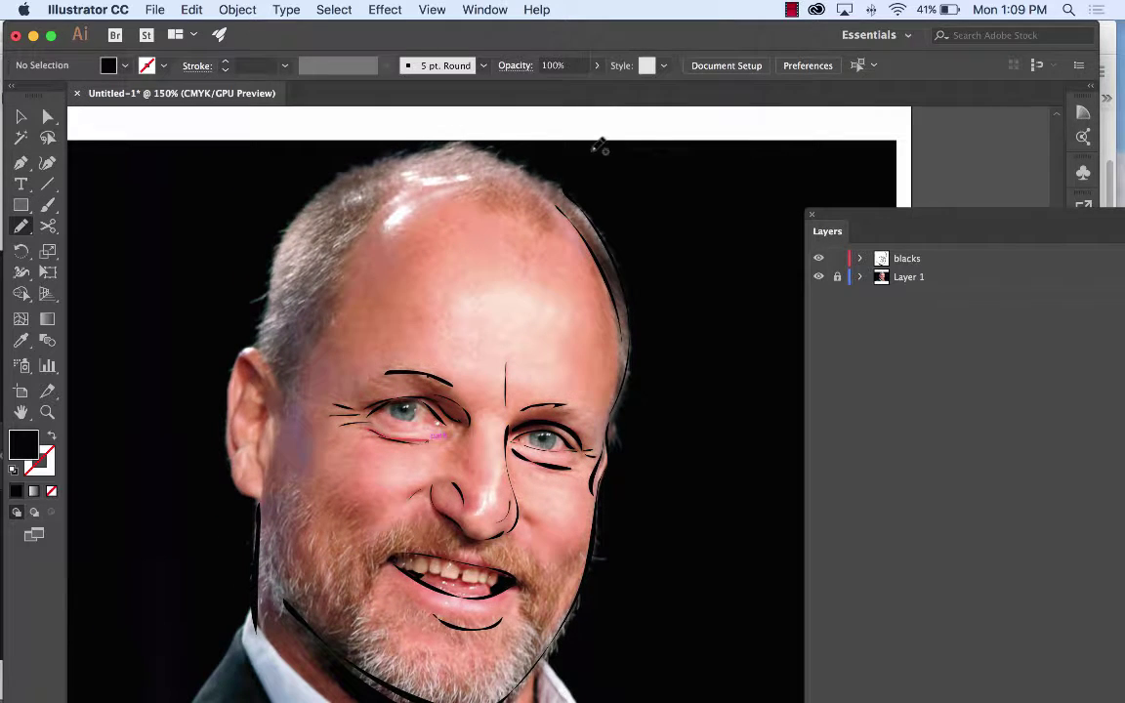
mouse_move(557, 176)
mouse_down()
mouse_move(459, 142)
mouse_move(342, 168)
mouse_move(254, 242)
mouse_move(242, 298)
mouse_move(250, 256)
mouse_move(298, 200)
mouse_move(354, 175)
mouse_up()
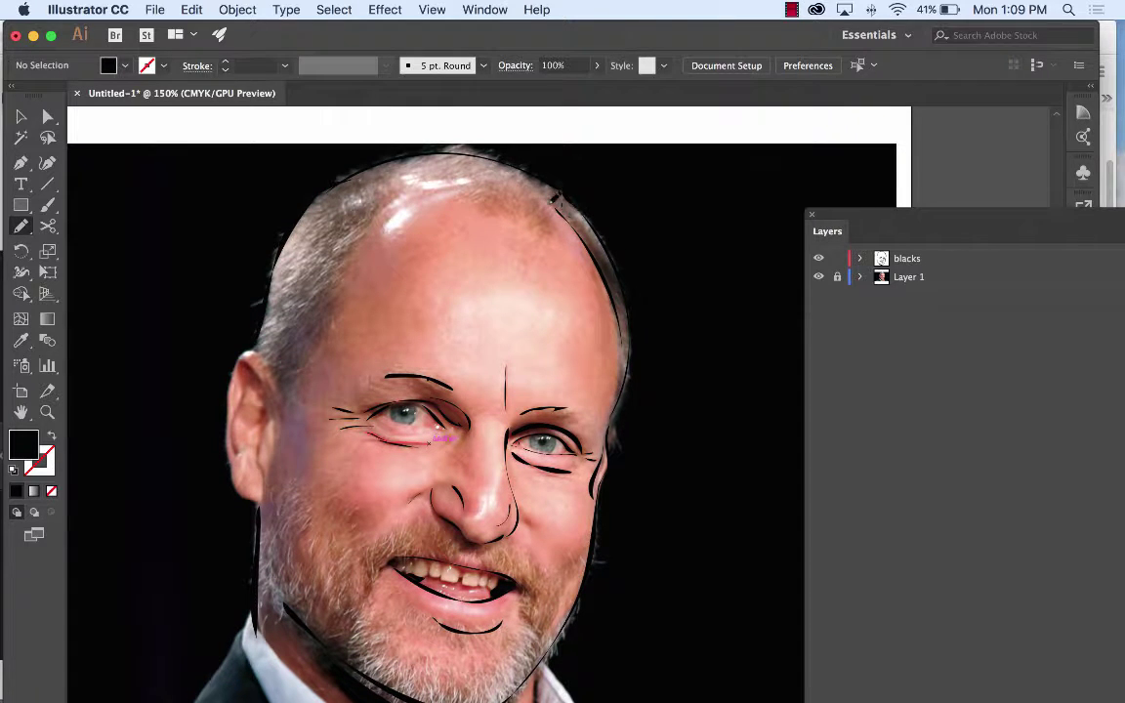
Draw tapered black hairline shapes across the top of the forehead and down the left-hand temple.
mouse_move(439, 178)
mouse_down()
mouse_move(528, 187)
mouse_move(577, 209)
mouse_up()
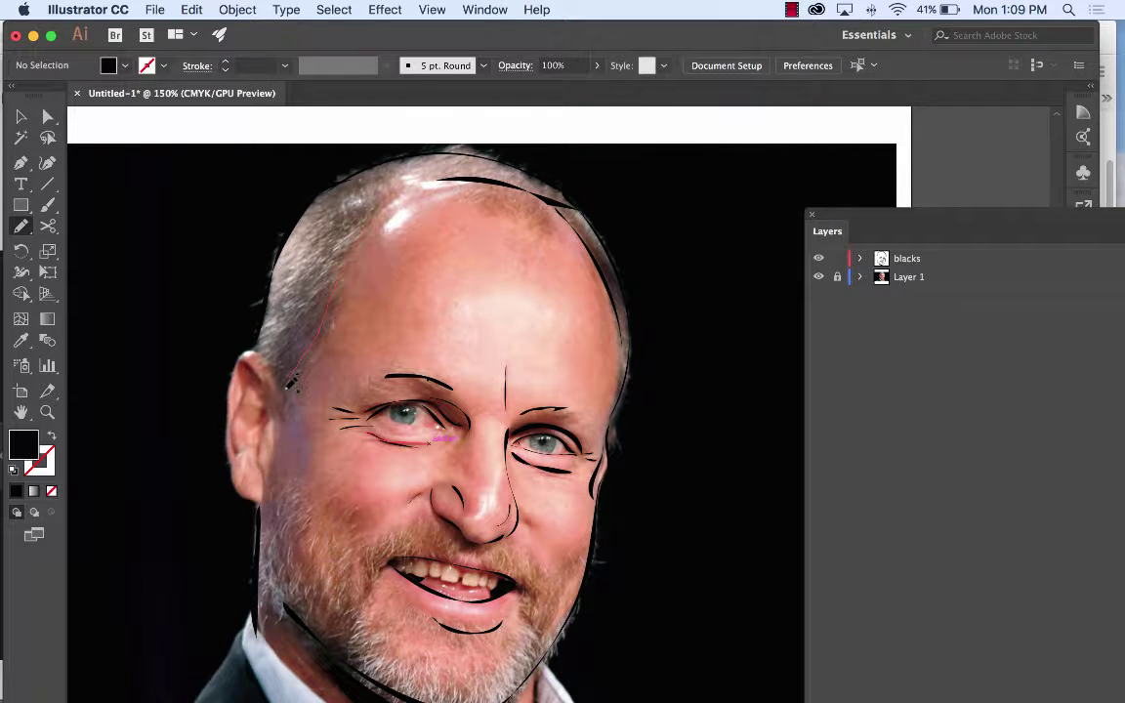
drag(336, 281, 341, 185)
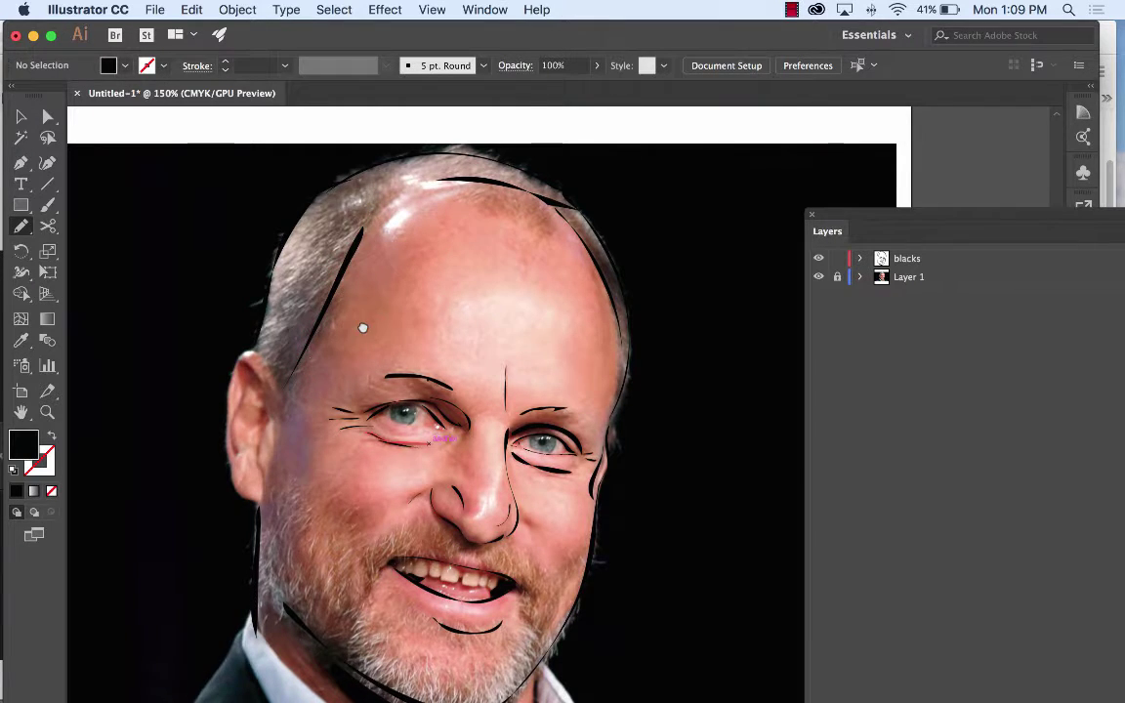
Draw a thin black curve along the ear's upper front edge and a black outline around its outer rim down to the lobe.
drag(364, 326, 433, 229)
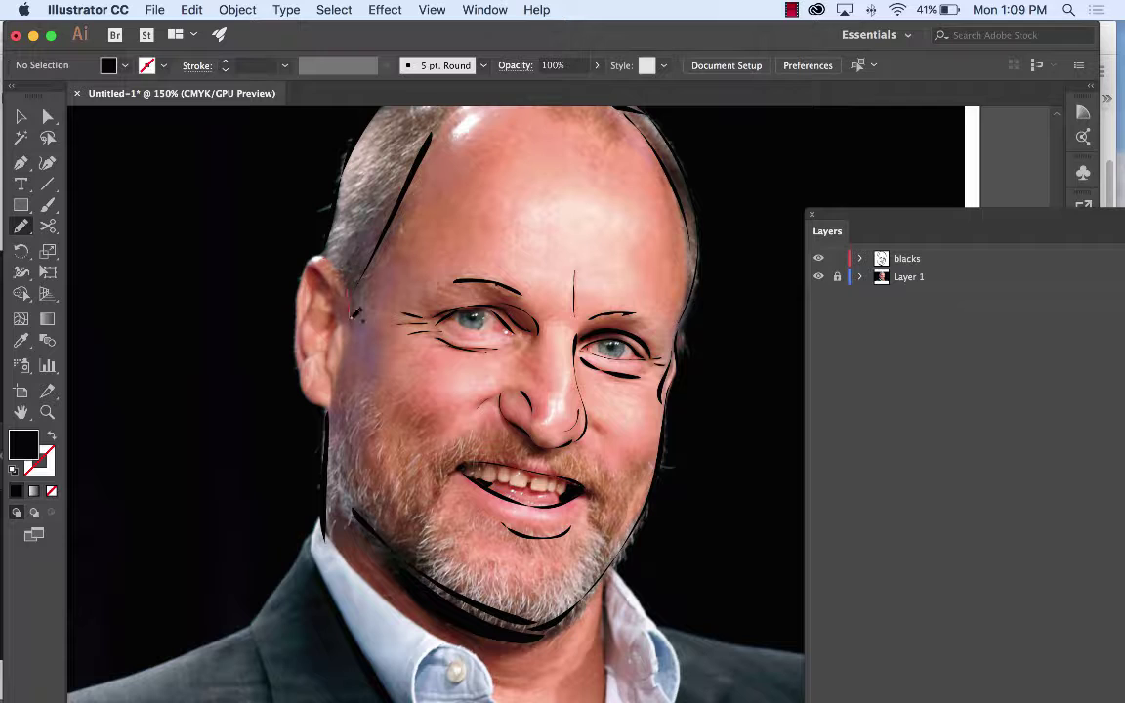
key(cmd+z)
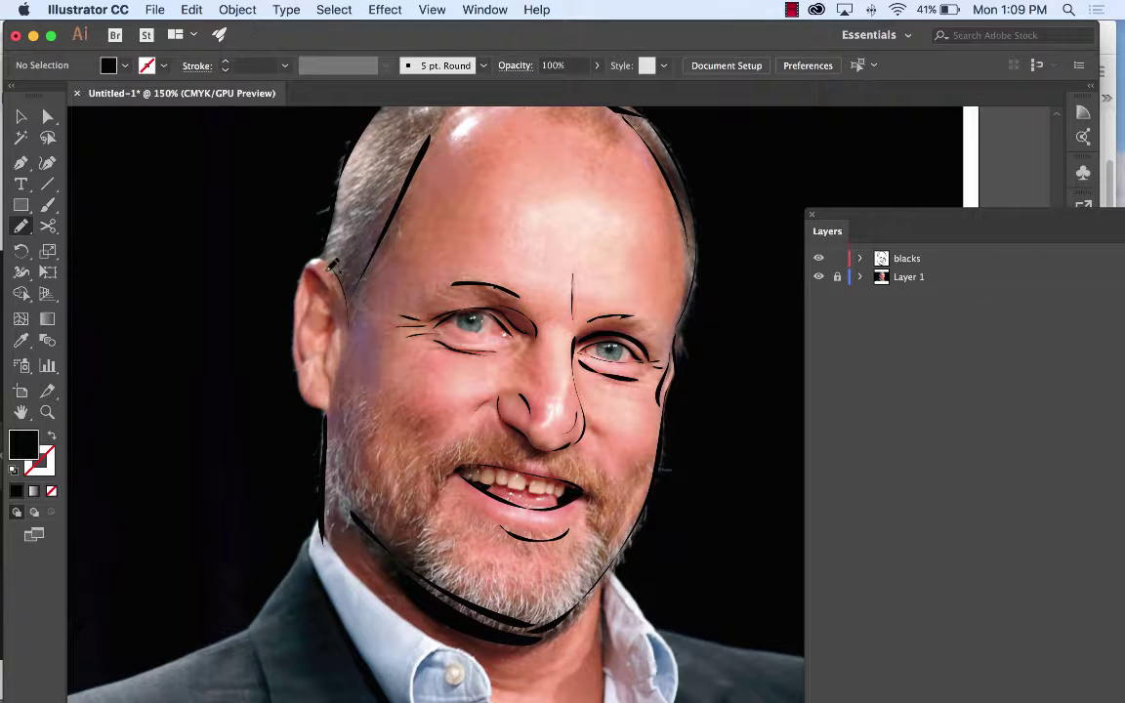
key(cmd+equal)
key(cmd+equal)
key(cmd+equal)
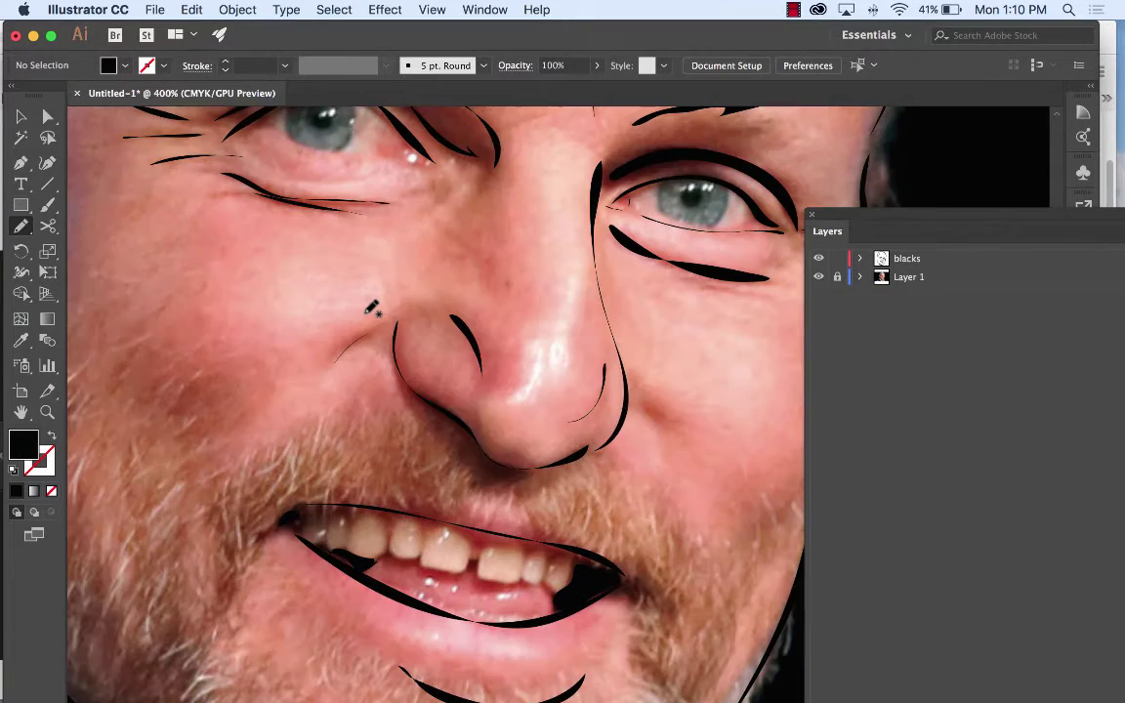
scroll(371, 307, left, 10)
scroll(371, 308, up, 5)
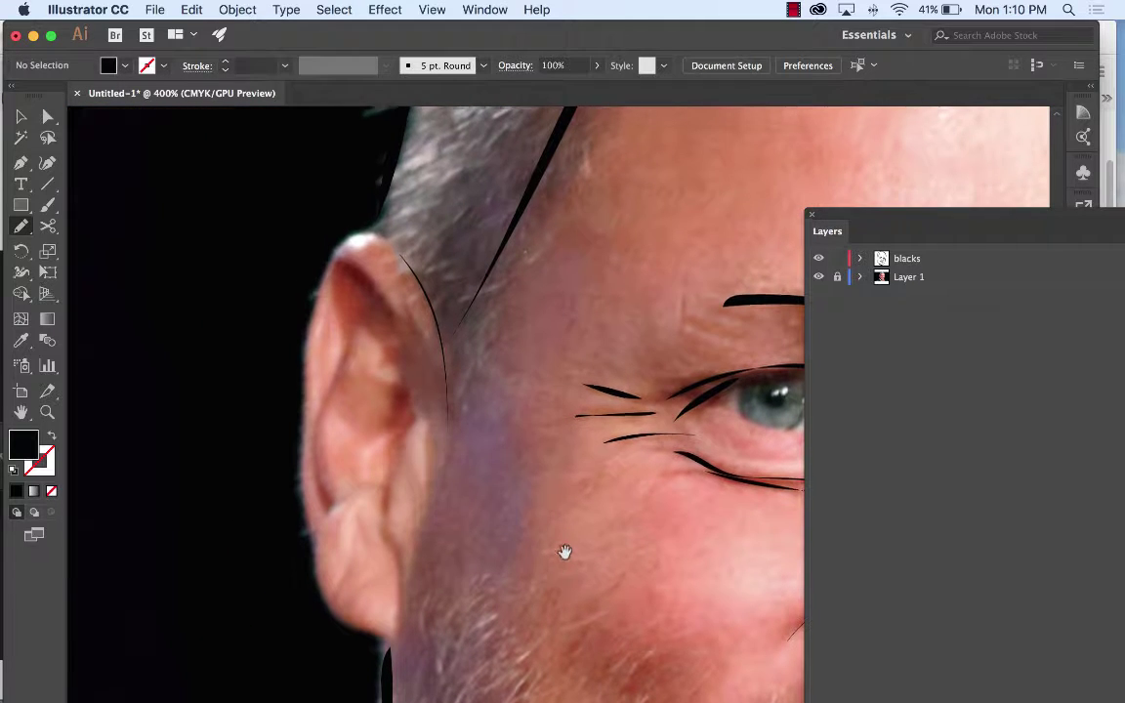
mouse_move(377, 223)
mouse_down()
mouse_move(328, 254)
mouse_move(303, 354)
mouse_move(302, 527)
mouse_move(326, 589)
mouse_move(378, 615)
mouse_up()
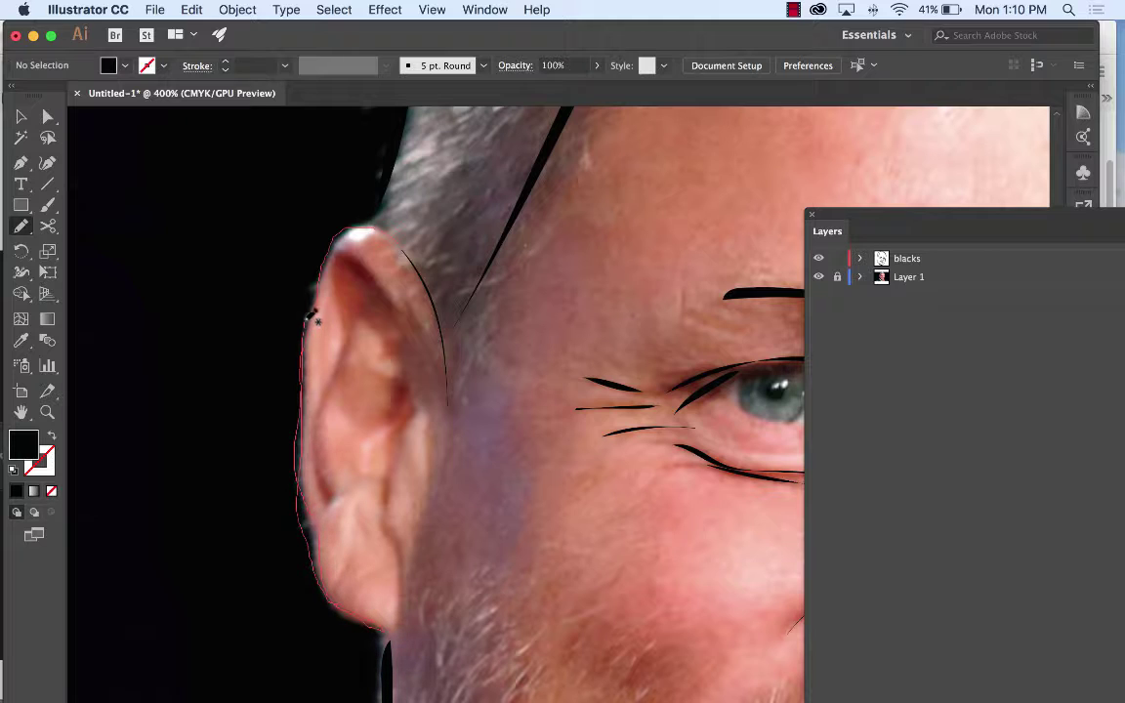
Draw black shapes inside the ear for the hooked upper fold, the ear opening and the curved inner rim.
drag(405, 242, 358, 252)
mouse_move(353, 324)
mouse_down()
mouse_move(346, 285)
mouse_move(370, 259)
mouse_up()
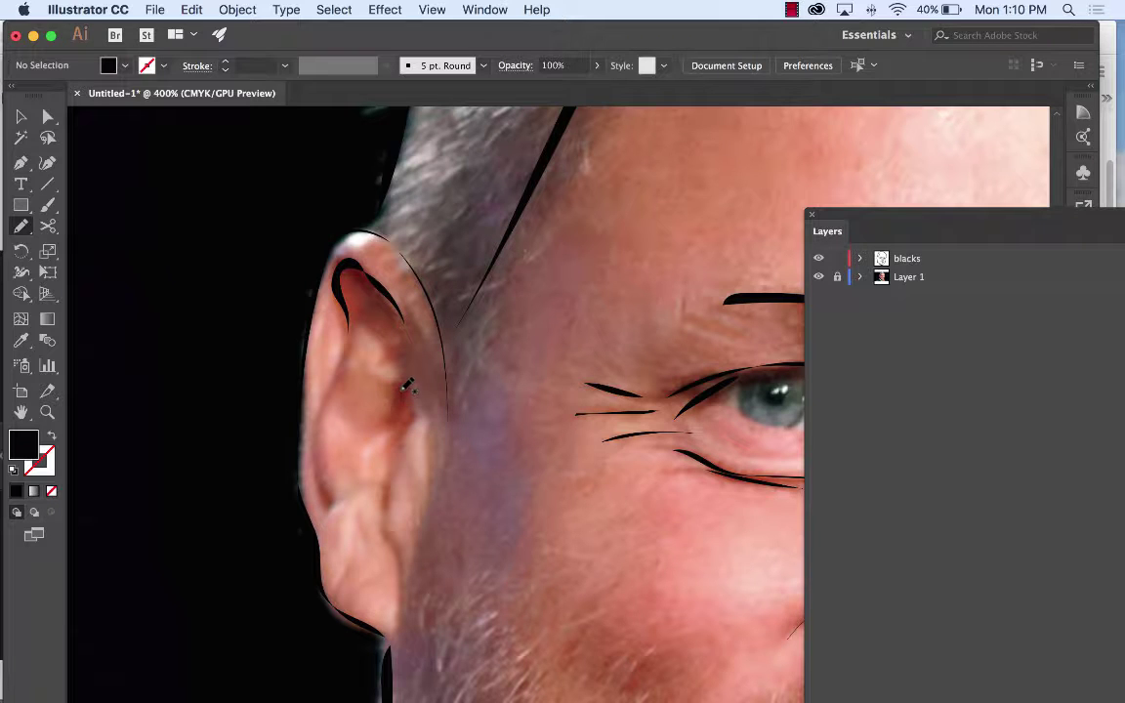
drag(412, 398, 408, 398)
mouse_move(332, 495)
mouse_down()
mouse_move(321, 448)
mouse_move(342, 362)
mouse_up()
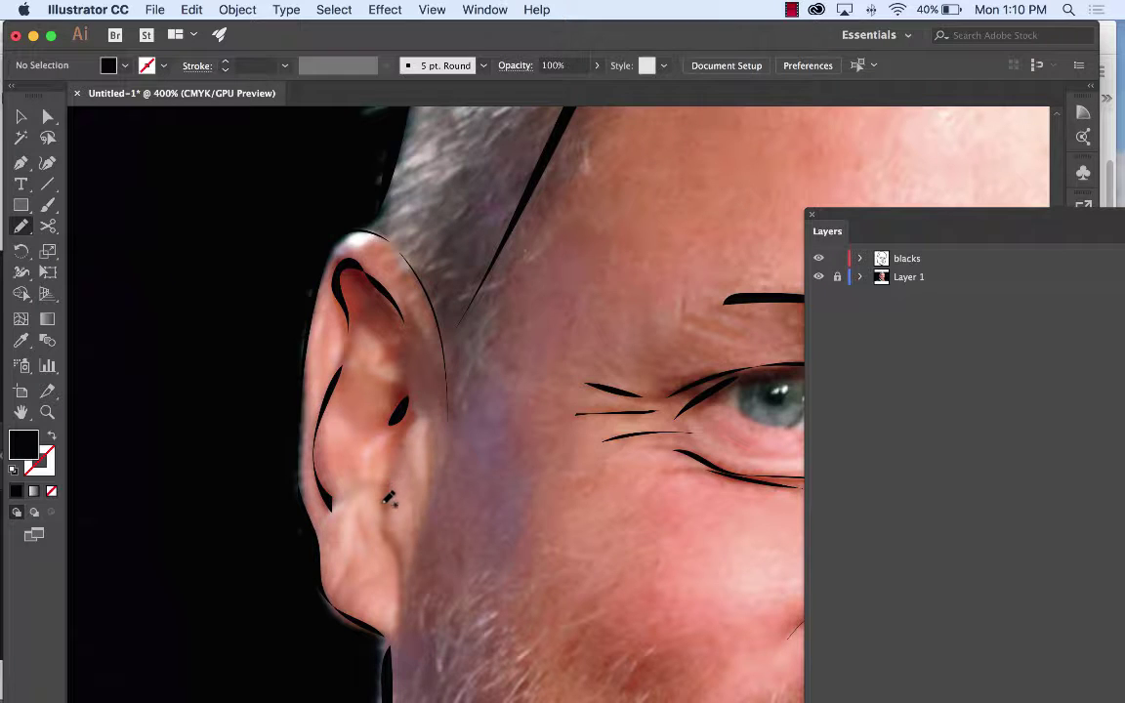
Draw a small dark notch and contour at the earlobe, and a tapered black shape along the ear's lower front edge.
drag(387, 498, 394, 632)
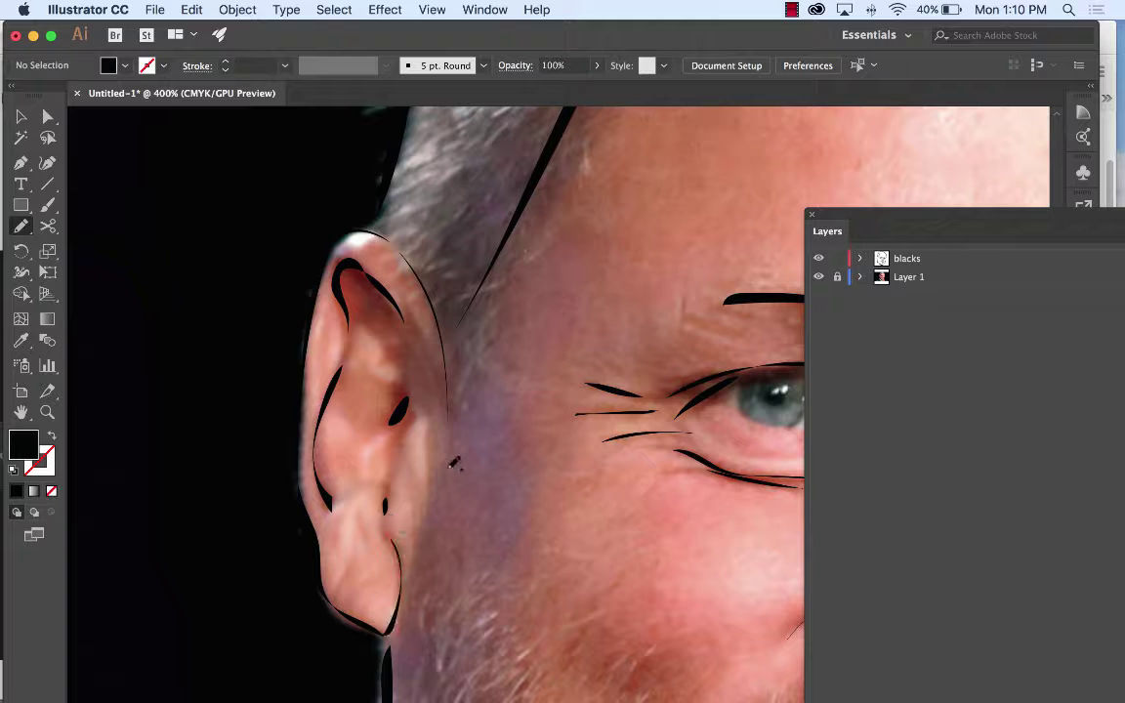
drag(437, 485, 441, 414)
scroll(500, 501, down, 10)
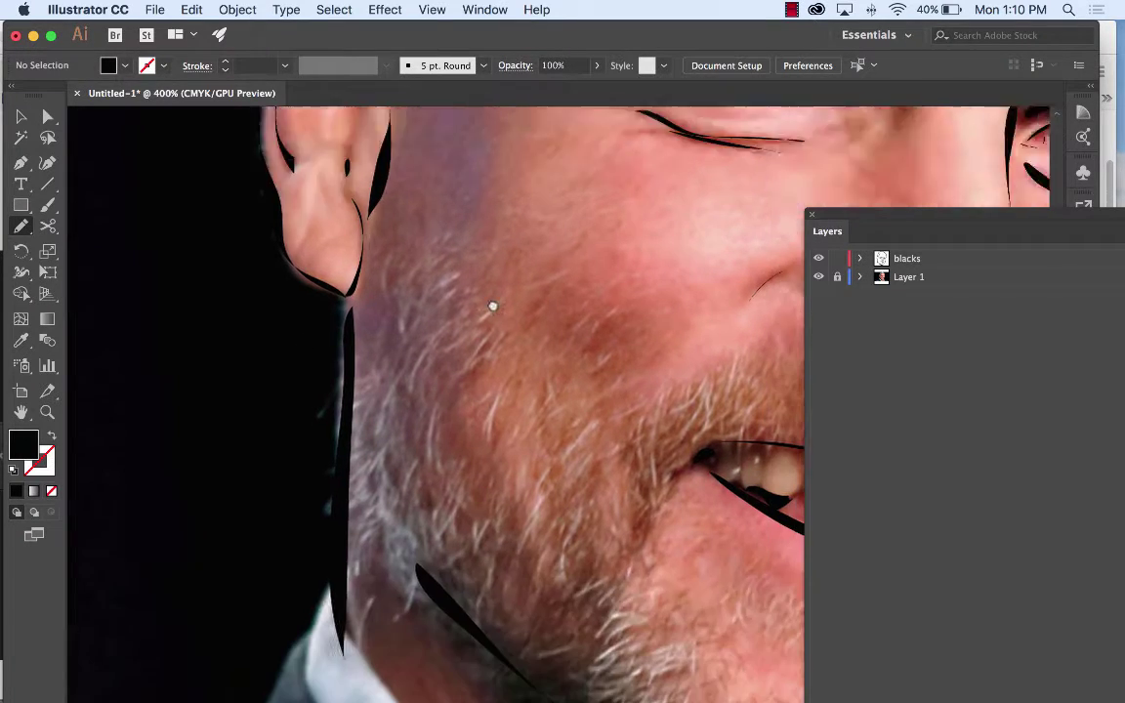
Draw tapered black shapes along the left-hand shirt collar's neck edge and along its border with the jacket lapel.
scroll(482, 238, down, 5)
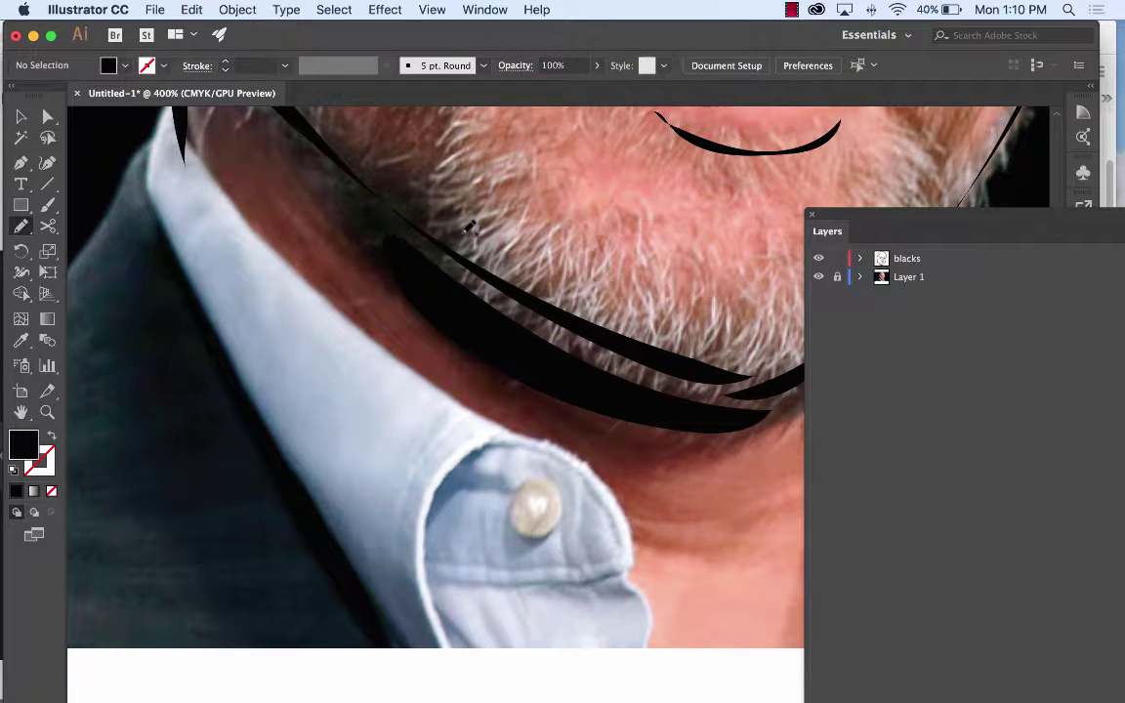
scroll(464, 240, down, 2)
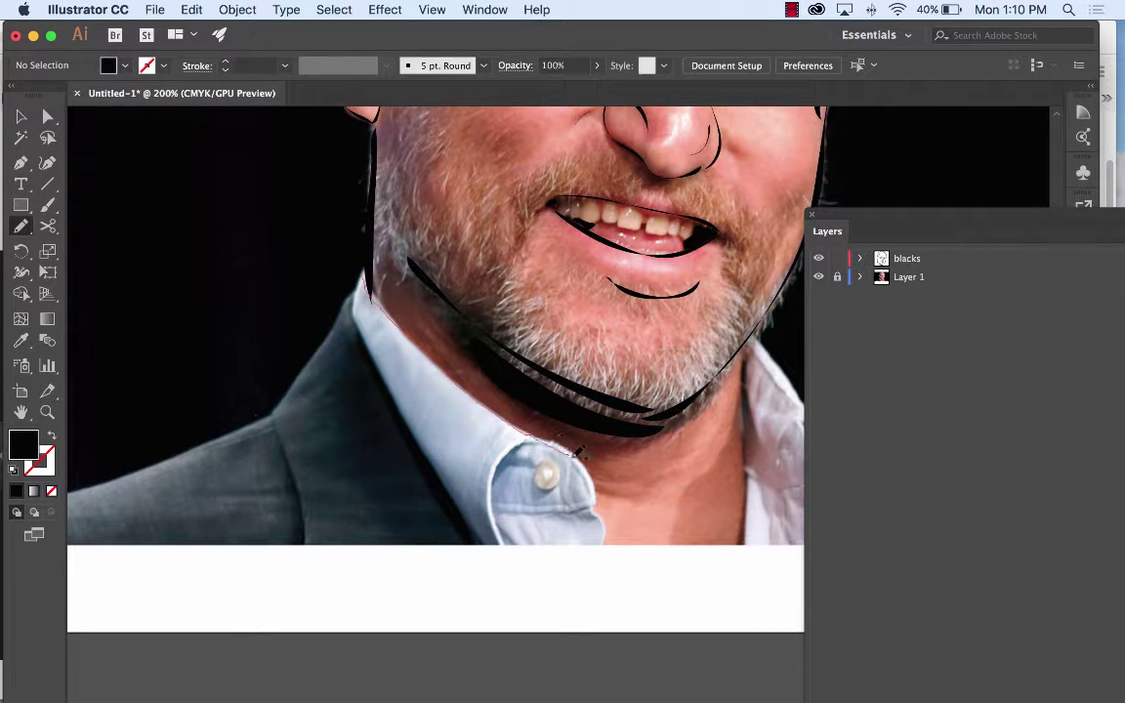
drag(577, 451, 598, 484)
drag(369, 282, 367, 283)
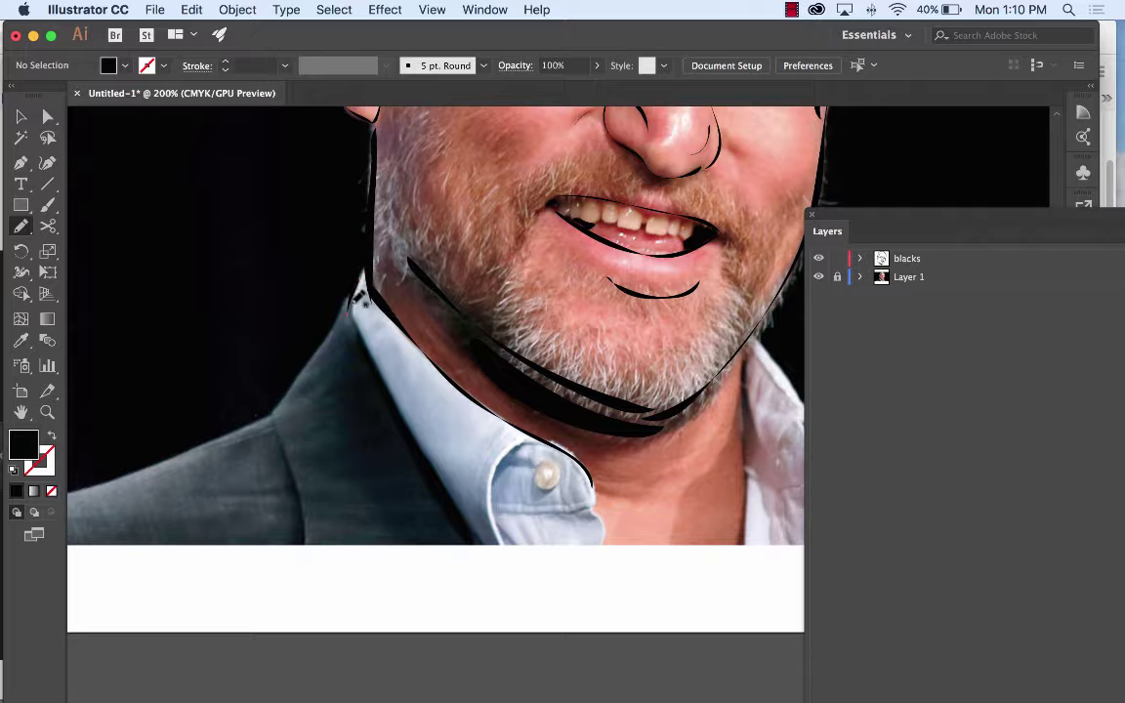
drag(350, 289, 385, 359)
mouse_move(491, 530)
mouse_down()
mouse_move(434, 467)
mouse_move(355, 290)
mouse_up()
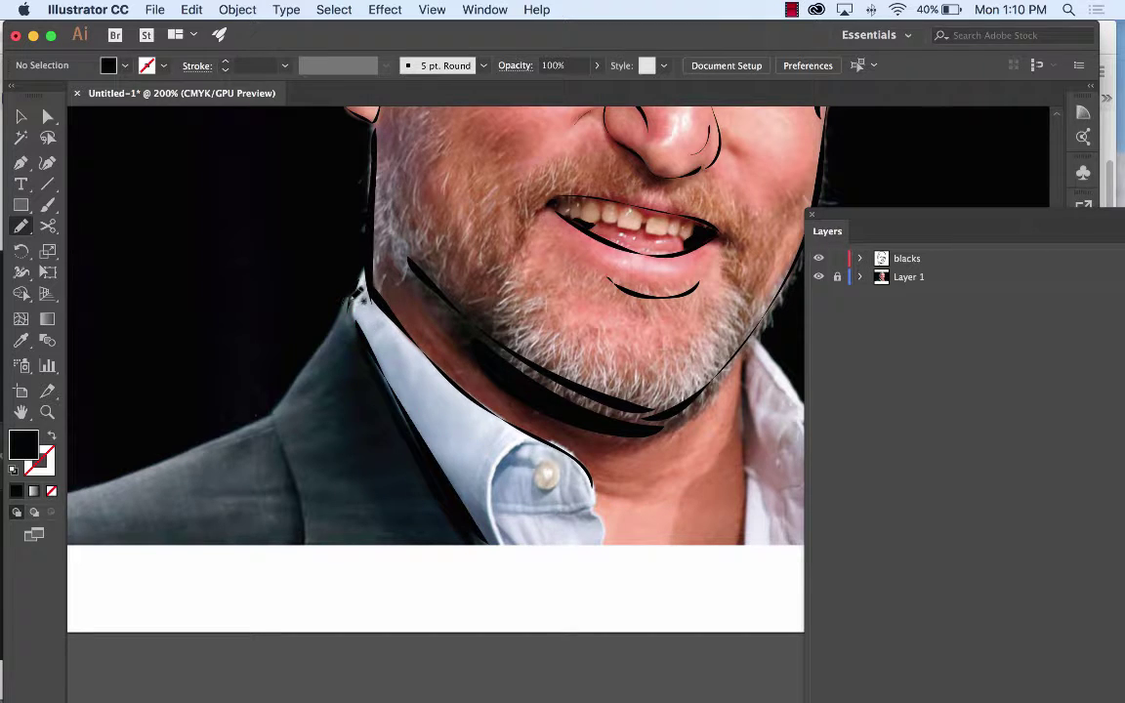
Draw black contours along the left-hand jacket's neck side, down the shoulder seam and along the top of the shoulder.
drag(279, 394, 279, 414)
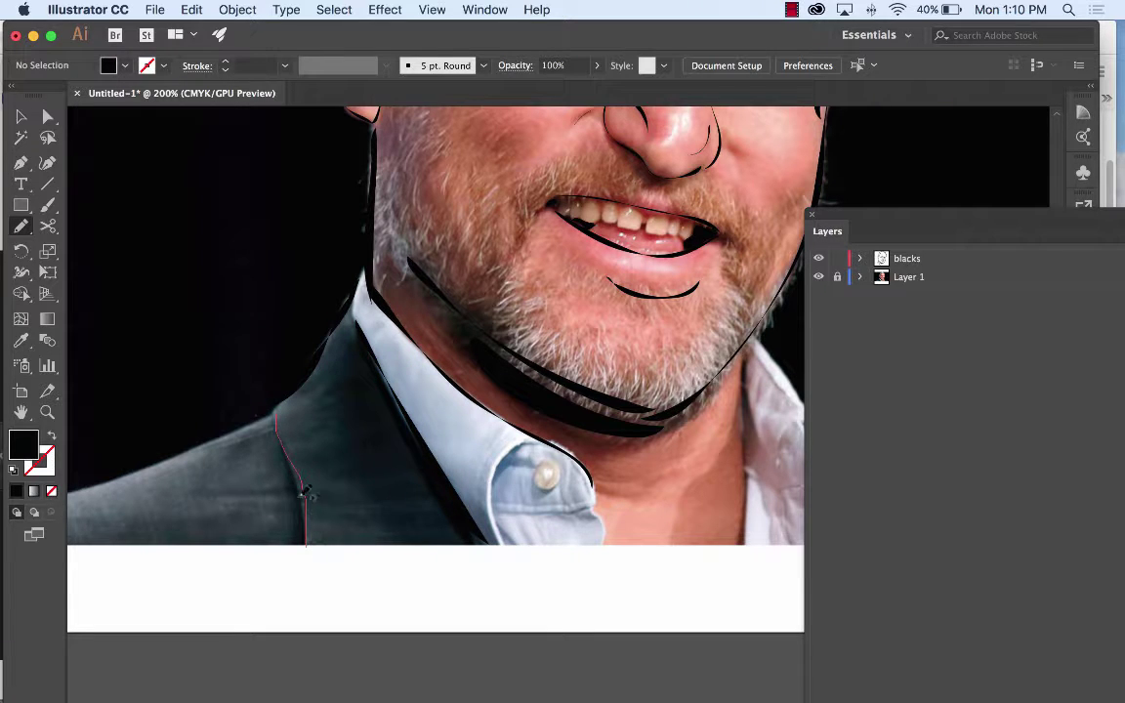
mouse_move(306, 493)
mouse_down()
mouse_move(262, 415)
mouse_move(252, 364)
mouse_up()
mouse_move(299, 448)
mouse_down()
mouse_move(487, 343)
mouse_move(423, 317)
mouse_move(375, 344)
mouse_move(101, 425)
mouse_move(388, 340)
mouse_up()
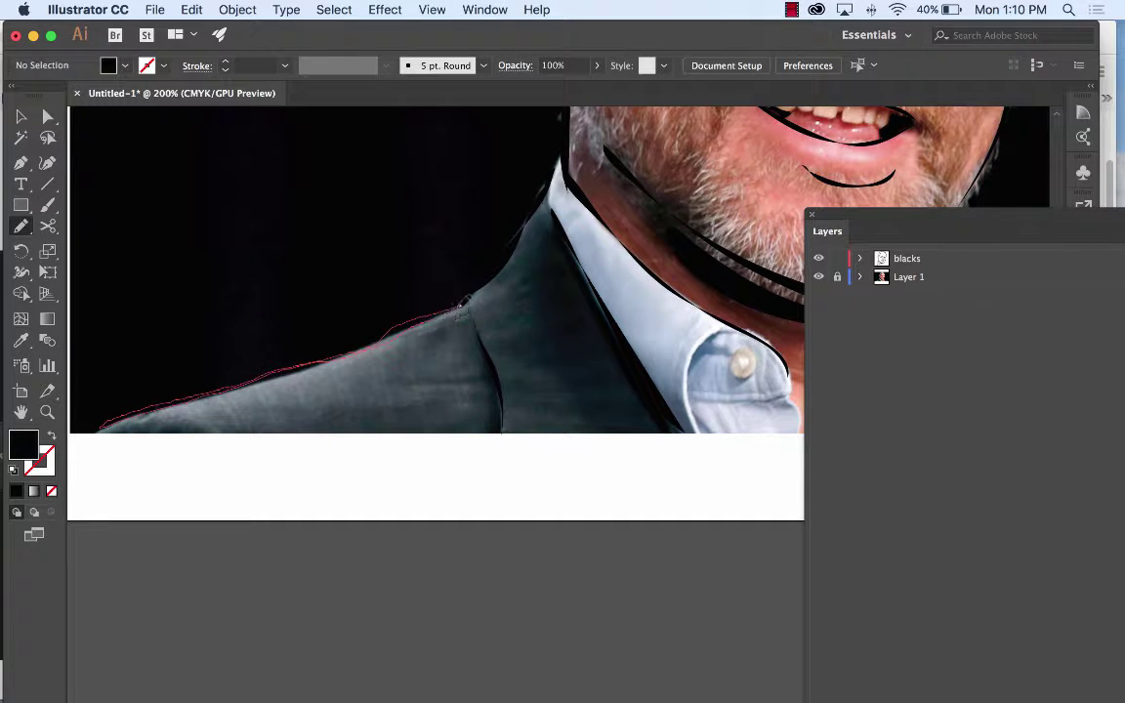
drag(464, 305, 465, 305)
Draw black shapes for the left-hand collar's front edge, its curved fold and stitched seam, and around and inside the button.
scroll(465, 305, right, 10)
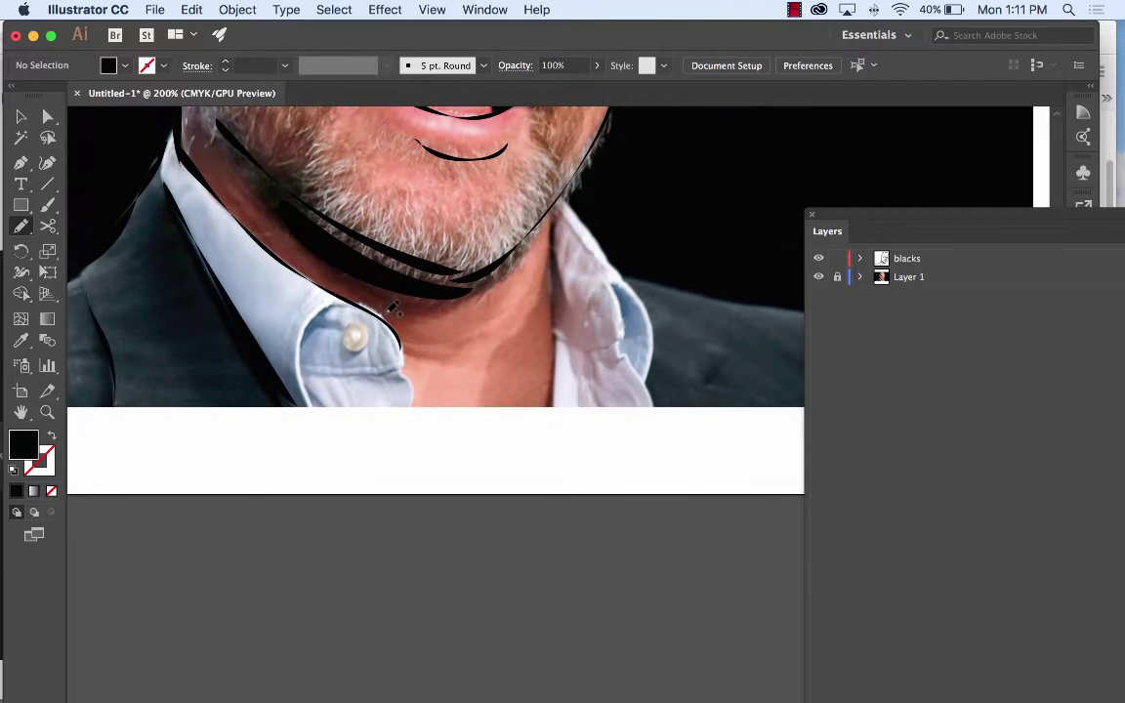
mouse_move(408, 347)
mouse_down()
mouse_move(414, 404)
mouse_move(407, 358)
mouse_up()
mouse_move(354, 325)
mouse_down()
mouse_move(360, 341)
mouse_move(344, 349)
mouse_move(337, 332)
mouse_move(352, 325)
mouse_move(367, 344)
mouse_move(352, 325)
mouse_up()
drag(610, 349, 554, 329)
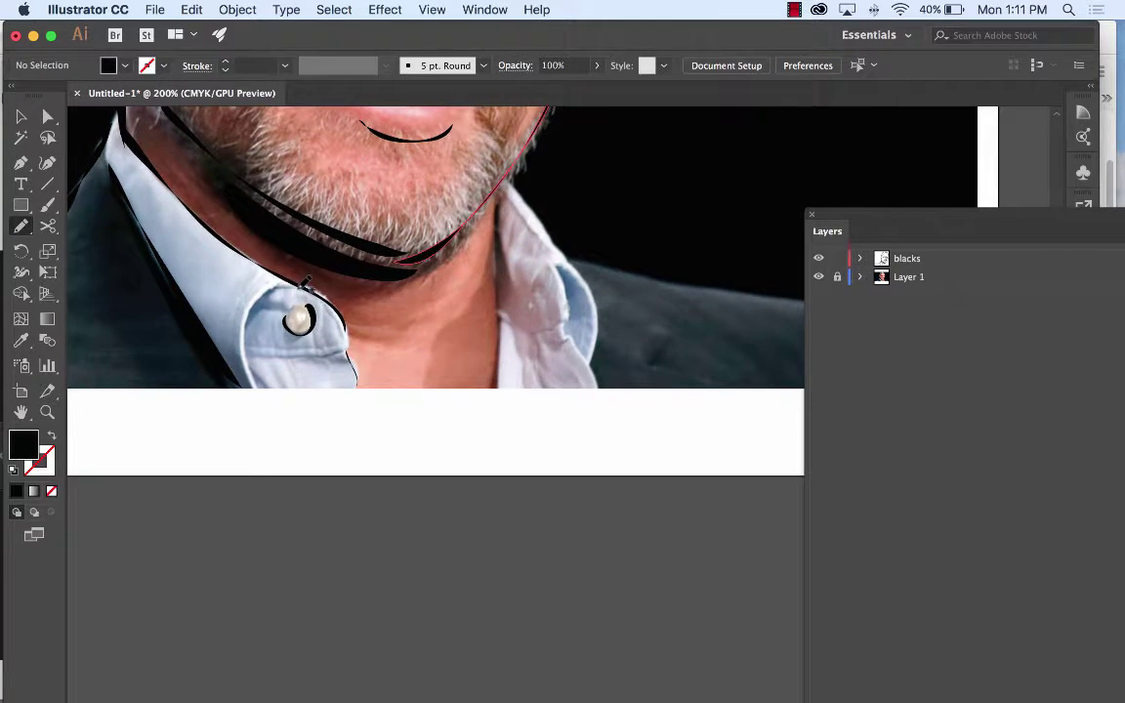
mouse_move(264, 291)
mouse_down()
mouse_move(256, 389)
mouse_move(249, 332)
mouse_move(262, 260)
mouse_up()
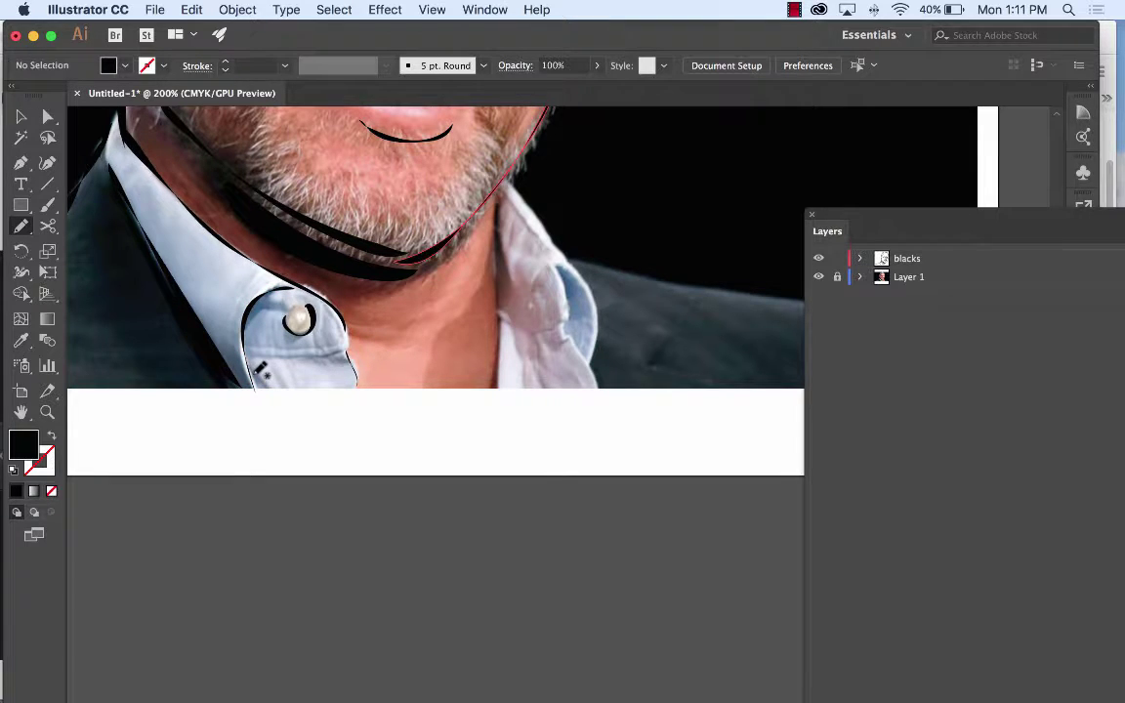
mouse_move(277, 383)
mouse_down()
mouse_move(256, 341)
mouse_move(319, 350)
mouse_up()
scroll(531, 293, right, 5)
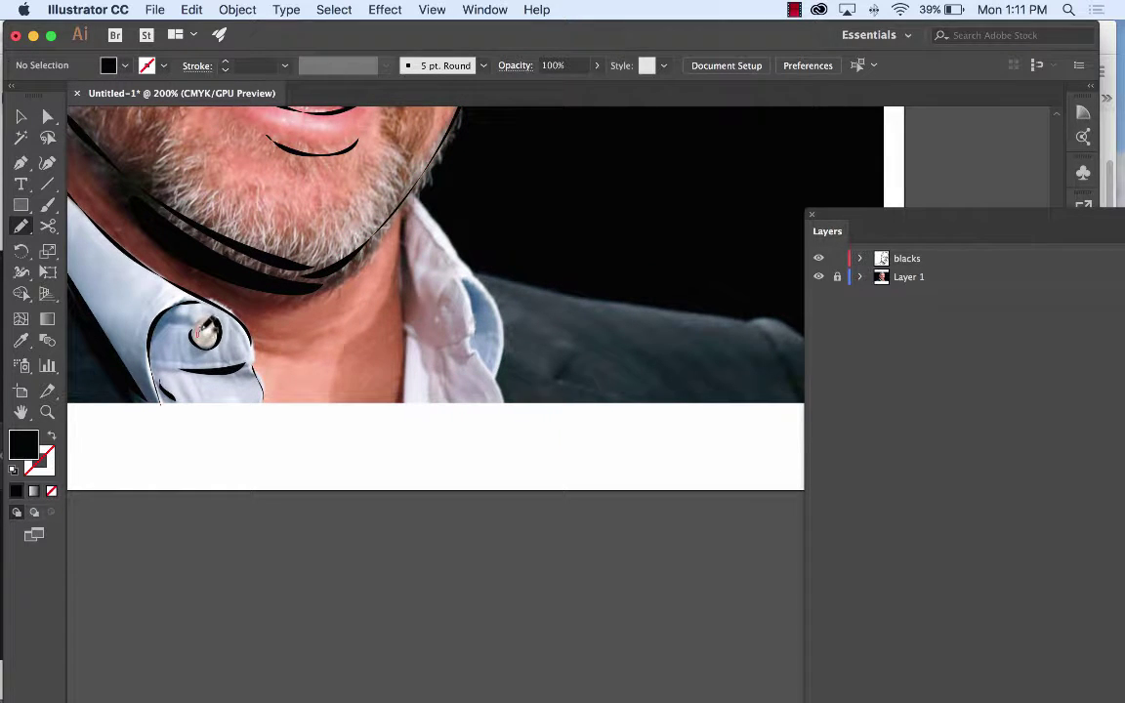
Outline the right-hand shirt collar in black along its neck, outer and lower edges, and draw its inner fold and fabric creases.
scroll(361, 293, right, 1)
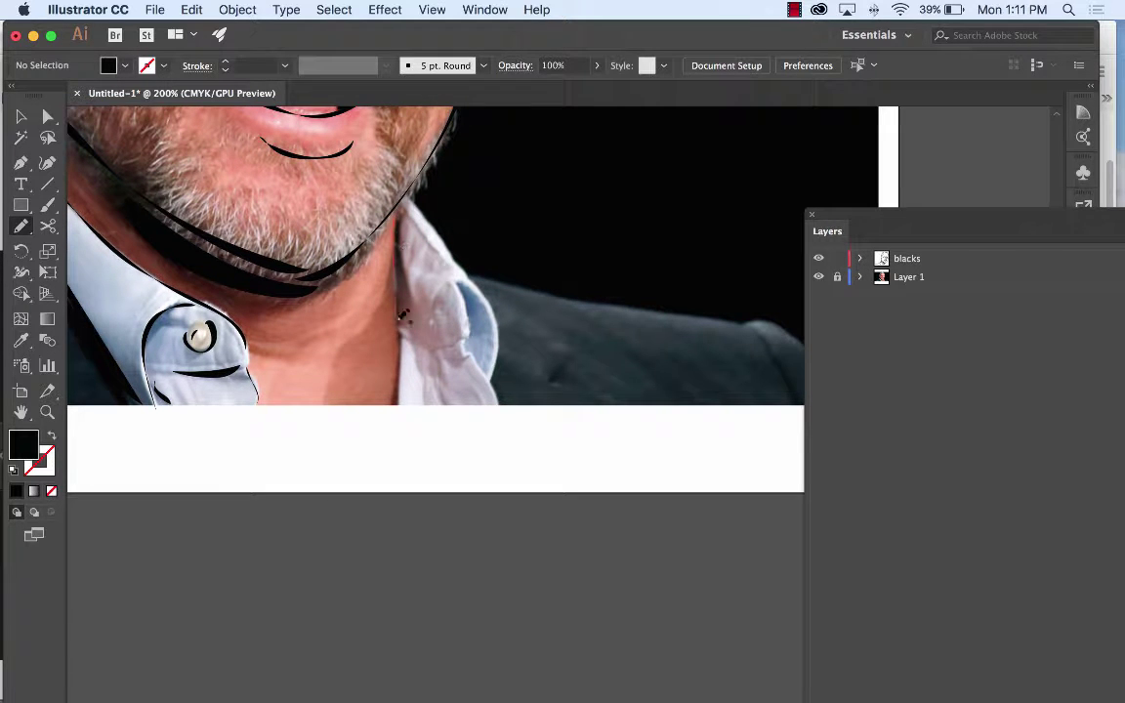
drag(396, 407, 409, 206)
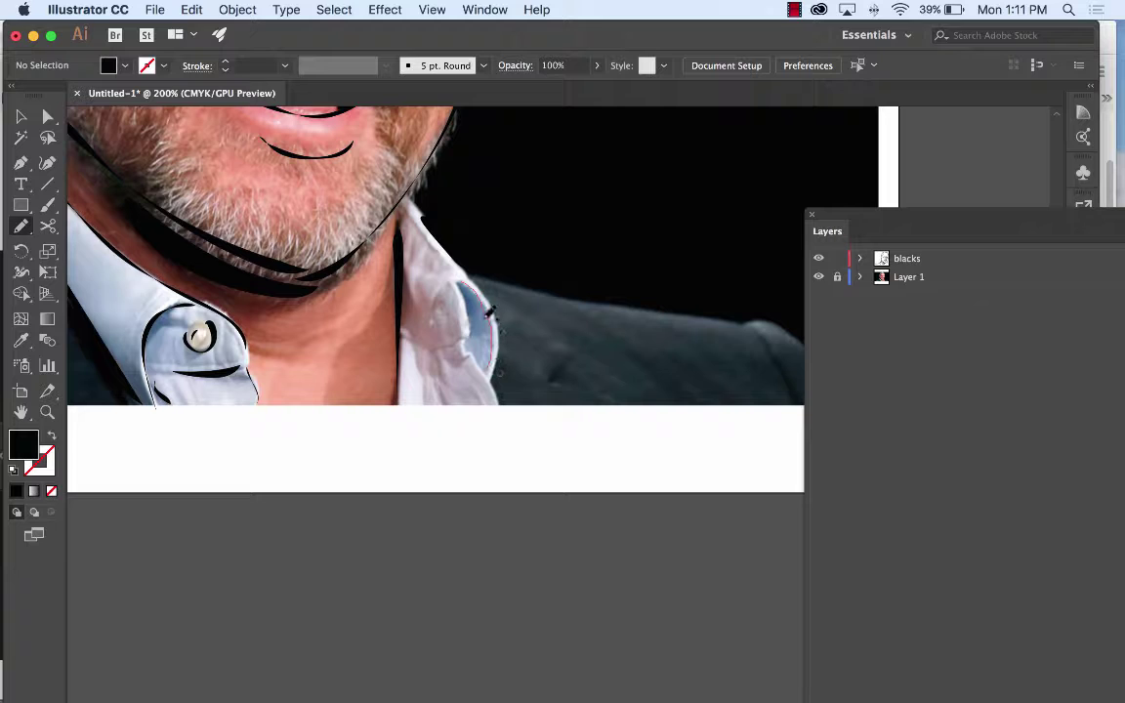
drag(490, 359, 463, 287)
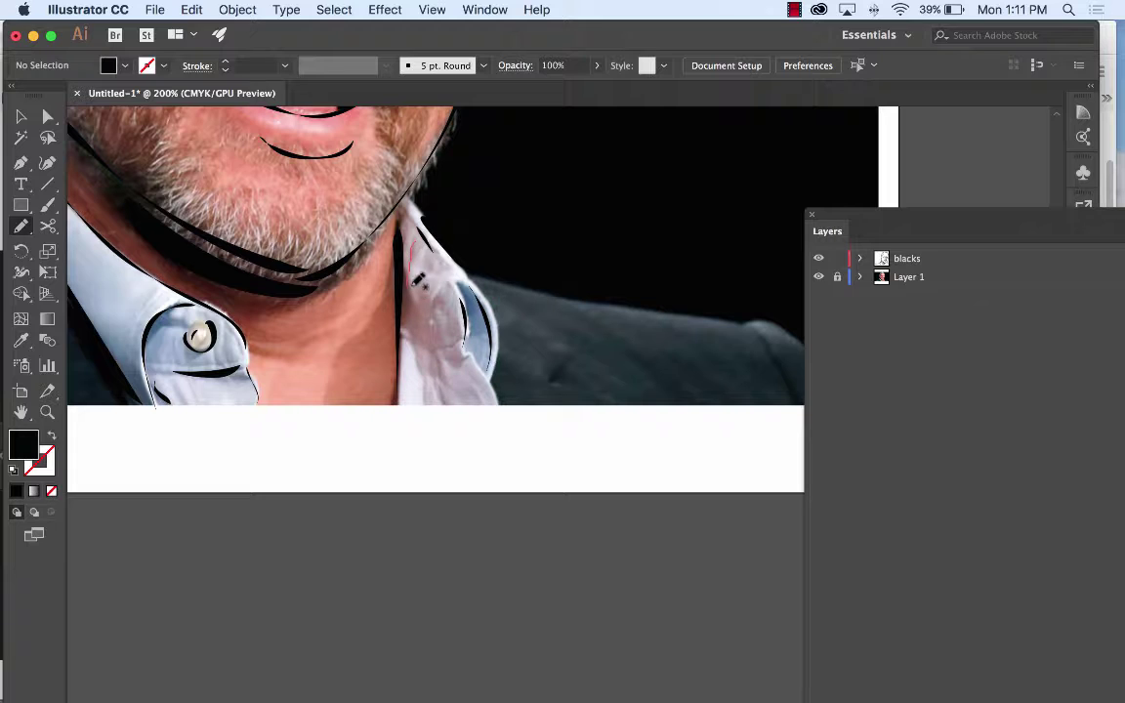
mouse_move(418, 231)
mouse_down()
mouse_move(447, 291)
mouse_move(431, 322)
mouse_move(450, 291)
mouse_move(434, 323)
mouse_up()
mouse_move(445, 394)
mouse_down()
mouse_move(441, 348)
mouse_move(469, 353)
mouse_move(494, 387)
mouse_up()
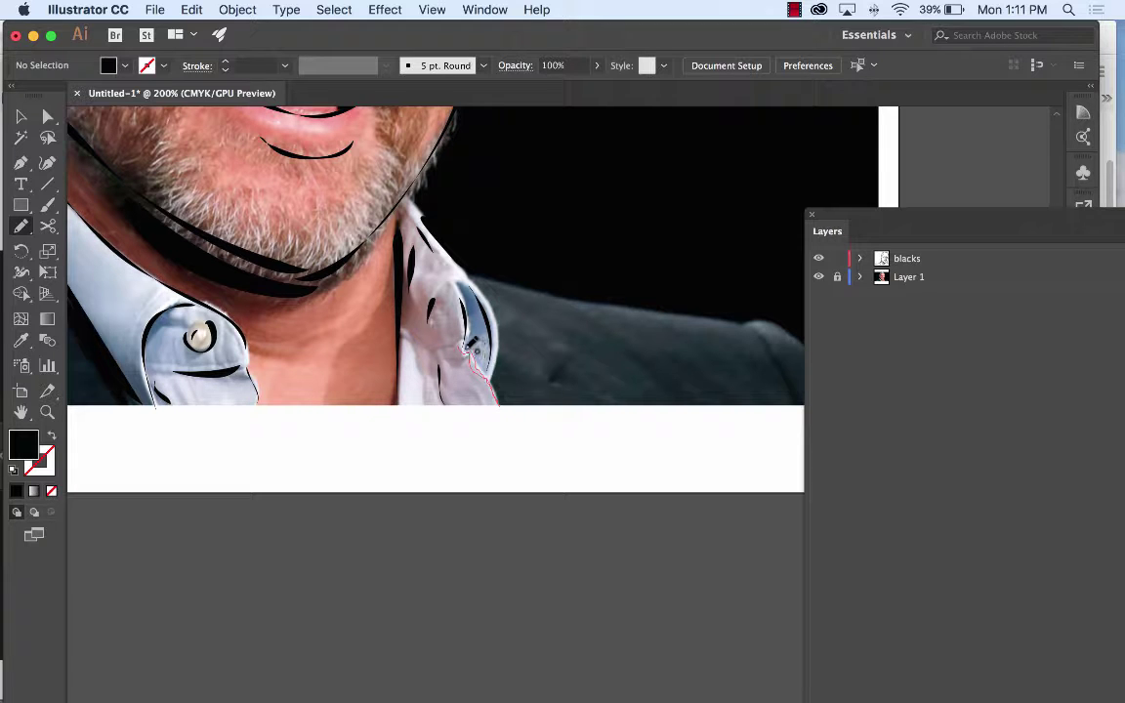
Draw black contours along the right-hand jacket shoulder and sleeve seam, a shape beside the collar, and creases on the lapel.
drag(558, 287, 463, 270)
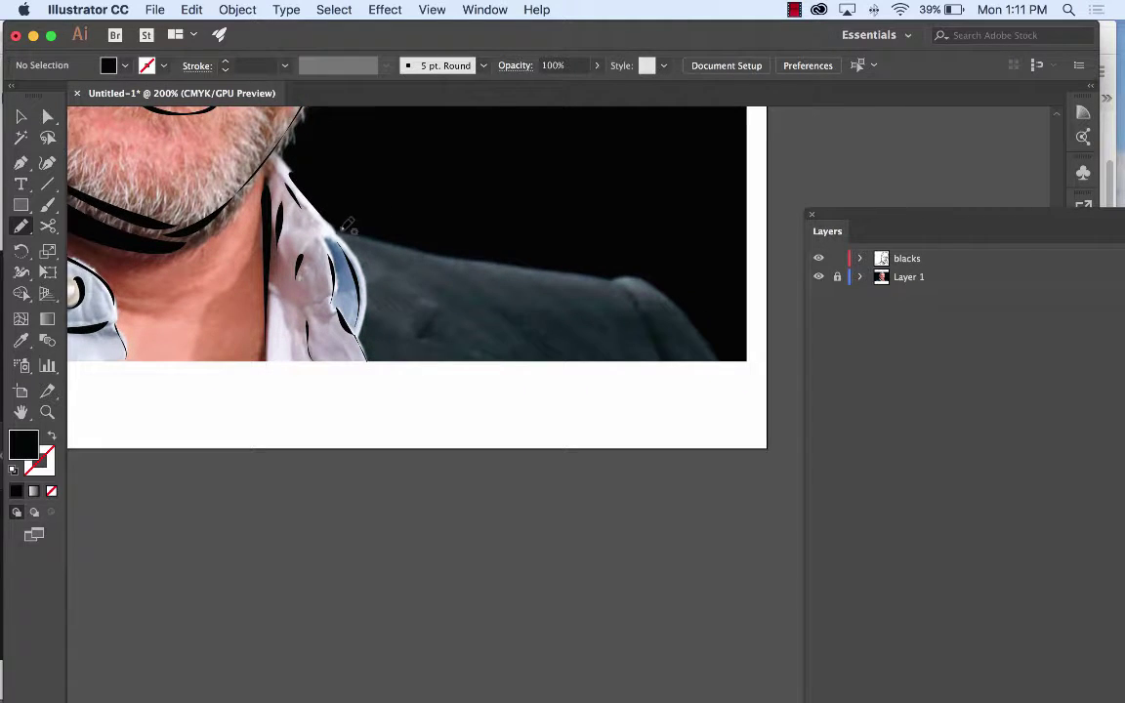
mouse_move(337, 231)
mouse_down()
mouse_move(593, 278)
mouse_move(508, 244)
mouse_move(303, 200)
mouse_up()
mouse_move(617, 277)
mouse_down()
mouse_move(683, 301)
mouse_move(721, 349)
mouse_up()
drag(653, 280, 650, 281)
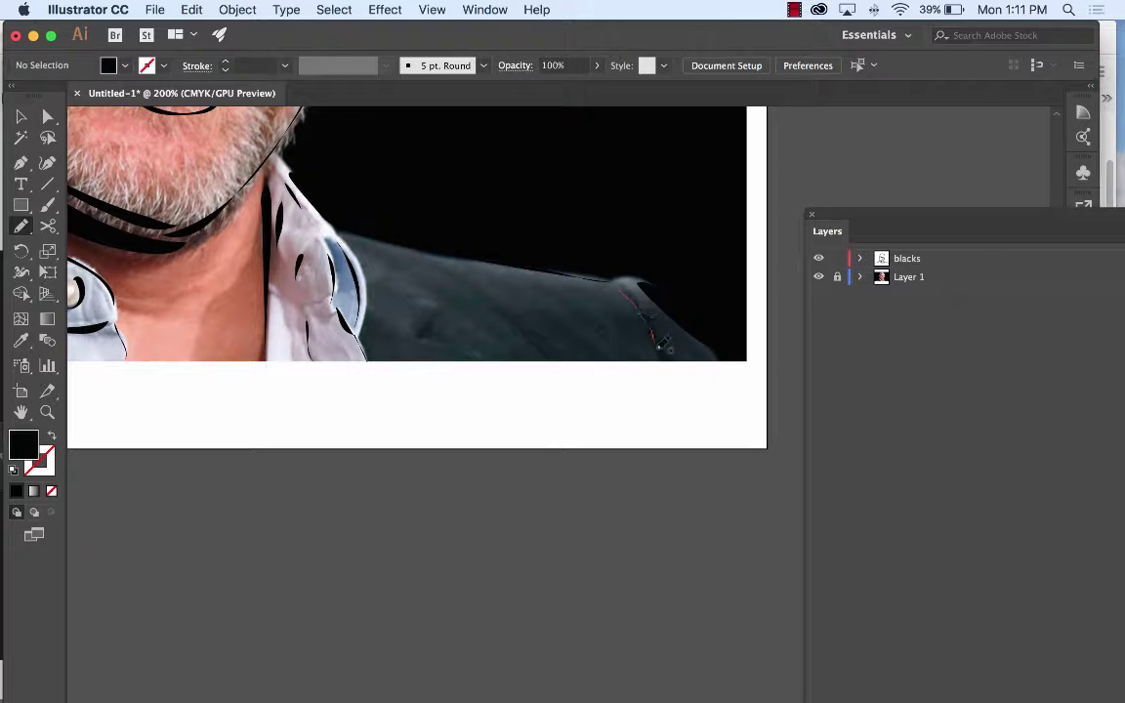
mouse_move(433, 318)
mouse_down()
mouse_move(477, 353)
mouse_move(430, 326)
mouse_move(461, 314)
mouse_move(420, 322)
mouse_move(399, 271)
mouse_up()
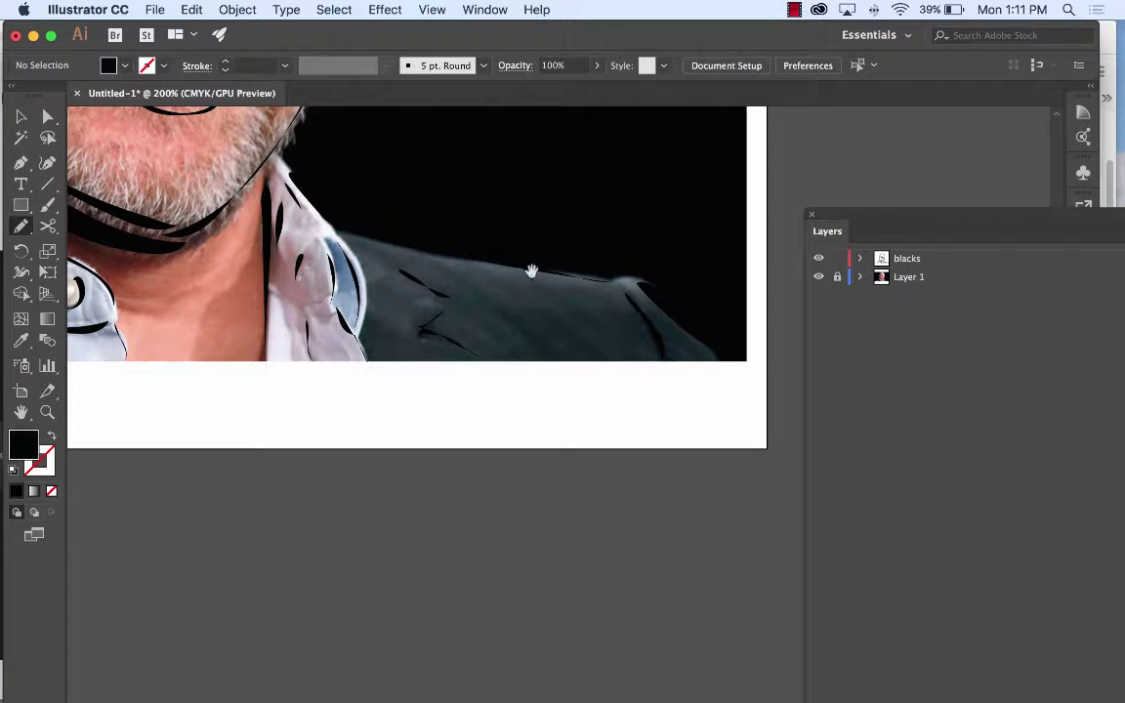
Draw tapered black shapes along the right-hand temple hairline and along the left-hand jaw from below the ear.
drag(532, 271, 739, 358)
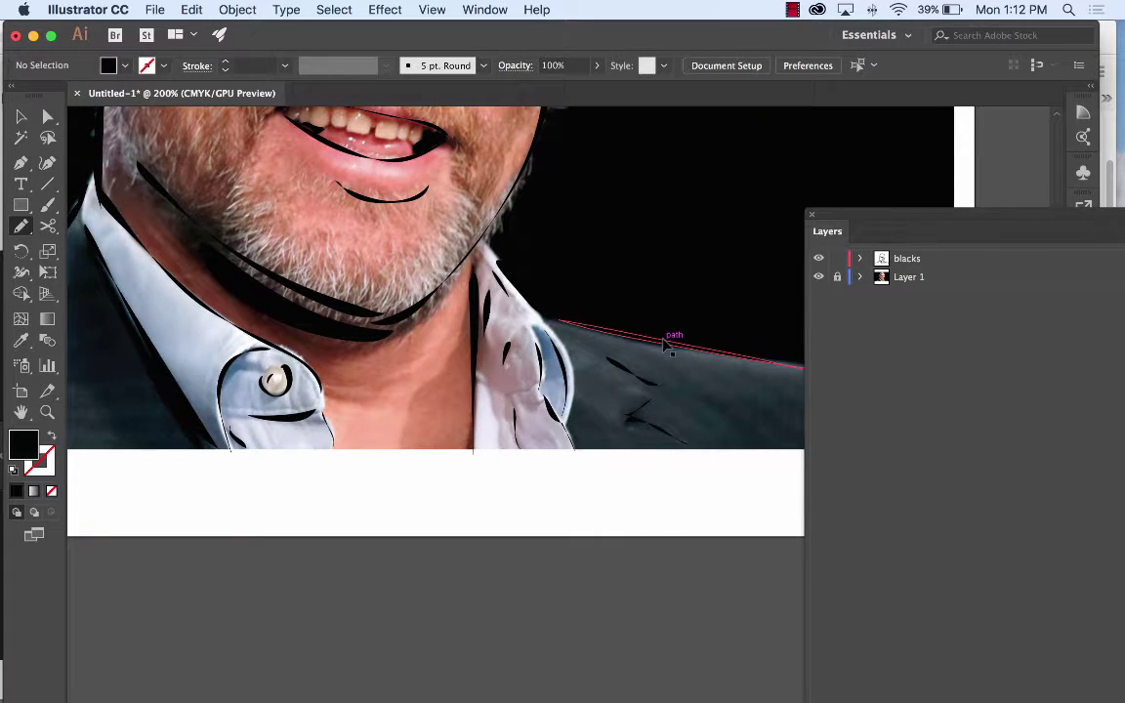
key(super+minus)
key(super+minus)
key(super+minus)
key(super+minus)
key(super+plus)
key(super+plus)
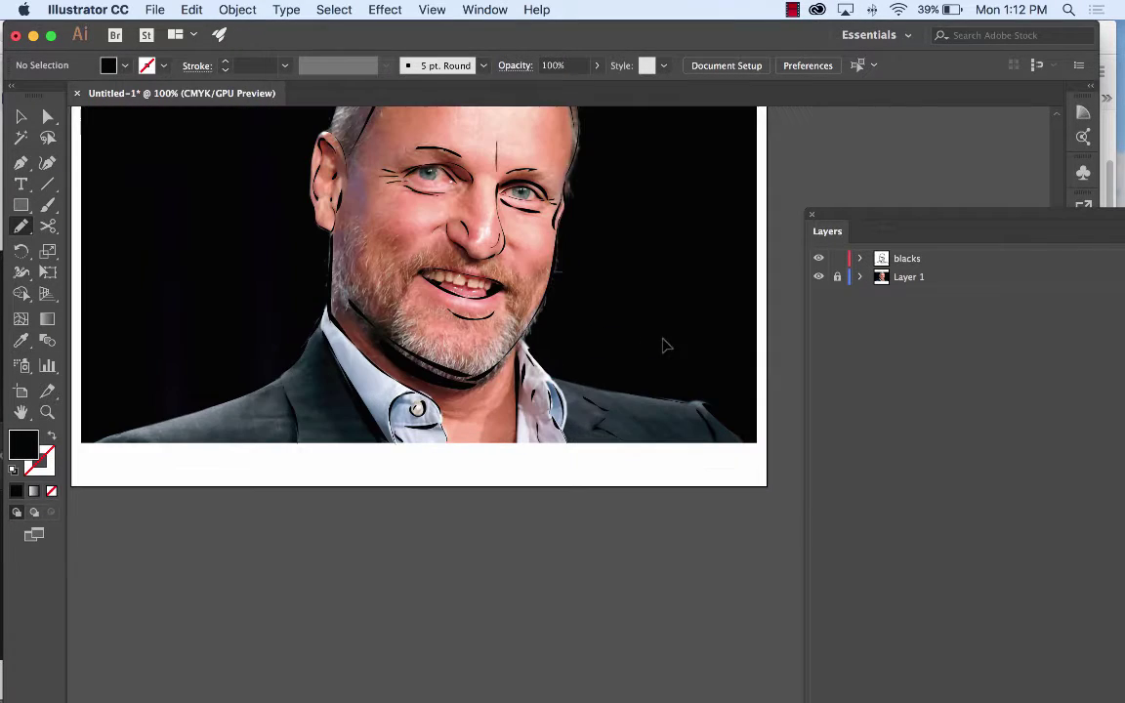
scroll(476, 426, up, 3)
scroll(476, 426, down, 3)
scroll(475, 426, right, 3)
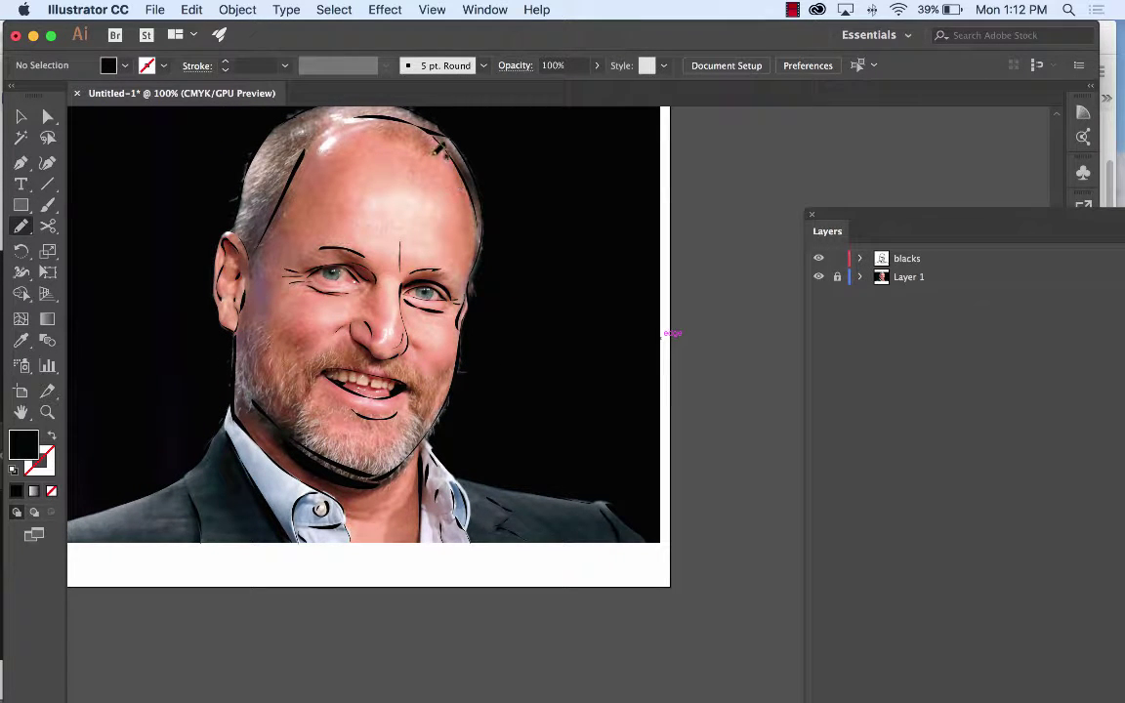
drag(440, 136, 480, 242)
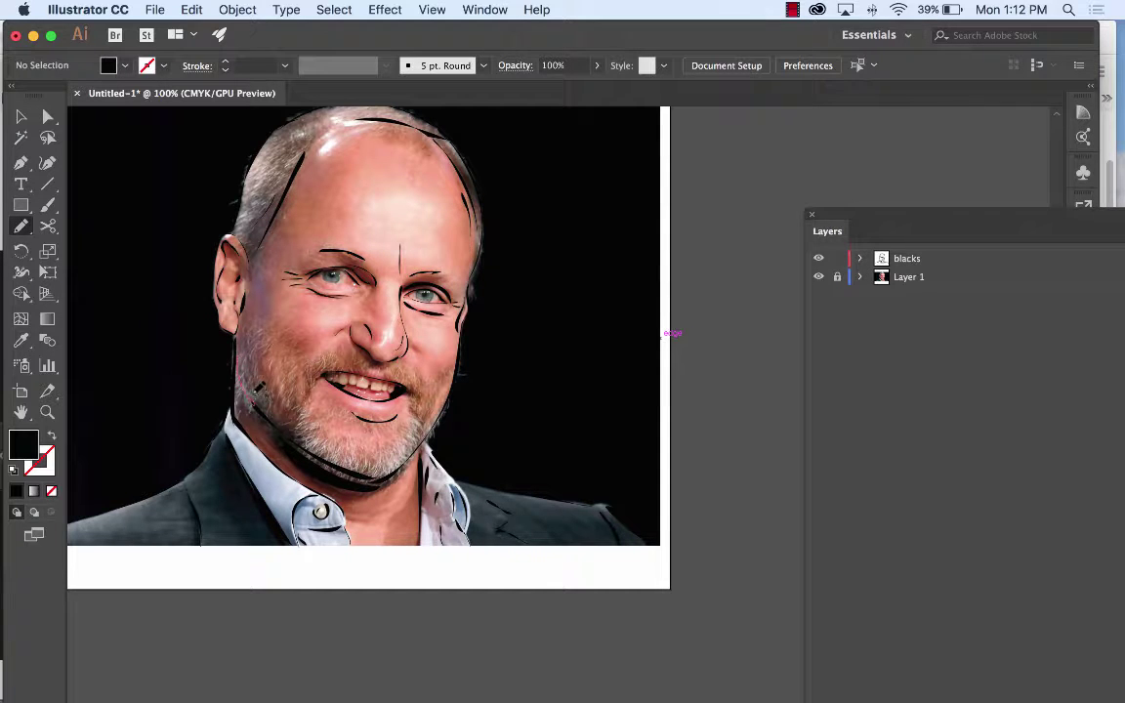
drag(246, 357, 238, 335)
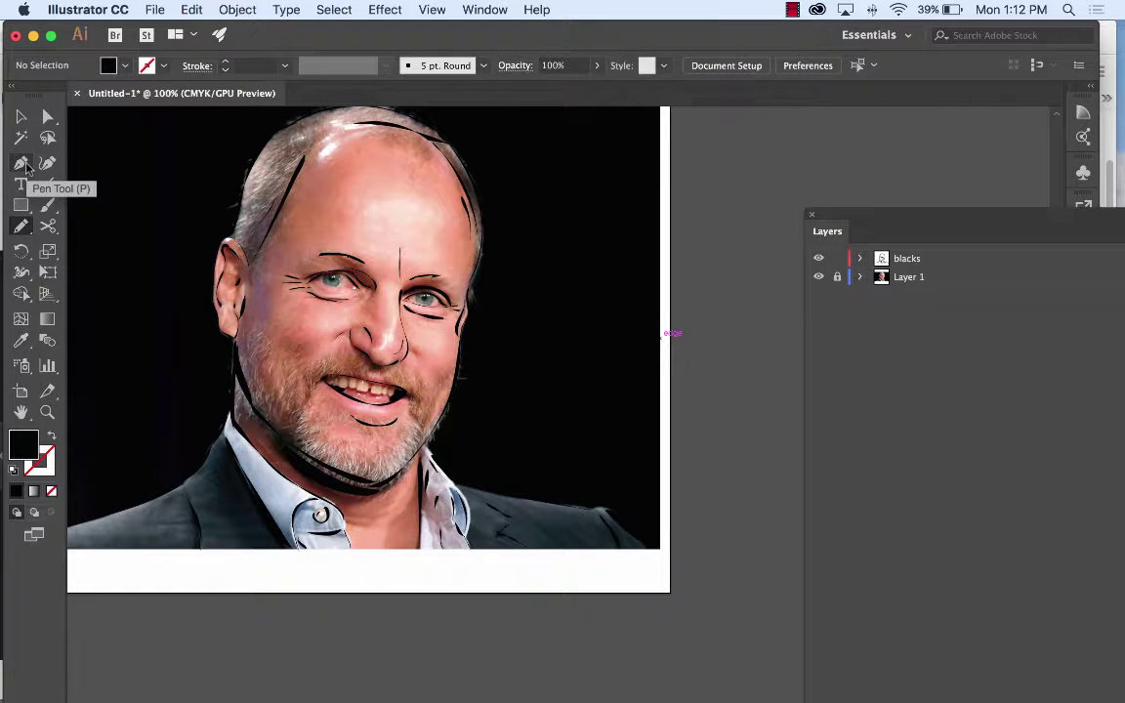
Compare the black line art with and without the photo by toggling the visibility of Layer 1.
click(23, 164)
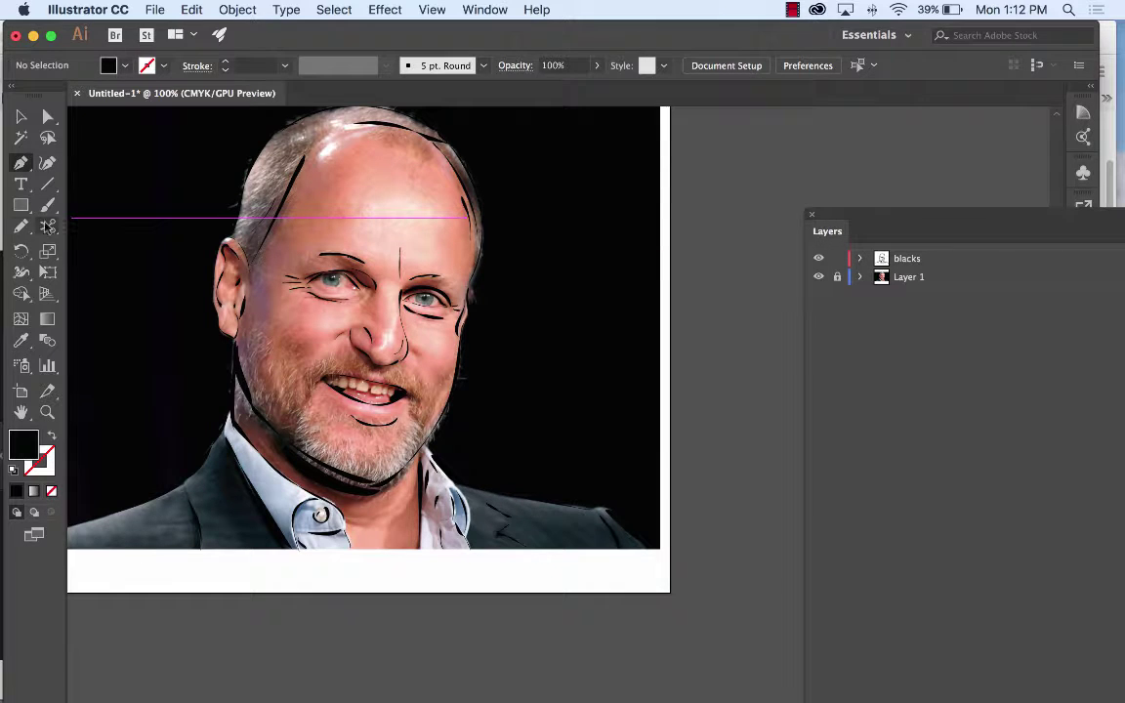
click(20, 226)
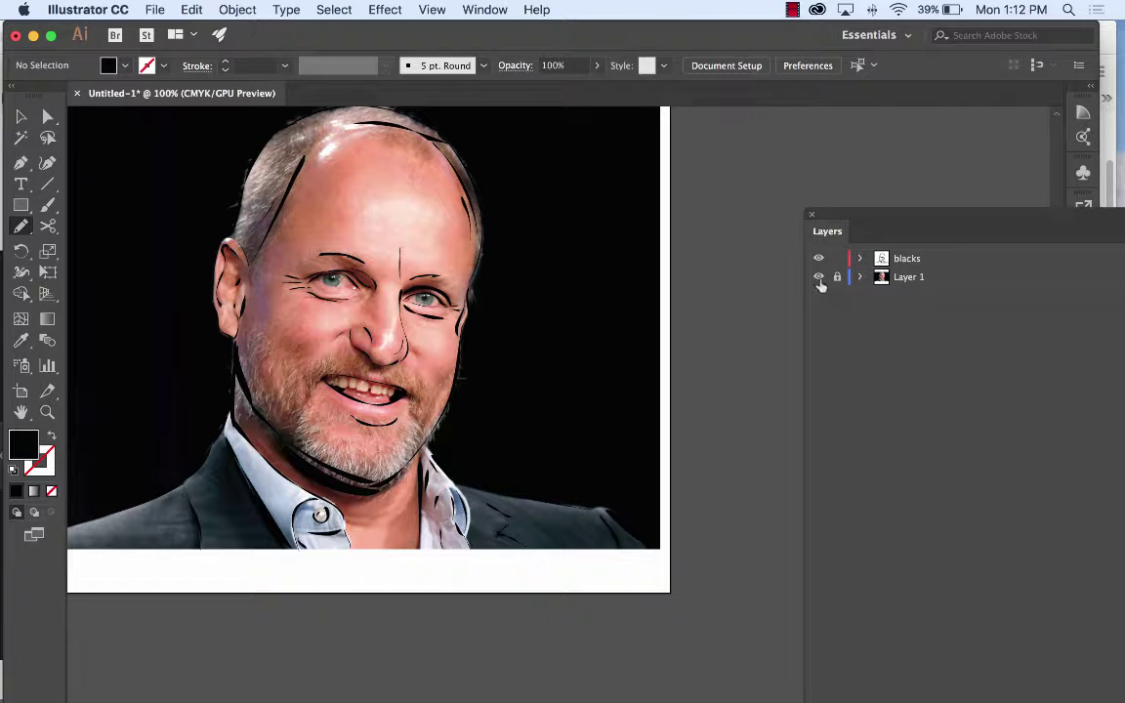
click(818, 277)
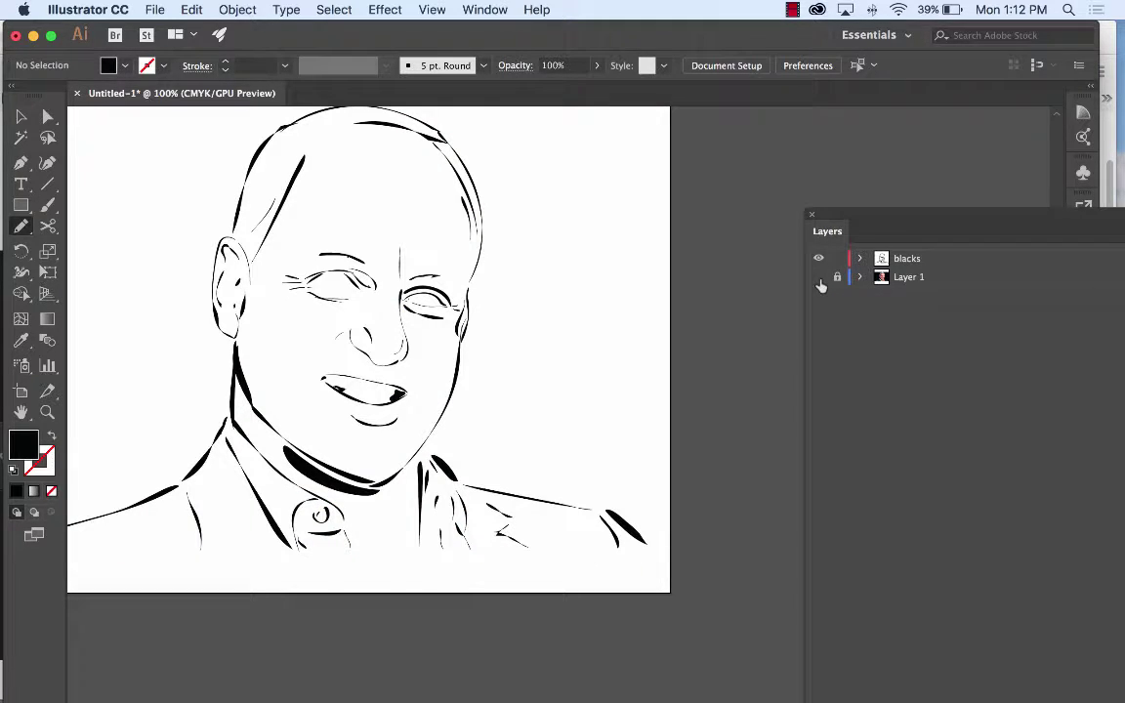
click(818, 277)
click(818, 278)
click(818, 278)
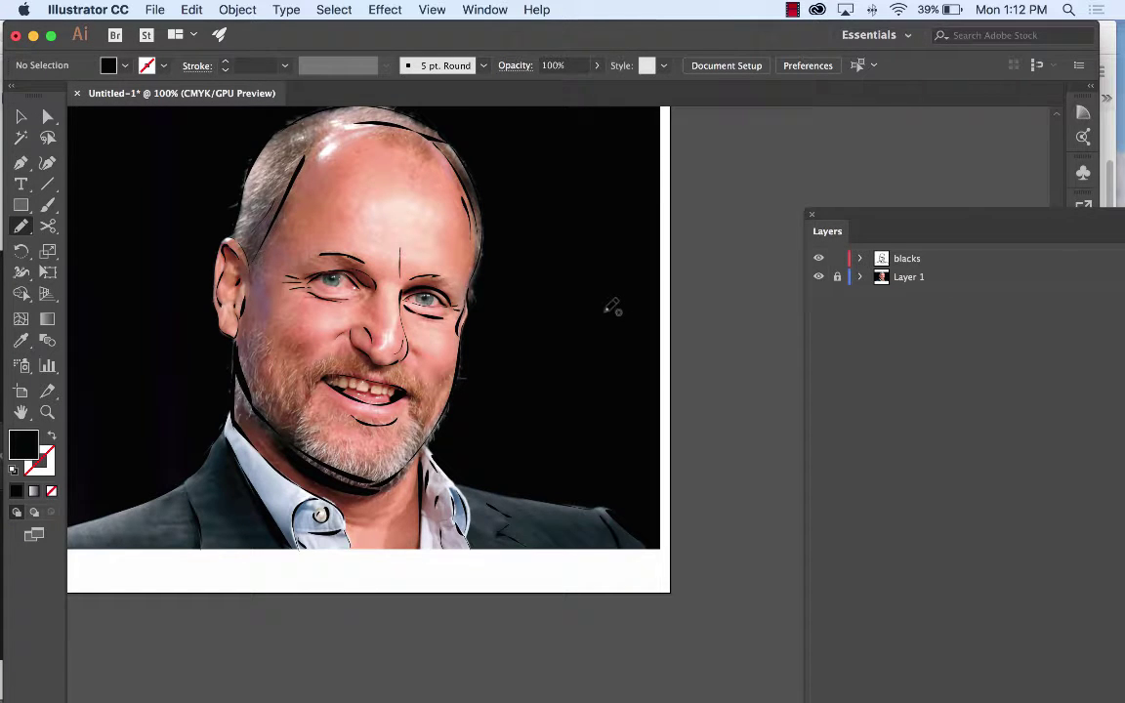
Draw thin black creases beside the left-hand nostril and under both eyes, and darken the left-hand eye's inner corner.
key(super+equal)
key(super+equal)
key(super+equal)
drag(342, 228, 503, 337)
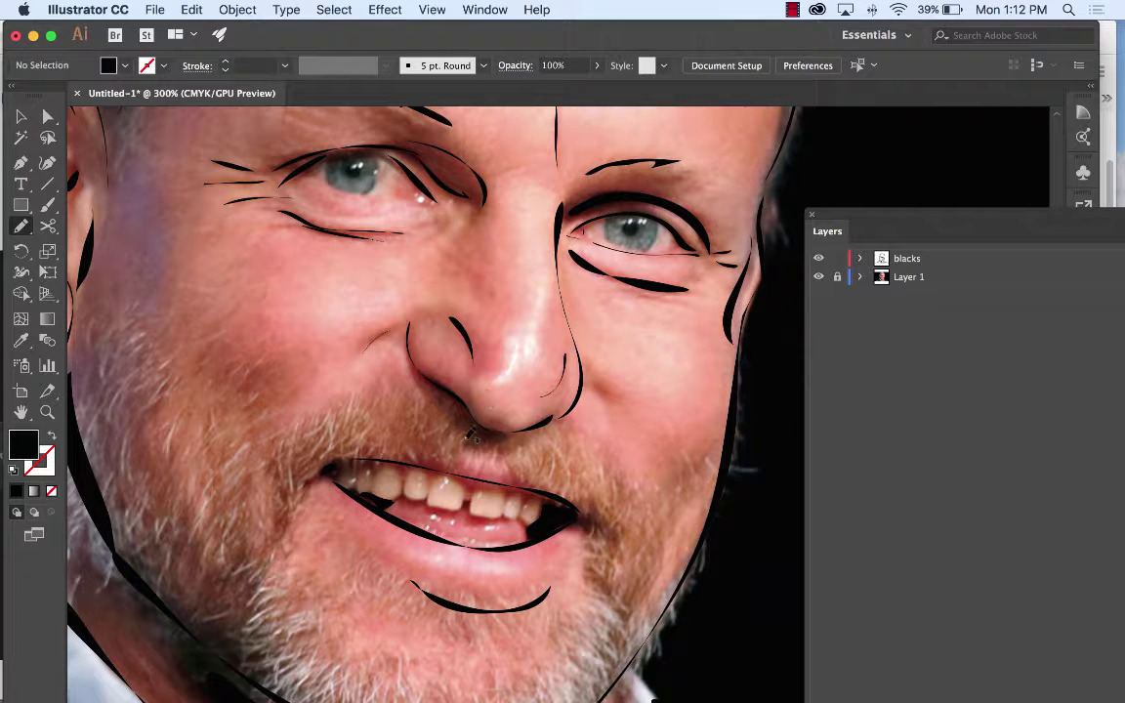
drag(414, 251, 388, 295)
mouse_move(387, 246)
mouse_down()
mouse_move(314, 221)
mouse_move(285, 224)
mouse_up()
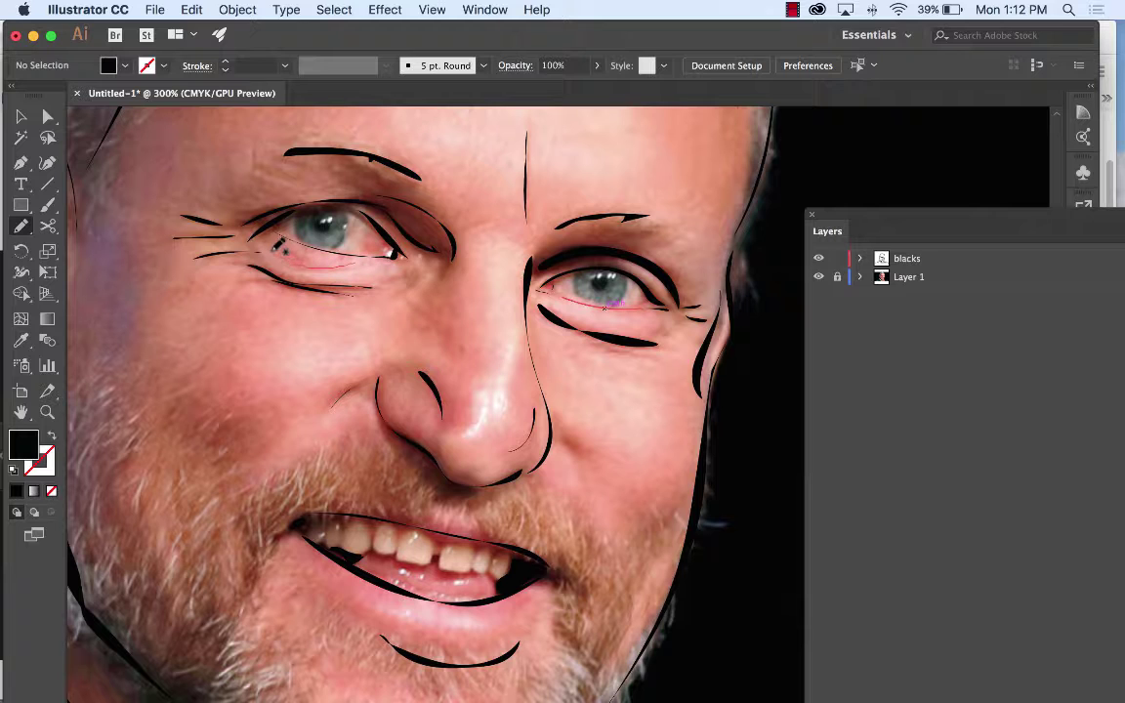
mouse_move(265, 248)
mouse_down()
mouse_move(339, 265)
mouse_move(366, 259)
mouse_up()
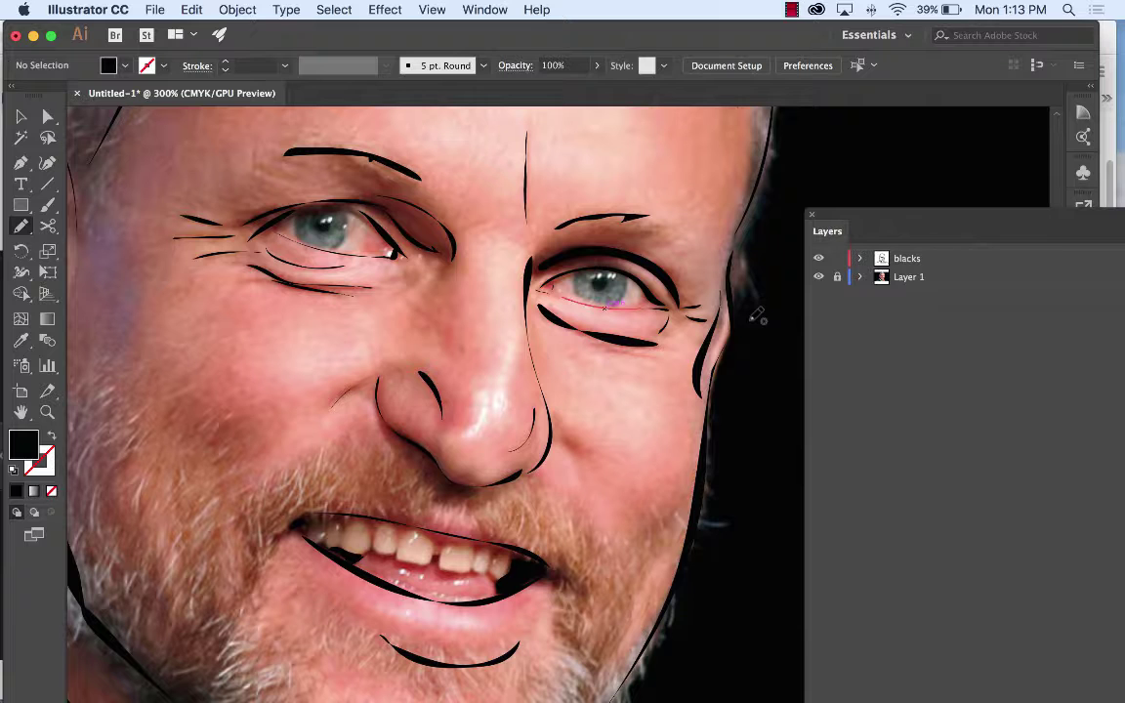
Examine the line art alone at 100% with Layer 1 hidden, and the photo alone with the blacks layer hidden.
scroll(752, 317, up, 10)
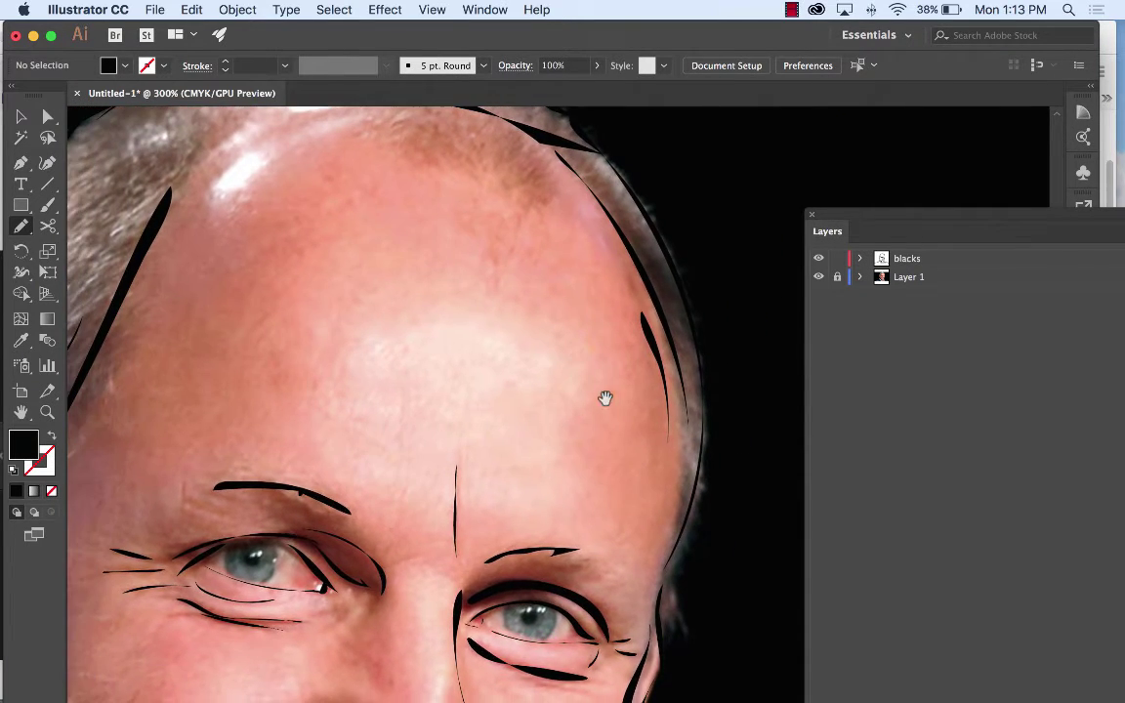
scroll(536, 509, down, 2)
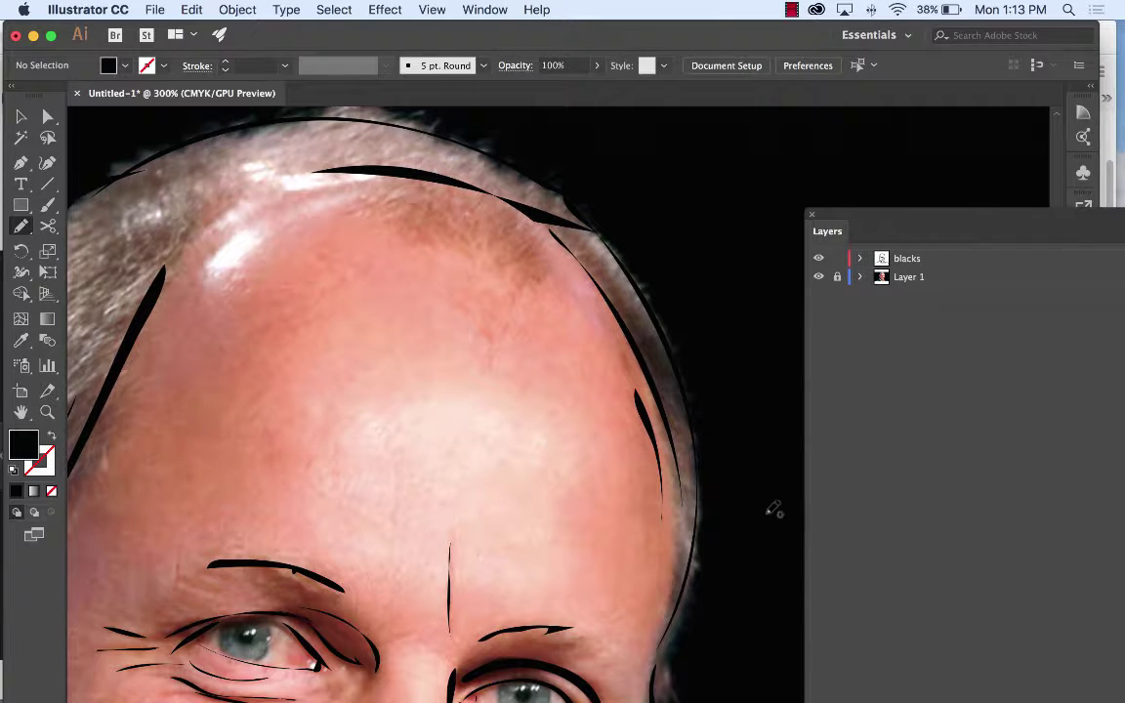
click(818, 282)
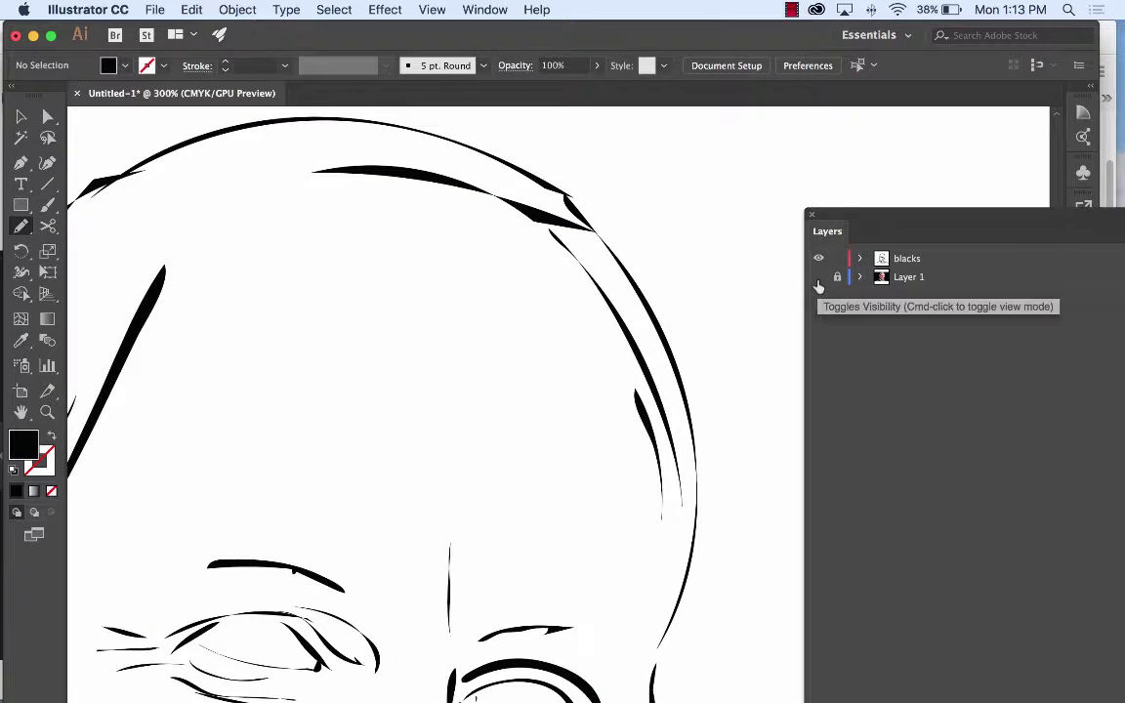
key(super+1)
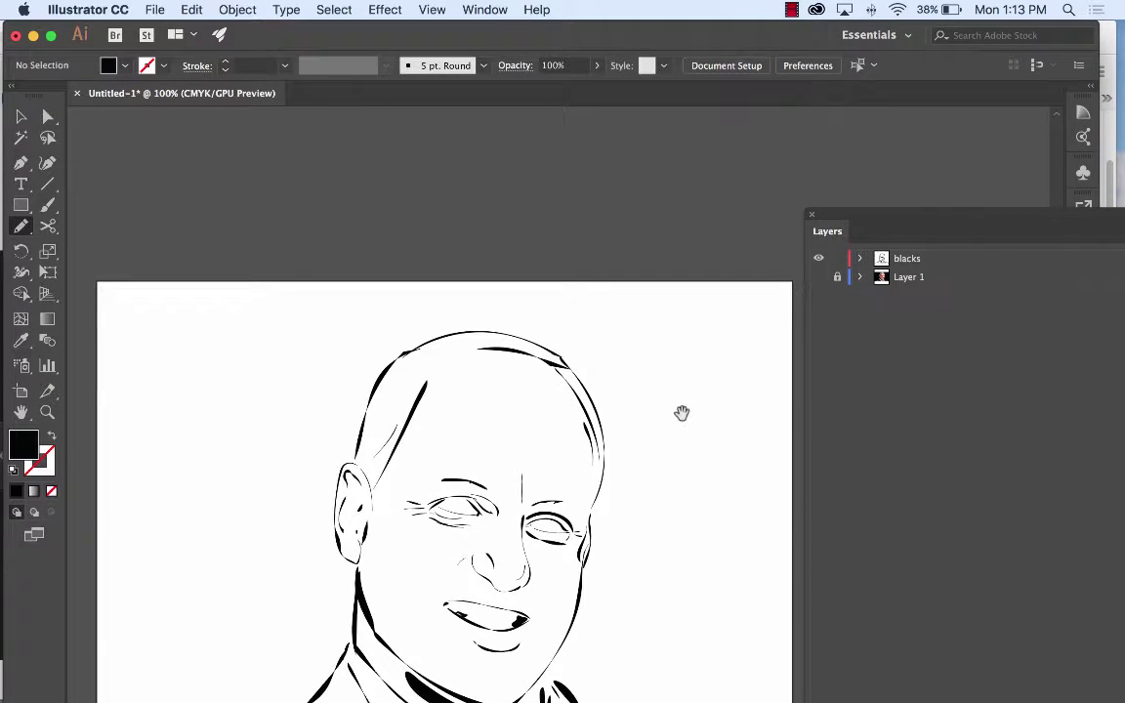
drag(681, 409, 644, 233)
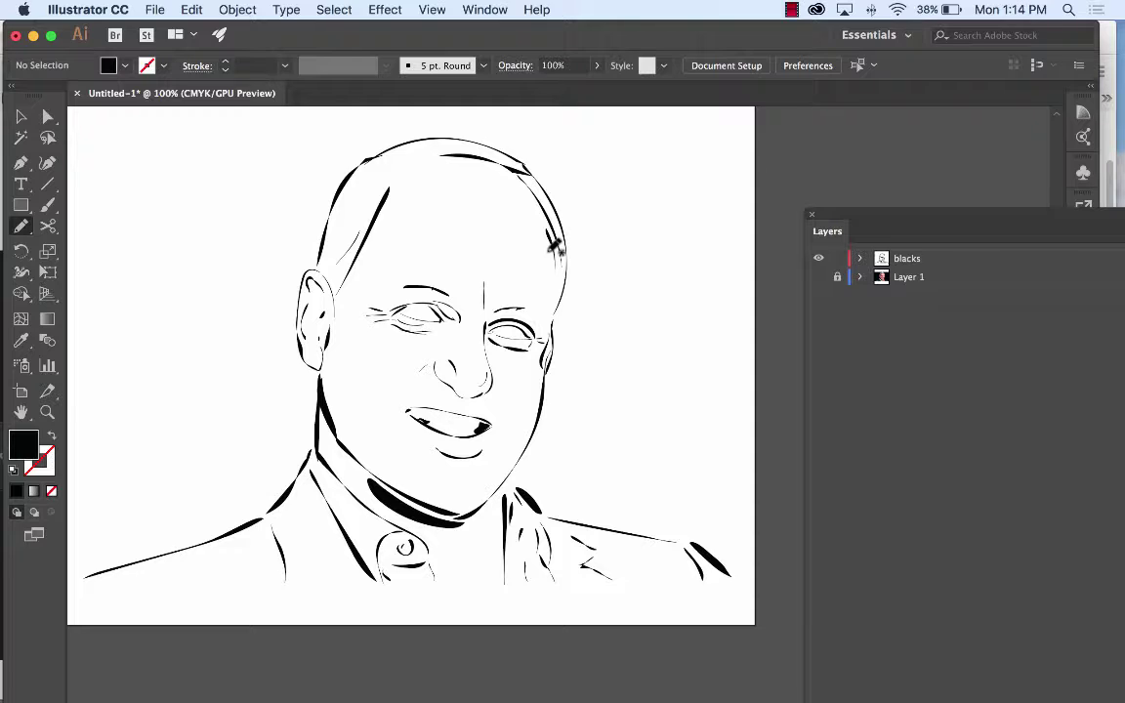
click(820, 277)
click(818, 258)
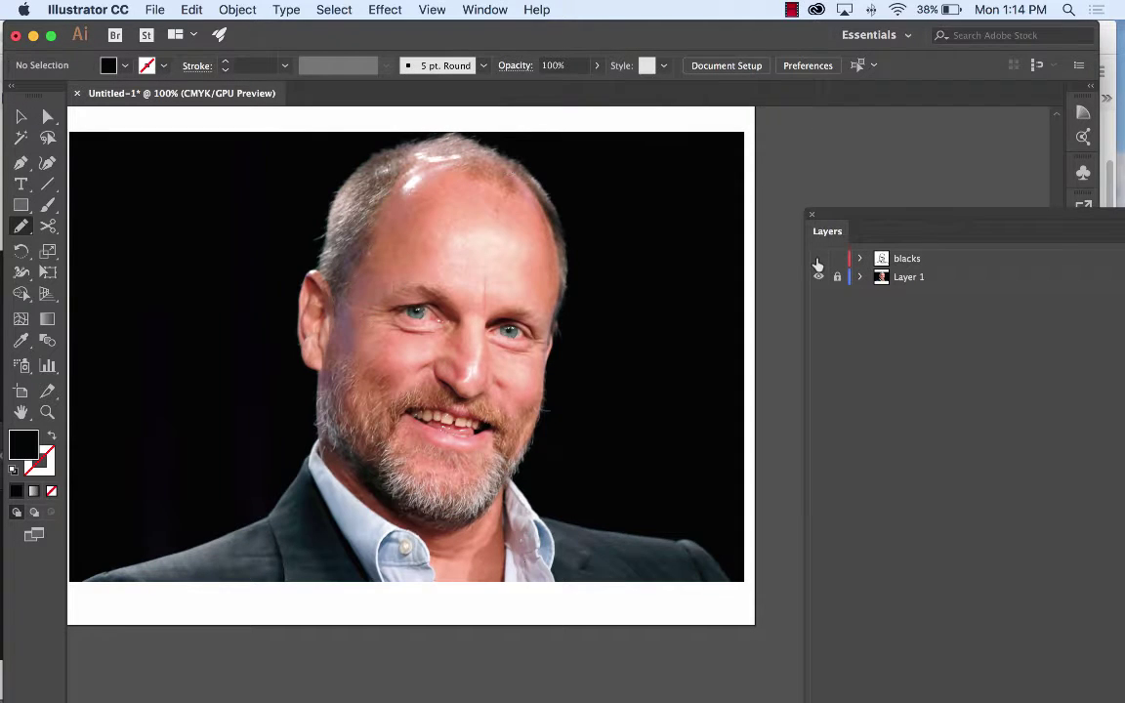
Show and lock the blacks layer, and add a new layer named color between it and Layer 1.
drag(909, 219, 779, 171)
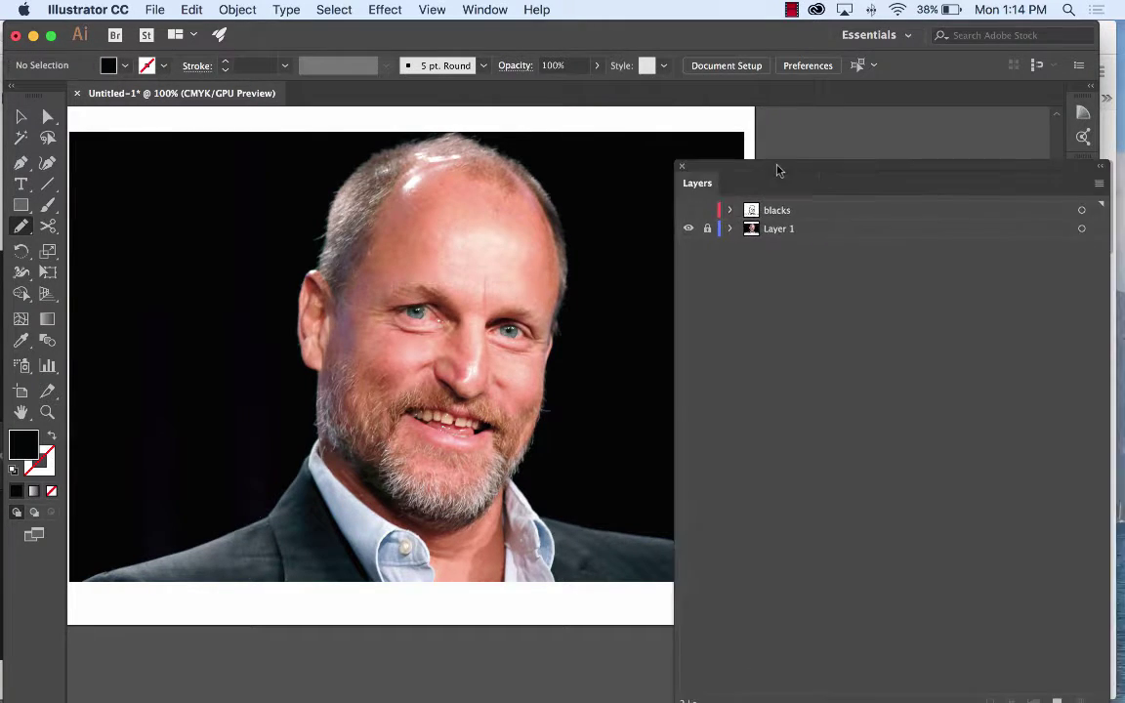
click(678, 208)
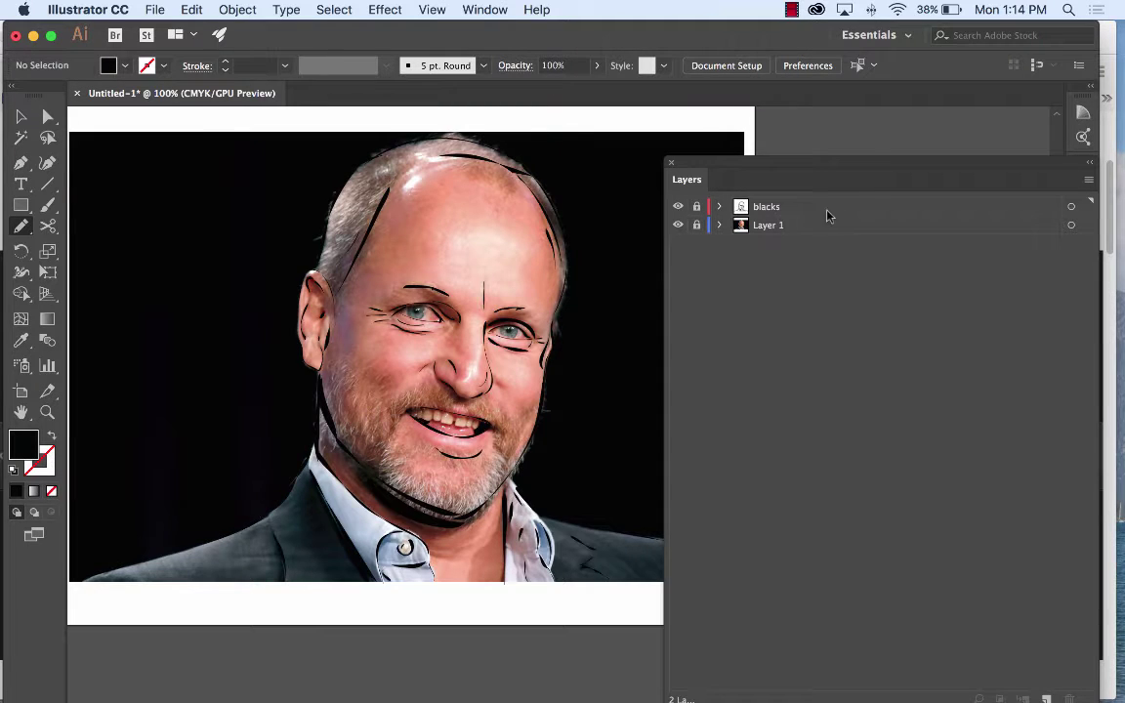
drag(846, 168, 833, 134)
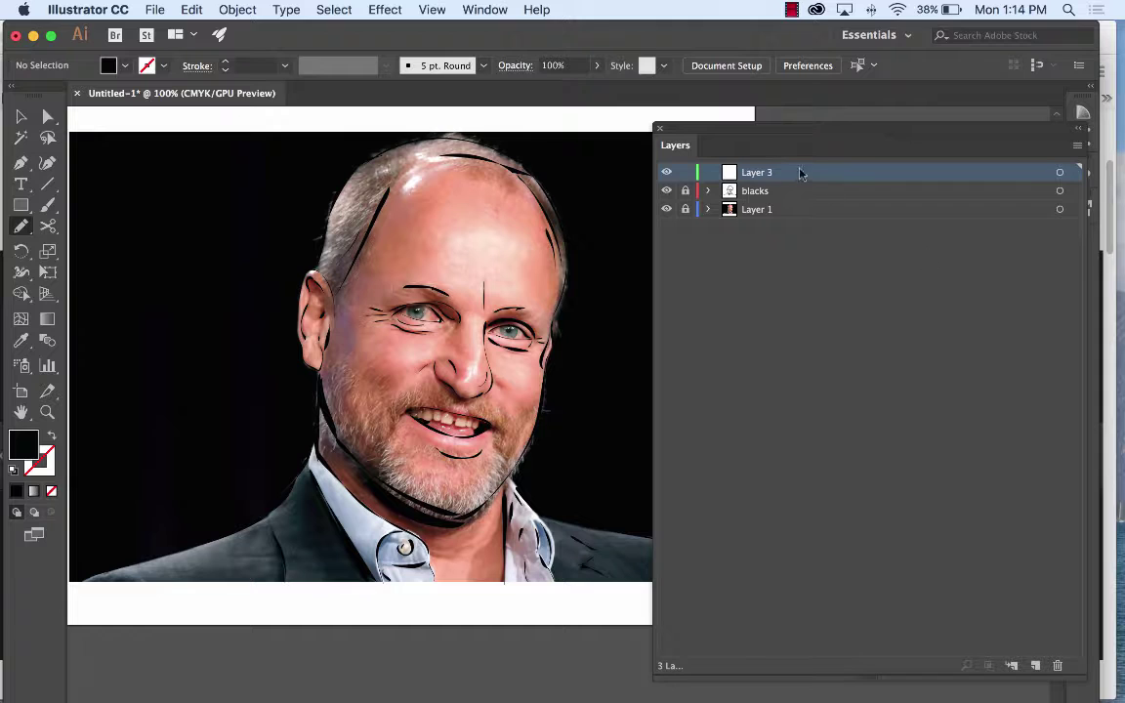
drag(800, 173, 799, 198)
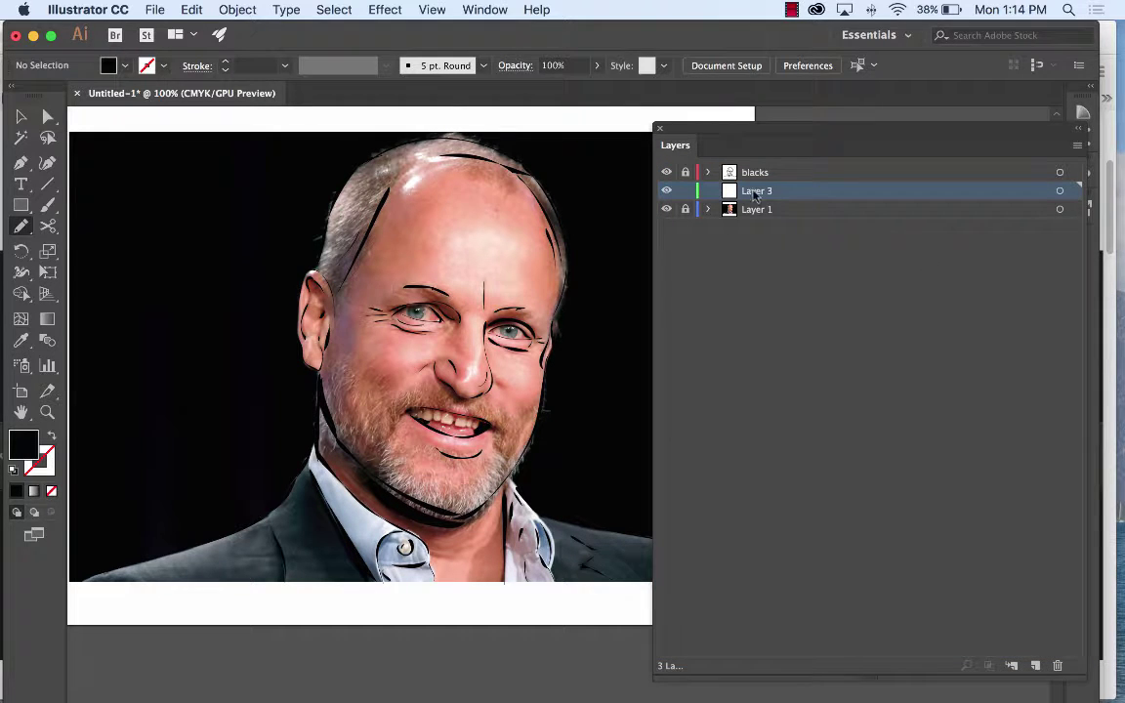
double_click(761, 191)
text(color)
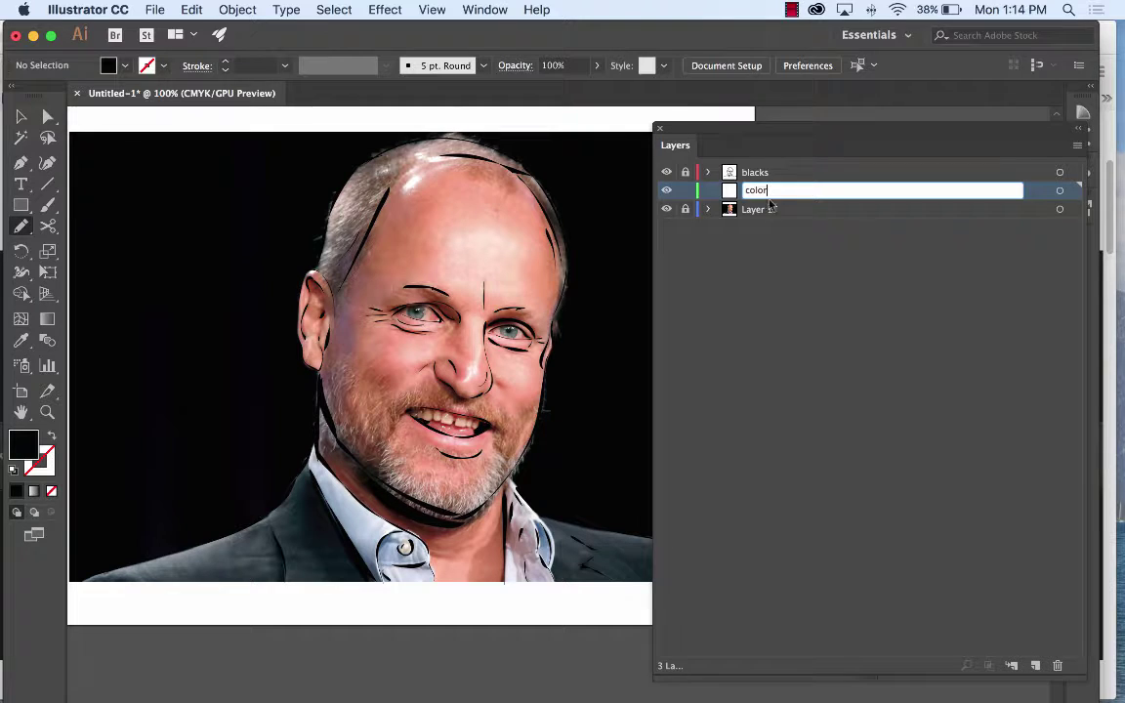
click(796, 257)
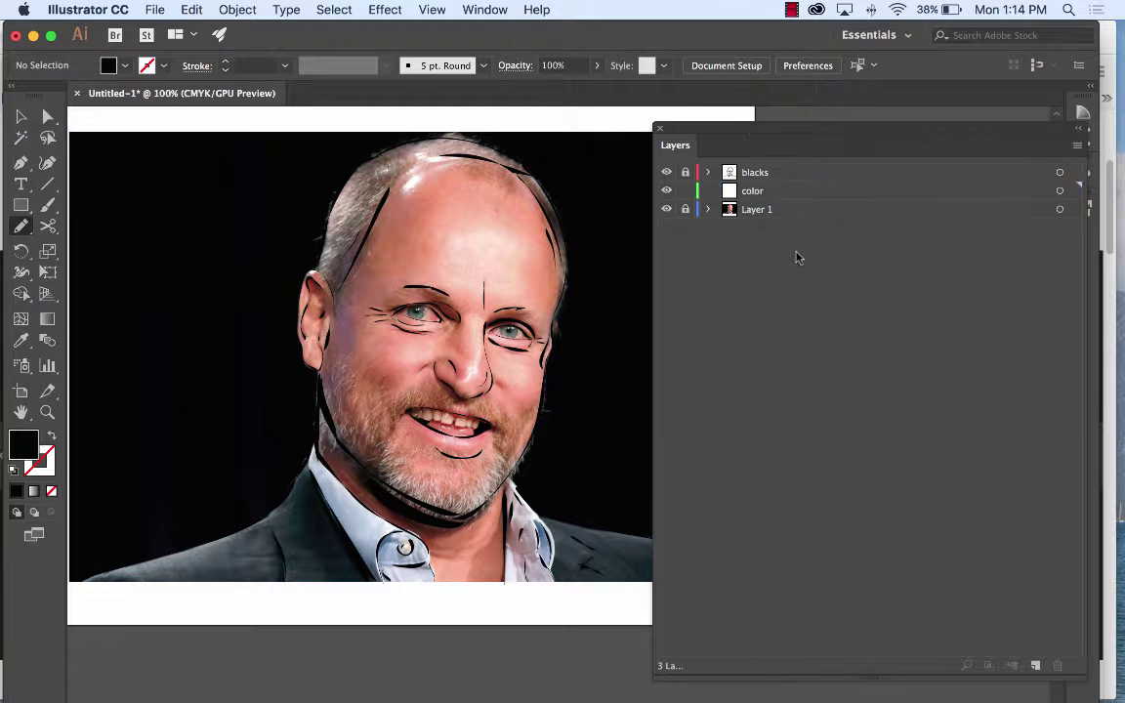
Draw a small black square on the color layer beside the artboard and duplicate it downward into a column of seven.
drag(749, 133, 769, 427)
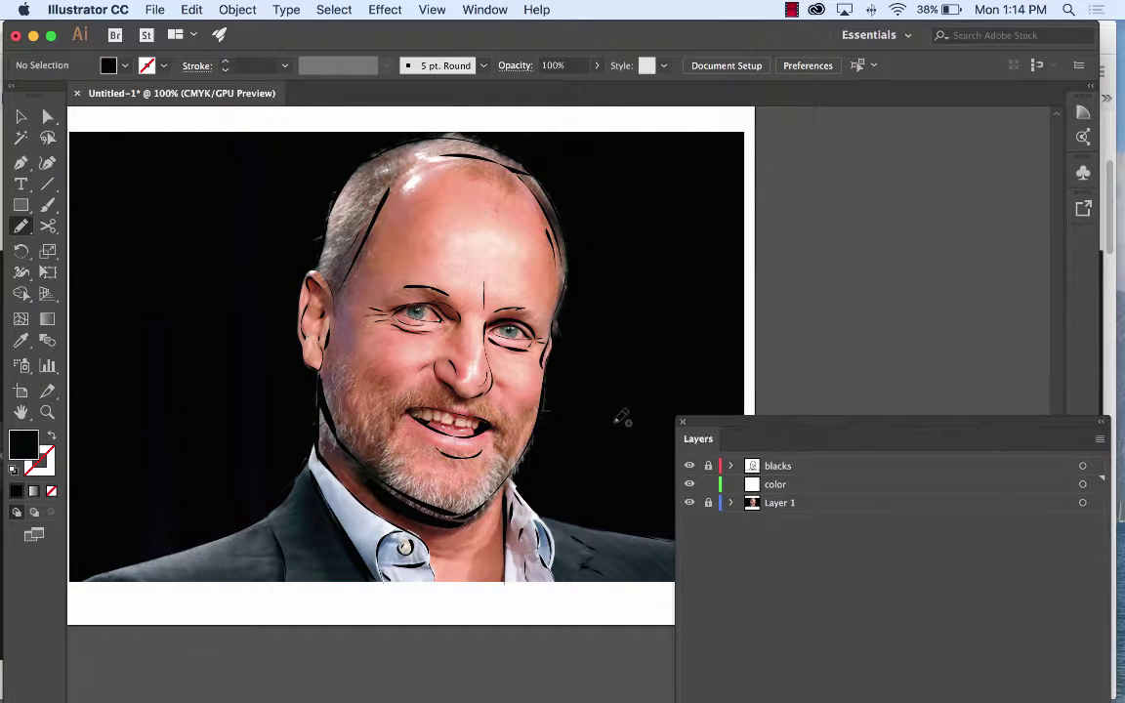
click(20, 205)
drag(802, 150, 841, 188)
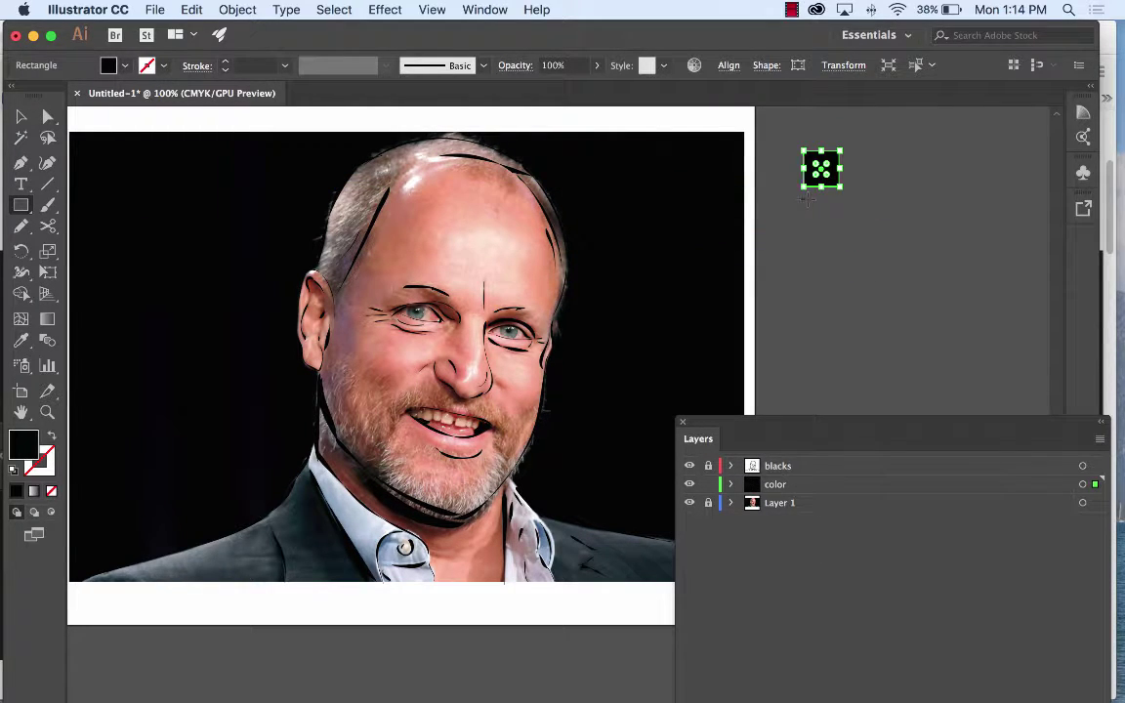
key(v)
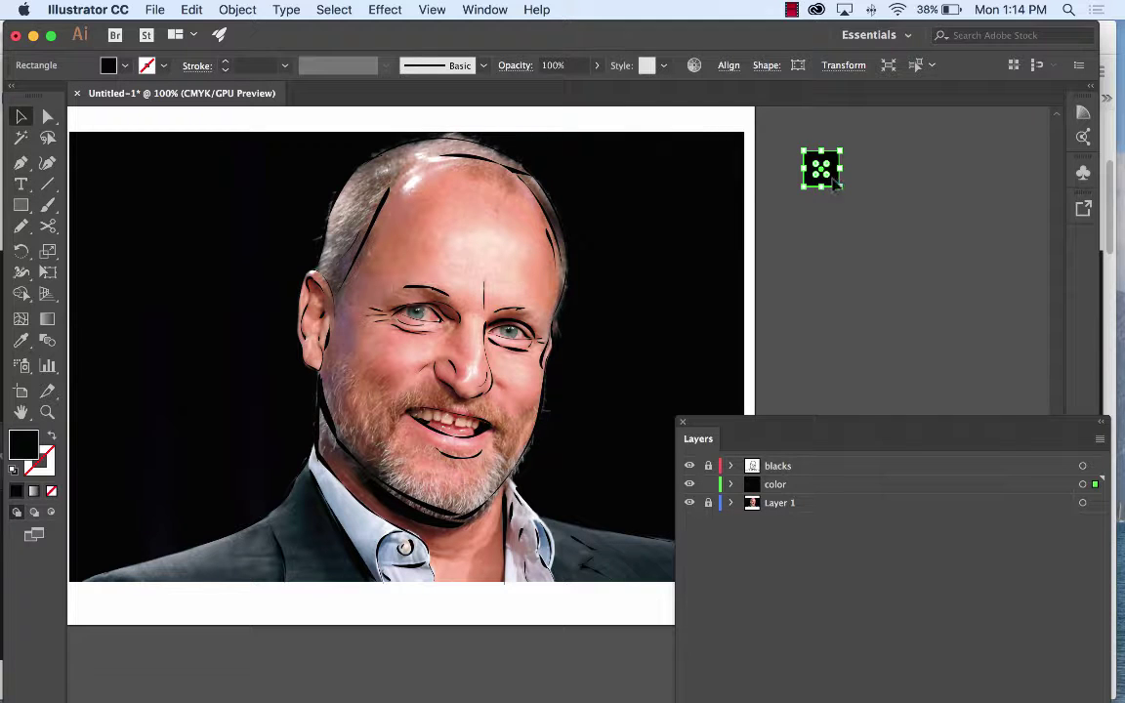
drag(833, 183, 854, 511)
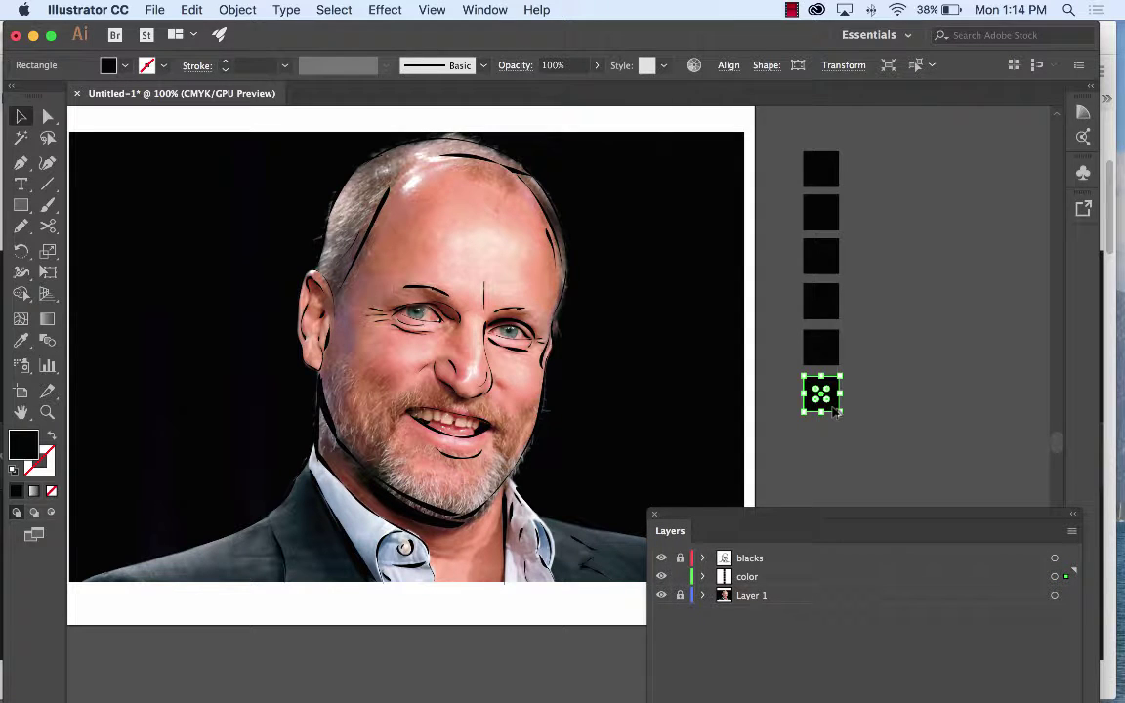
drag(836, 411, 836, 455)
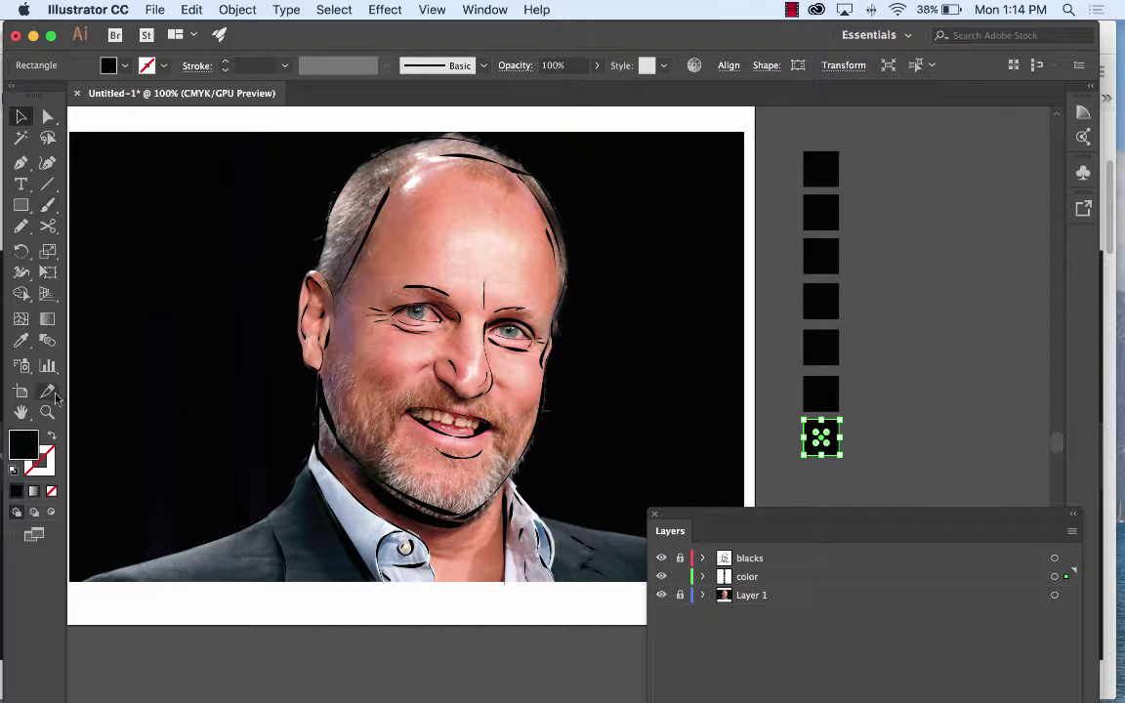
Recolour the two lowest squares with a medium pink and a pale pink skin tone sampled from the photo's face.
click(24, 343)
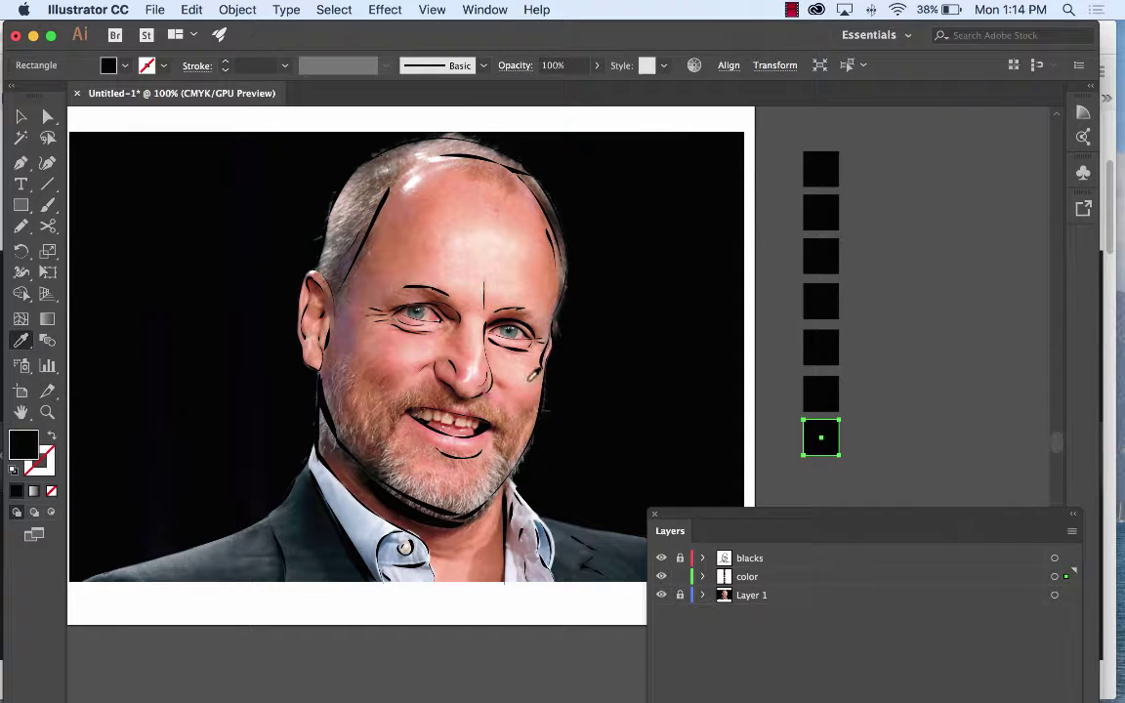
click(525, 385)
key(v)
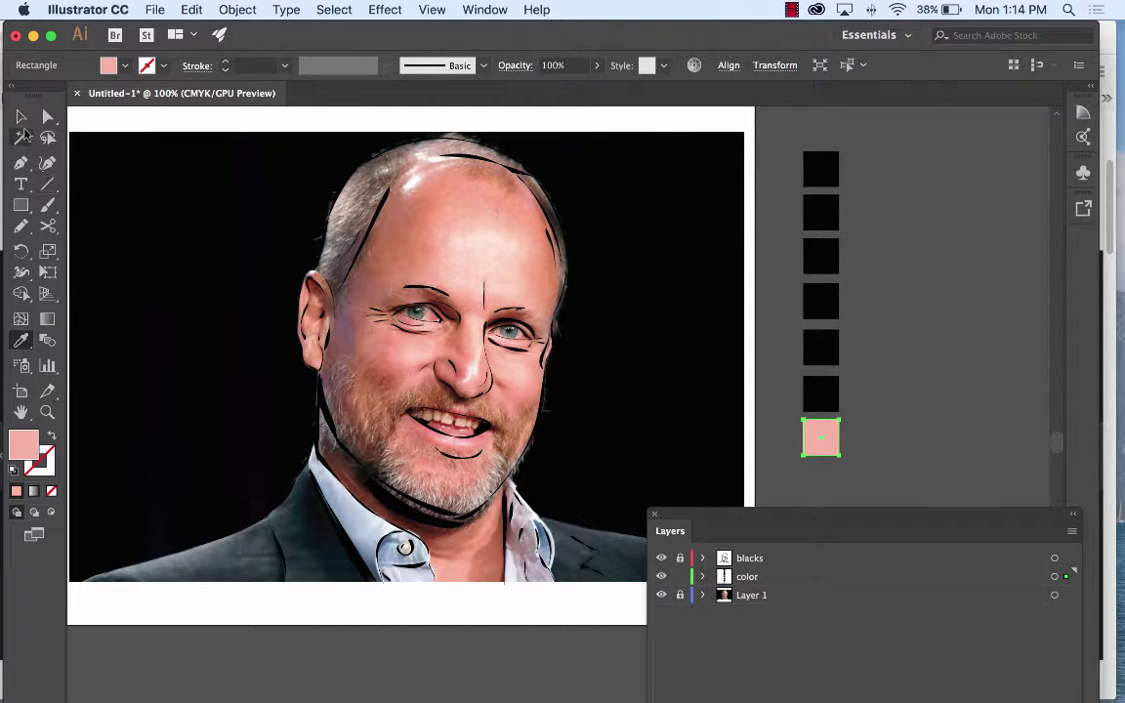
click(823, 395)
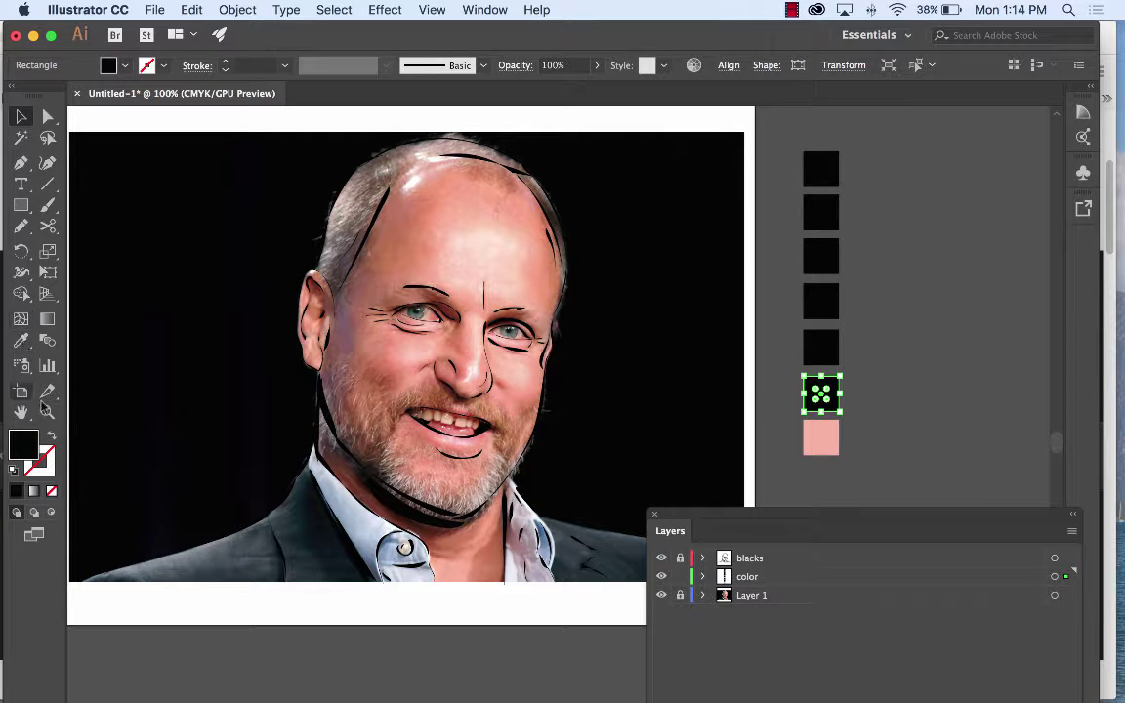
key(i)
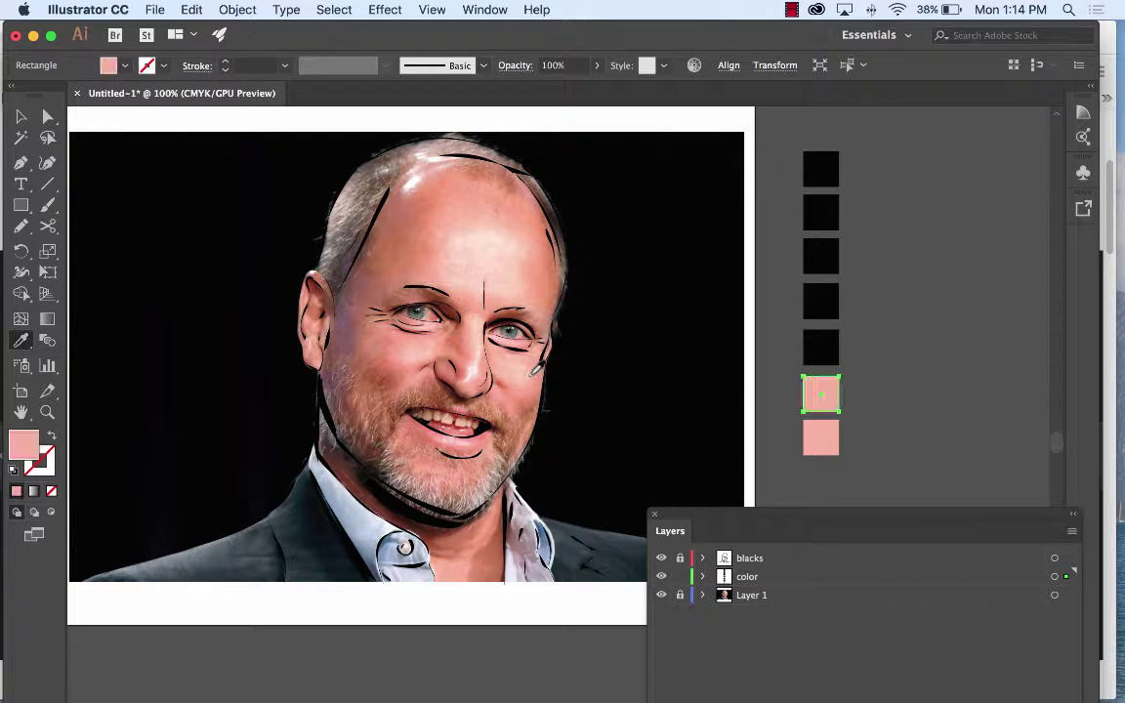
click(479, 338)
click(520, 373)
click(524, 368)
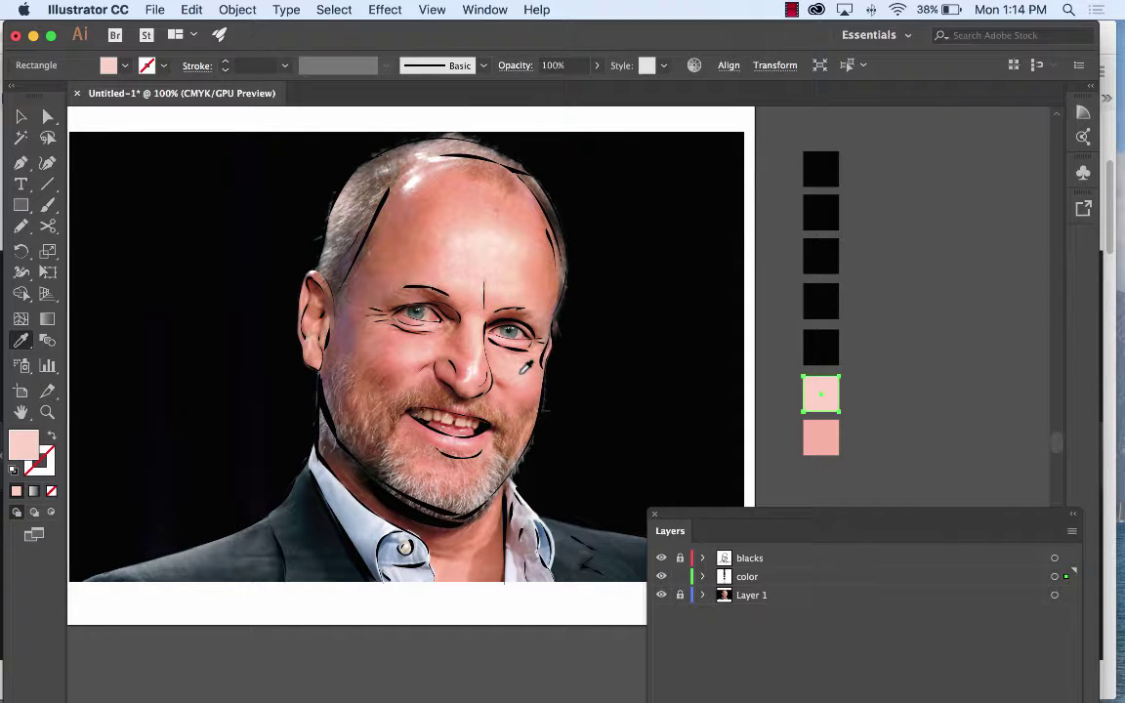
click(21, 116)
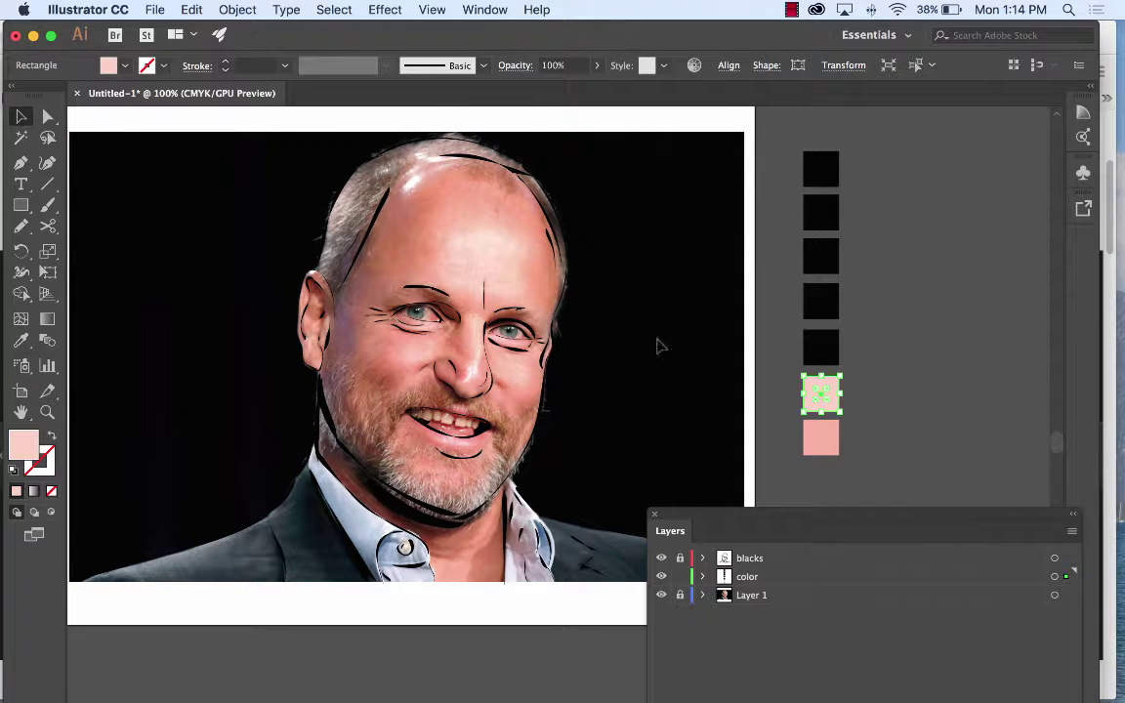
Recolour the fifth square from the top with a reddish-brown skin tone sampled beside the nose.
click(828, 359)
key(i)
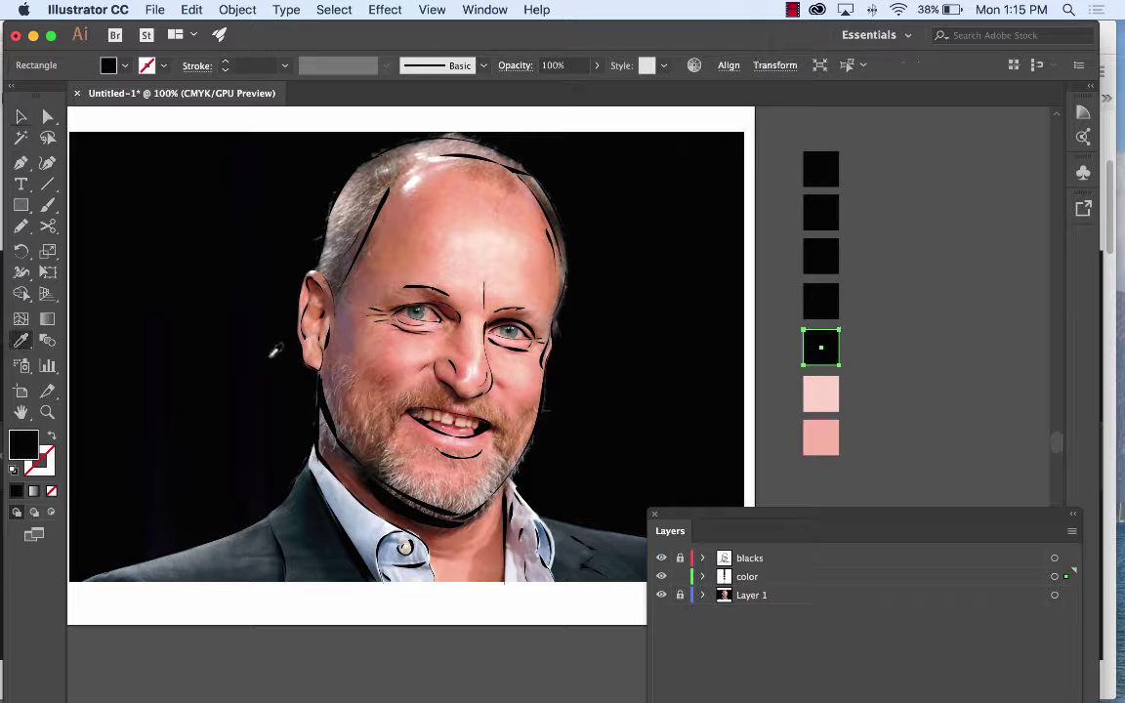
click(489, 359)
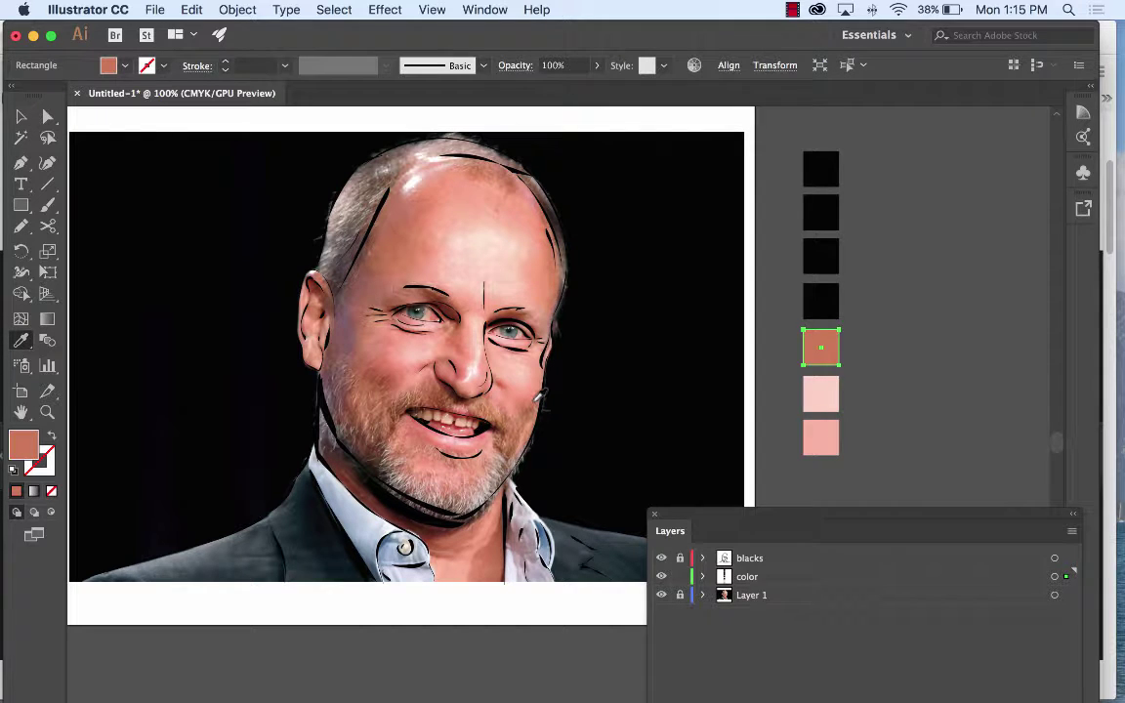
click(20, 116)
Recolour the fourth square from the top with a salmon-orange skin tone sampled from the upper forehead.
drag(772, 288, 826, 297)
key(i)
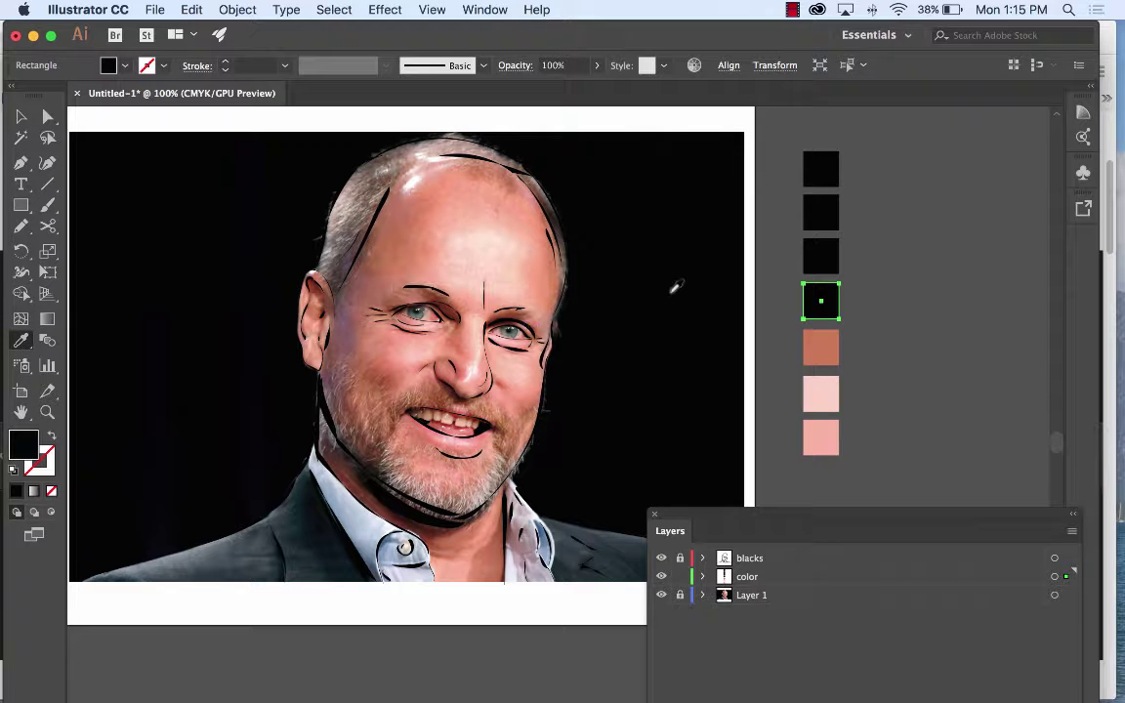
click(481, 240)
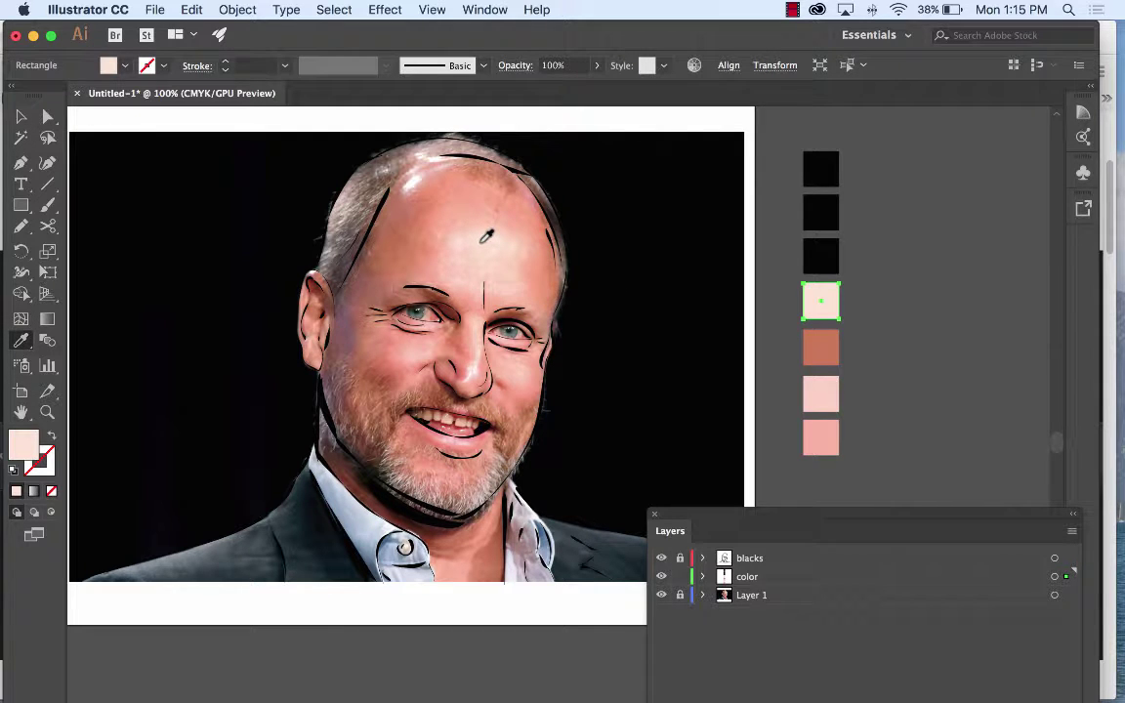
click(453, 170)
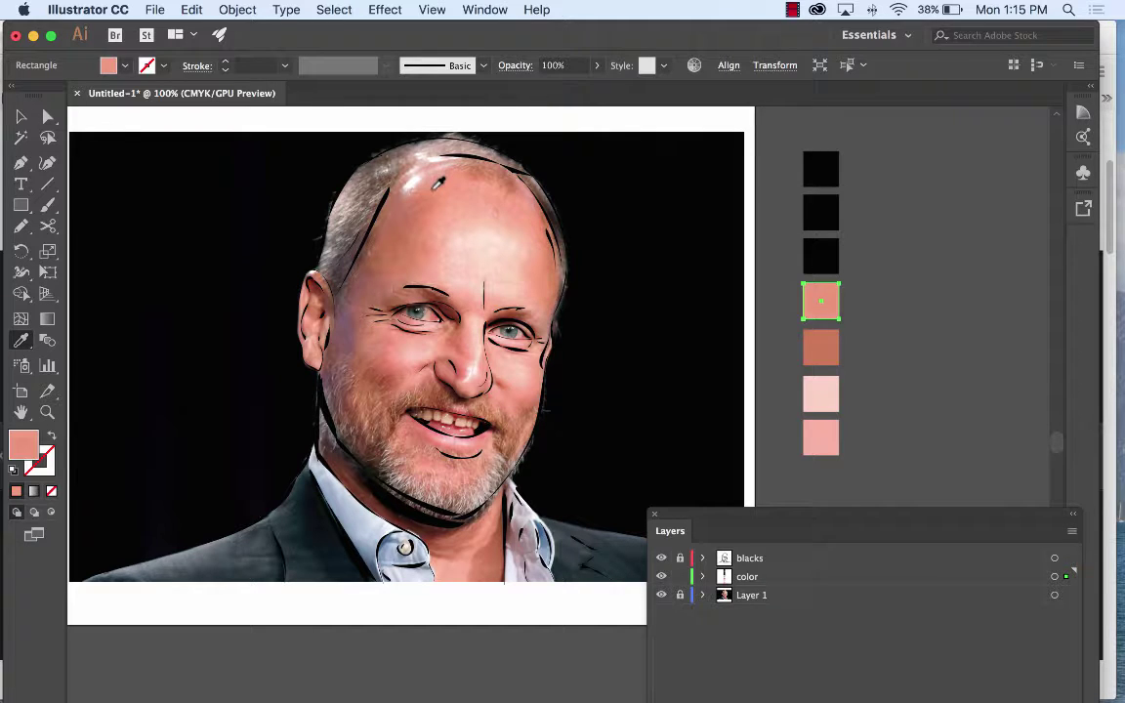
click(427, 195)
click(19, 116)
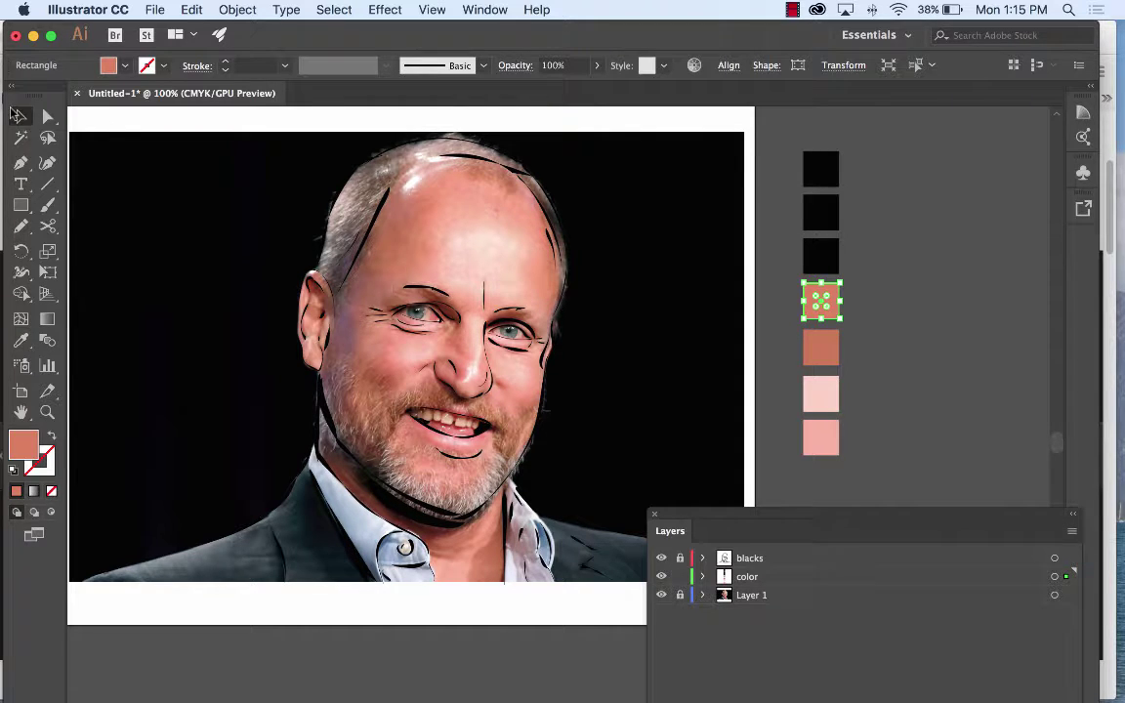
Recolour the third square from the top with a dark reddish brown sampled from the beard beside the mouth.
click(825, 256)
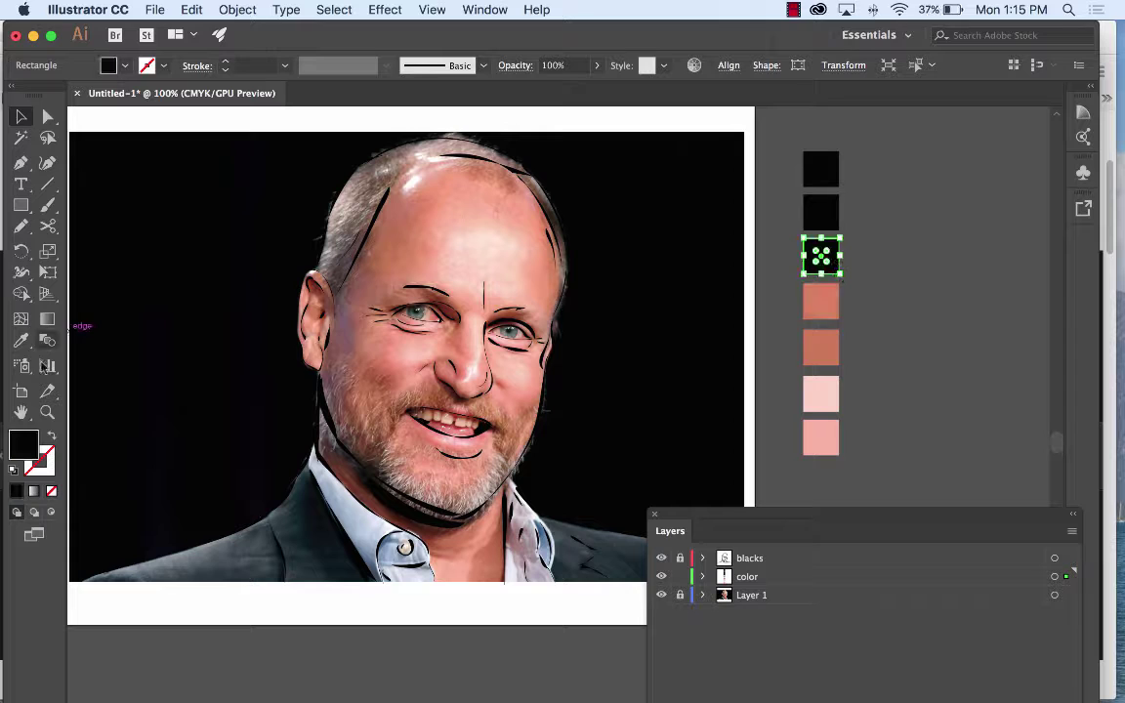
click(20, 340)
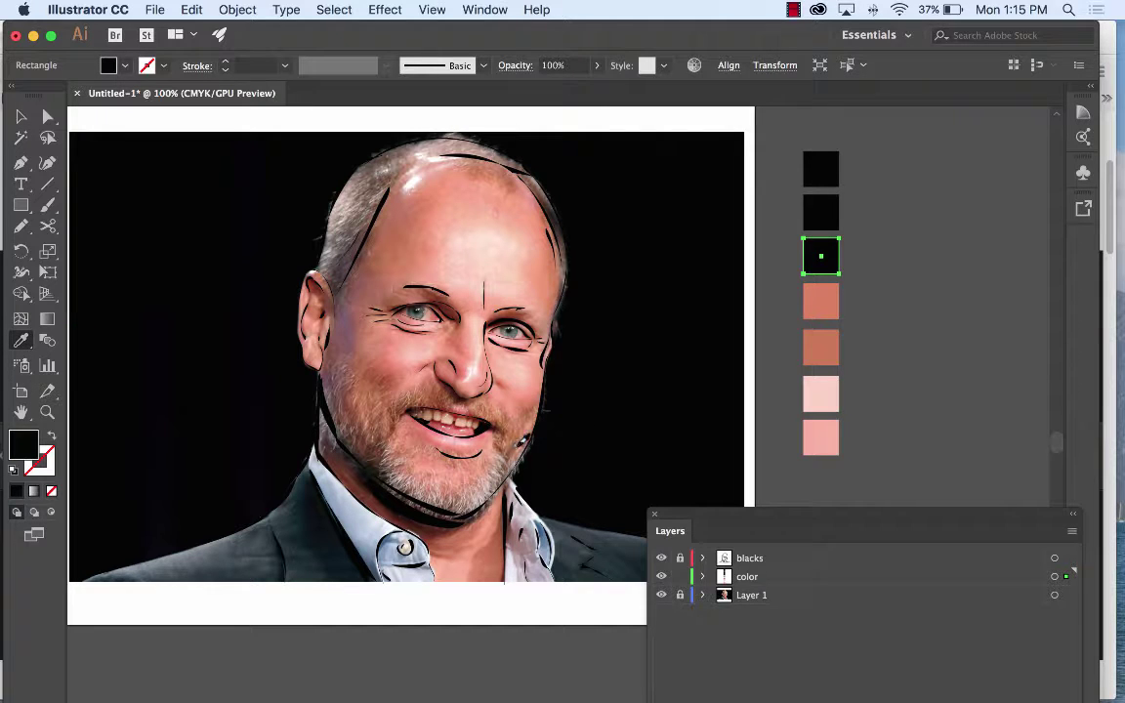
click(371, 372)
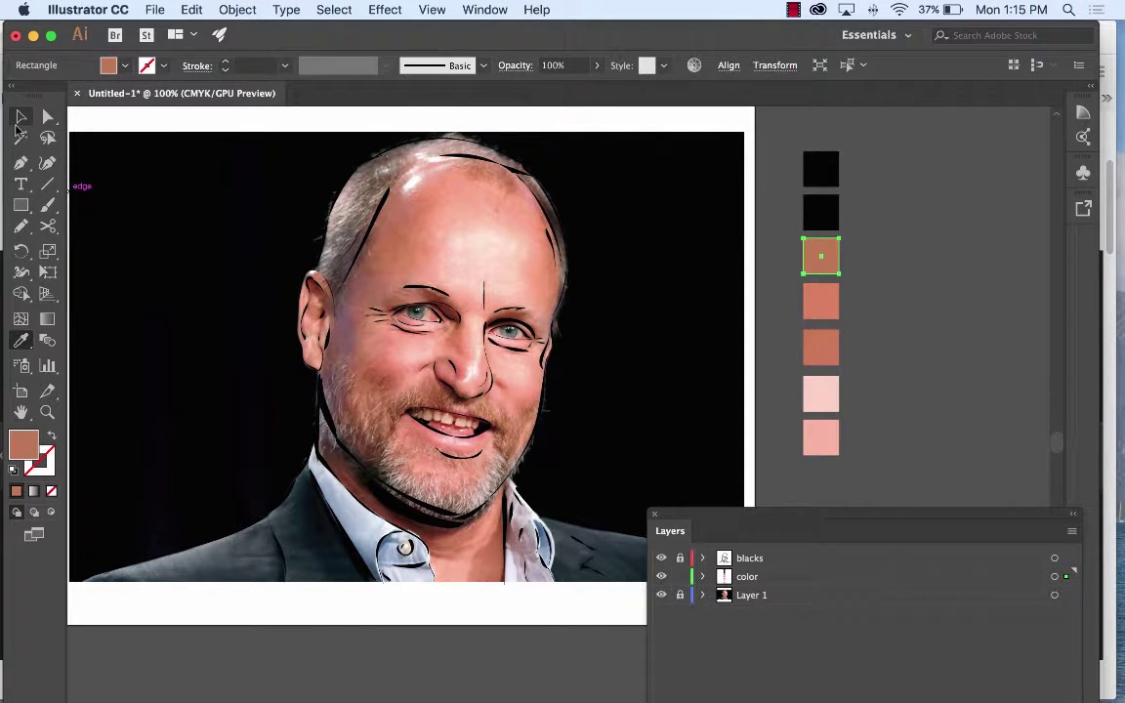
click(506, 431)
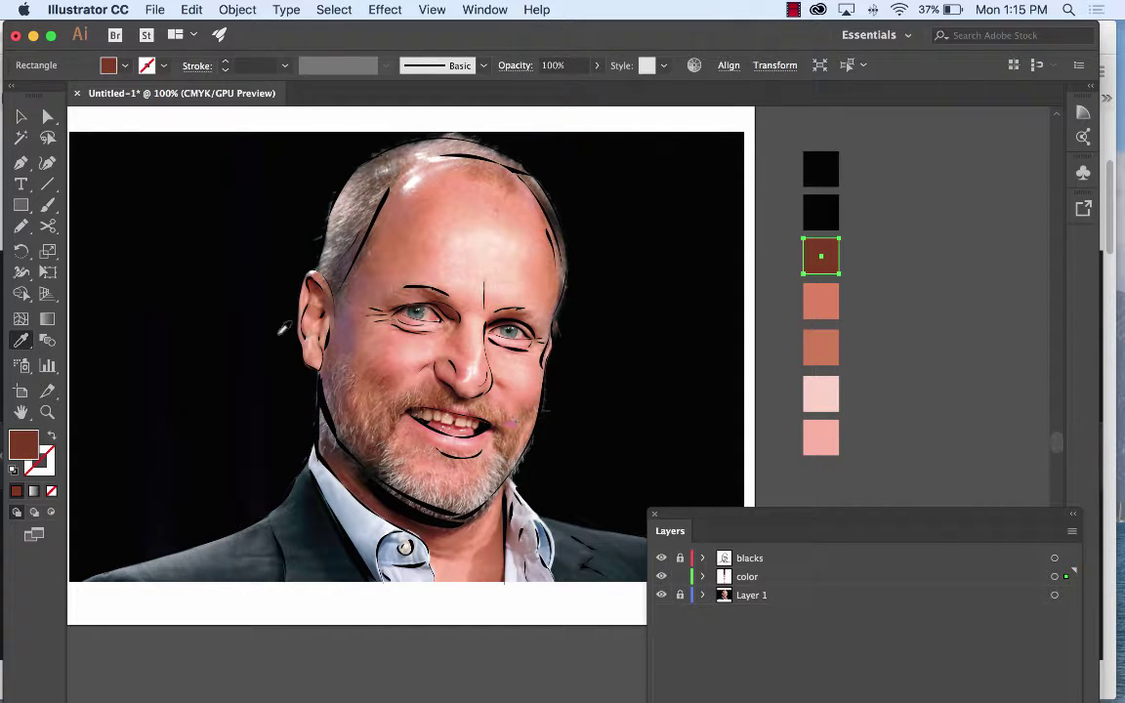
click(21, 116)
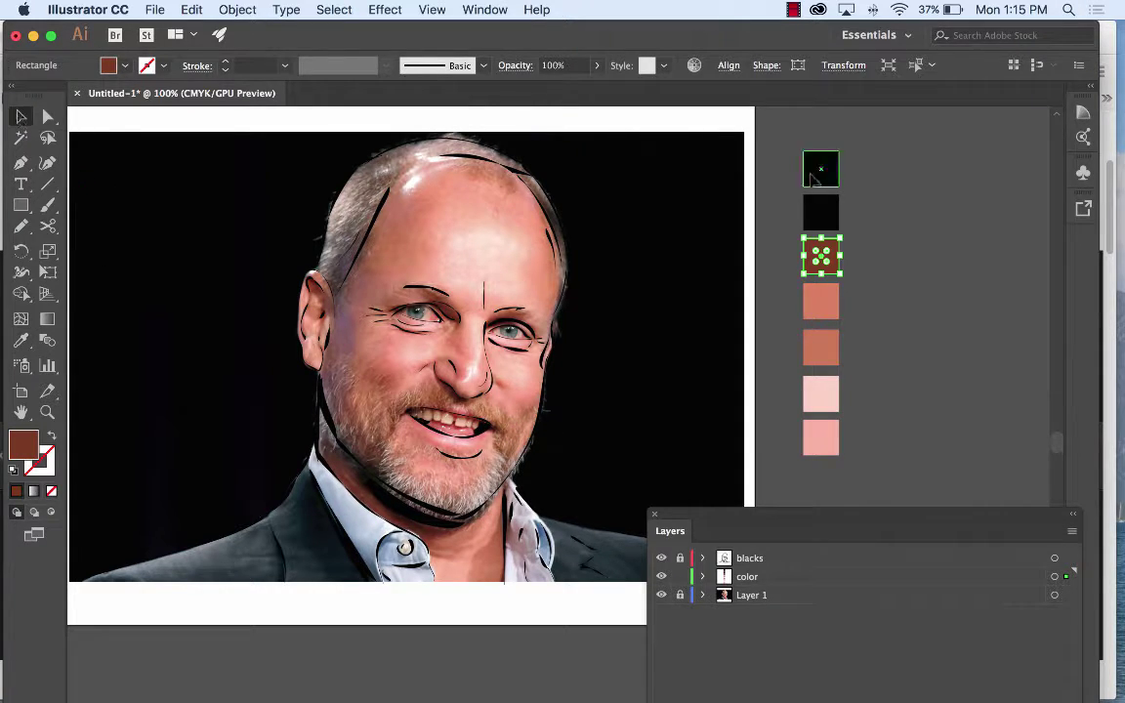
Recolour the second square from the top with a light warm grey sampled from the hair.
click(828, 221)
key(i)
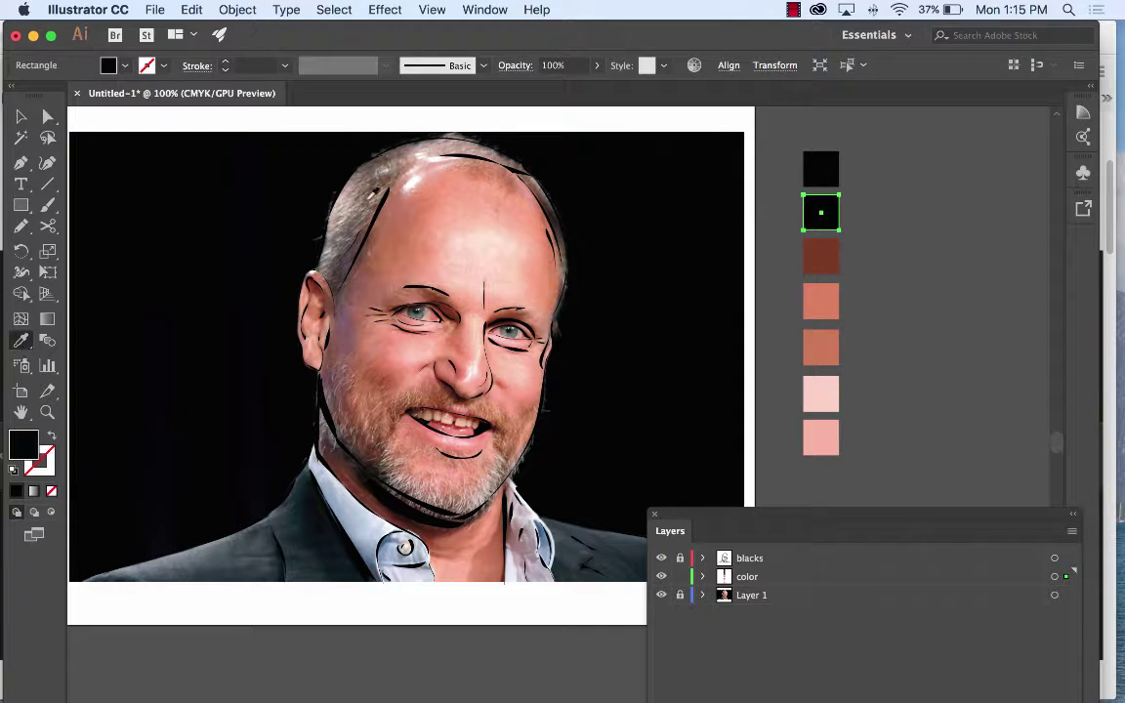
click(739, 191)
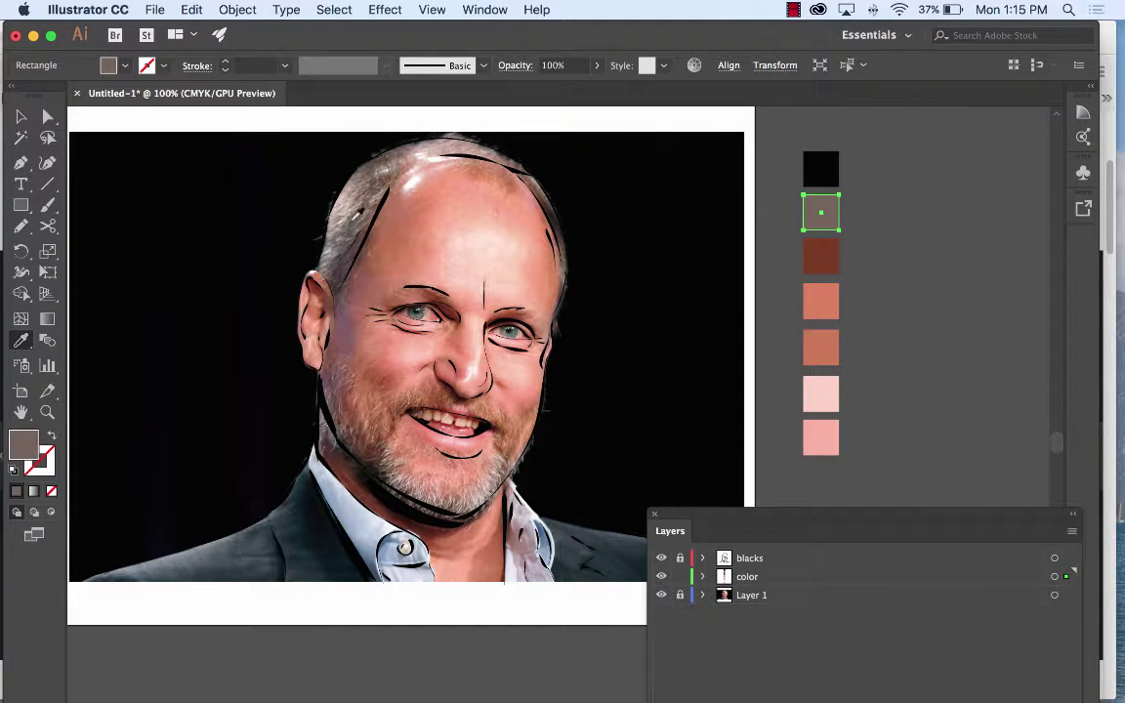
click(323, 192)
click(20, 116)
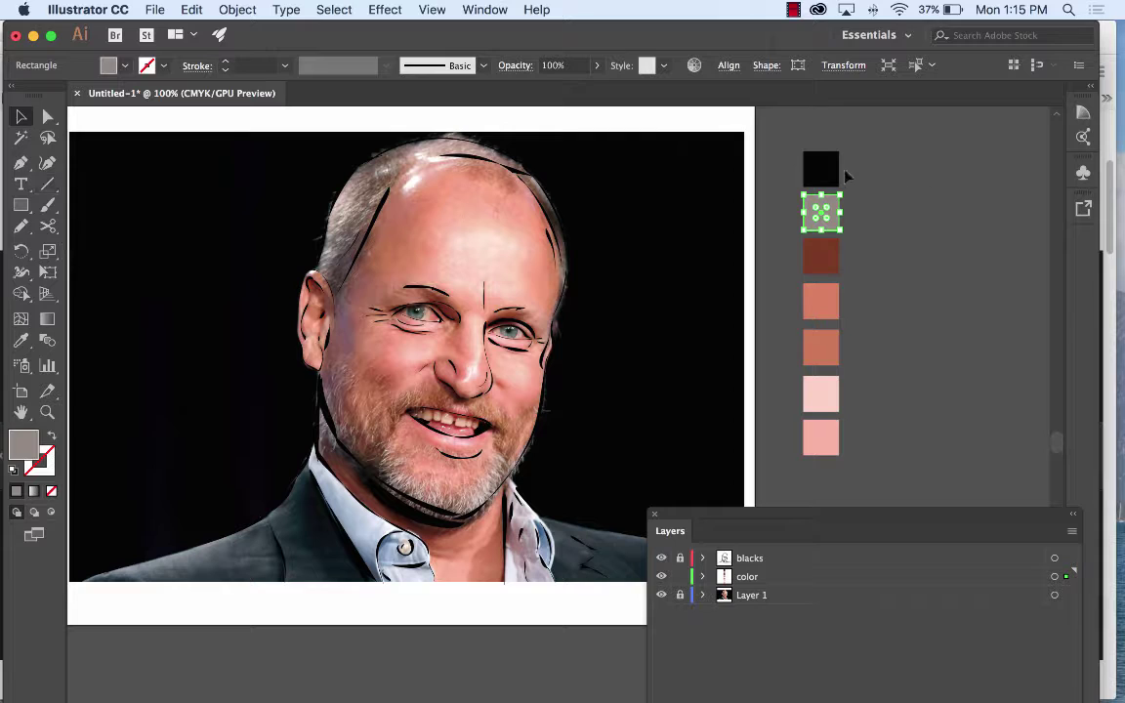
Recolour the topmost square with a pale peach highlight sampled from the forehead, and move the layer list clear of the swatch column.
click(825, 170)
key(i)
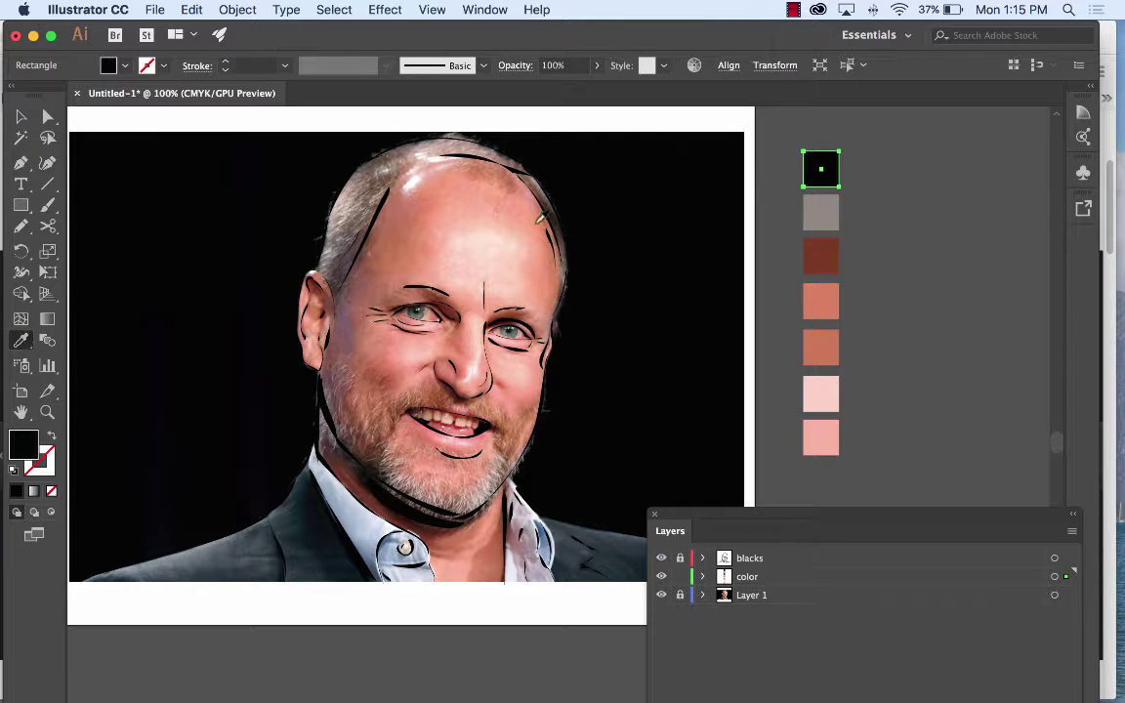
click(428, 216)
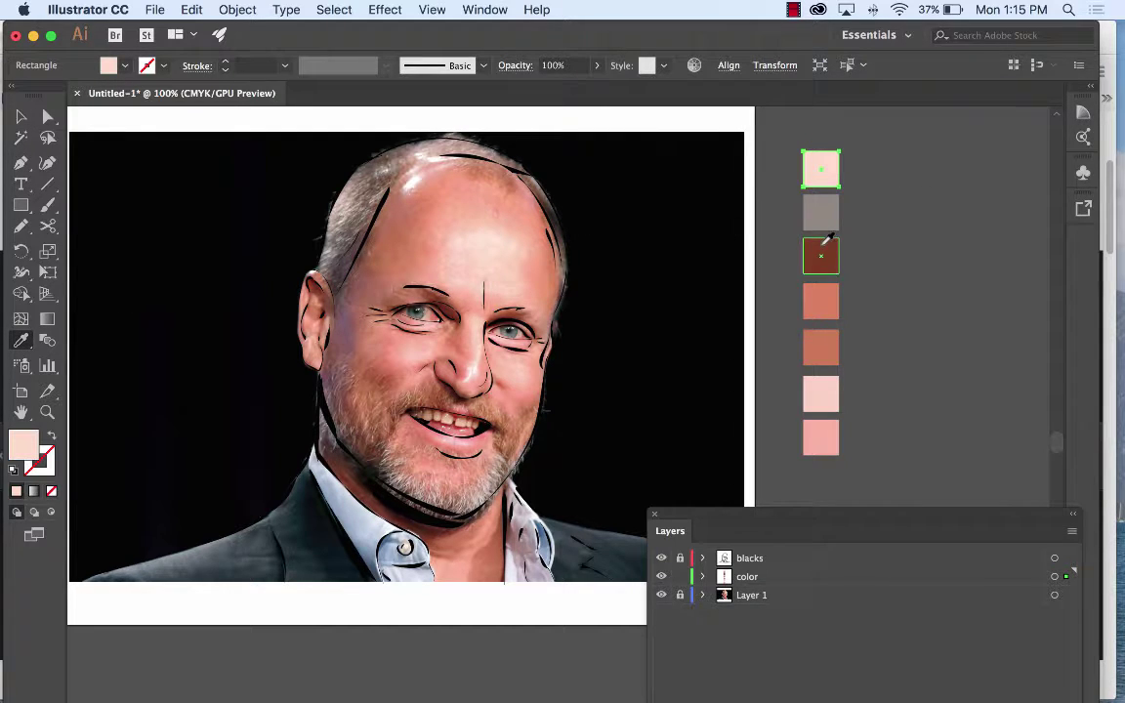
click(19, 117)
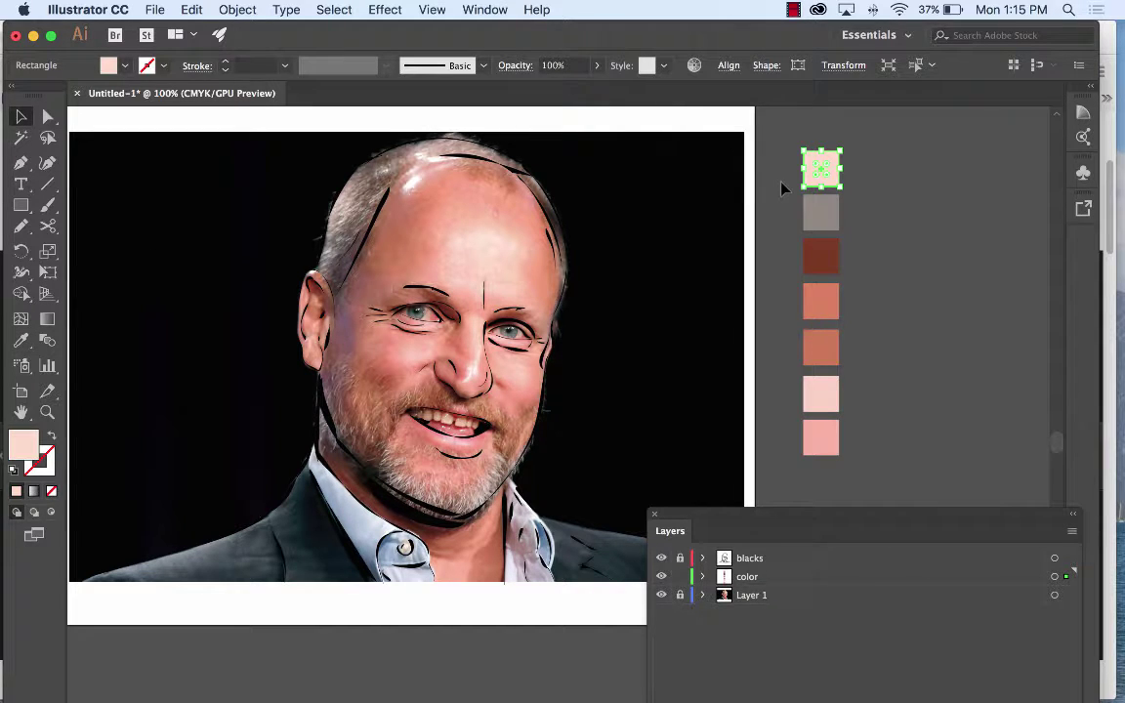
drag(802, 514, 1009, 137)
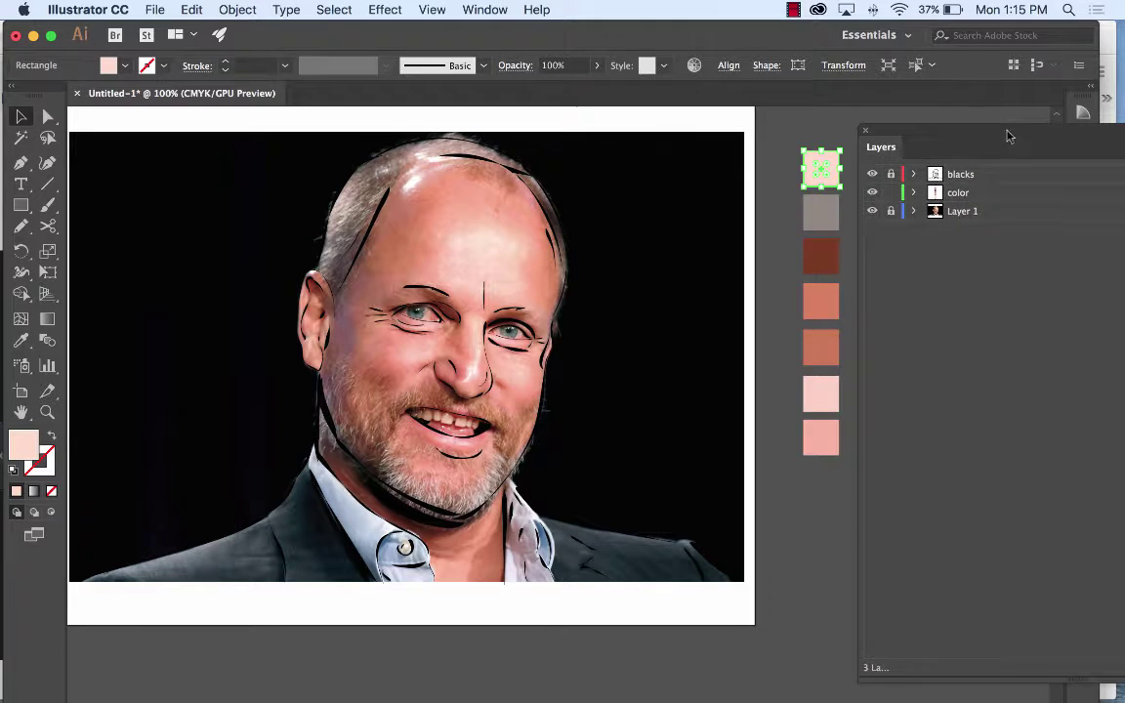
On the color layer, draw a filled pale peach Pencil shape curving along the hairline and down the temple side of the forehead.
click(972, 196)
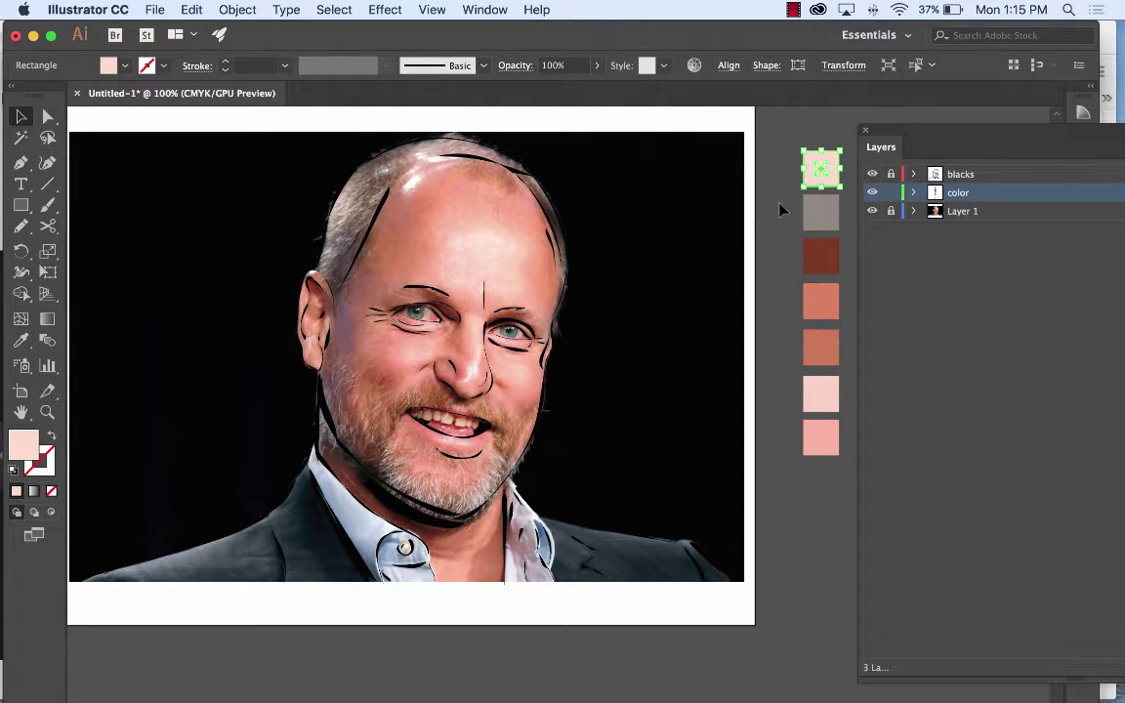
click(700, 181)
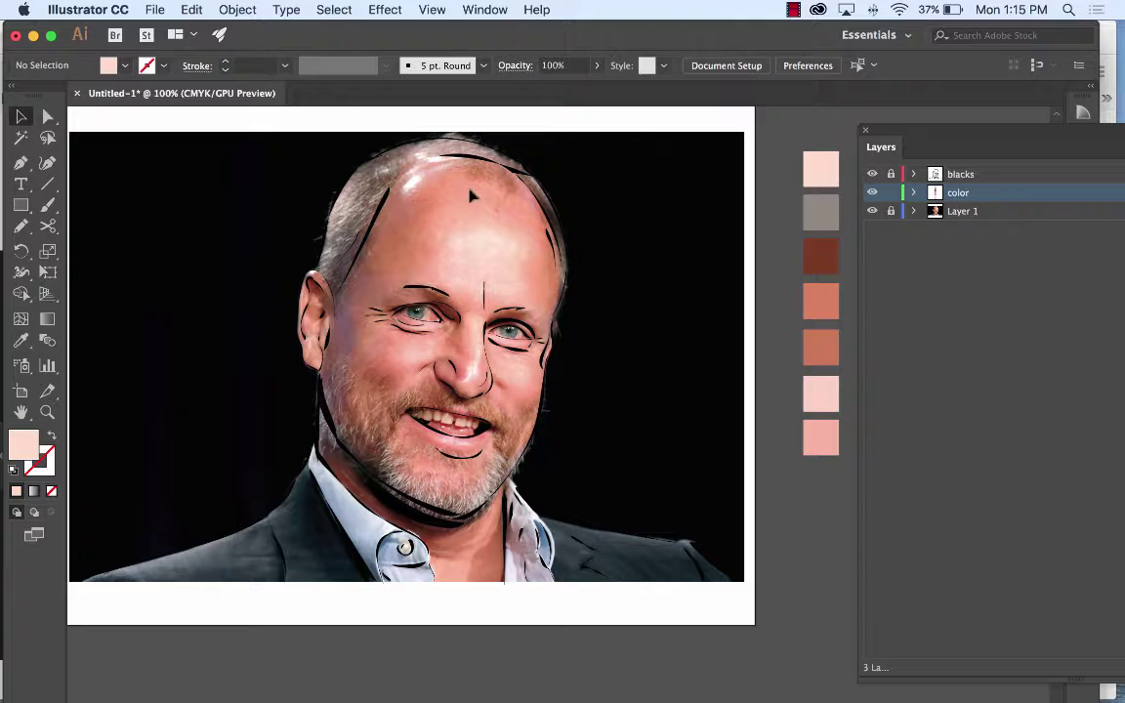
click(21, 225)
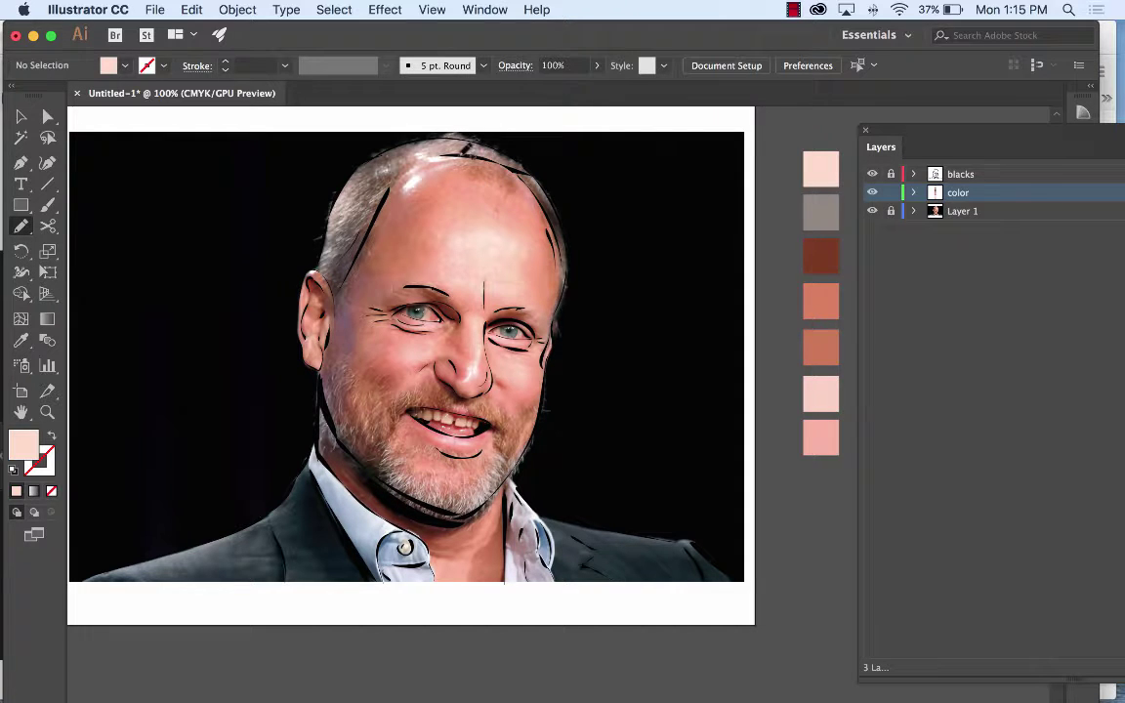
mouse_move(451, 148)
mouse_down()
mouse_move(393, 175)
mouse_move(379, 200)
mouse_move(371, 235)
mouse_move(386, 274)
mouse_move(428, 256)
mouse_move(437, 220)
mouse_move(467, 195)
mouse_move(528, 201)
mouse_move(525, 172)
mouse_move(408, 146)
mouse_up()
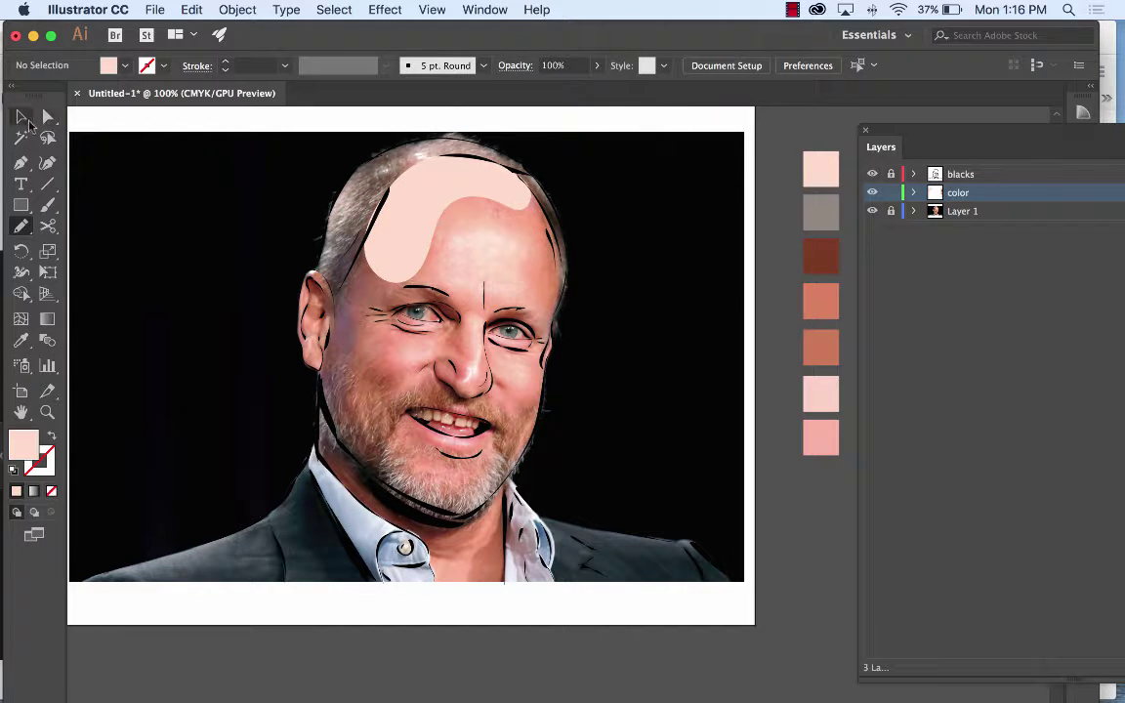
click(22, 118)
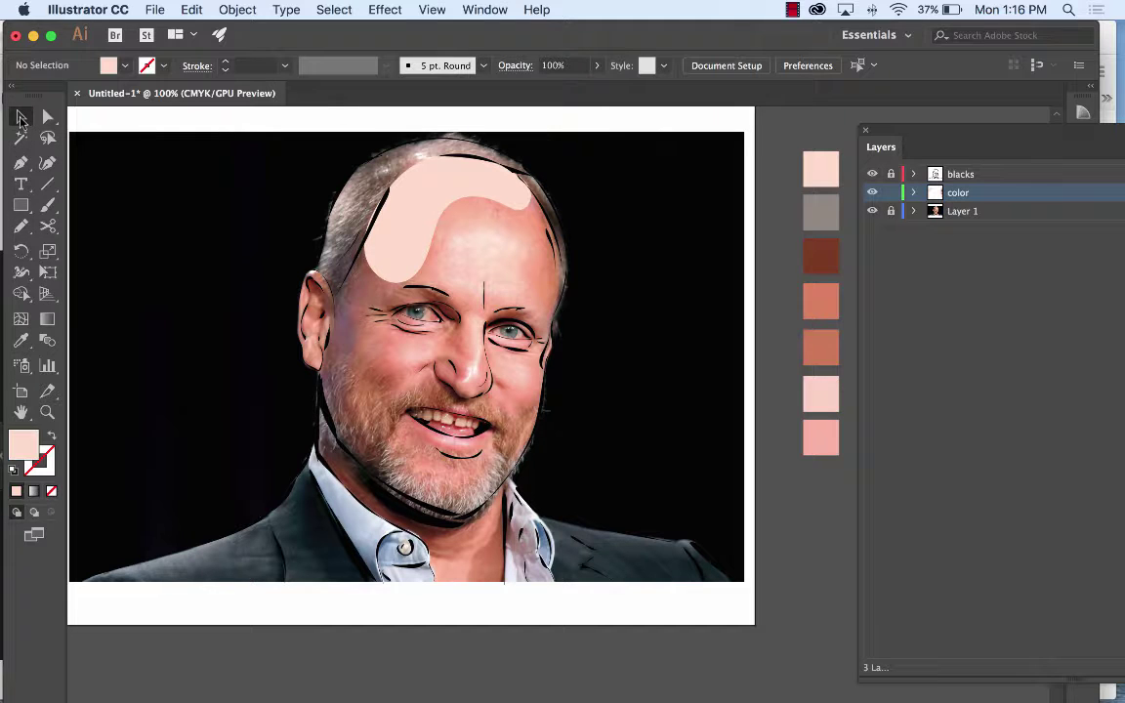
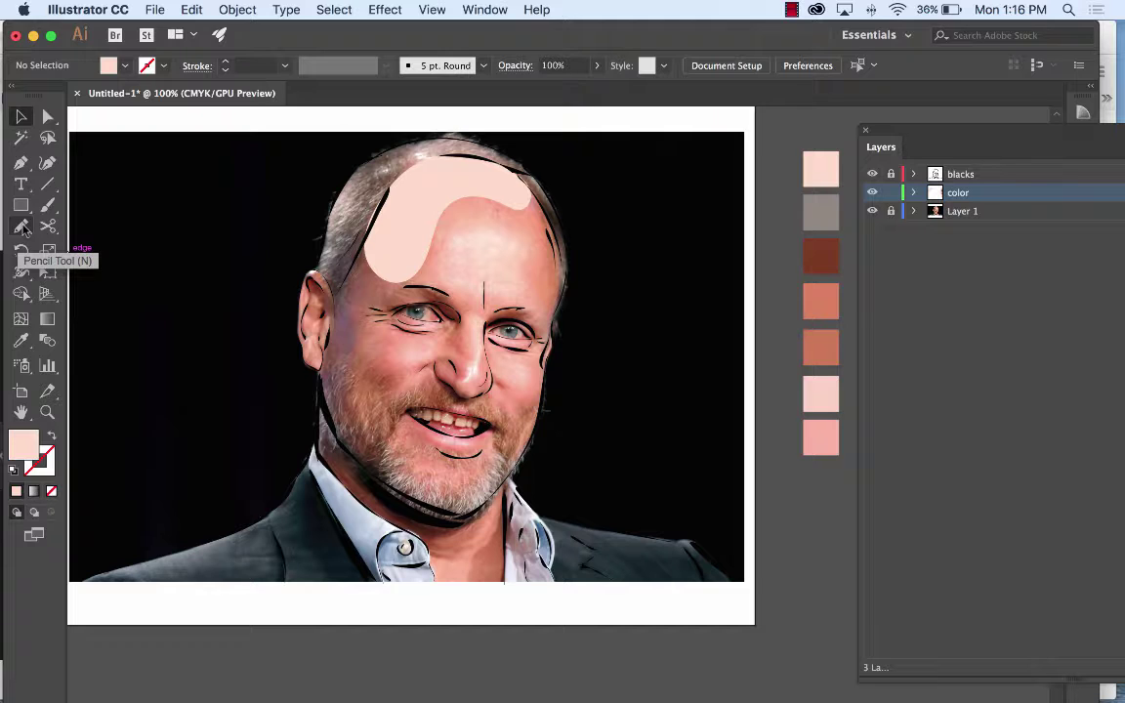
Set the Pencil tool to keep newly drawn strokes selected.
double_click(23, 228)
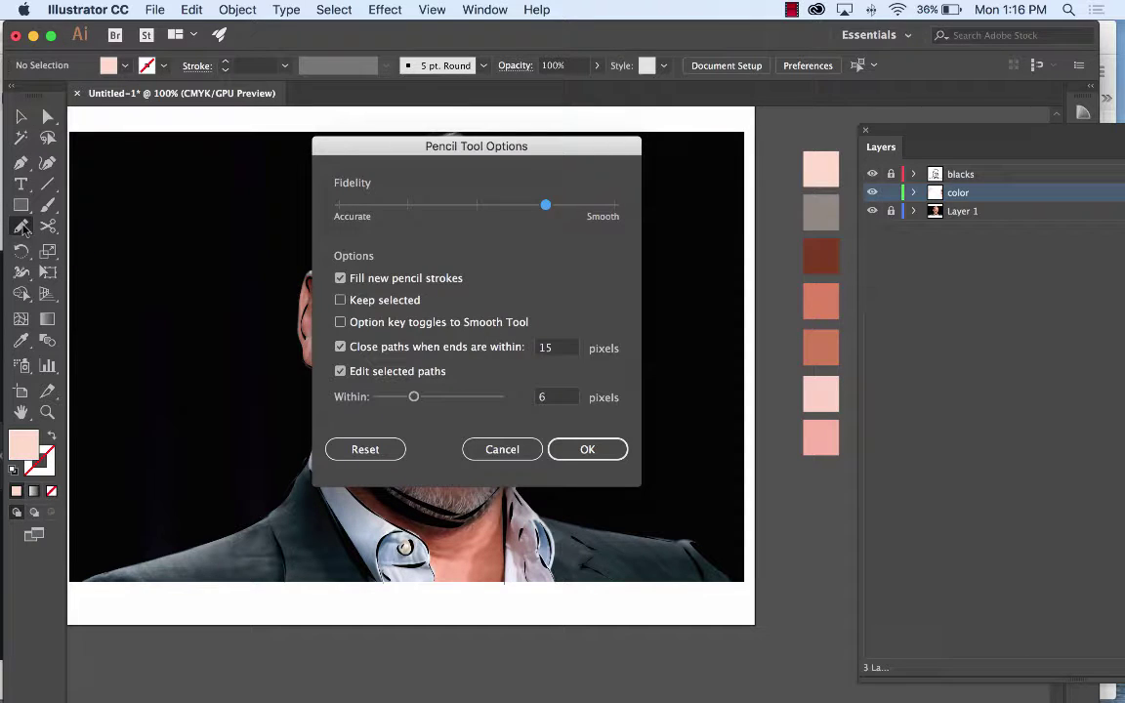
click(339, 301)
click(588, 449)
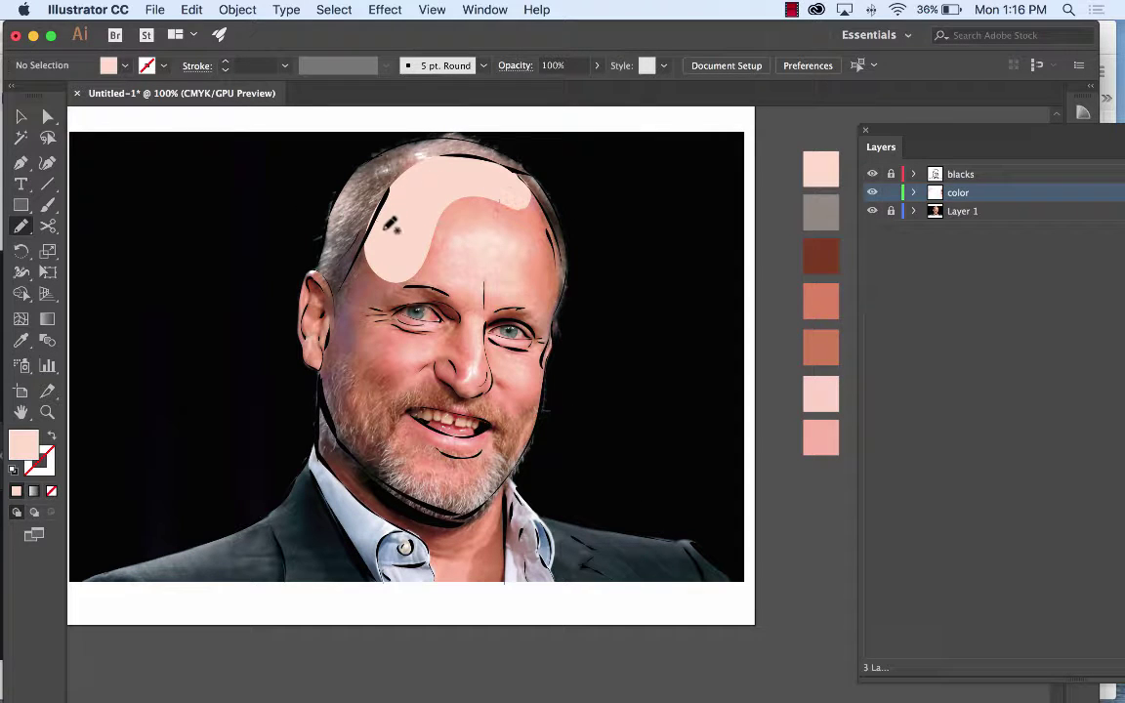
Recolour the curved forehead shape with the terracotta tone of the fifth swatch square from the top.
click(22, 122)
click(436, 185)
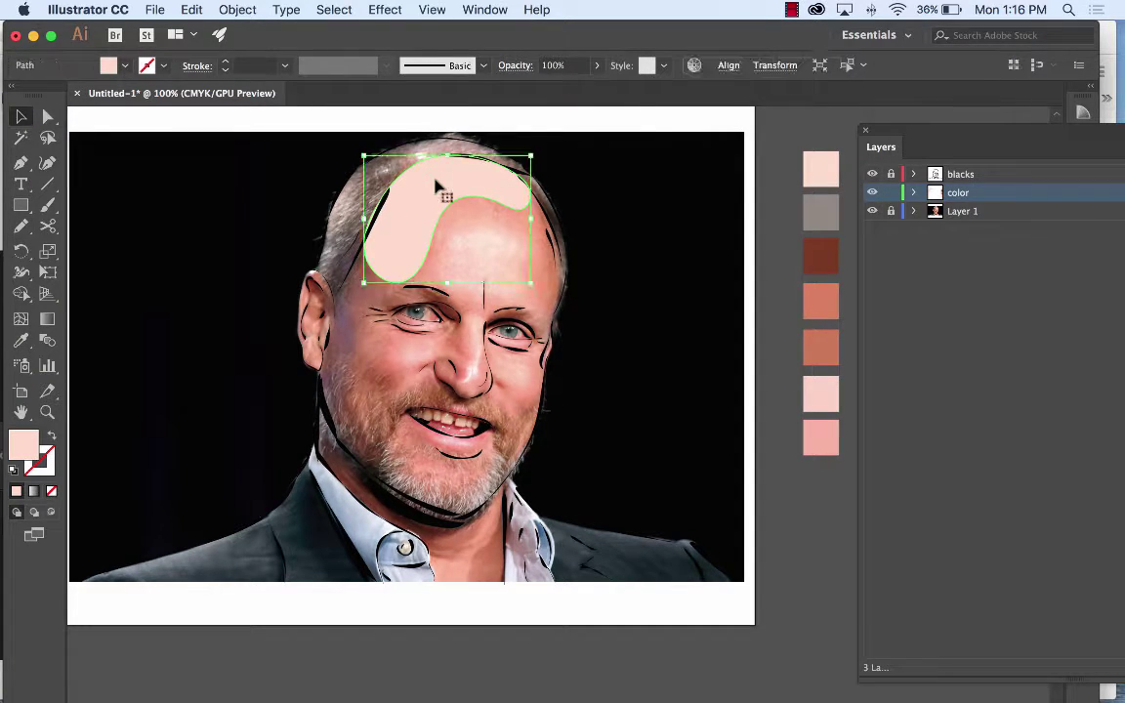
click(21, 341)
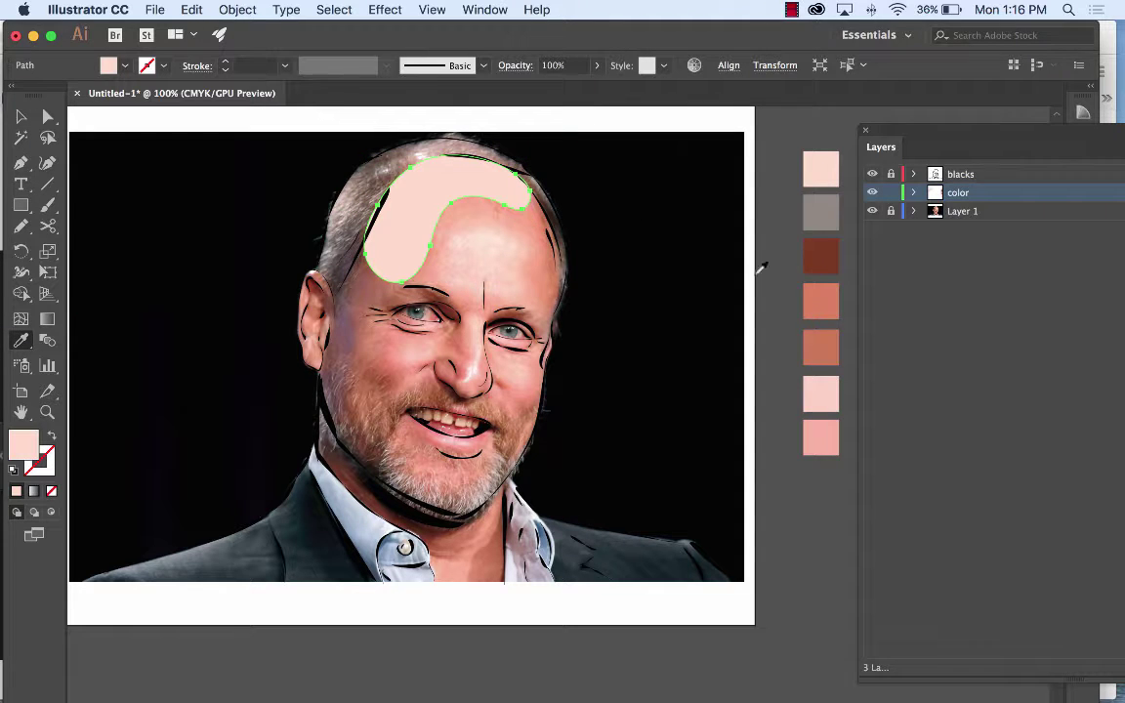
click(823, 343)
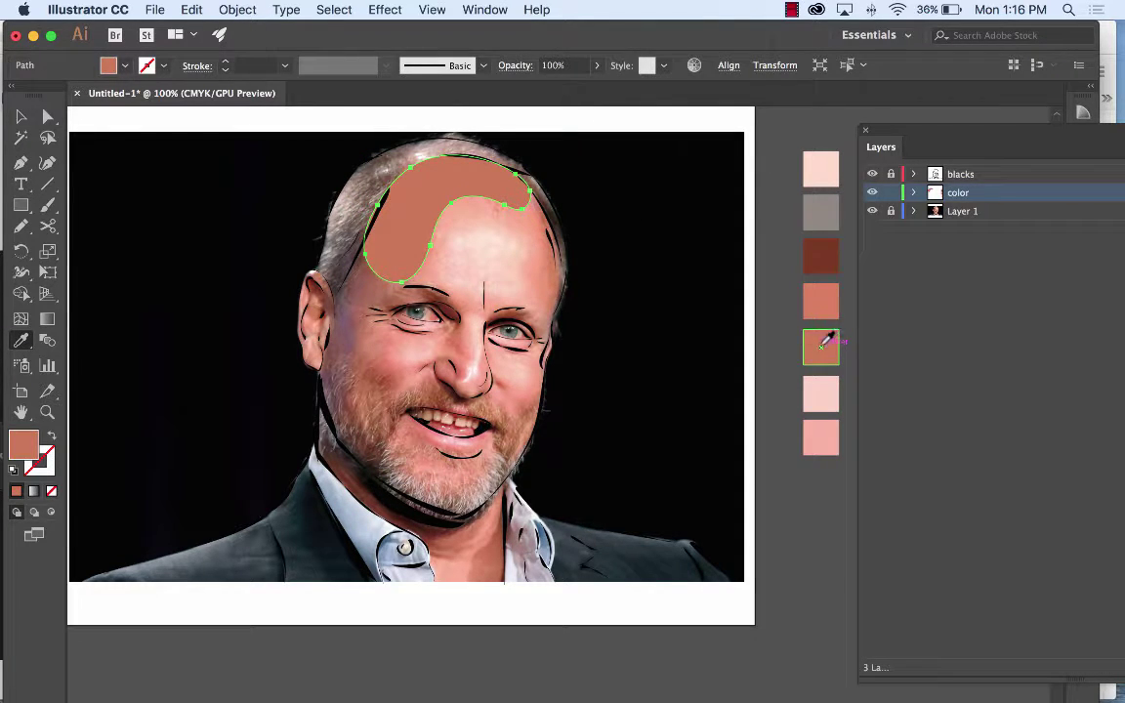
Draw a rounded Pencil shape across the middle of the forehead and fill it with the pink of the lowest swatch square.
click(20, 116)
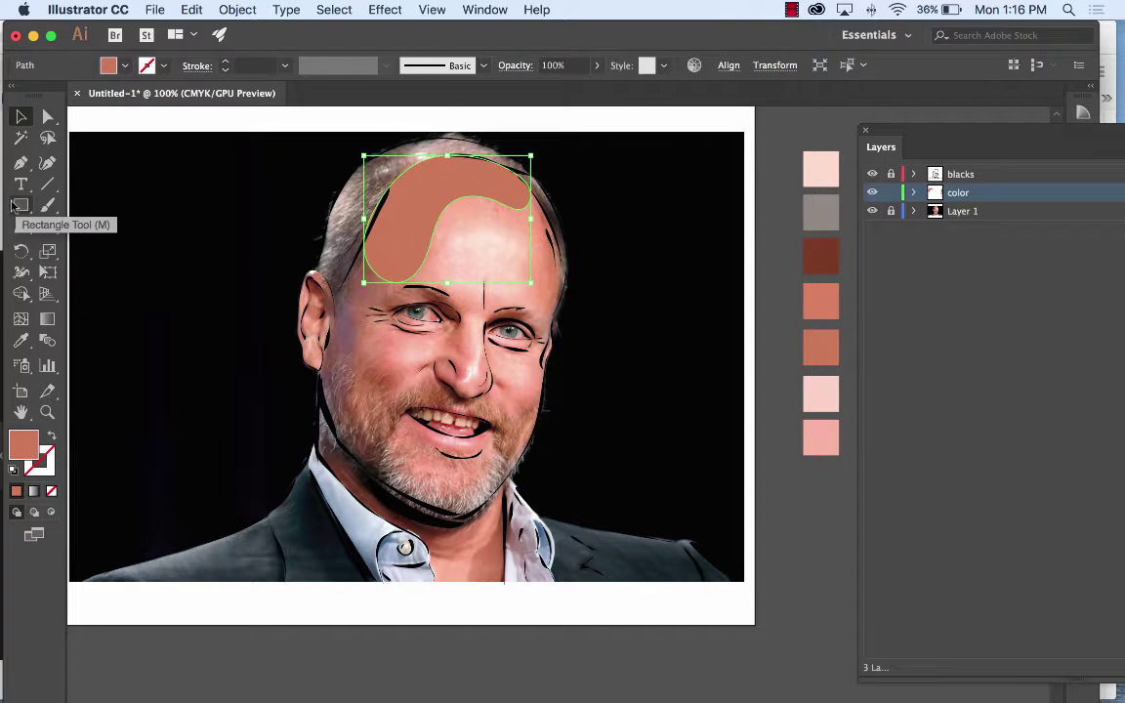
click(22, 225)
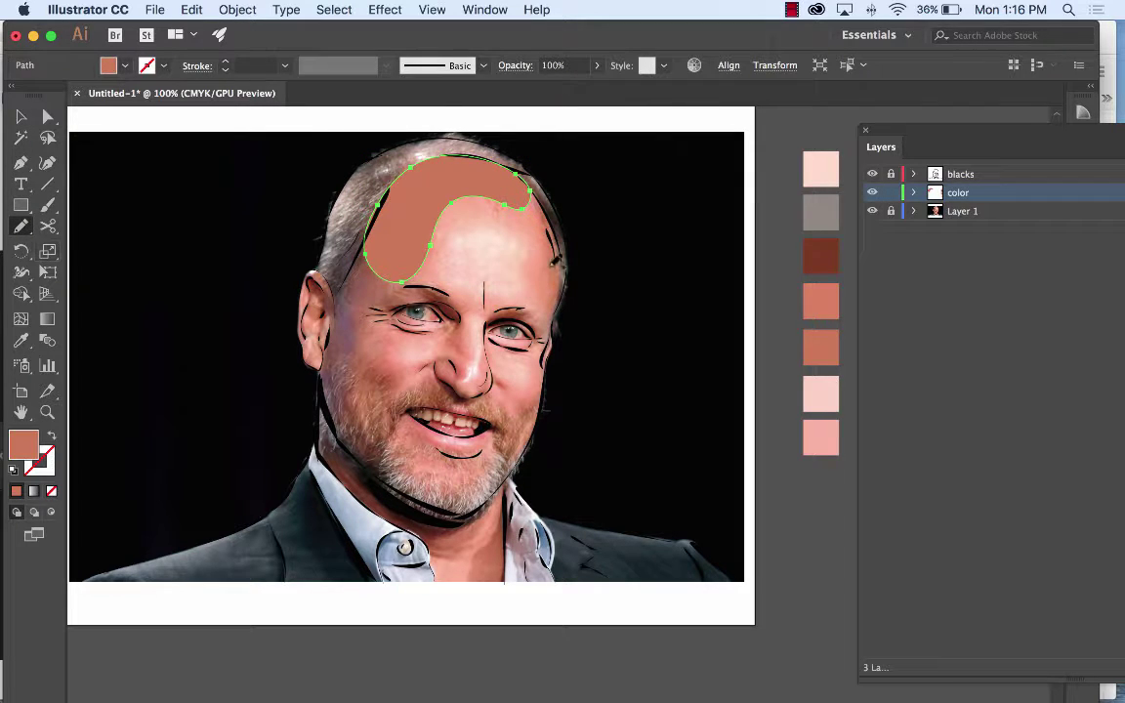
mouse_move(545, 219)
mouse_down()
mouse_move(465, 188)
mouse_move(420, 223)
mouse_move(415, 256)
mouse_move(491, 269)
mouse_move(514, 263)
mouse_move(539, 211)
mouse_up()
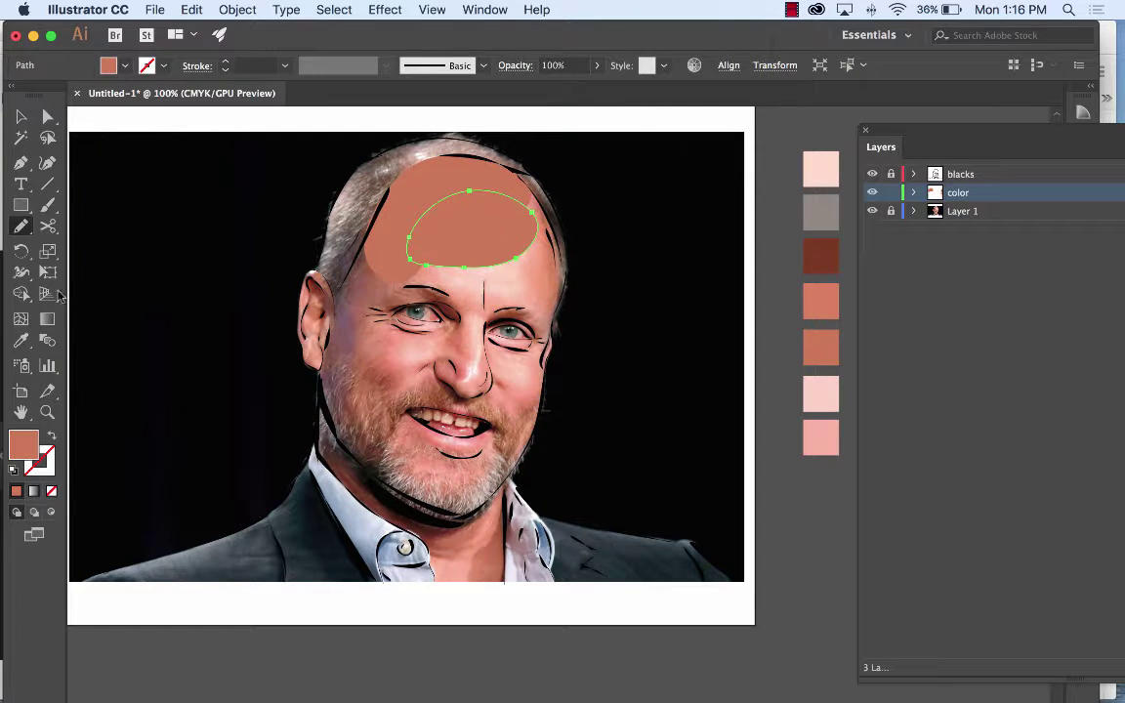
click(20, 340)
click(825, 300)
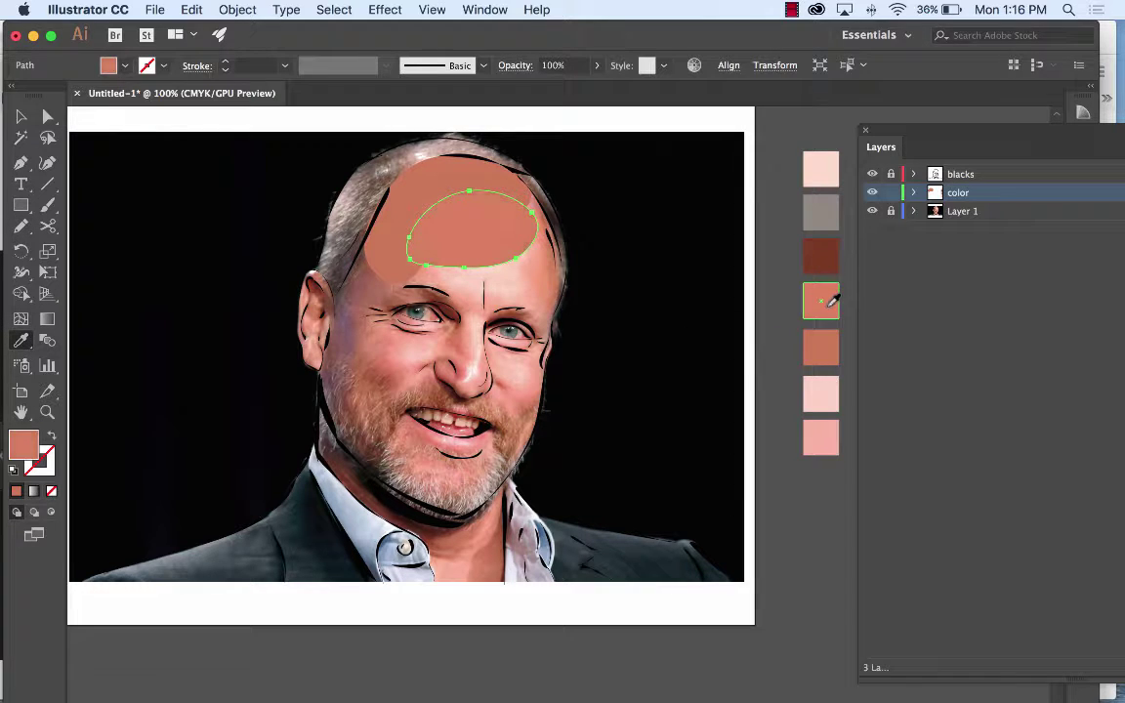
click(828, 428)
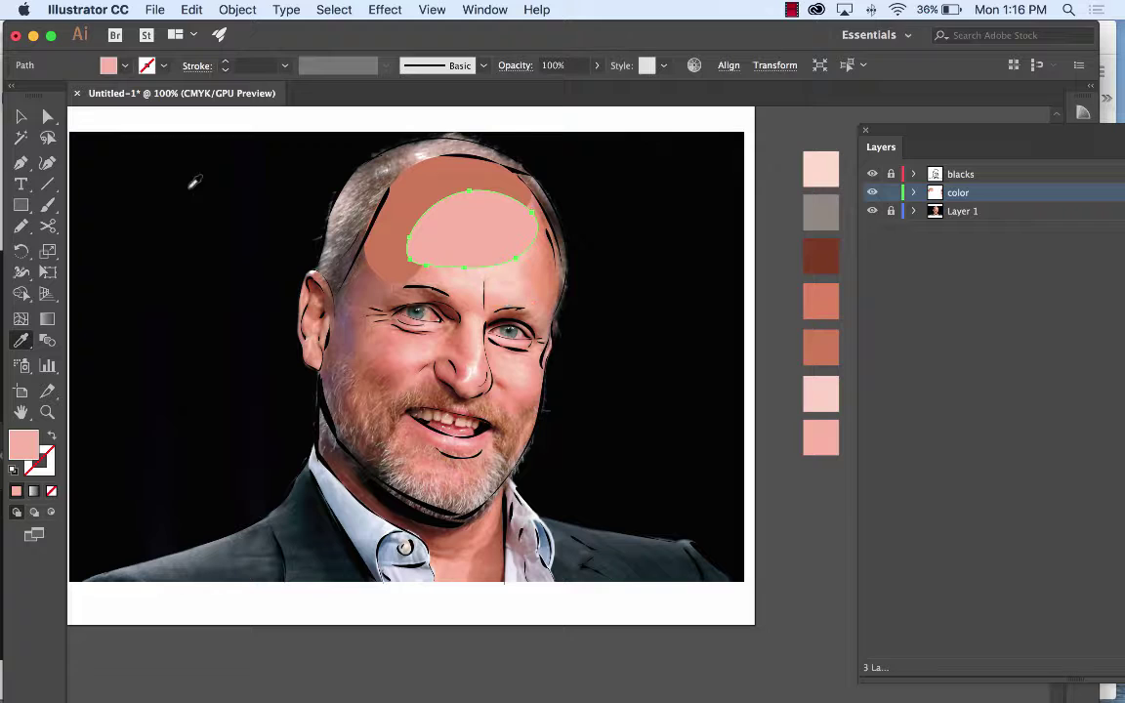
Draw a smaller rounded Pencil shape inside the pink shape in the middle of the forehead.
click(21, 117)
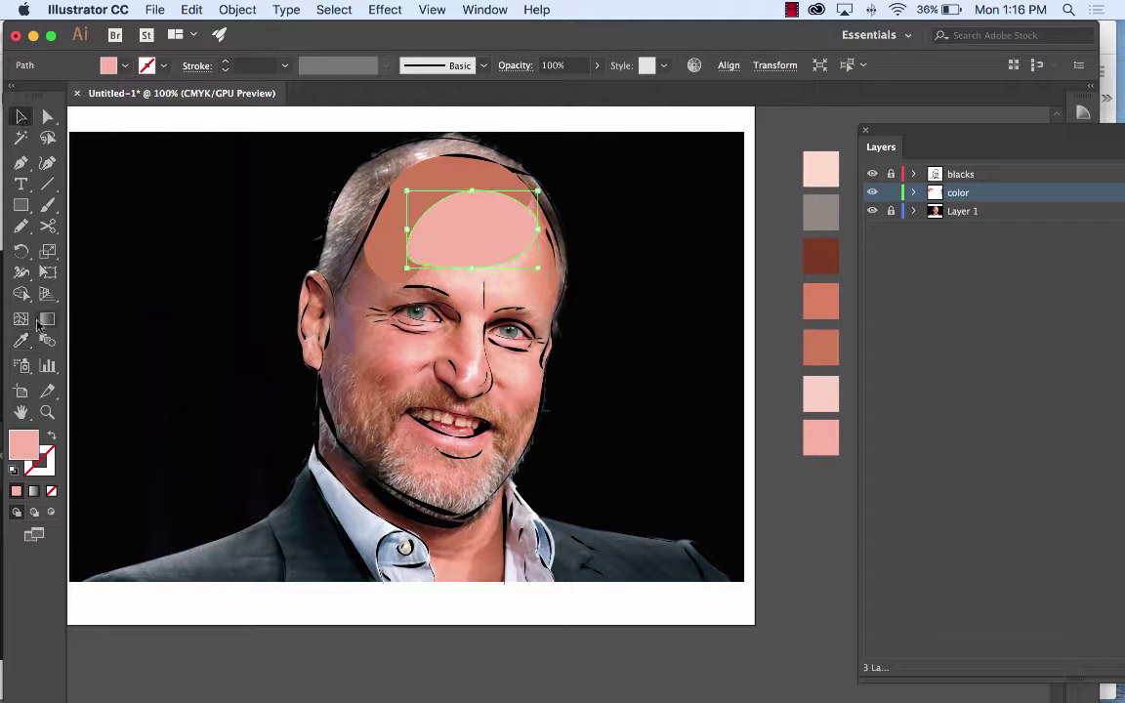
click(21, 225)
mouse_move(508, 205)
mouse_down()
mouse_move(455, 209)
mouse_move(443, 240)
mouse_move(455, 259)
mouse_move(514, 254)
mouse_move(521, 232)
mouse_move(509, 203)
mouse_up()
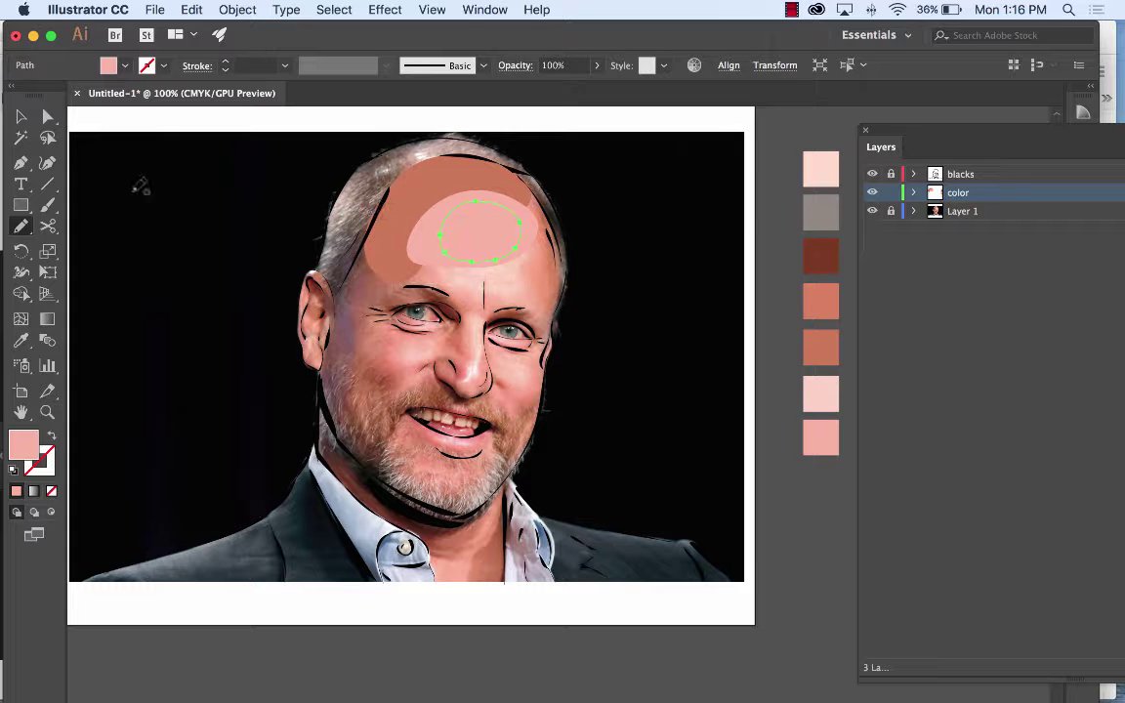
Fill the selected oval highlight on the forehead with the pale peach swatch colour using the Eyedropper.
click(20, 116)
click(22, 340)
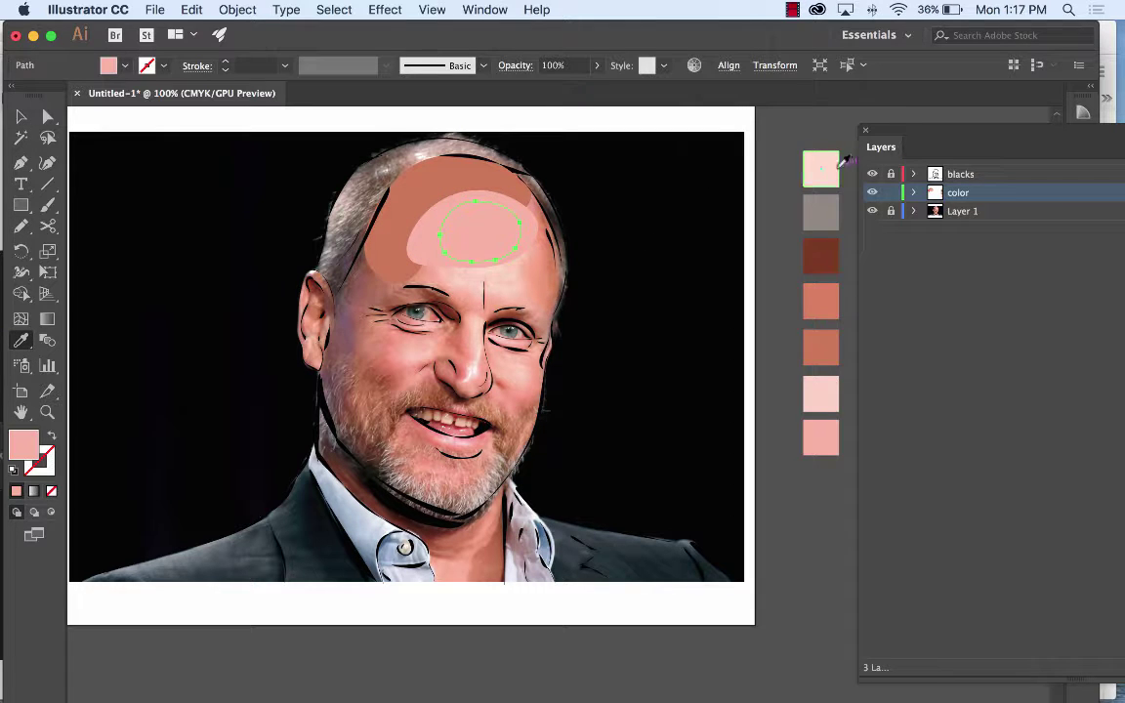
click(837, 167)
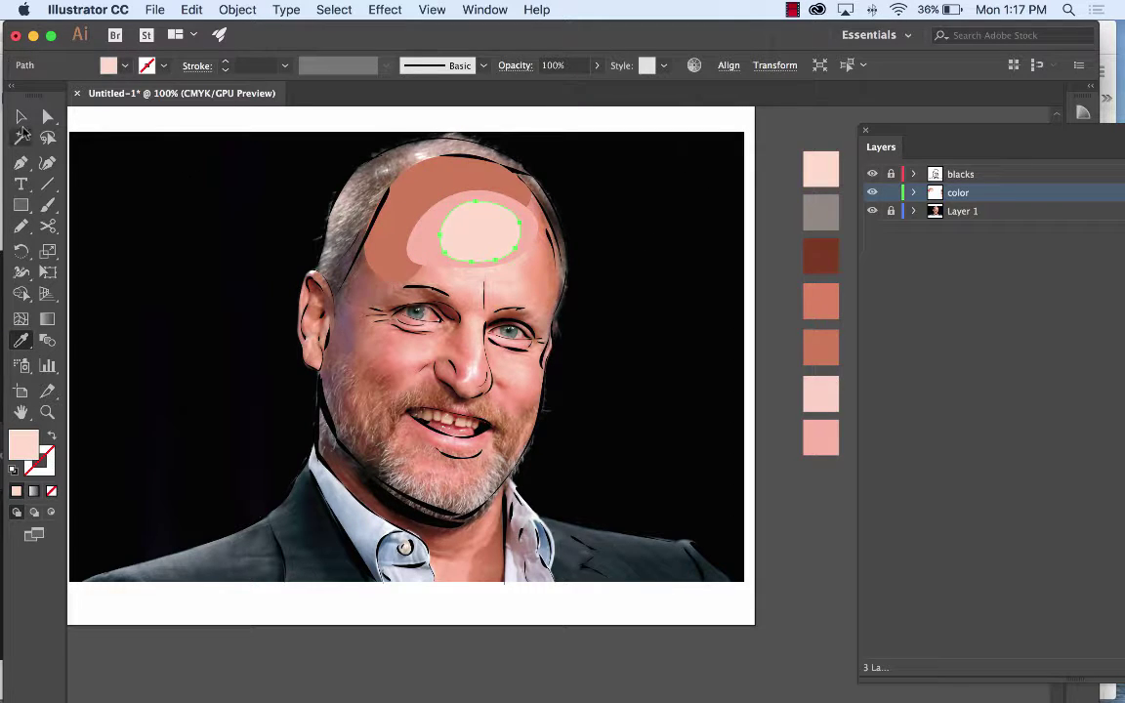
Draw a narrow crescent shape with the Pencil tool along the forehead's right edge, from the hairline to the temple.
click(23, 225)
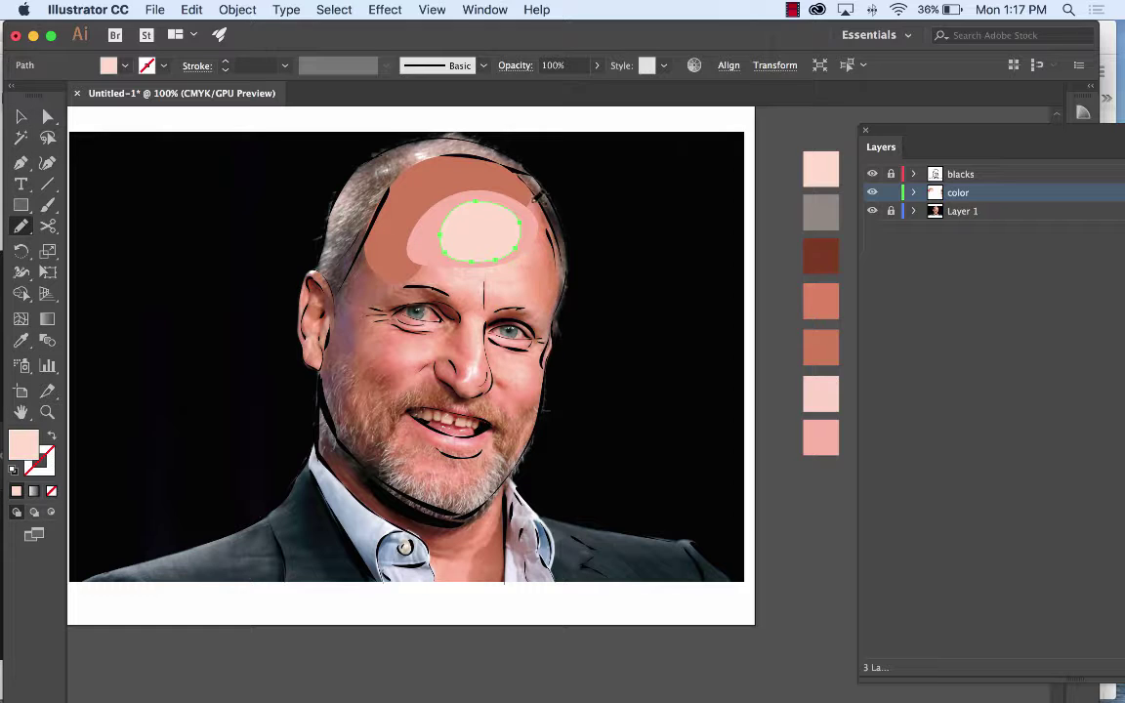
mouse_move(536, 181)
mouse_down()
mouse_move(563, 281)
mouse_move(561, 310)
mouse_move(560, 293)
mouse_move(544, 322)
mouse_move(547, 237)
mouse_move(534, 182)
mouse_up()
scroll(613, 256, up, 1)
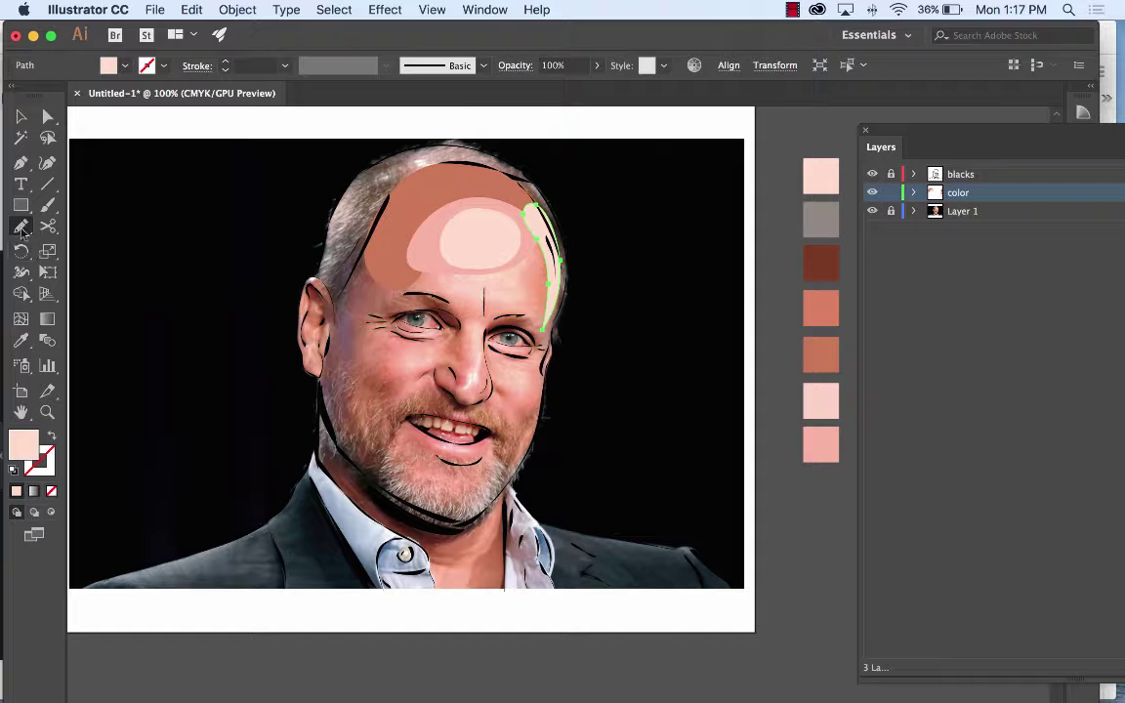
double_click(21, 228)
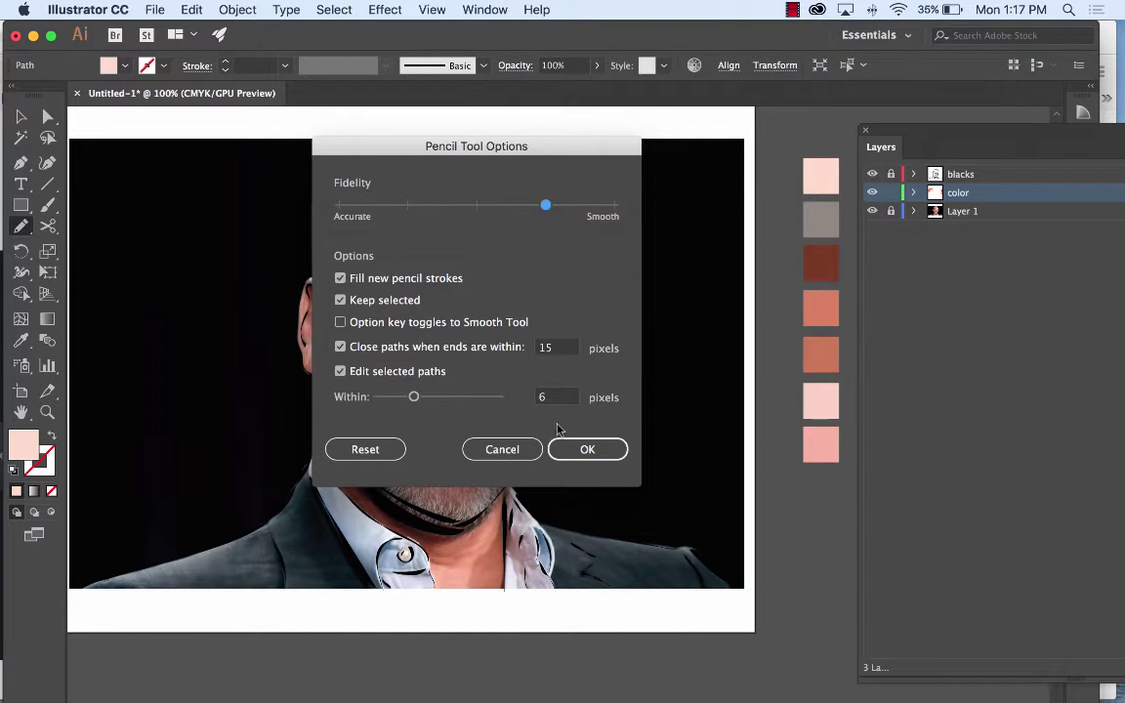
click(519, 450)
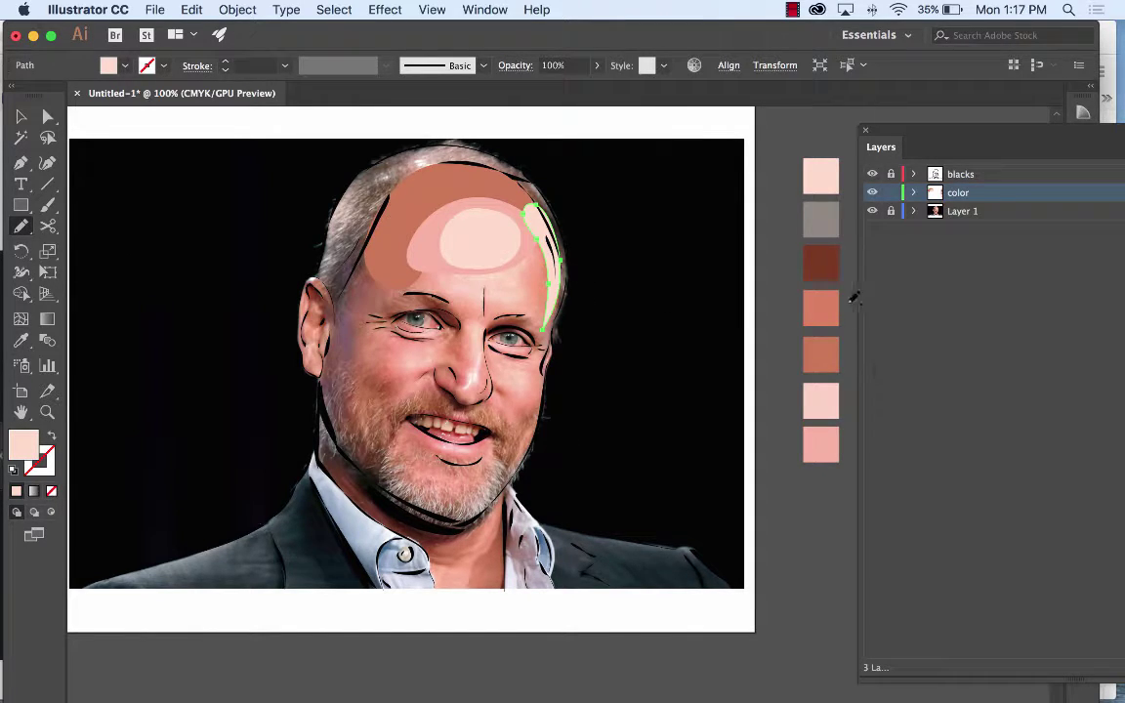
Sample the dark brown swatch for the temple crescent, replace it with the salmon swatch colour, and deselect the shape.
click(21, 340)
click(825, 265)
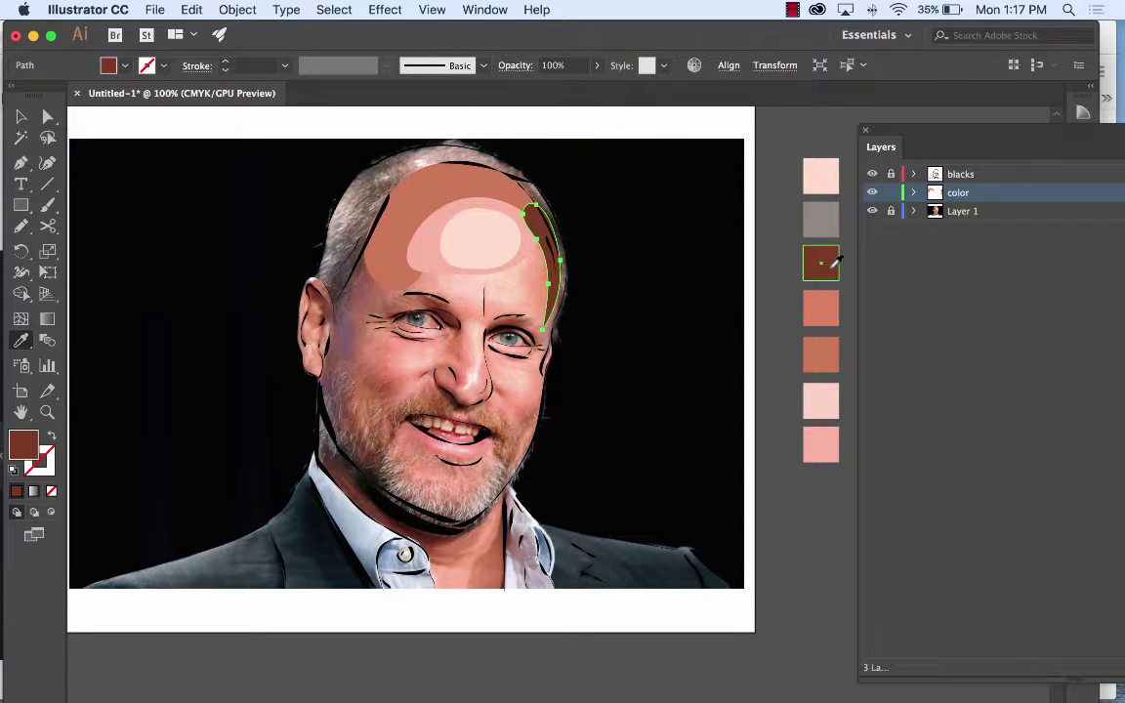
click(833, 314)
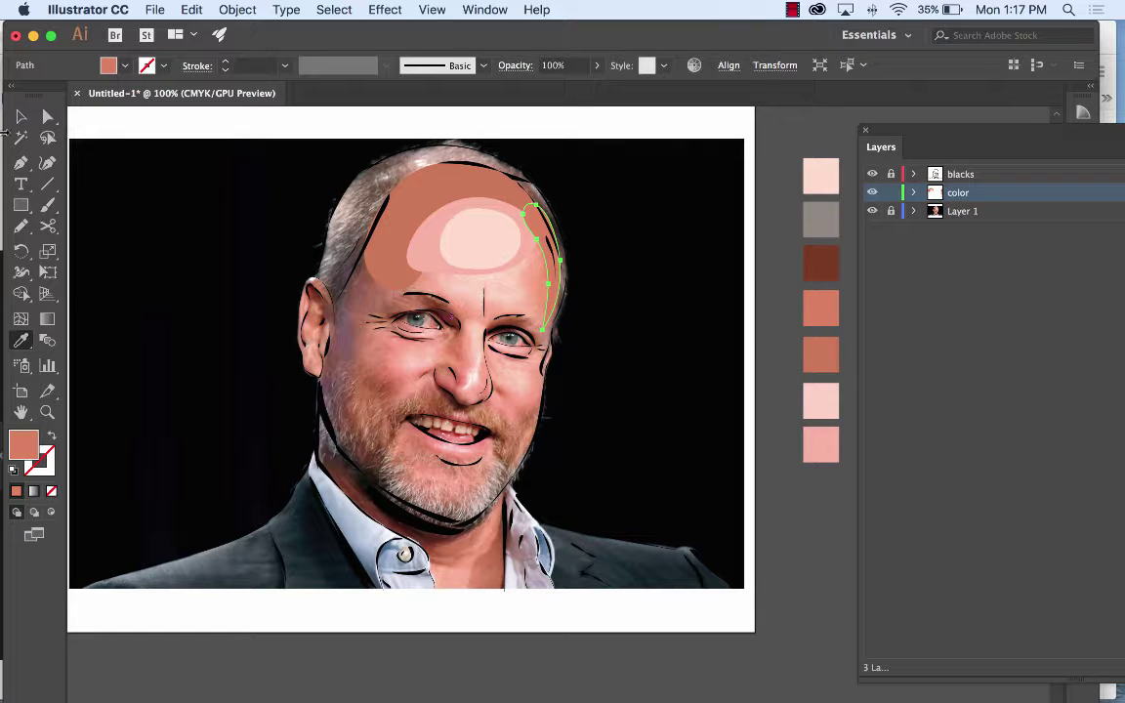
click(20, 117)
click(480, 128)
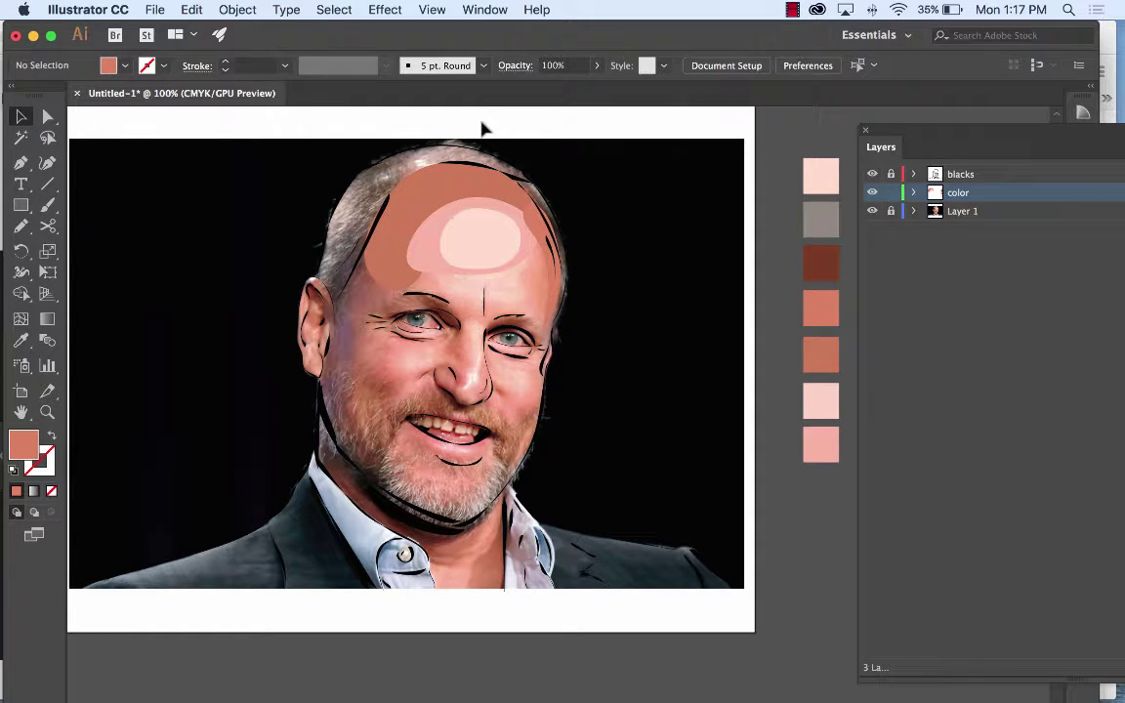
Draw a slanted oval shape with the Pencil tool across the upper left part of the forehead highlight.
key(super+equal)
key(super+equal)
key(super+equal)
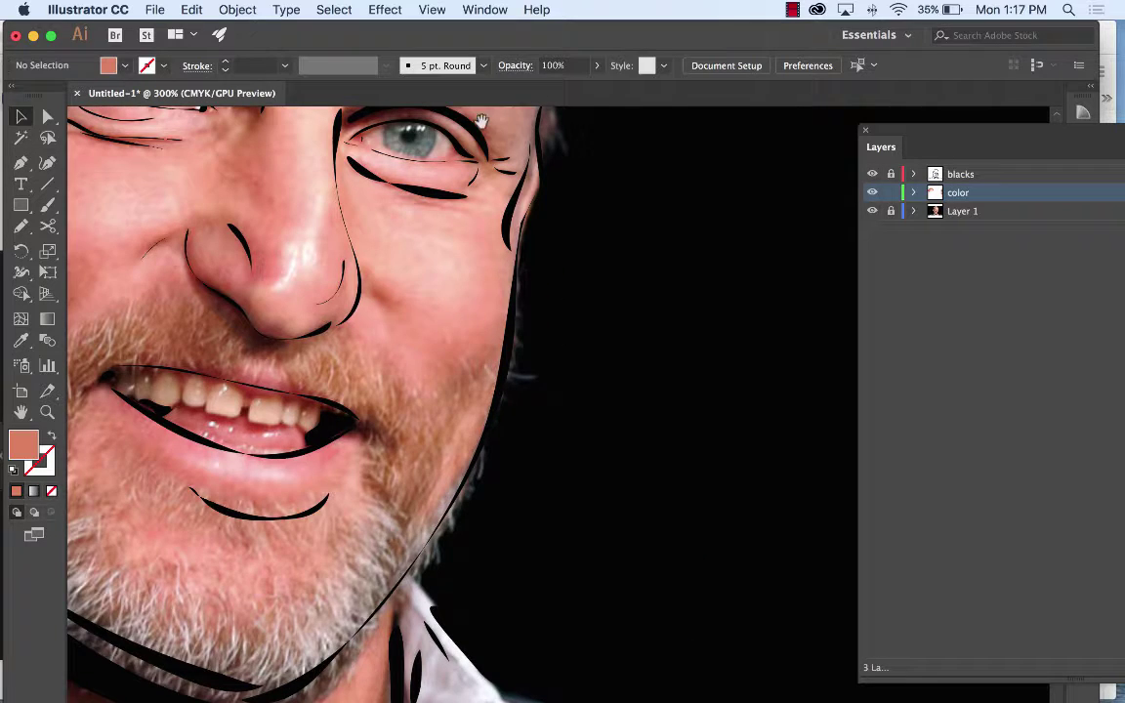
drag(482, 121, 433, 485)
scroll(552, 382, down, 3)
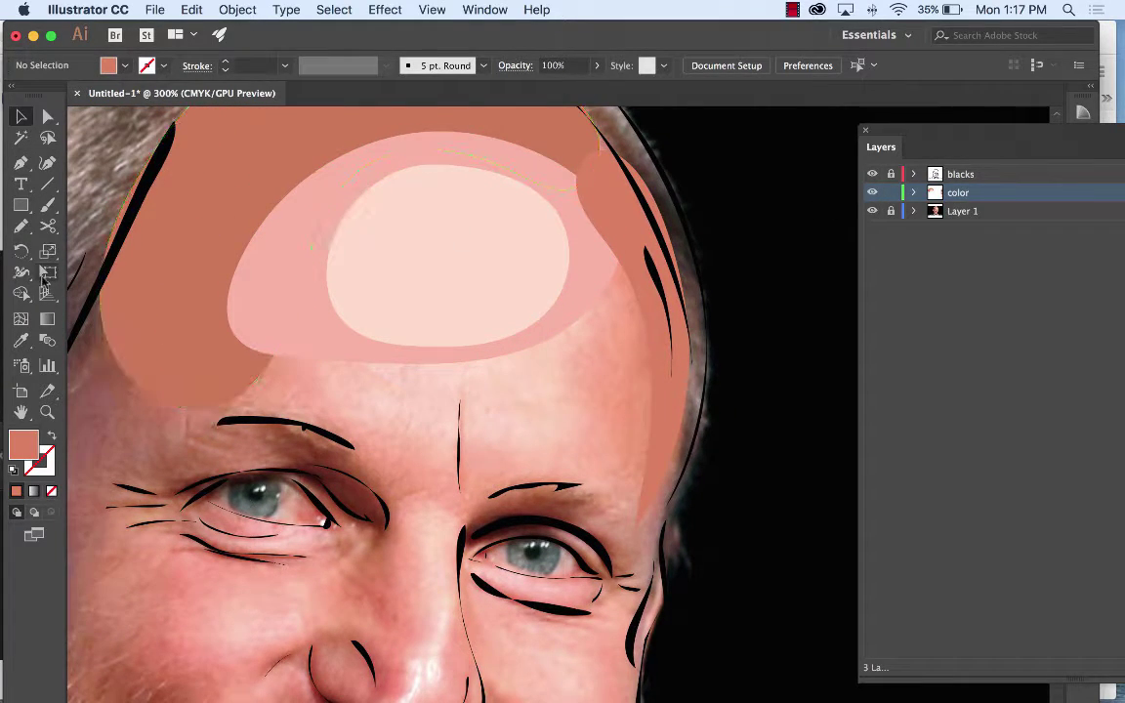
click(21, 225)
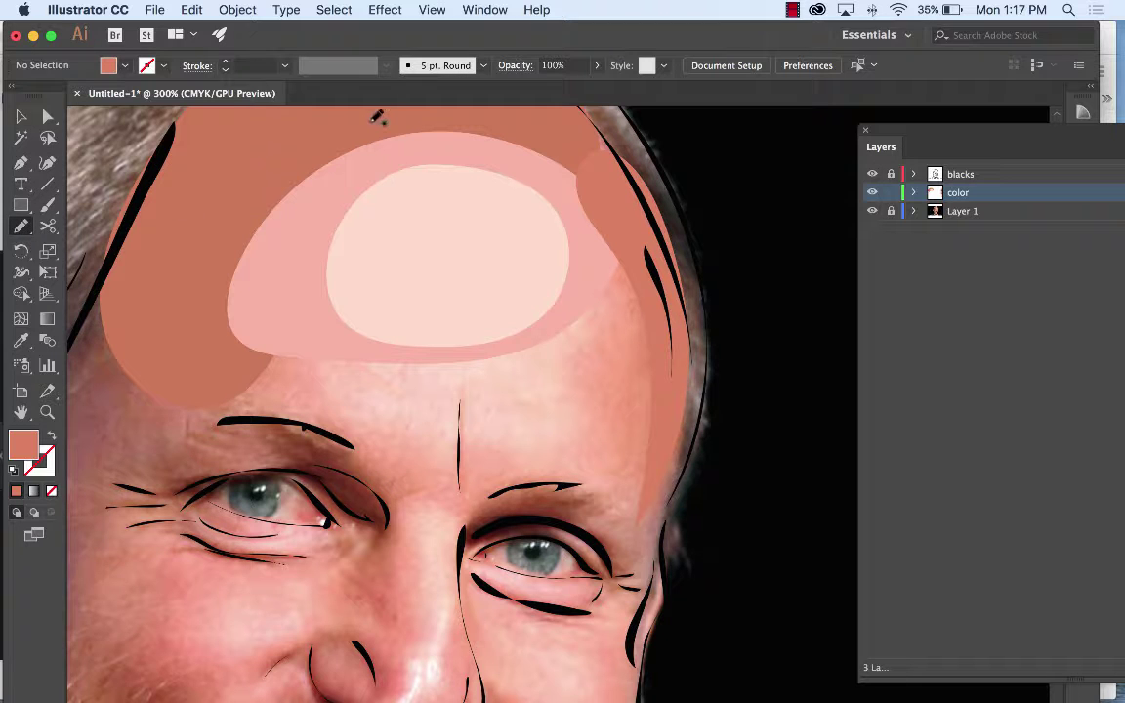
mouse_move(366, 122)
mouse_down()
mouse_move(302, 171)
mouse_move(392, 272)
mouse_move(441, 121)
mouse_move(340, 119)
mouse_up()
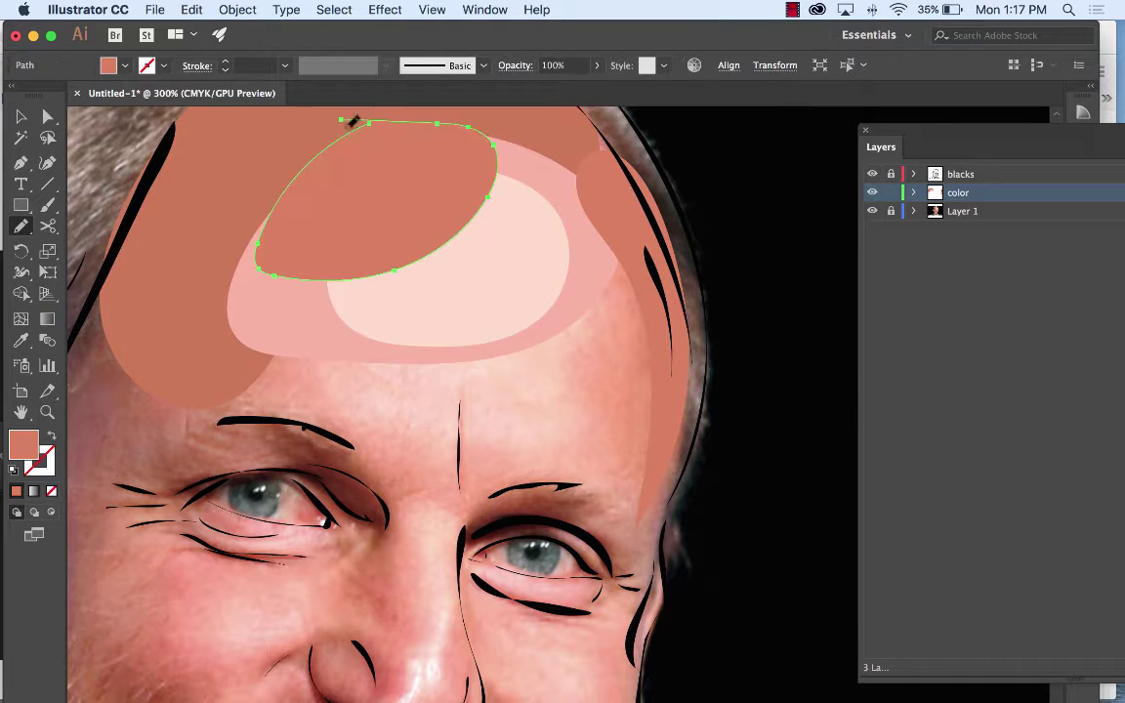
Move the Layers panel away from the colour swatches and fill the new slanted oval with the light pink swatch colour.
drag(903, 137, 1015, 342)
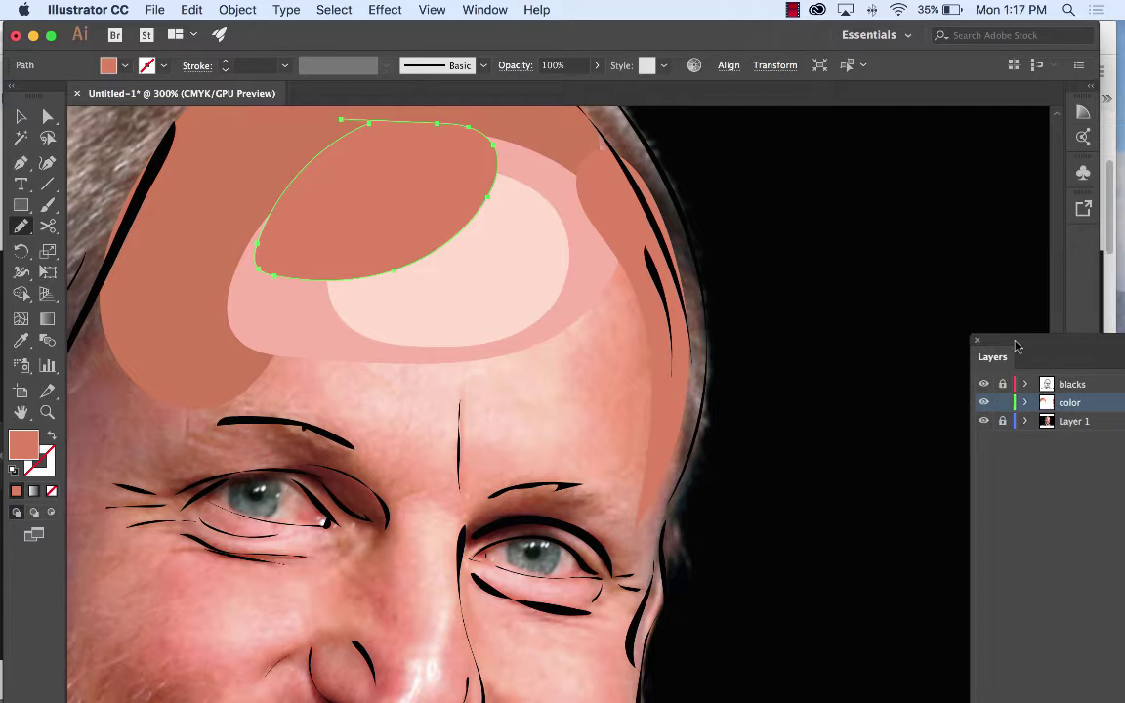
drag(865, 265, 664, 269)
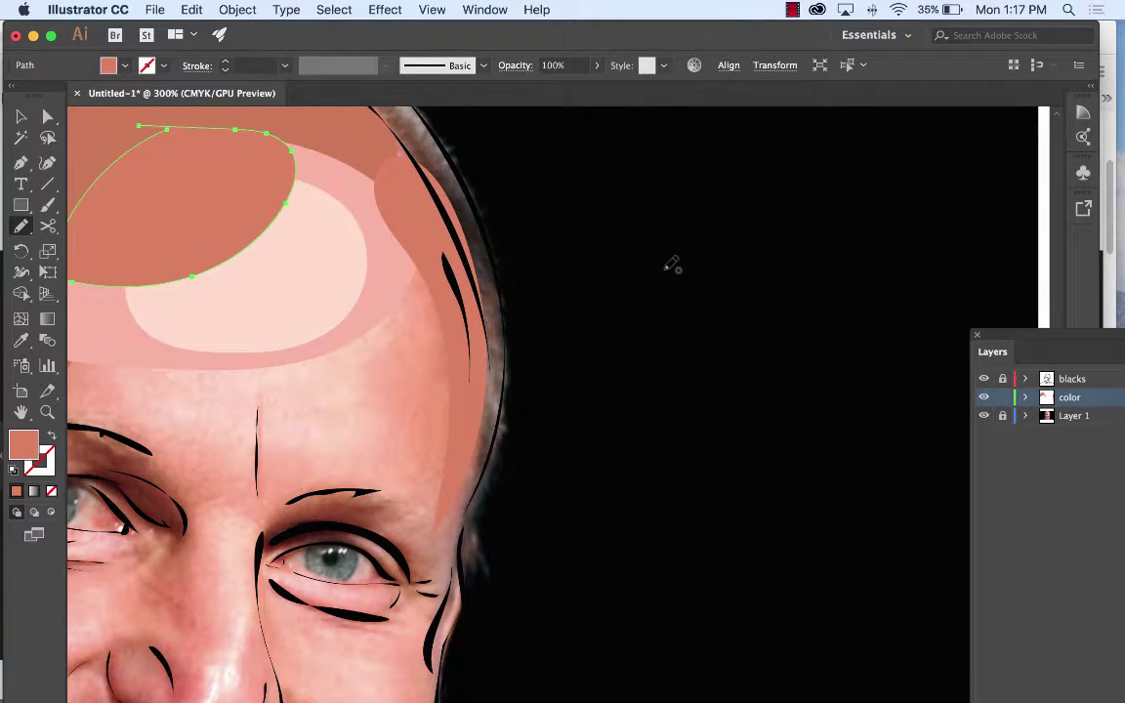
key(super+minus)
key(super+minus)
key(super+minus)
scroll(665, 269, down, 5)
scroll(664, 268, right, 4)
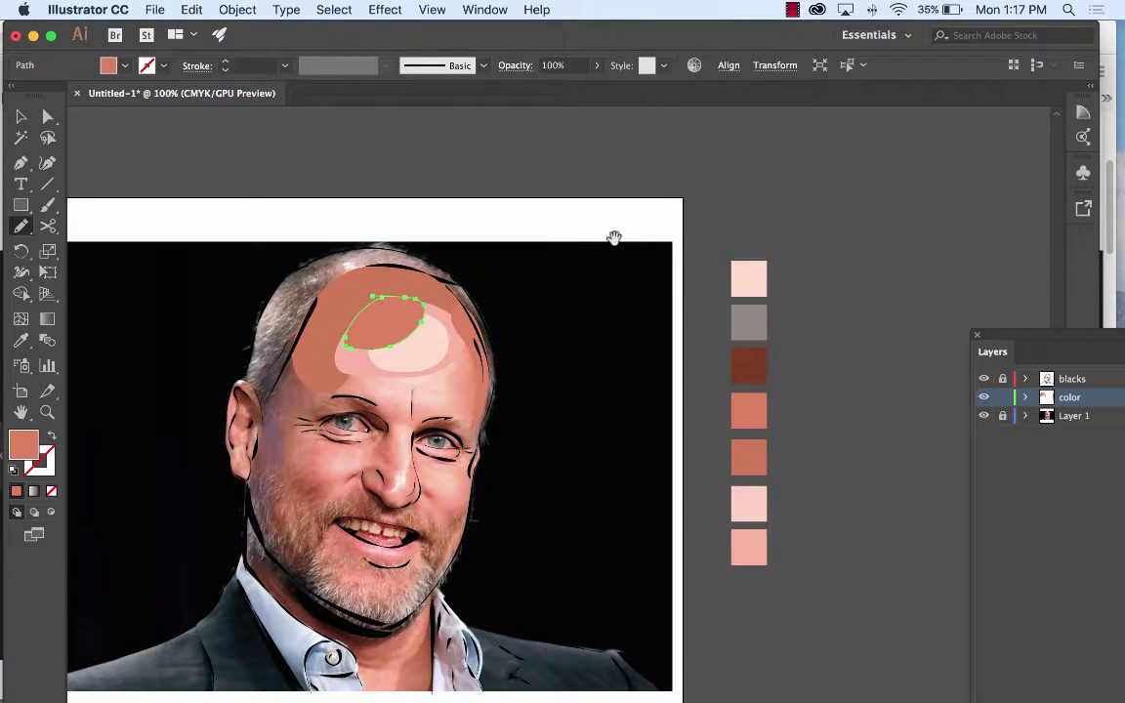
click(20, 340)
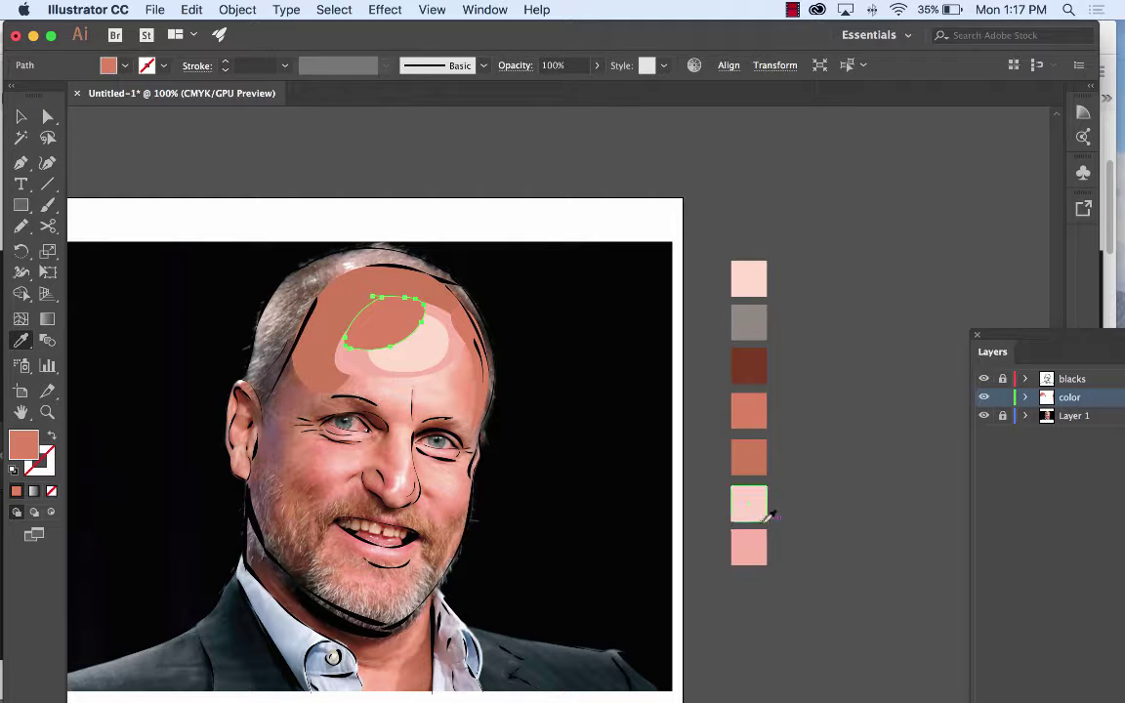
click(753, 506)
Select the lower oval highlight on the forehead and fill it with the light pink swatch colour.
click(20, 116)
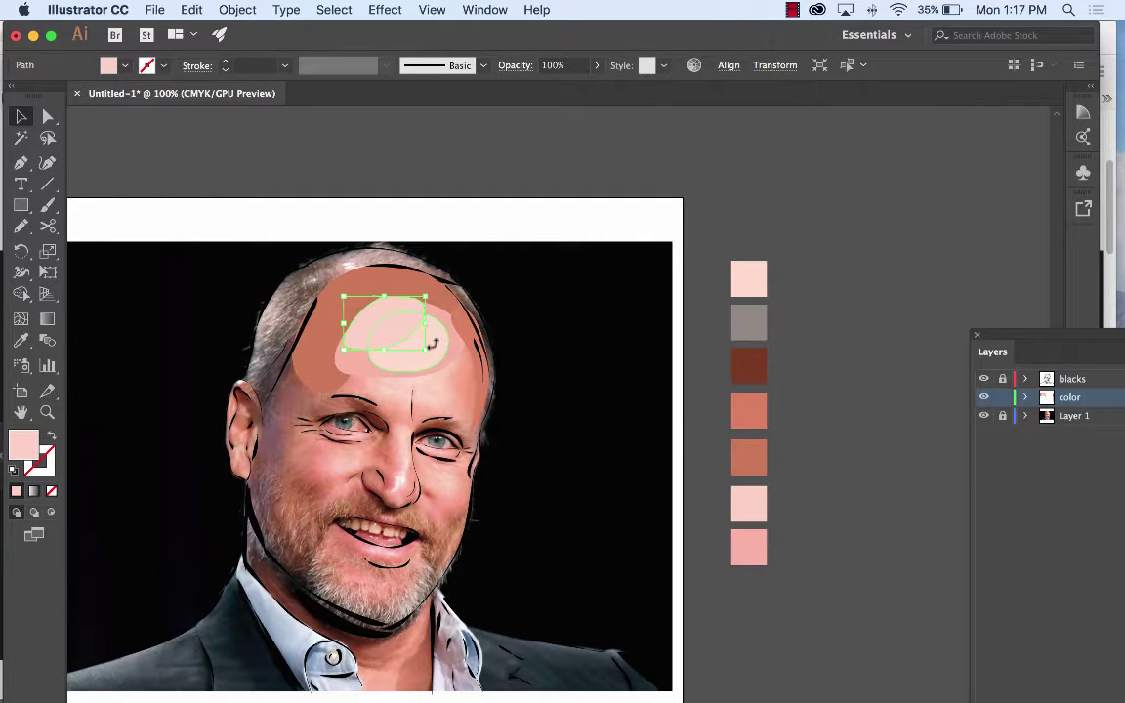
drag(445, 354, 445, 355)
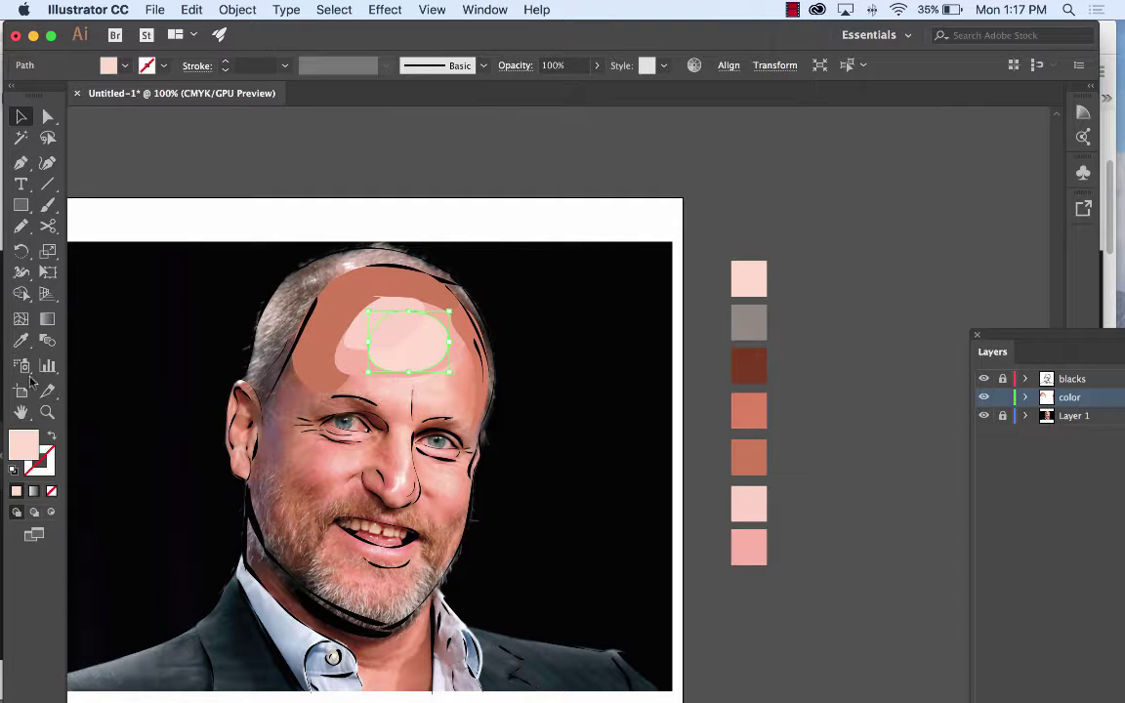
click(20, 340)
click(752, 503)
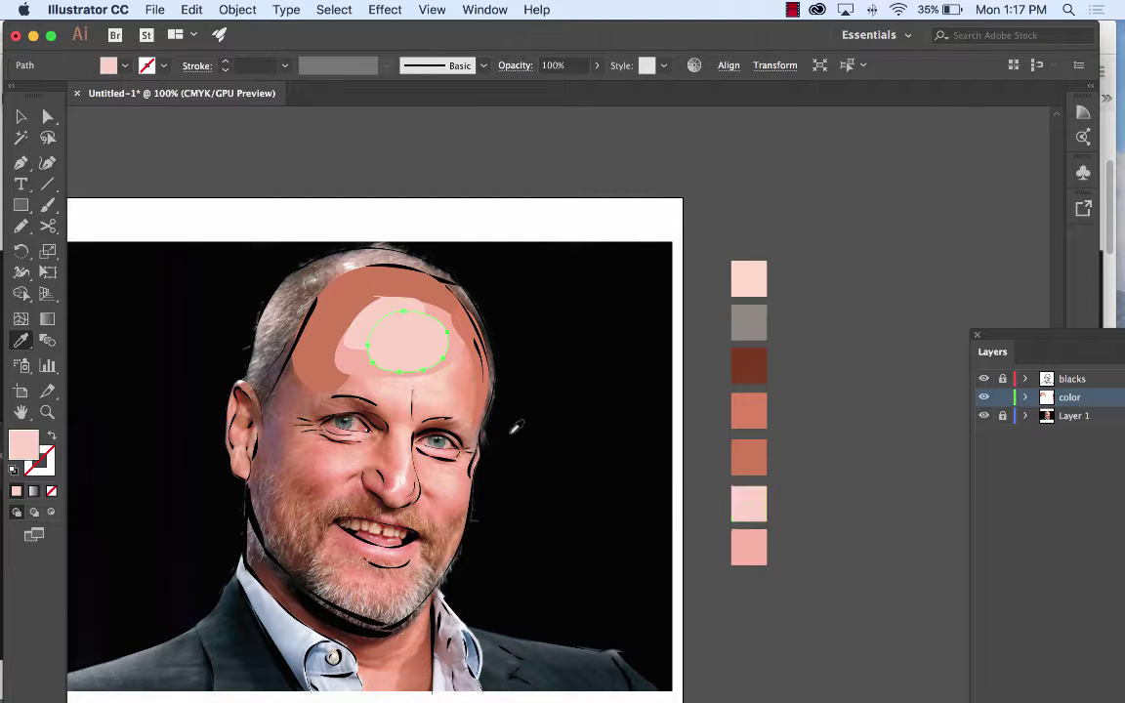
Recolour the upper slanted highlight with the pale peach swatch and deselect it.
click(21, 116)
drag(424, 326, 388, 307)
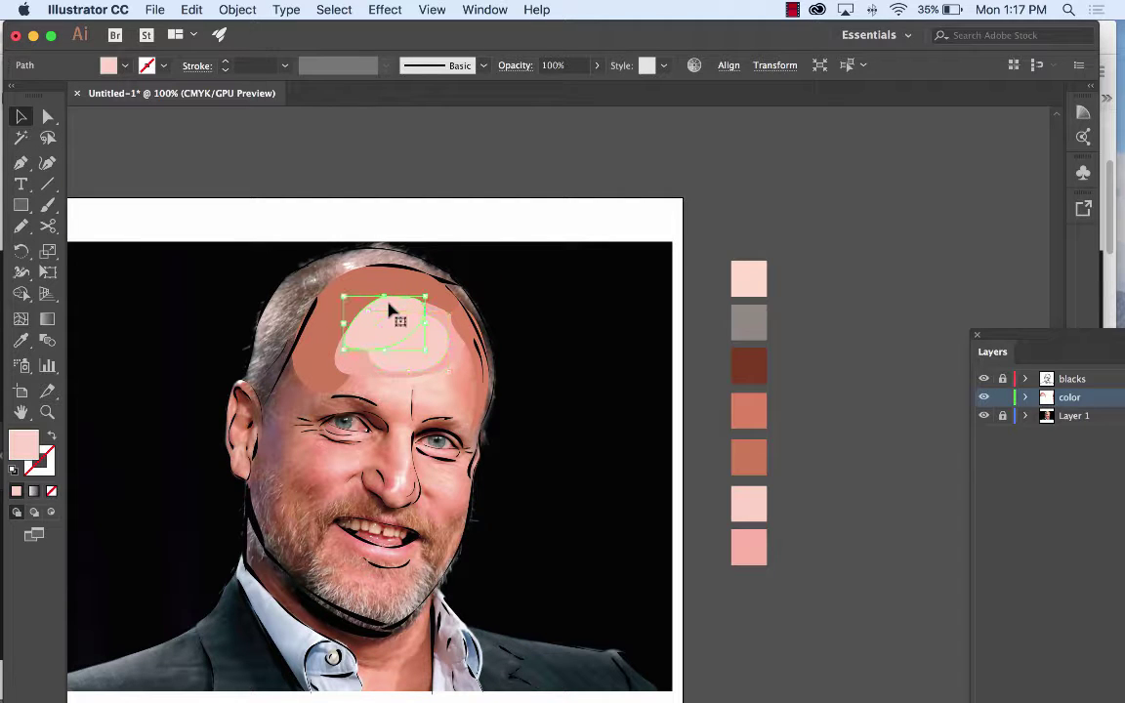
click(20, 340)
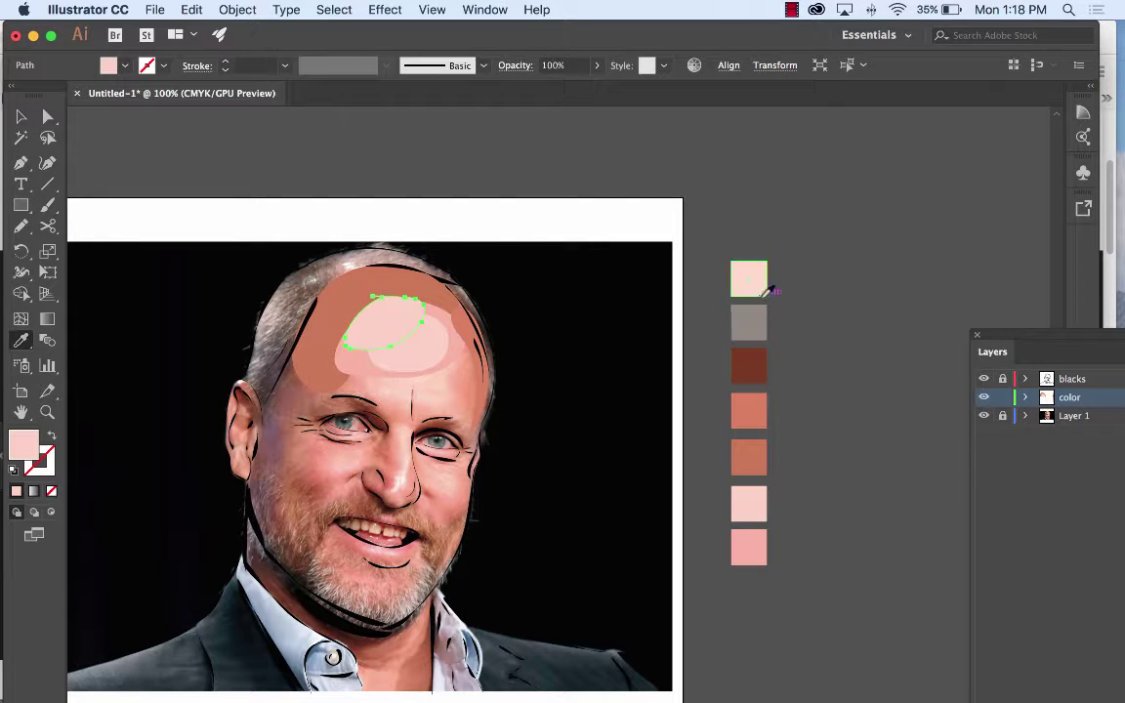
click(20, 115)
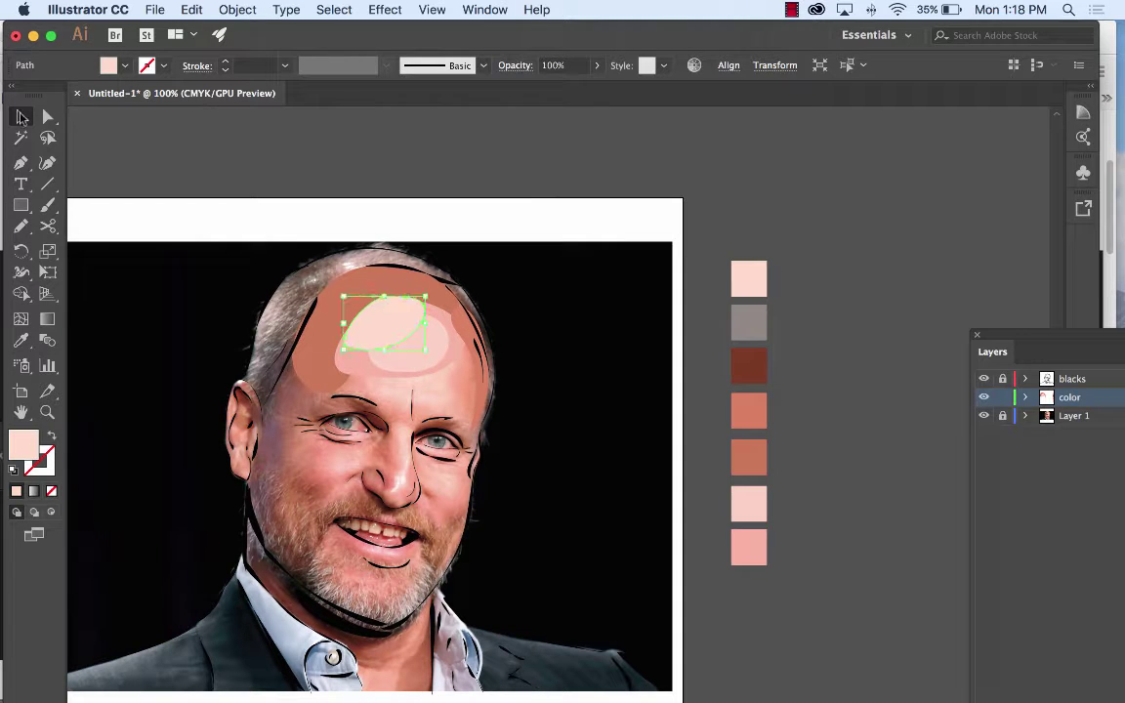
click(314, 160)
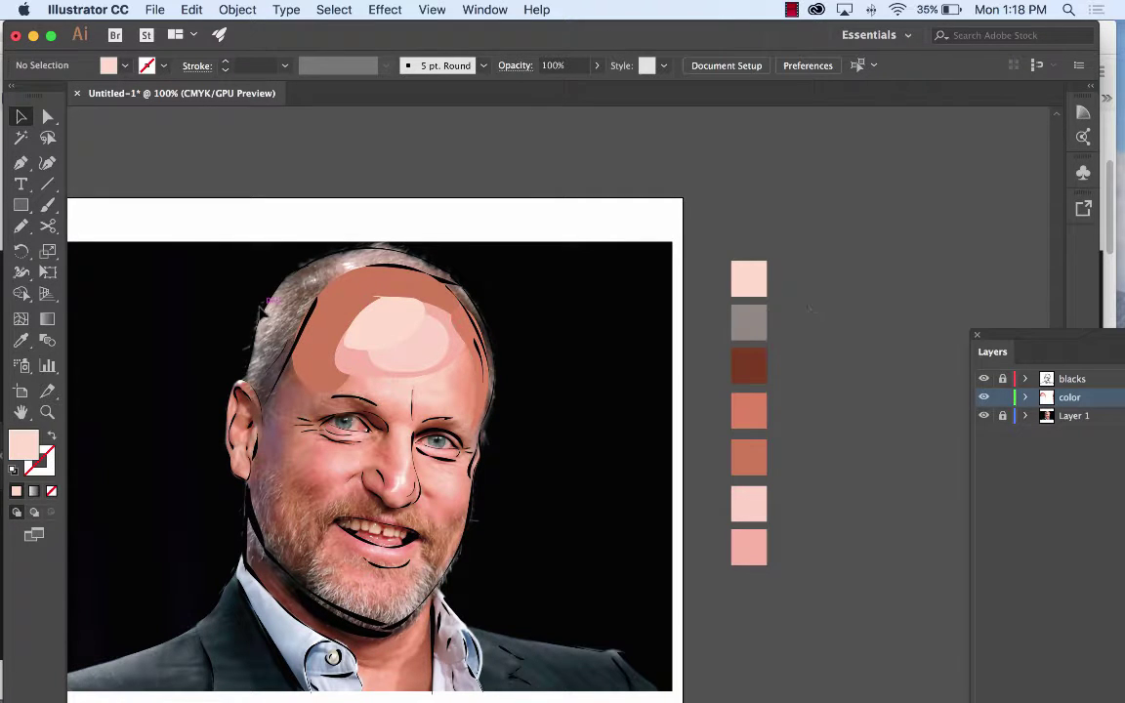
Draw a larger Pencil shape around the upper forehead highlight and fill it with the medium pink swatch colour.
click(21, 225)
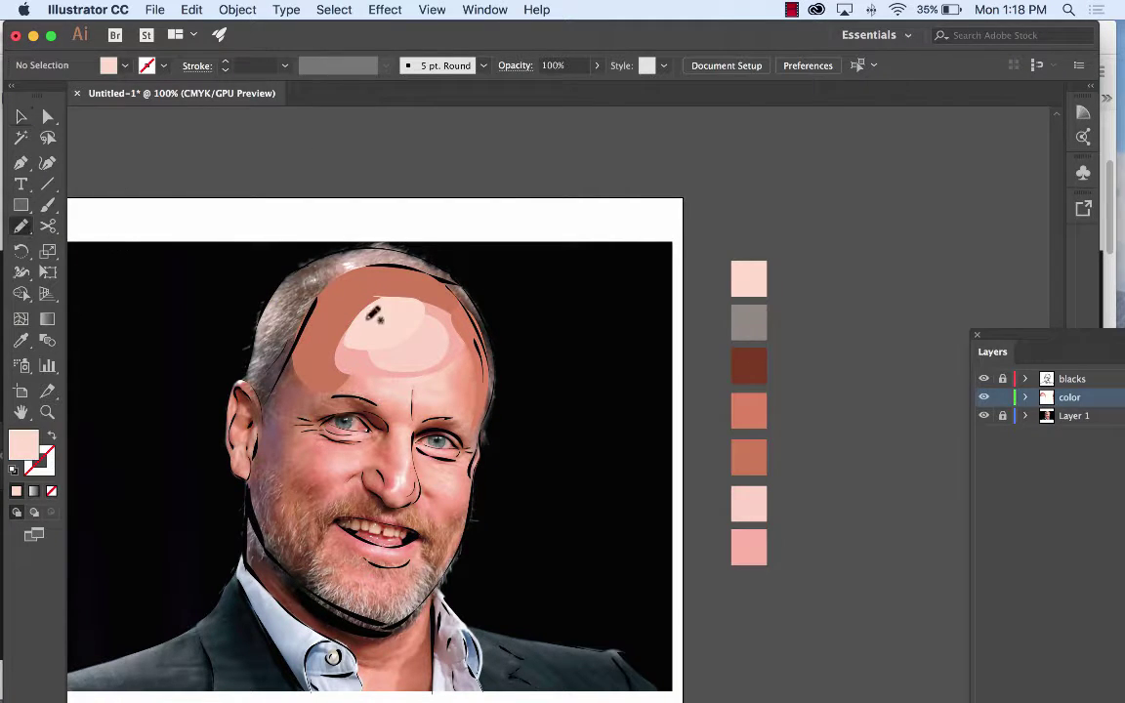
mouse_move(432, 289)
mouse_down()
mouse_move(357, 287)
mouse_move(328, 314)
mouse_move(326, 343)
mouse_move(399, 335)
mouse_move(402, 278)
mouse_move(427, 289)
mouse_up()
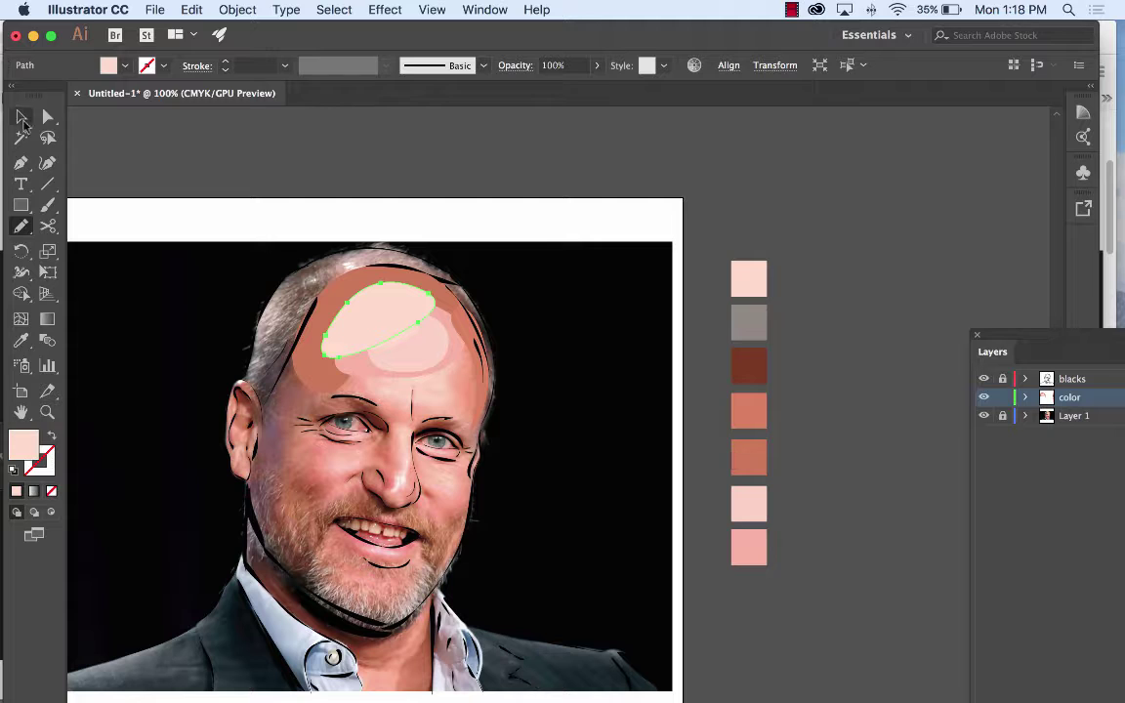
click(21, 340)
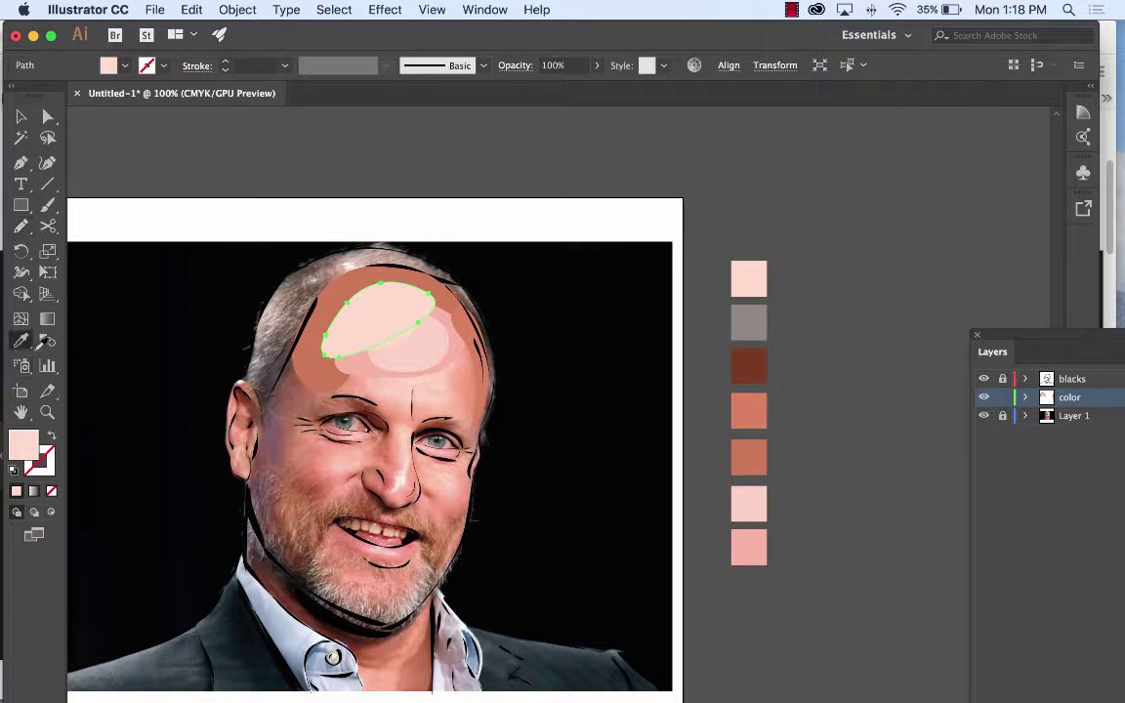
click(761, 547)
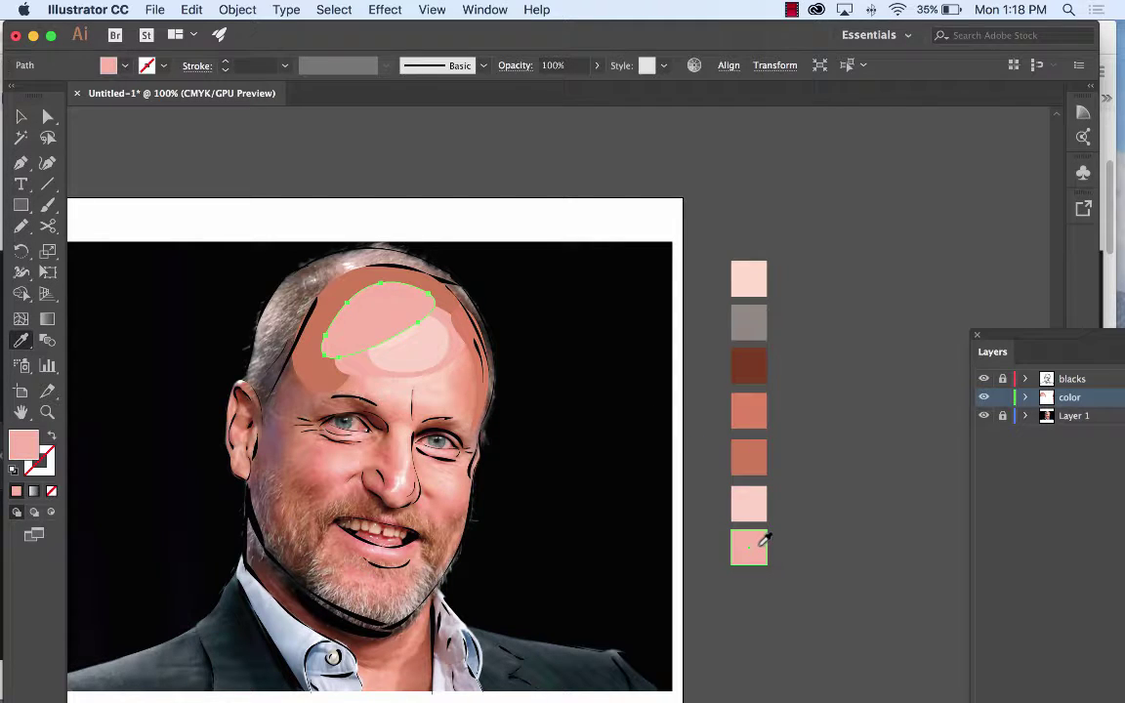
Send the larger pink shape backward so it sits behind the forehead highlights, and deselect it.
click(244, 11)
mouse_move(273, 47)
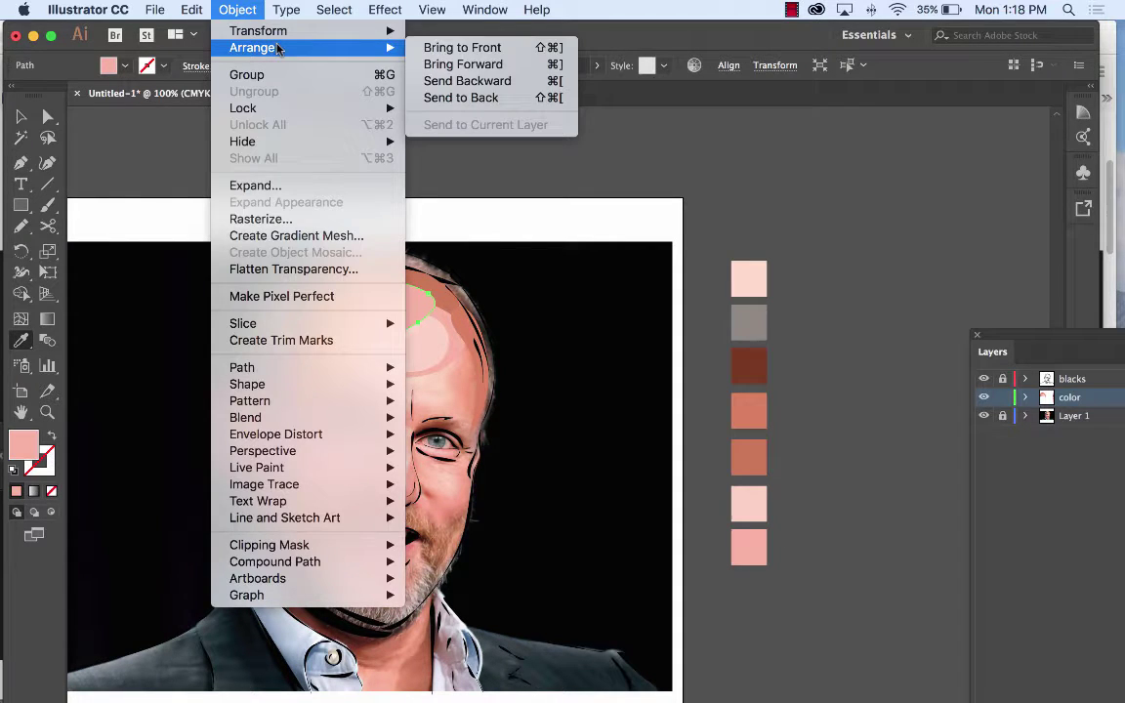
click(514, 84)
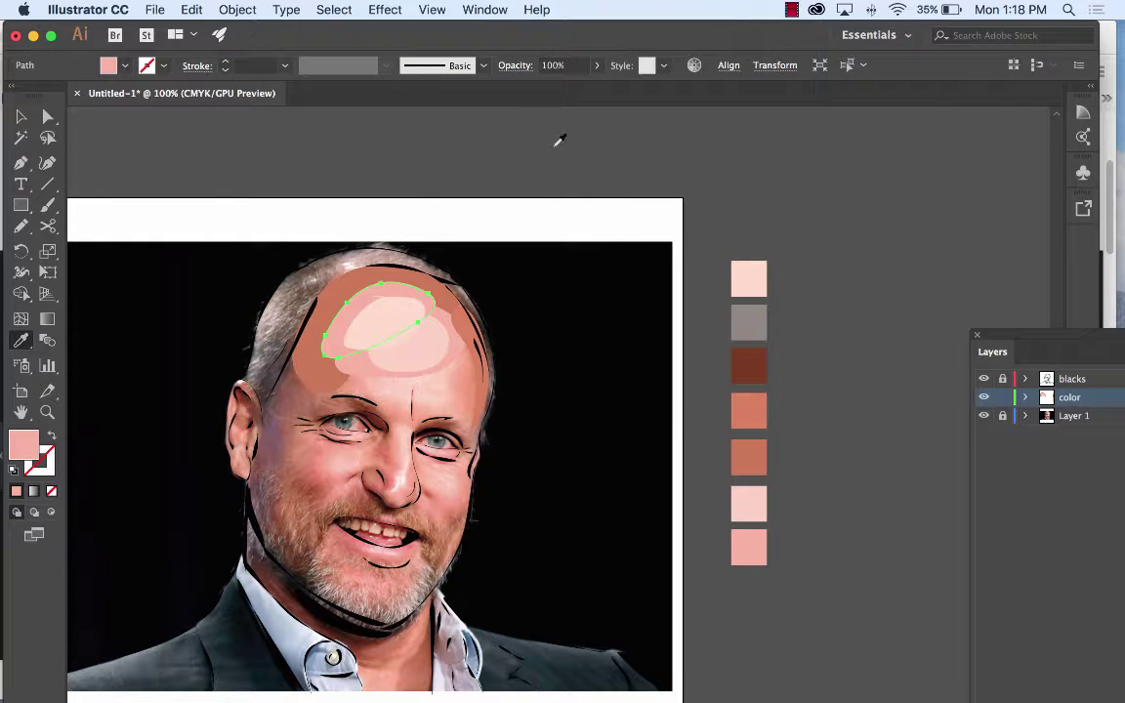
click(21, 116)
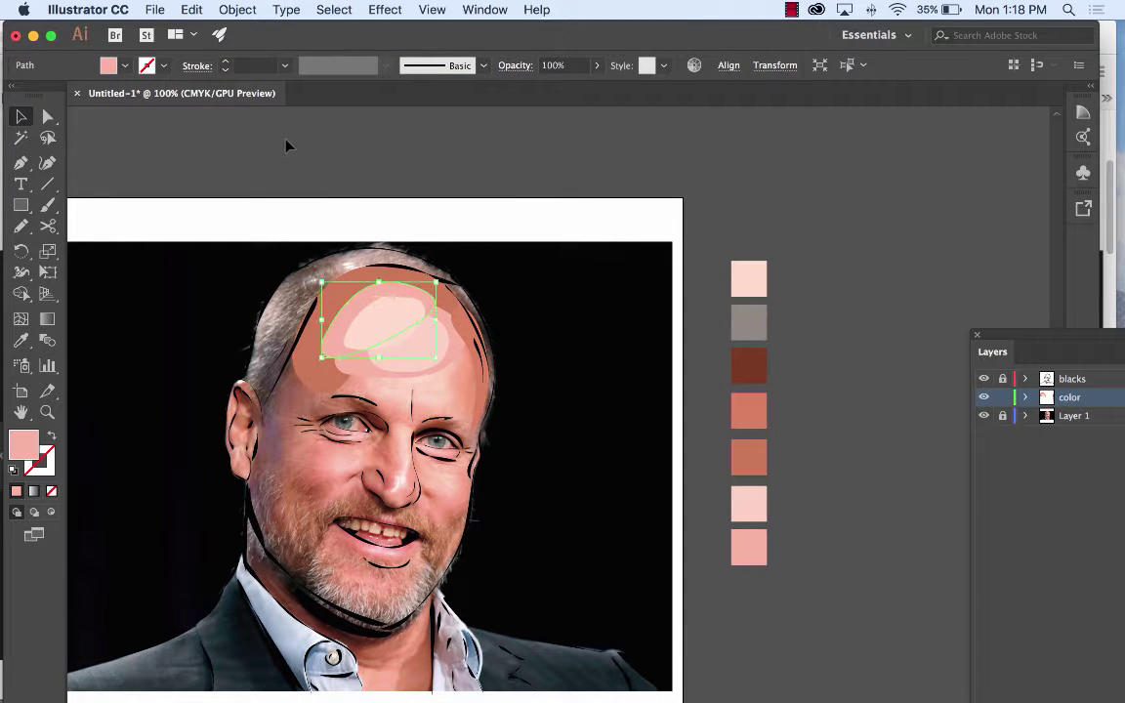
click(284, 143)
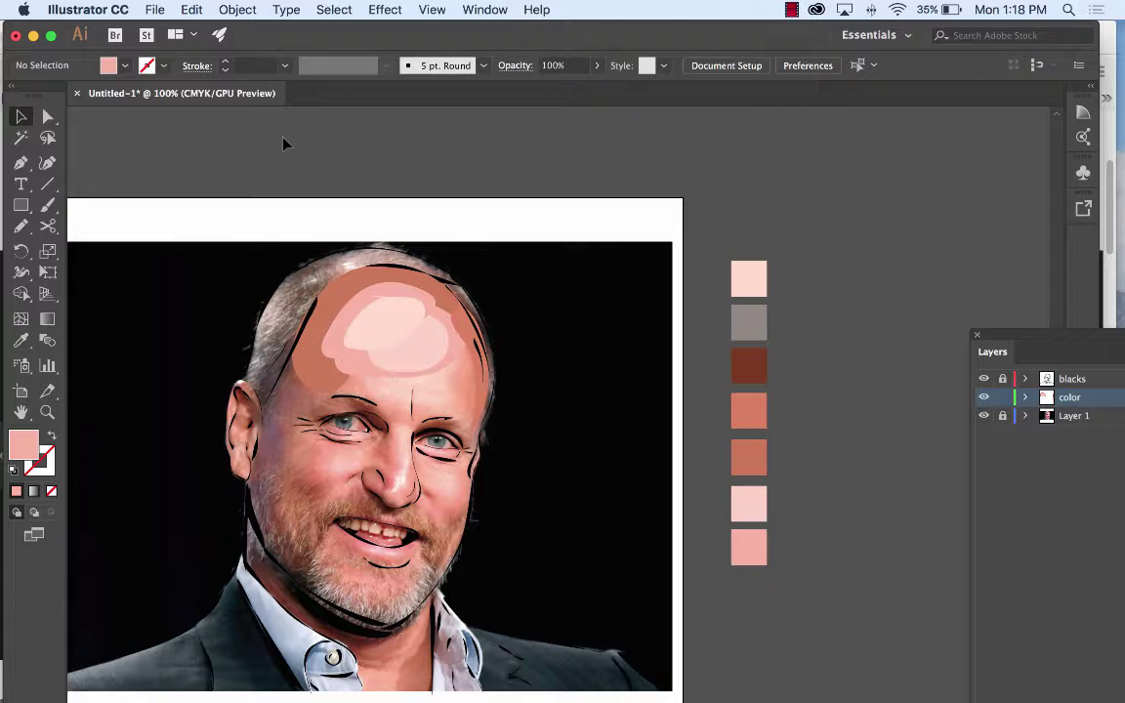
Draw a Pencil shape over the shaded area between the eyebrow and upper eyelid of the right-hand eye.
key(super+equal)
key(super+equal)
key(super+equal)
key(super+equal)
key(super+equal)
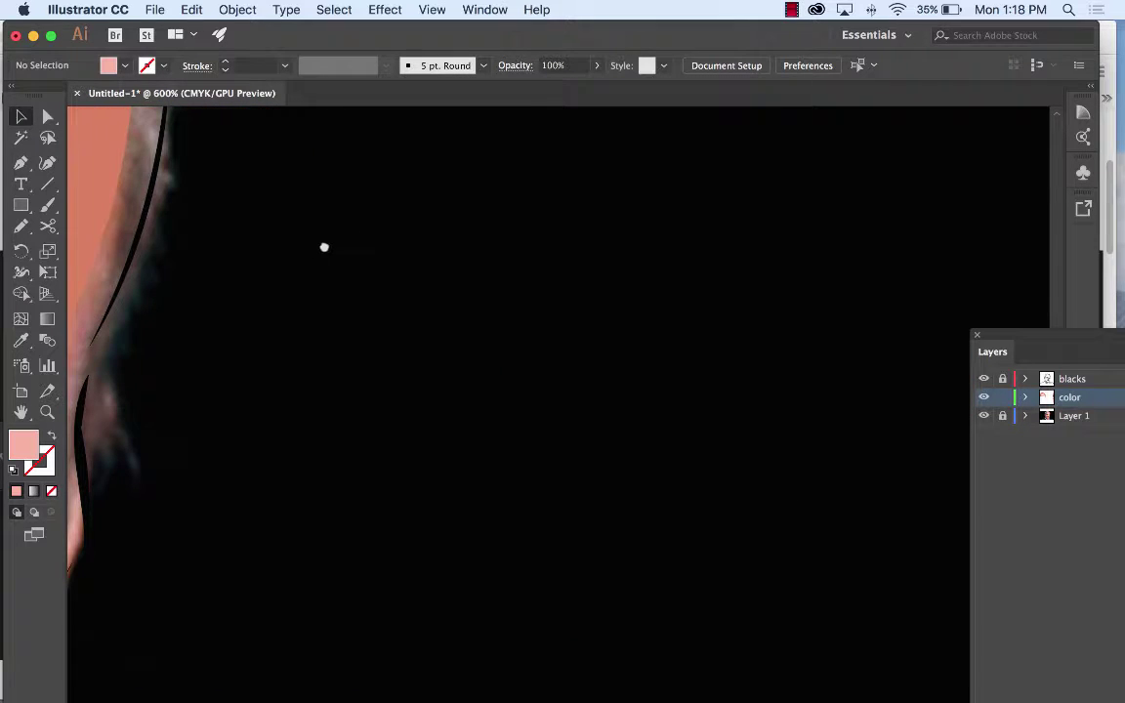
scroll(324, 247, left, 10)
scroll(747, 242, right, 4)
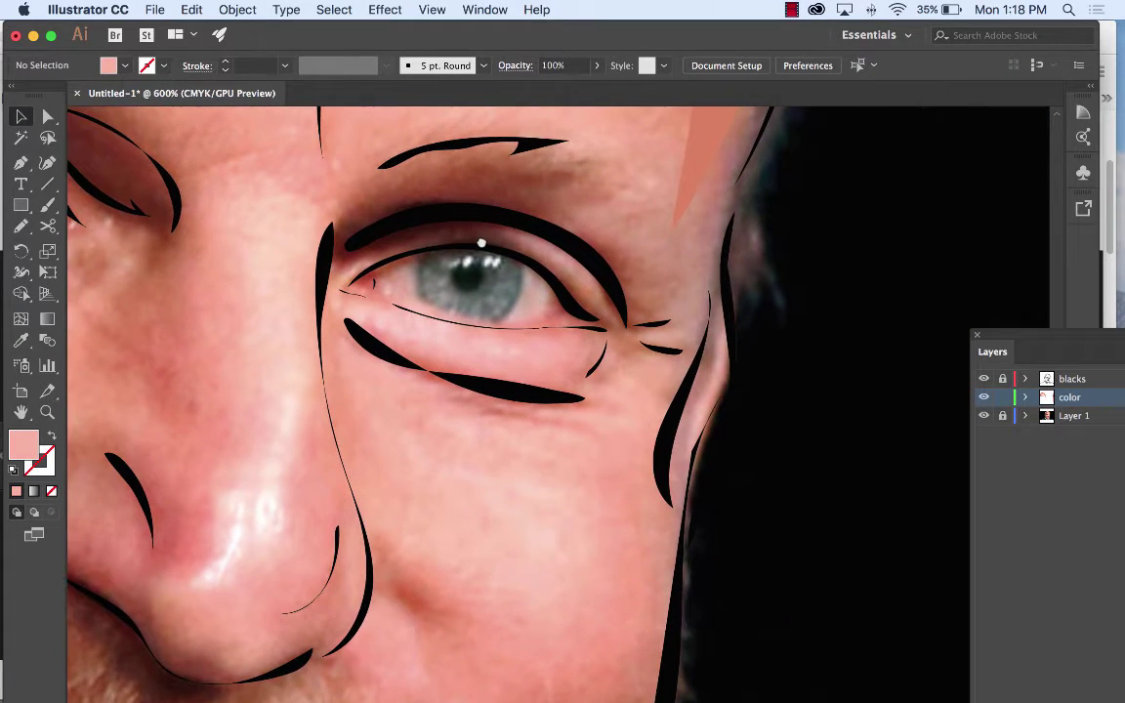
scroll(578, 221, up, 3)
scroll(578, 221, left, 2)
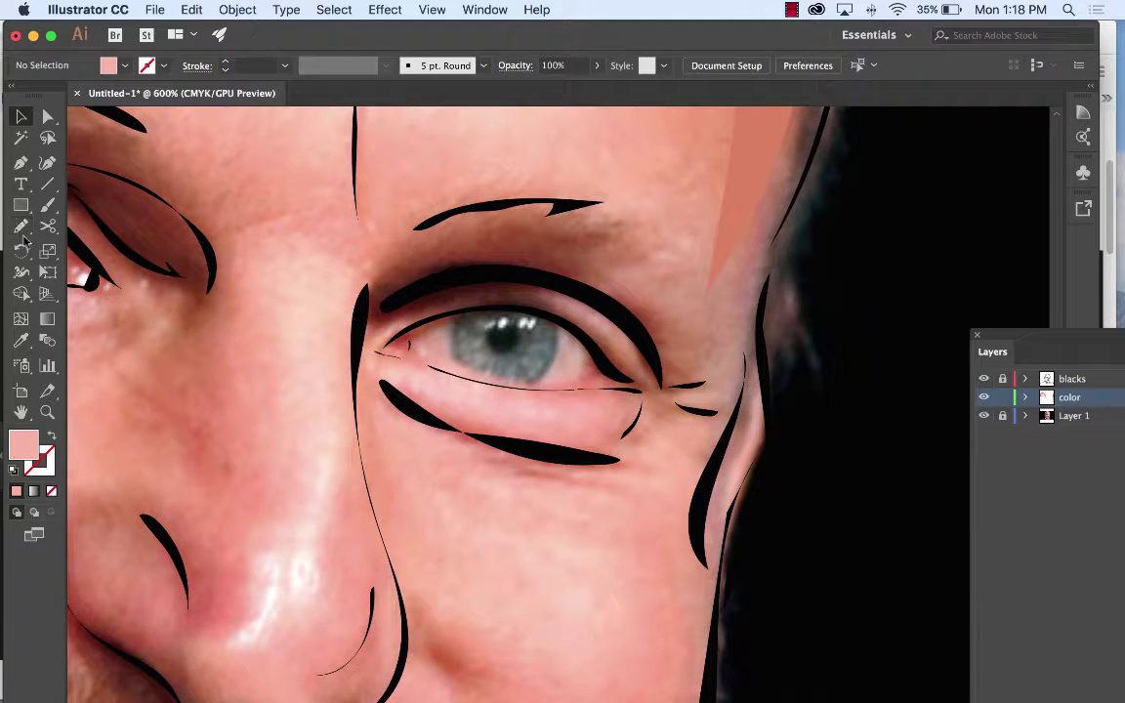
click(19, 228)
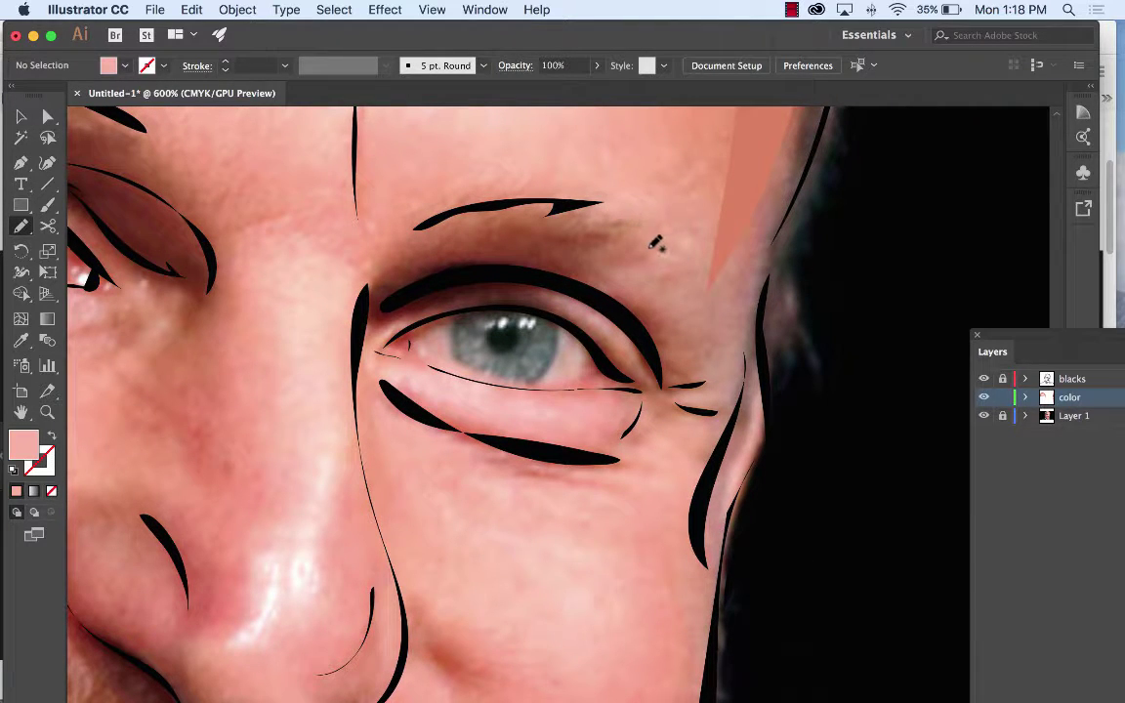
mouse_move(664, 252)
mouse_down()
mouse_move(554, 281)
mouse_move(391, 304)
mouse_up()
mouse_move(398, 254)
mouse_down()
mouse_move(467, 213)
mouse_move(550, 199)
mouse_move(595, 204)
mouse_move(682, 256)
mouse_up()
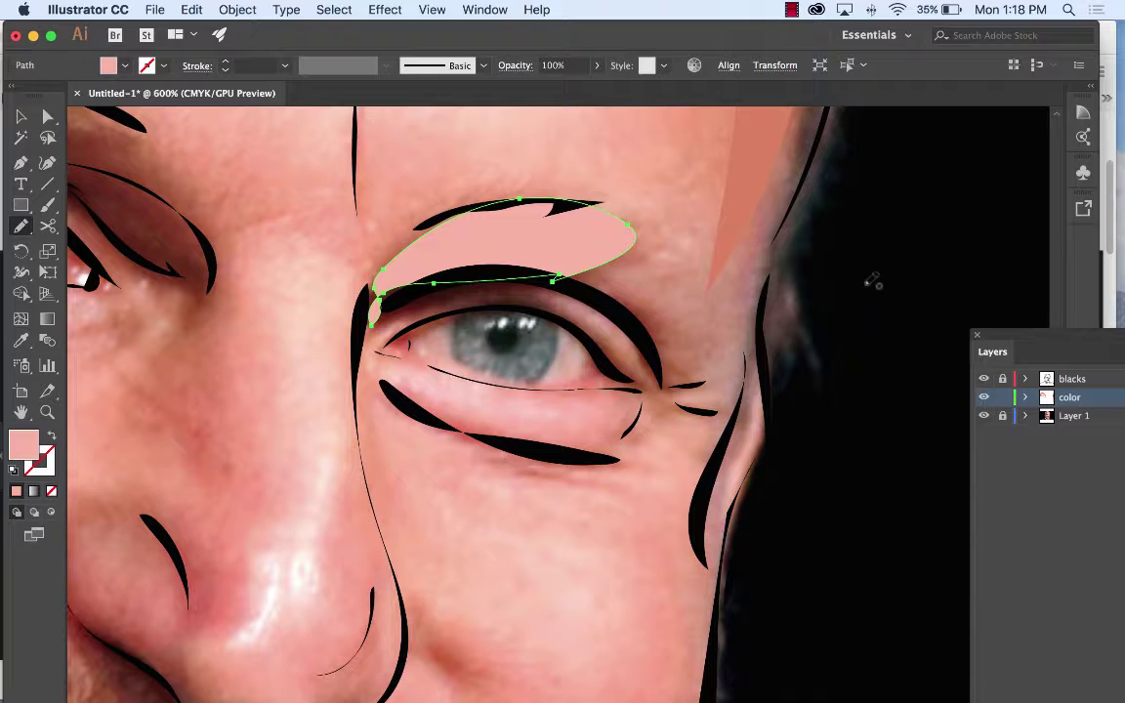
Fill the brow shape with the dark reddish brown sampled from the shadow at the other eye's inner corner.
drag(859, 285, 809, 283)
scroll(716, 269, down, 3)
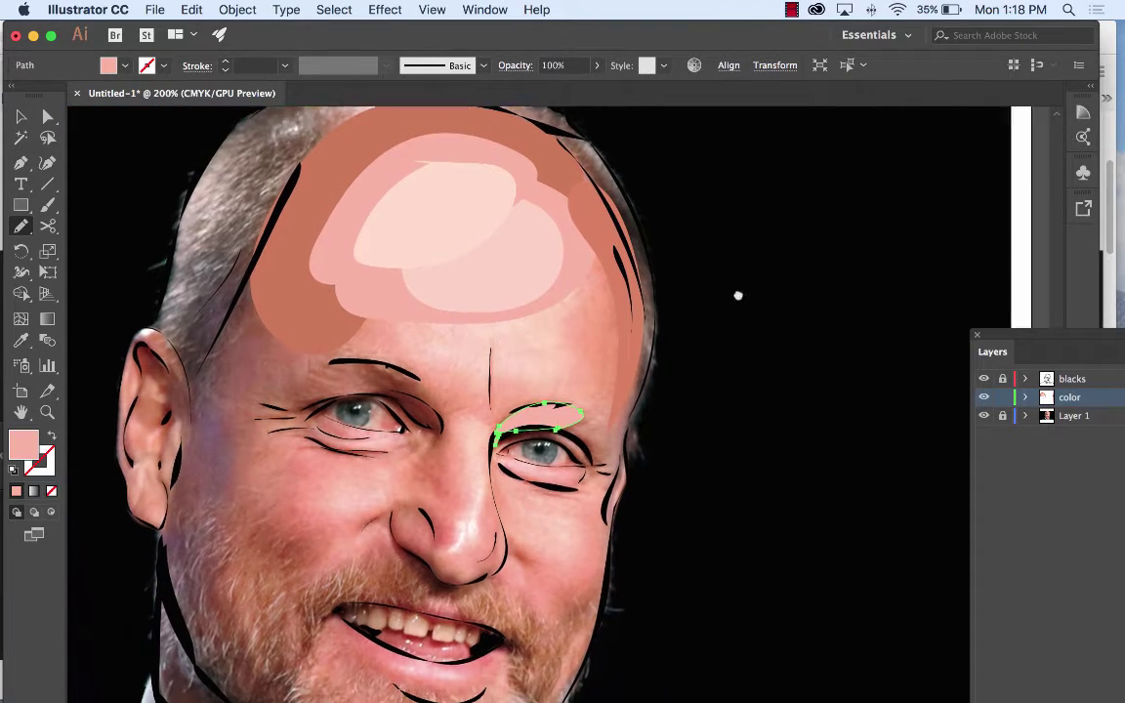
scroll(738, 296, right, 5)
scroll(738, 296, down, 3)
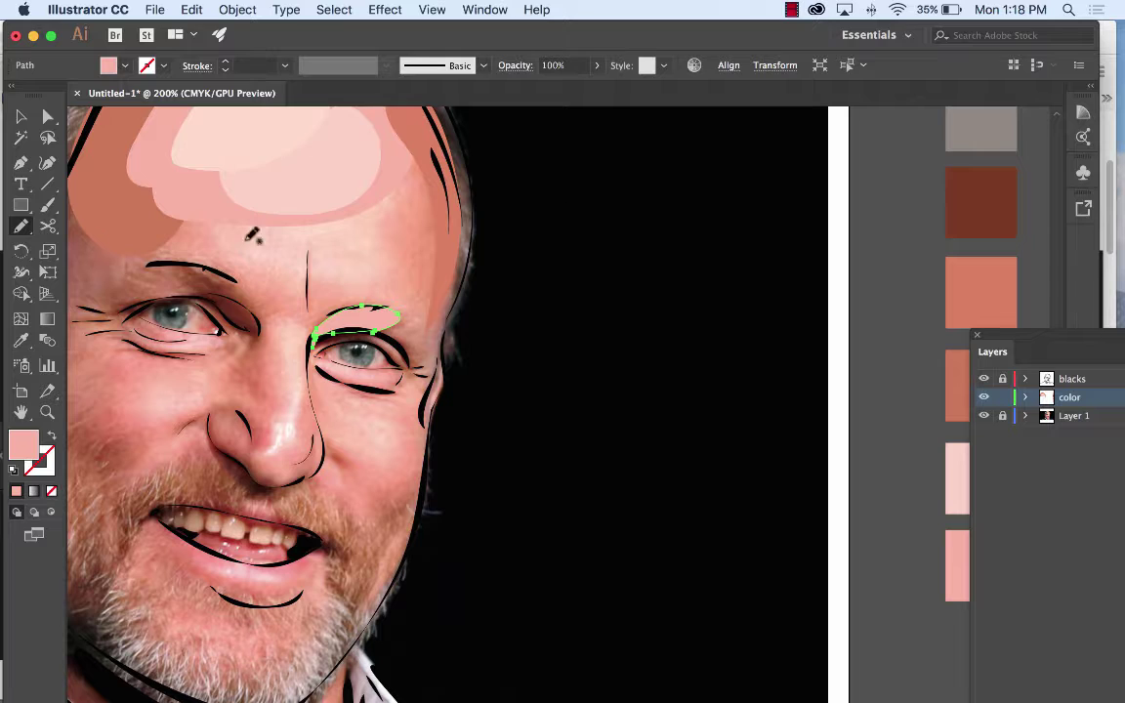
click(21, 341)
click(241, 309)
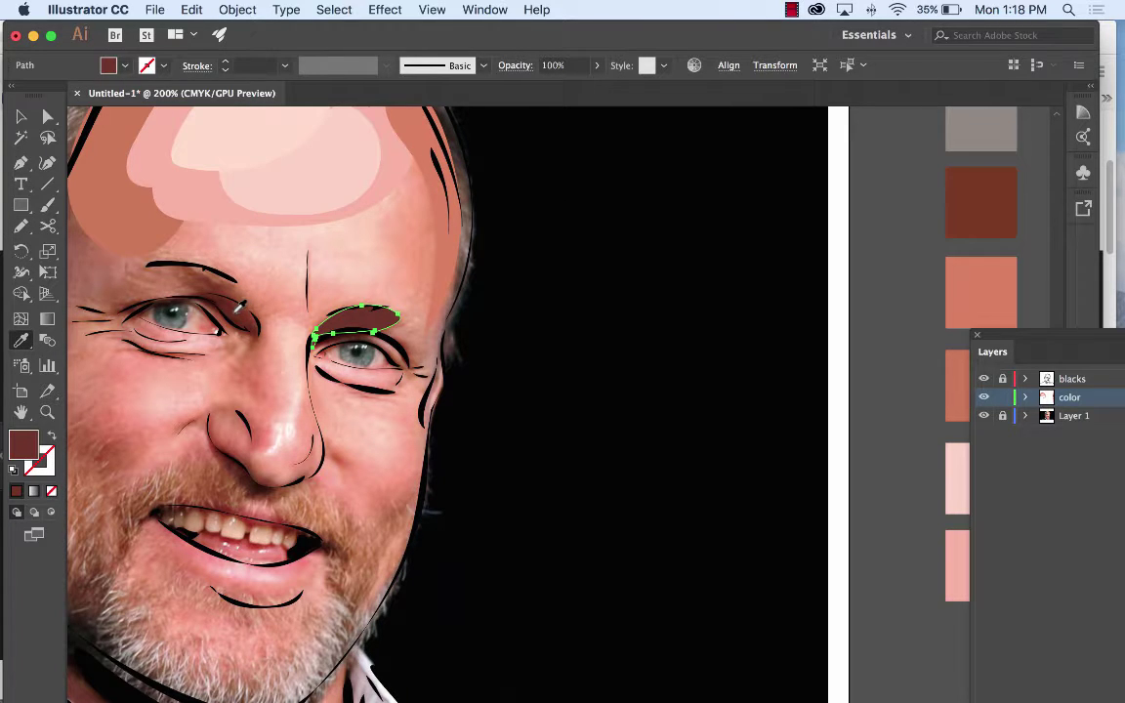
click(20, 117)
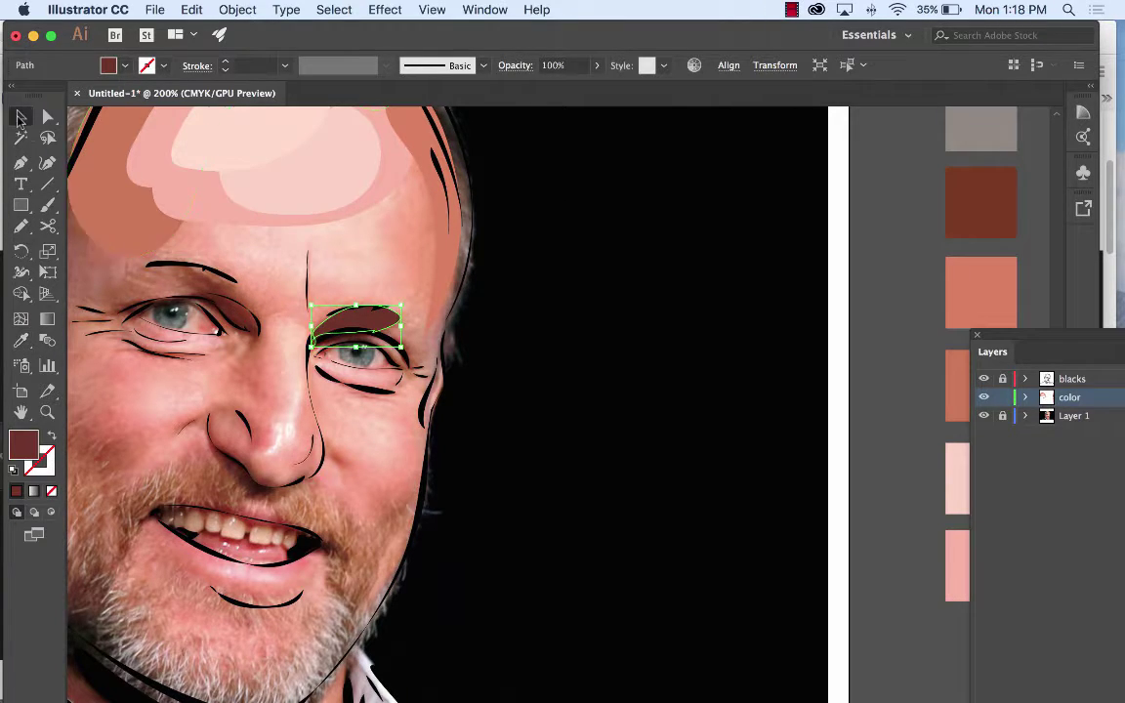
Extend the dark brow shape with the Pencil so it reaches above the eyebrow line and the inner eye corner.
key(super+equal)
key(super+equal)
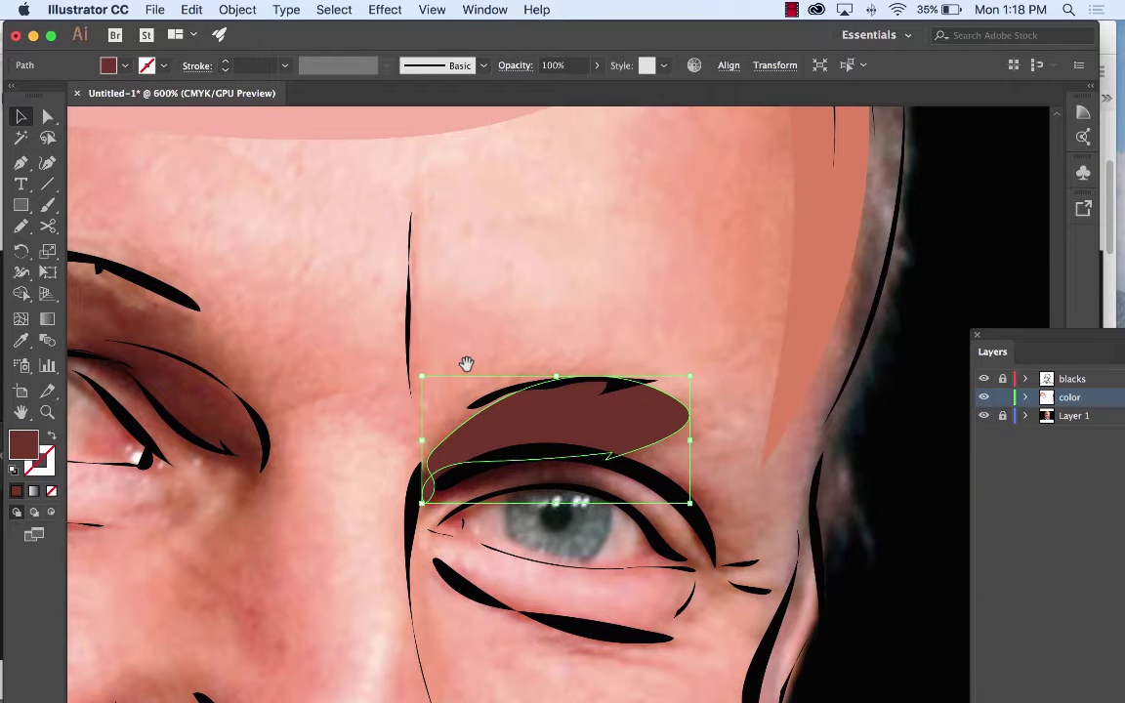
key(super+equal)
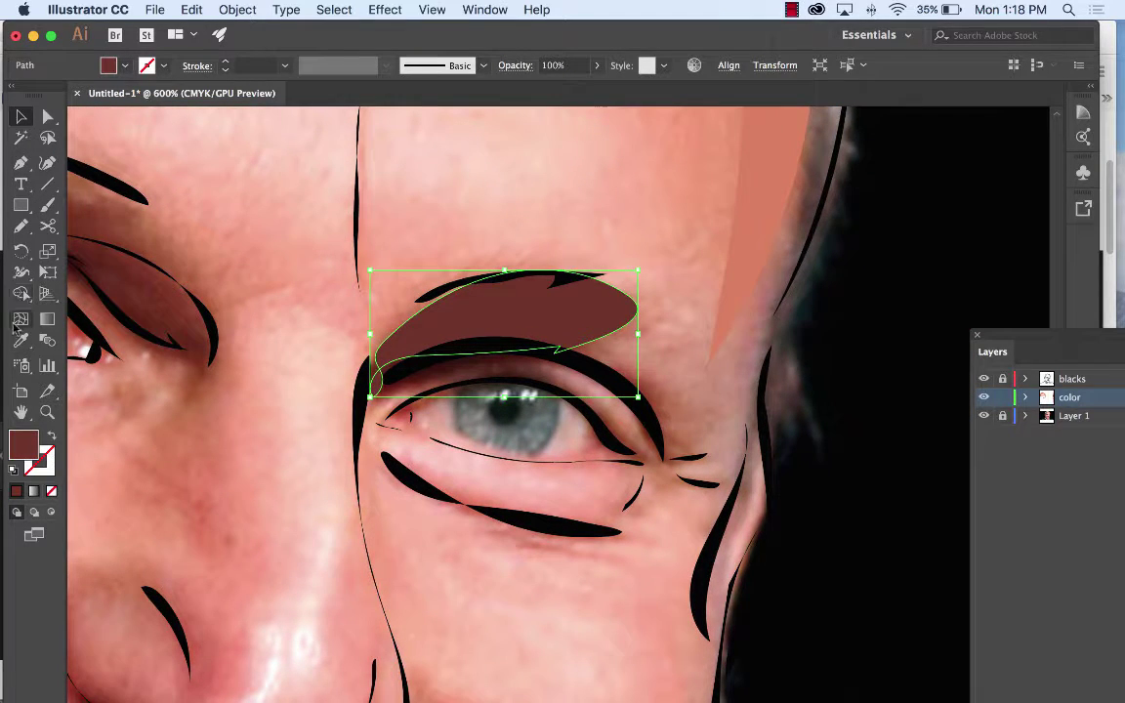
click(21, 227)
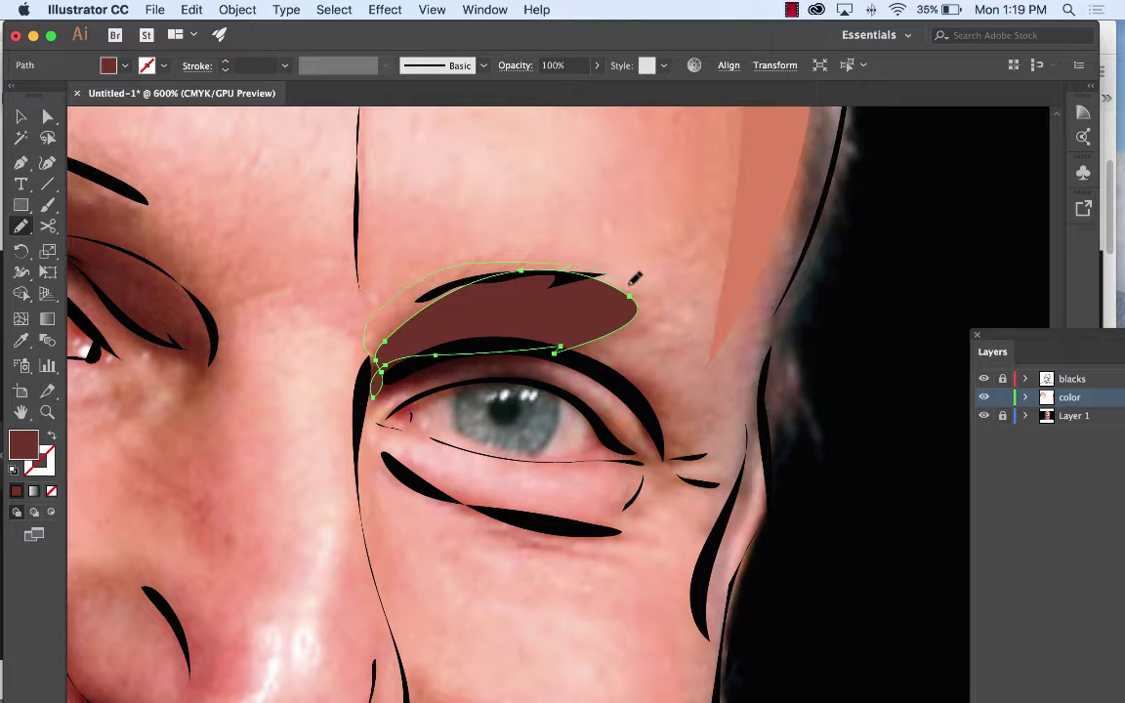
mouse_move(631, 293)
mouse_down()
mouse_move(551, 289)
mouse_move(375, 344)
mouse_up()
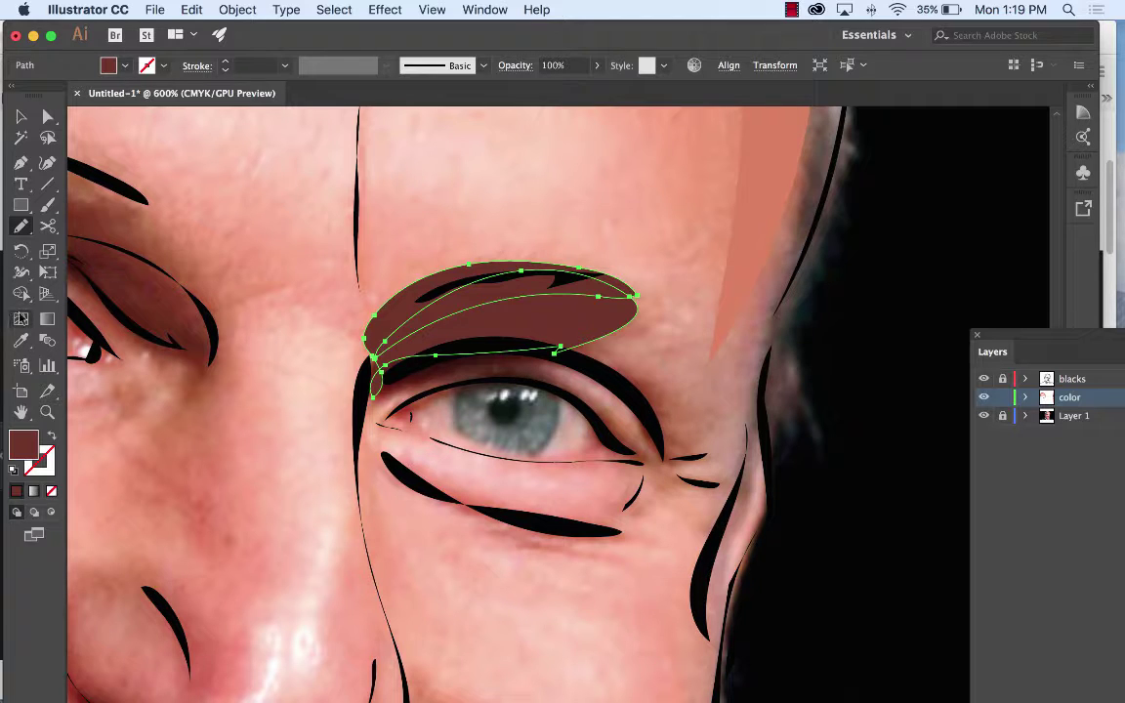
Try a salmon tone sampled from the photo on the brow shape, and undo the recolouring.
click(20, 340)
click(195, 245)
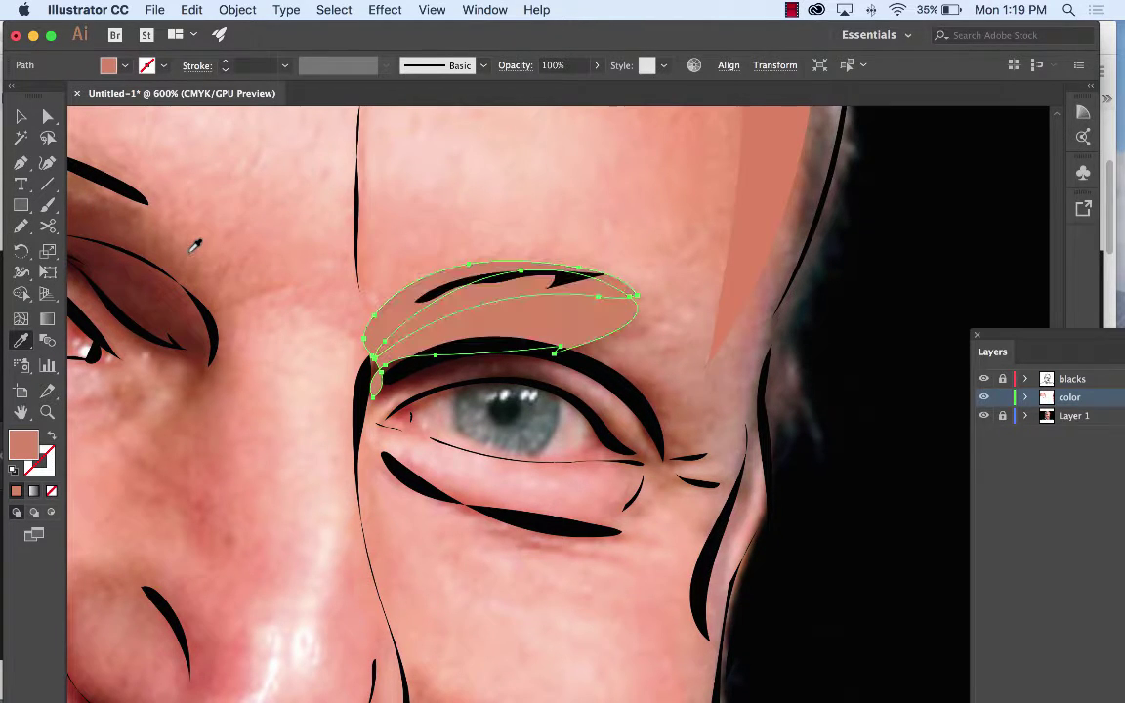
click(182, 8)
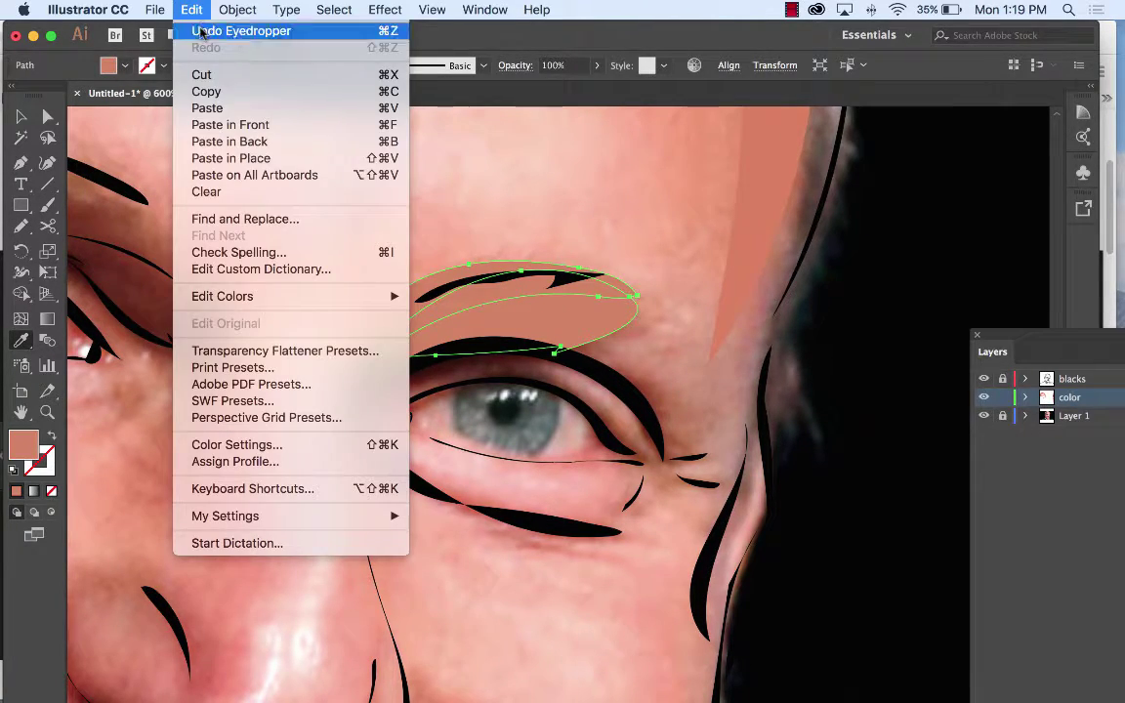
click(186, 26)
click(20, 116)
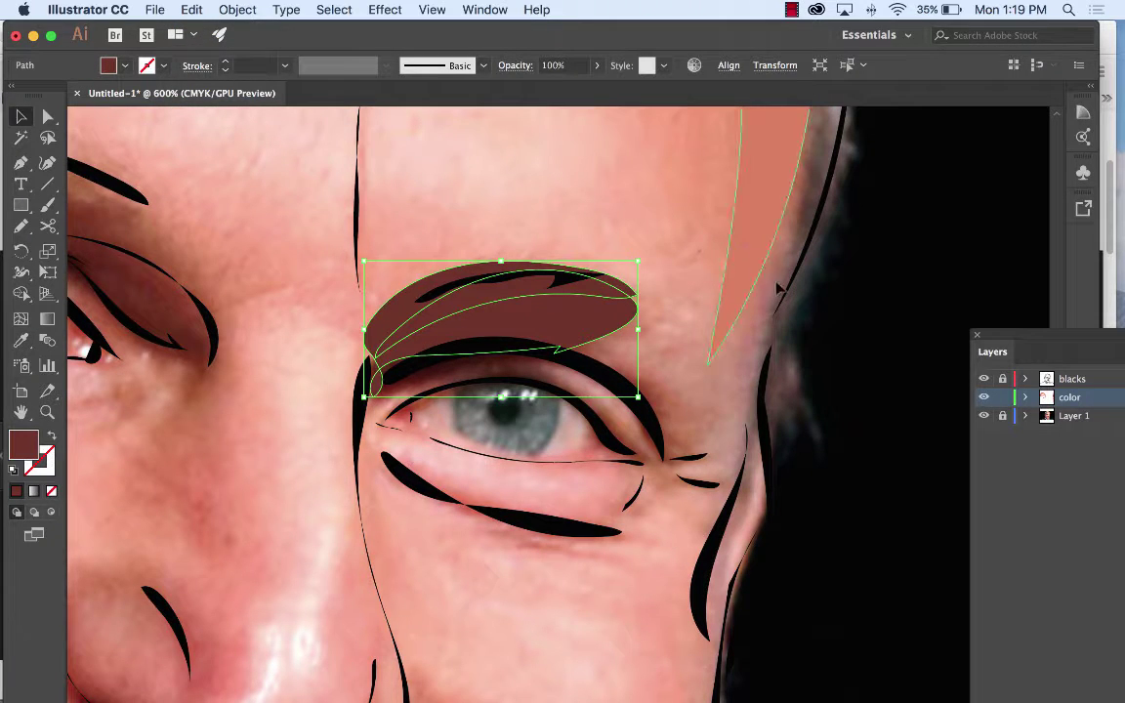
Select the dark brow shape above the right-hand eye and delete it.
click(846, 352)
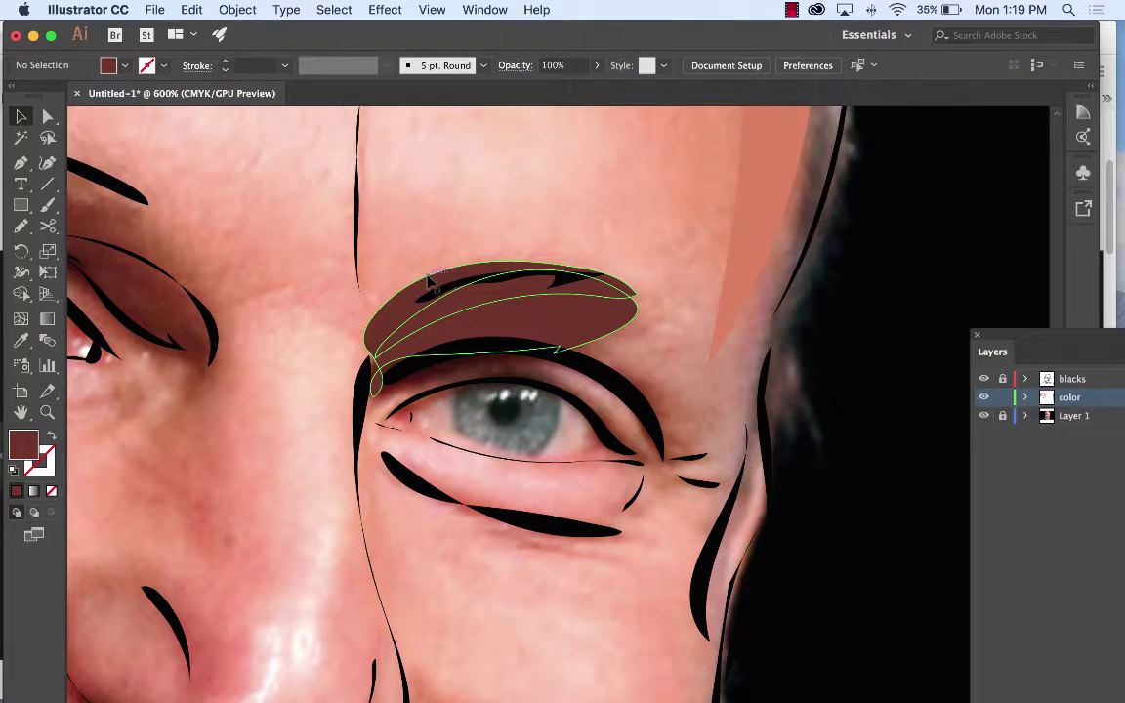
click(434, 286)
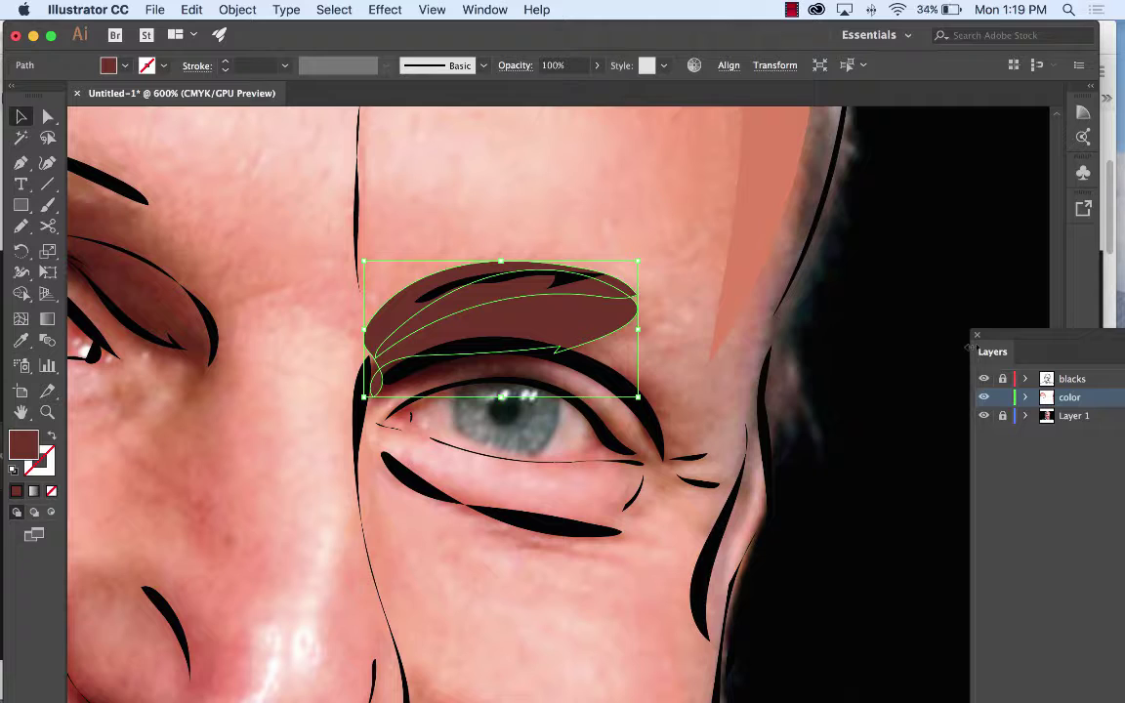
key(p)
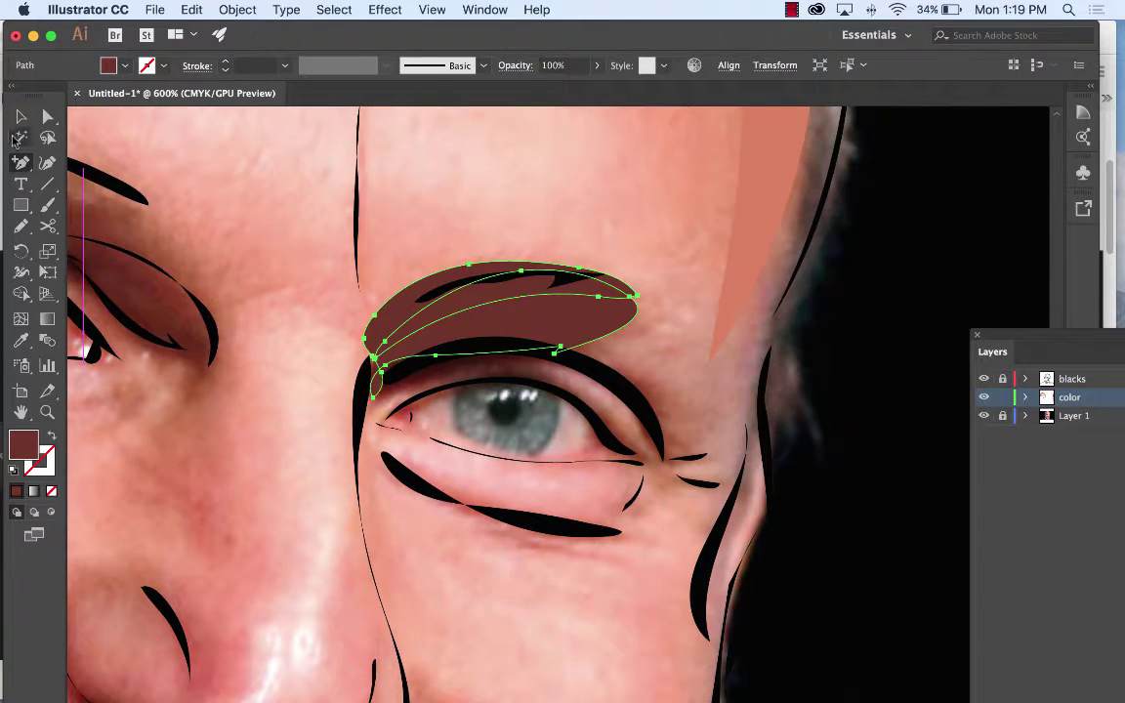
key(v)
key(Delete)
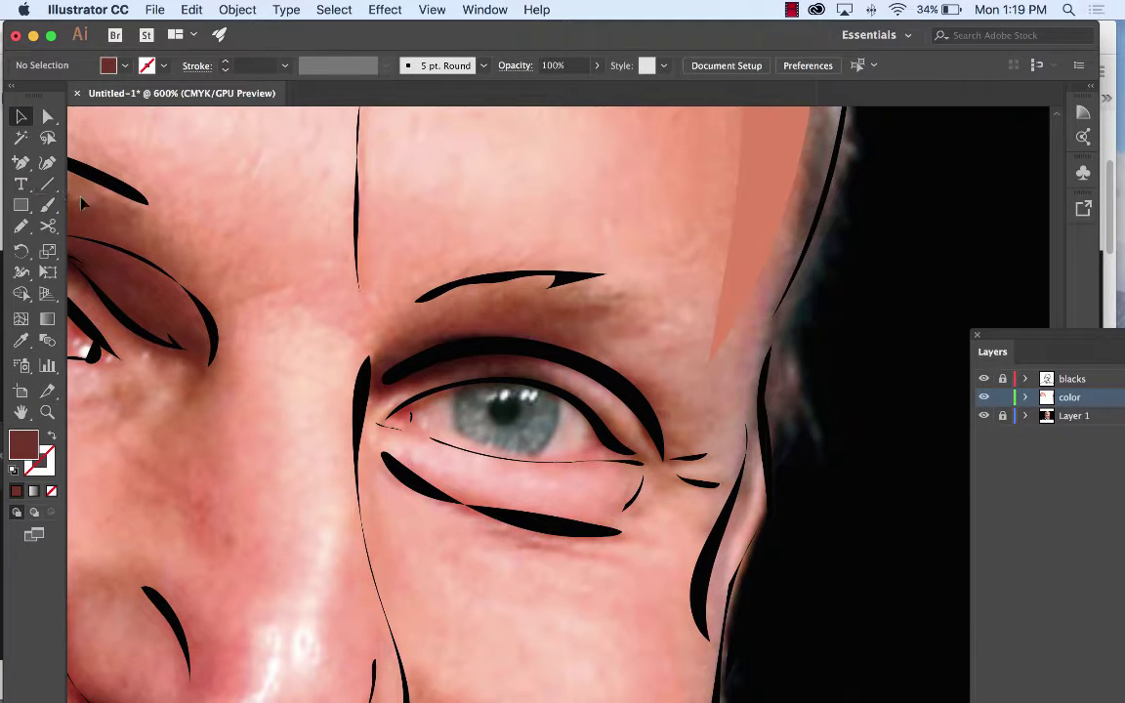
Draw a Pencil shape along the right-hand eyebrow to the inner eye corner, fill it with medium brown sampled from beneath the other eyebrow, and deselect it.
click(21, 226)
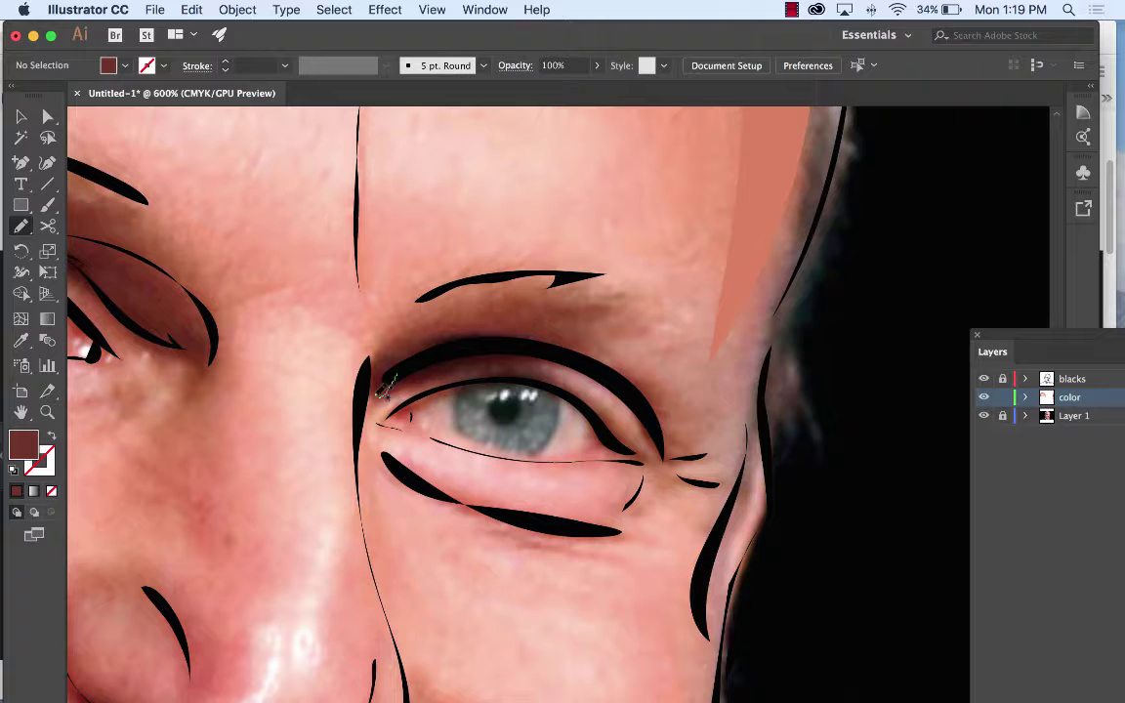
mouse_move(383, 391)
mouse_down()
mouse_move(385, 354)
mouse_move(457, 280)
mouse_move(574, 263)
mouse_move(660, 289)
mouse_move(667, 310)
mouse_move(532, 306)
mouse_move(391, 379)
mouse_up()
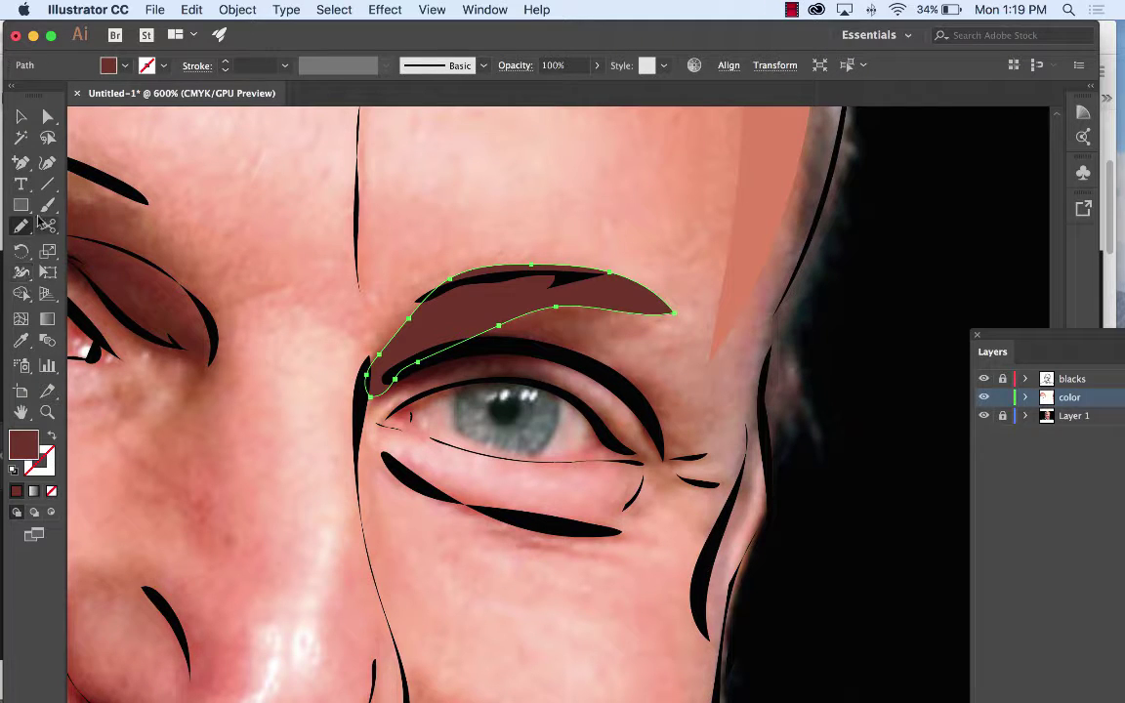
click(20, 340)
click(204, 281)
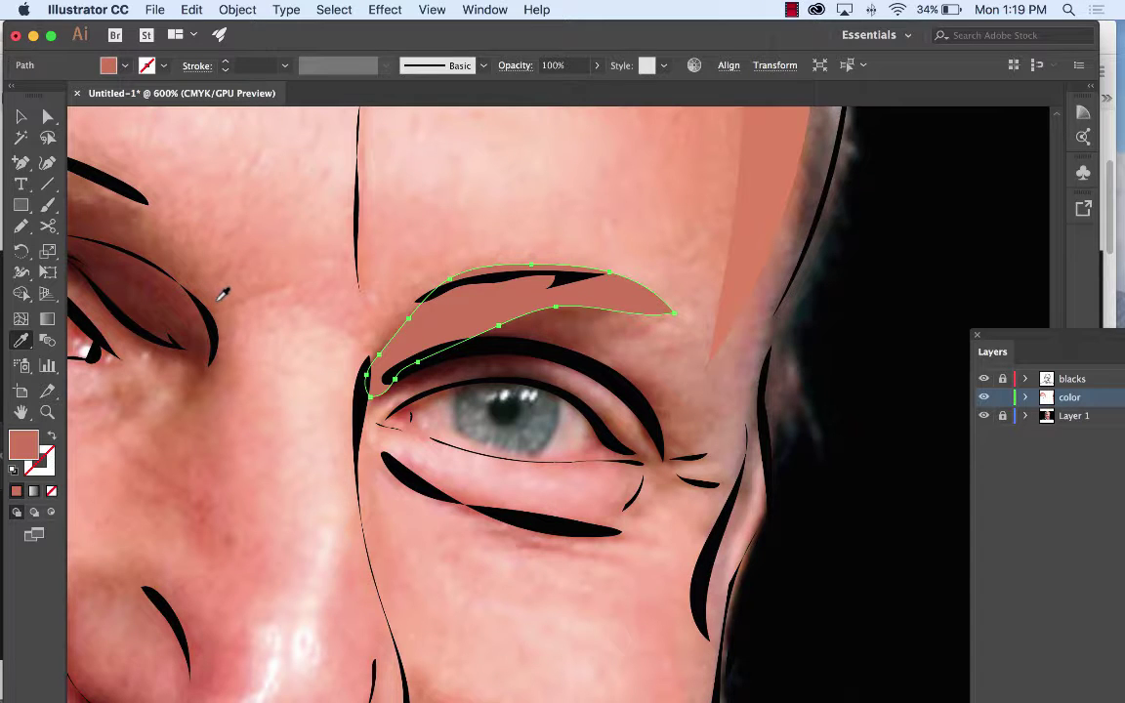
click(191, 289)
click(166, 269)
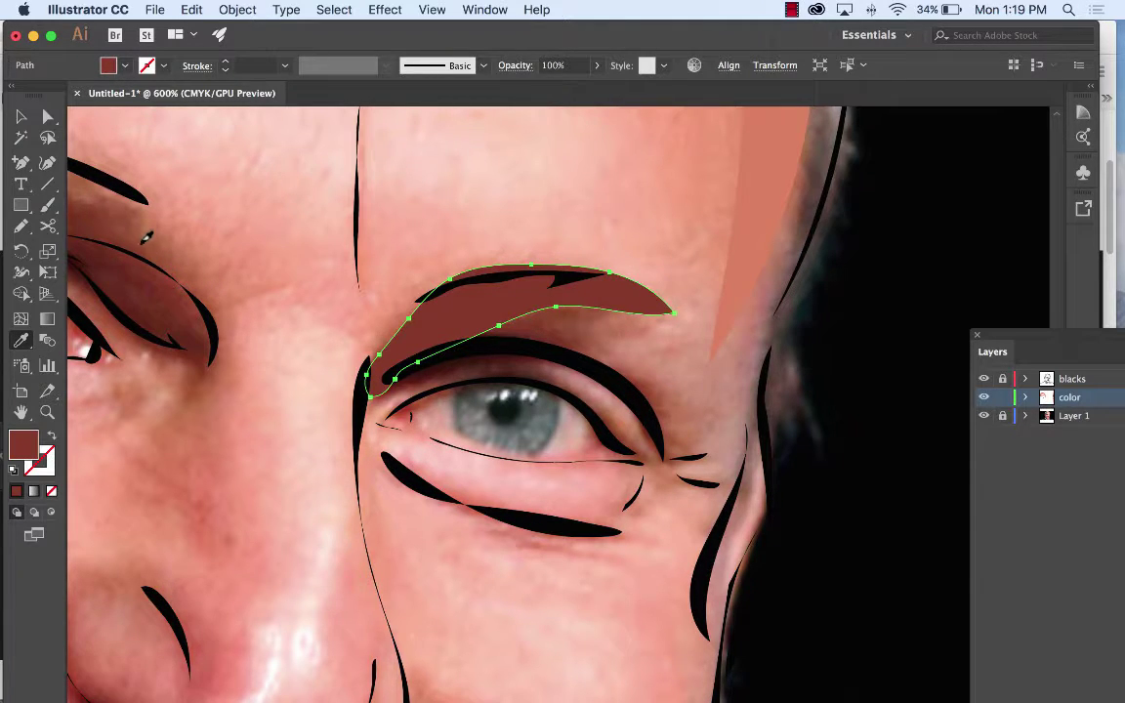
click(147, 238)
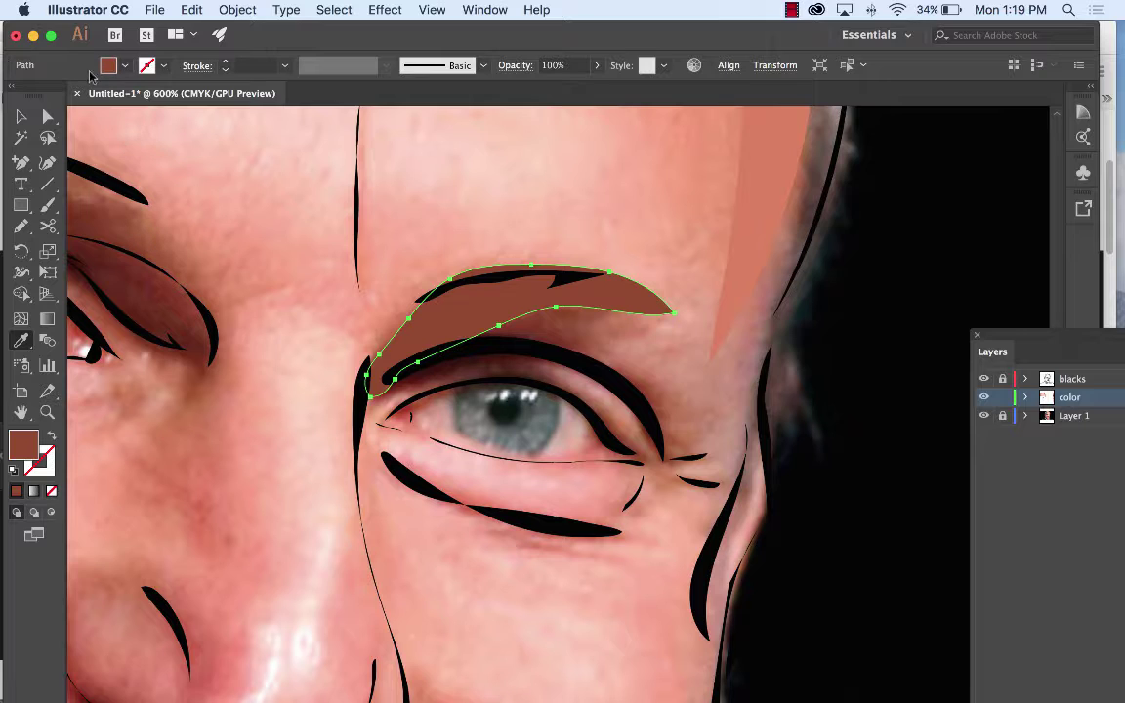
click(21, 117)
click(176, 216)
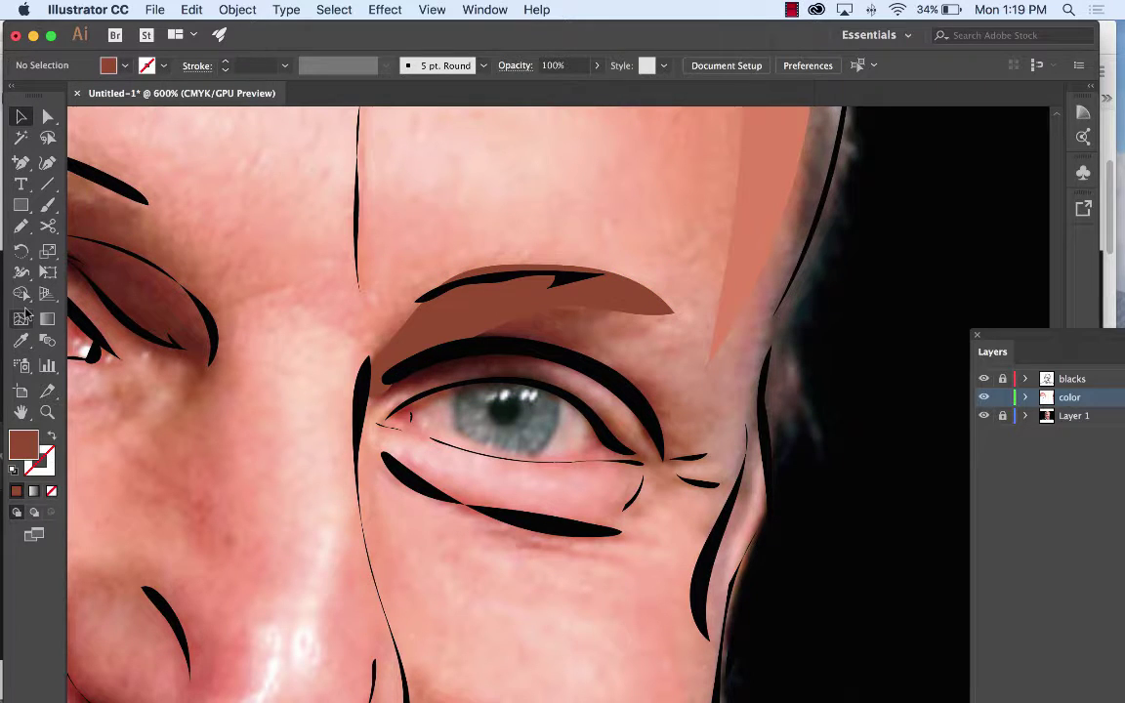
Draw a smaller Pencil shape between the brown brow shape and the upper eyelid, filled with dark brown sampled from the other eyelid's shadow.
click(22, 225)
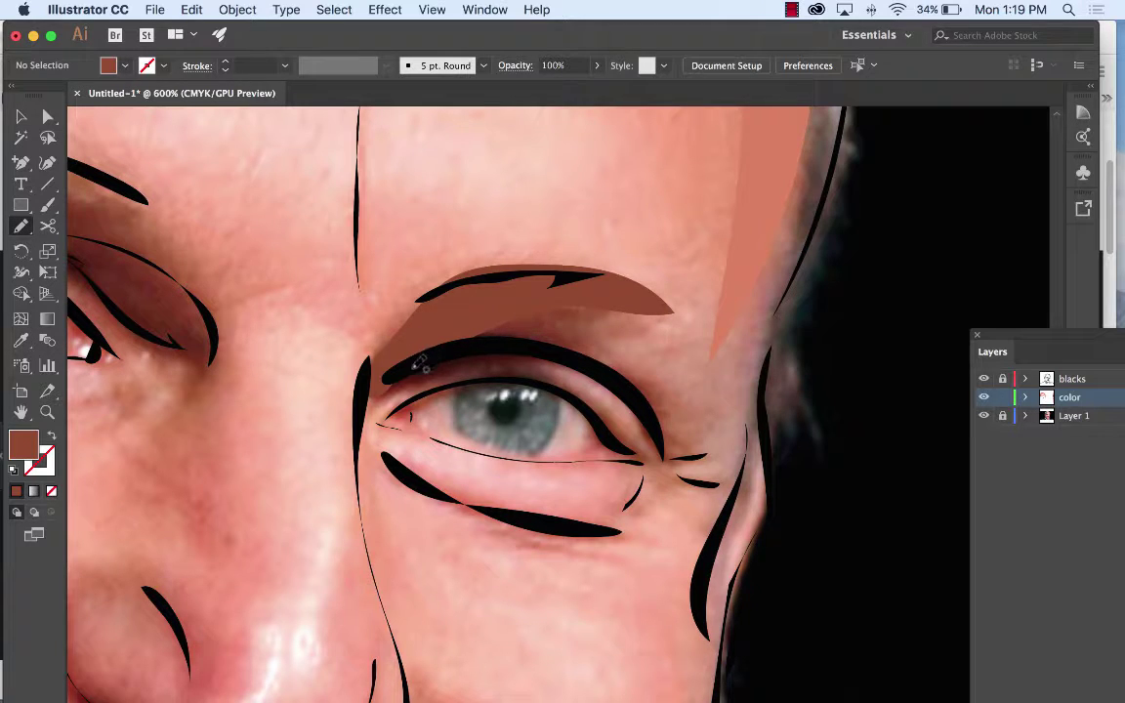
drag(420, 359, 388, 377)
mouse_move(534, 286)
mouse_down()
mouse_move(611, 313)
mouse_move(386, 371)
mouse_up()
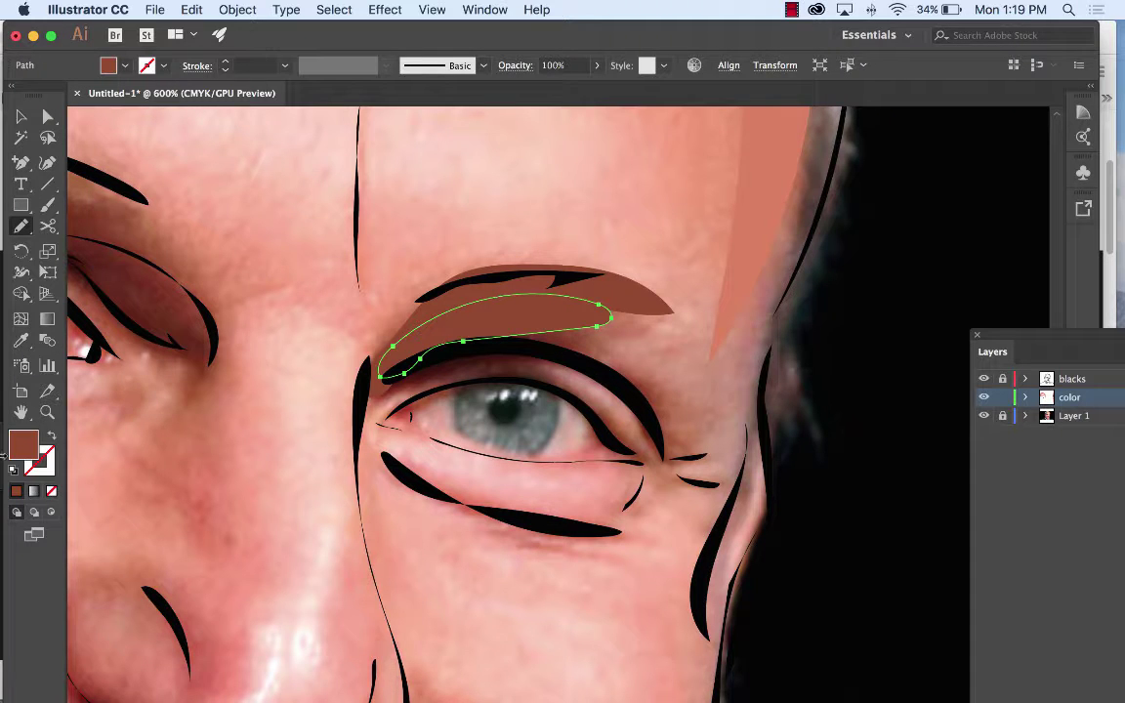
click(20, 341)
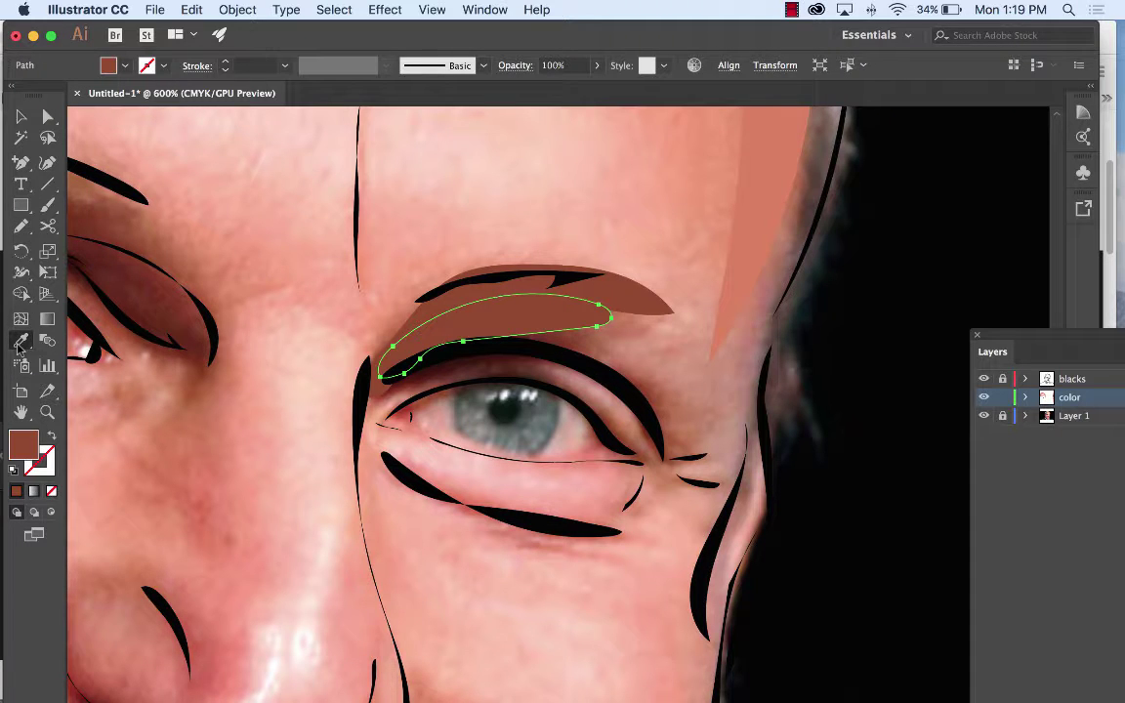
click(148, 302)
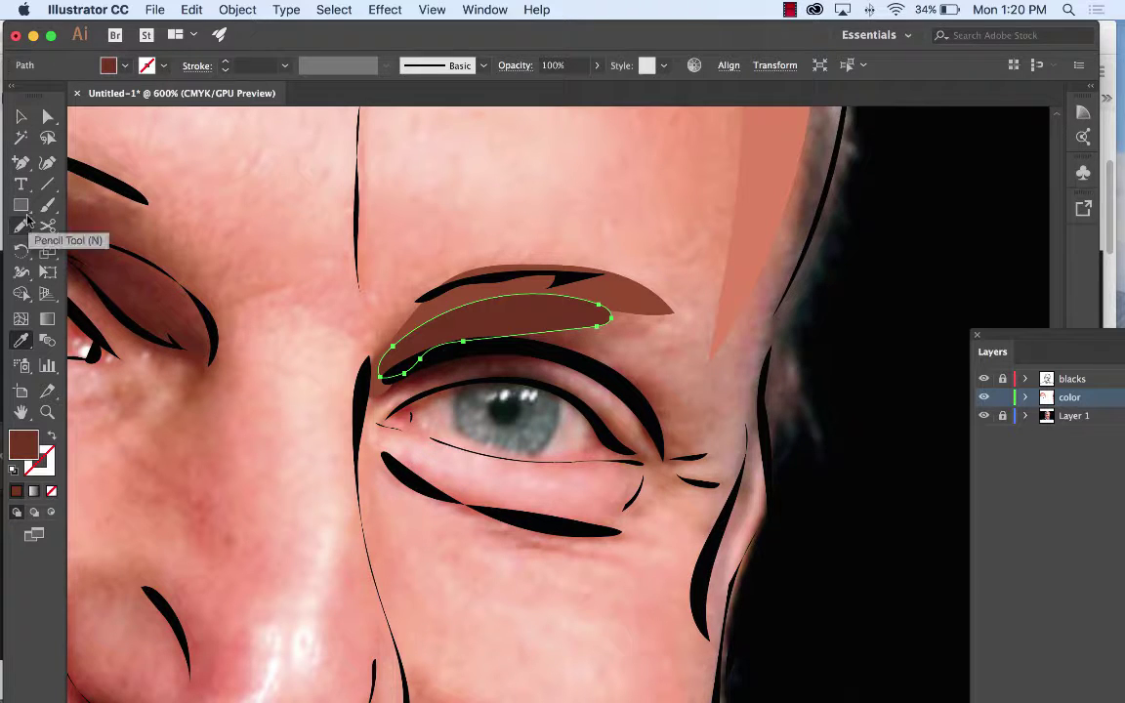
Draw a curved Pencil shape from under the eyebrow around the outer eye corner and fill it with muted salmon sampled from the photo's skin.
click(23, 226)
mouse_move(604, 295)
mouse_down()
mouse_move(717, 363)
mouse_move(707, 415)
mouse_move(681, 453)
mouse_move(662, 404)
mouse_move(623, 368)
mouse_move(523, 332)
mouse_up()
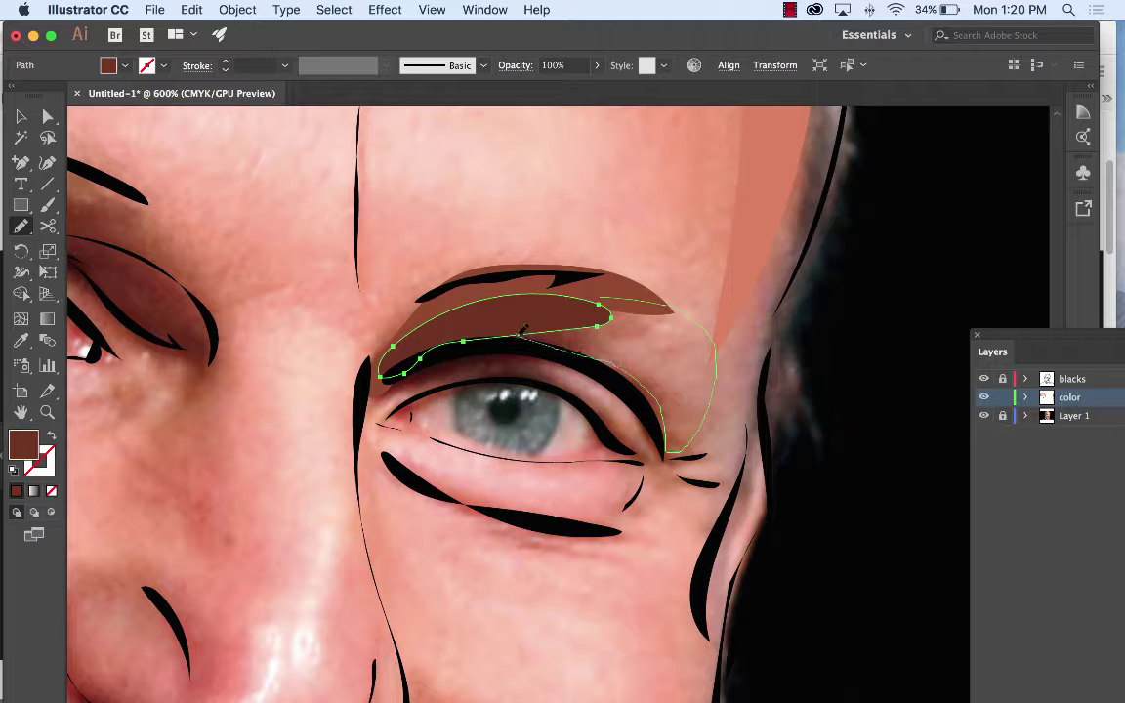
drag(606, 290, 603, 293)
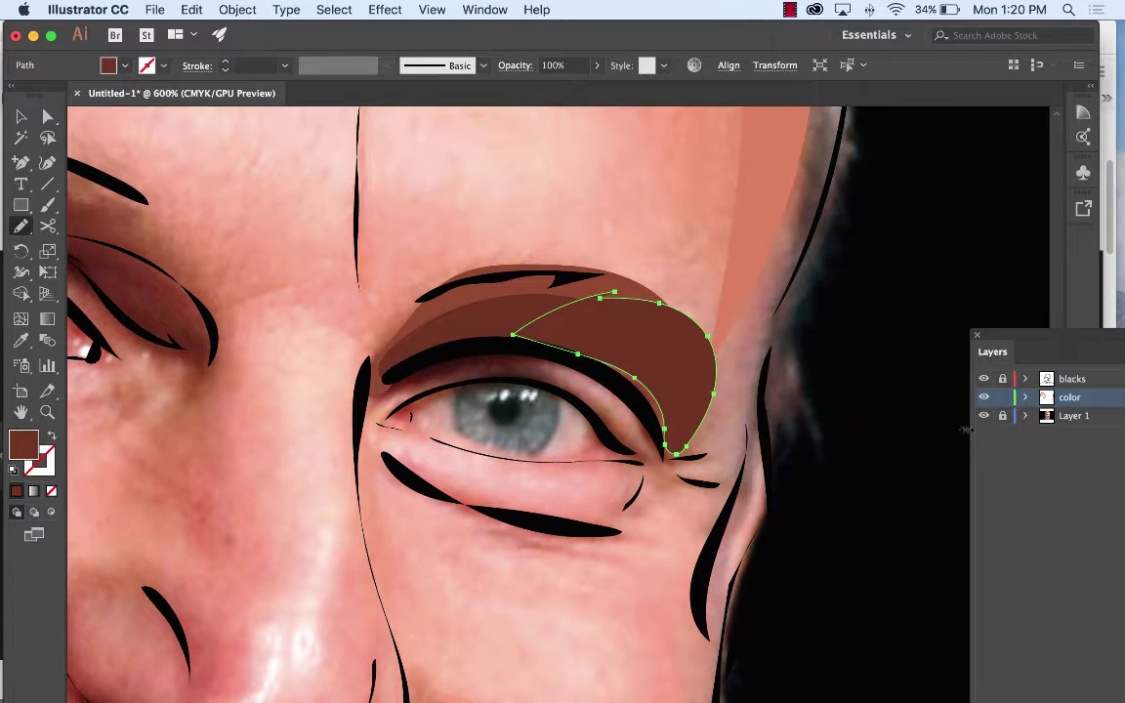
click(20, 340)
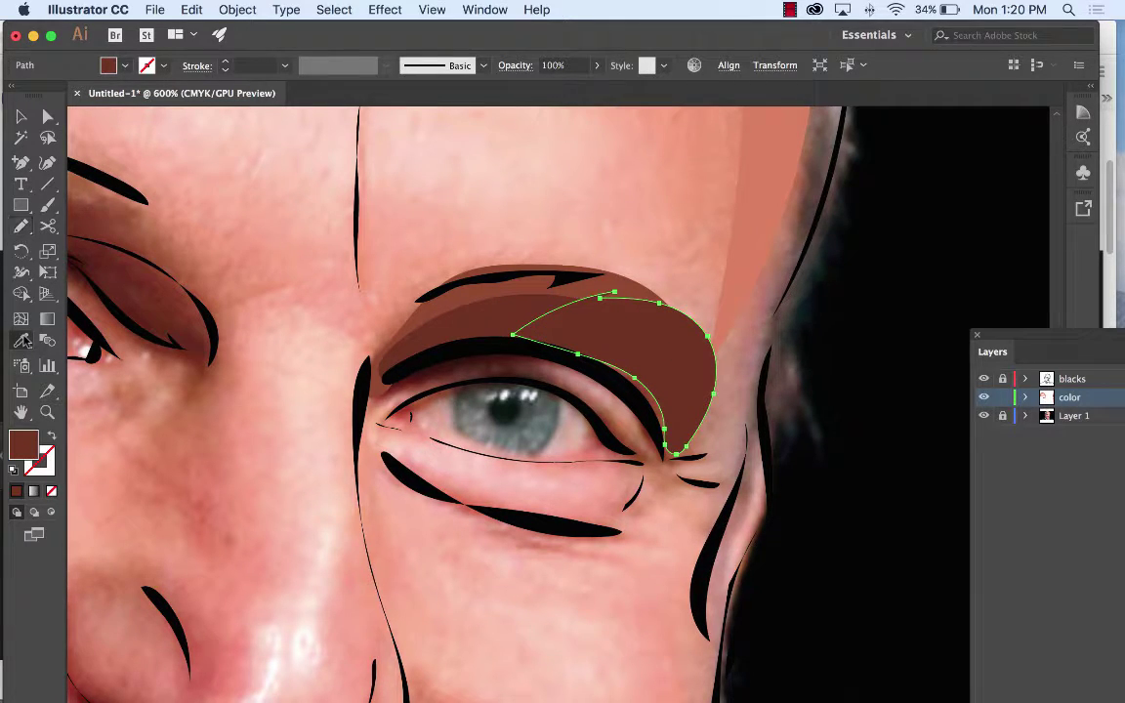
click(141, 355)
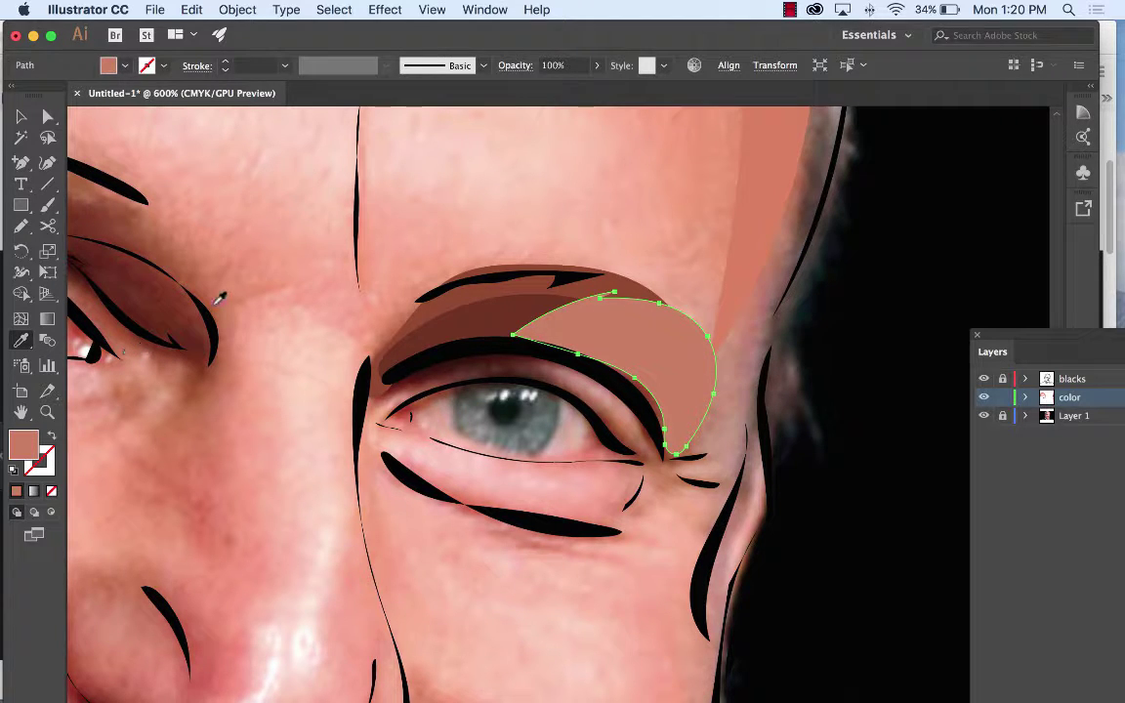
click(21, 117)
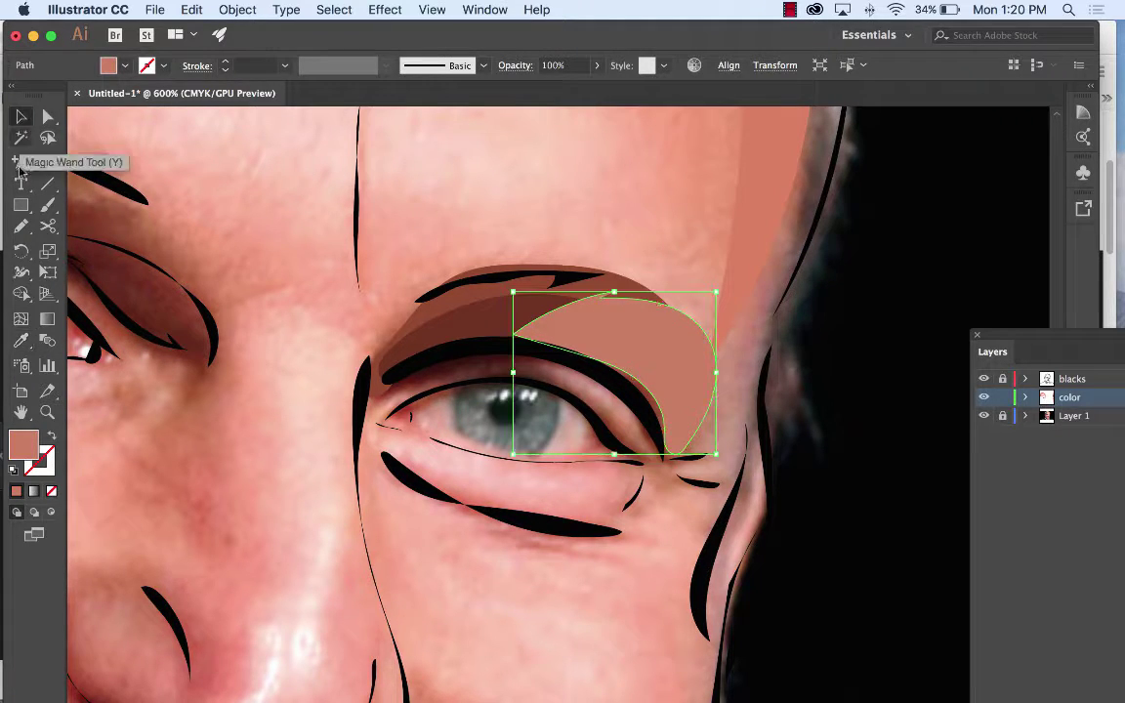
Deselect the salmon shape, draw a thin Pencil sliver along the outer upper-lid crease, and fill it with dark reddish brown sampled from the other eyelid.
click(19, 228)
click(21, 116)
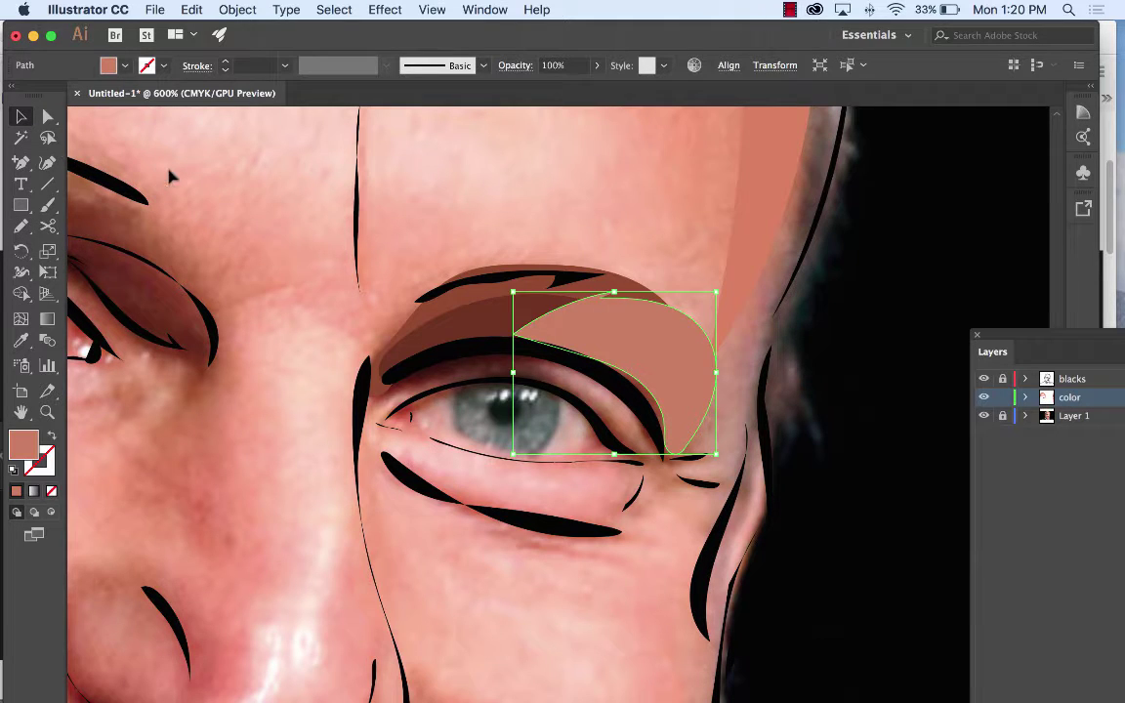
click(166, 174)
click(21, 227)
mouse_move(515, 334)
mouse_down()
mouse_move(581, 351)
mouse_move(640, 386)
mouse_move(668, 445)
mouse_up()
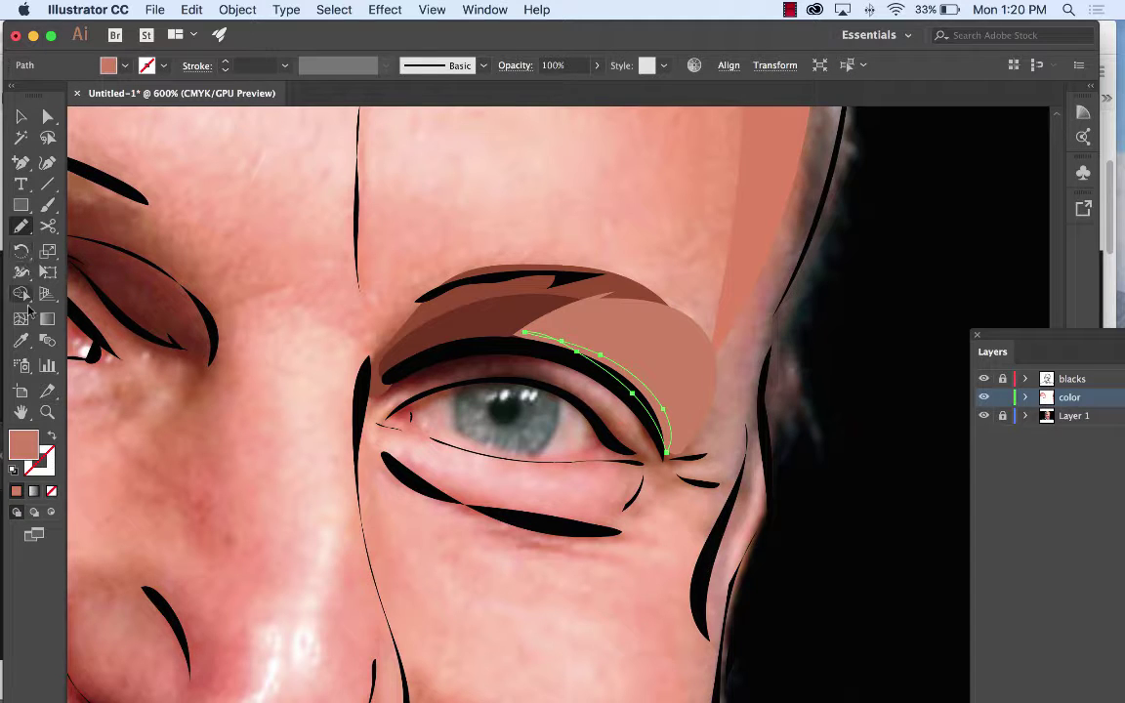
click(21, 340)
click(153, 270)
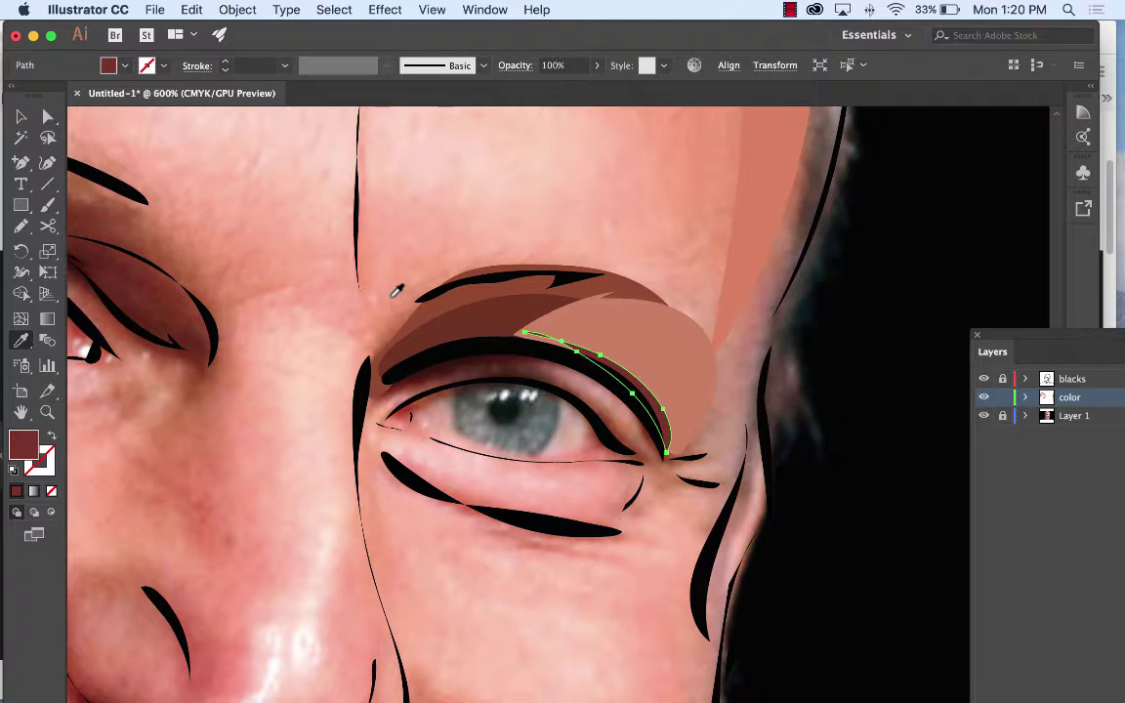
Draw a large Pencil shape across the lower forehead down to both eyebrows and fill it with light salmon sampled from the forehead skin.
key(super+minus)
key(super+minus)
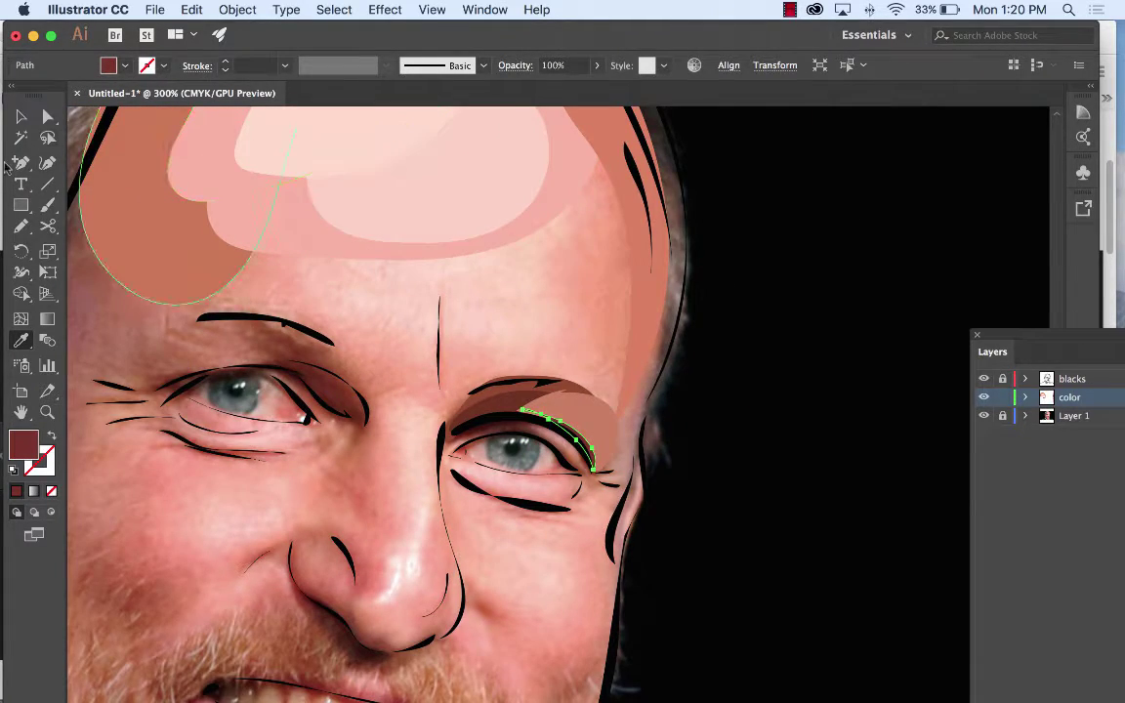
click(20, 226)
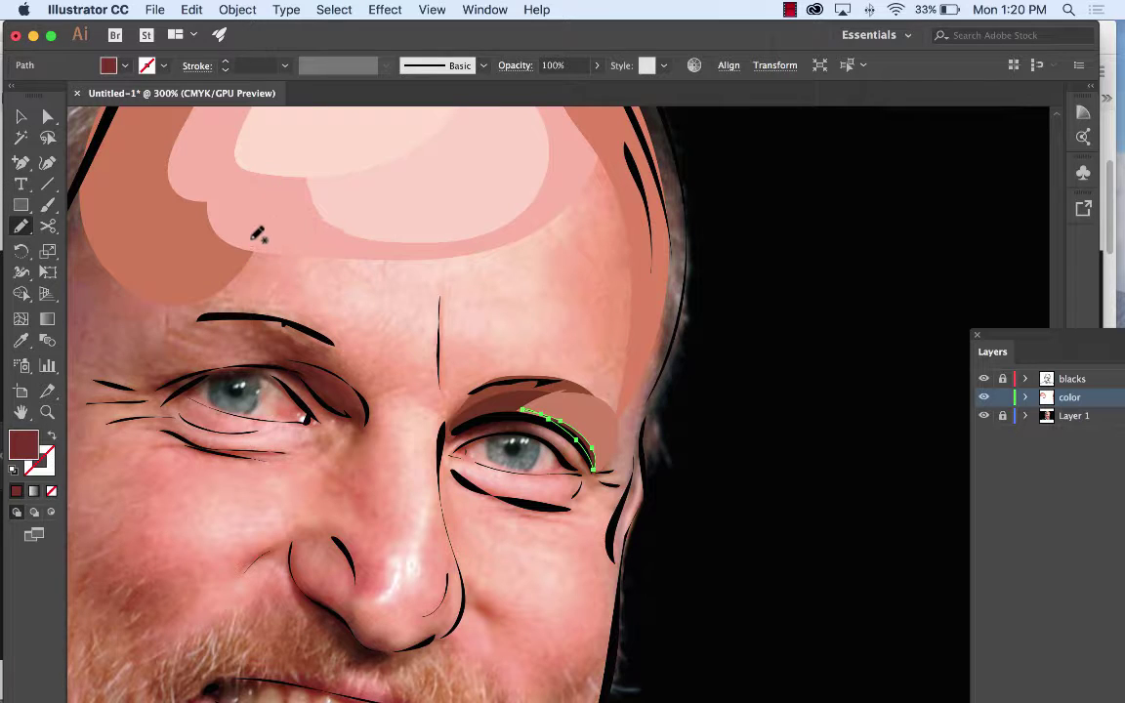
mouse_move(252, 241)
mouse_down()
mouse_move(249, 283)
mouse_move(444, 398)
mouse_move(547, 375)
mouse_move(625, 407)
mouse_up()
mouse_move(654, 285)
mouse_down()
mouse_move(641, 226)
mouse_move(613, 159)
mouse_move(595, 152)
mouse_move(482, 242)
mouse_move(362, 250)
mouse_move(246, 240)
mouse_up()
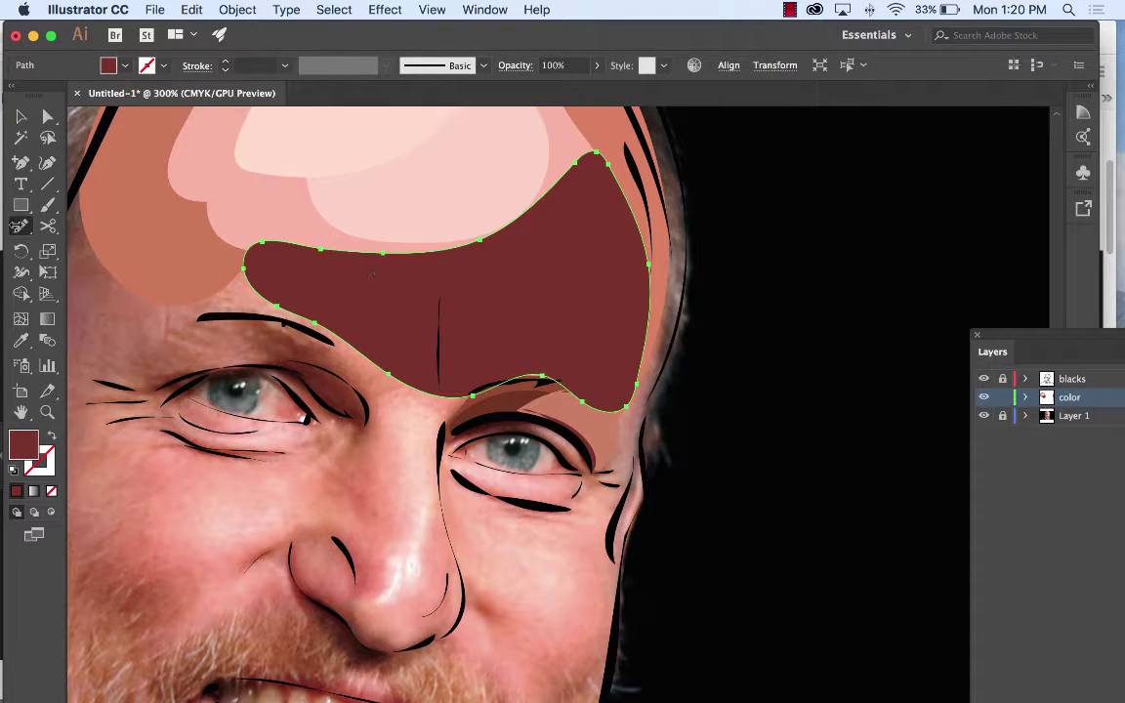
key(i)
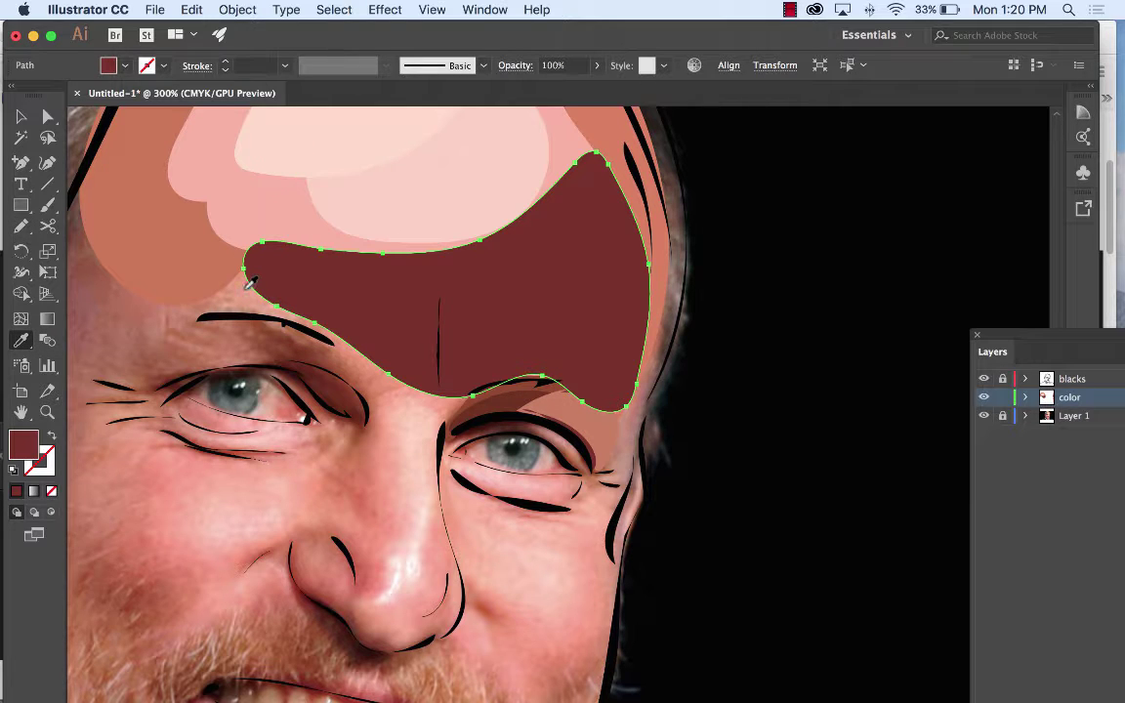
click(250, 282)
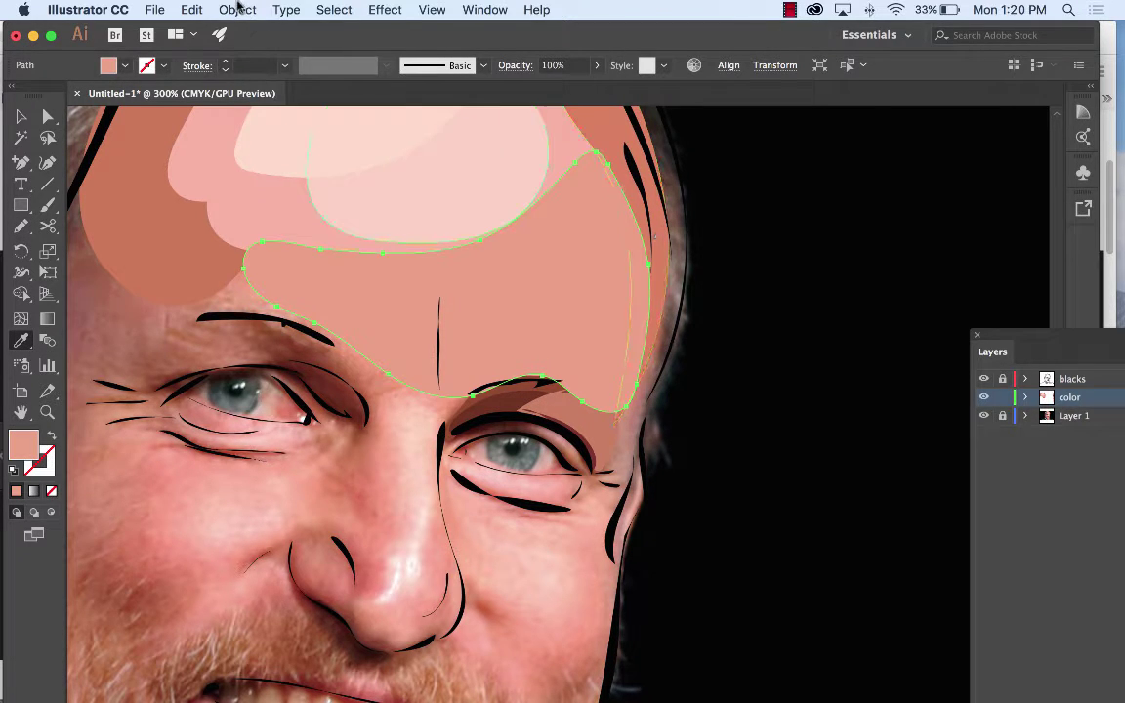
Send the lower-forehead shape to the back of the color layer and deselect it.
click(236, 8)
mouse_move(274, 47)
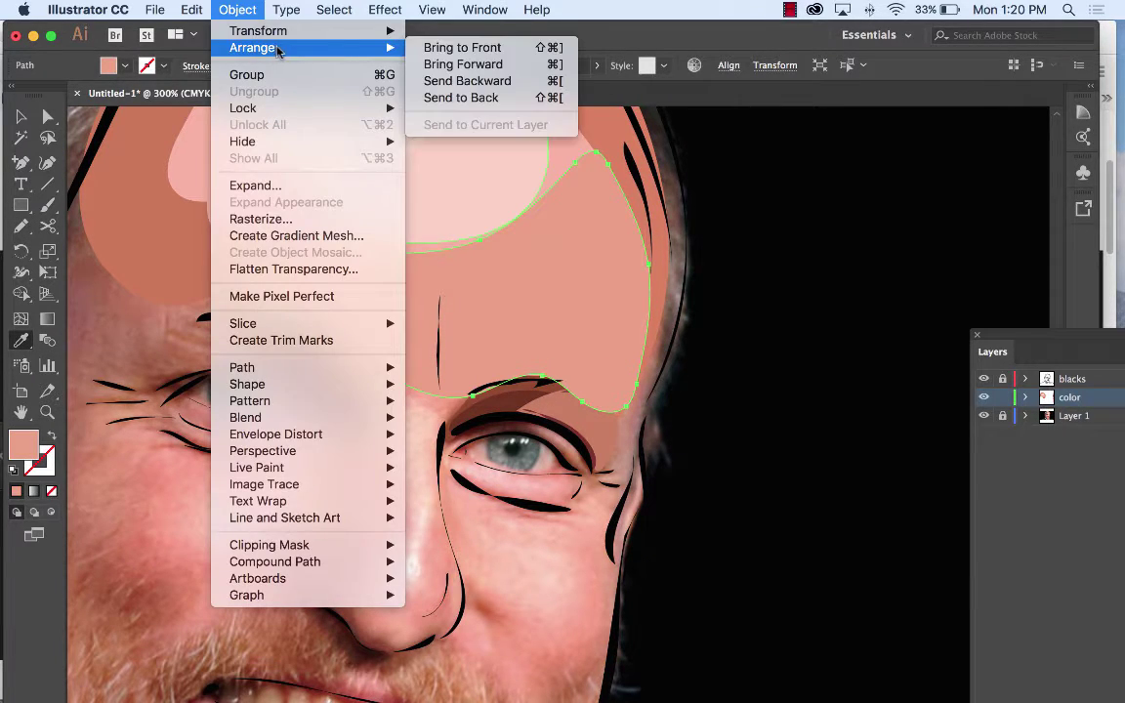
click(490, 99)
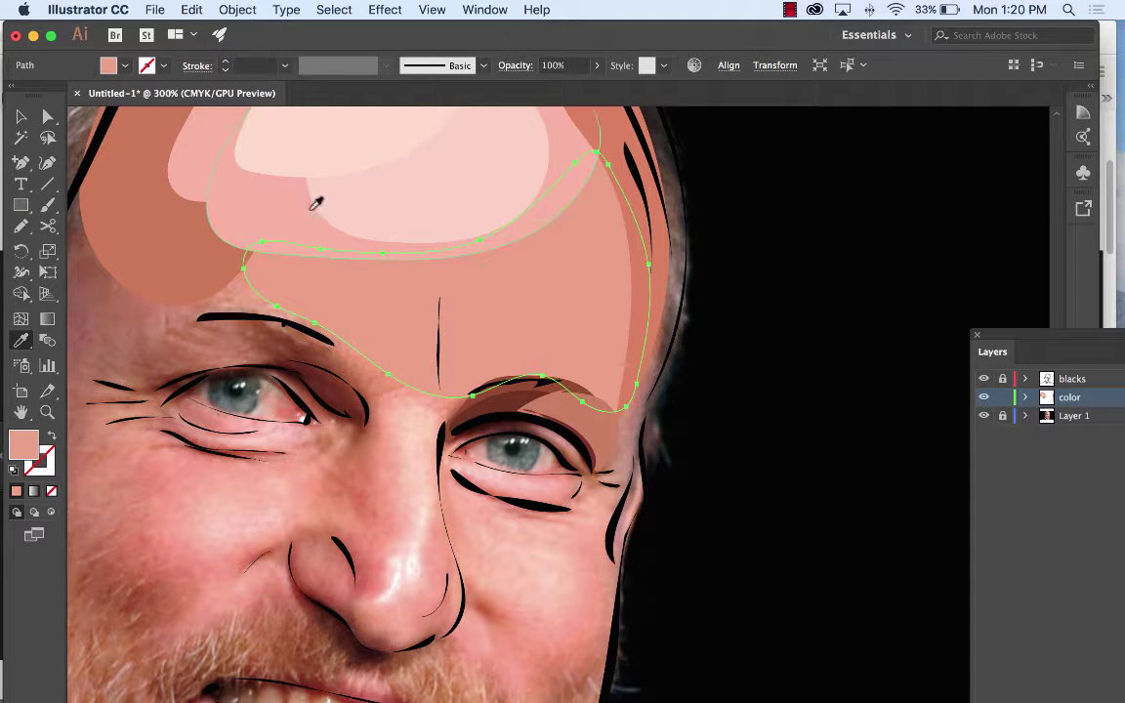
click(21, 116)
click(800, 282)
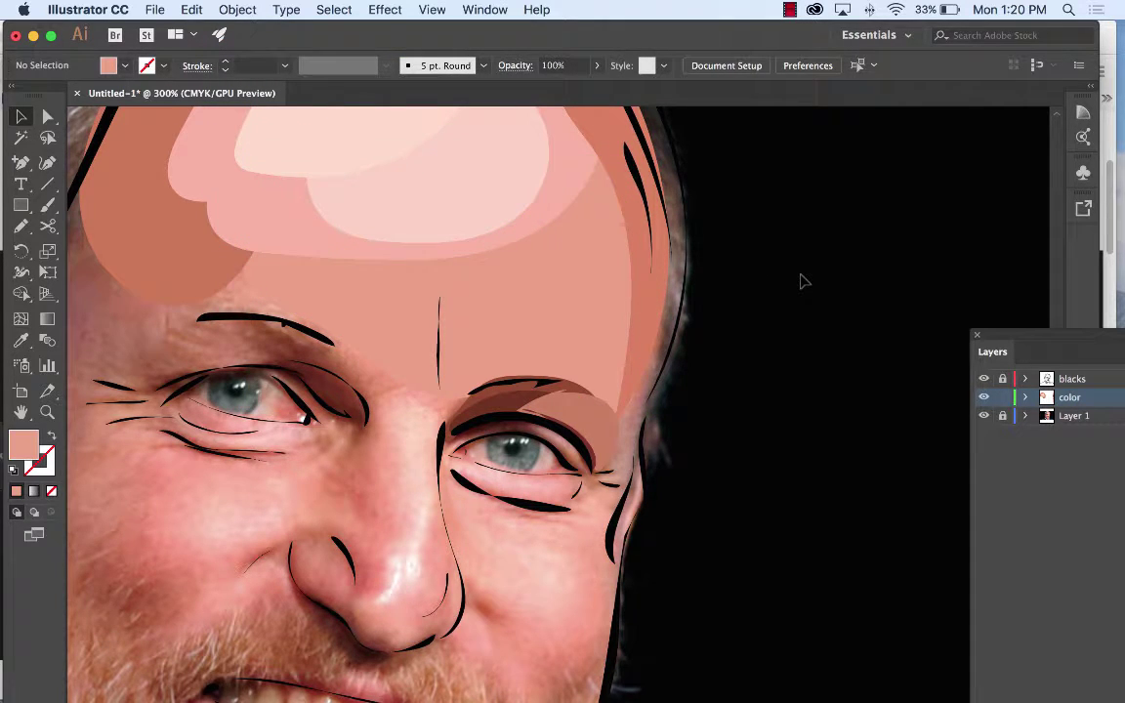
Draw a Pencil shape over the right-hand upper eyelid between the crease and lash line, filled with reddish brown sampled from the photo's eyelid shadow.
key(super+equal)
key(super+equal)
key(super+equal)
key(super+equal)
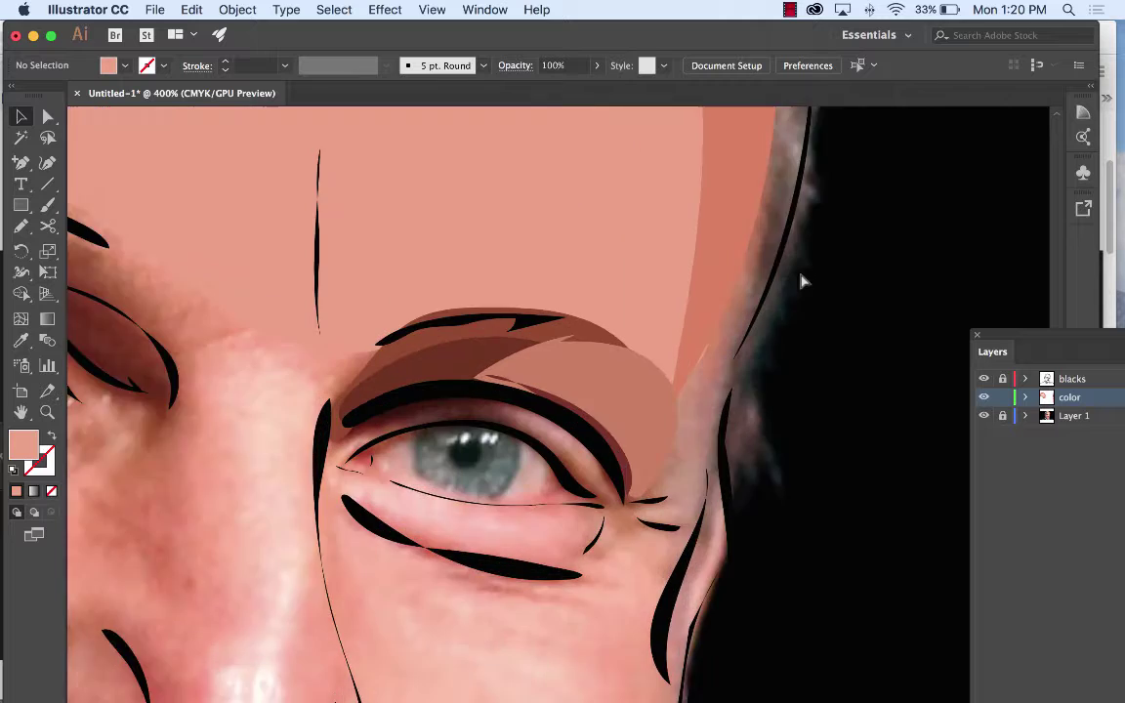
drag(641, 314, 713, 187)
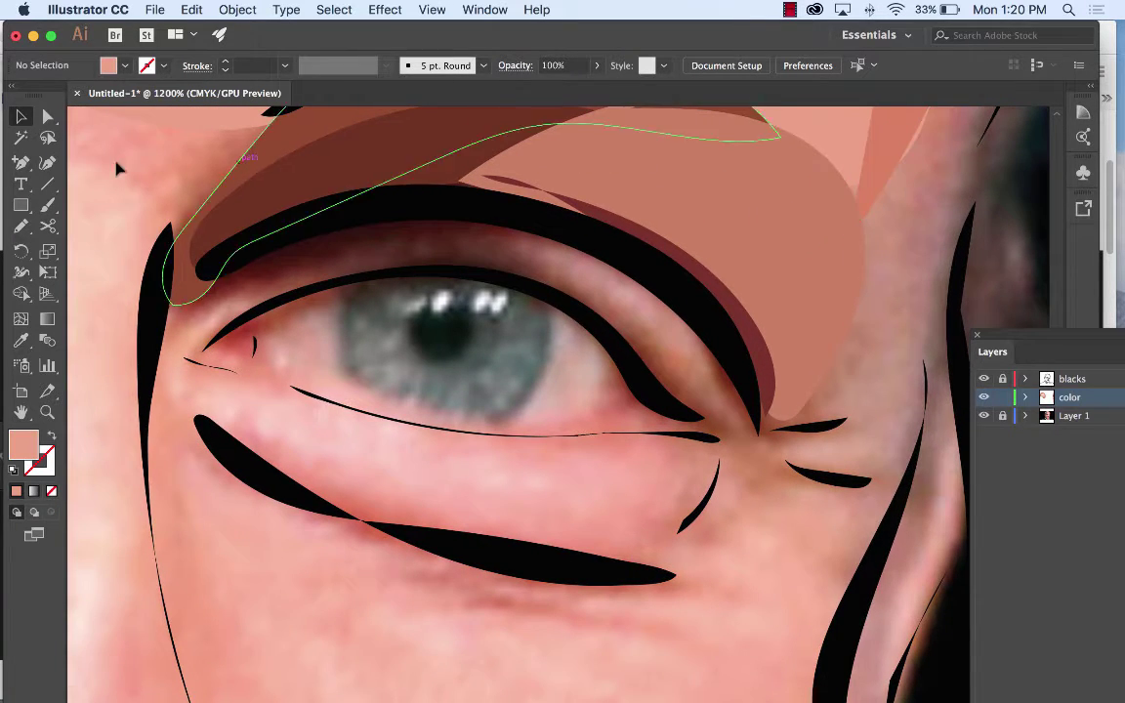
click(21, 225)
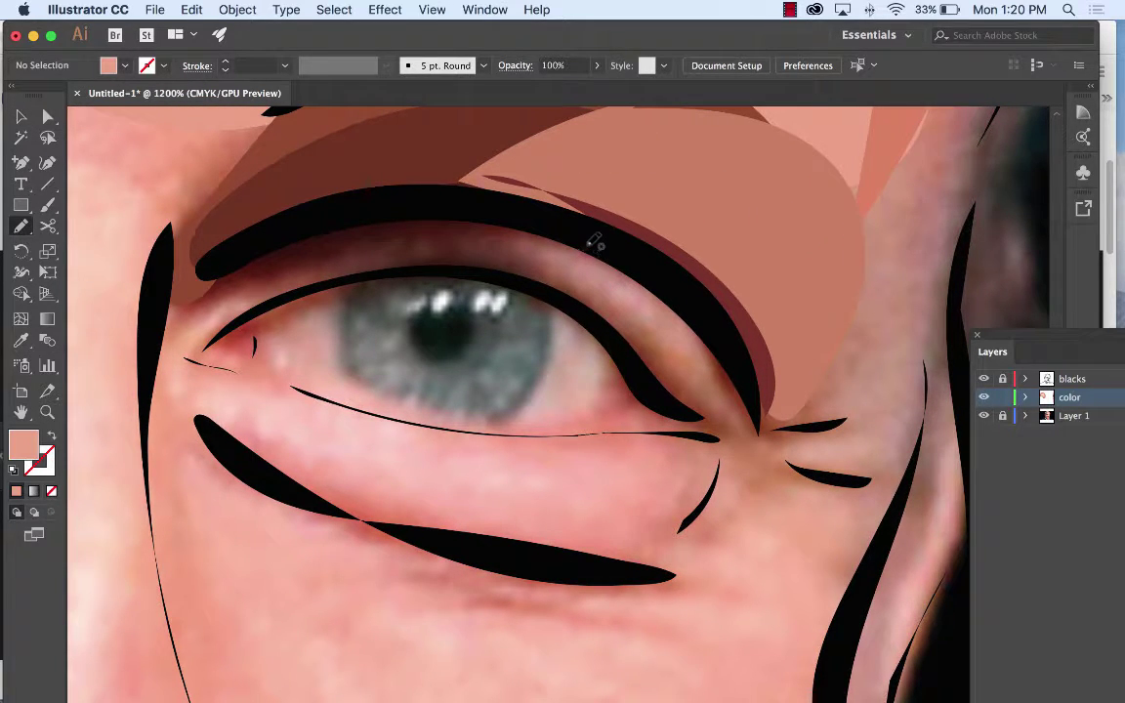
mouse_move(496, 264)
mouse_down()
mouse_move(336, 274)
mouse_move(278, 292)
mouse_up()
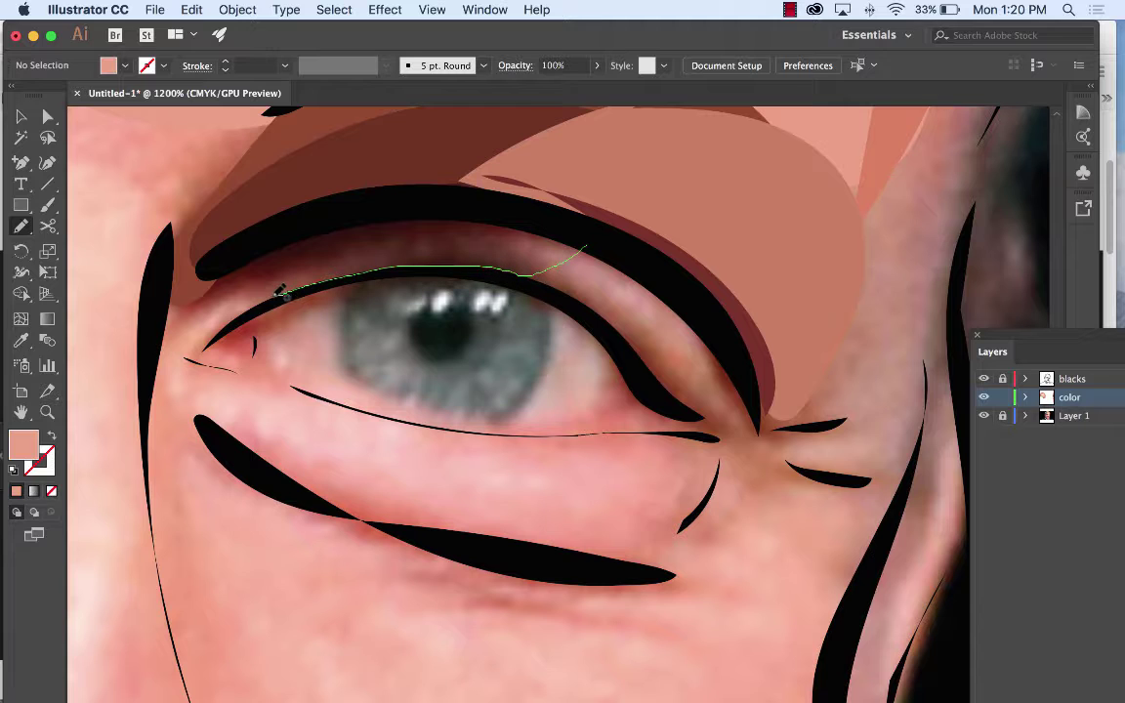
mouse_move(190, 306)
mouse_down()
mouse_move(193, 283)
mouse_move(293, 231)
mouse_move(513, 222)
mouse_move(584, 248)
mouse_up()
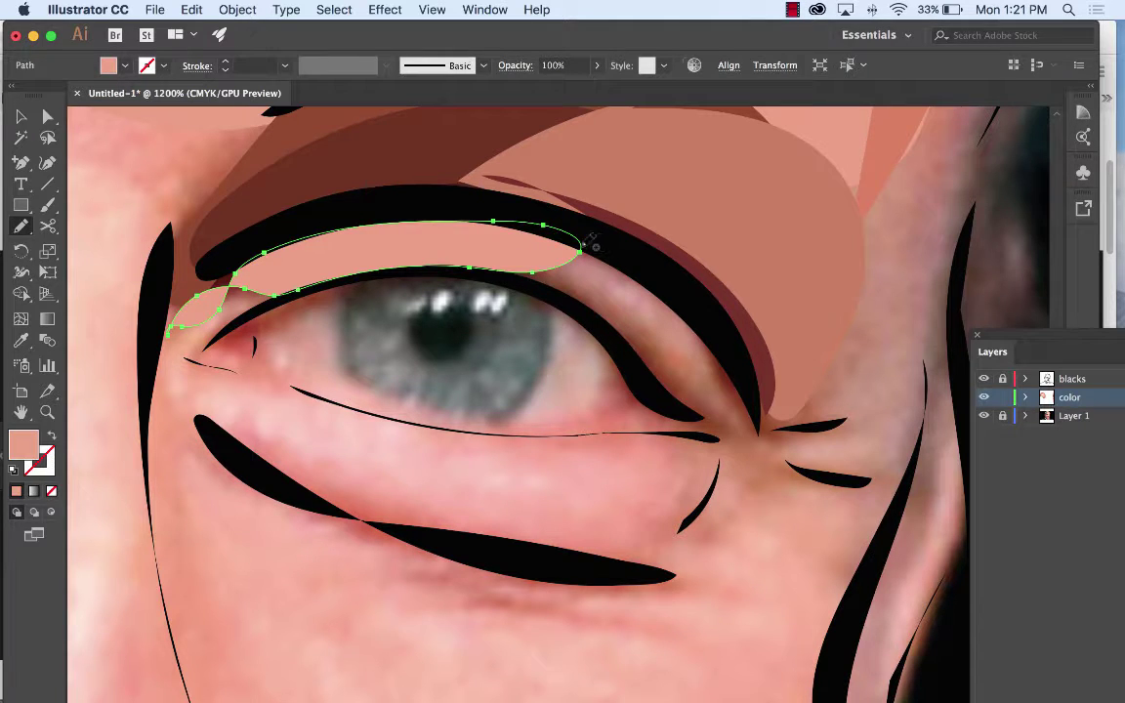
click(21, 342)
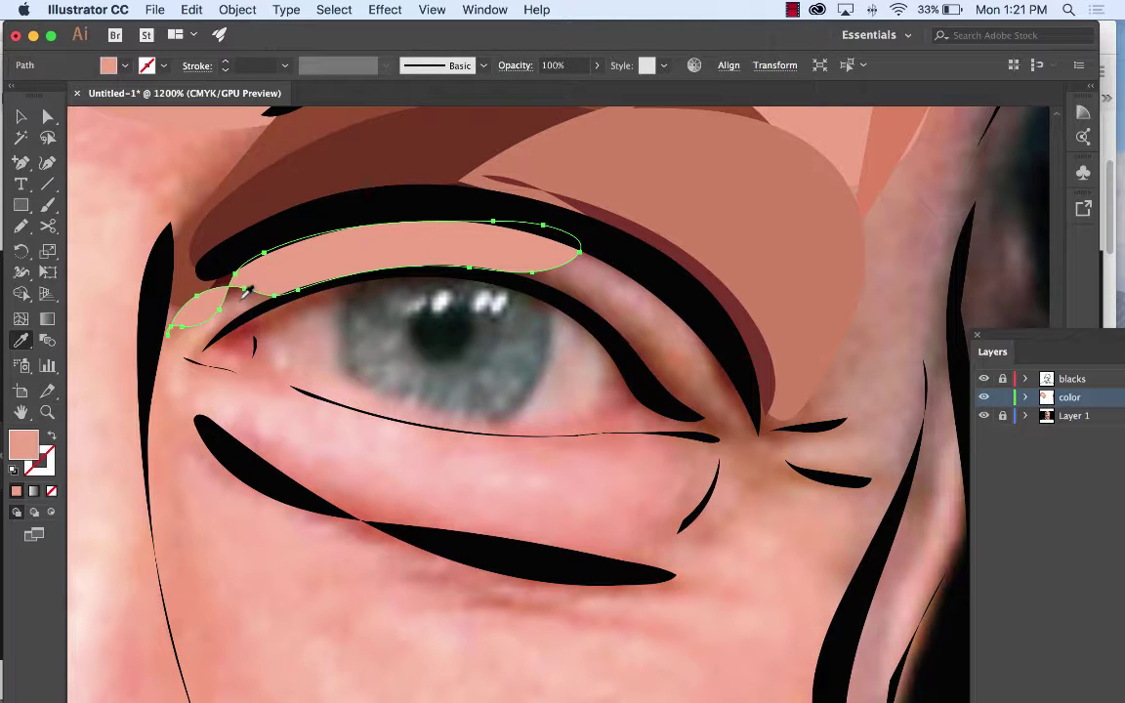
click(243, 293)
click(237, 291)
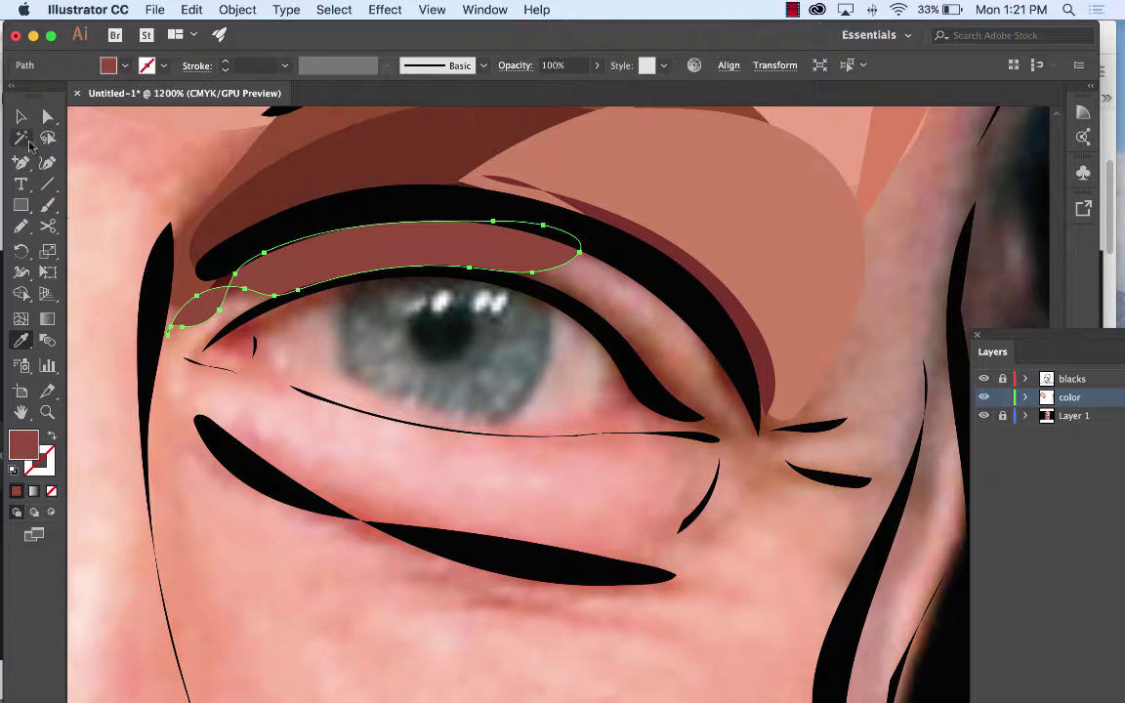
Try adding a Pencil shape from the eyelid around the inner eye corner, and undo it.
click(20, 226)
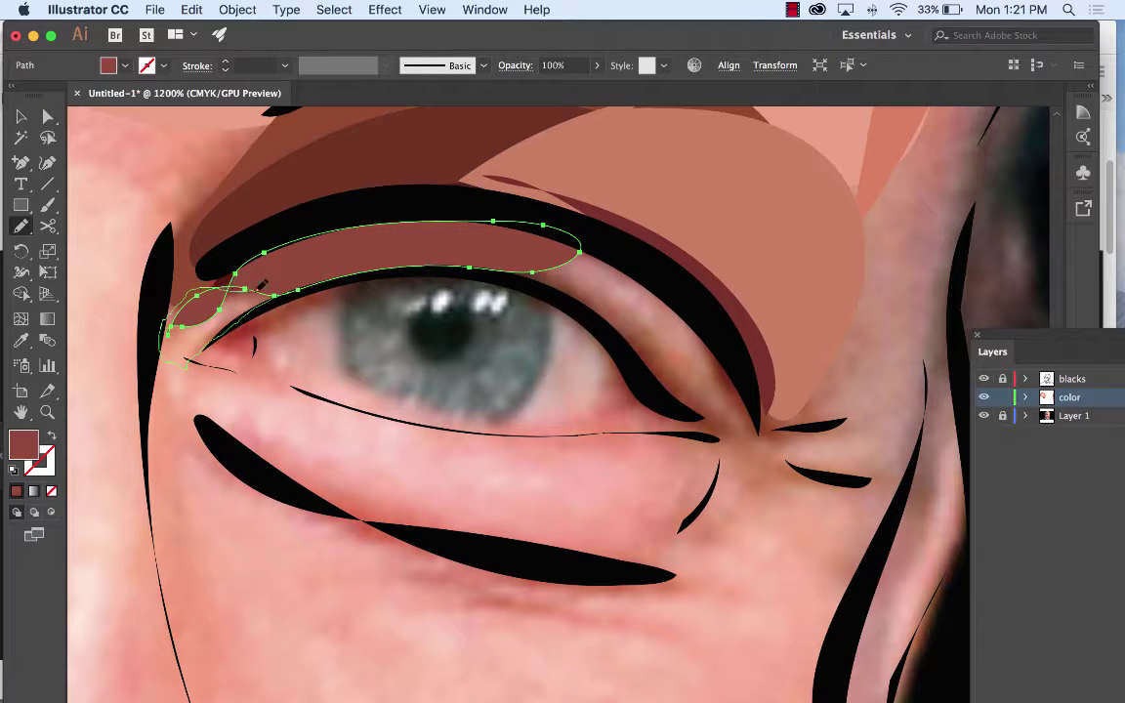
drag(283, 287, 280, 290)
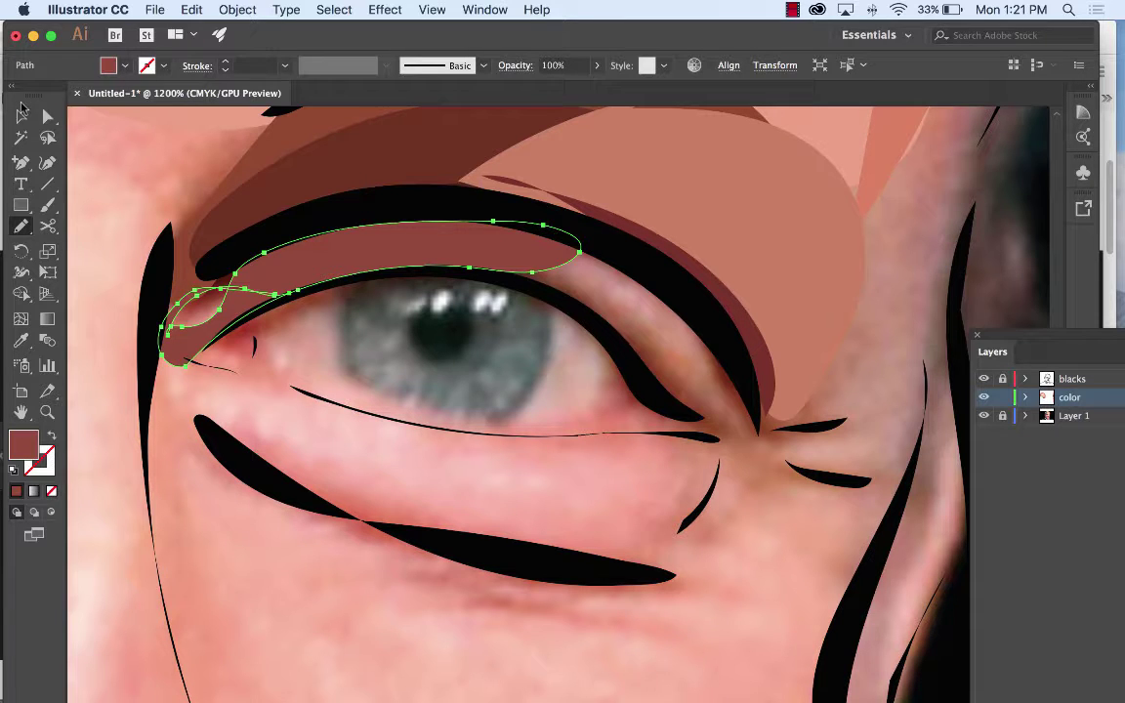
click(191, 9)
click(225, 27)
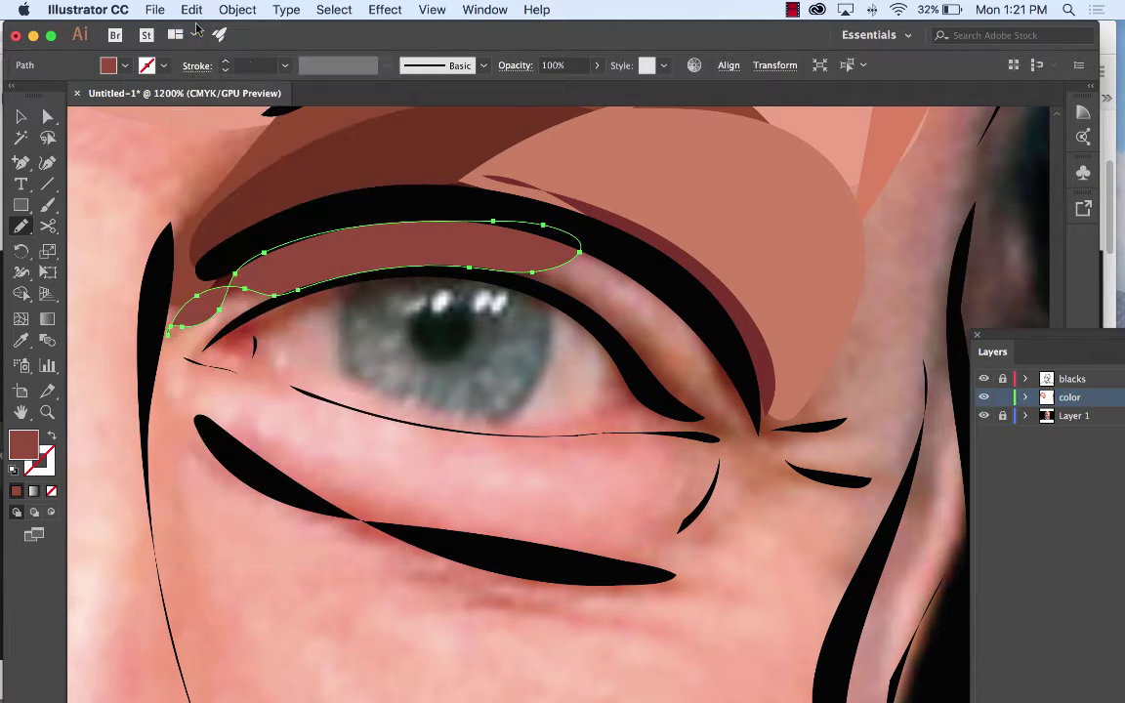
Deselect the eyelid shape, draw a small Pencil shape along the inner corner of the upper lid, and fill it with salmon sampled near the eye.
click(21, 116)
click(127, 139)
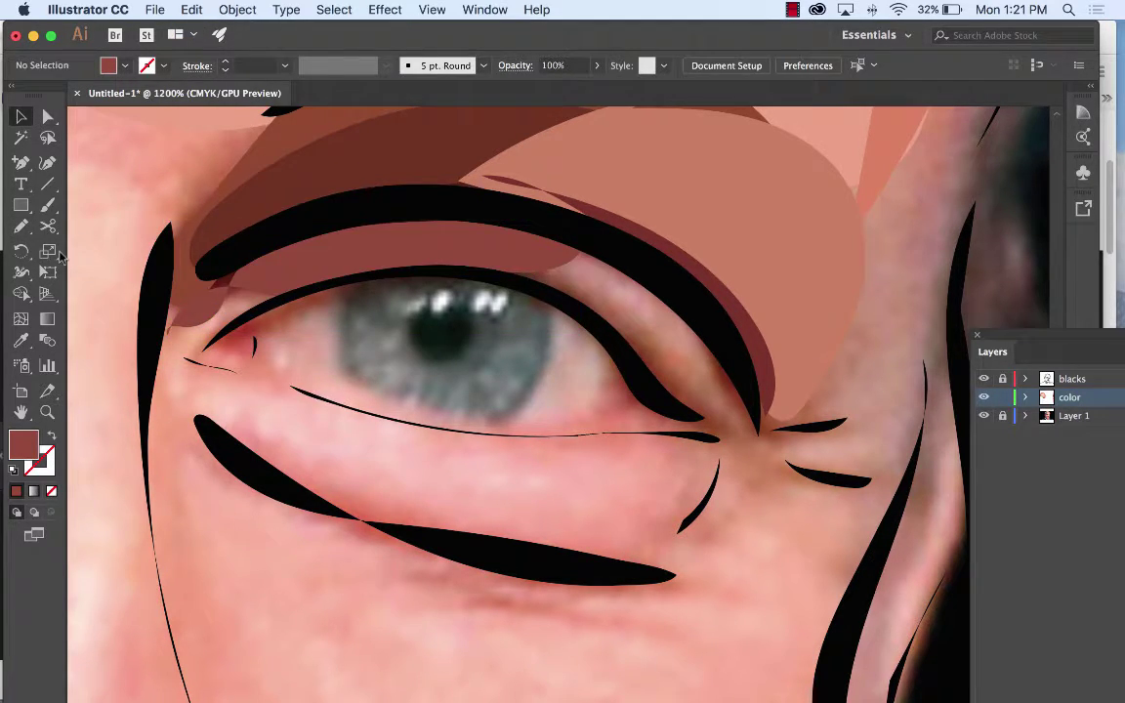
click(21, 226)
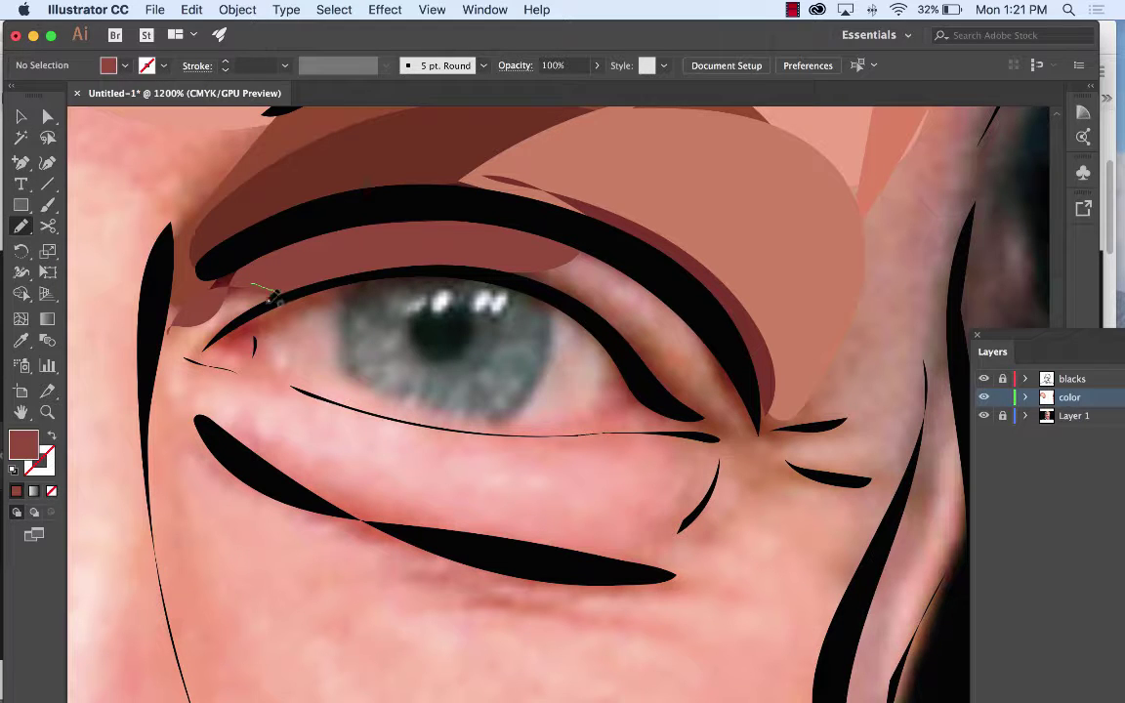
mouse_move(211, 352)
mouse_down()
mouse_move(180, 358)
mouse_move(182, 396)
mouse_move(174, 349)
mouse_move(186, 326)
mouse_move(252, 274)
mouse_up()
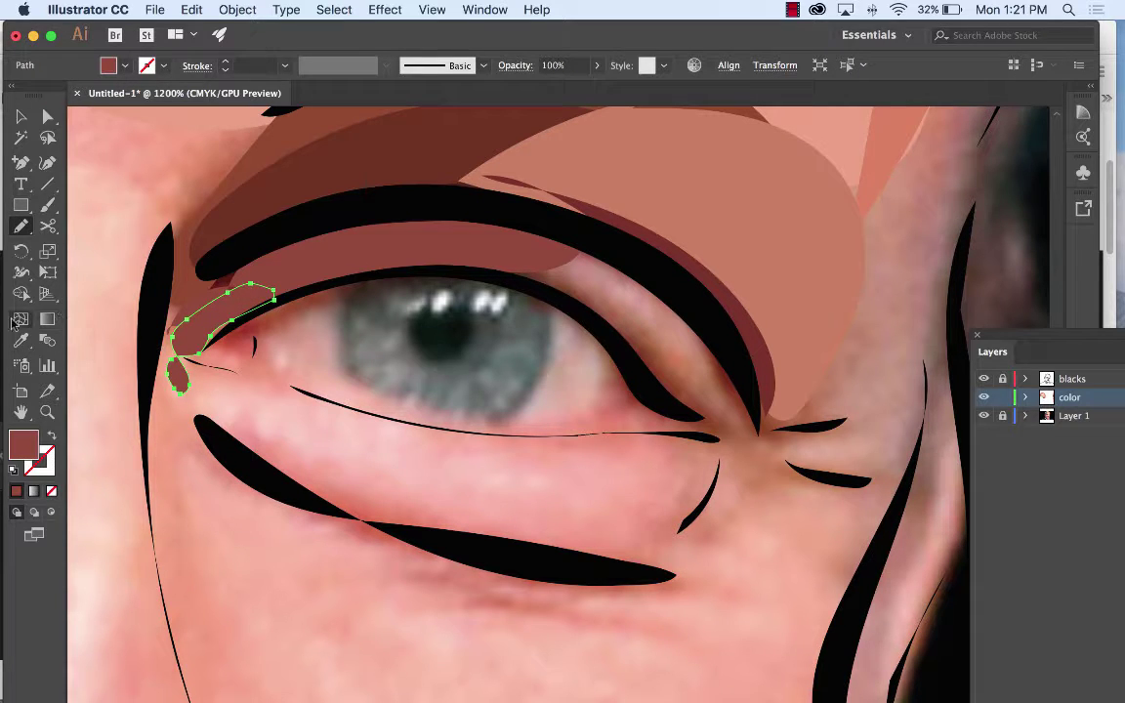
click(22, 340)
click(246, 342)
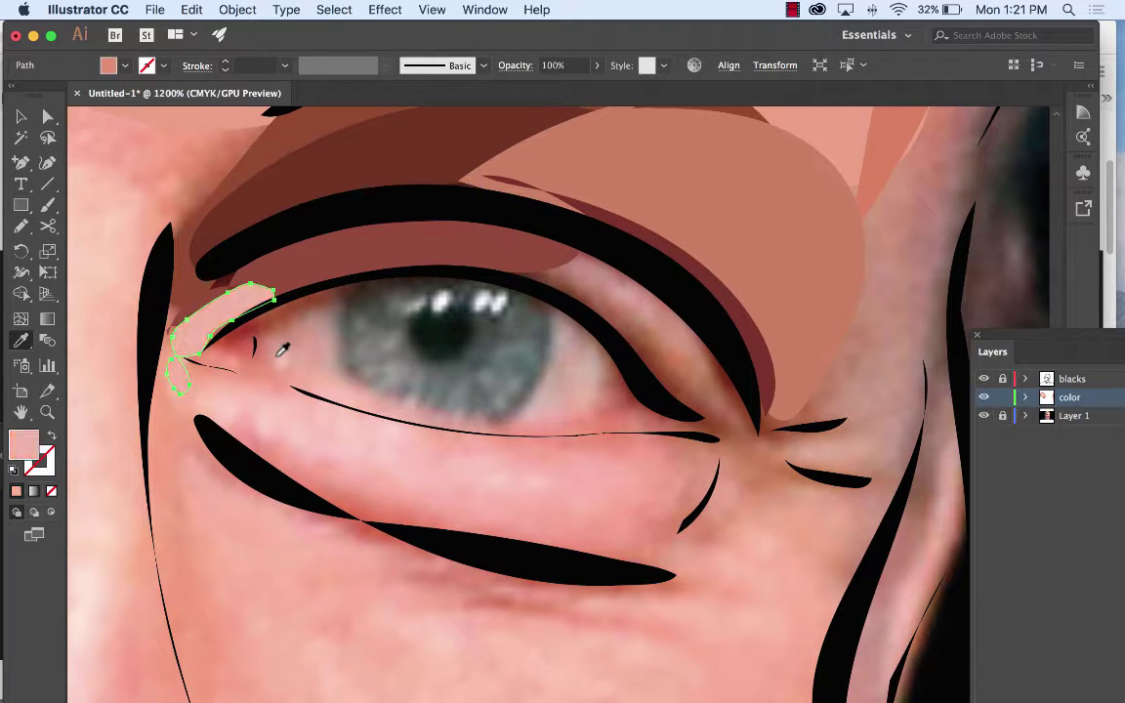
click(255, 379)
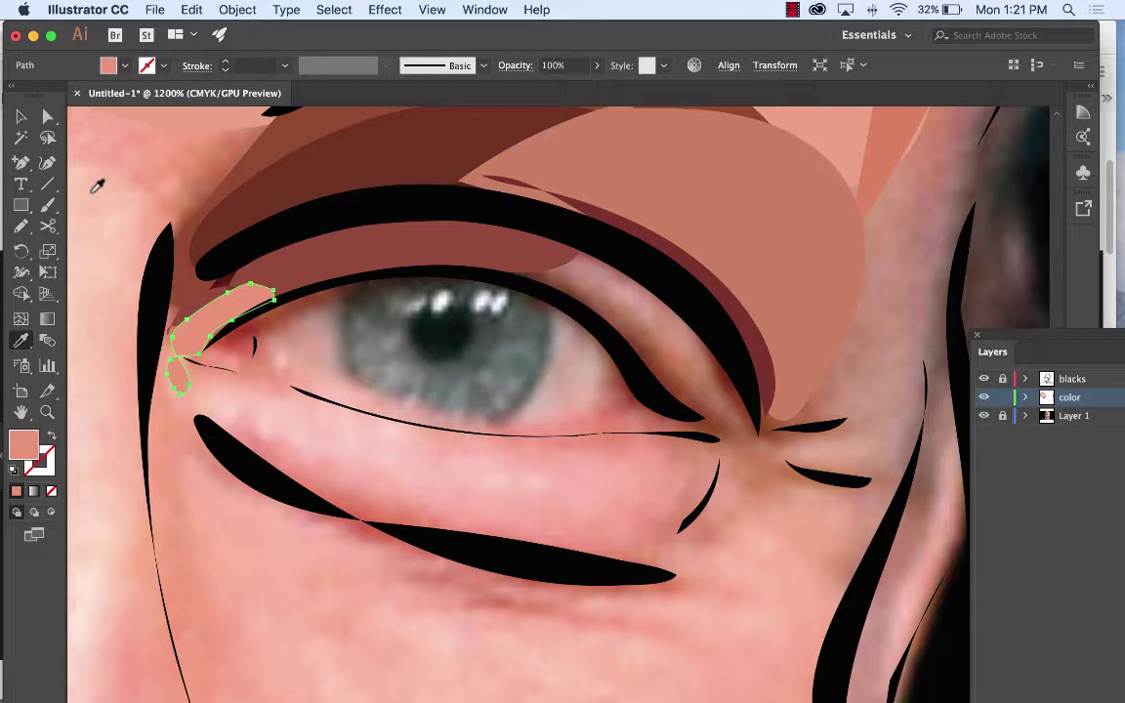
Try a larger Pencil shape from the inner eyelid down beside the nose bridge, and undo it.
click(22, 225)
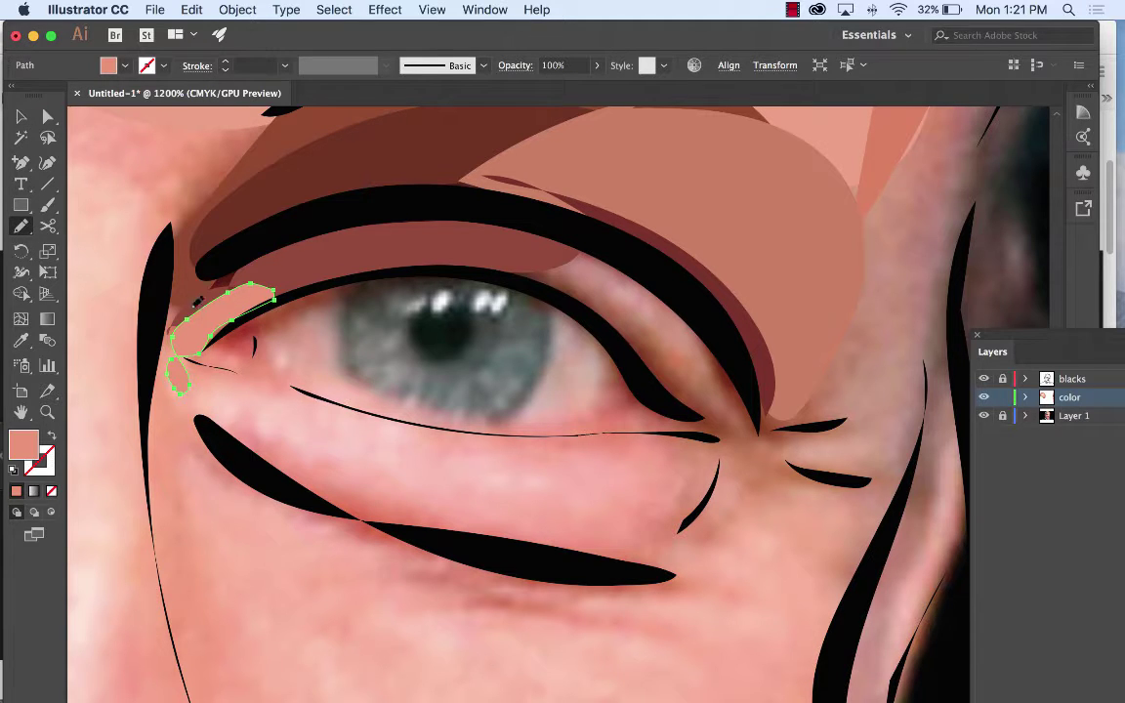
mouse_move(160, 318)
mouse_down()
mouse_move(141, 434)
mouse_move(145, 473)
mouse_move(175, 503)
mouse_move(197, 424)
mouse_move(225, 393)
mouse_move(233, 340)
mouse_up()
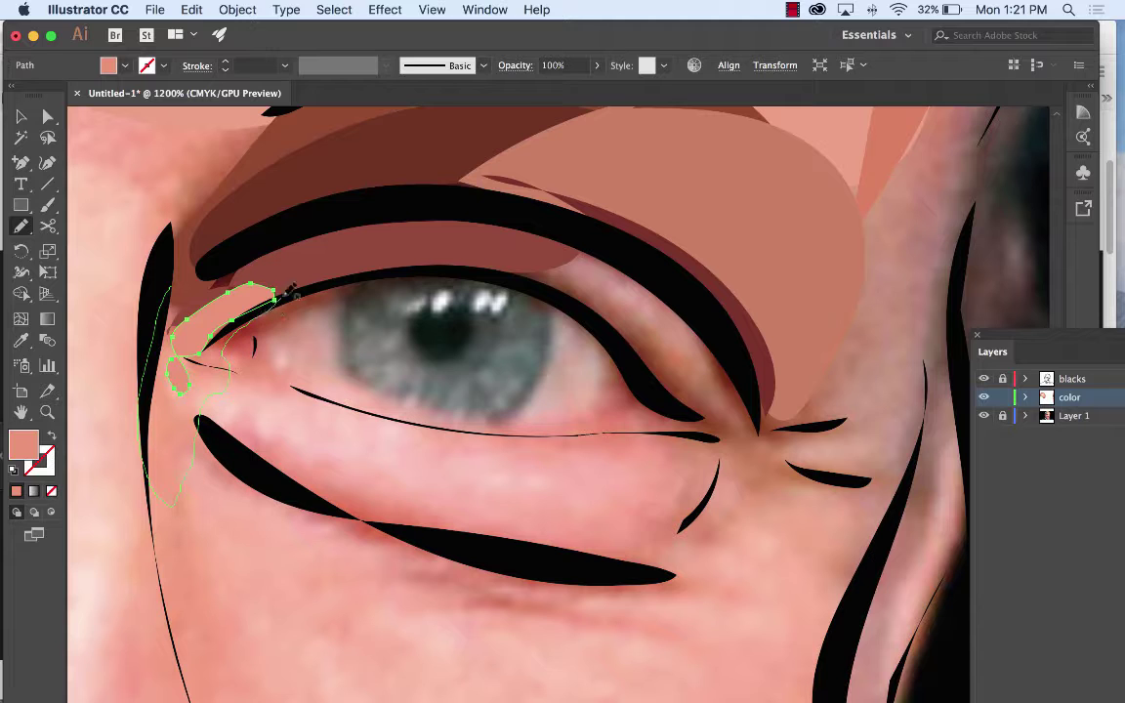
mouse_move(289, 290)
mouse_down()
mouse_move(221, 266)
mouse_move(180, 283)
mouse_up()
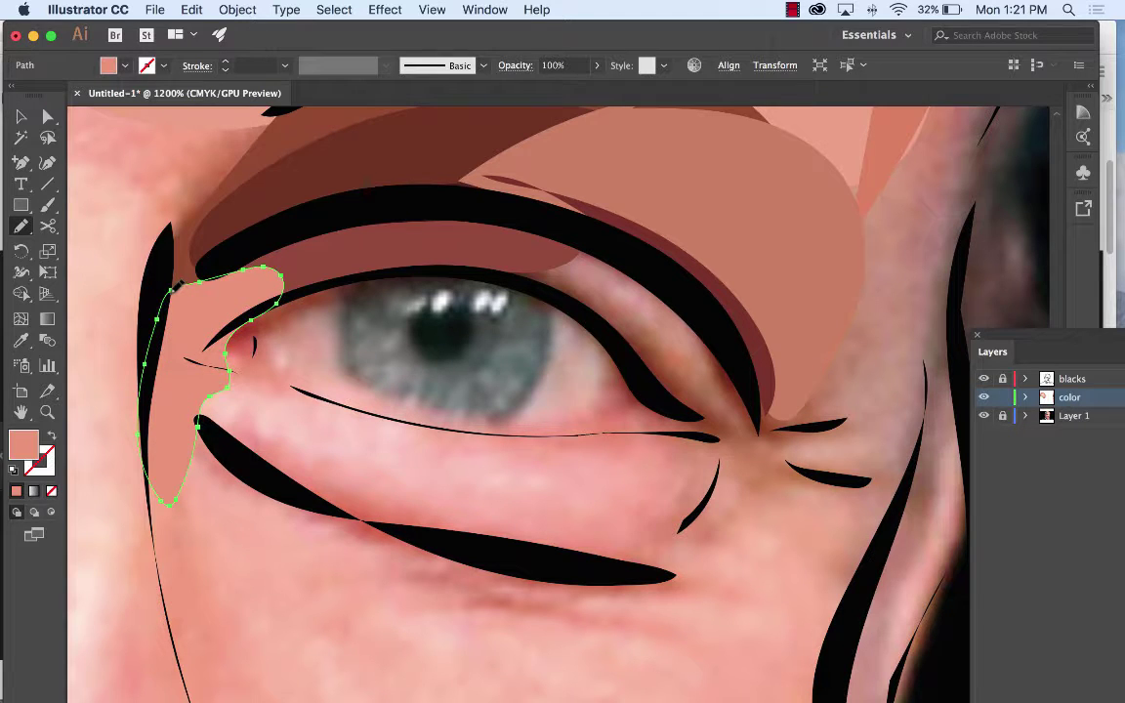
click(193, 9)
click(210, 30)
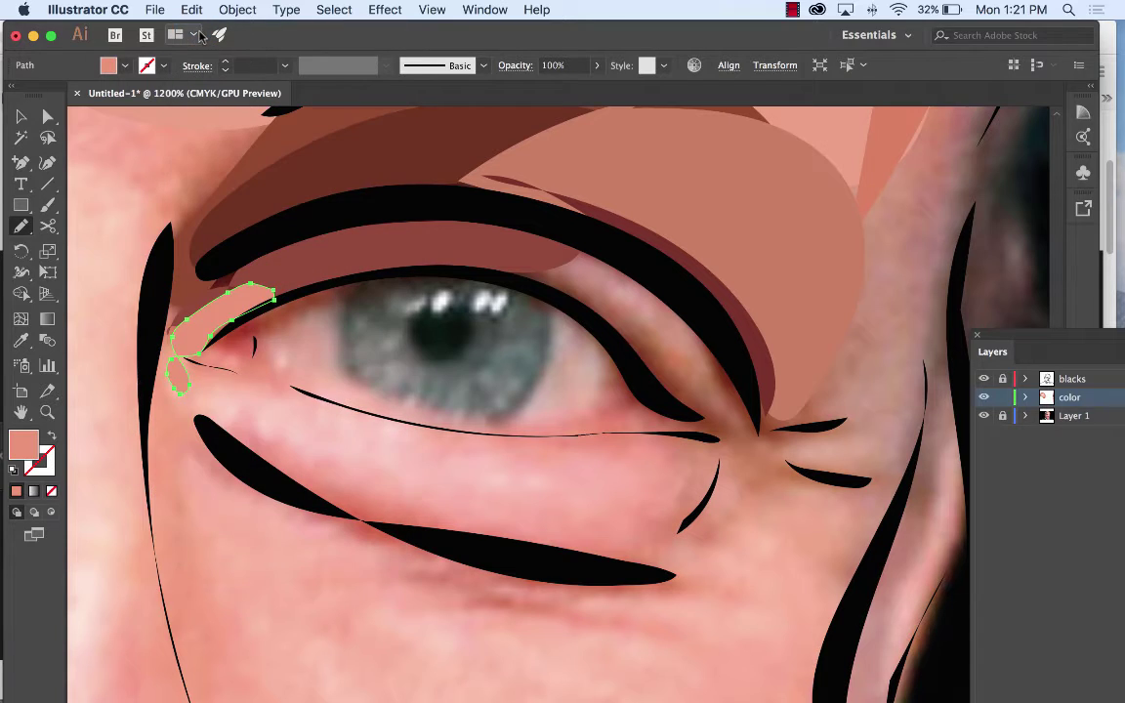
Deselect the salmon shape and draw a Pencil shape from the inner upper lid down beside the nose bridge, filled with pink sampled from the artwork.
click(21, 117)
click(137, 157)
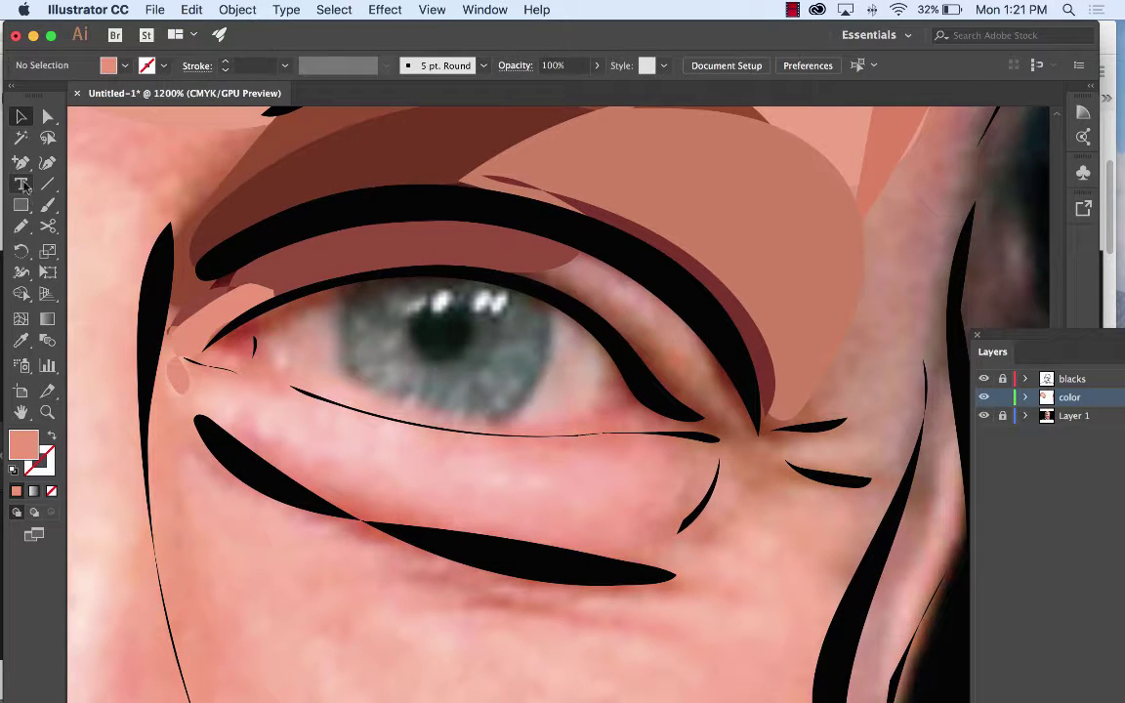
click(20, 225)
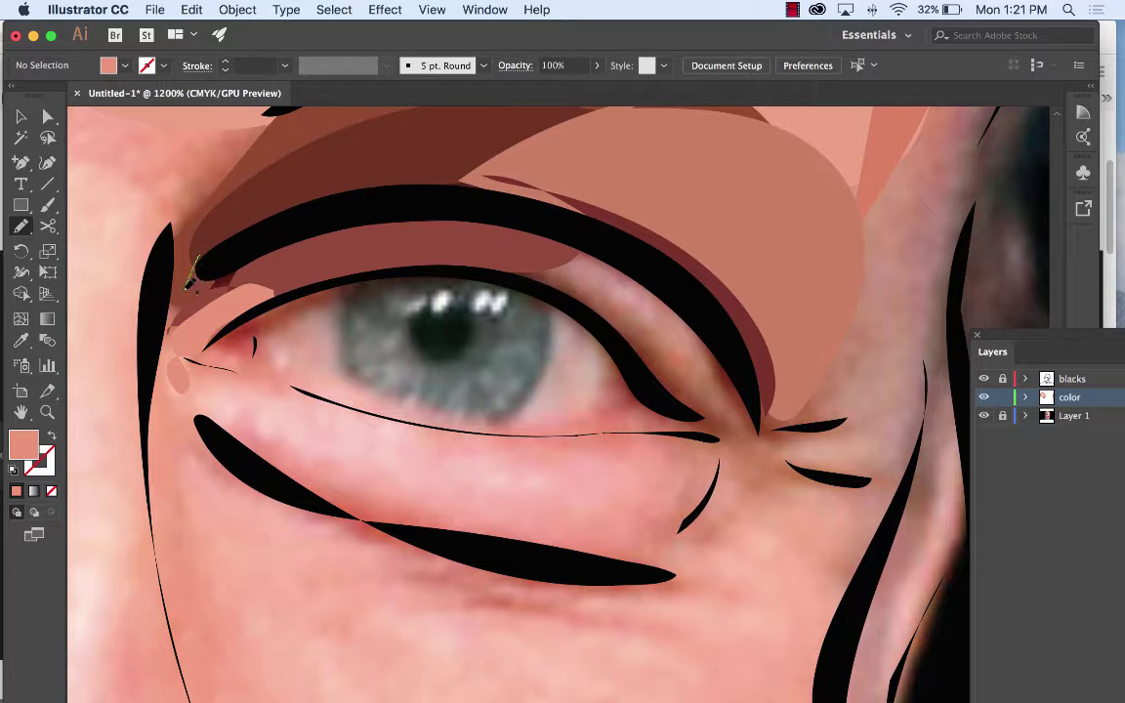
mouse_move(190, 283)
mouse_down()
mouse_move(147, 404)
mouse_move(157, 469)
mouse_move(176, 476)
mouse_move(195, 389)
mouse_move(238, 316)
mouse_move(272, 302)
mouse_move(285, 278)
mouse_move(190, 252)
mouse_up()
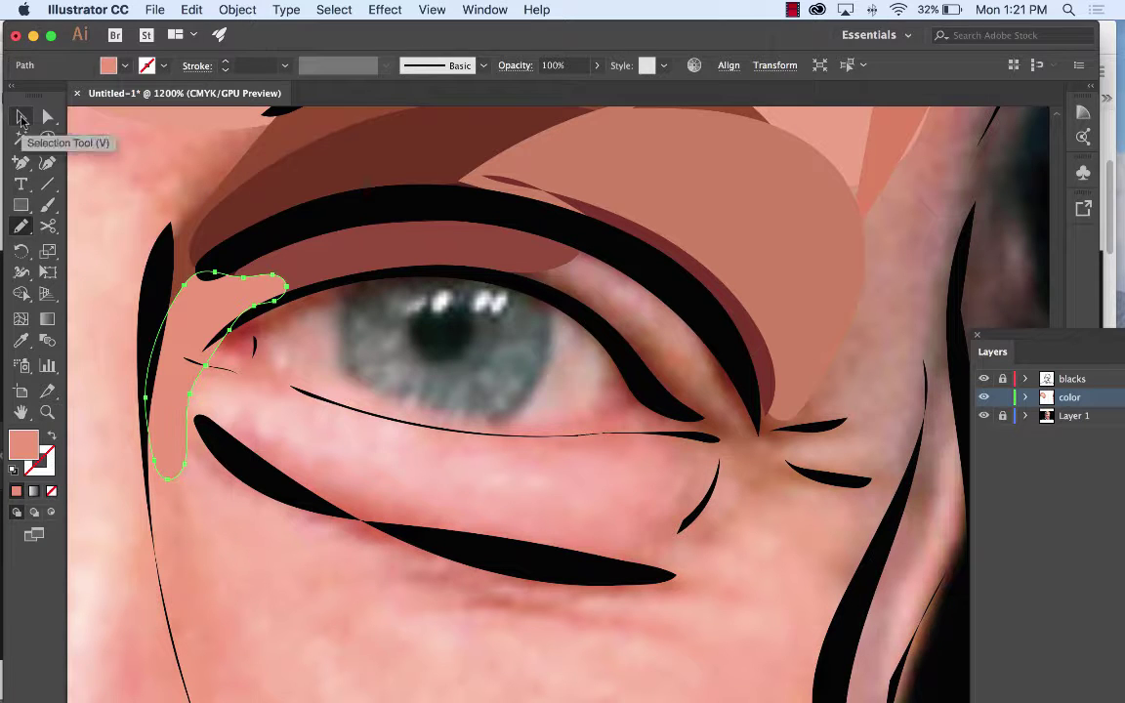
click(22, 117)
click(21, 340)
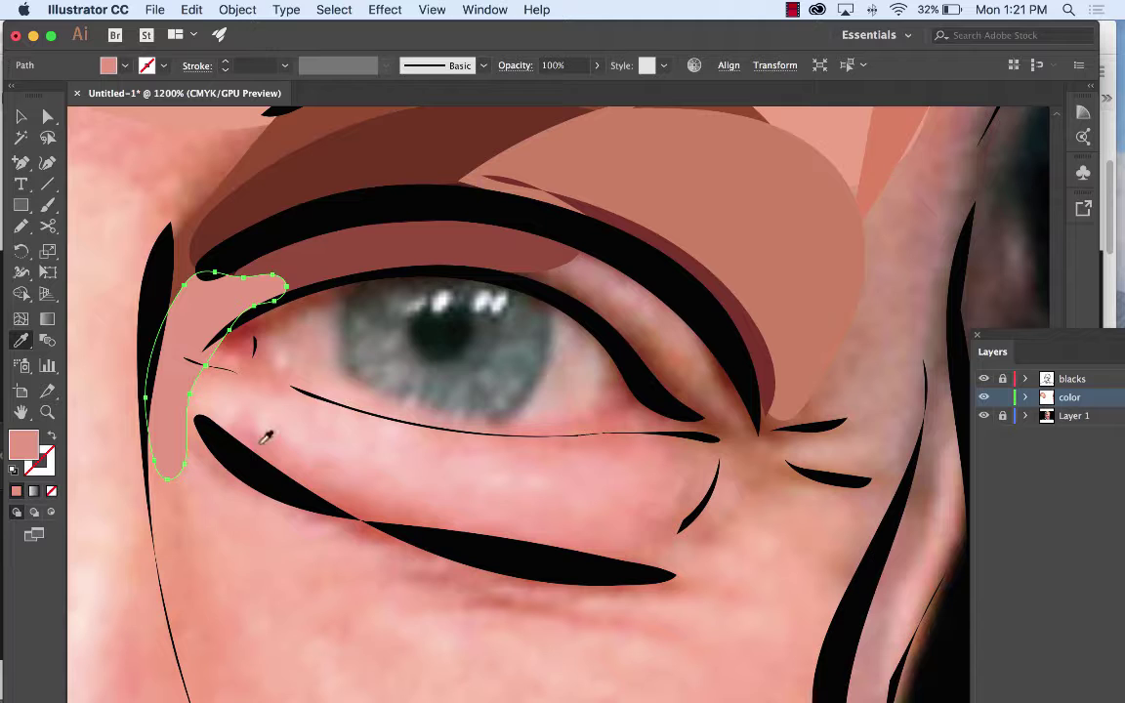
click(259, 257)
Send the pink inner-corner shape to the back of the color layer and deselect it.
click(237, 8)
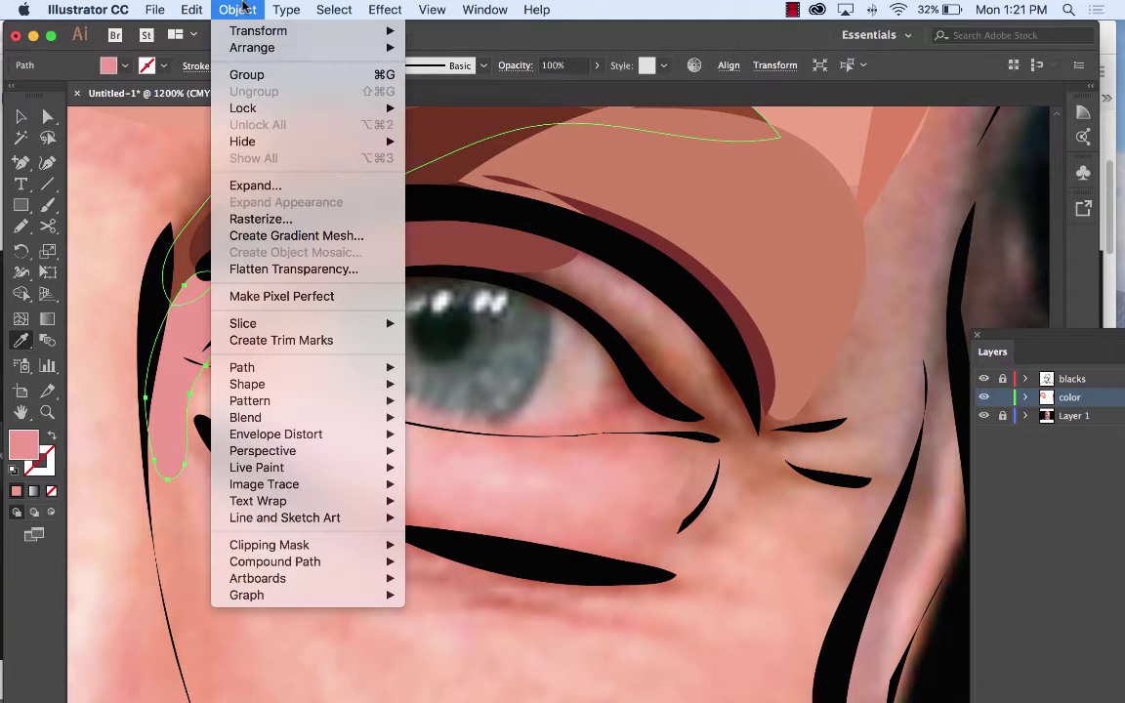
mouse_move(252, 47)
click(470, 101)
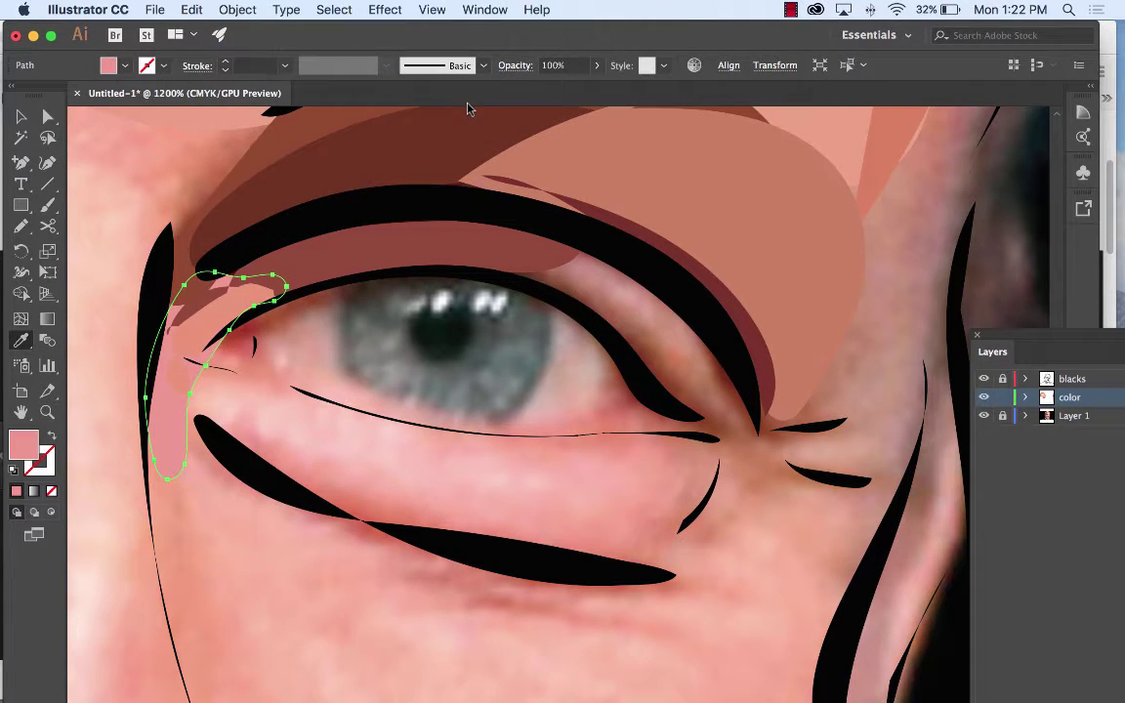
click(22, 117)
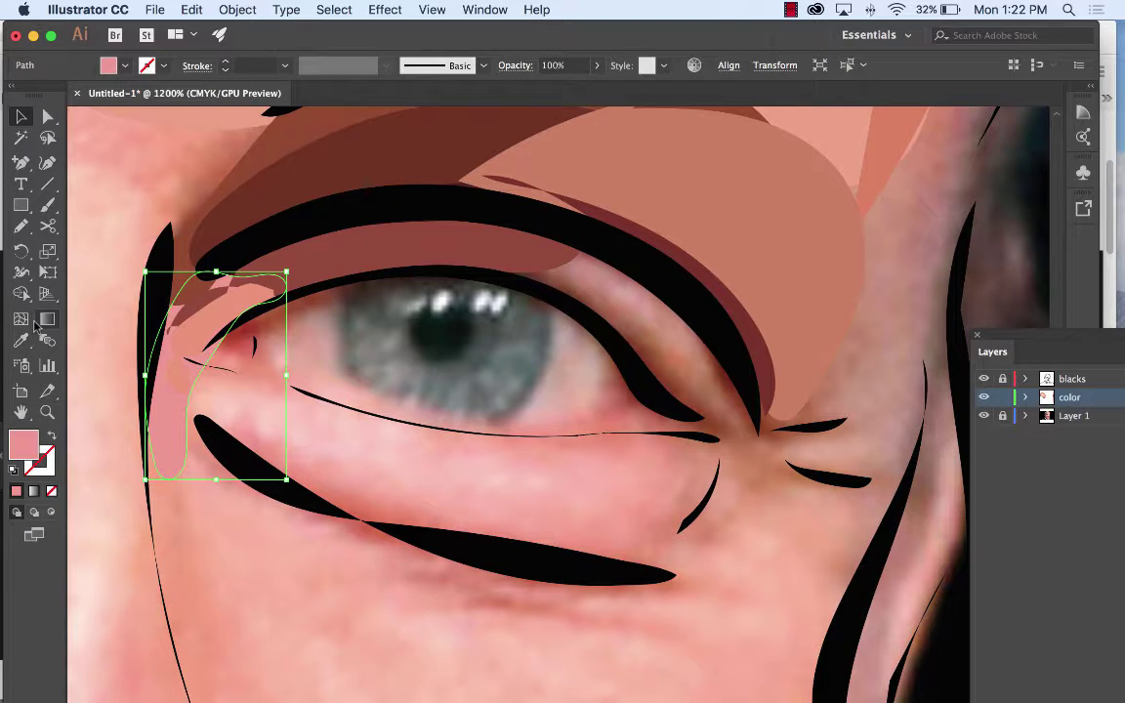
click(124, 185)
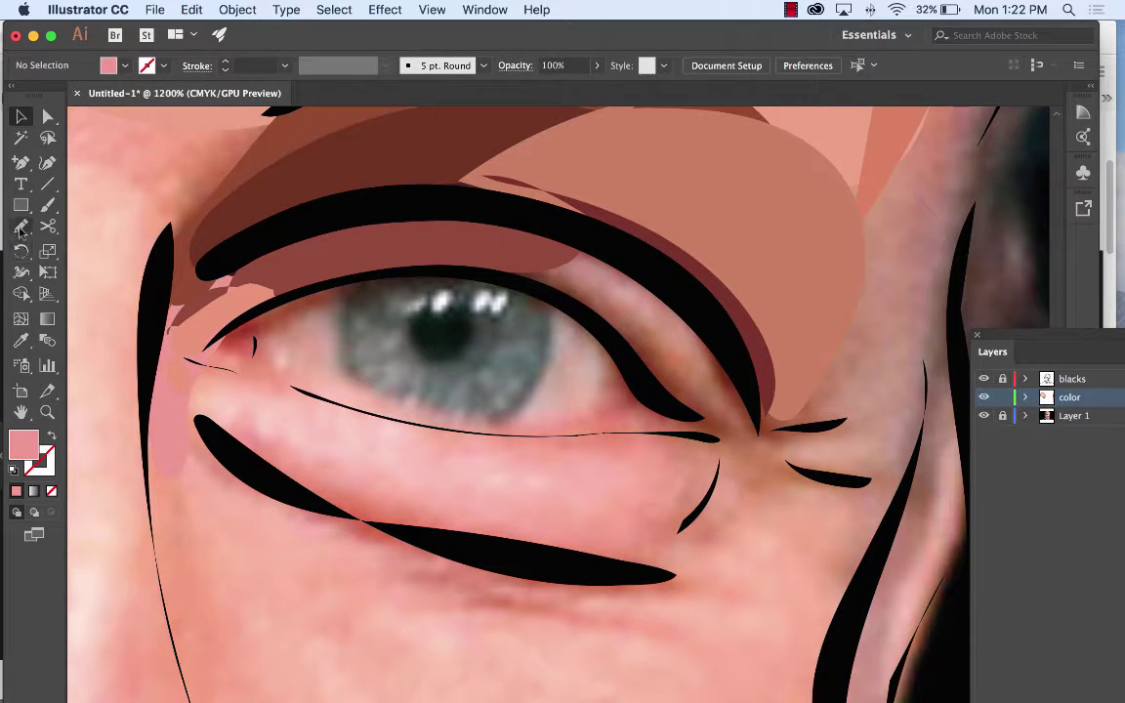
Draw a small Pencil shape over the right-hand eye's inner corner under the lash line, filled with salmon sampled beside the corner.
click(21, 228)
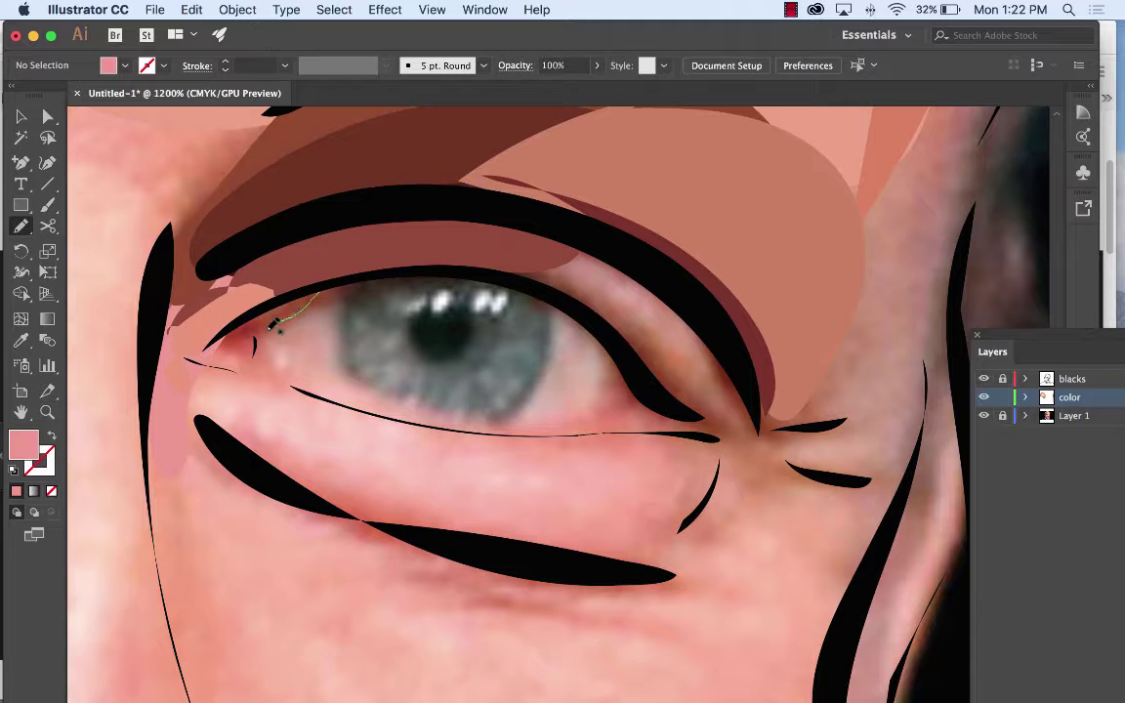
mouse_move(273, 323)
mouse_down()
mouse_move(250, 356)
mouse_move(225, 338)
mouse_up()
drag(304, 292, 303, 290)
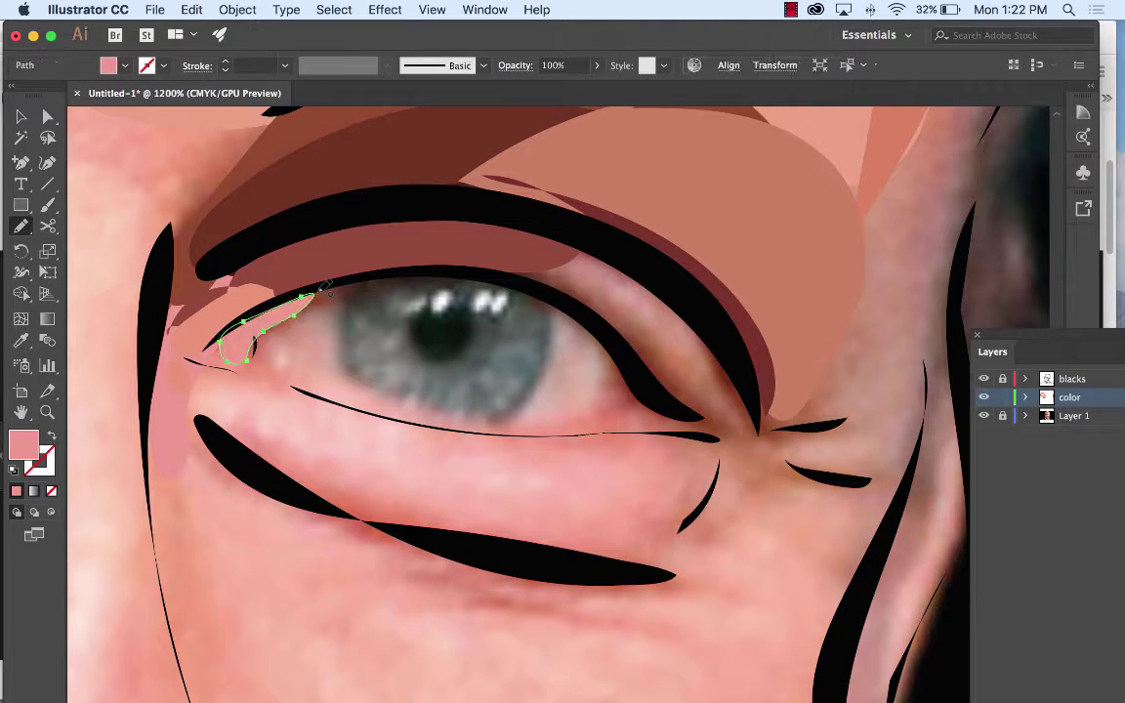
click(21, 340)
click(265, 346)
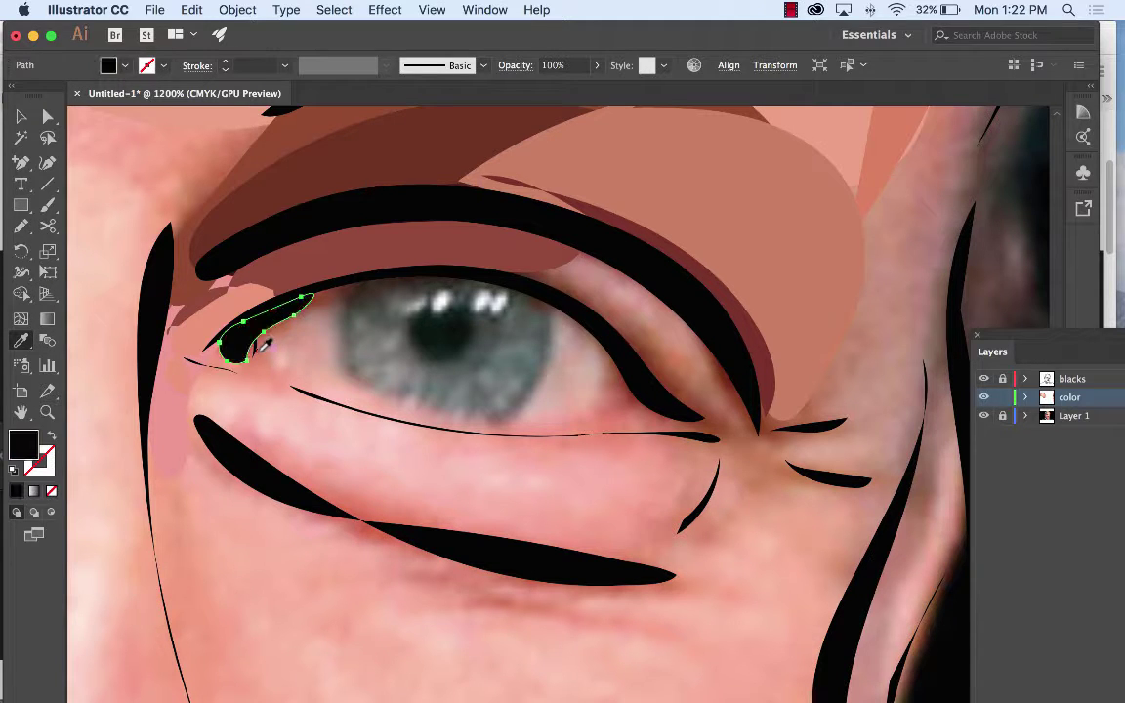
click(251, 367)
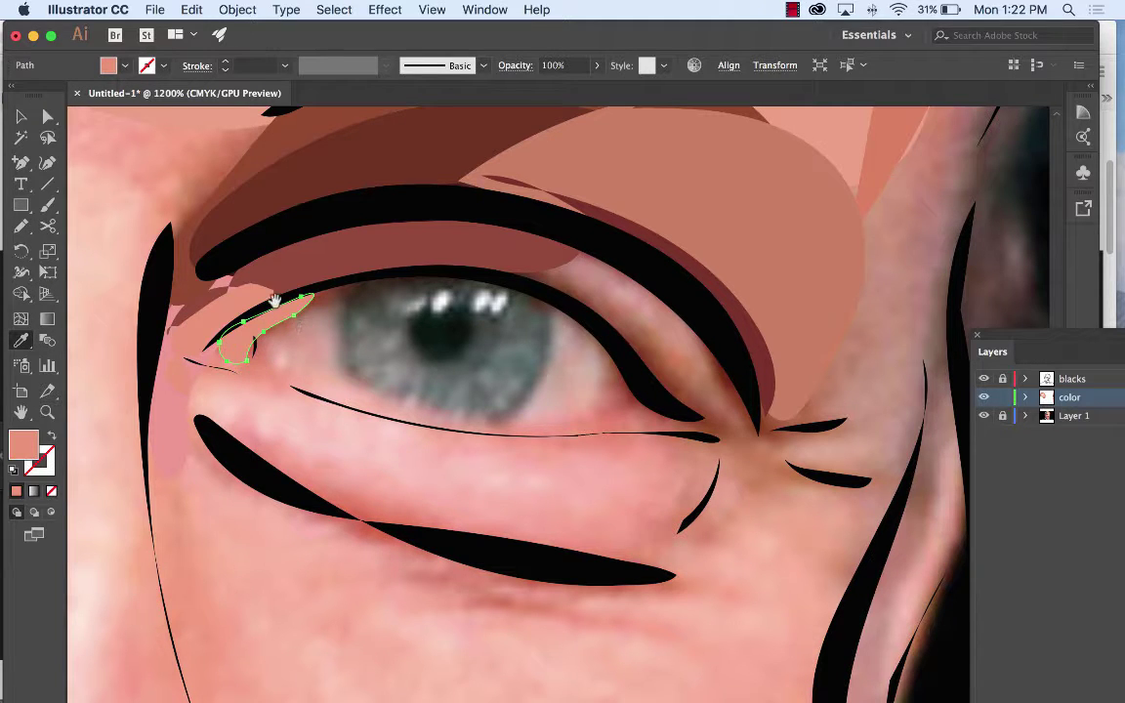
Refill the small inner-corner shape with red sampled from the inner corner of the left-hand eye.
scroll(312, 347, left, 10)
scroll(435, 302, up, 4)
scroll(354, 402, left, 1)
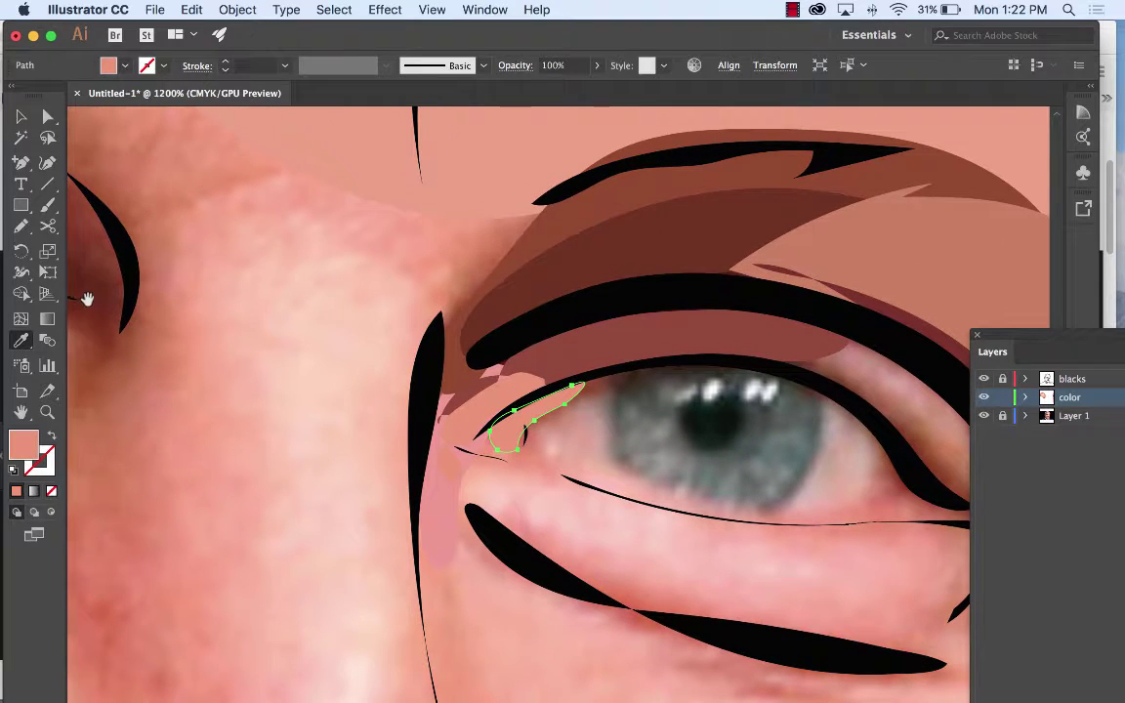
drag(216, 449, 372, 371)
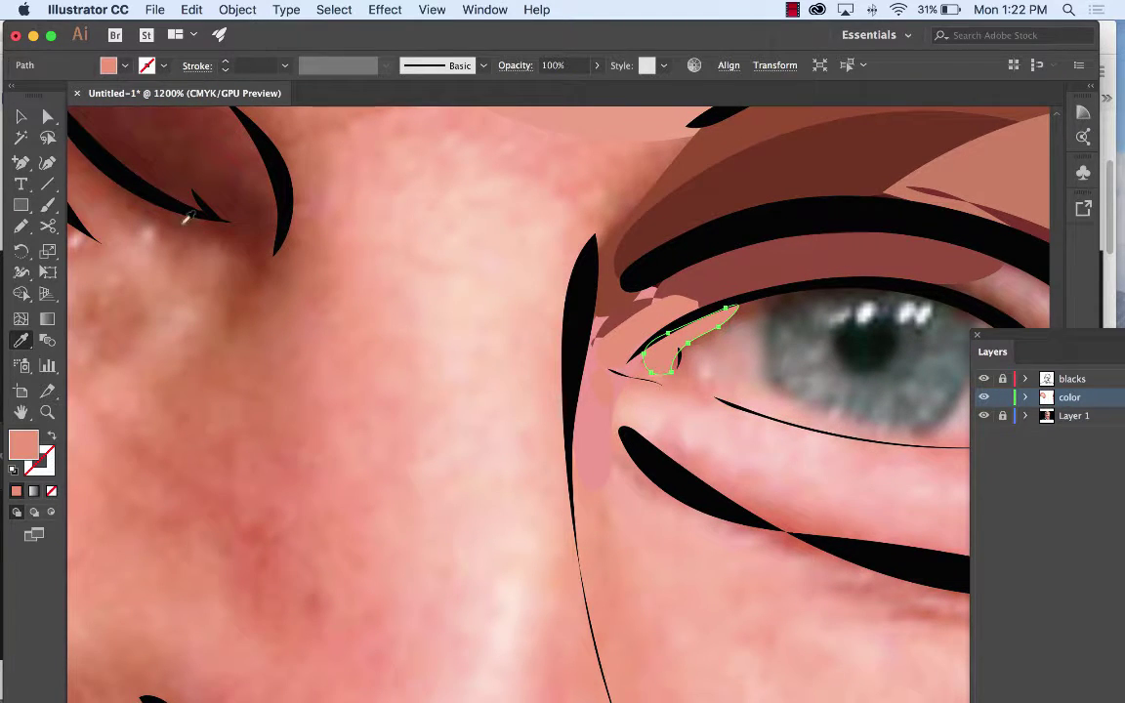
scroll(179, 257, left, 6)
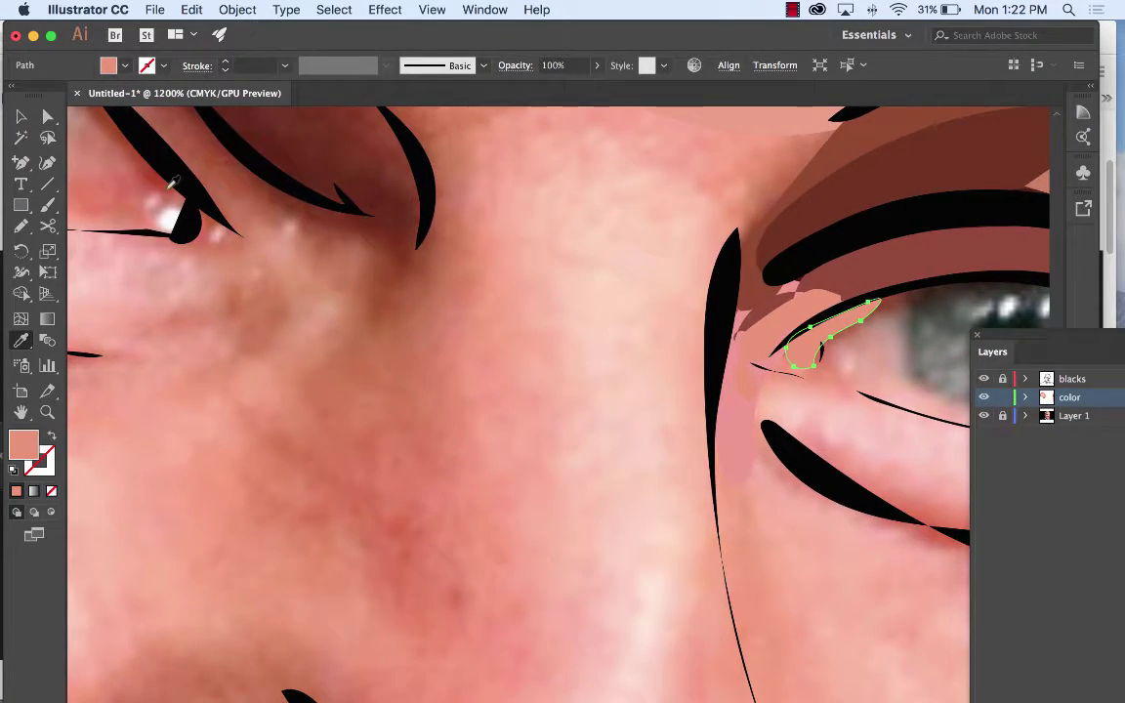
click(161, 176)
scroll(753, 268, right, 10)
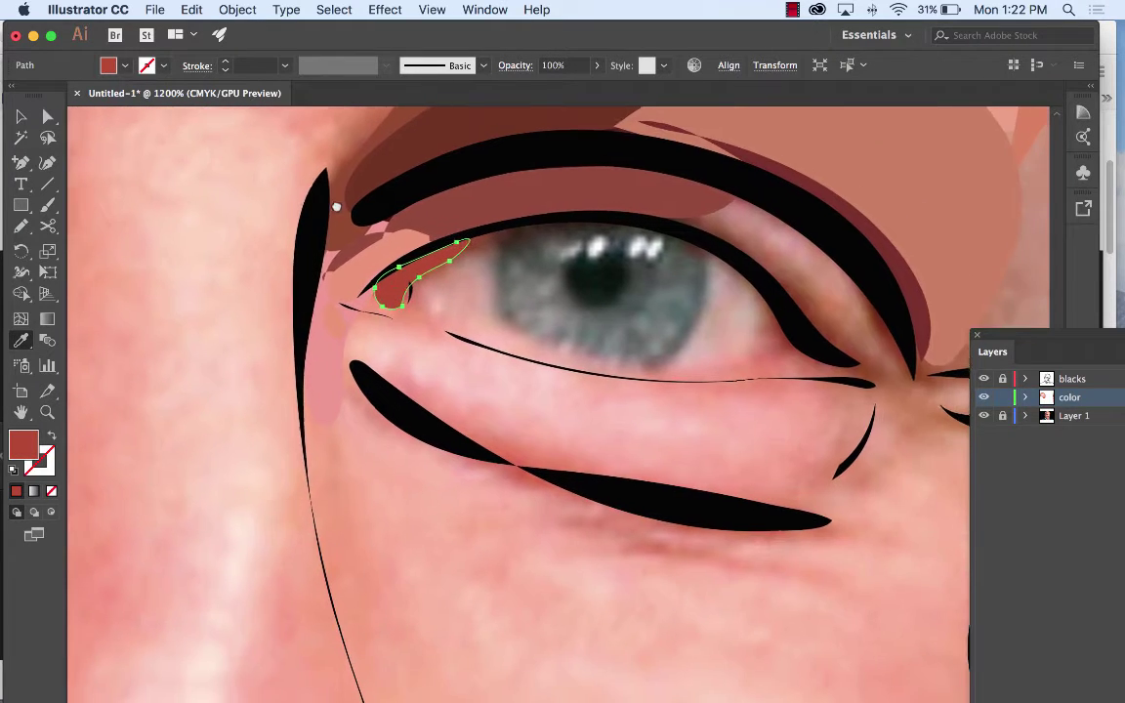
Draw a Pencil shape over the eye white between the inner corner and iris, filled with beige sampled from the white on the iris's outer side.
click(21, 225)
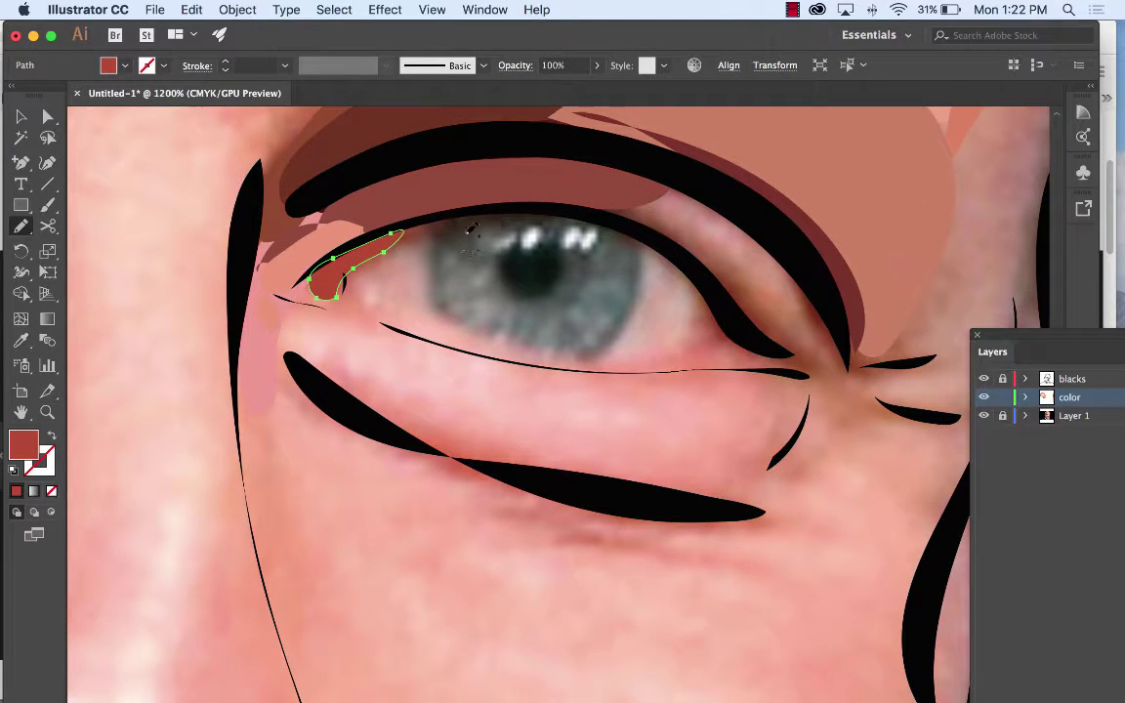
mouse_move(439, 266)
mouse_down()
mouse_move(464, 332)
mouse_move(344, 285)
mouse_up()
drag(461, 209, 451, 215)
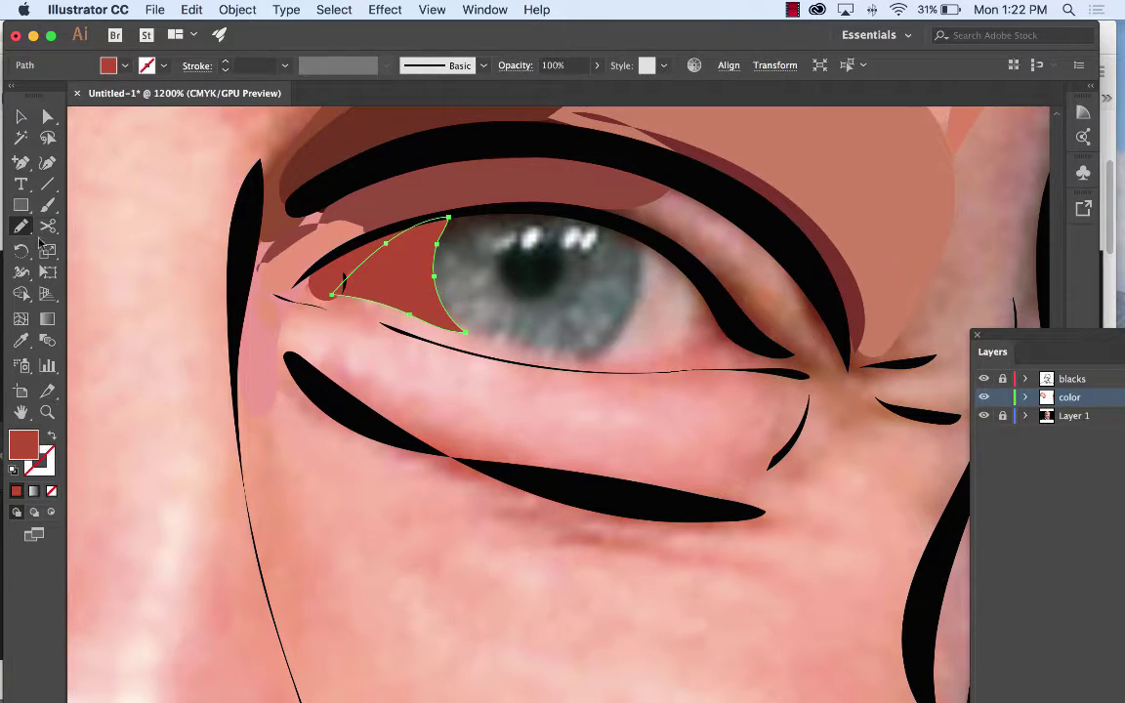
click(21, 340)
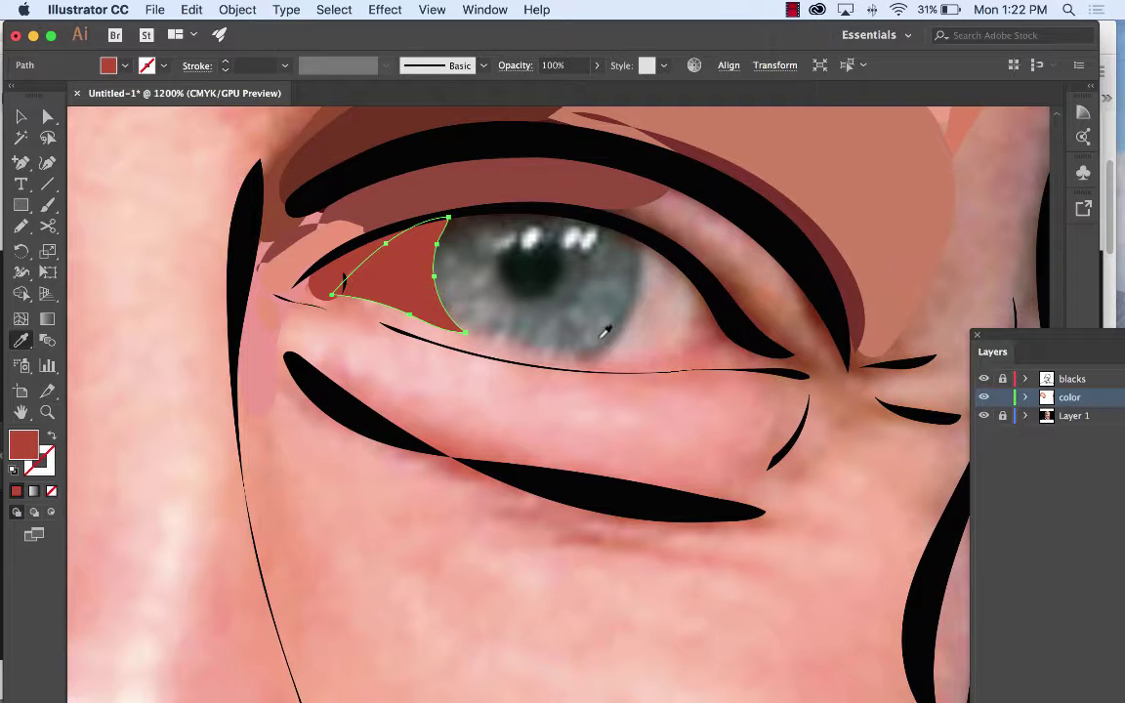
click(670, 313)
click(664, 296)
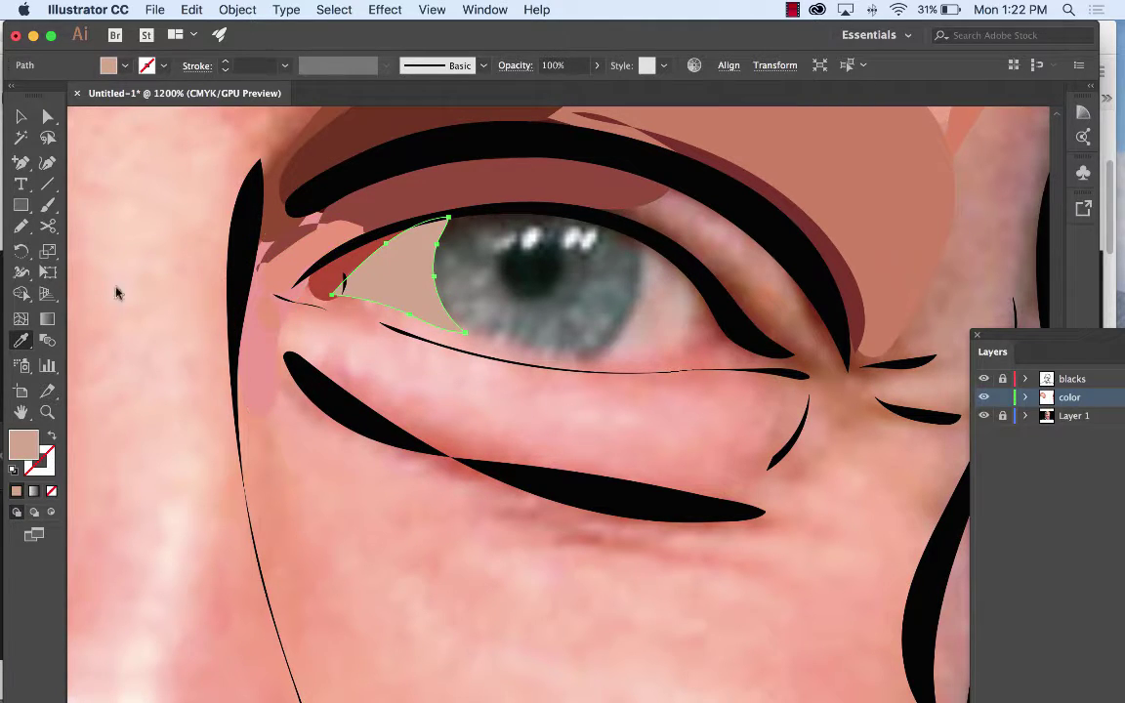
Try a Pencil shape covering the whole right-hand iris, filled with gray sampled from the left-hand eye's iris.
click(21, 226)
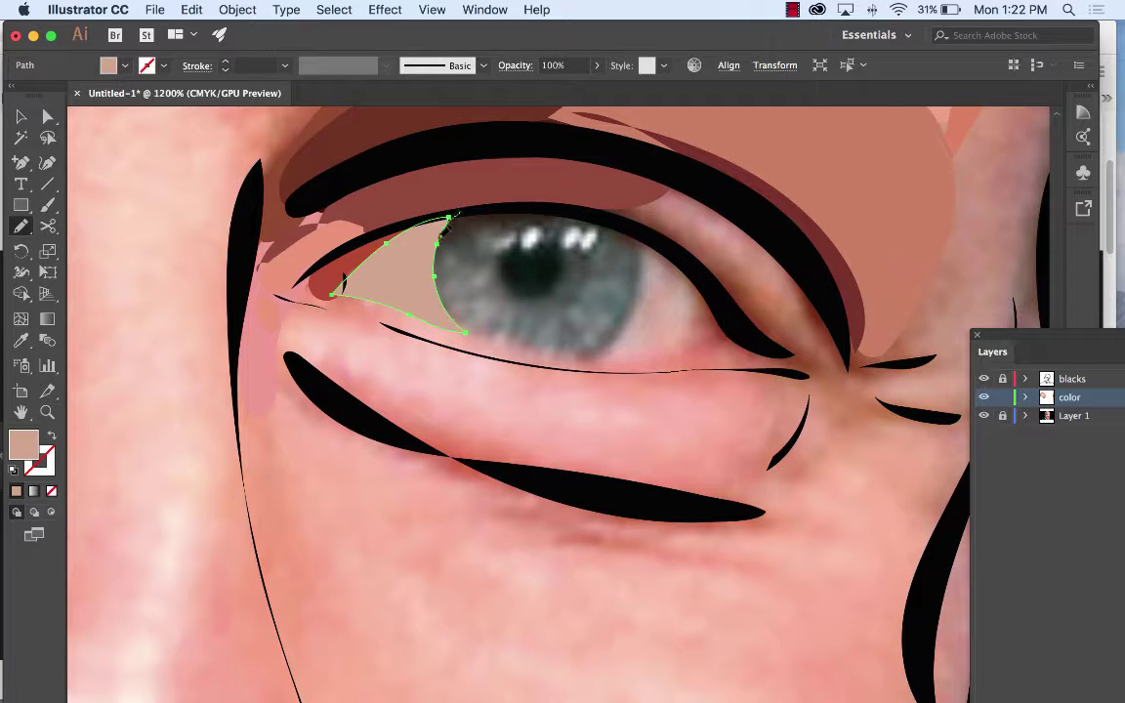
mouse_move(465, 321)
mouse_down()
mouse_move(517, 348)
mouse_move(595, 337)
mouse_move(647, 306)
mouse_move(645, 234)
mouse_move(540, 201)
mouse_move(436, 223)
mouse_move(435, 245)
mouse_up()
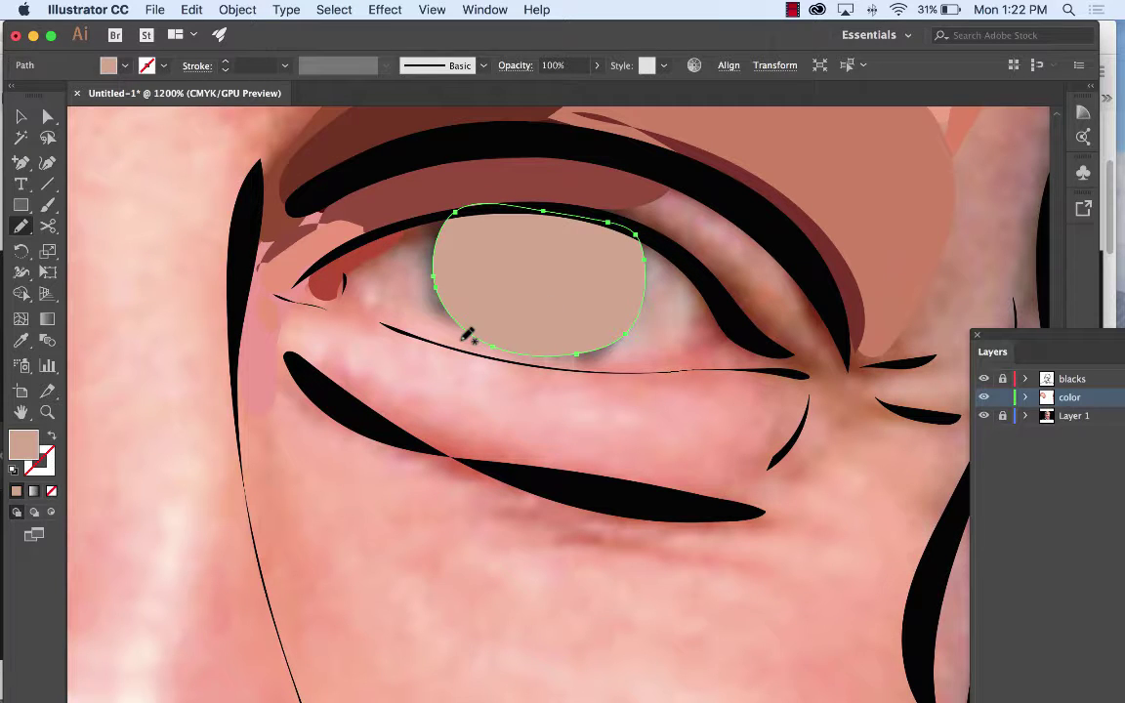
click(20, 340)
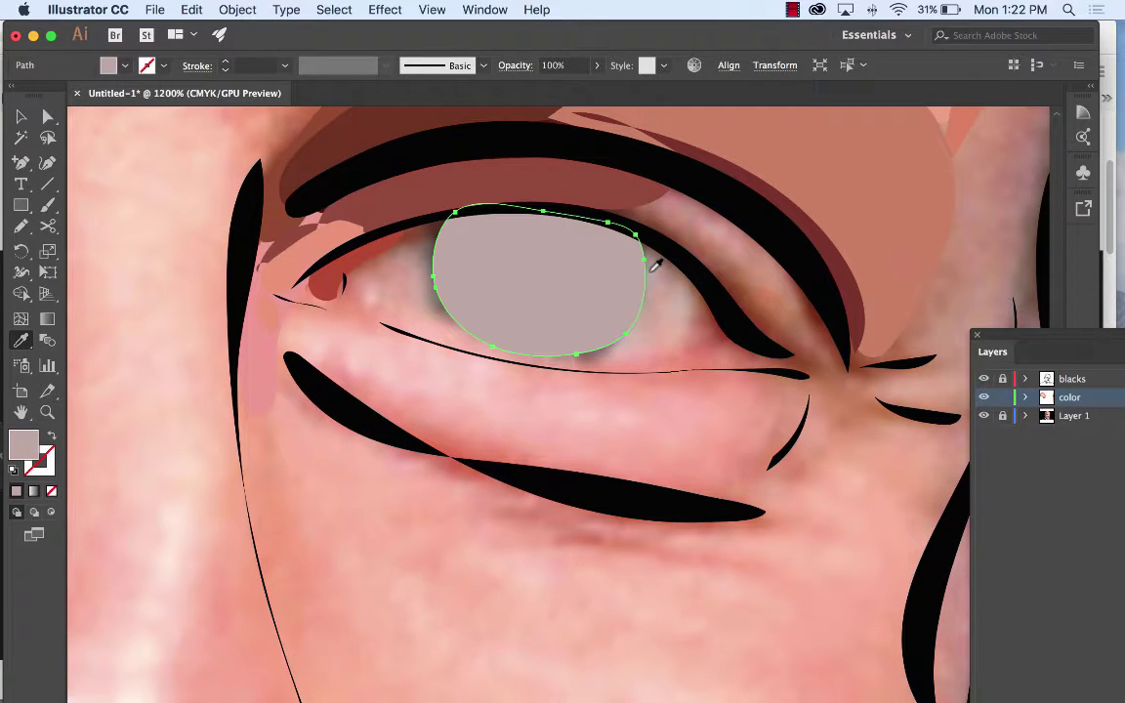
key(super+minus)
key(super+minus)
key(super+minus)
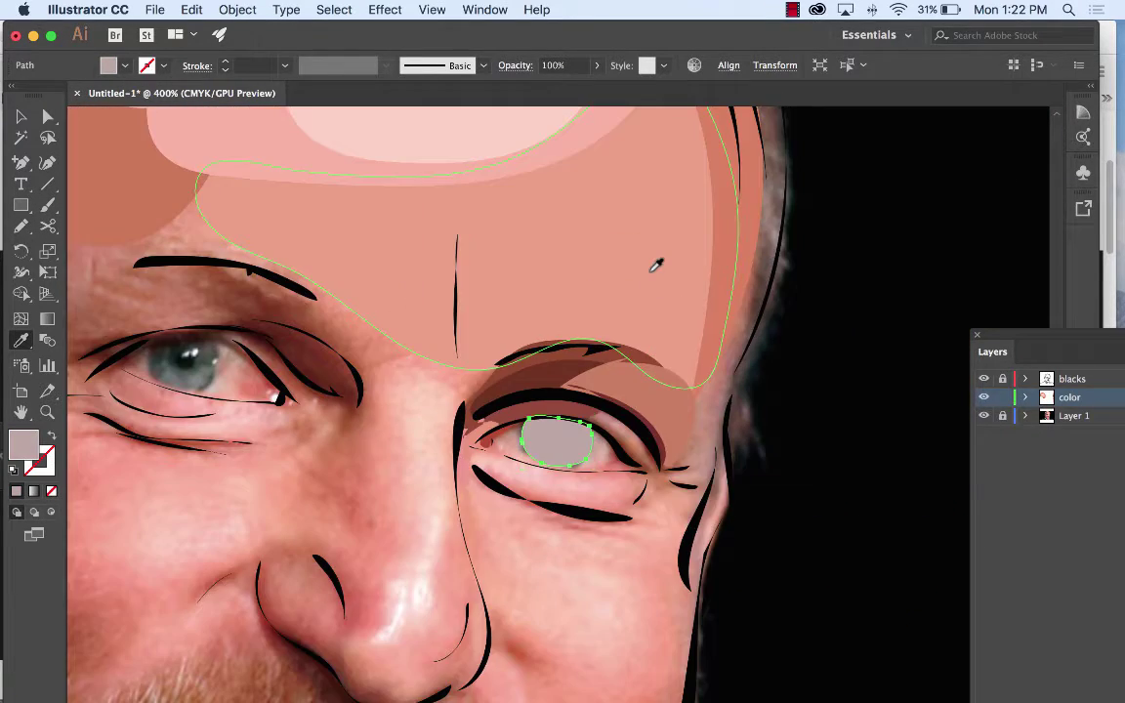
click(203, 365)
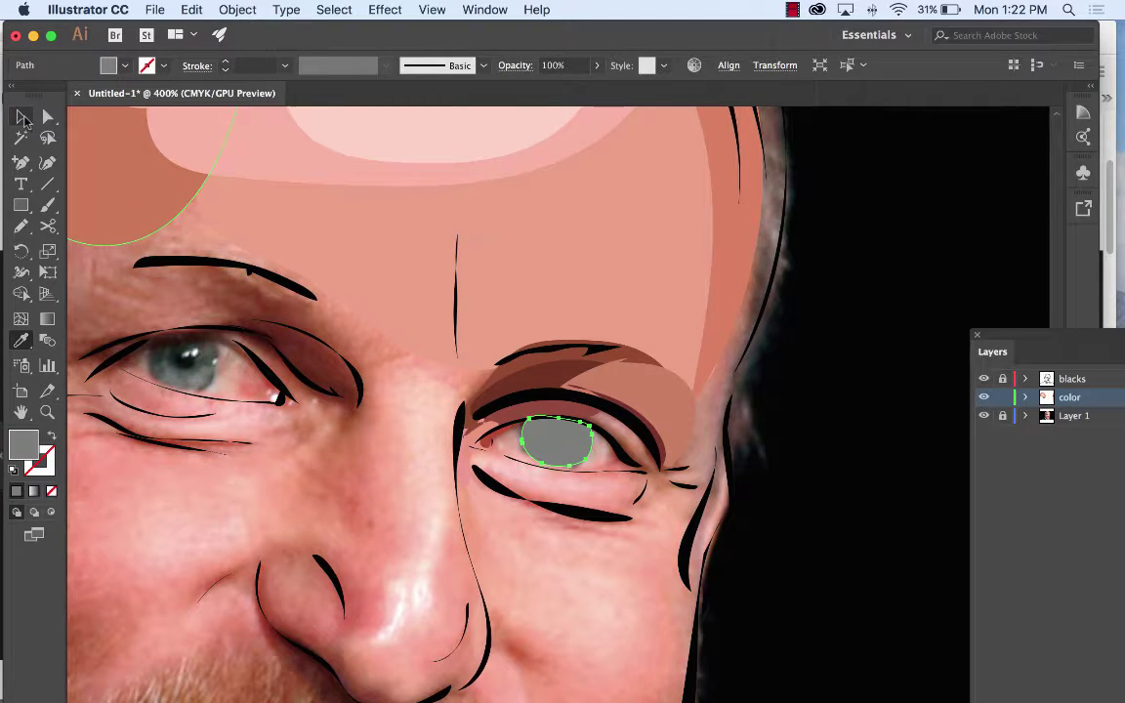
click(21, 225)
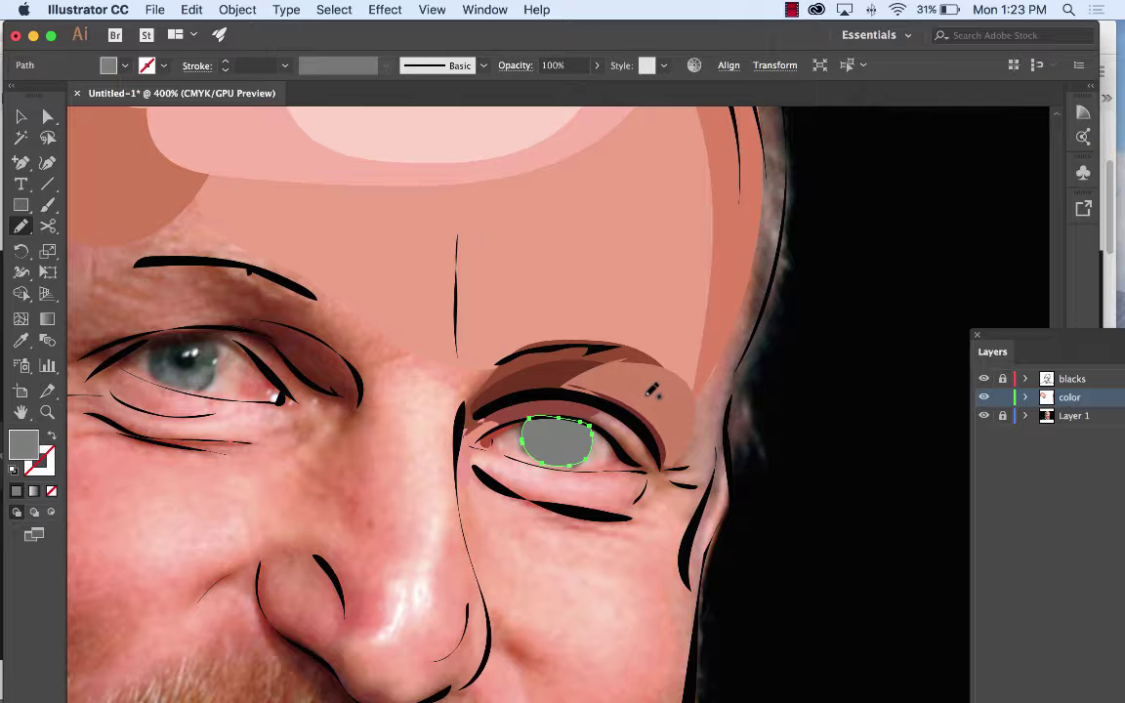
key(super+equal)
key(super+equal)
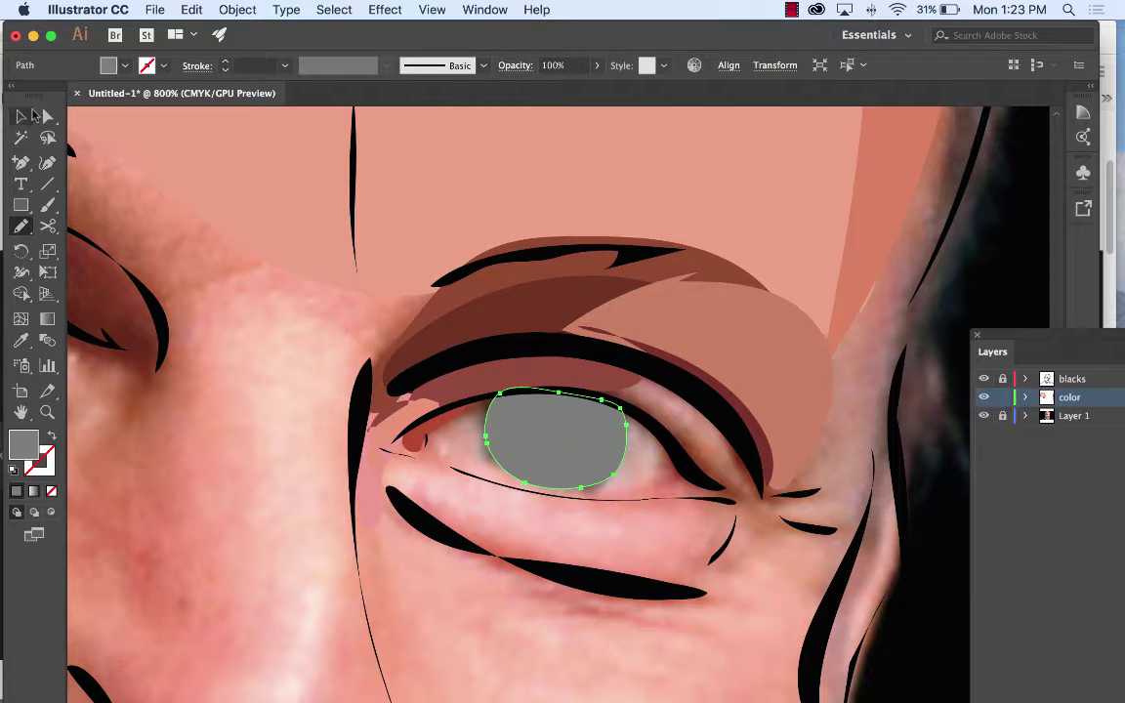
click(22, 116)
click(214, 298)
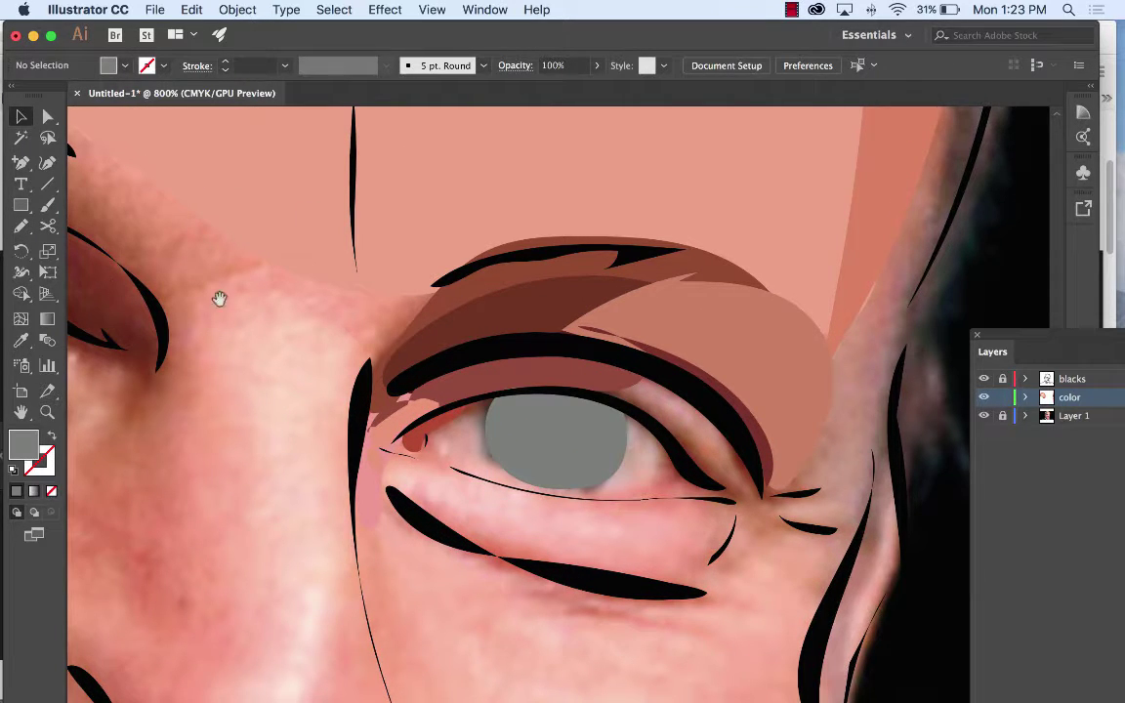
drag(219, 298, 375, 233)
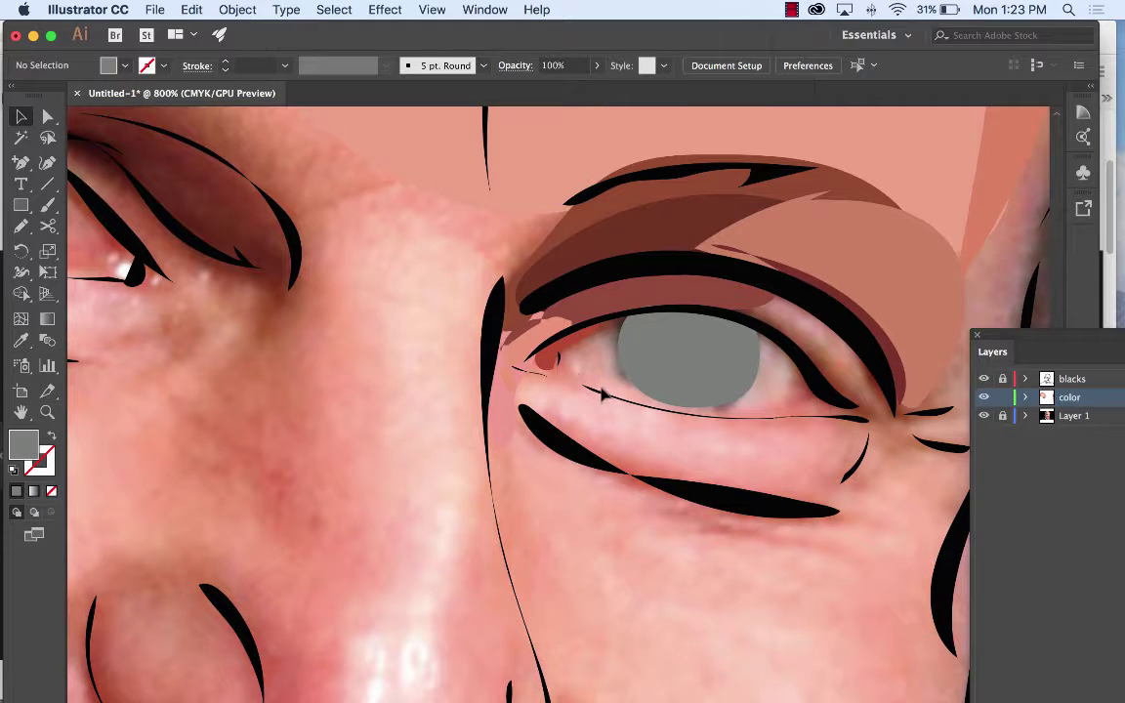
Undo the iris shape's color samplings and the Pencil shape itself.
click(192, 9)
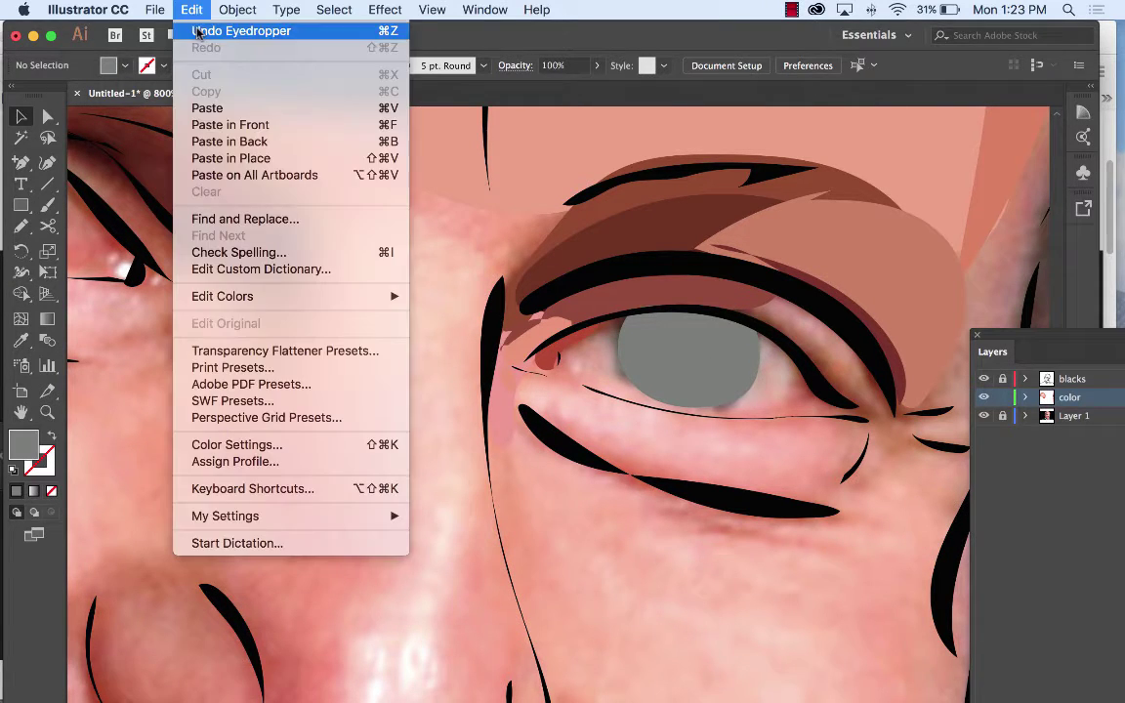
click(216, 30)
click(192, 9)
click(217, 30)
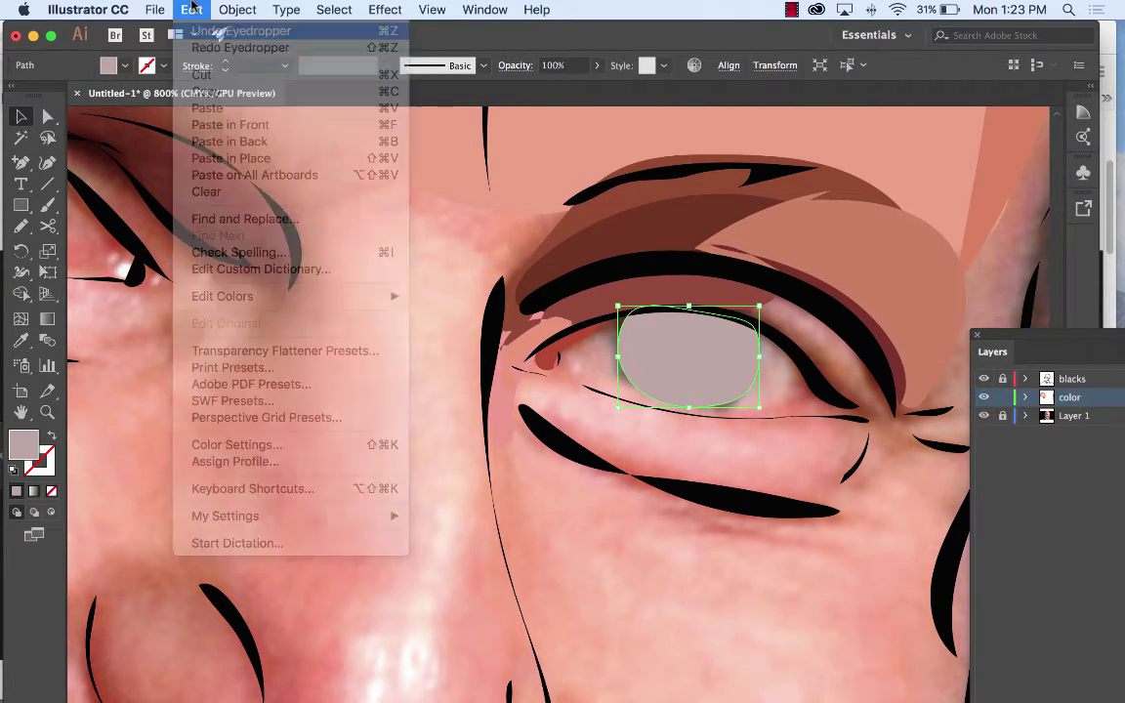
click(193, 9)
click(195, 31)
click(192, 9)
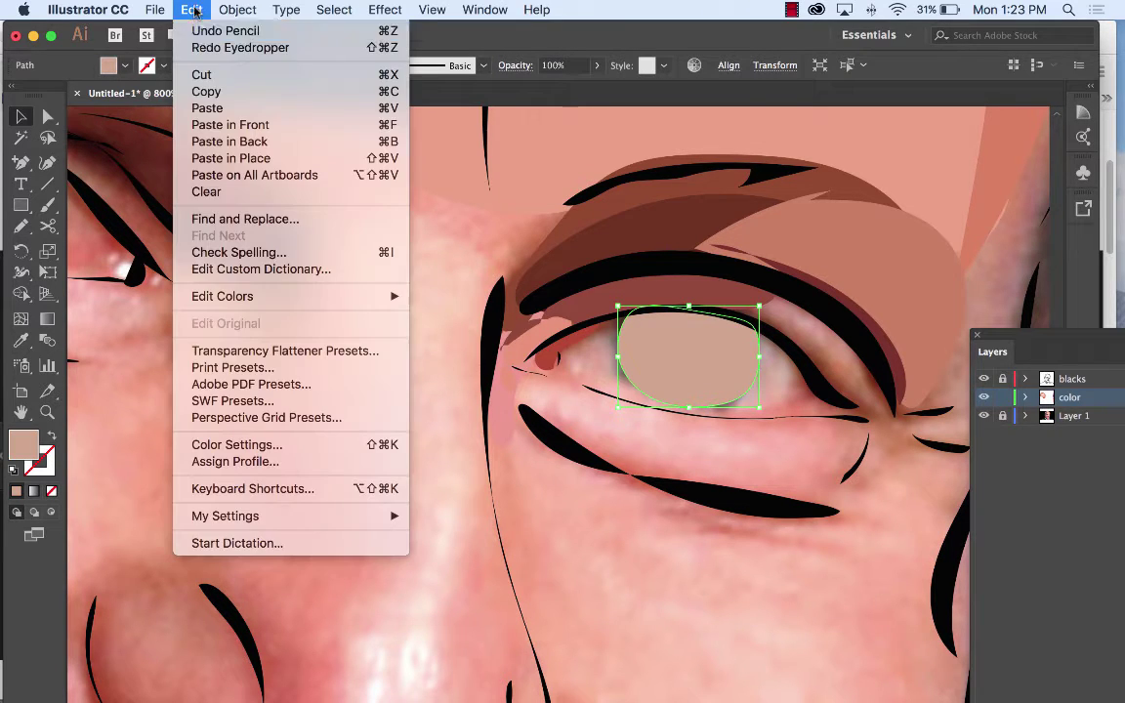
click(203, 30)
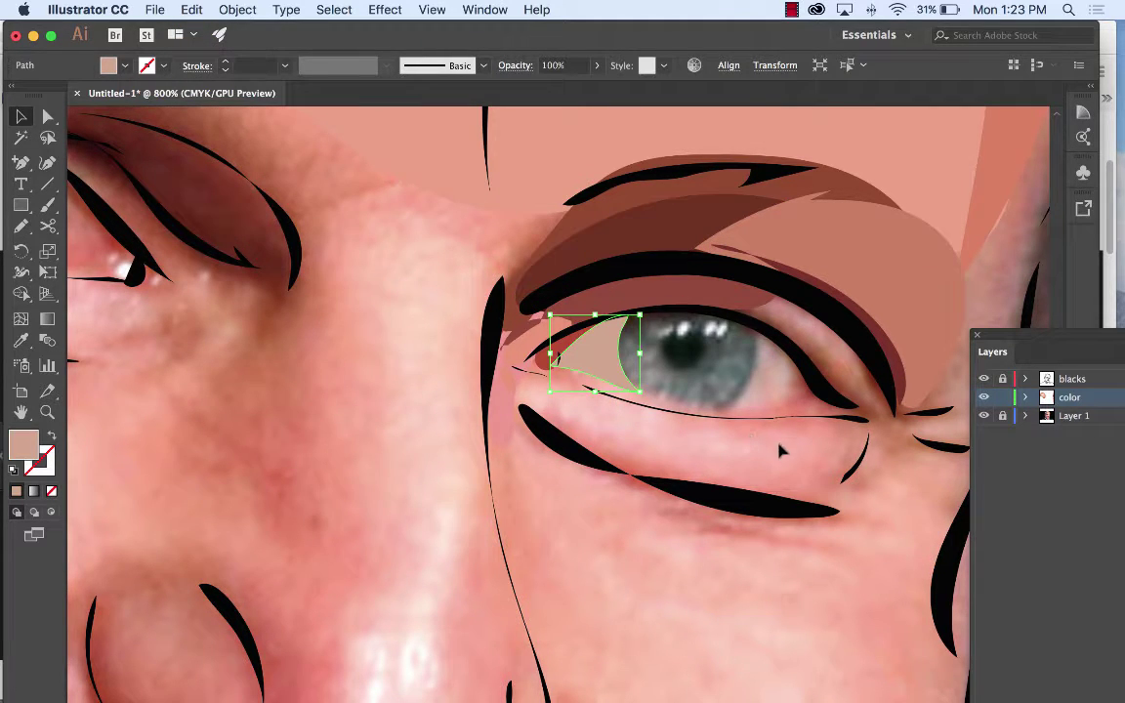
Draw a Pencil shape in the current beige over the right-hand eye's white on the iris's outer side.
click(762, 403)
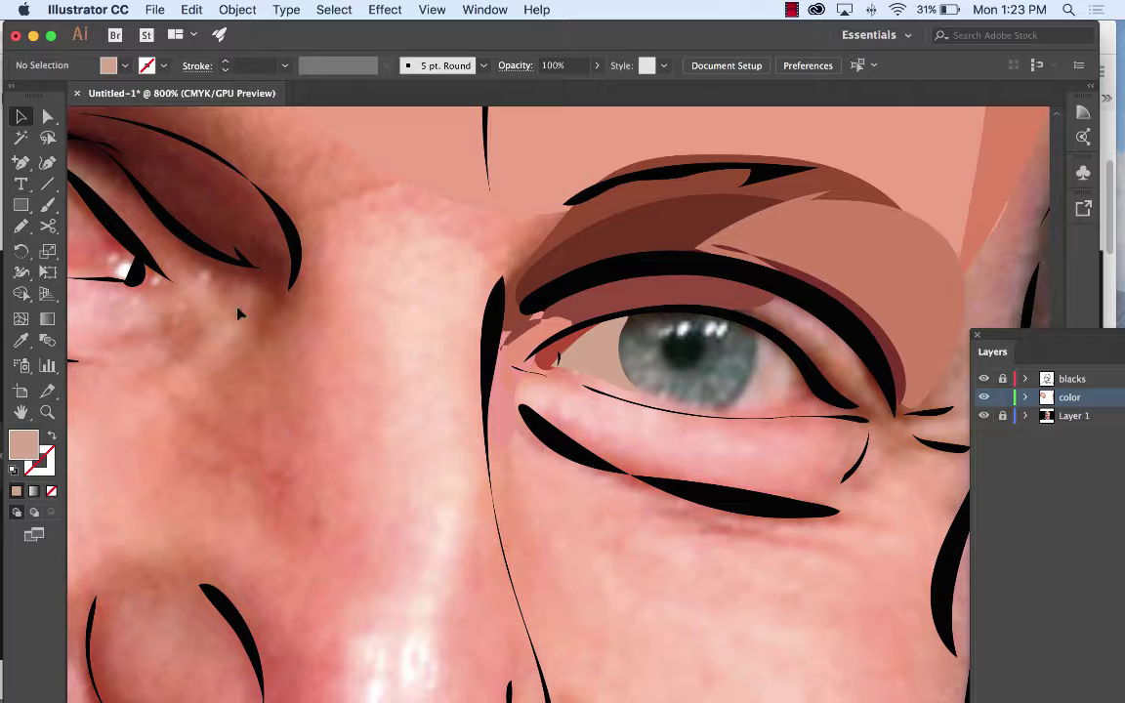
click(20, 226)
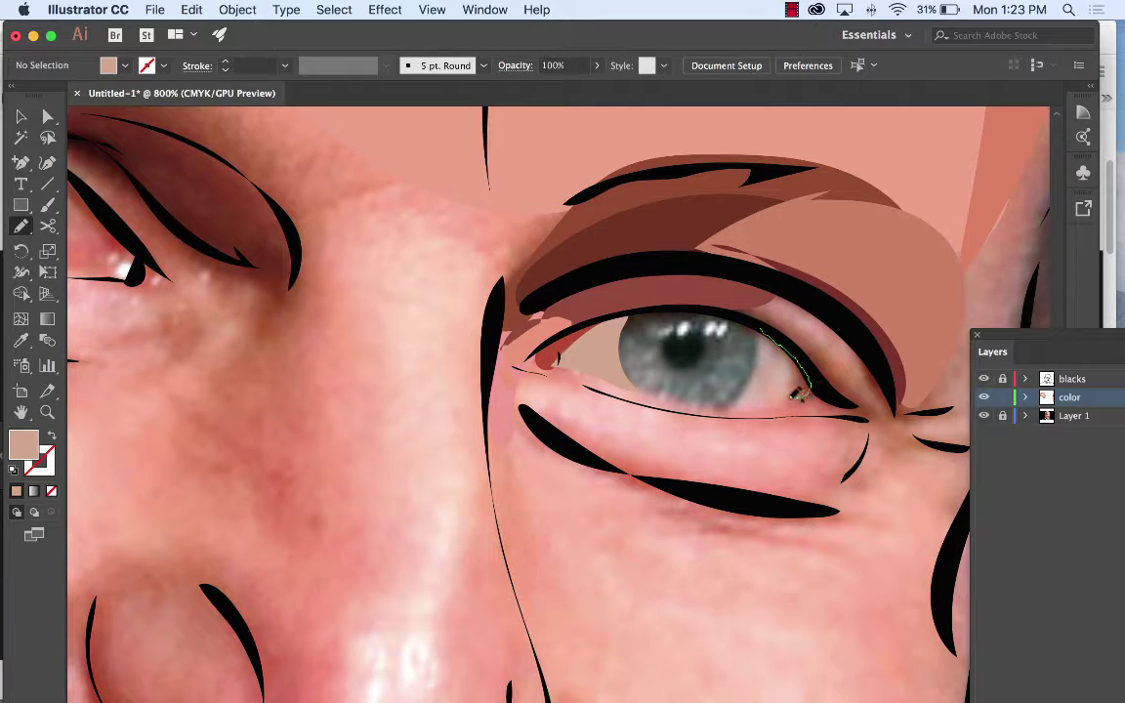
mouse_move(799, 394)
mouse_down()
mouse_move(733, 413)
mouse_move(762, 327)
mouse_up()
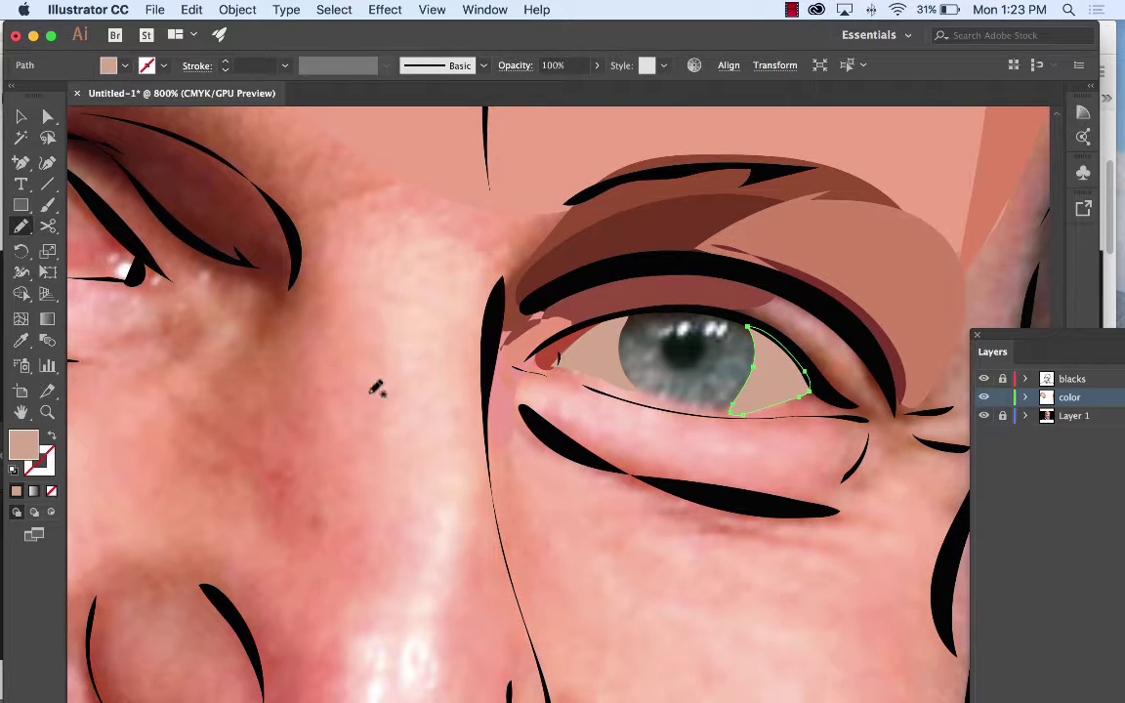
click(21, 117)
click(351, 322)
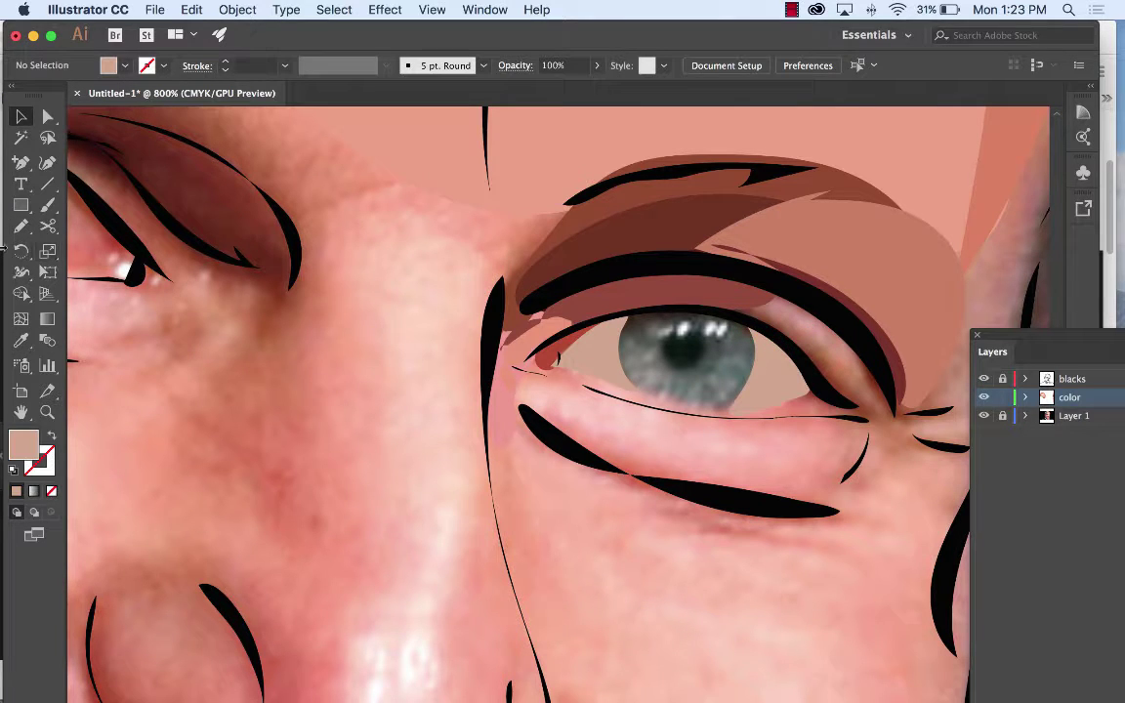
Draw a thin Pencil strip along the right-hand eye's lower lid rim, filled with reddish pink sampled from the eye's outer corner.
click(20, 205)
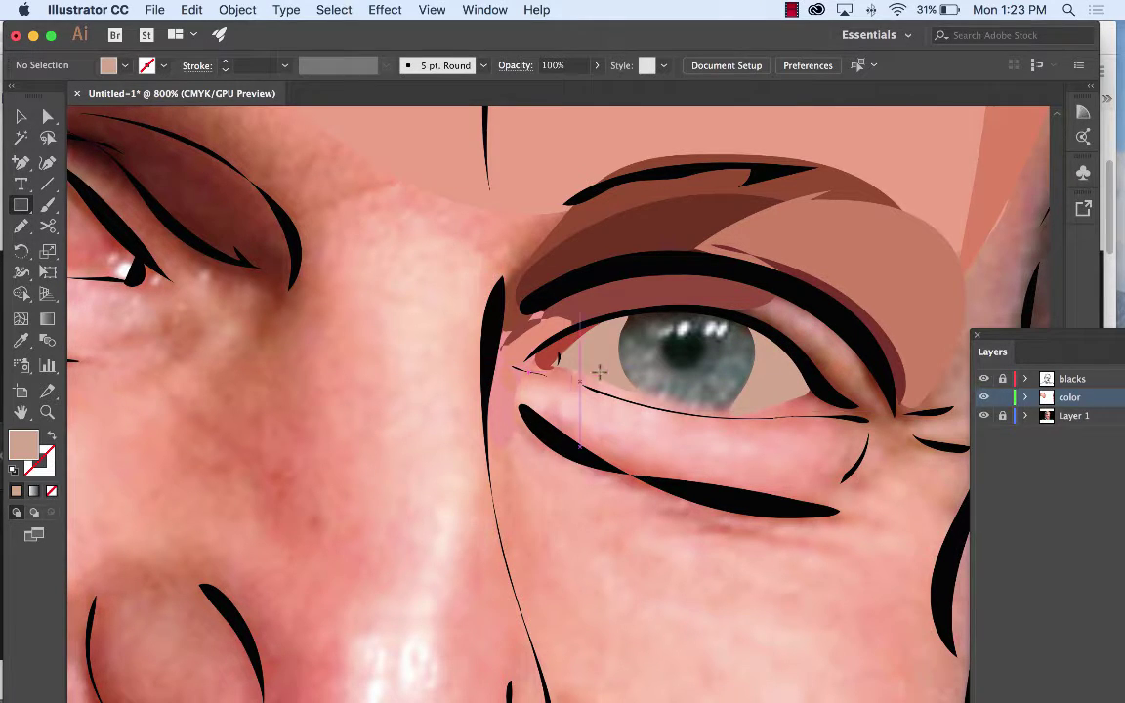
click(21, 225)
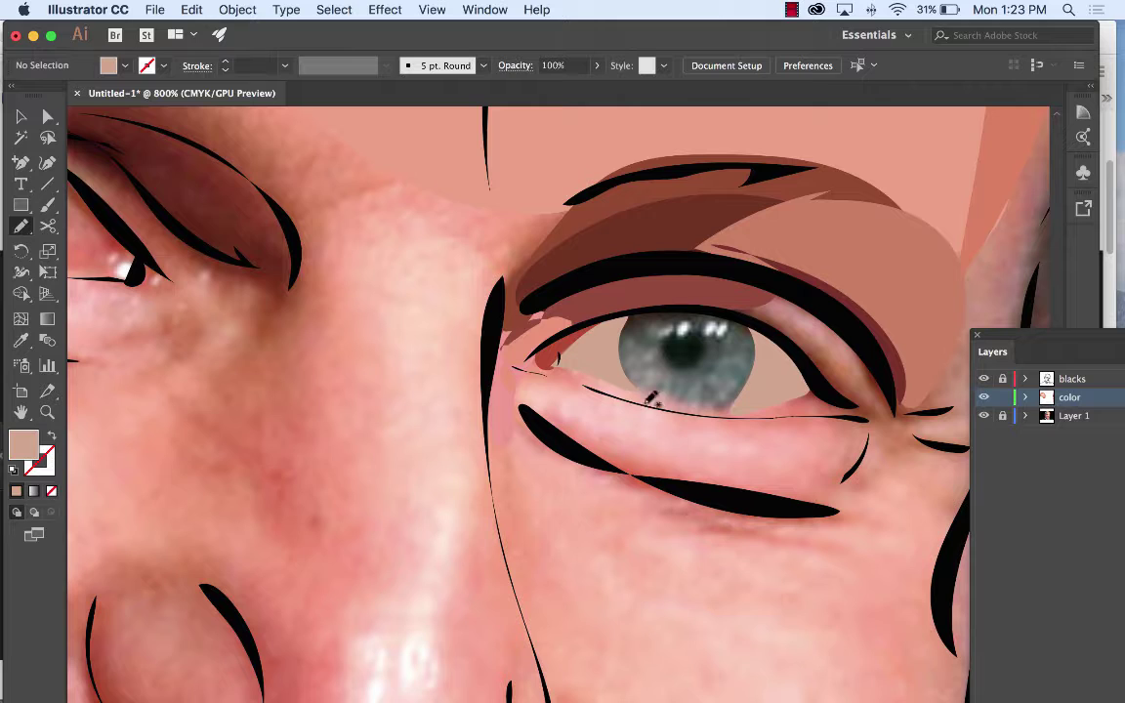
mouse_move(565, 361)
mouse_down()
mouse_move(713, 409)
mouse_move(778, 410)
mouse_move(819, 388)
mouse_move(789, 411)
mouse_move(668, 417)
mouse_move(555, 364)
mouse_up()
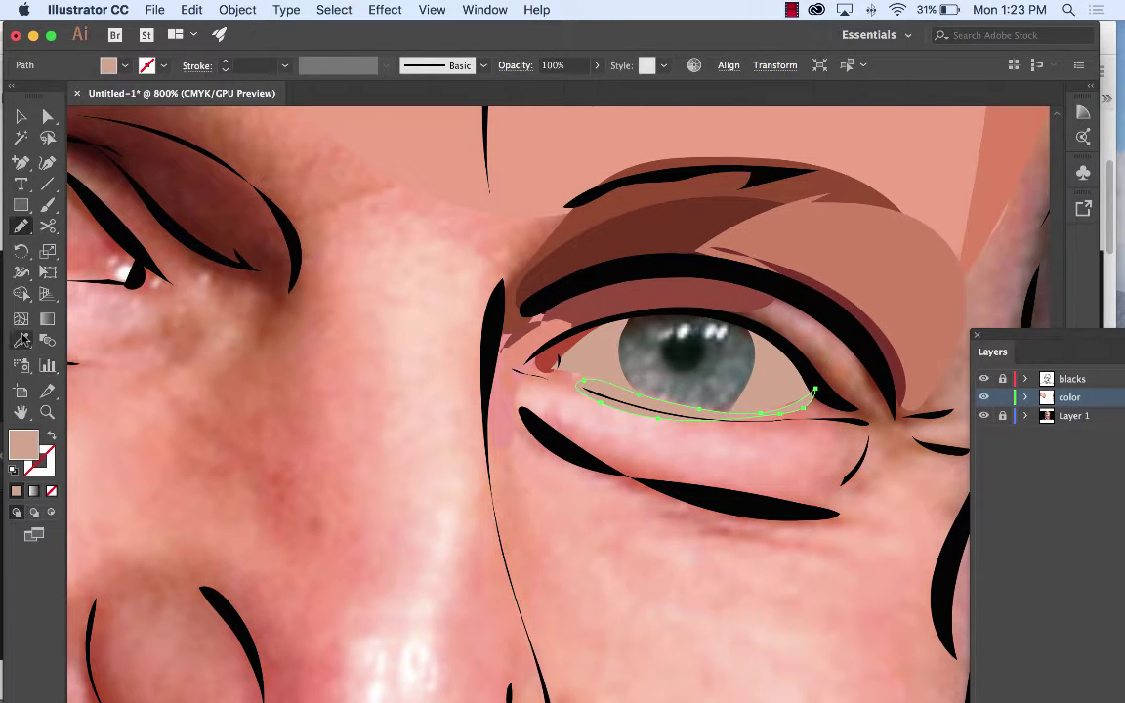
click(20, 340)
click(825, 403)
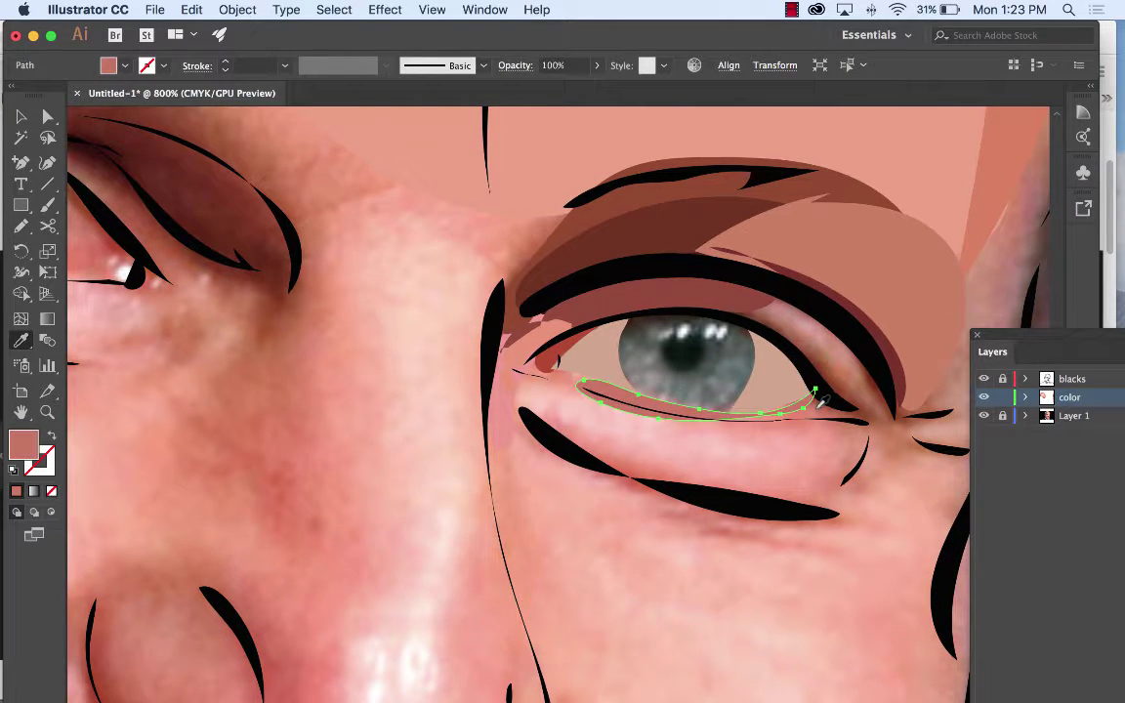
click(20, 225)
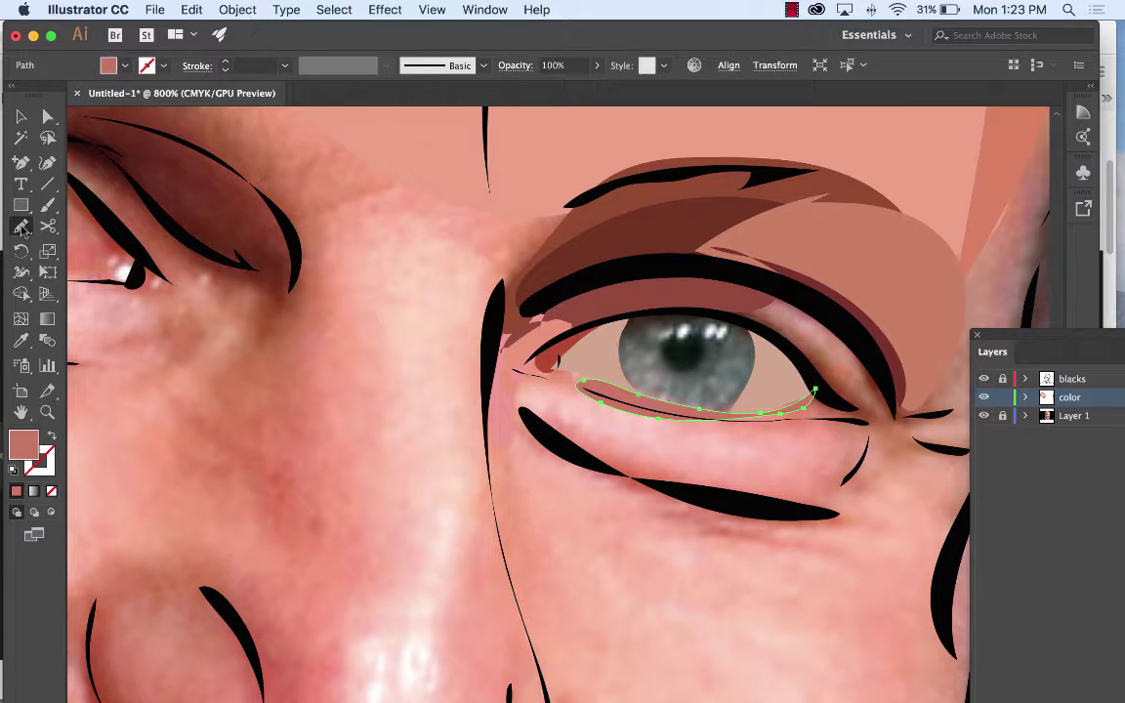
super+click(330, 255)
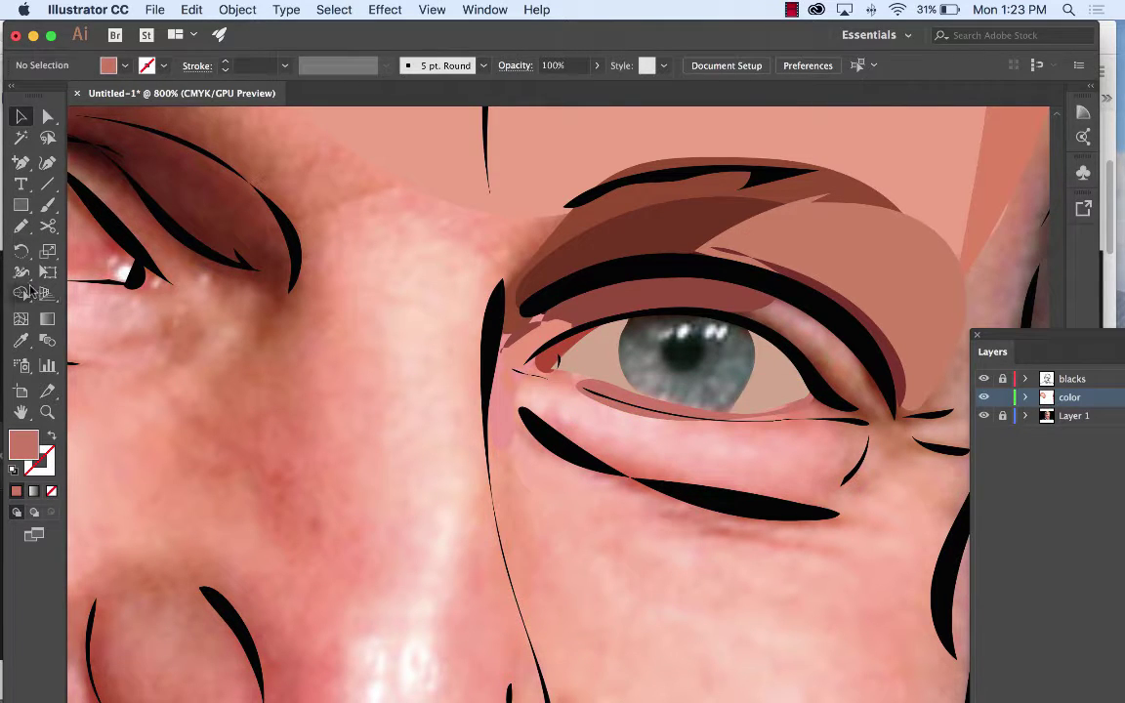
Draw a Pencil shape over the lower eyelid beneath the rim, filled with light pink sampled from the skin below the inner corner.
mouse_move(514, 370)
mouse_down()
mouse_move(664, 405)
mouse_move(852, 423)
mouse_move(838, 471)
mouse_move(693, 457)
mouse_move(565, 418)
mouse_move(486, 357)
mouse_move(520, 342)
mouse_up()
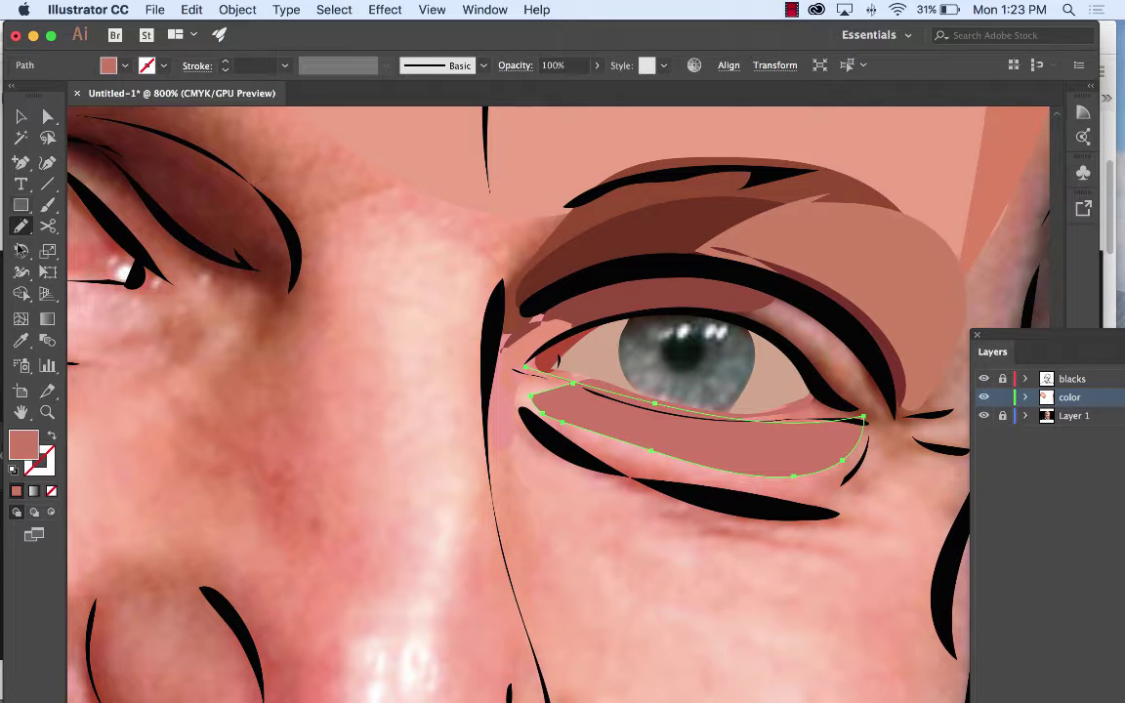
click(21, 340)
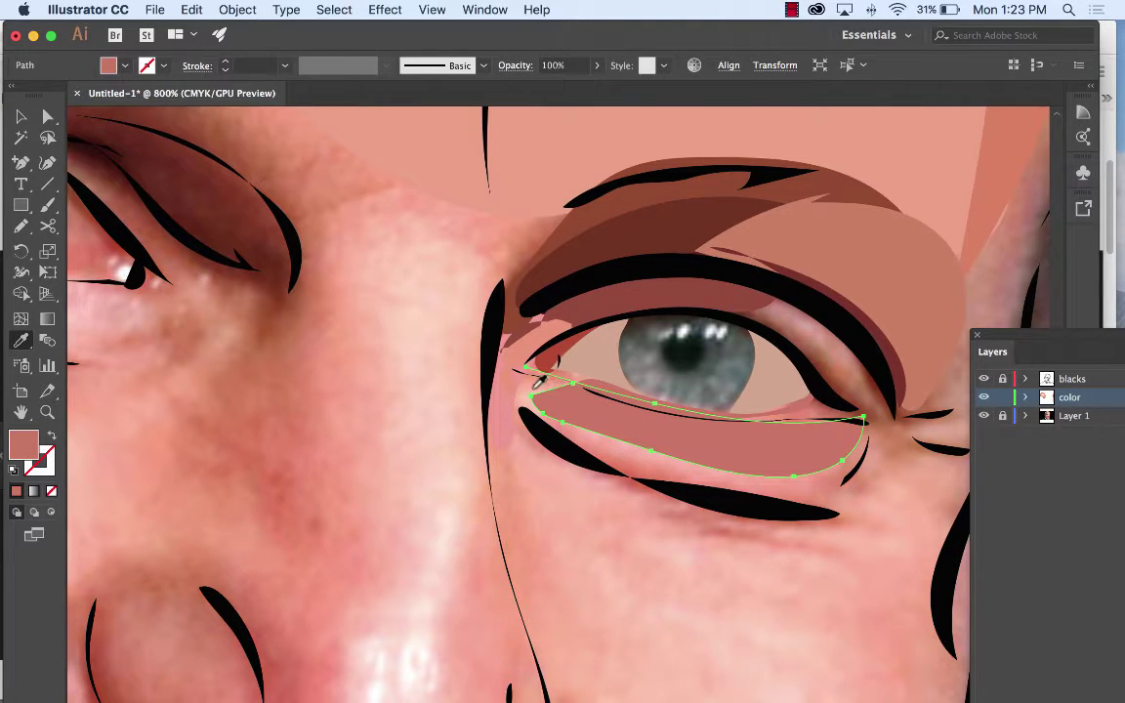
click(534, 387)
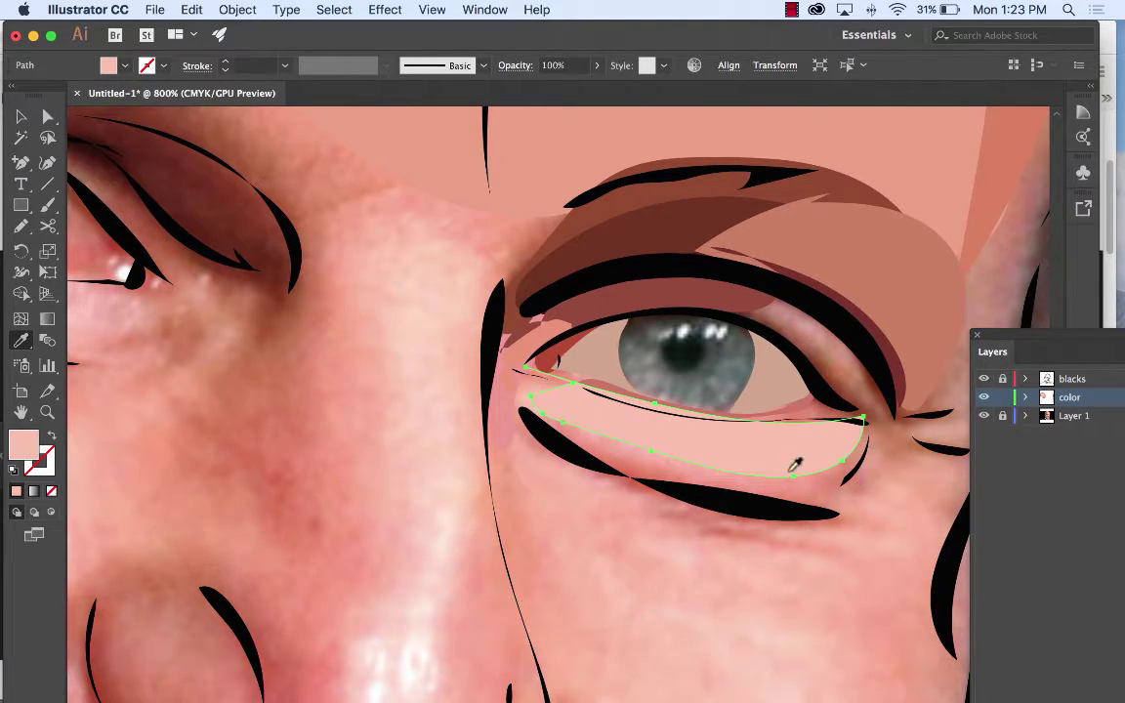
click(21, 116)
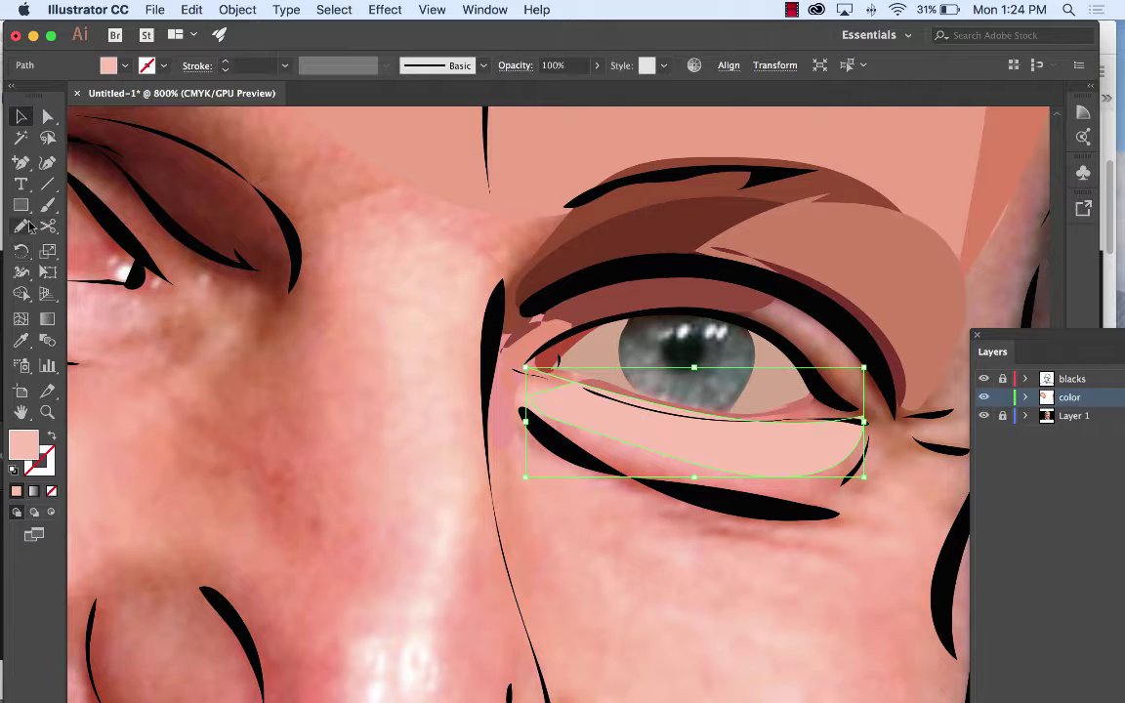
key(super+shift+a)
Draw a Pencil shape covering the whole right-hand iris, filled with medium gray sampled from the left-hand eye's iris.
click(20, 225)
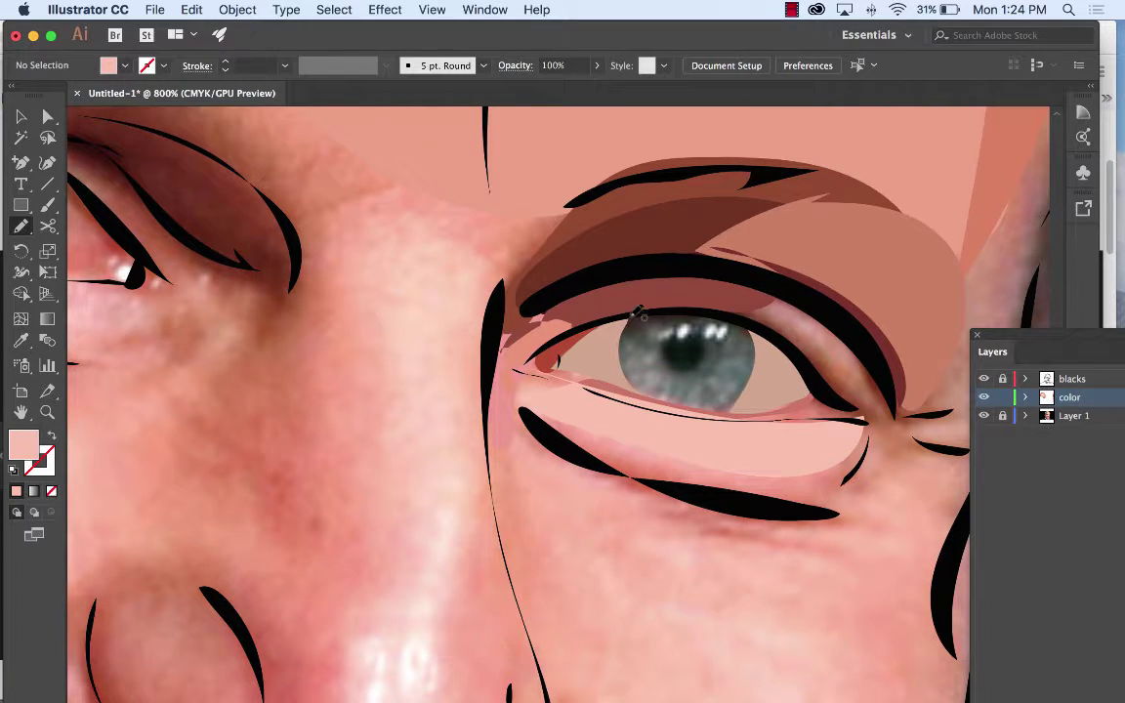
mouse_move(625, 371)
mouse_down()
mouse_move(646, 399)
mouse_move(705, 410)
mouse_move(740, 400)
mouse_move(758, 341)
mouse_move(647, 304)
mouse_move(572, 320)
mouse_up()
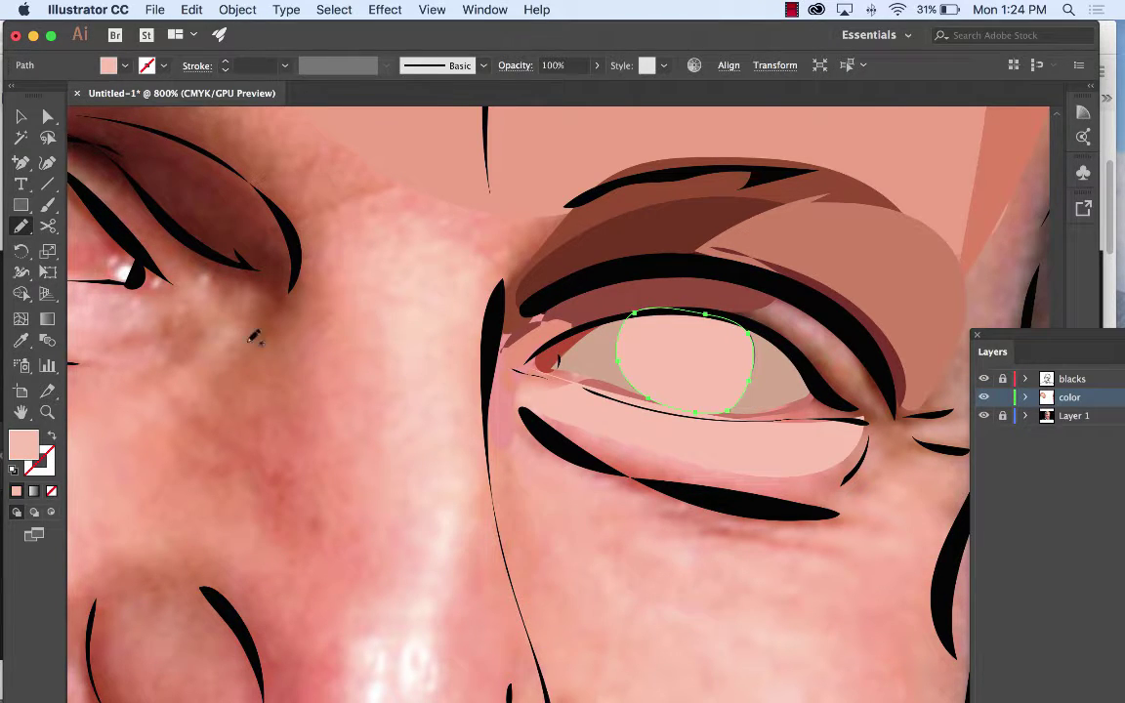
key(i)
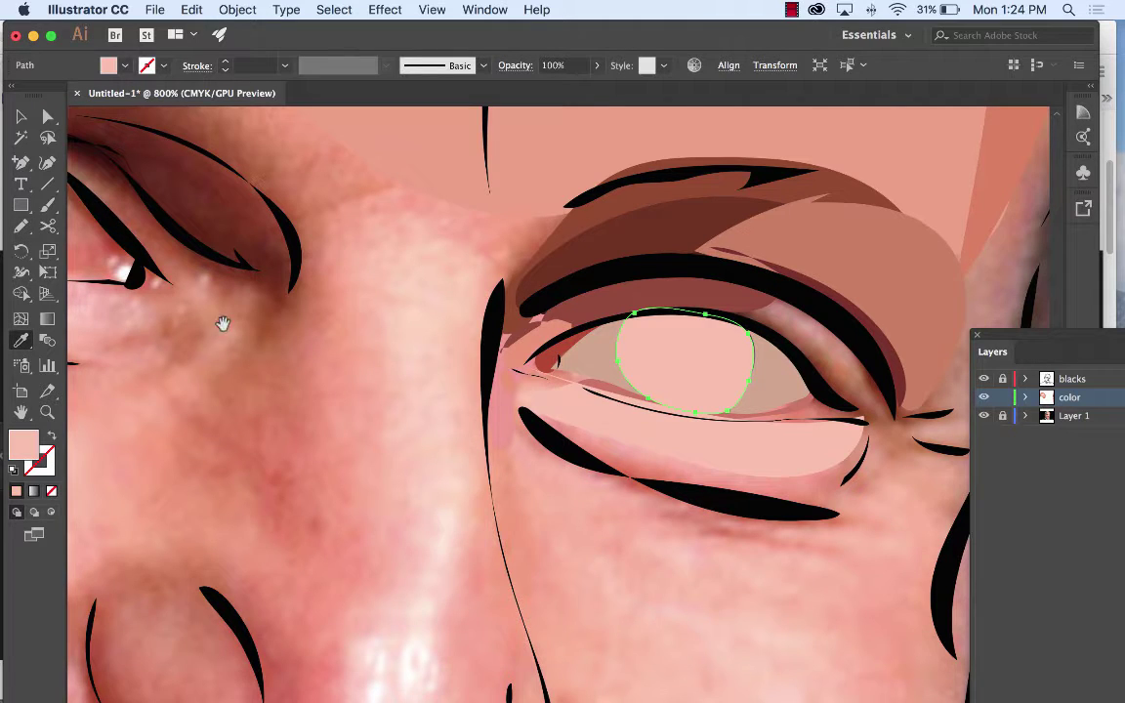
mouse_move(207, 293)
mouse_down()
mouse_move(601, 340)
mouse_move(602, 327)
mouse_up()
click(348, 224)
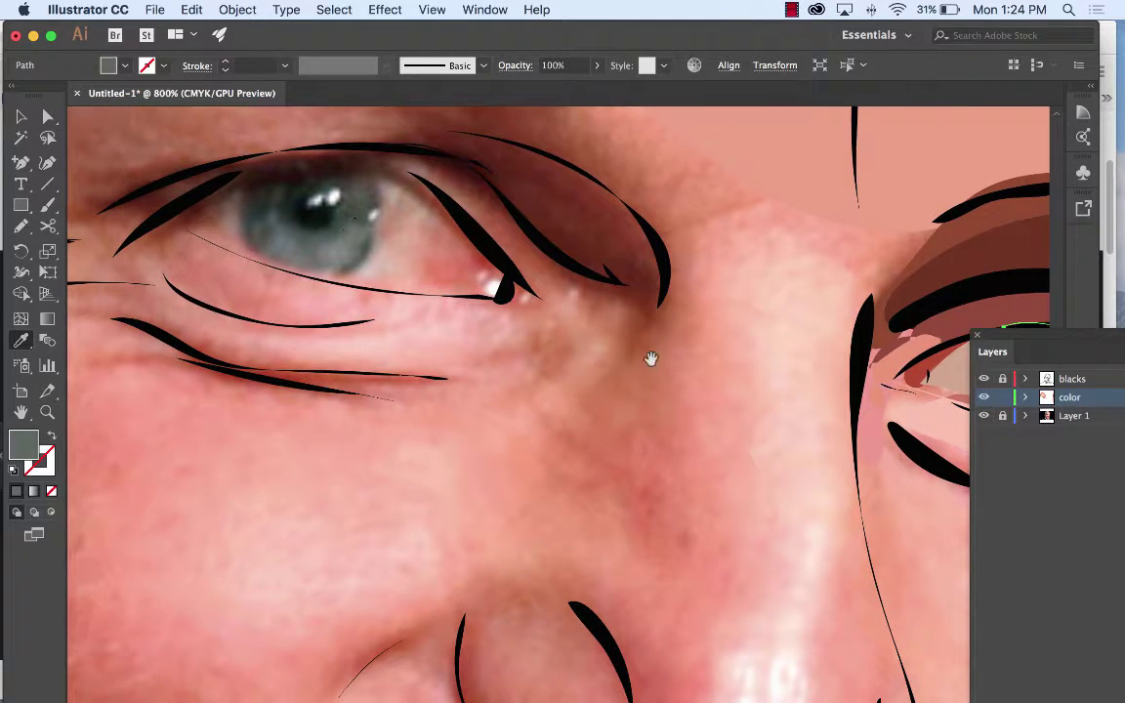
drag(651, 359, 470, 316)
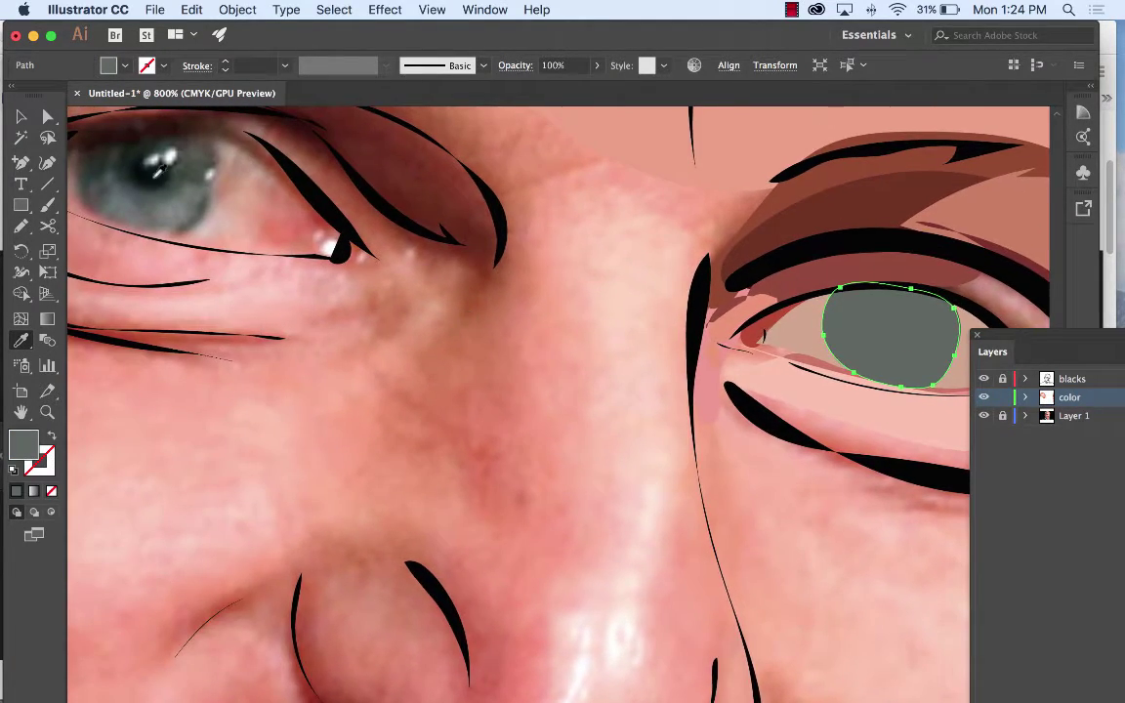
click(164, 184)
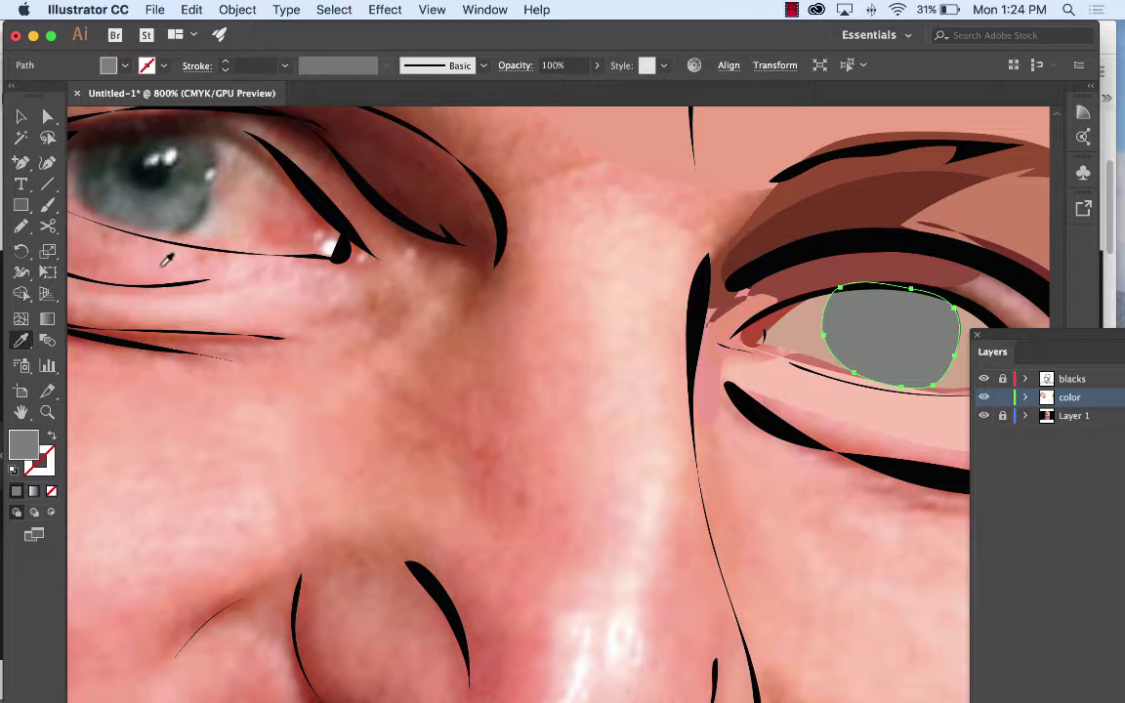
Expand the color layer's contents and hide the gray iris path to uncover the photo's iris.
click(23, 117)
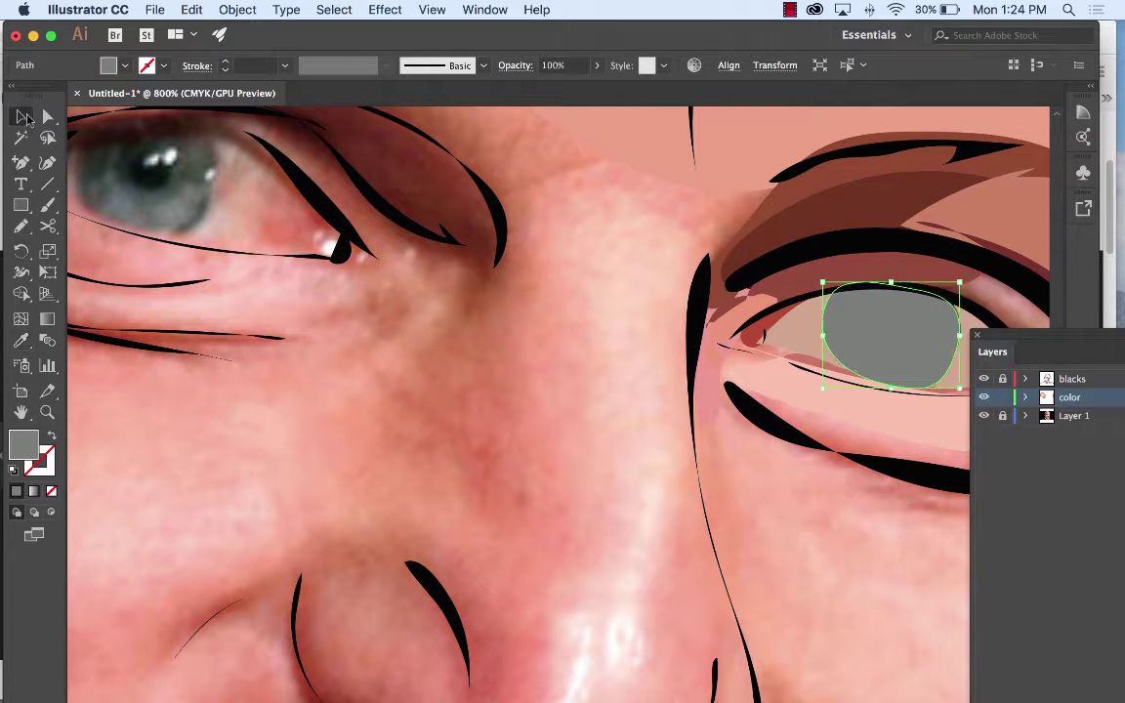
click(1027, 398)
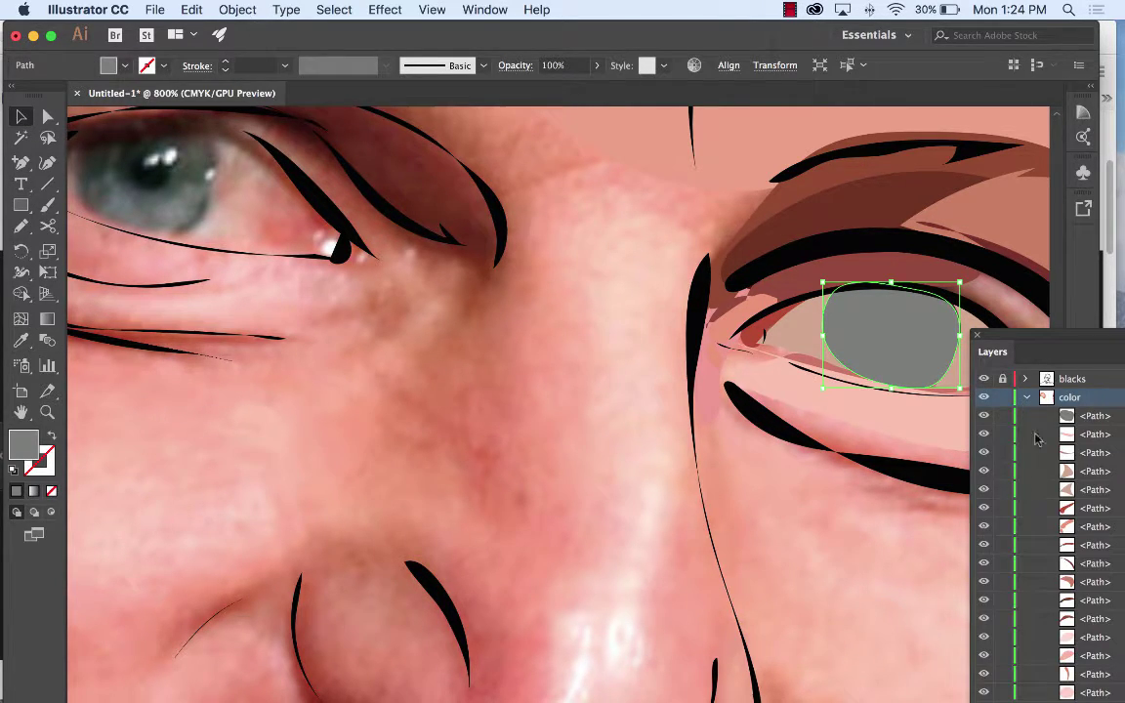
click(985, 416)
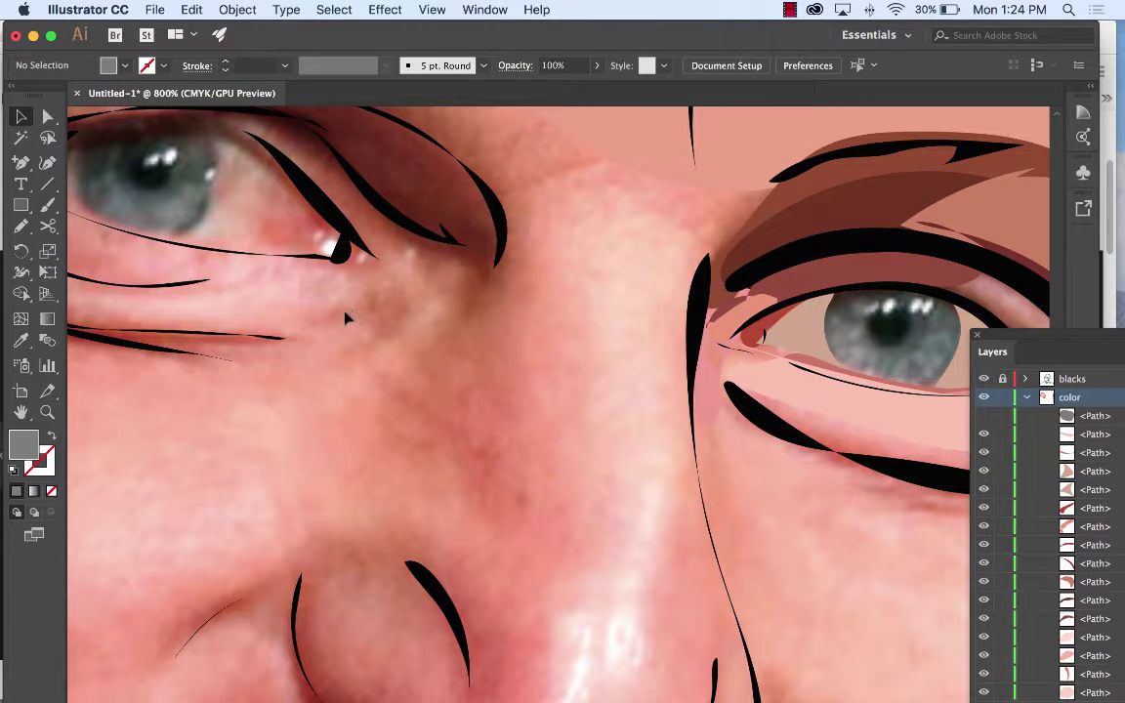
Draw a Pencil shape over the iris's darker upper and central area, filled with dark gray-green sampled from the left-hand iris, and hide it.
click(21, 226)
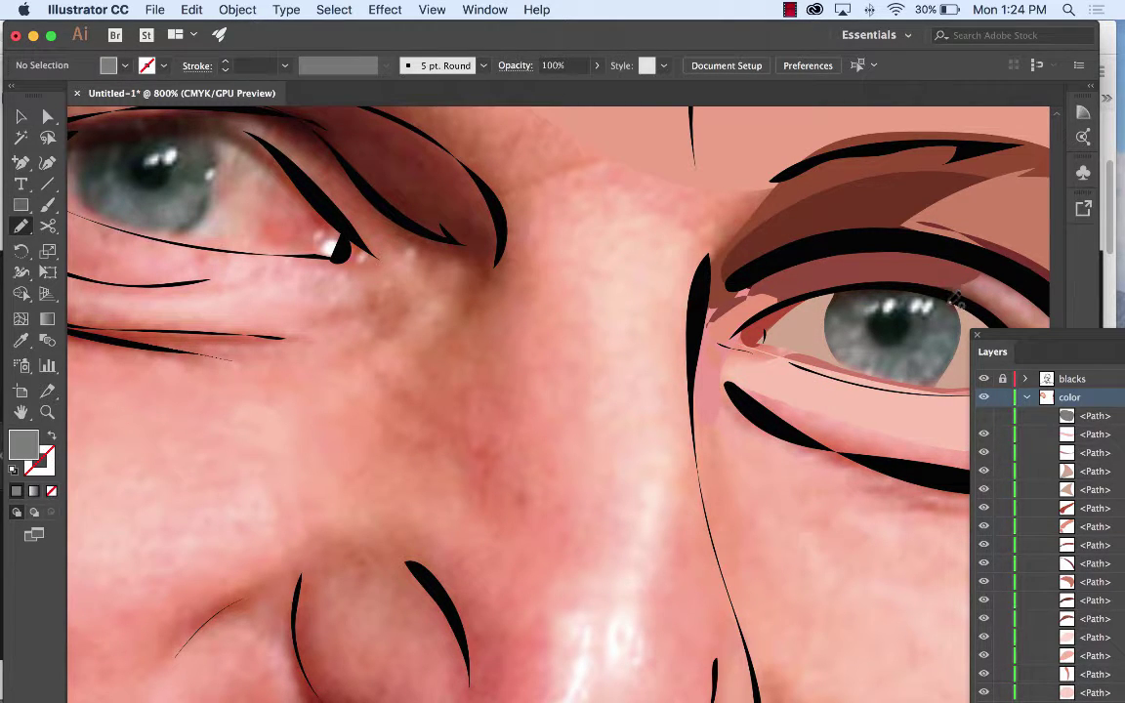
mouse_move(937, 309)
mouse_down()
mouse_move(945, 320)
mouse_move(918, 350)
mouse_move(879, 346)
mouse_move(842, 311)
mouse_move(855, 288)
mouse_move(903, 289)
mouse_move(945, 299)
mouse_move(939, 306)
mouse_up()
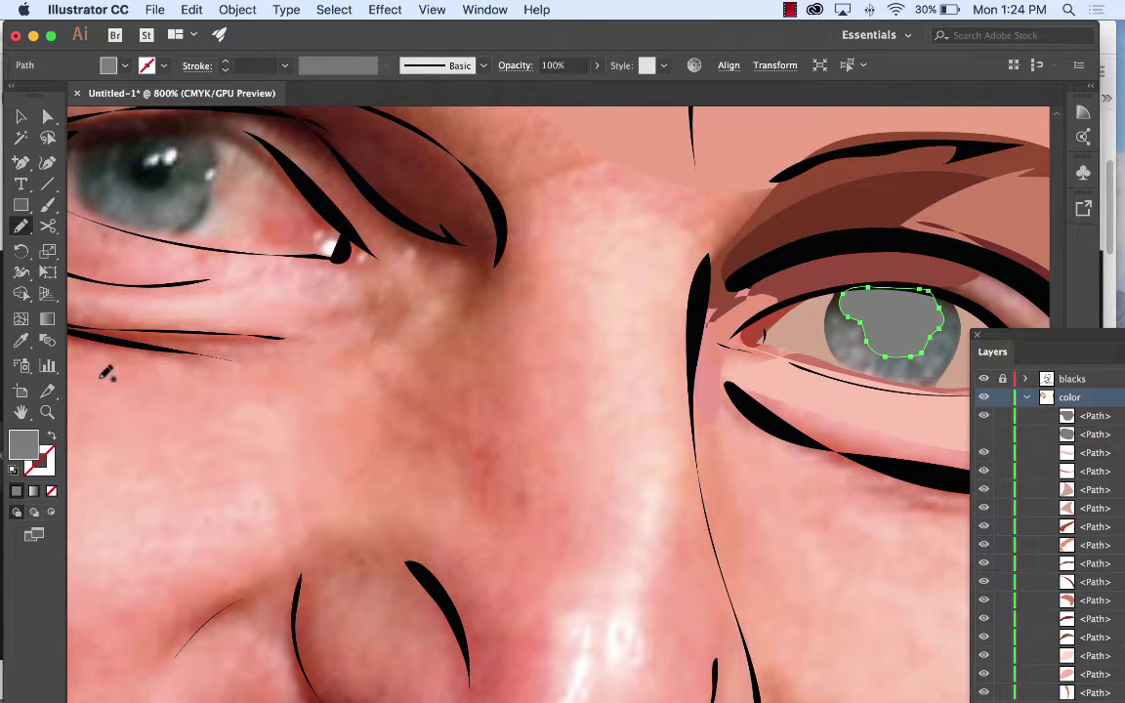
click(20, 340)
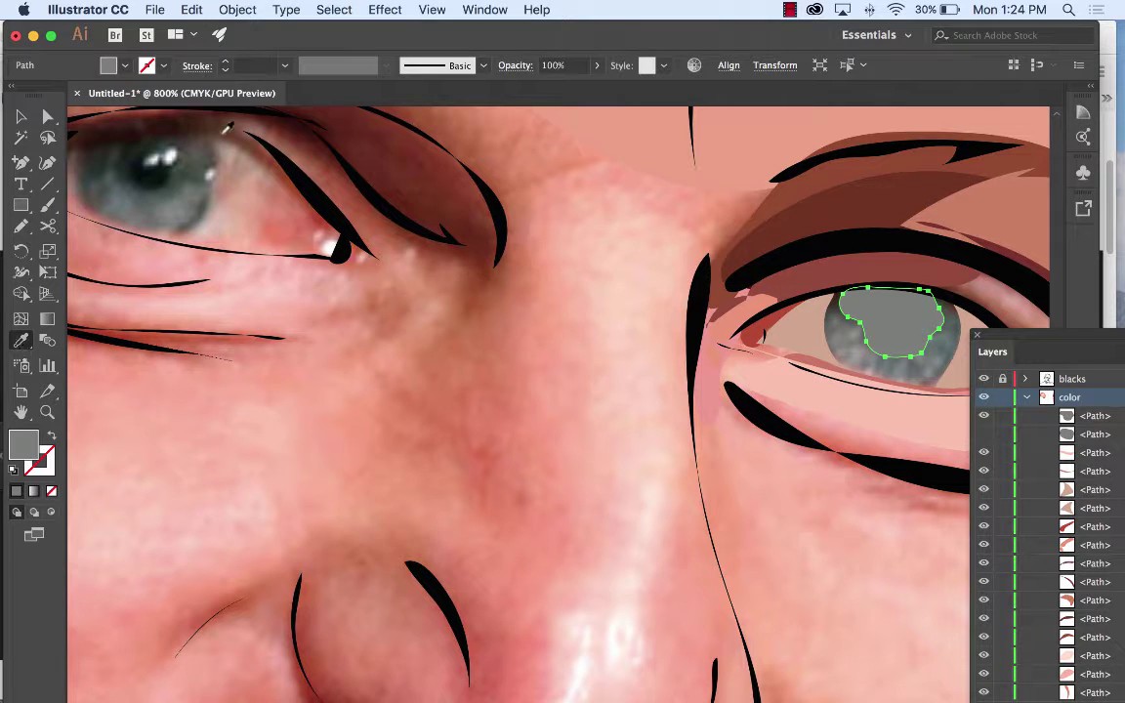
click(180, 166)
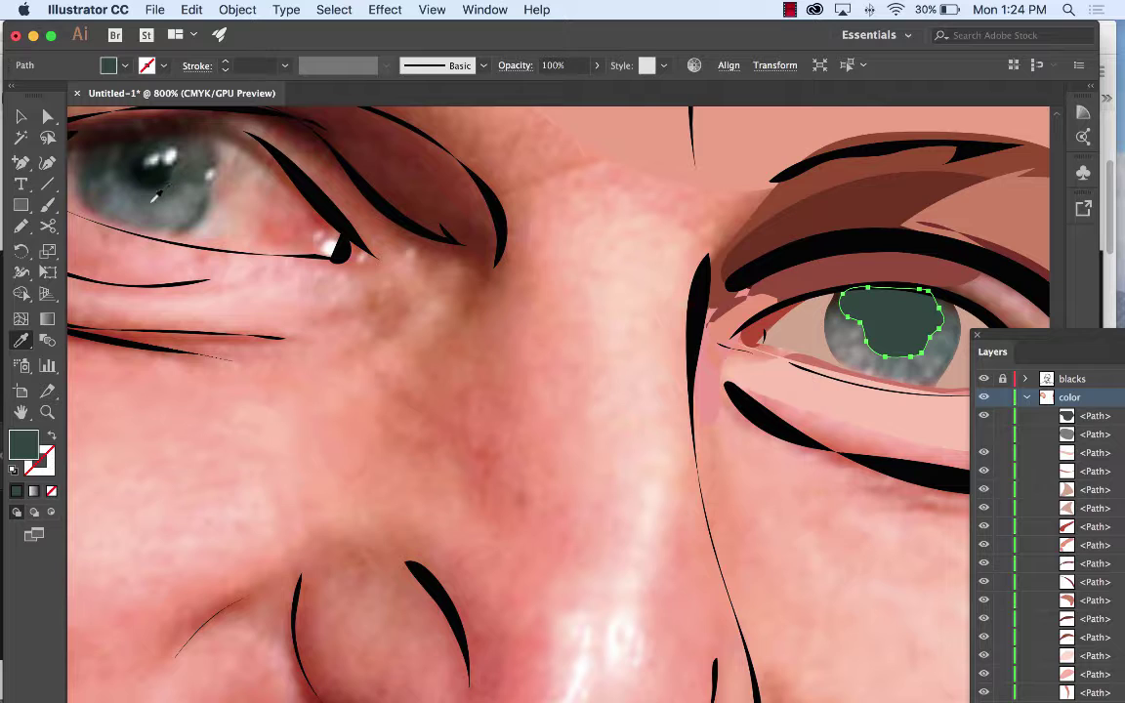
click(150, 189)
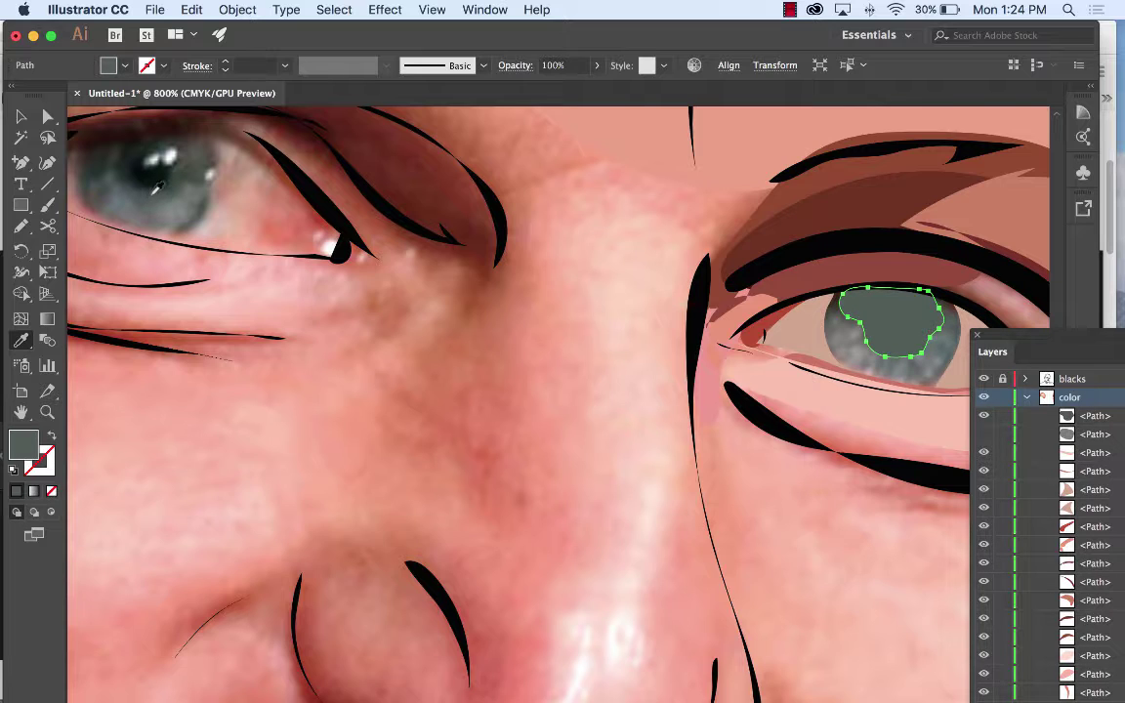
click(21, 117)
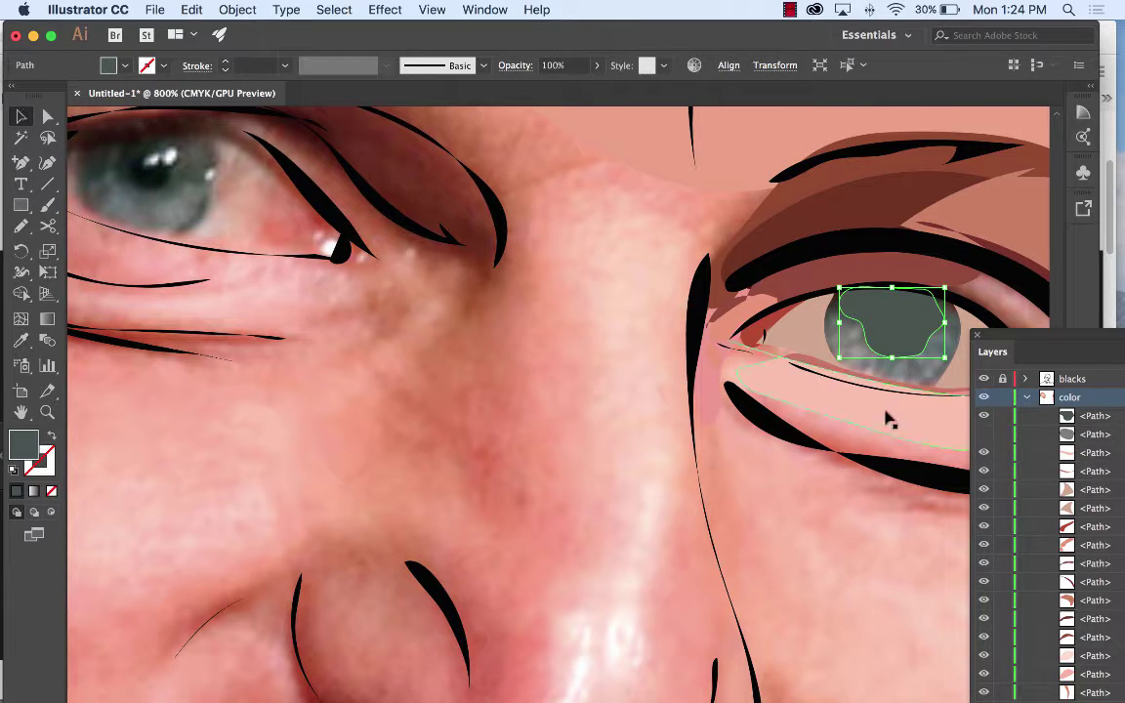
click(984, 417)
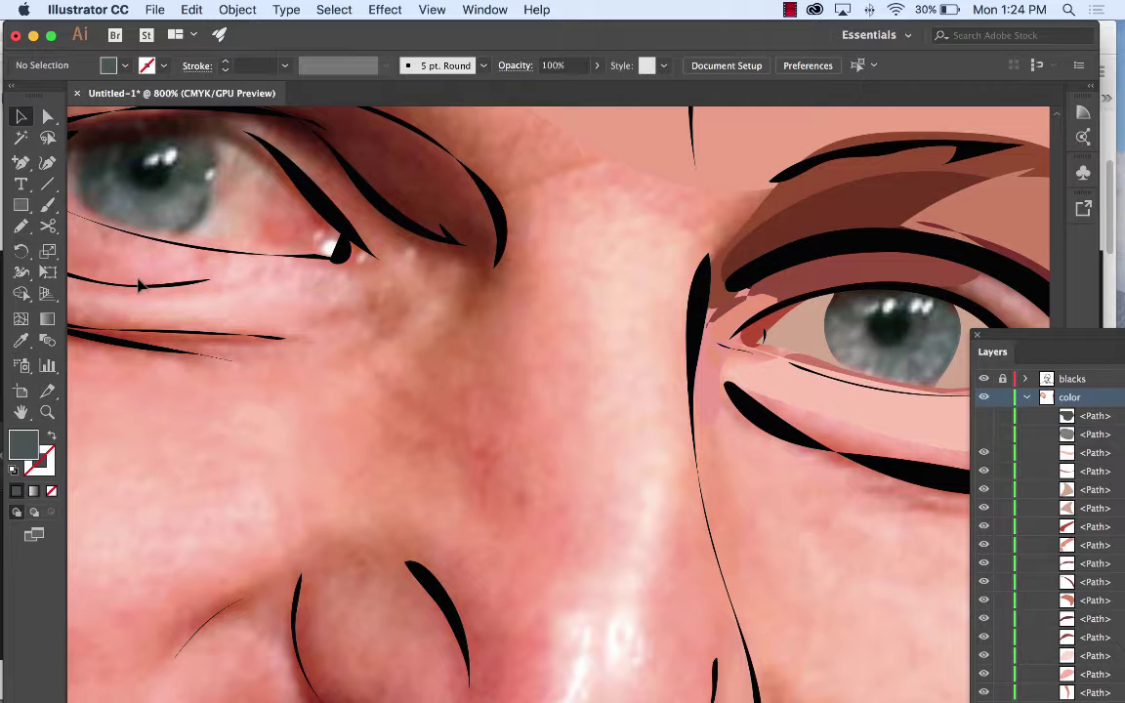
Draw a round Pencil shape over the right-hand pupil, filled with near-black sampled from the left-hand pupil, and hide it.
click(21, 226)
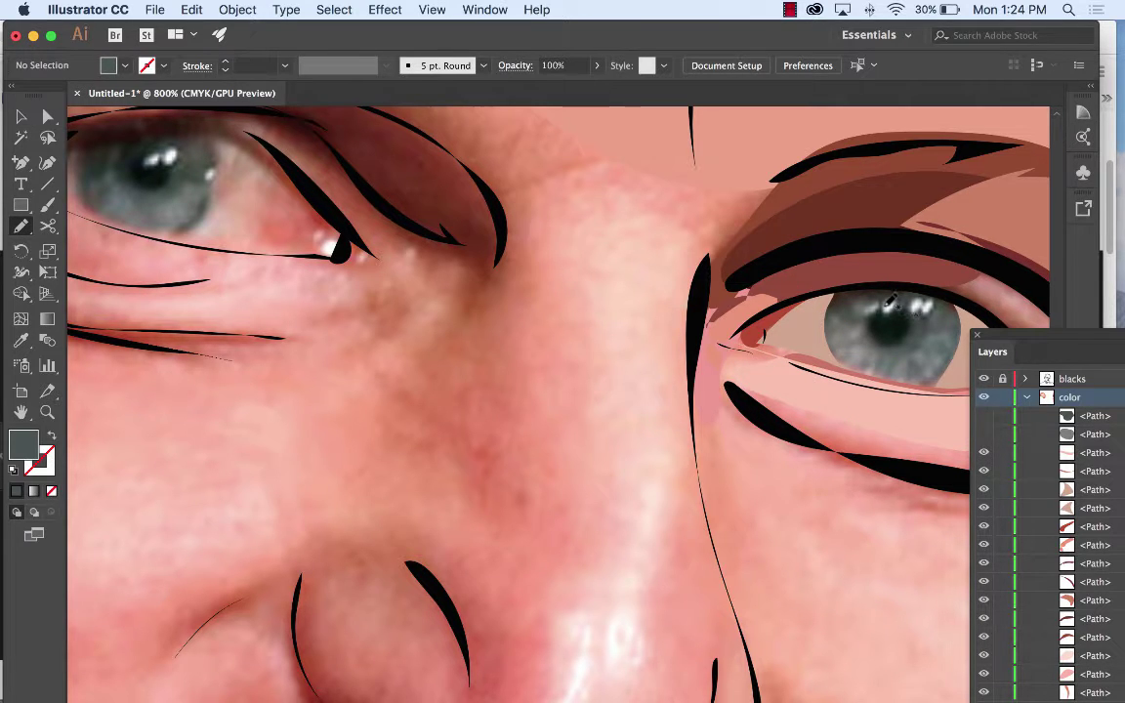
mouse_move(891, 298)
mouse_down()
mouse_move(869, 317)
mouse_move(874, 337)
mouse_move(903, 340)
mouse_move(917, 312)
mouse_move(890, 301)
mouse_up()
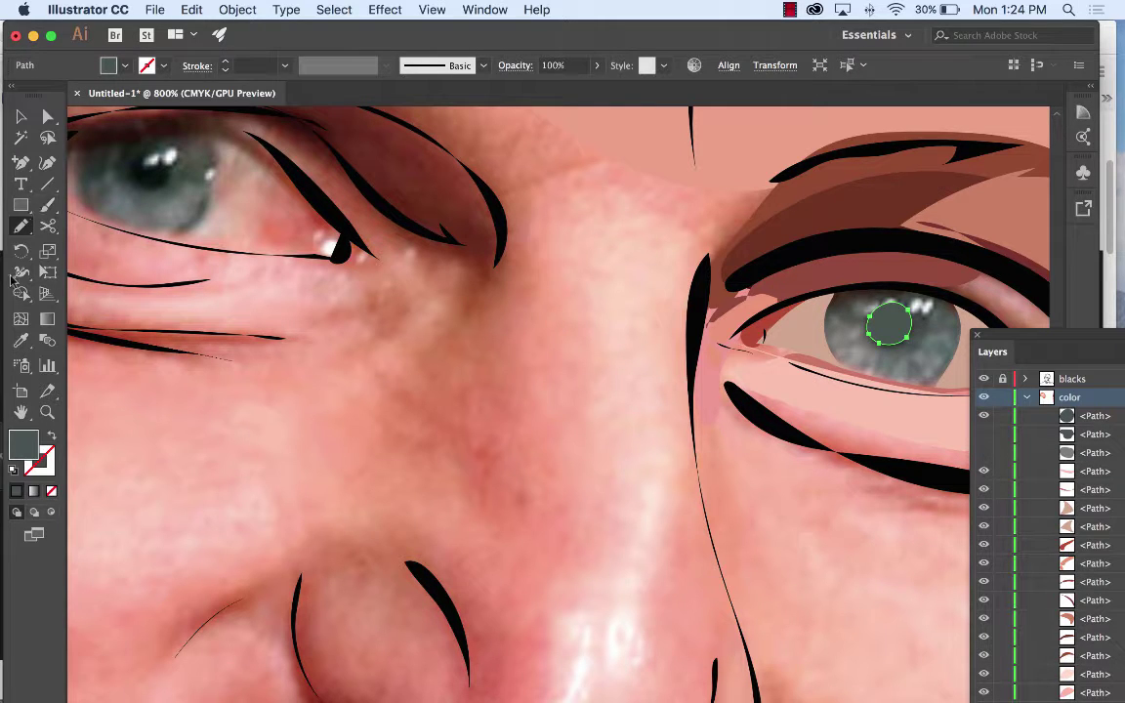
click(20, 339)
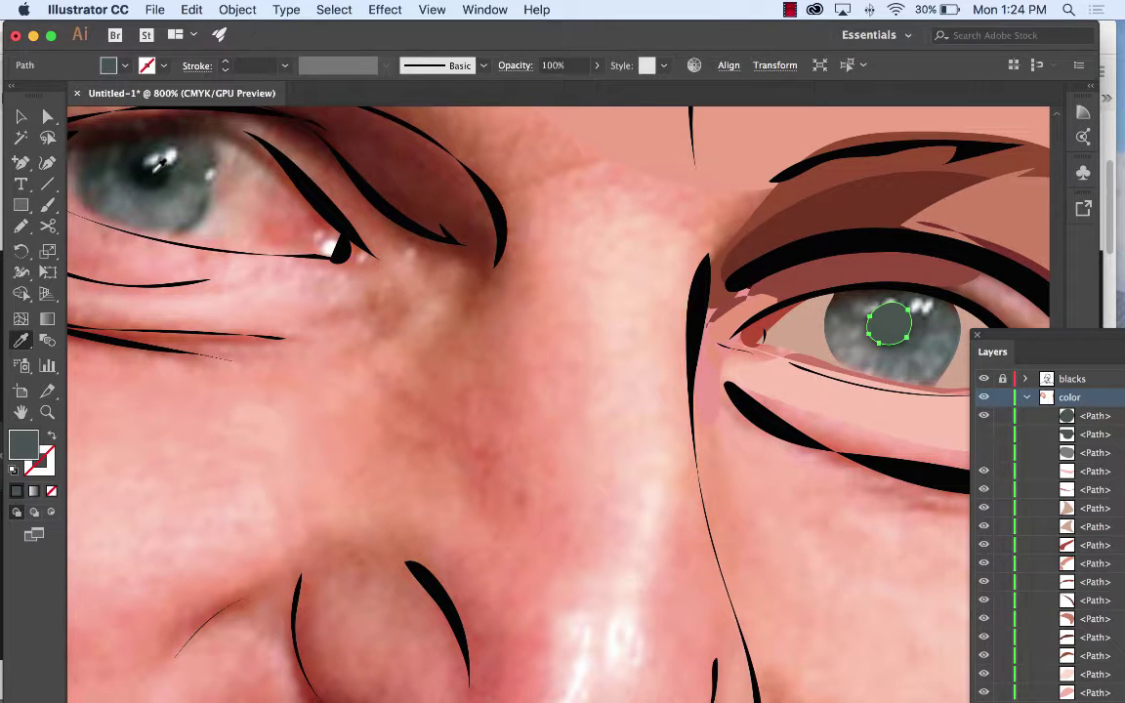
click(155, 166)
click(20, 117)
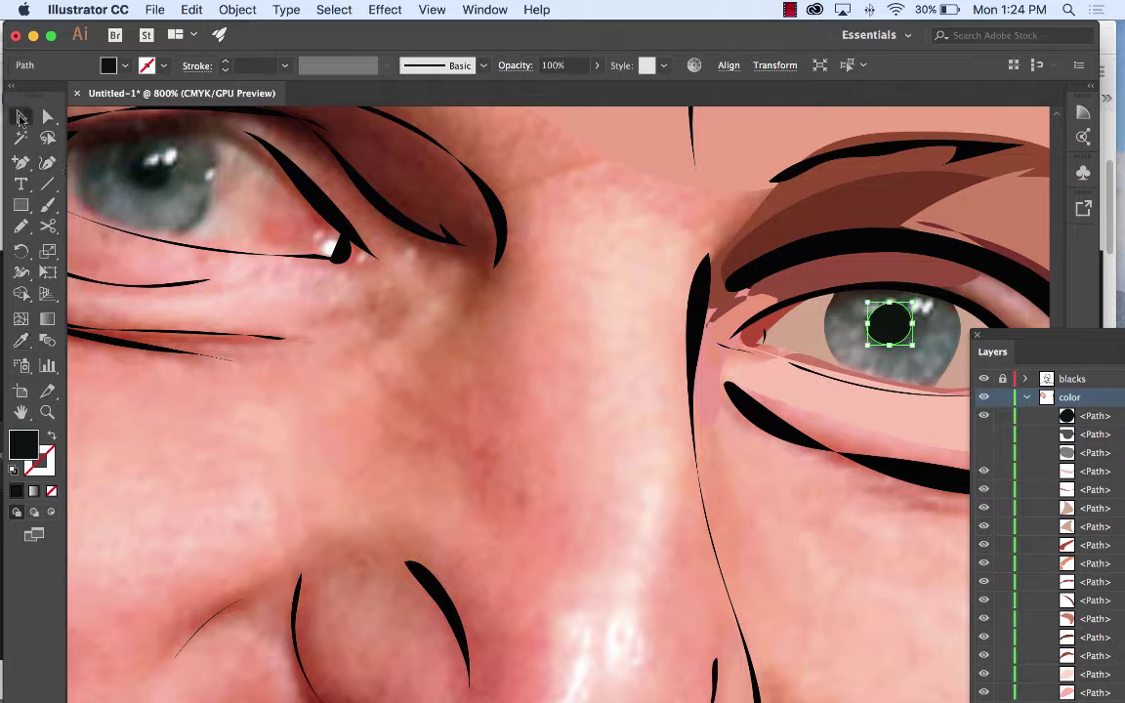
click(985, 416)
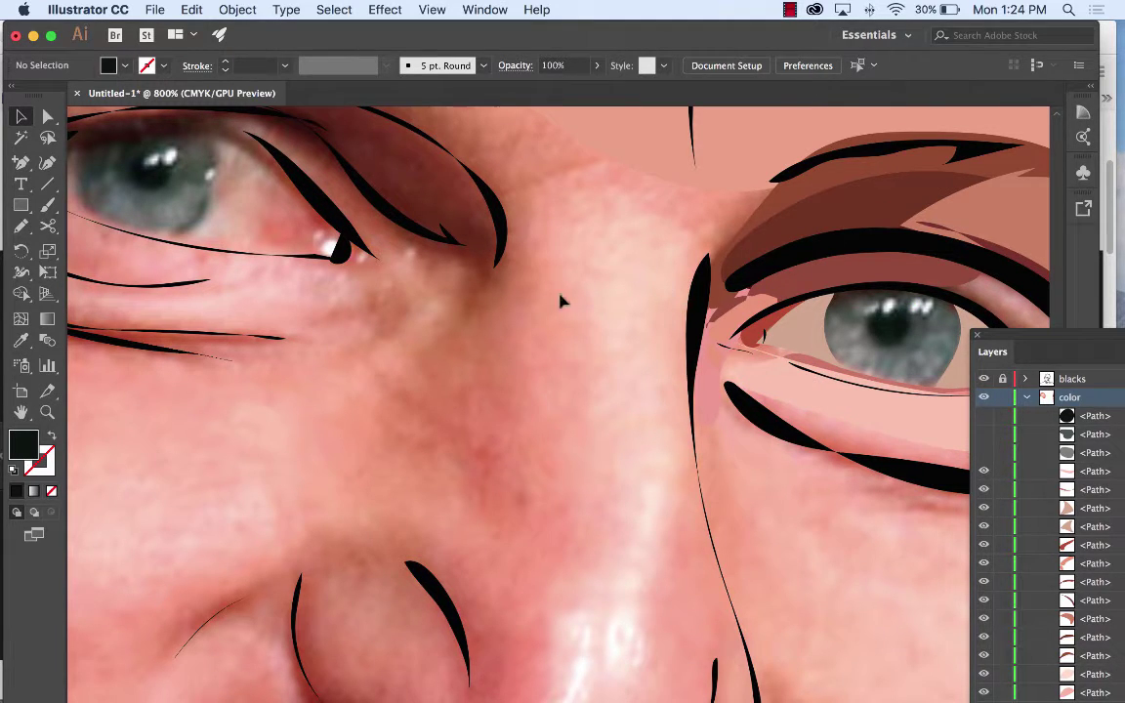
Draw two small Pencil highlight shapes over the reflections in the upper right-hand iris and fill both with white (ffffff).
click(20, 228)
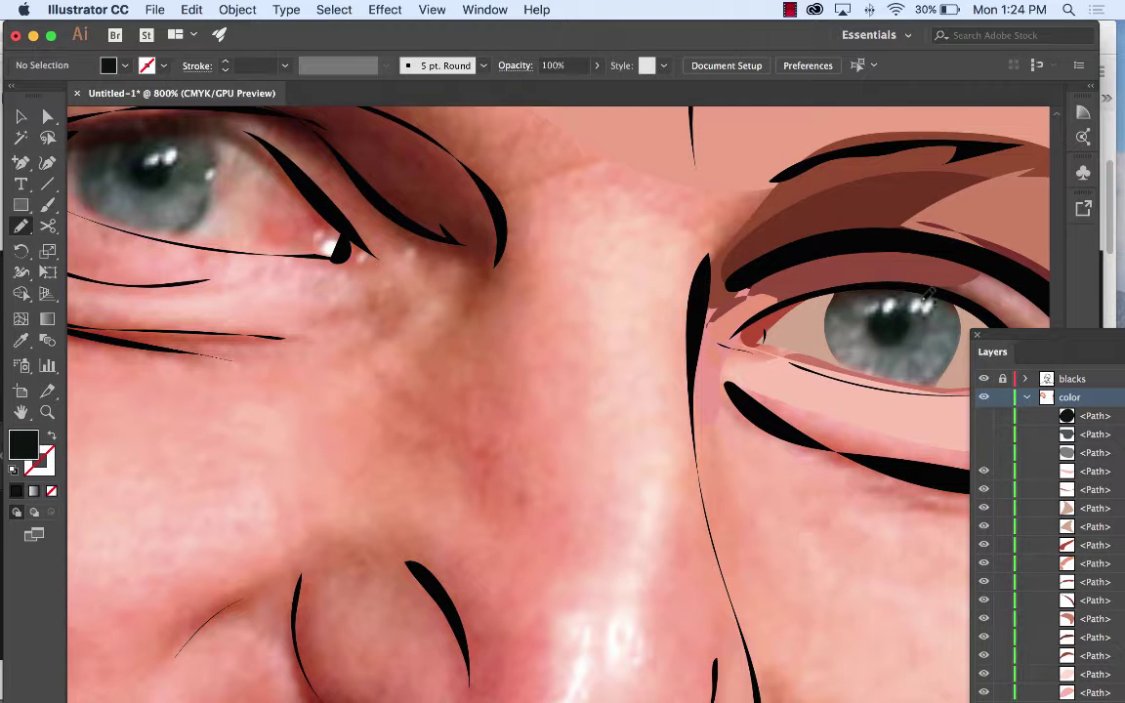
mouse_move(924, 298)
mouse_down()
mouse_move(915, 312)
mouse_move(923, 297)
mouse_move(926, 307)
mouse_move(896, 293)
mouse_move(891, 305)
mouse_up()
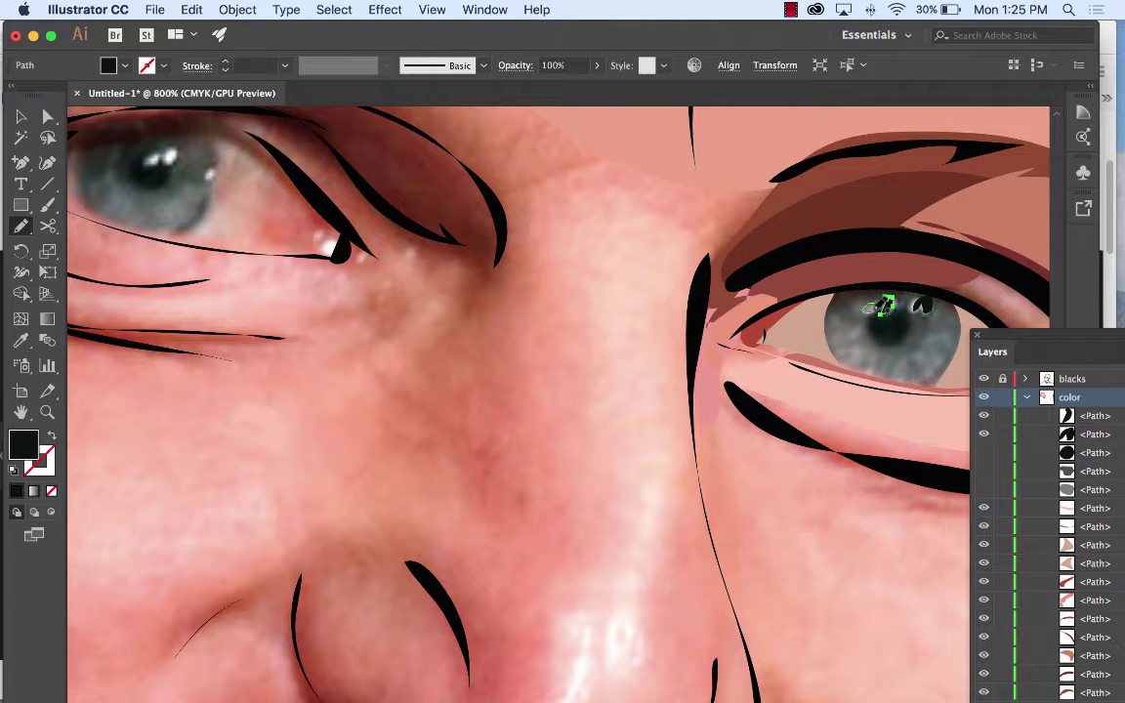
key(v)
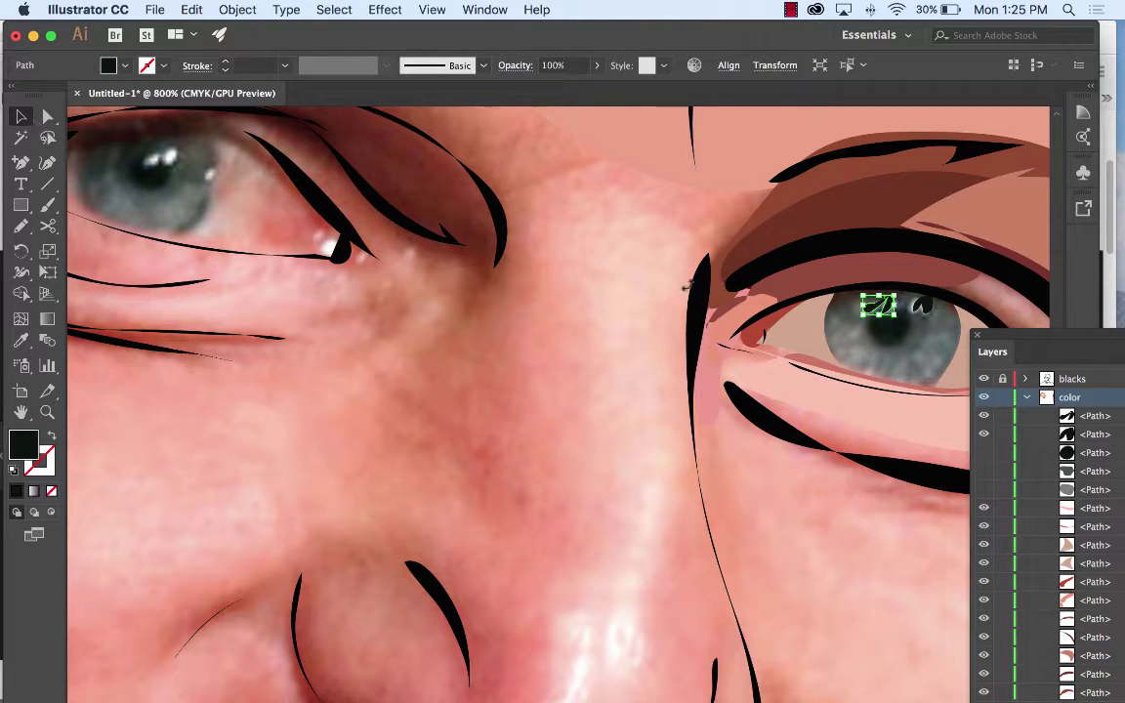
drag(918, 318, 926, 307)
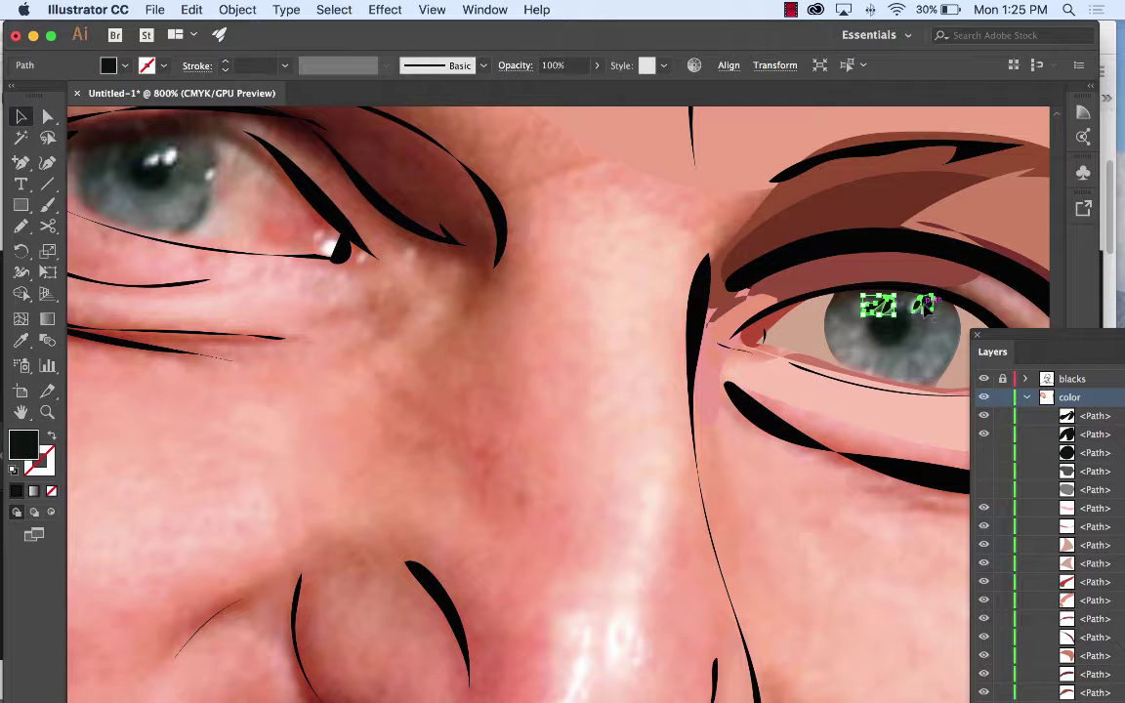
shift+click(926, 308)
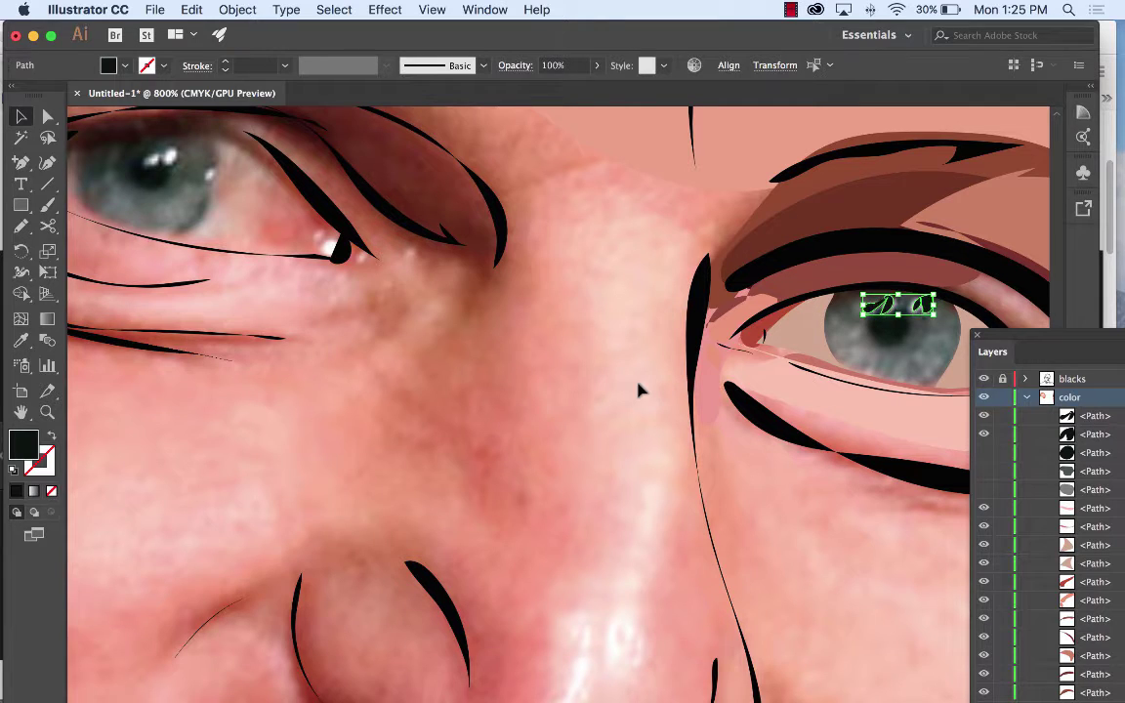
double_click(24, 445)
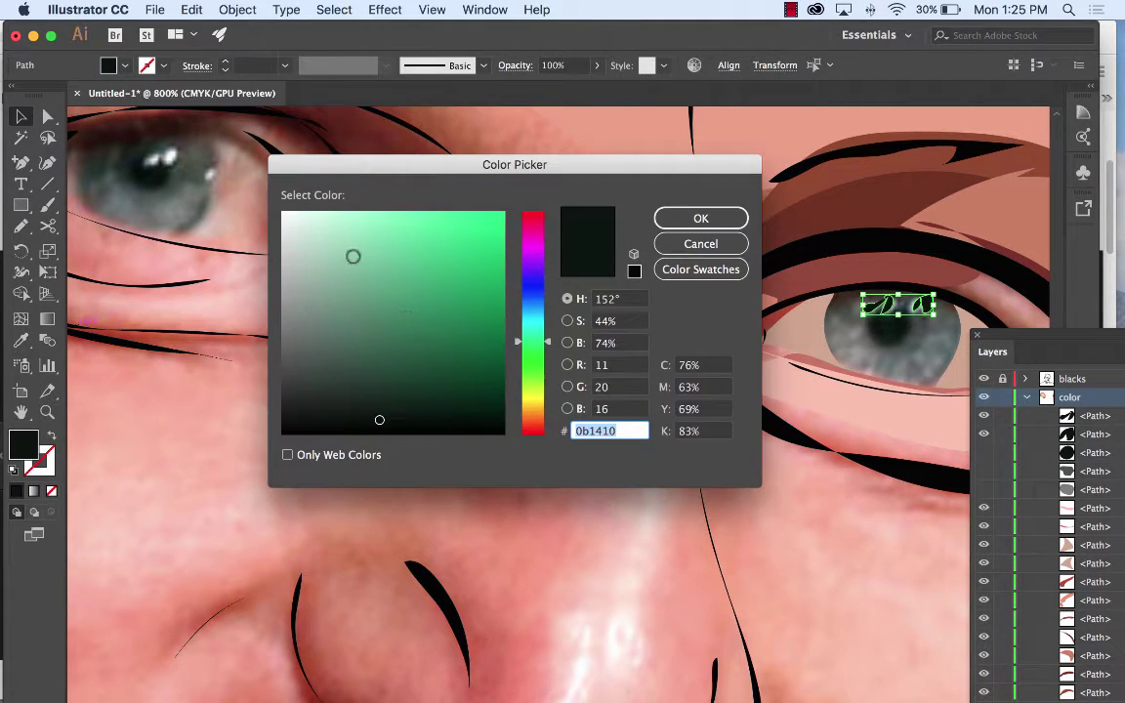
text(ffffff)
click(706, 219)
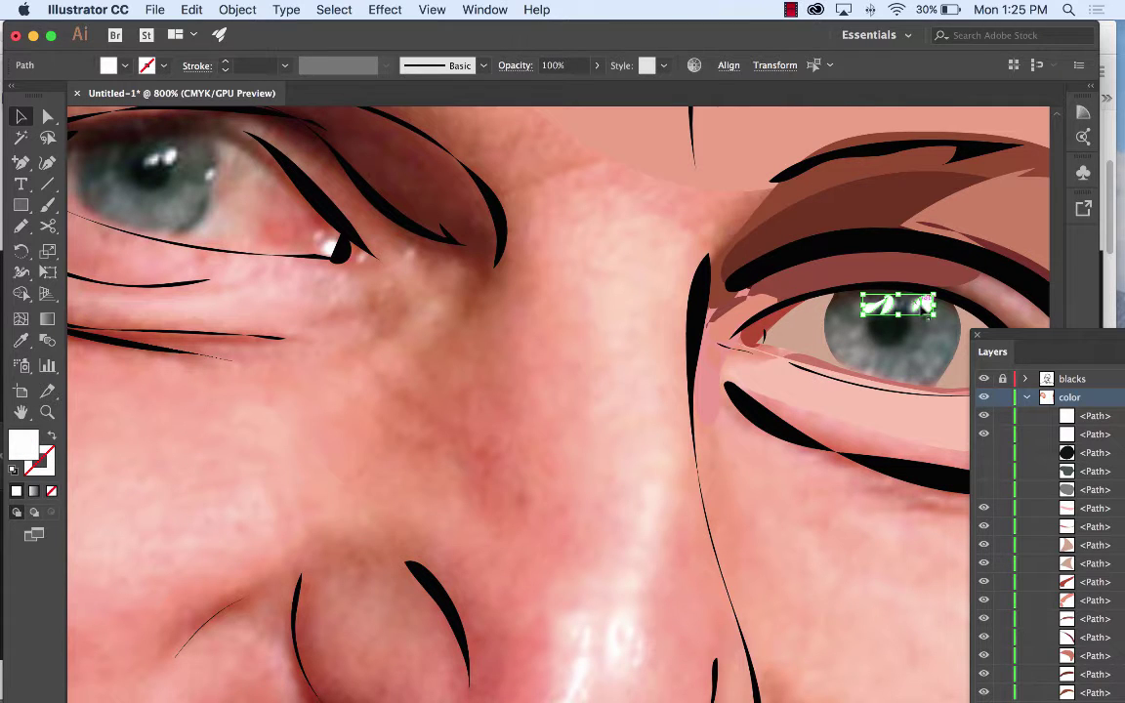
Show the hidden pupil, dark iris and gray iris paths of the color layer again.
drag(996, 341, 944, 296)
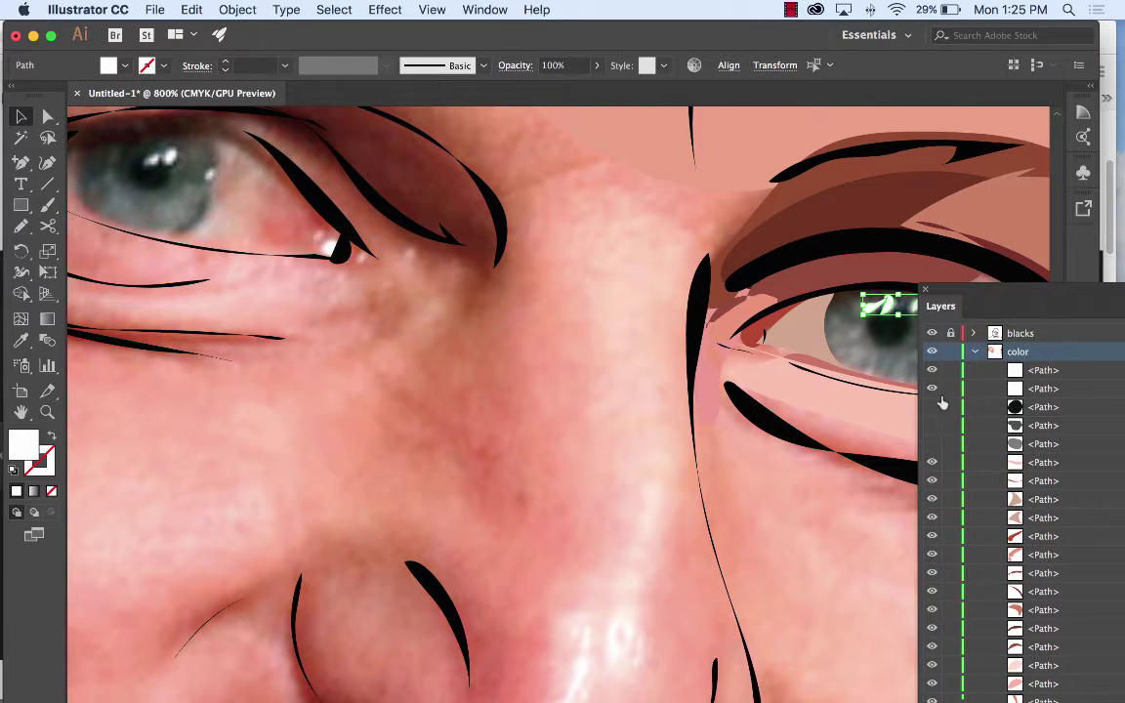
drag(940, 401, 940, 449)
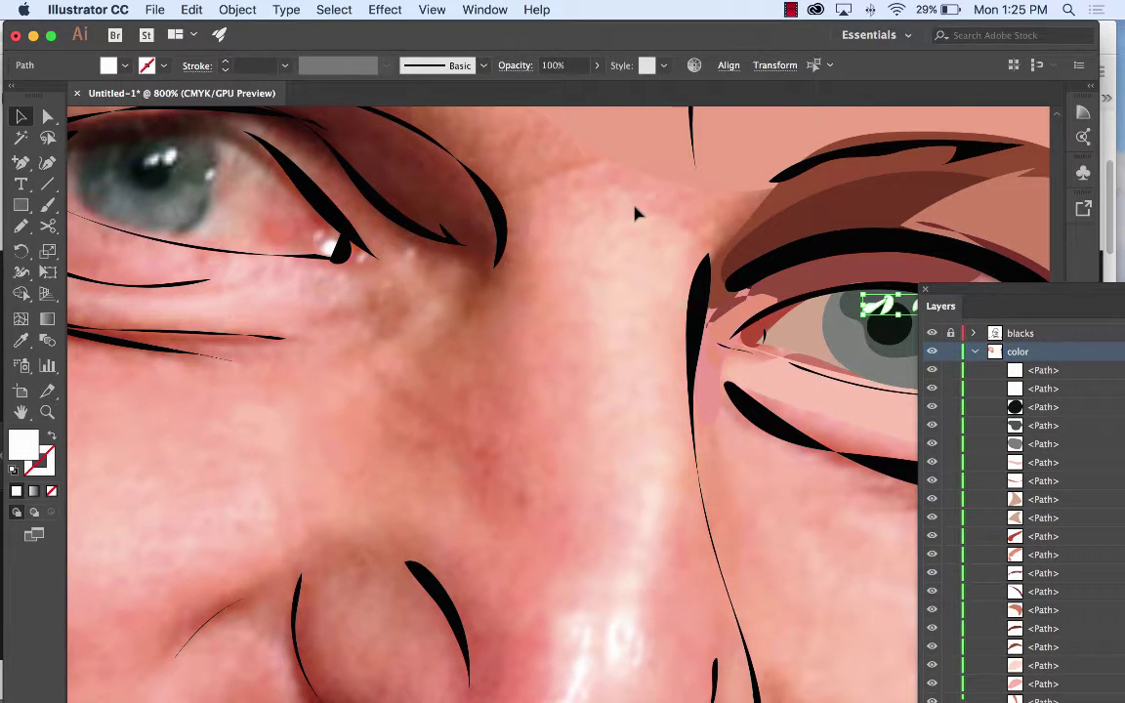
Collapse the color layer, hide the Layer 1 photo and clear the selection to review the right-hand eye's vector shapes alone.
key(super+minus)
key(super+minus)
key(super+minus)
key(super+minus)
key(super+minus)
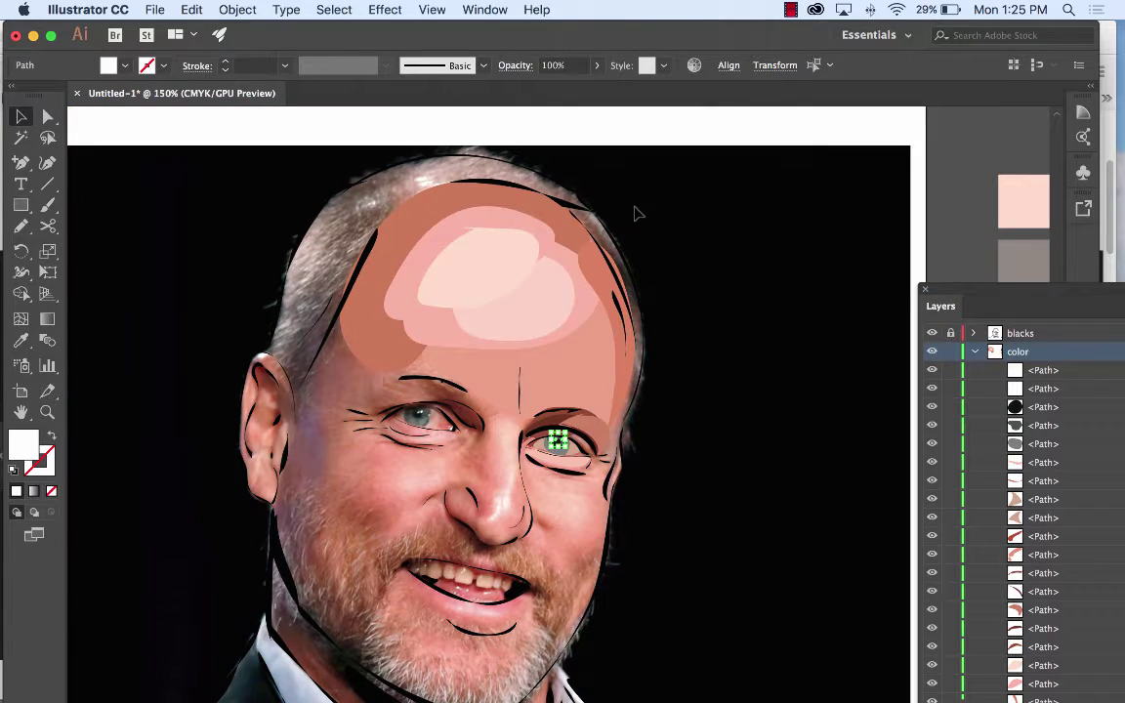
drag(623, 325, 512, 309)
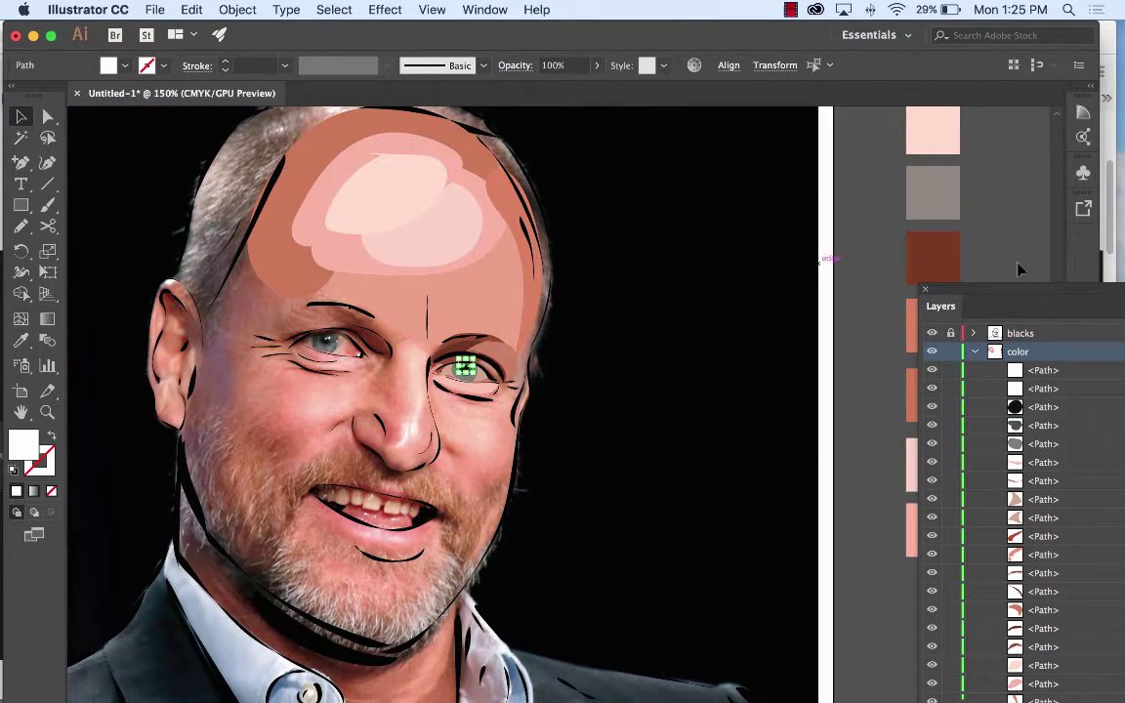
drag(1004, 289, 815, 145)
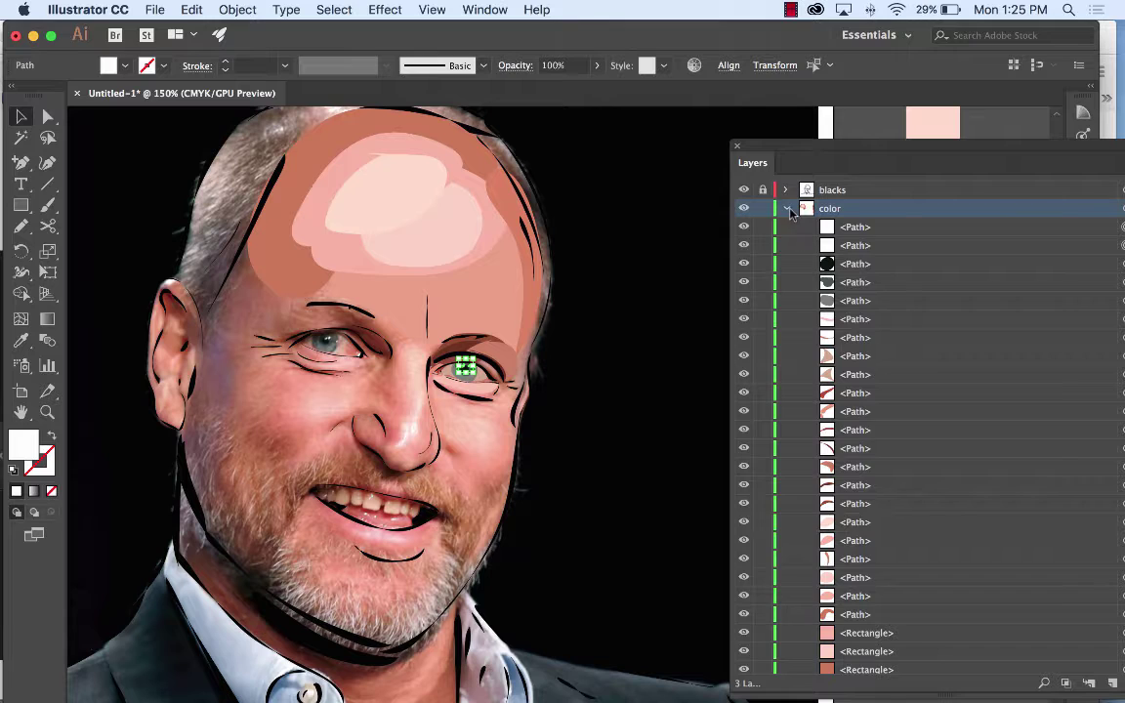
click(788, 209)
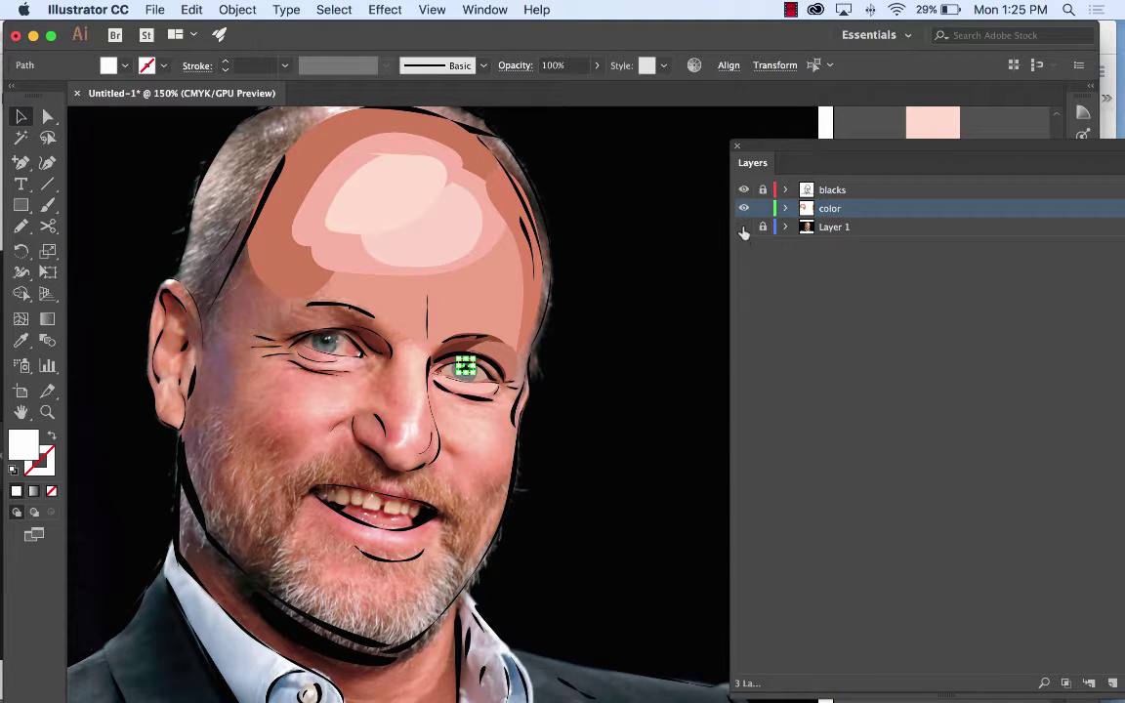
click(743, 226)
click(672, 411)
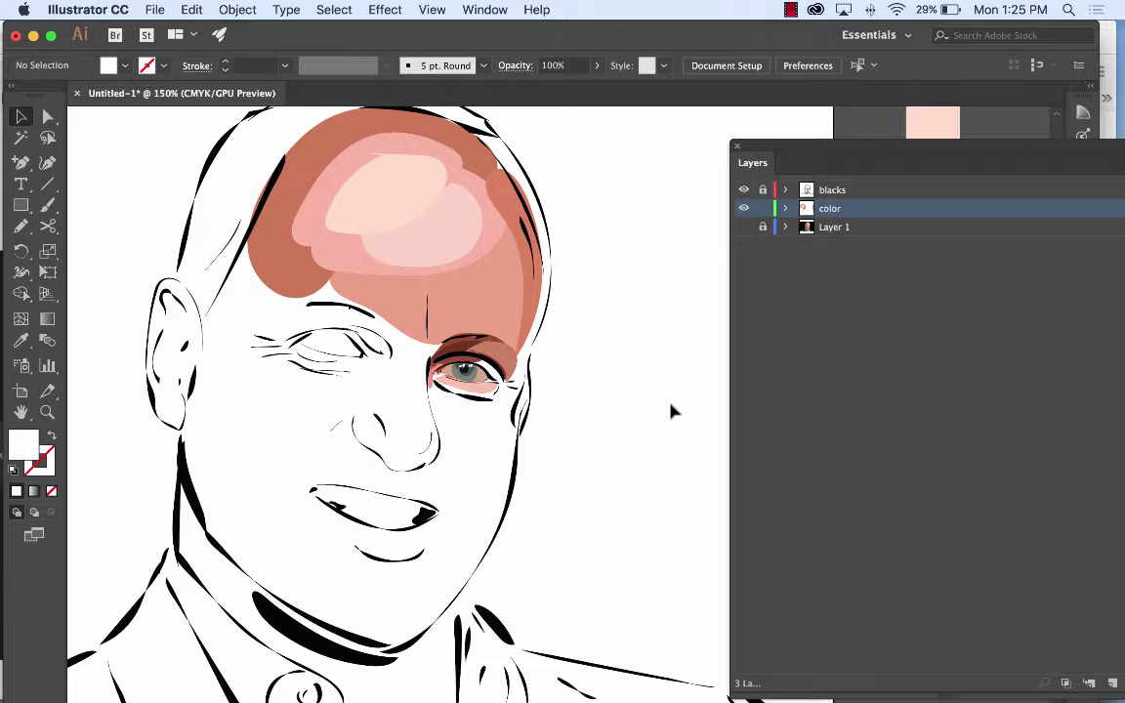
key(super+equal)
key(super+equal)
key(super+equal)
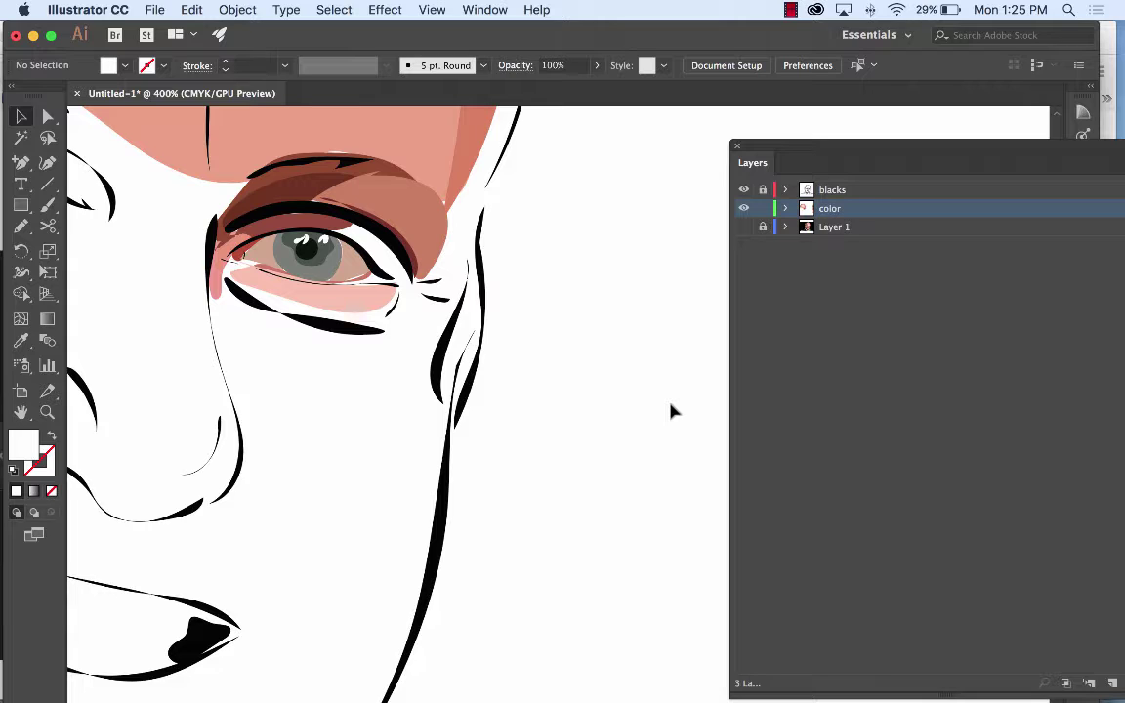
Open the example file Illustration_Portrait_Keira_Knightley.ai from the Desktop.
click(153, 8)
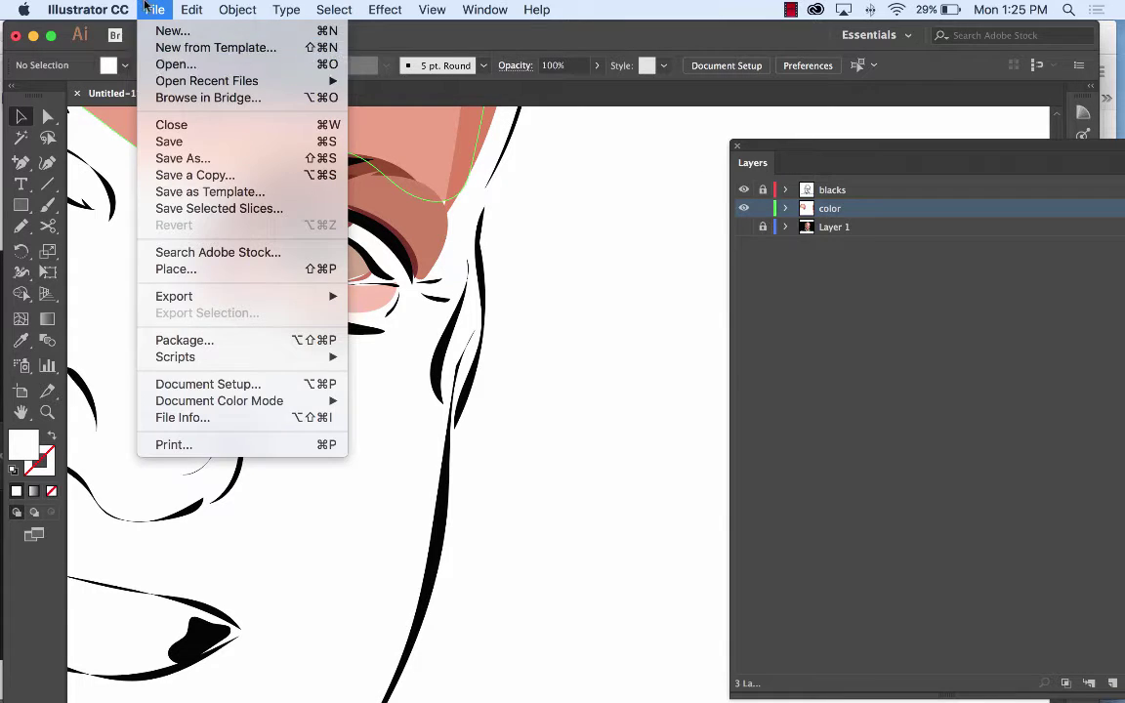
click(174, 63)
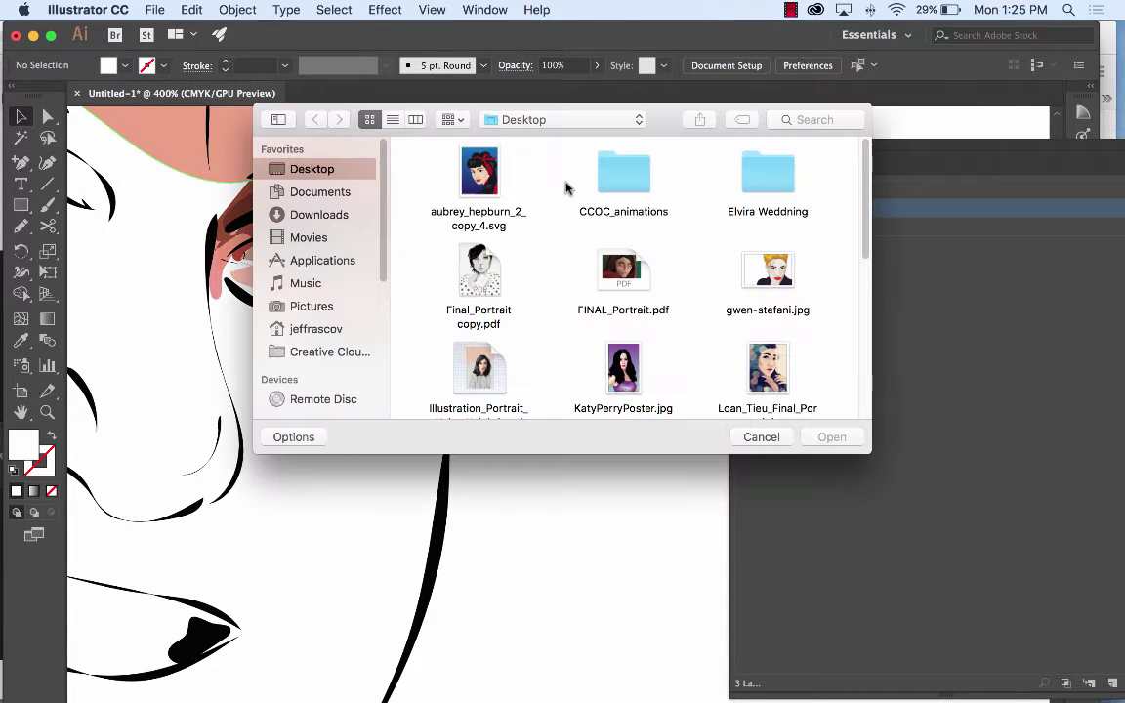
scroll(782, 312, down, 5)
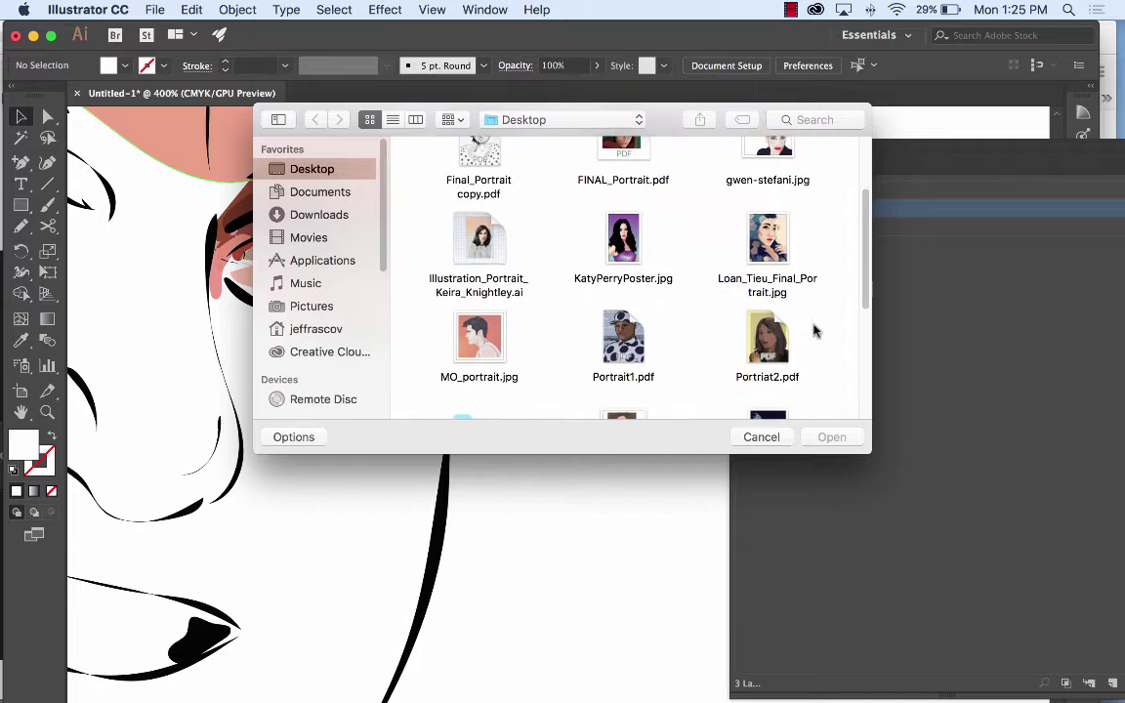
scroll(812, 329, down, 7)
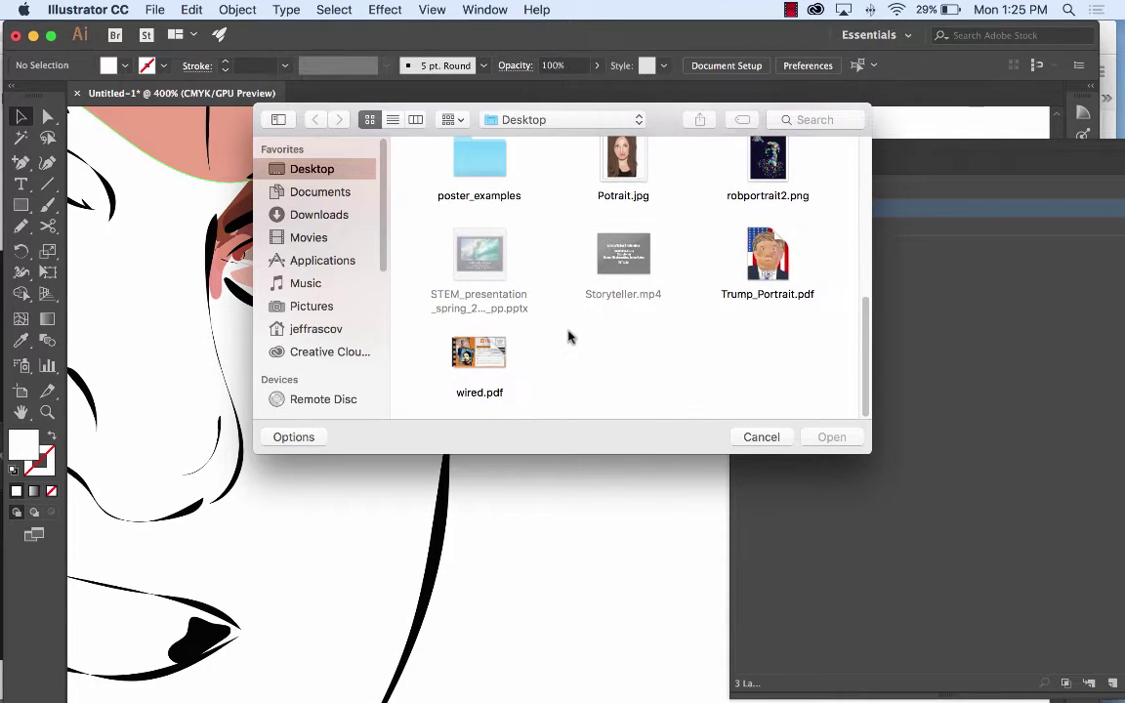
scroll(570, 337, up, 15)
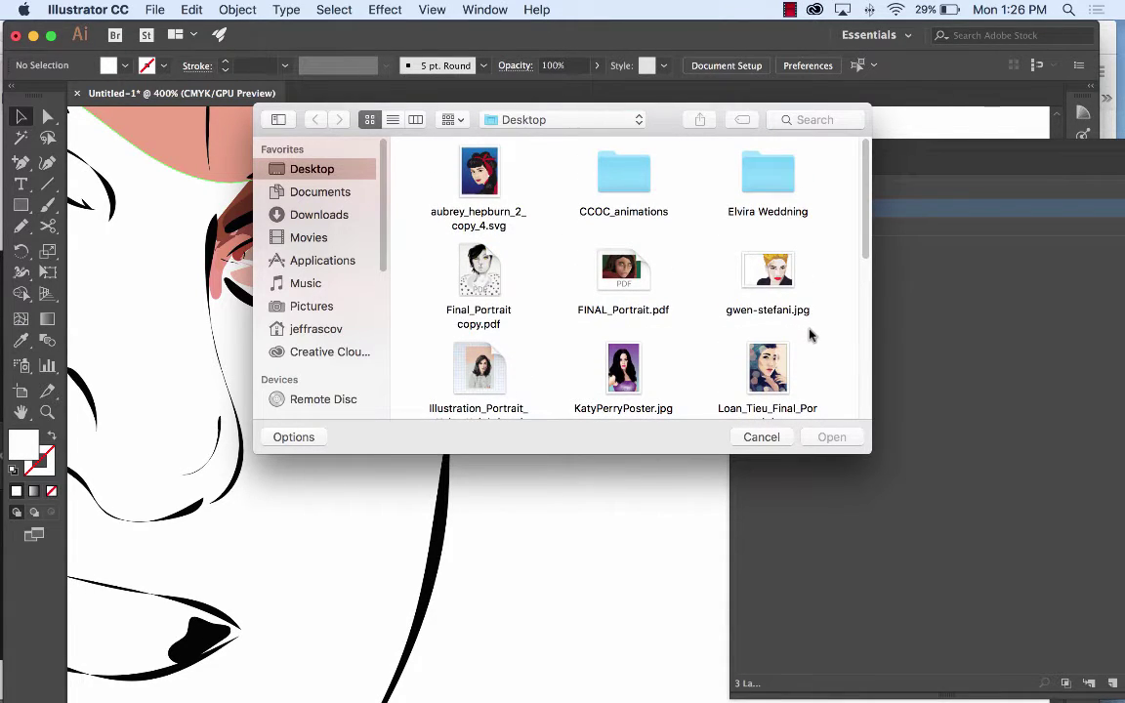
scroll(809, 335, down, 5)
click(491, 178)
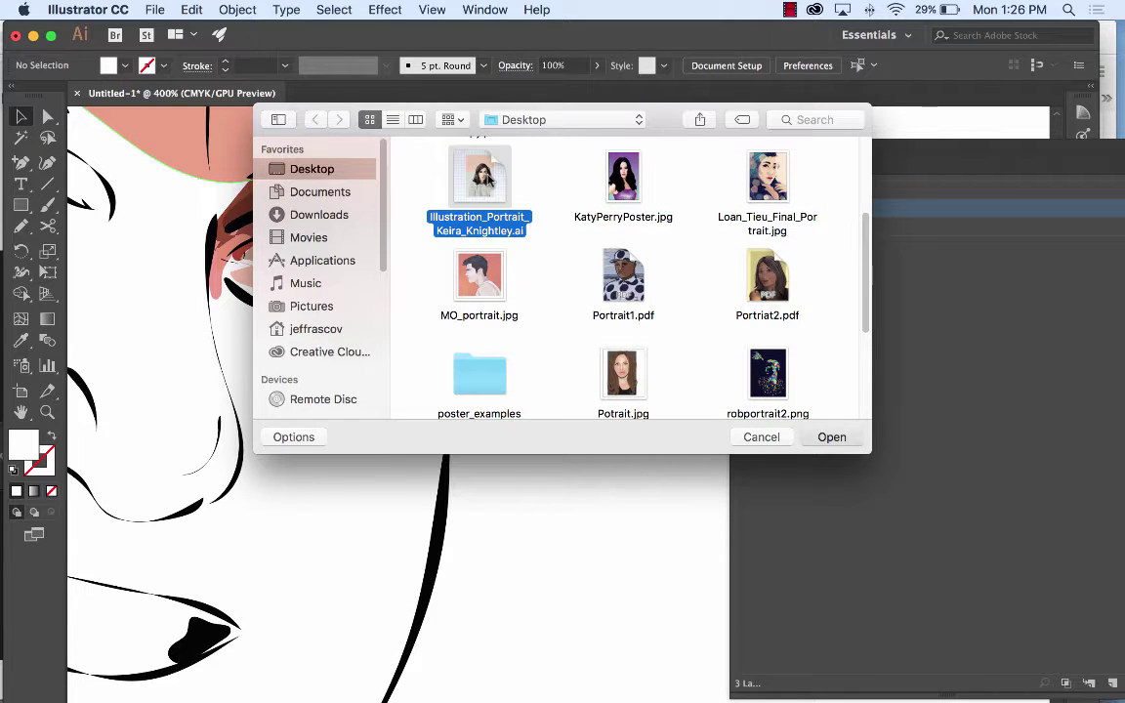
double_click(492, 178)
click(643, 442)
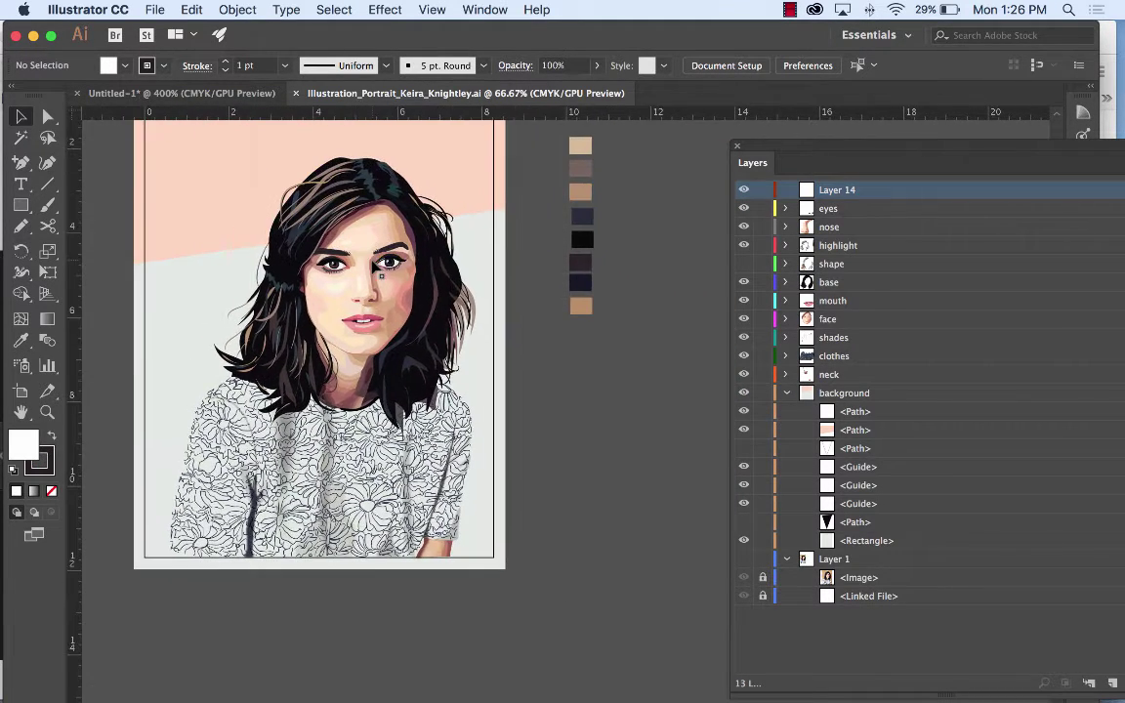
Examine the example portrait's face up close, selecting the flat color shapes on the right-hand cheek and beneath the right-hand eye.
key(super+equal)
key(super+equal)
key(super+equal)
key(super+equal)
key(super+equal)
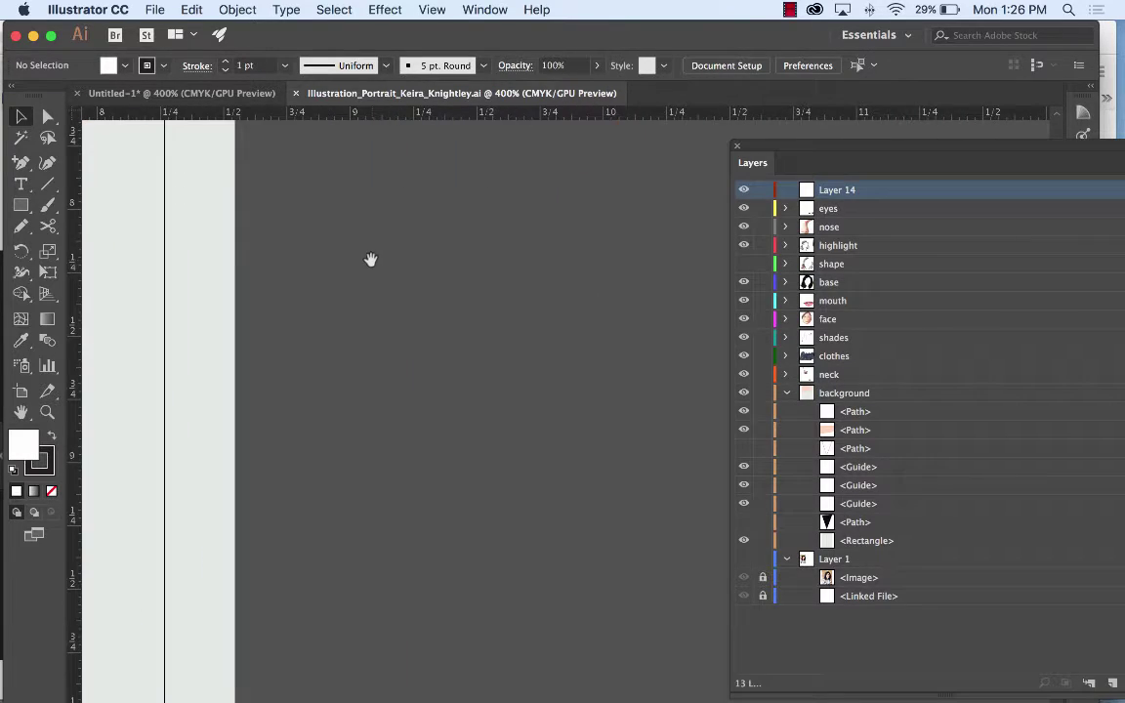
drag(371, 259, 673, 583)
drag(342, 224, 568, 535)
click(581, 434)
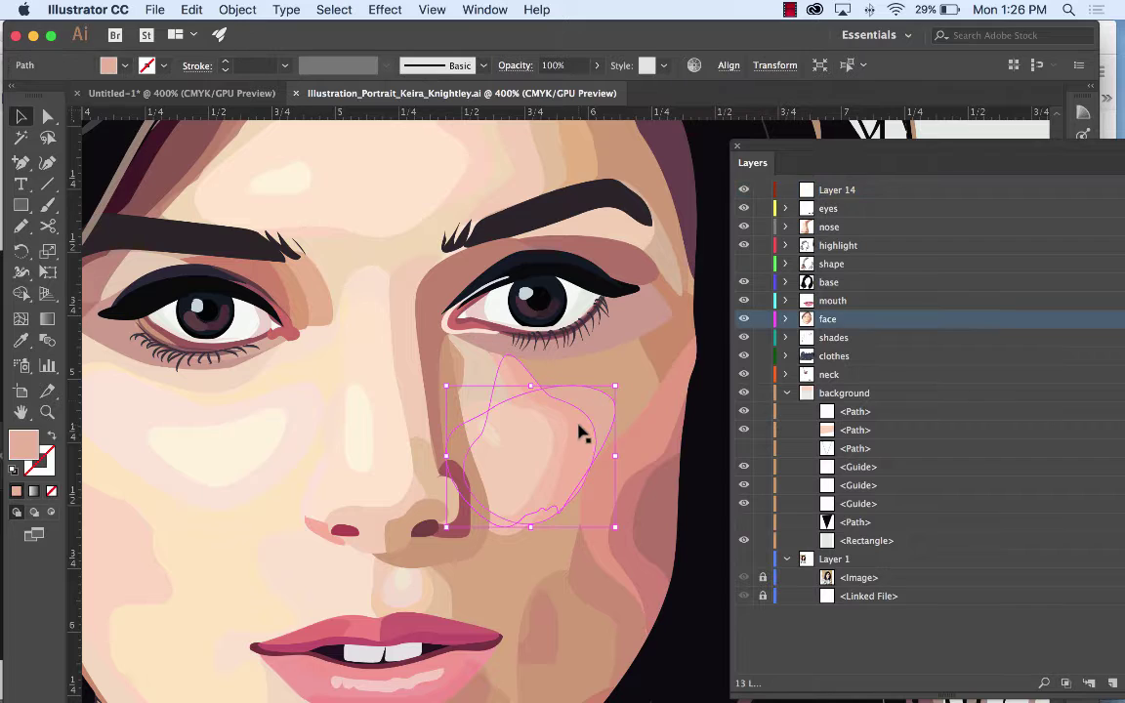
click(486, 441)
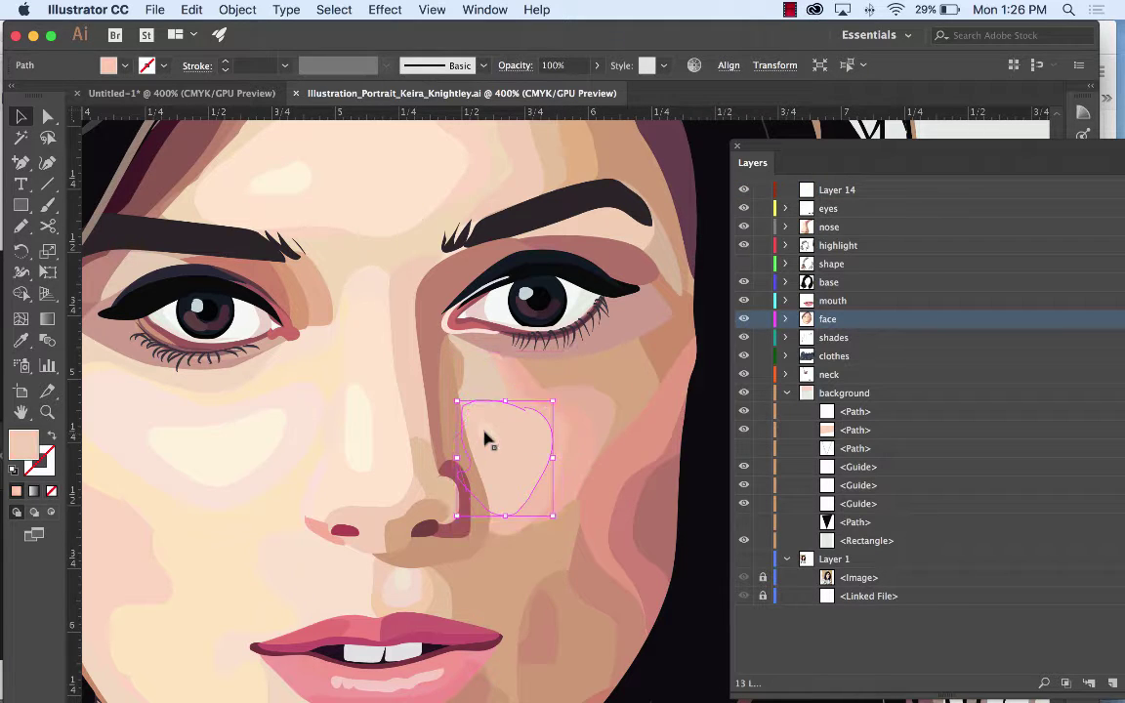
drag(485, 441, 488, 439)
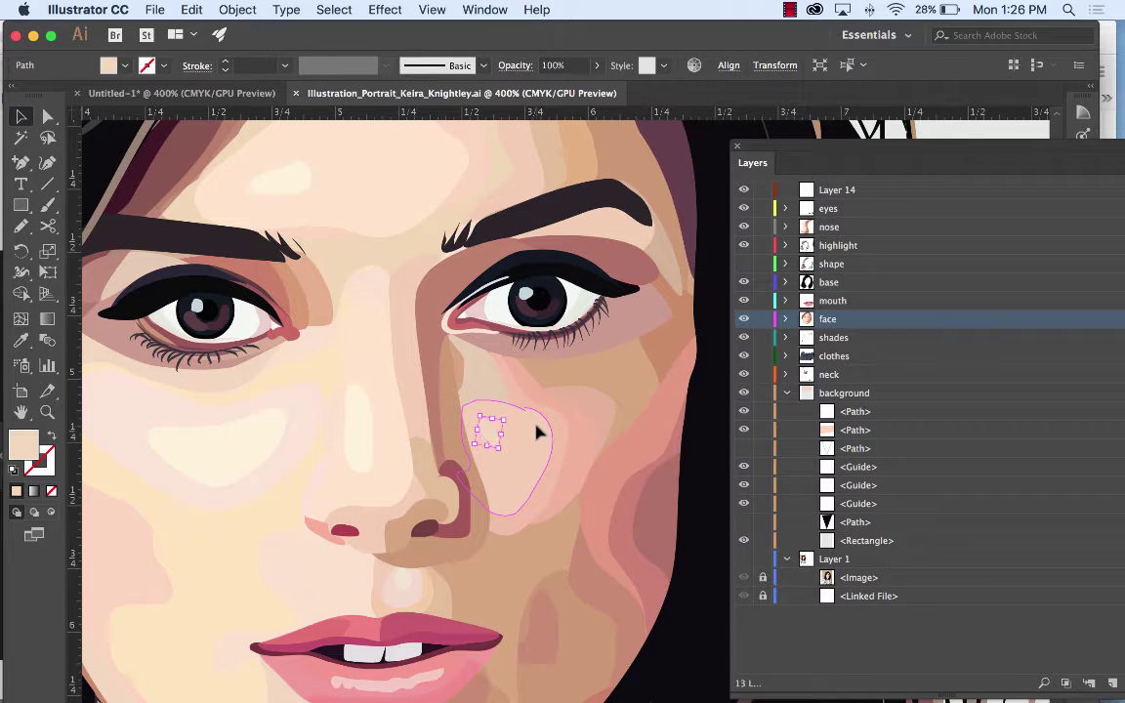
click(591, 405)
click(633, 373)
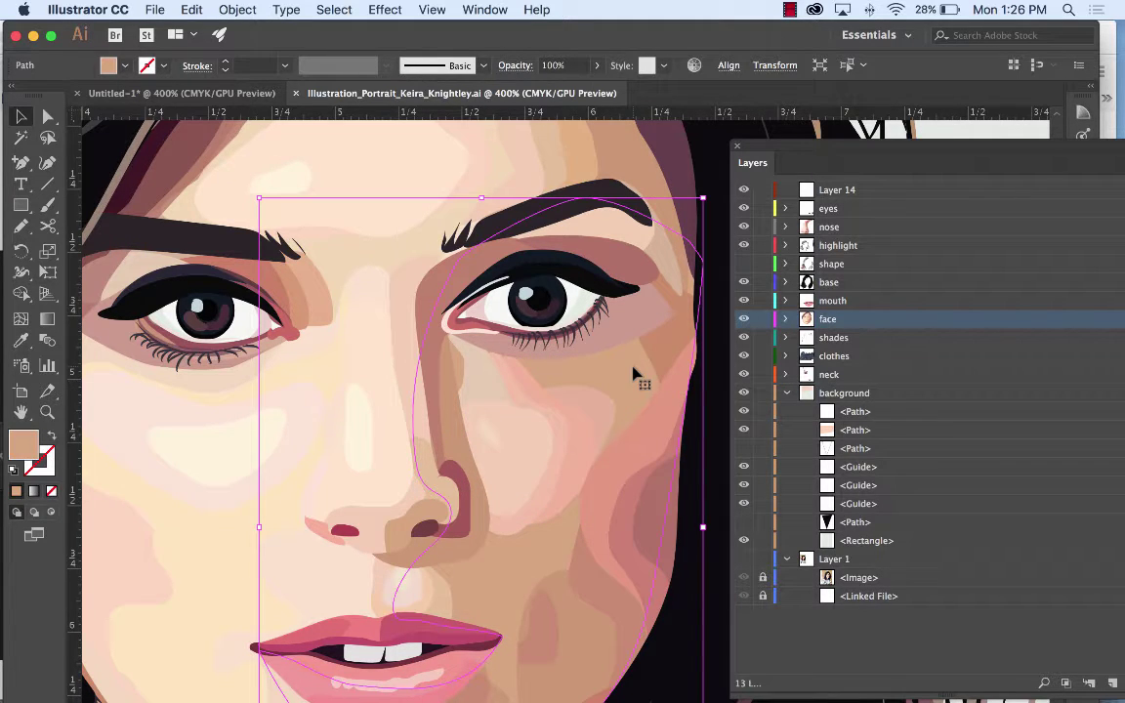
click(618, 332)
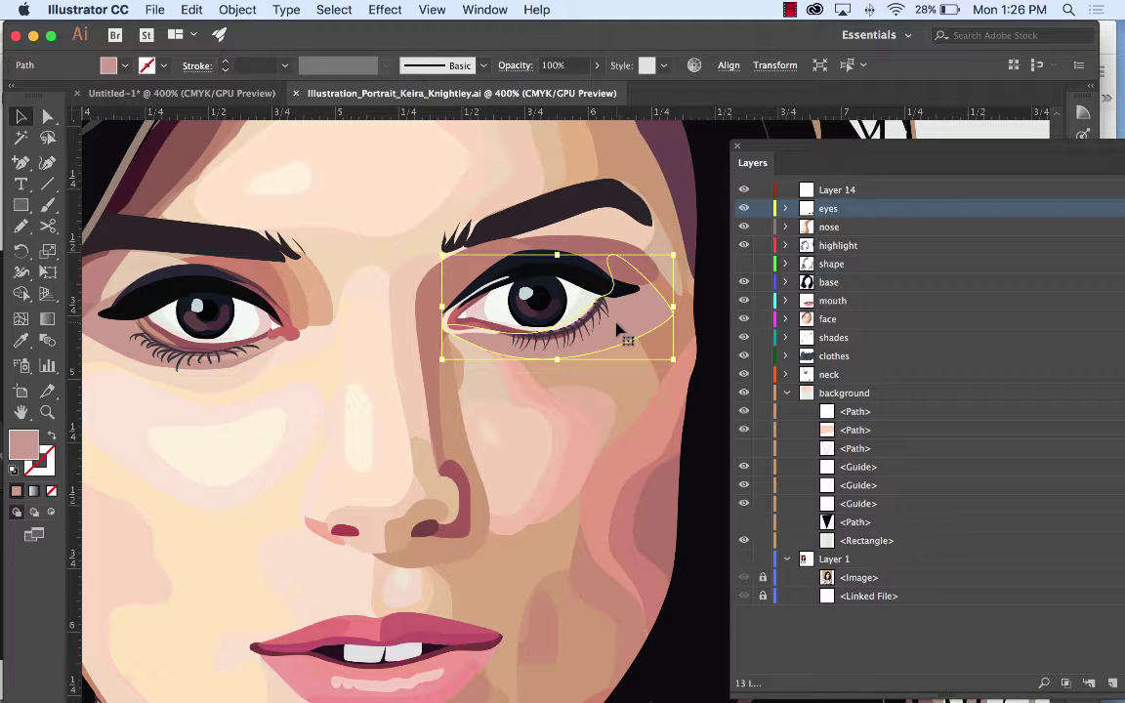
Examine the whole example portrait and the column of color swatches beside its artboard.
key(super+minus)
key(super+minus)
key(super+minus)
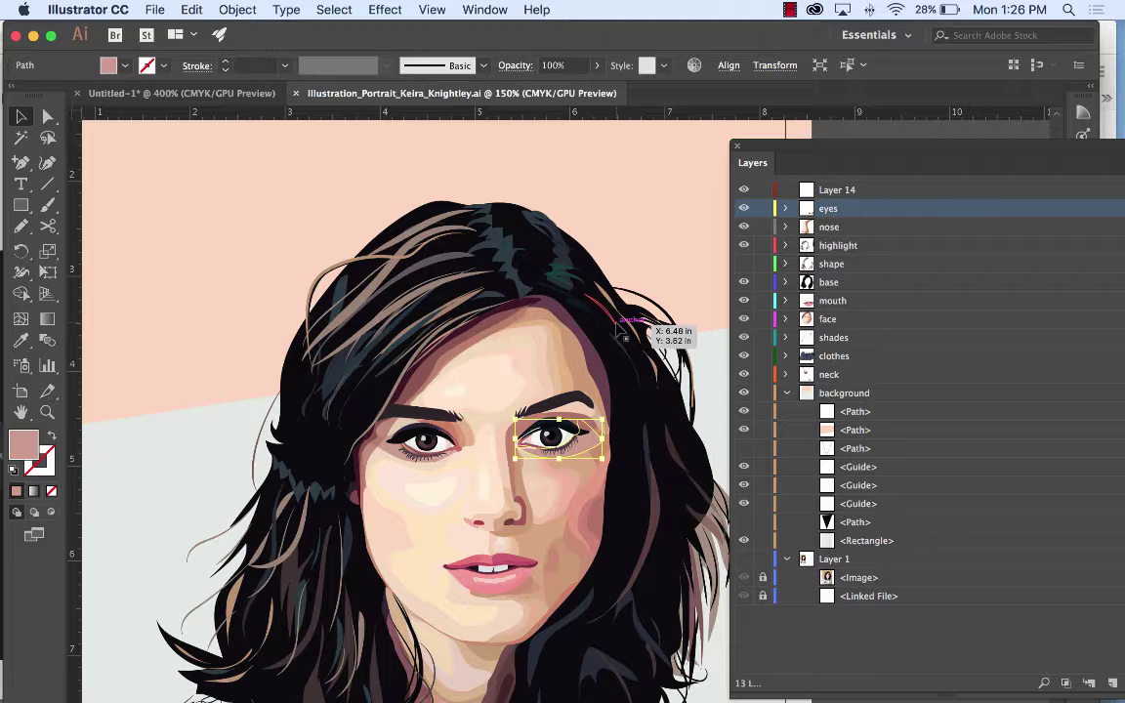
key(super+minus)
key(super+minus)
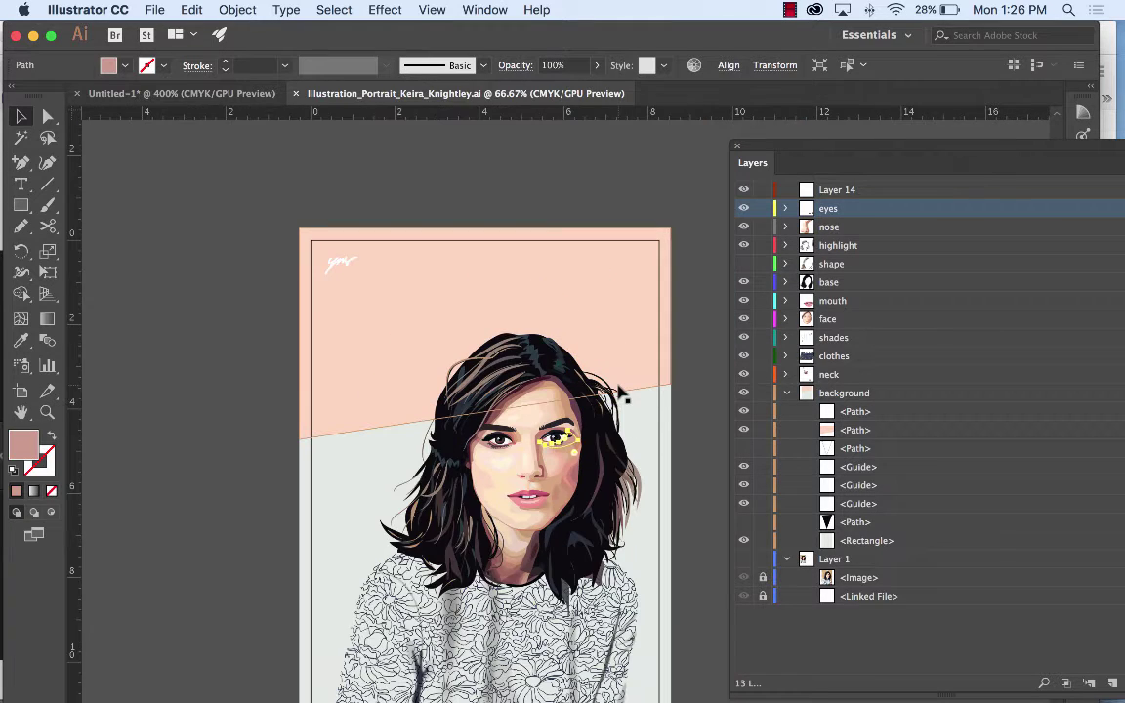
drag(658, 402, 452, 326)
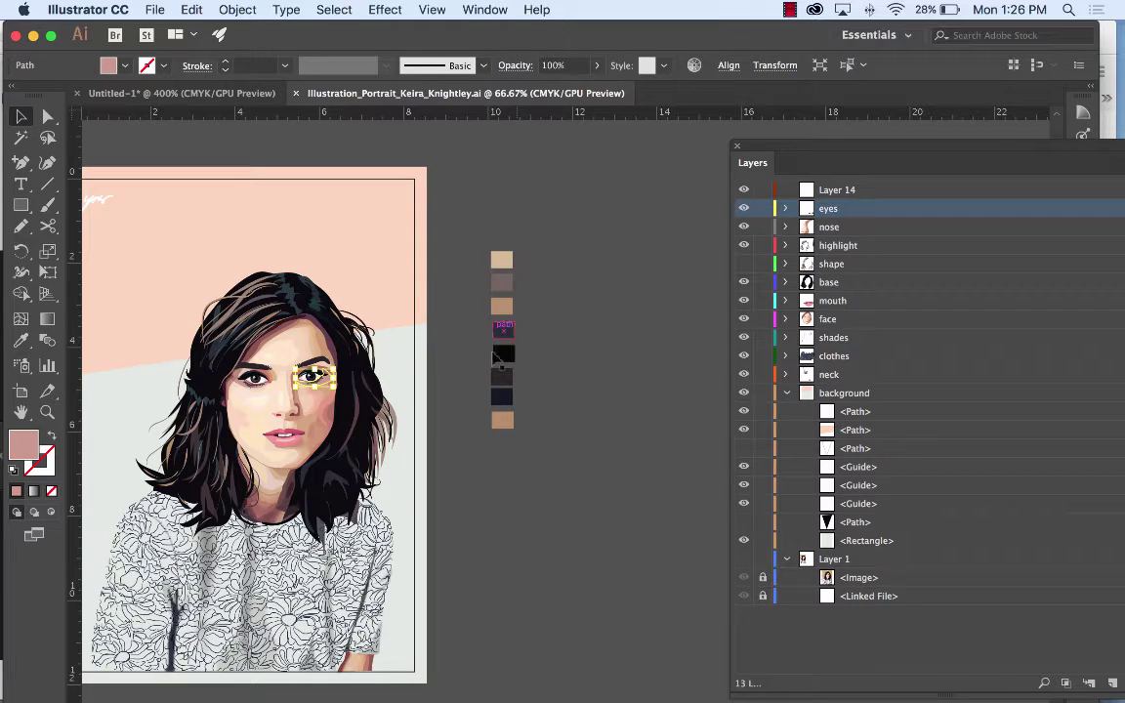
Return to the Untitled-1 document and show the Layer 1 photo again.
click(181, 93)
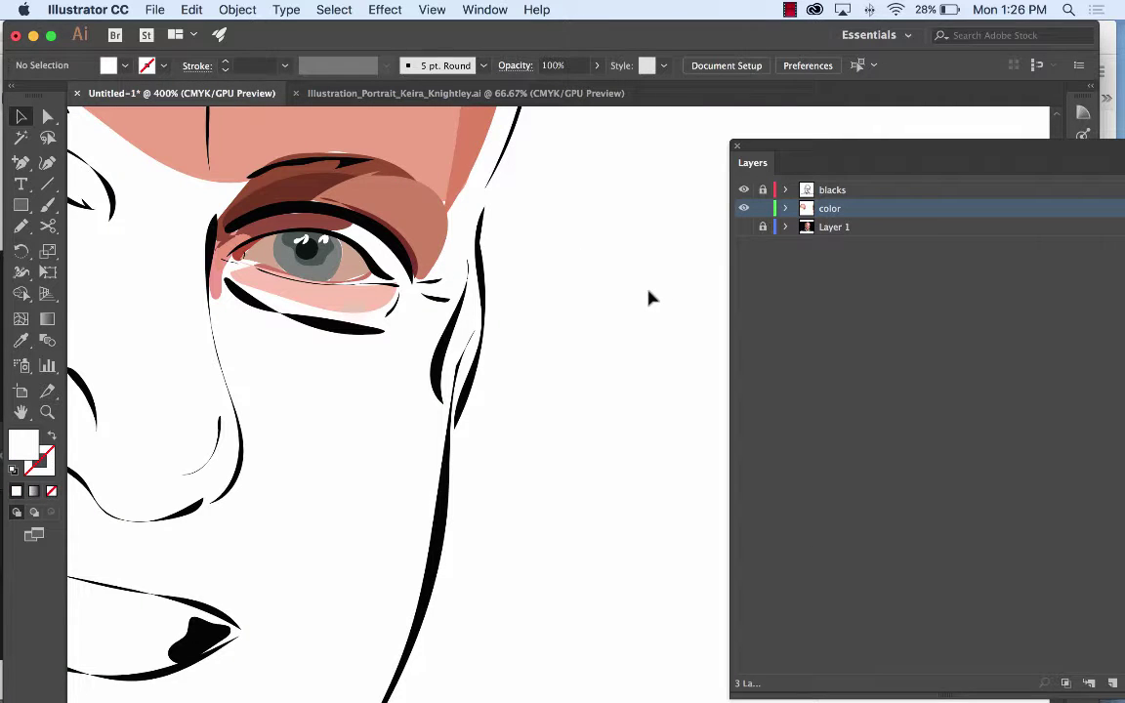
key(super+minus)
key(super+minus)
key(super+minus)
key(super+minus)
drag(640, 280, 422, 228)
click(744, 228)
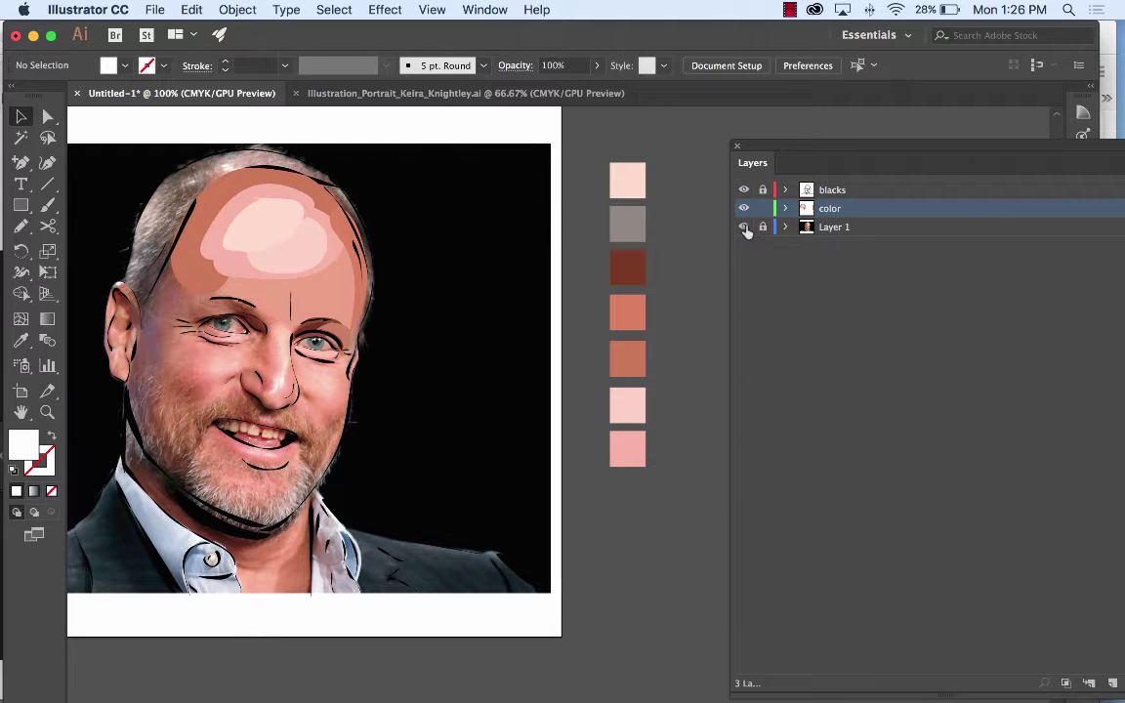
Draw a small square beside the swatch column and fill it with a reddish skin tone sampled from the photo's cheek.
click(21, 205)
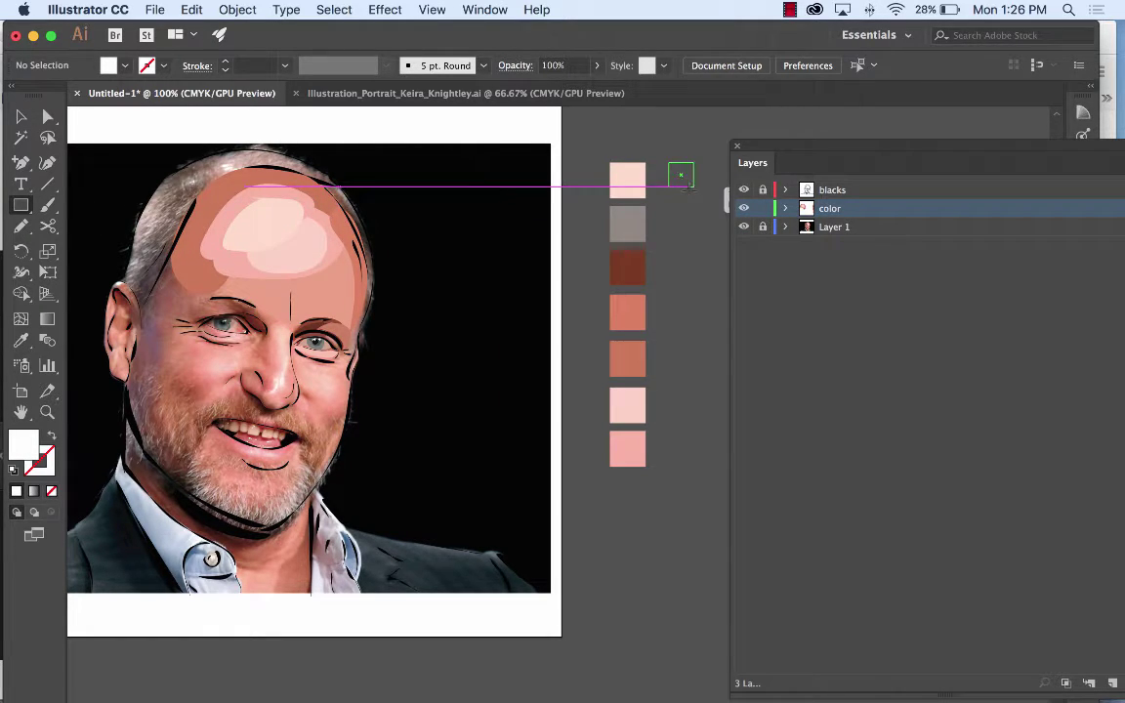
drag(686, 186, 700, 194)
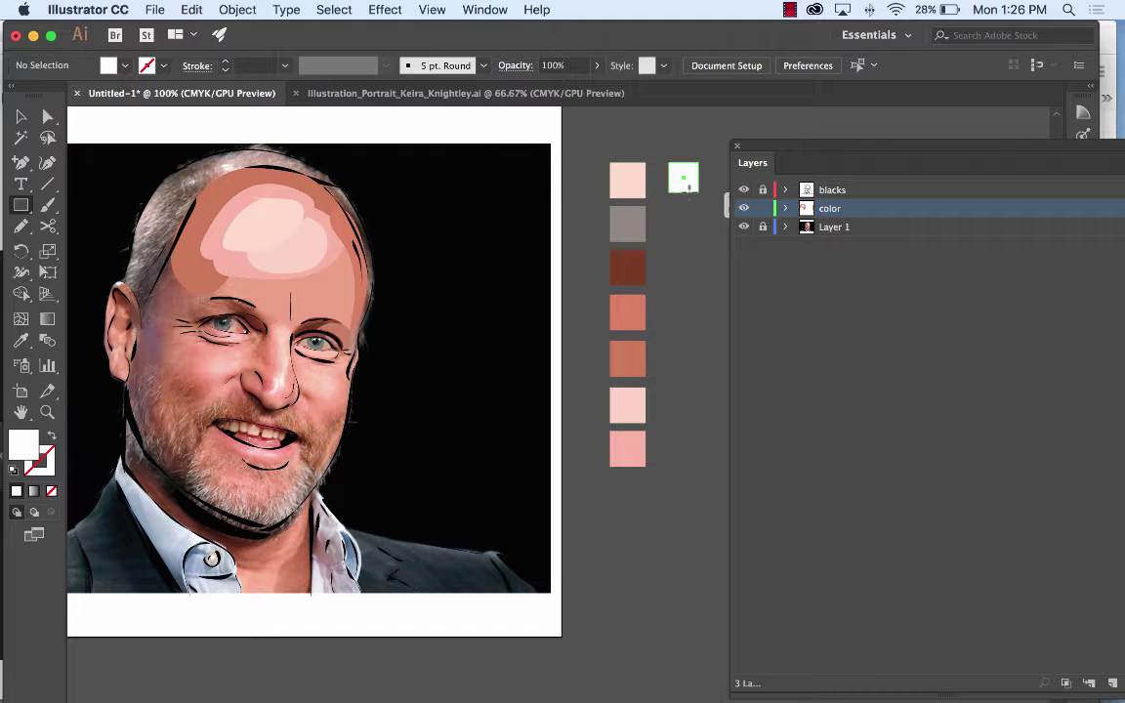
click(20, 340)
click(185, 346)
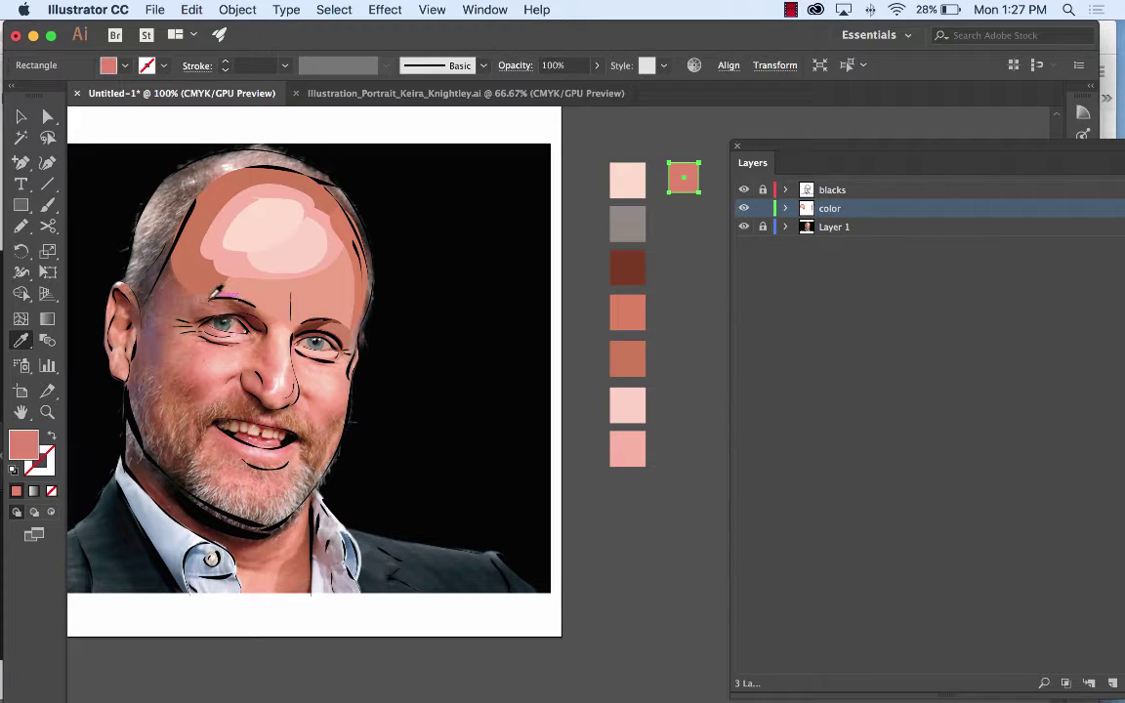
Show the document's swatches and create a color group named face from the selected artwork.
click(479, 8)
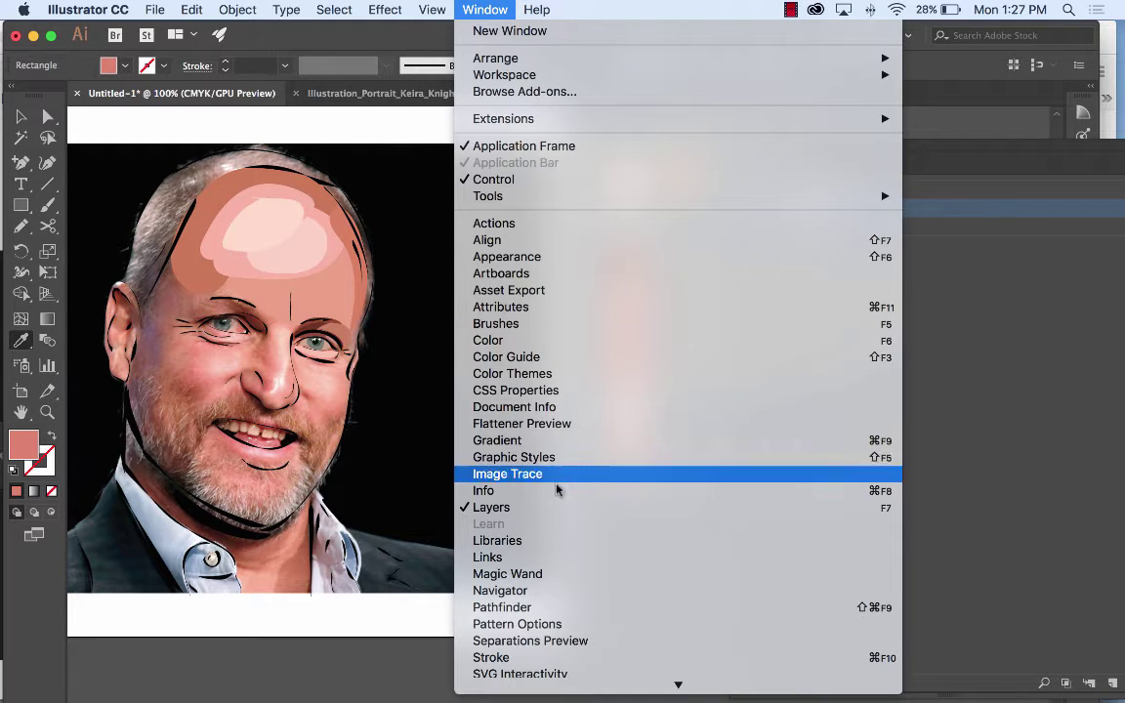
scroll(561, 547, down, 5)
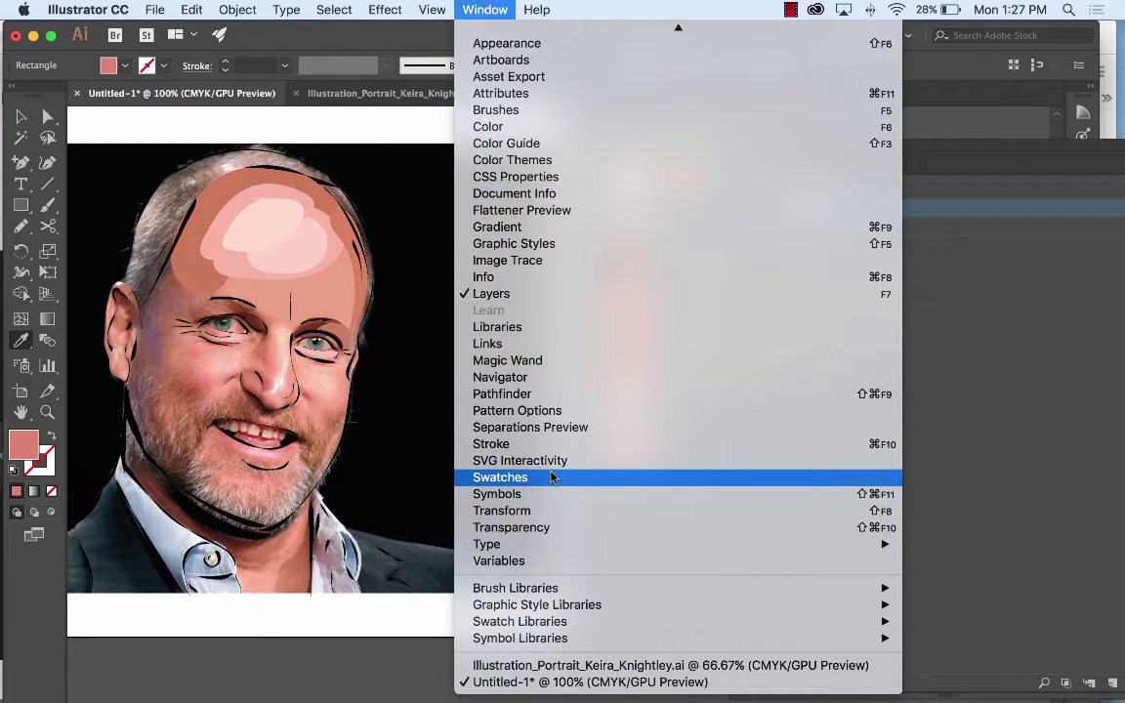
click(674, 477)
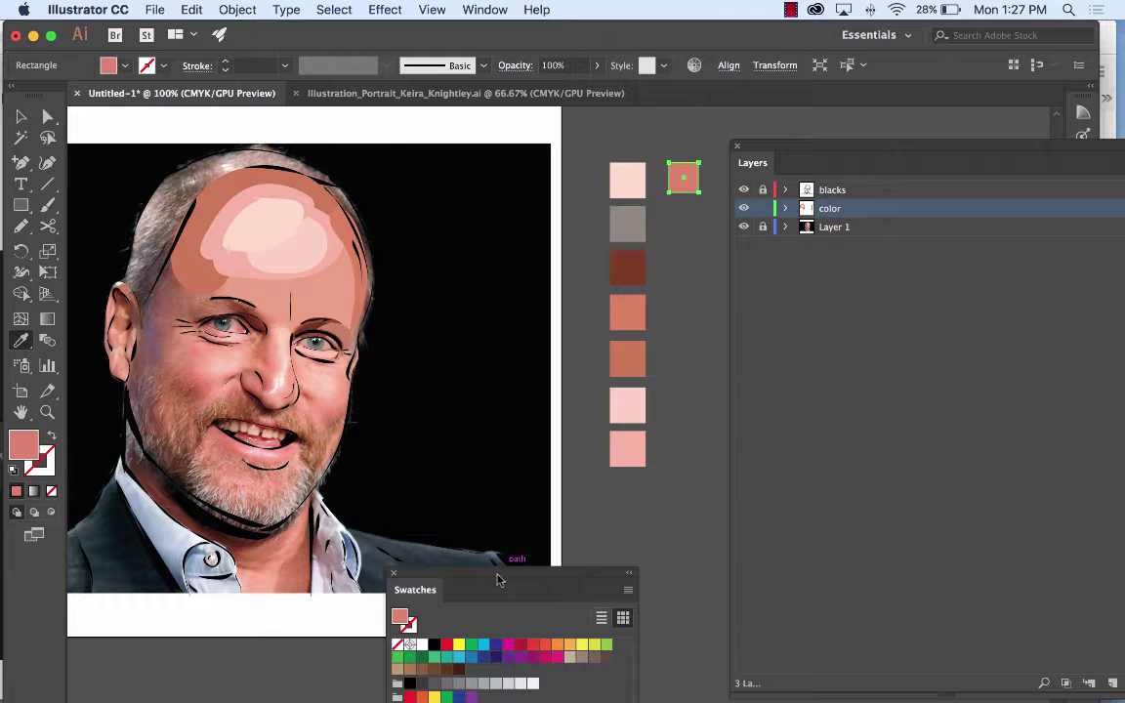
drag(496, 578, 262, 179)
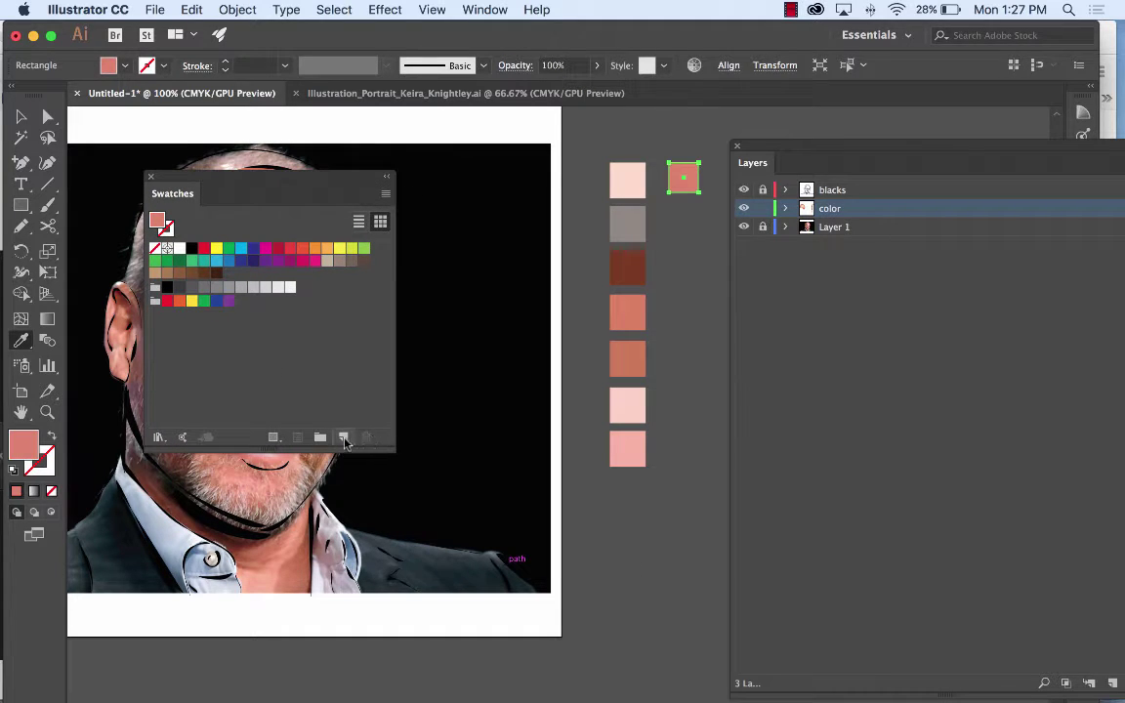
click(320, 438)
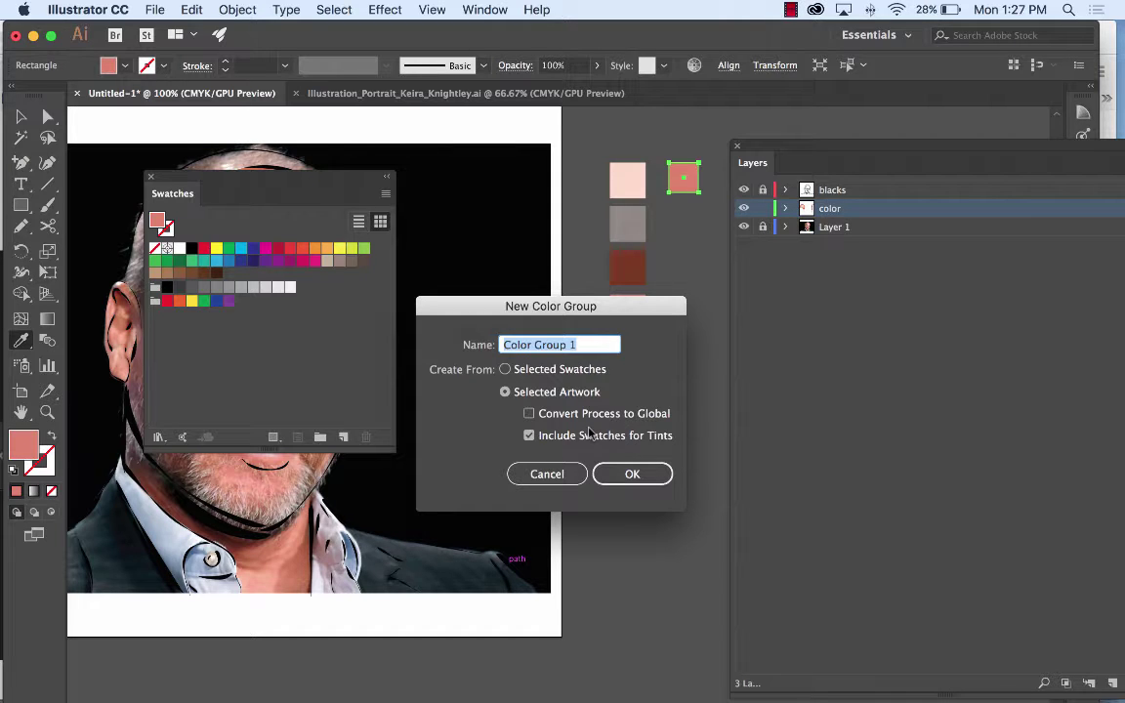
text(face)
click(653, 476)
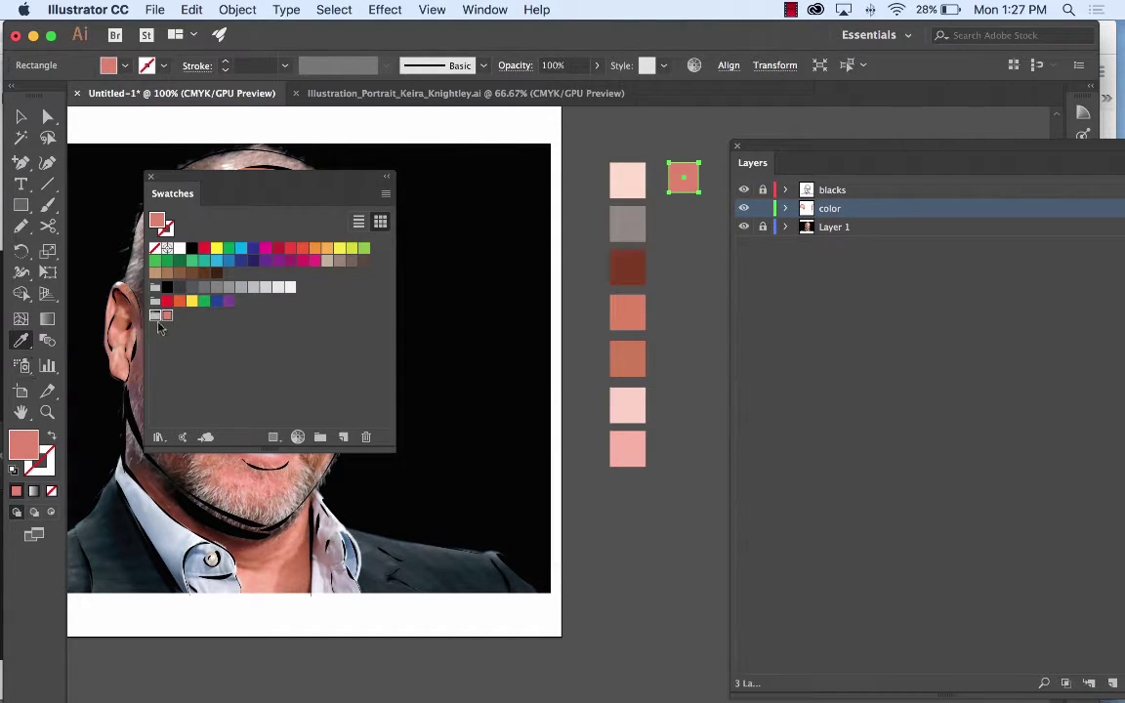
Sample more skin tones and the shirt collar's blue from the photo, add them to the face color group, and deselect the square.
click(289, 473)
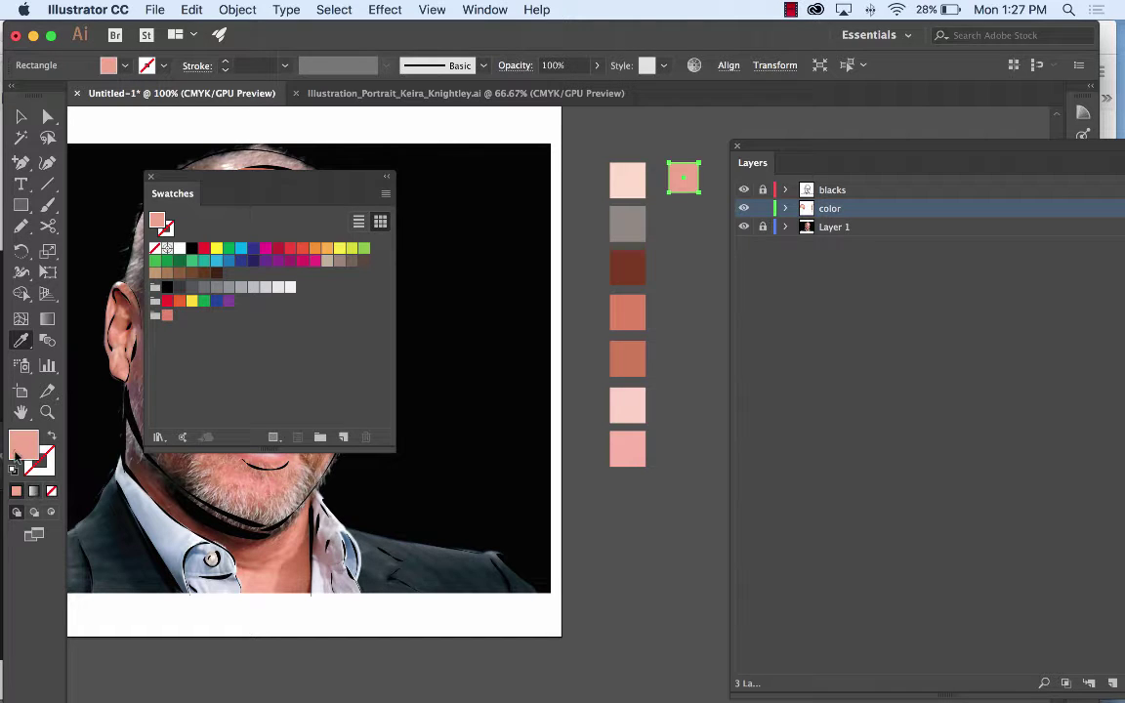
drag(25, 445, 158, 316)
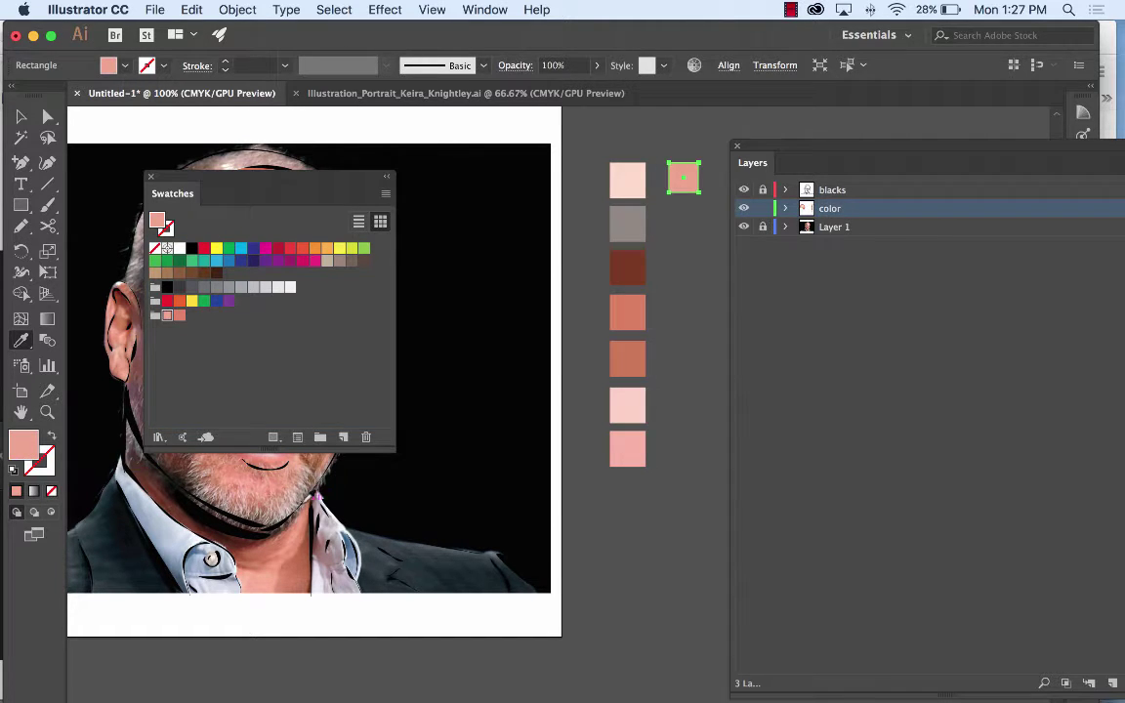
drag(39, 461, 204, 324)
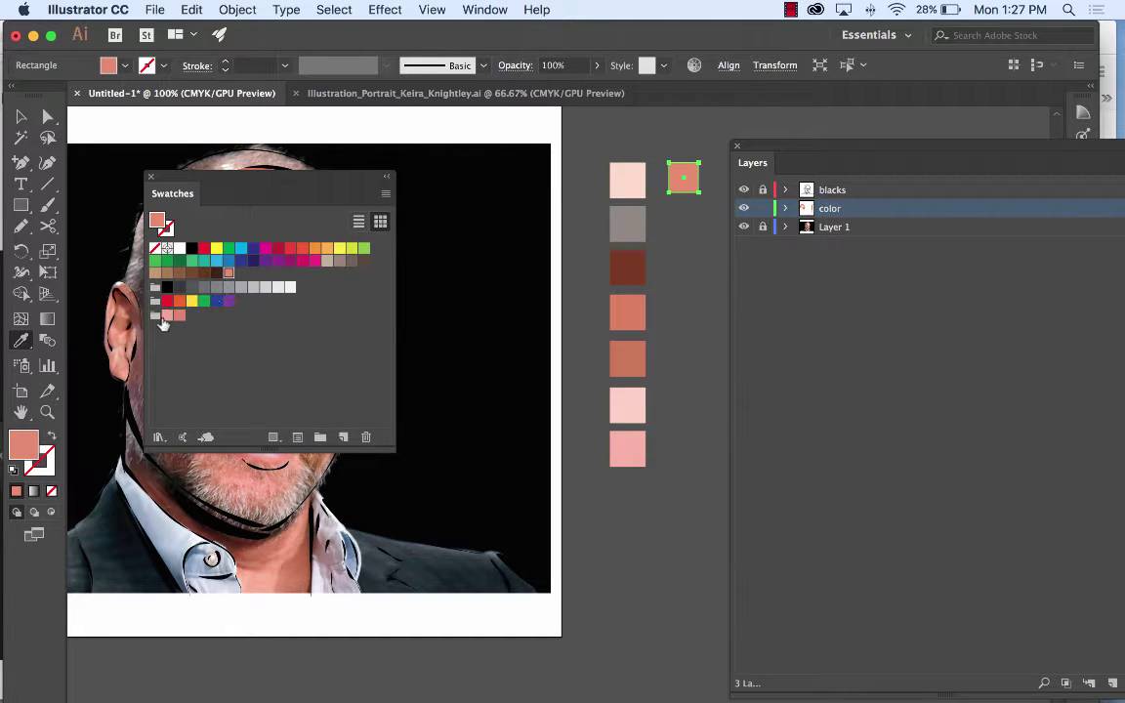
drag(61, 428, 166, 320)
click(181, 498)
drag(141, 376, 166, 316)
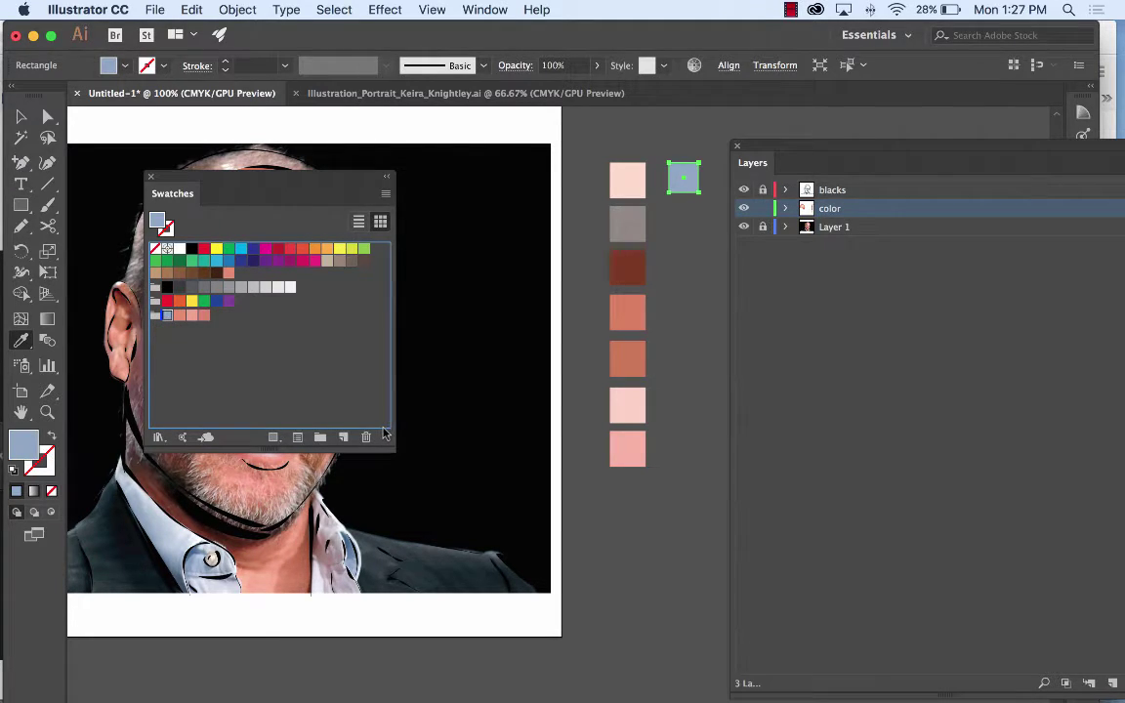
drag(214, 185, 811, 301)
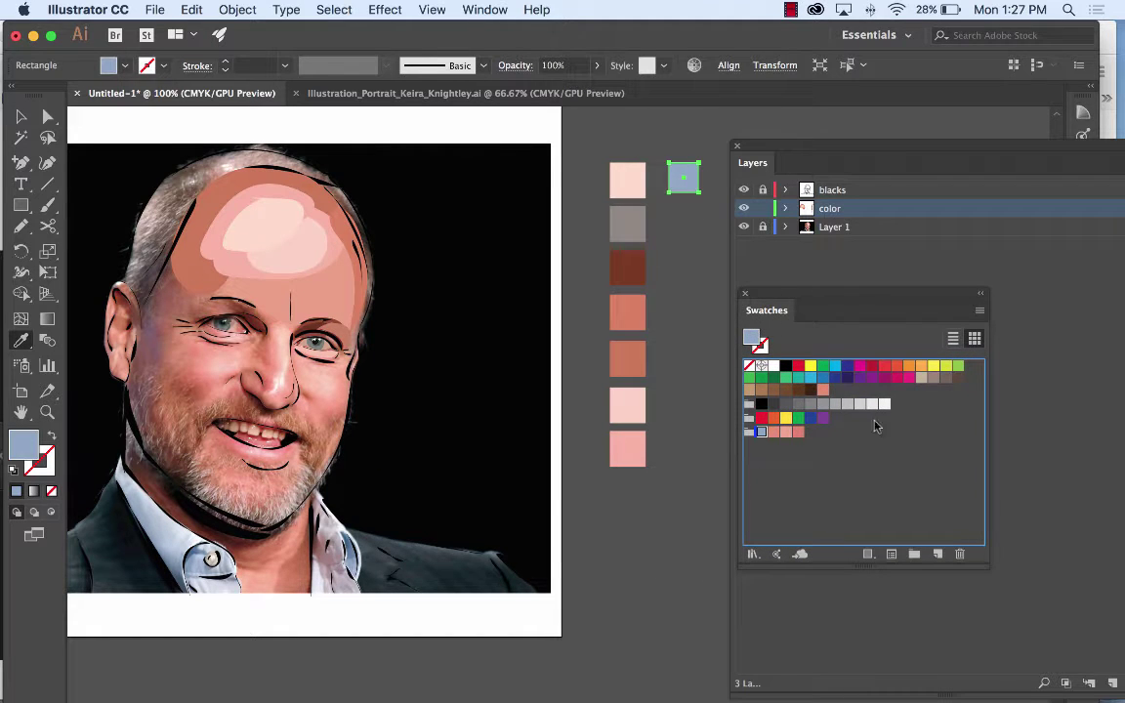
click(22, 116)
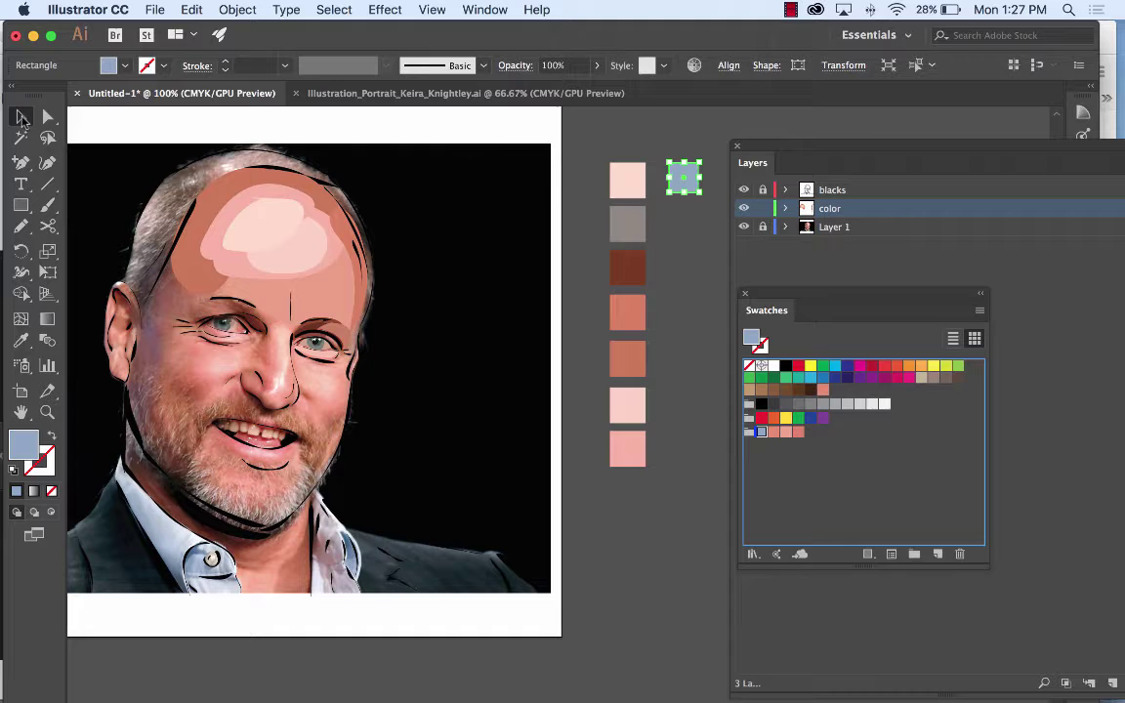
click(596, 262)
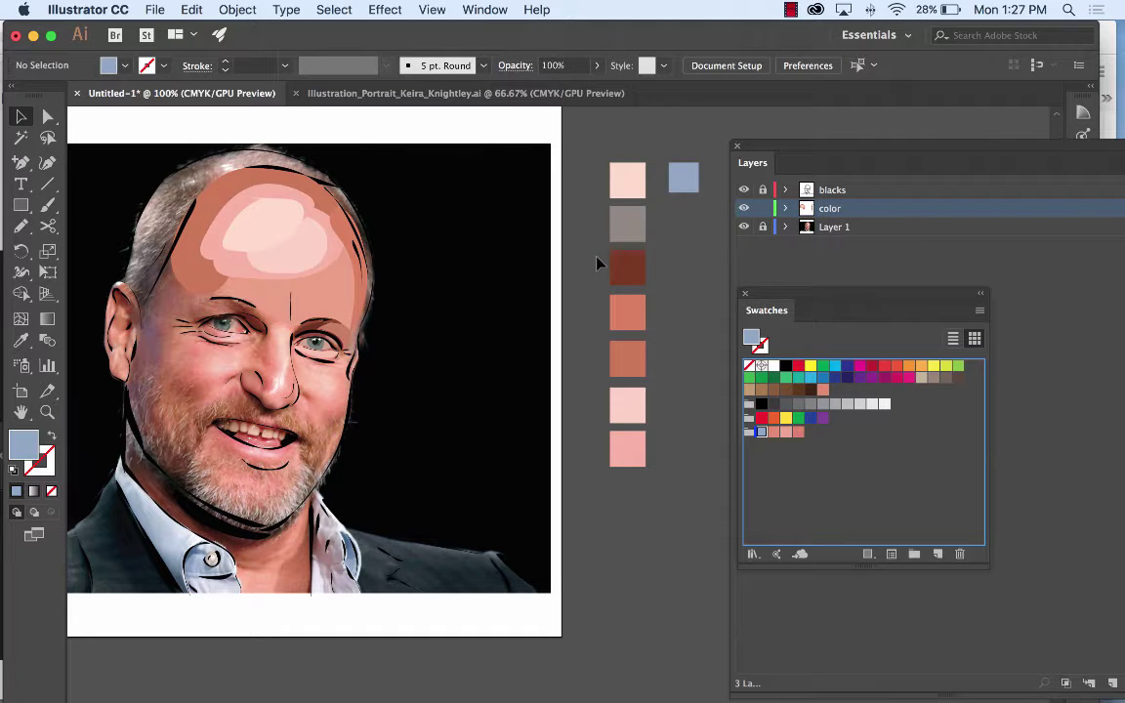
Draw a broad crescent over the chin and lower jaw with the Pencil tool and fill it with the face group's light pink swatch.
key(super+equal)
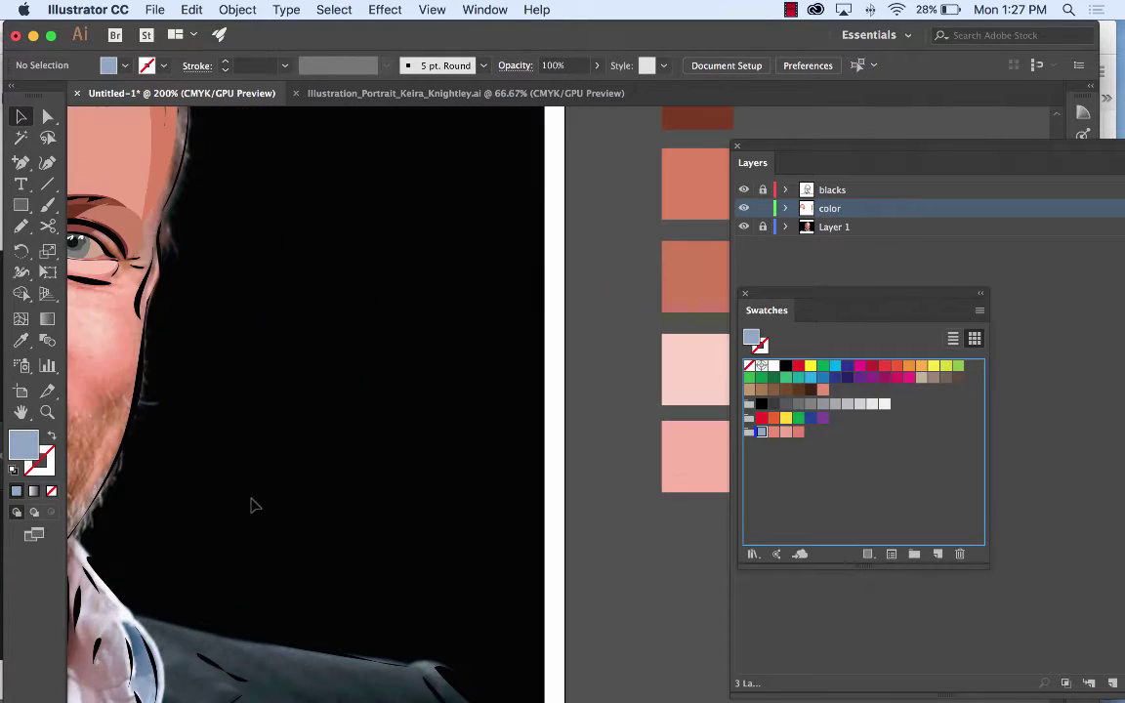
drag(224, 448, 520, 338)
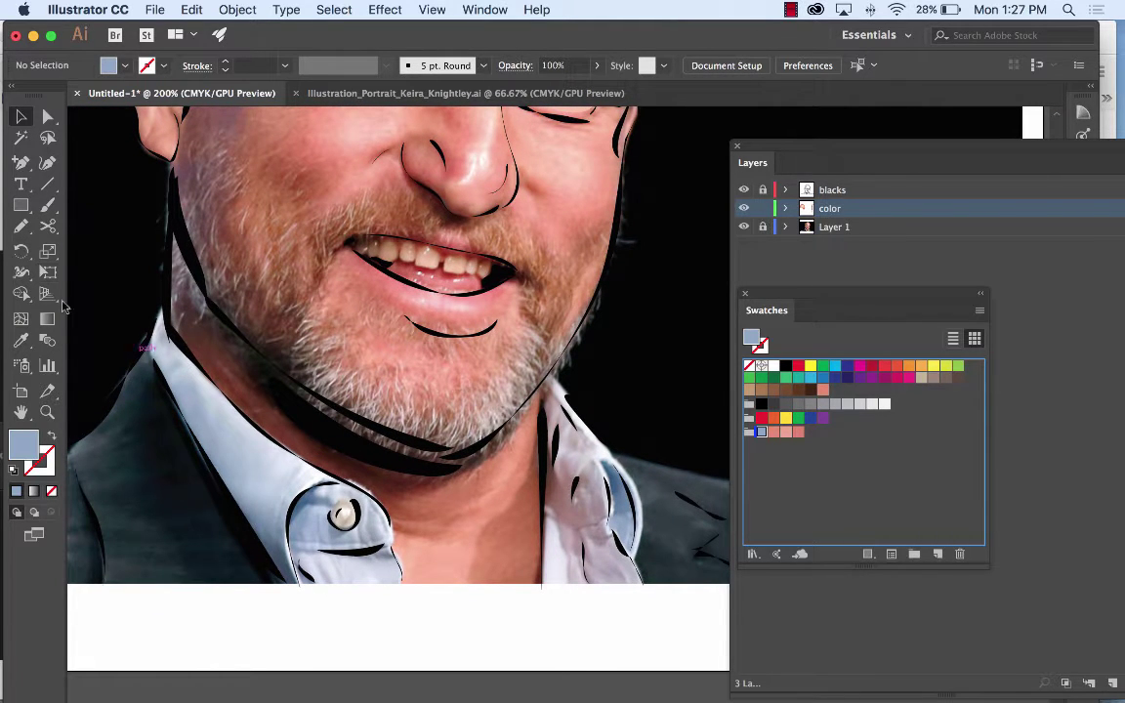
click(25, 227)
mouse_move(323, 319)
mouse_down()
mouse_move(445, 374)
mouse_move(536, 342)
mouse_move(582, 294)
mouse_move(585, 325)
mouse_move(516, 418)
mouse_move(451, 460)
mouse_move(370, 443)
mouse_move(328, 403)
mouse_move(305, 372)
mouse_move(321, 319)
mouse_up()
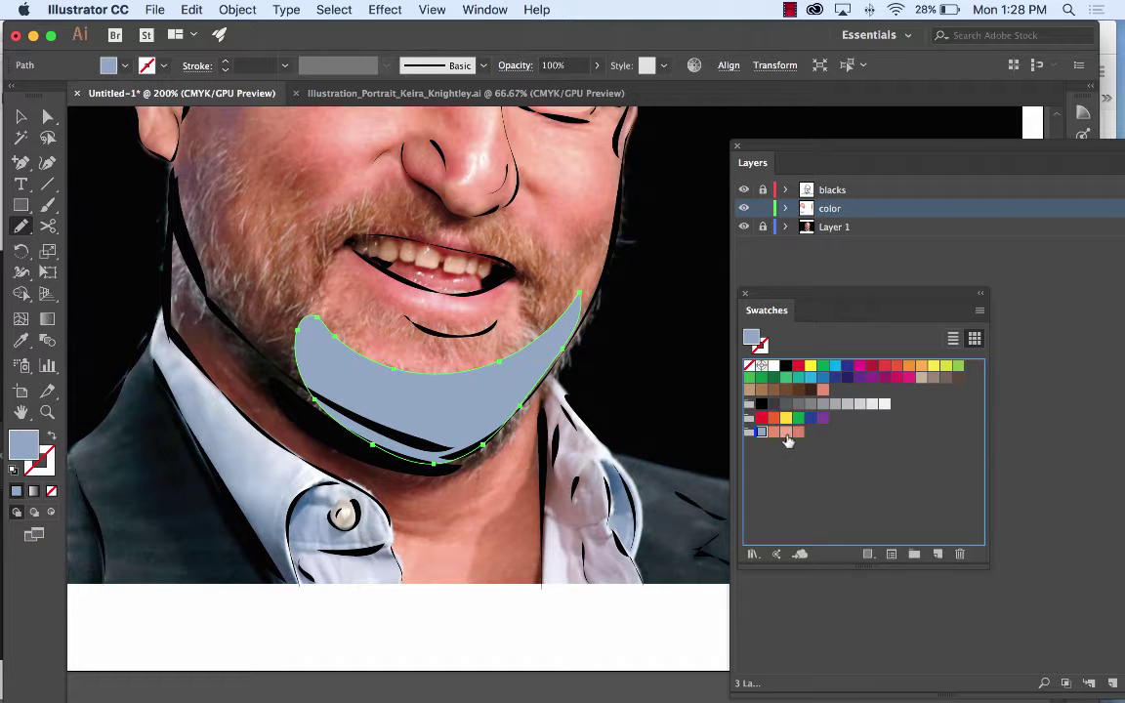
click(786, 432)
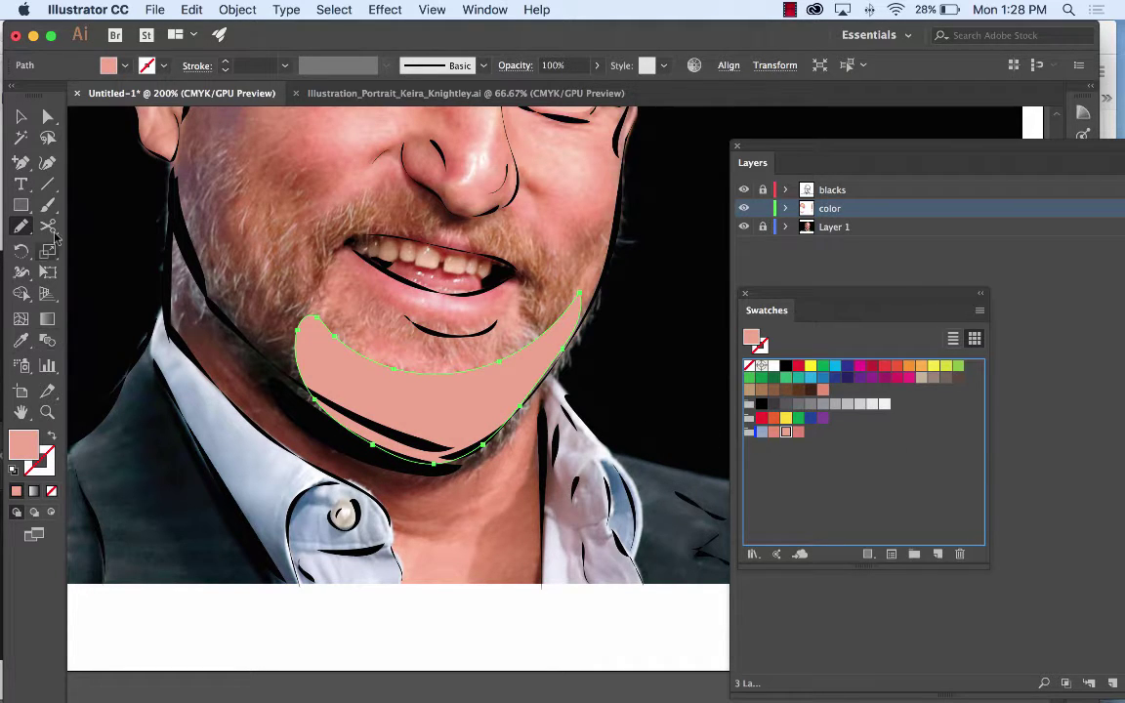
Hide the broad chin shape and draw a smaller crescent across the chin beneath the lower lip.
click(785, 208)
click(745, 228)
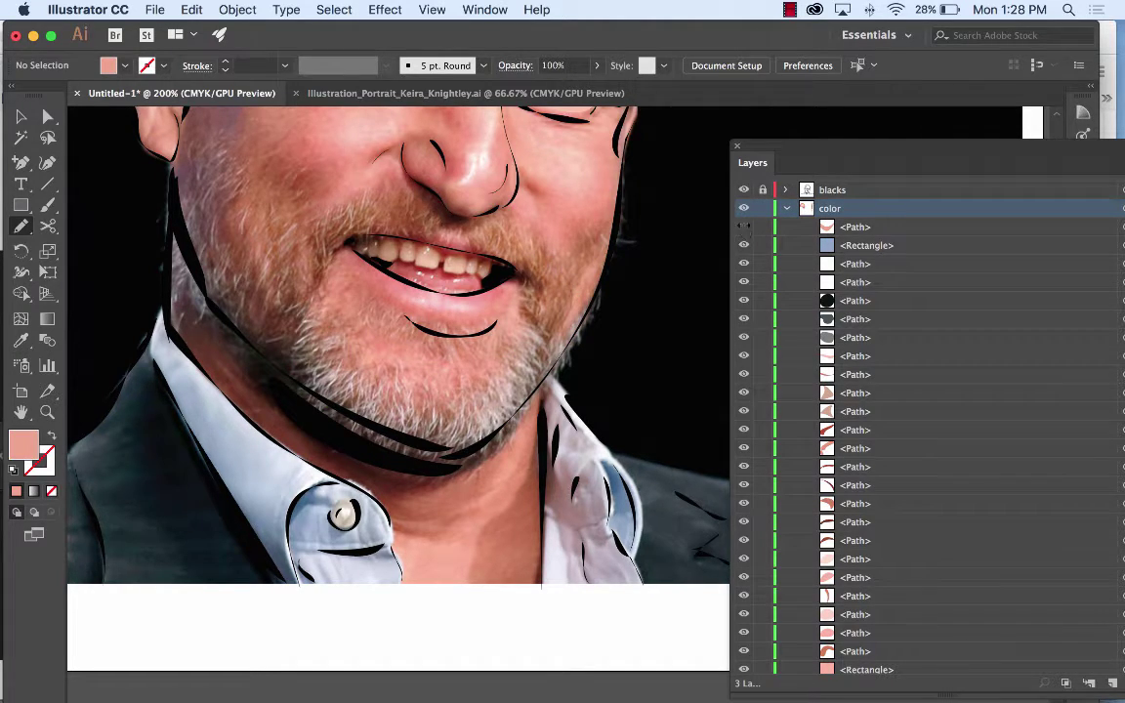
mouse_move(347, 336)
mouse_down()
mouse_move(430, 356)
mouse_move(479, 348)
mouse_move(541, 309)
mouse_move(520, 347)
mouse_move(488, 368)
mouse_move(419, 384)
mouse_move(356, 354)
mouse_move(316, 306)
mouse_up()
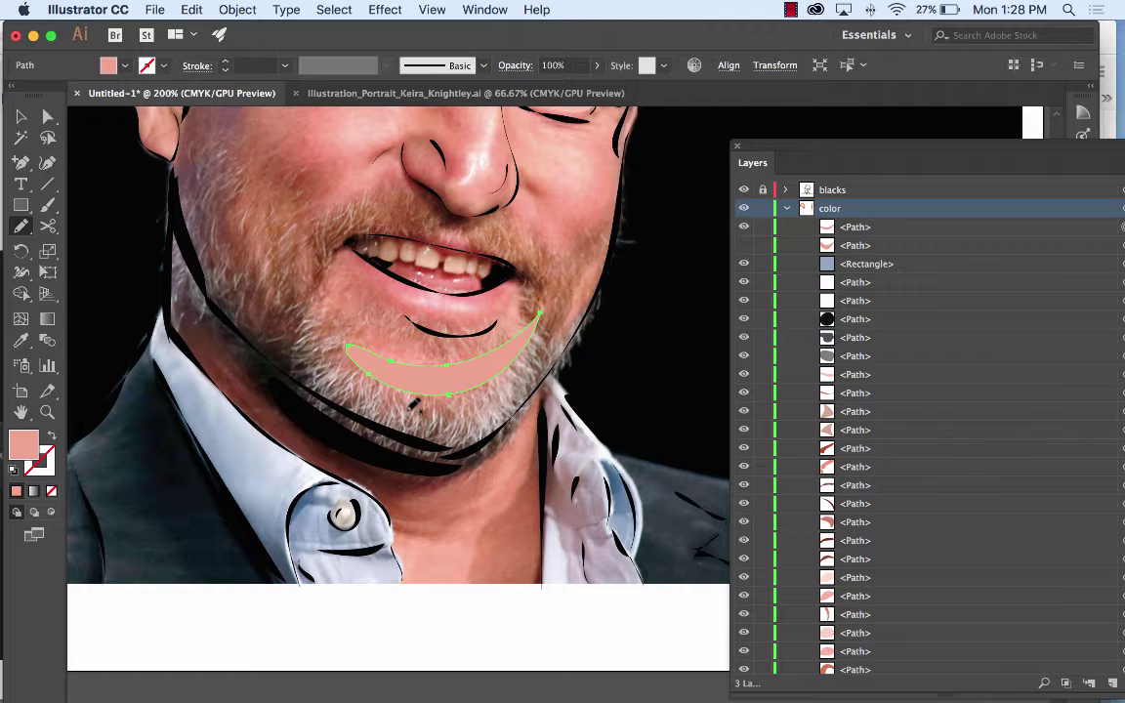
Set the smaller chin crescent's fill to #e5aa9a and show the broad chin shape again.
double_click(22, 451)
click(354, 232)
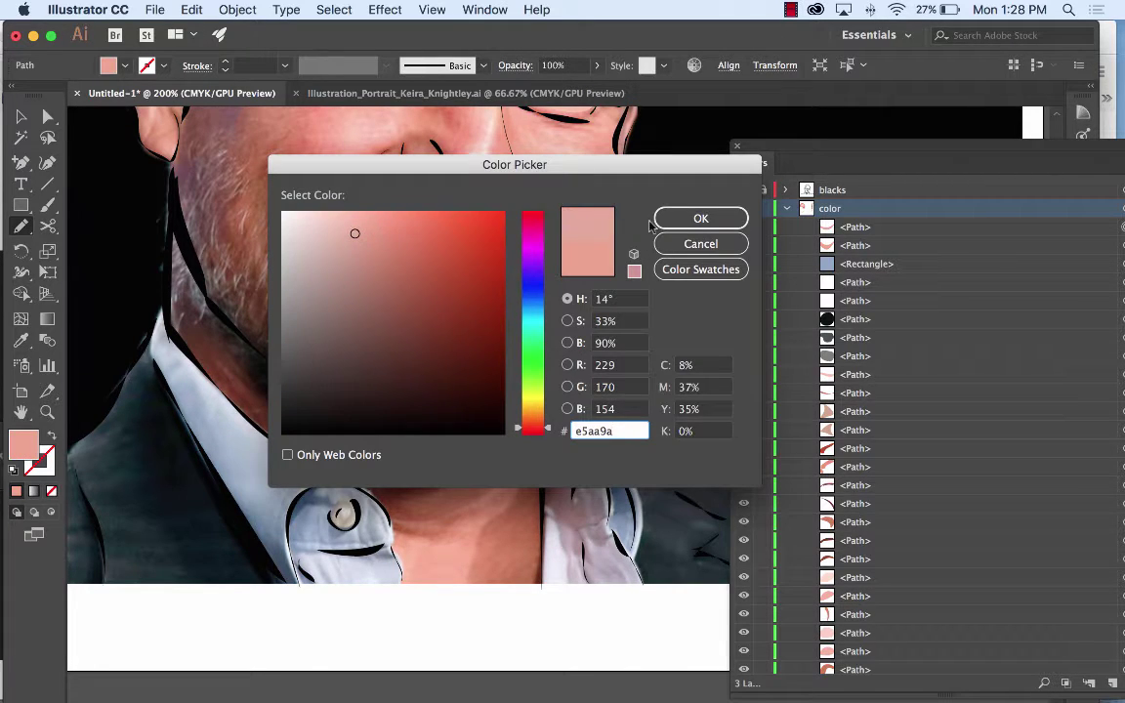
click(701, 217)
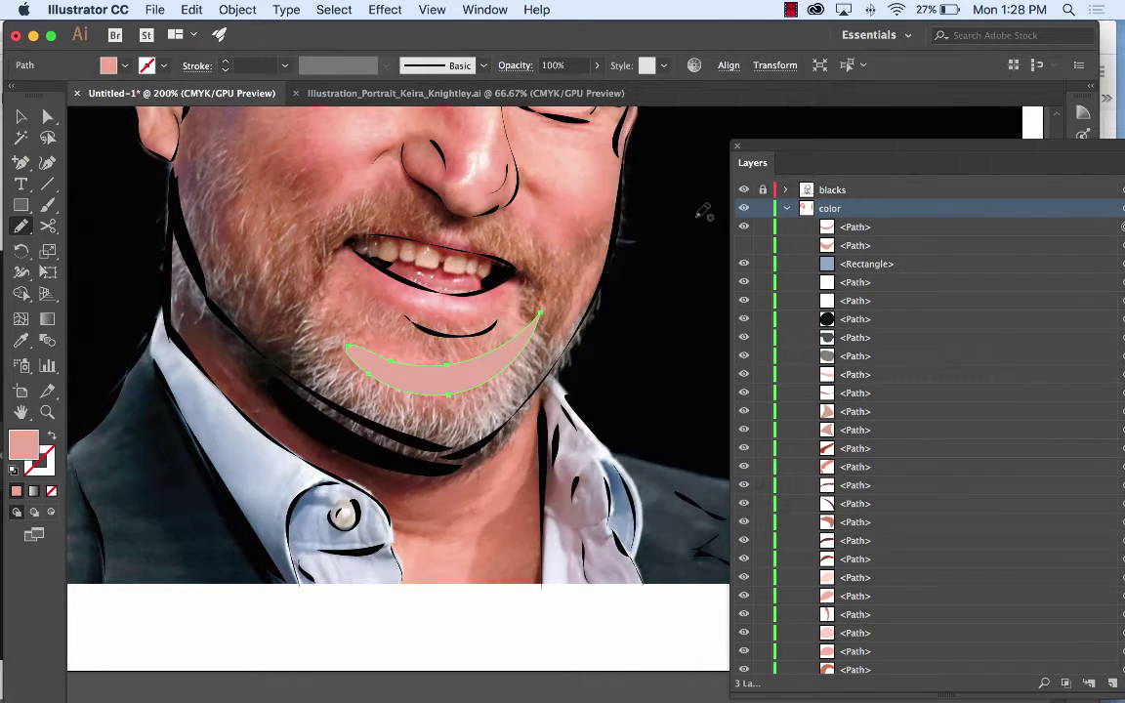
click(744, 247)
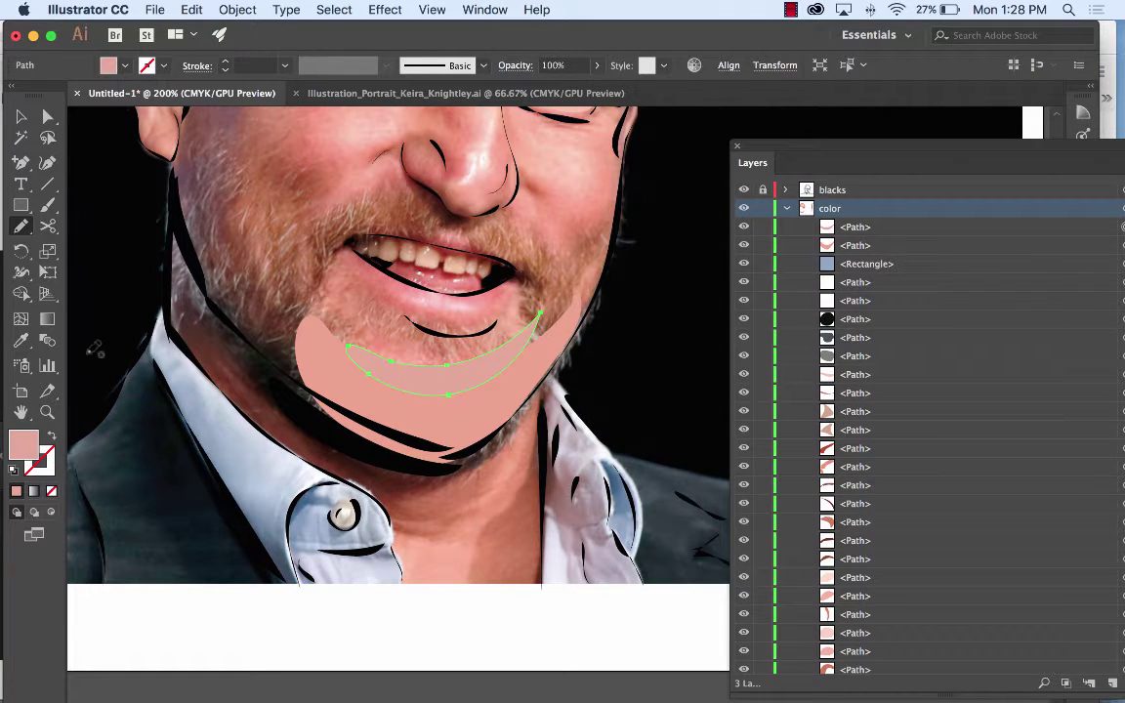
Deselect the artwork and sample a pale pinkish-gray hair color from the photo's beard, left of the chin shape.
click(47, 207)
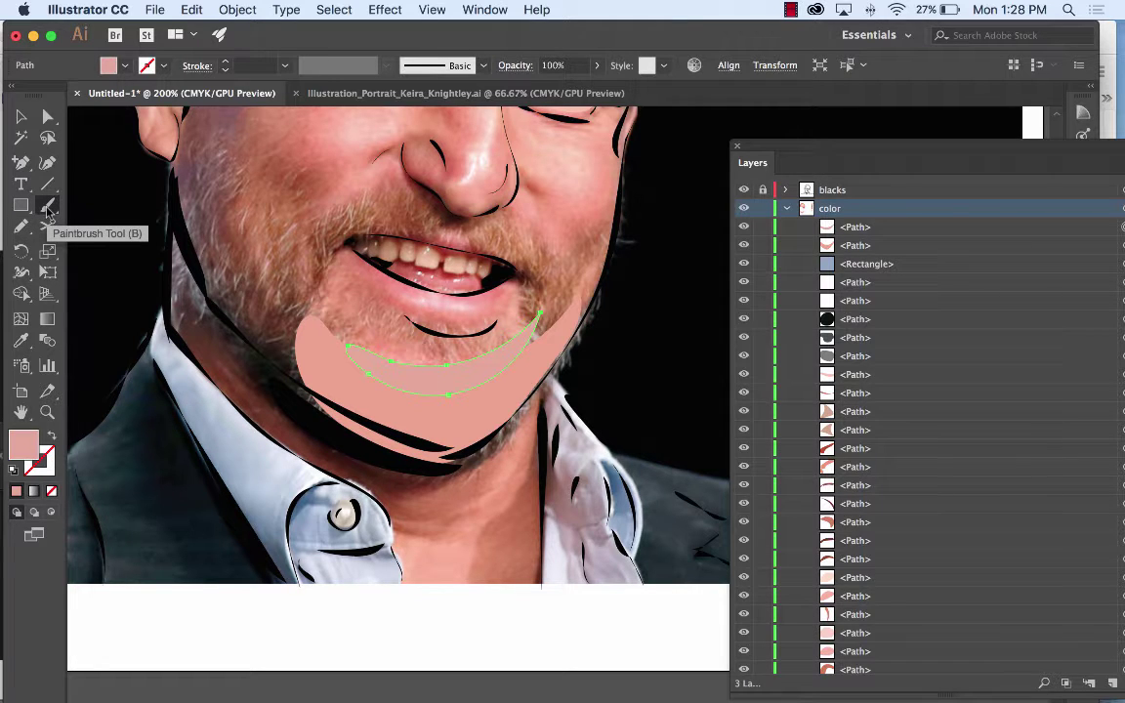
key(super+equal)
key(super+equal)
key(super+equal)
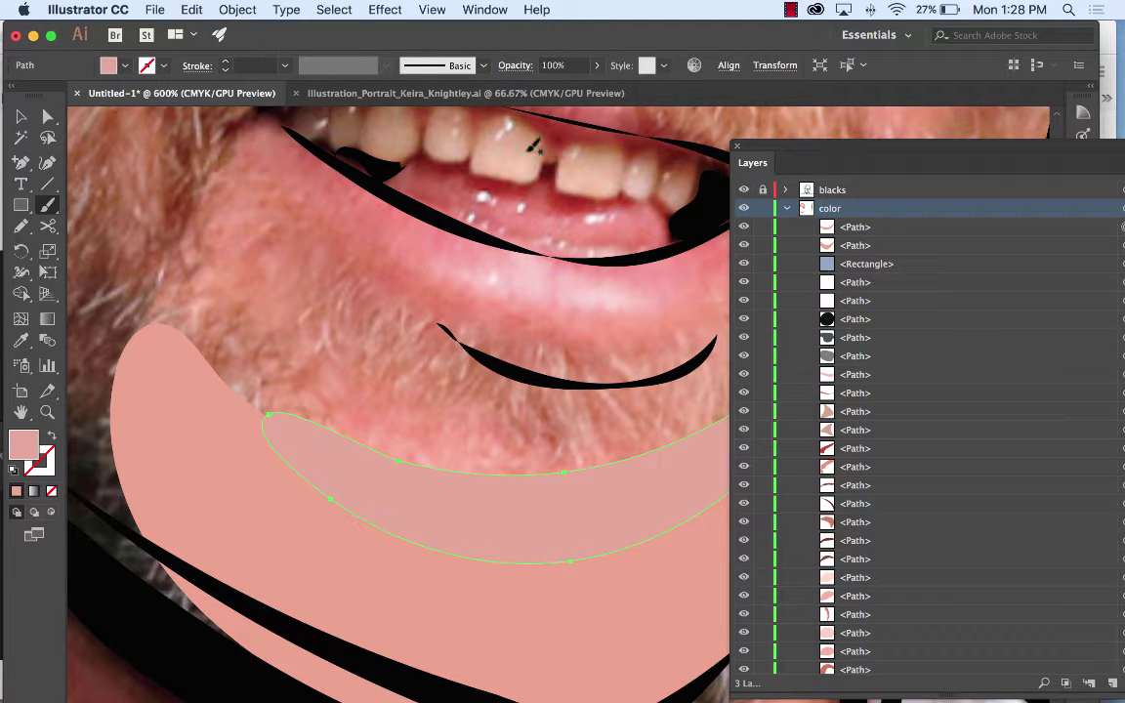
drag(339, 219, 471, 170)
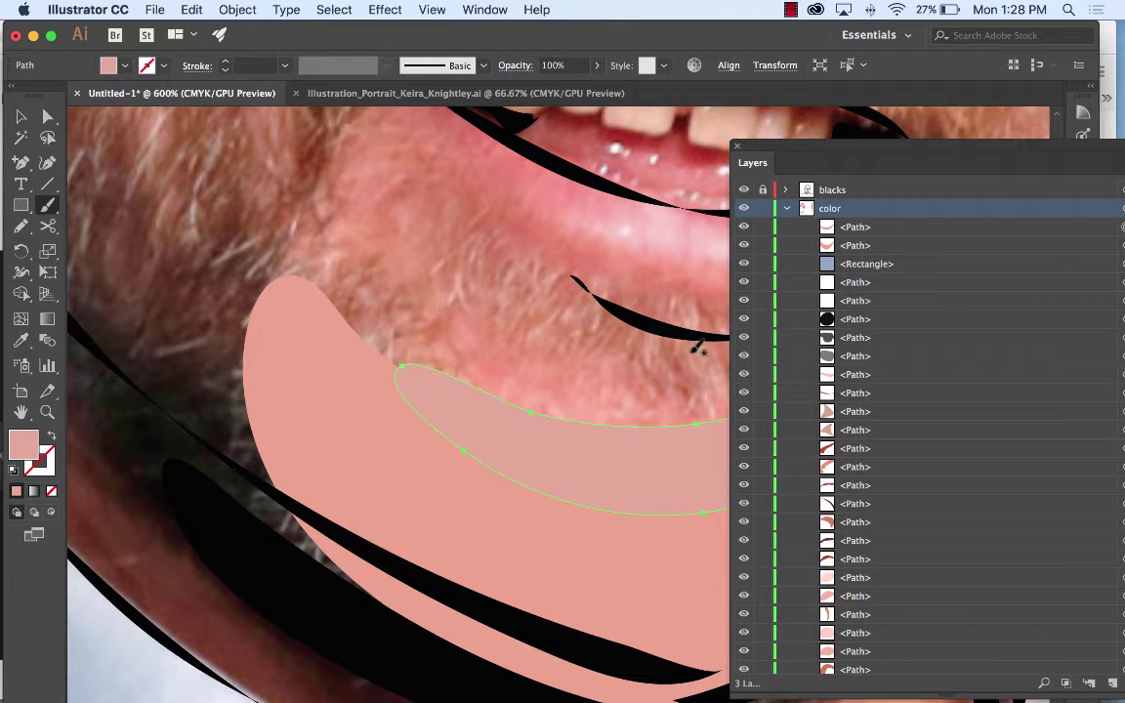
key(v)
click(153, 154)
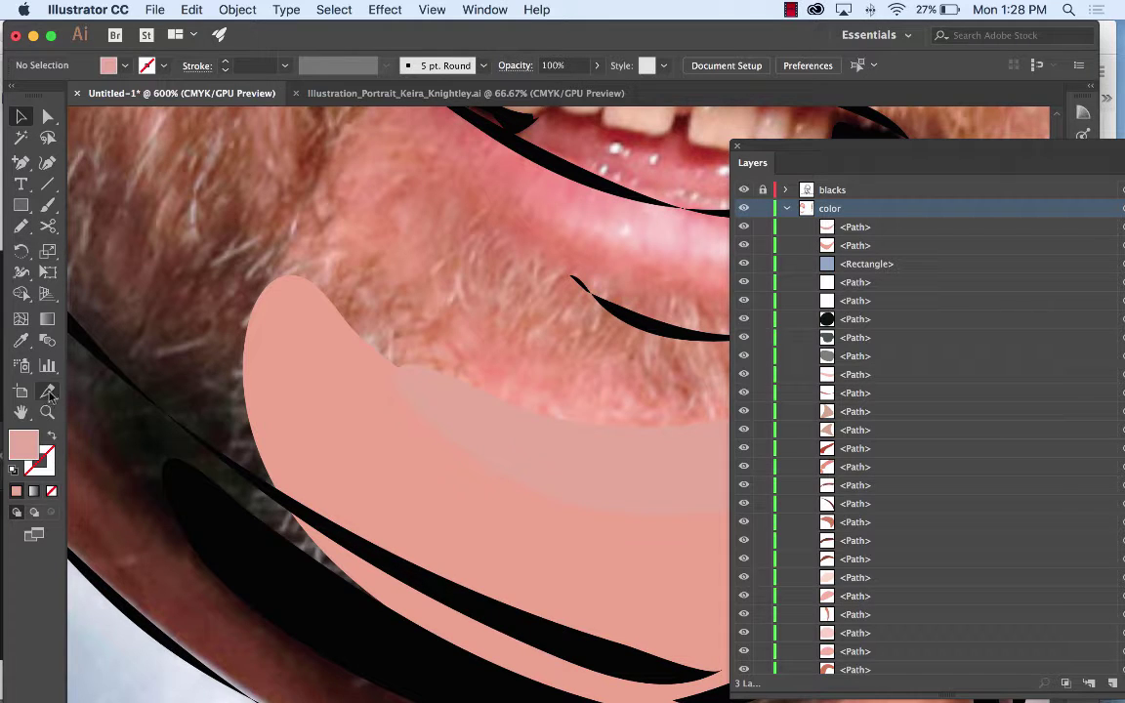
click(22, 341)
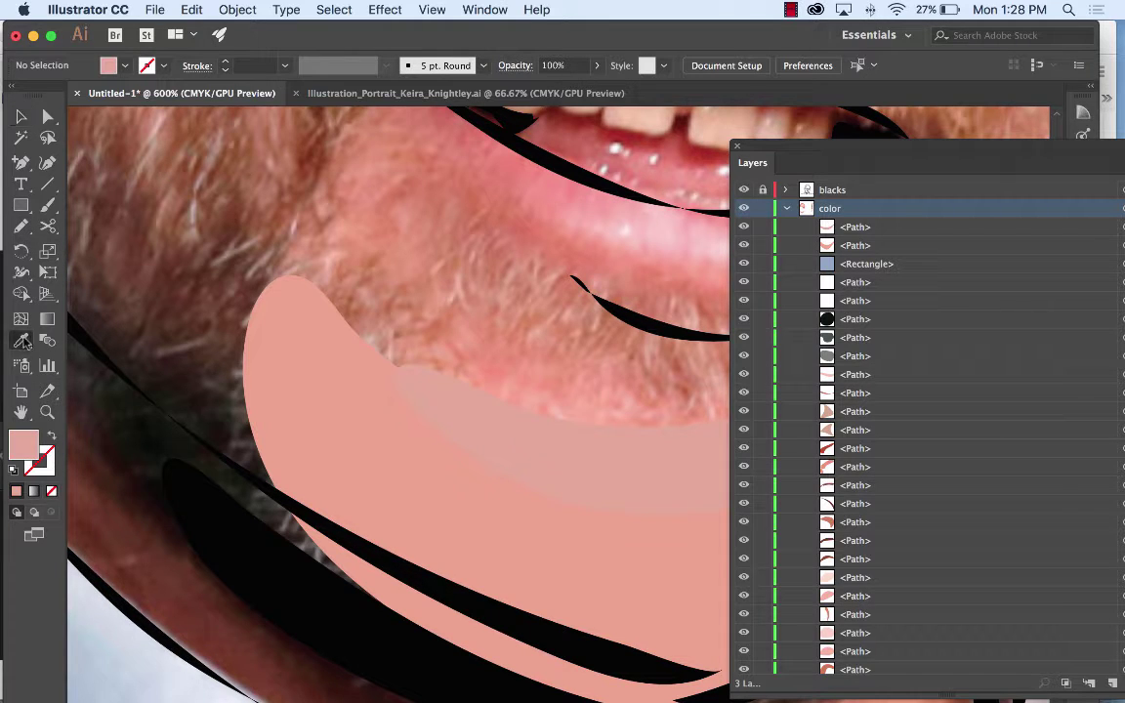
click(246, 245)
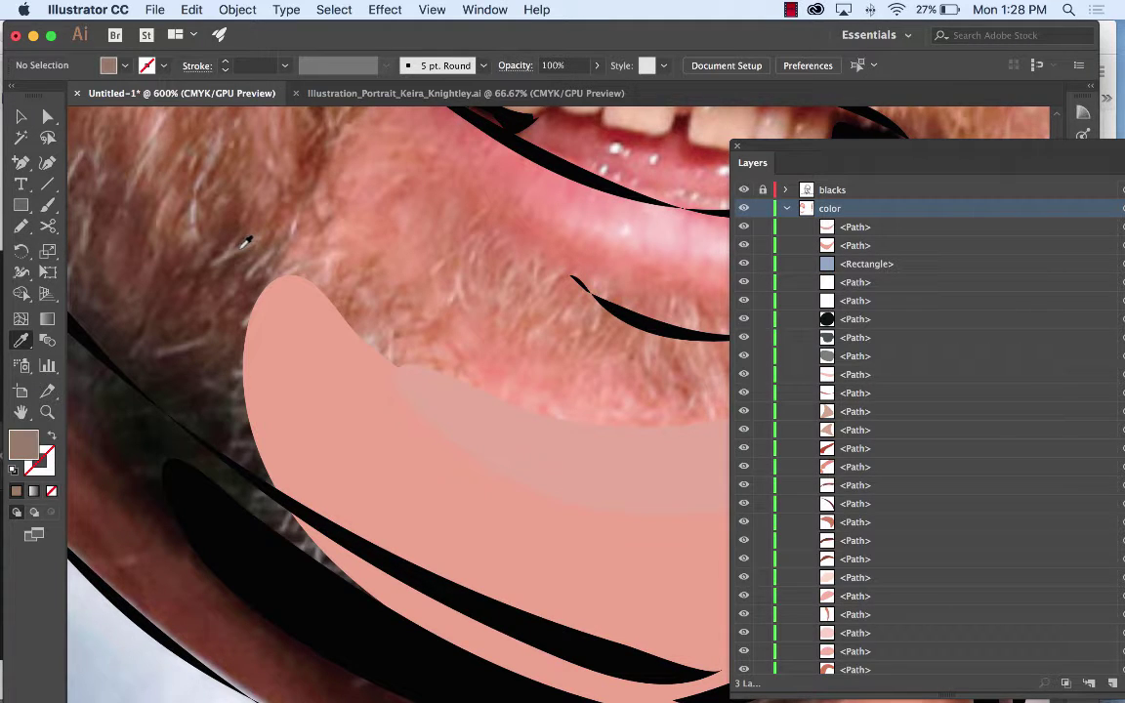
click(197, 203)
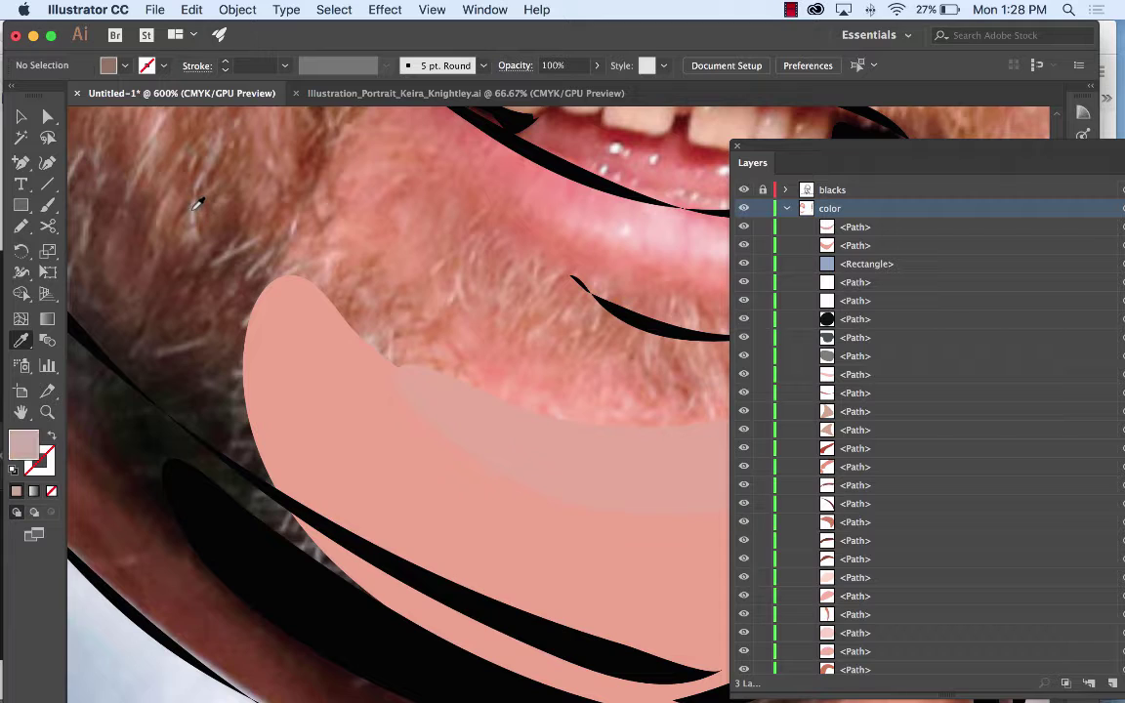
Set up the Paintbrush with a rough charcoal-style brush and a 0.5 pt stroke in the sampled color, and paint one short hair below the mouth.
click(48, 204)
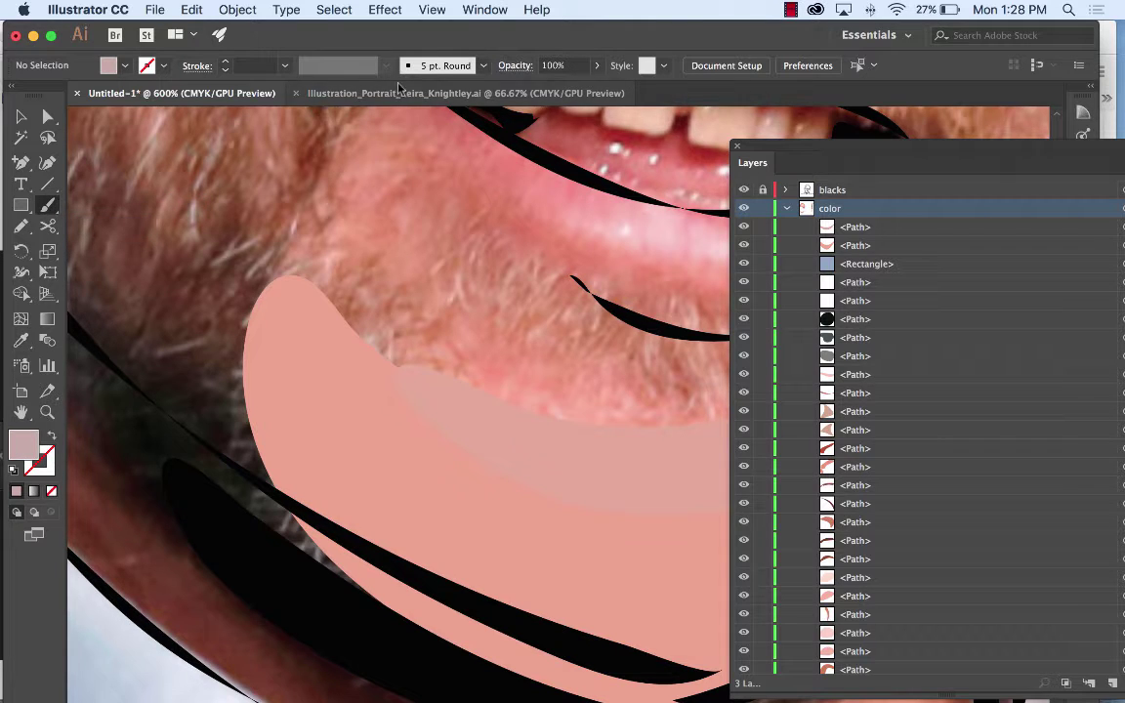
click(436, 66)
click(426, 189)
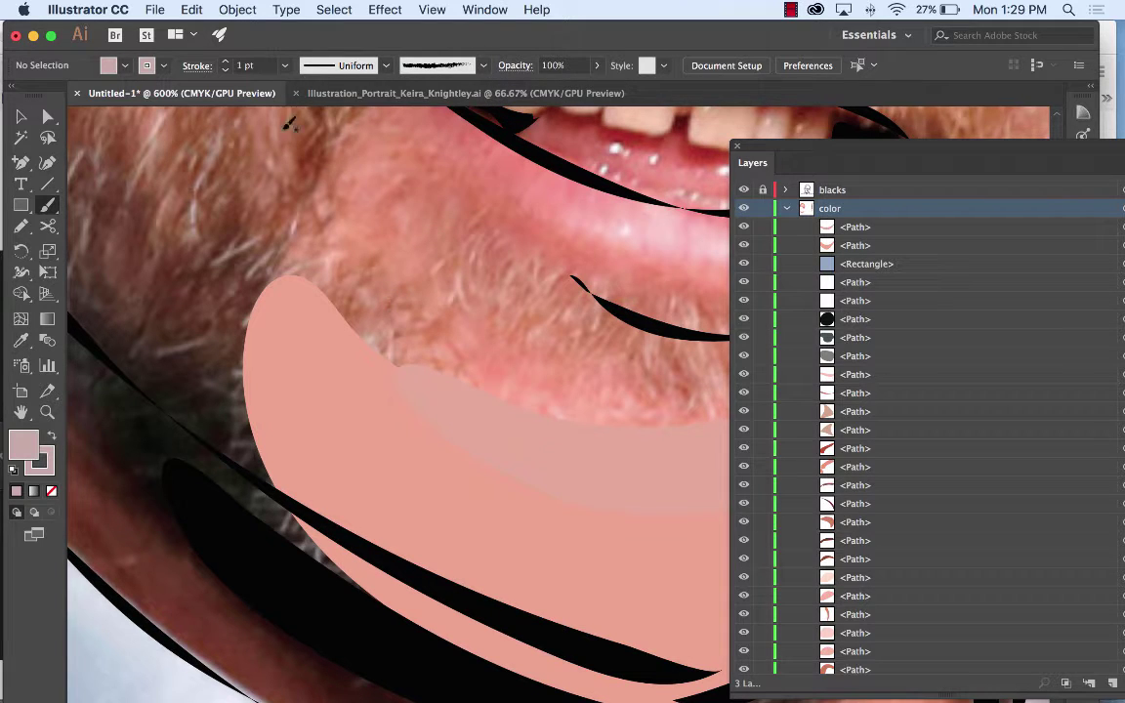
click(240, 66)
drag(460, 267, 467, 323)
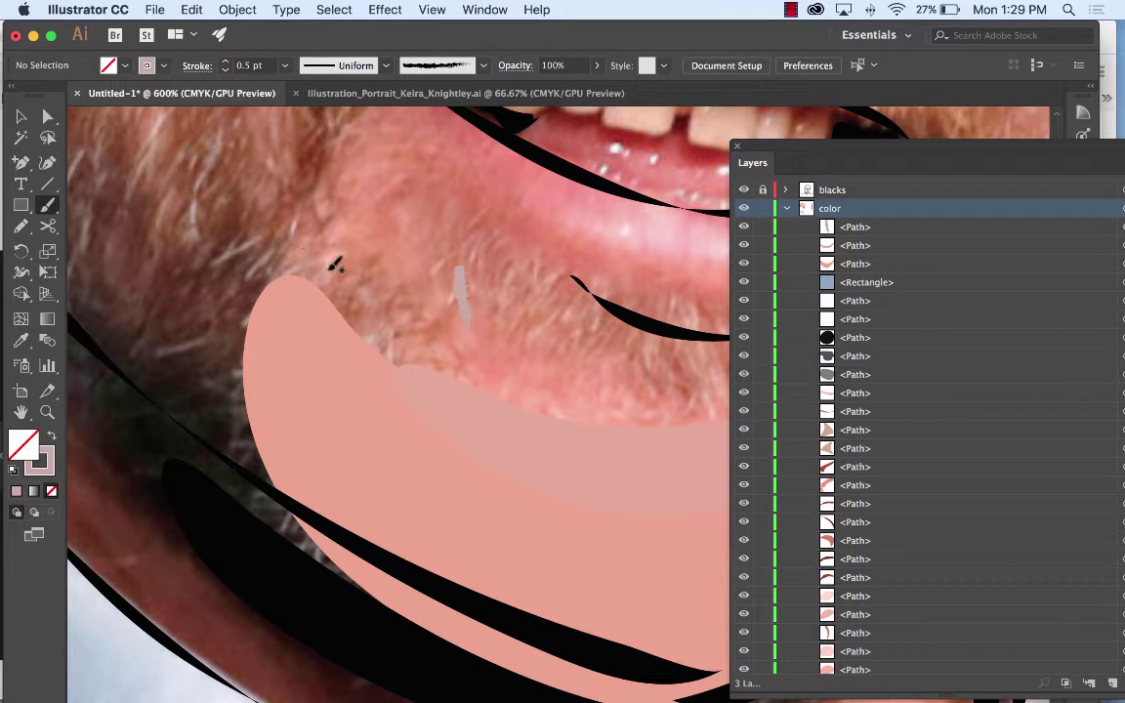
Paint many short, roughly vertical pinkish-gray beard hairs along the left half of the chin shape.
mouse_move(266, 310)
mouse_down()
mouse_move(311, 262)
mouse_move(290, 344)
mouse_move(296, 405)
mouse_up()
mouse_move(317, 328)
mouse_down()
mouse_move(310, 415)
mouse_move(327, 430)
mouse_up()
drag(326, 375, 336, 489)
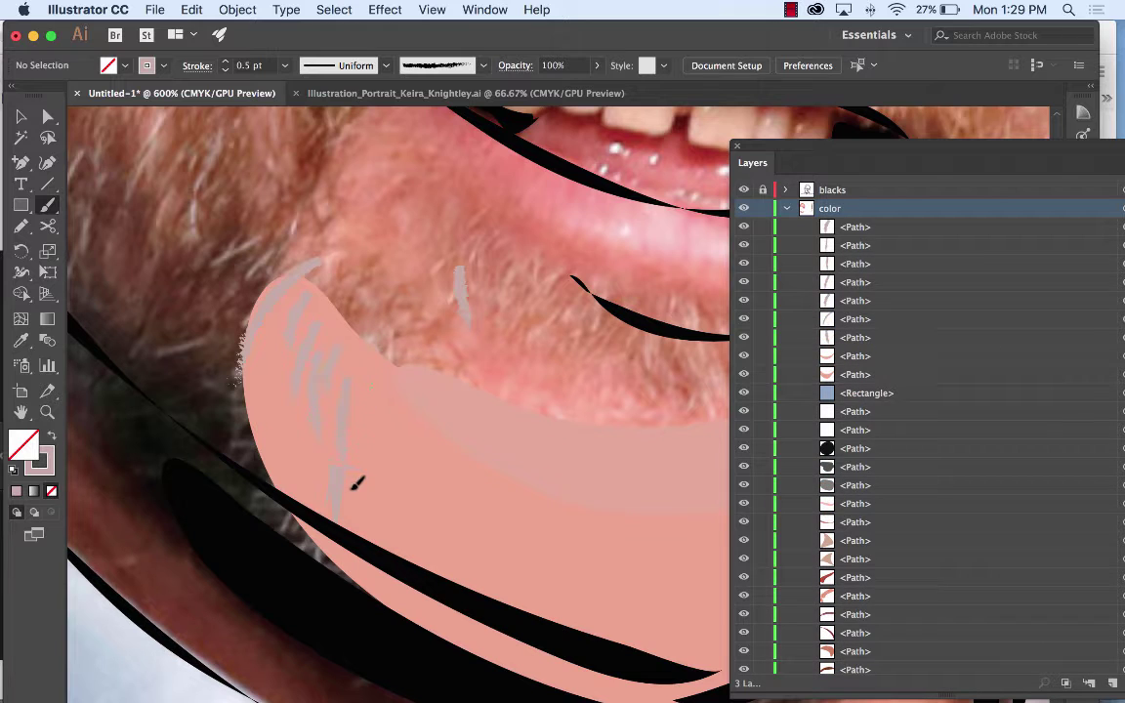
drag(362, 386, 359, 459)
drag(391, 513, 391, 513)
drag(420, 405, 419, 510)
drag(454, 405, 455, 500)
mouse_move(499, 449)
mouse_down()
mouse_move(533, 527)
mouse_move(552, 464)
mouse_up()
mouse_move(469, 410)
mouse_down()
mouse_move(467, 490)
mouse_move(493, 498)
mouse_up()
mouse_move(513, 429)
mouse_down()
mouse_move(535, 447)
mouse_move(527, 508)
mouse_up()
mouse_move(566, 444)
mouse_down()
mouse_move(588, 465)
mouse_move(564, 503)
mouse_up()
drag(518, 449, 508, 518)
drag(430, 410, 426, 488)
mouse_move(376, 390)
mouse_down()
mouse_move(384, 427)
mouse_move(406, 447)
mouse_move(389, 489)
mouse_move(395, 433)
mouse_move(431, 401)
mouse_move(400, 454)
mouse_up()
drag(388, 429, 383, 488)
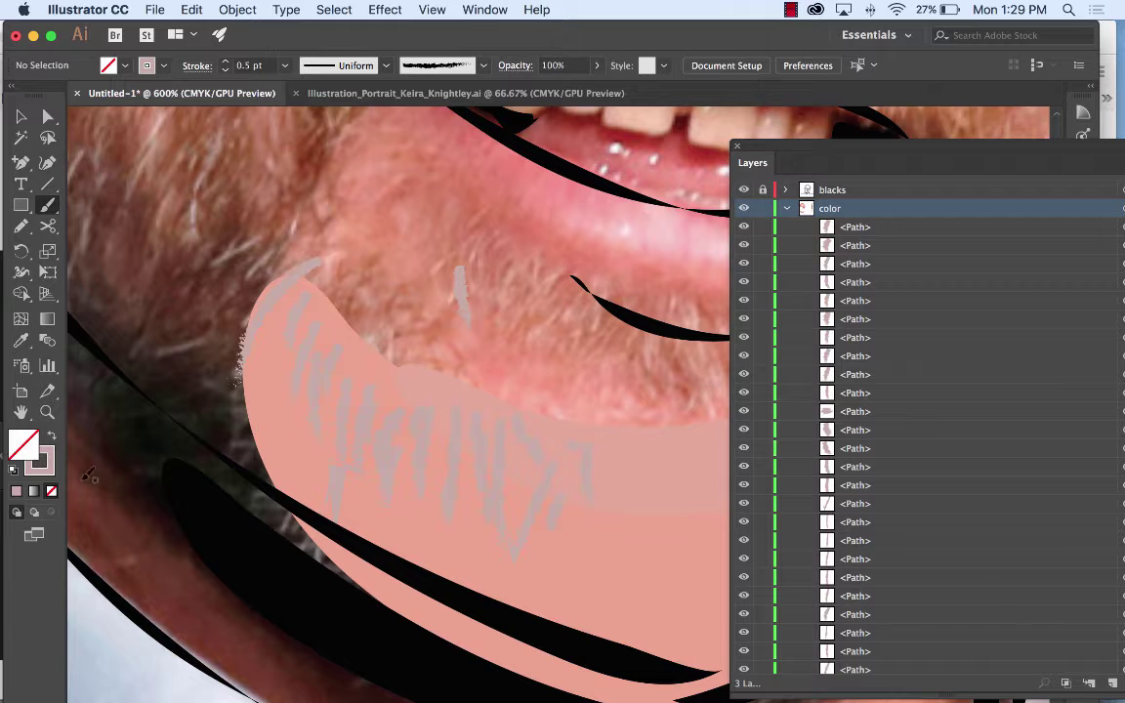
Set the stroke color to light gray #c4bfbf and paint lighter hairs over the left half of the chin.
double_click(39, 460)
click(290, 260)
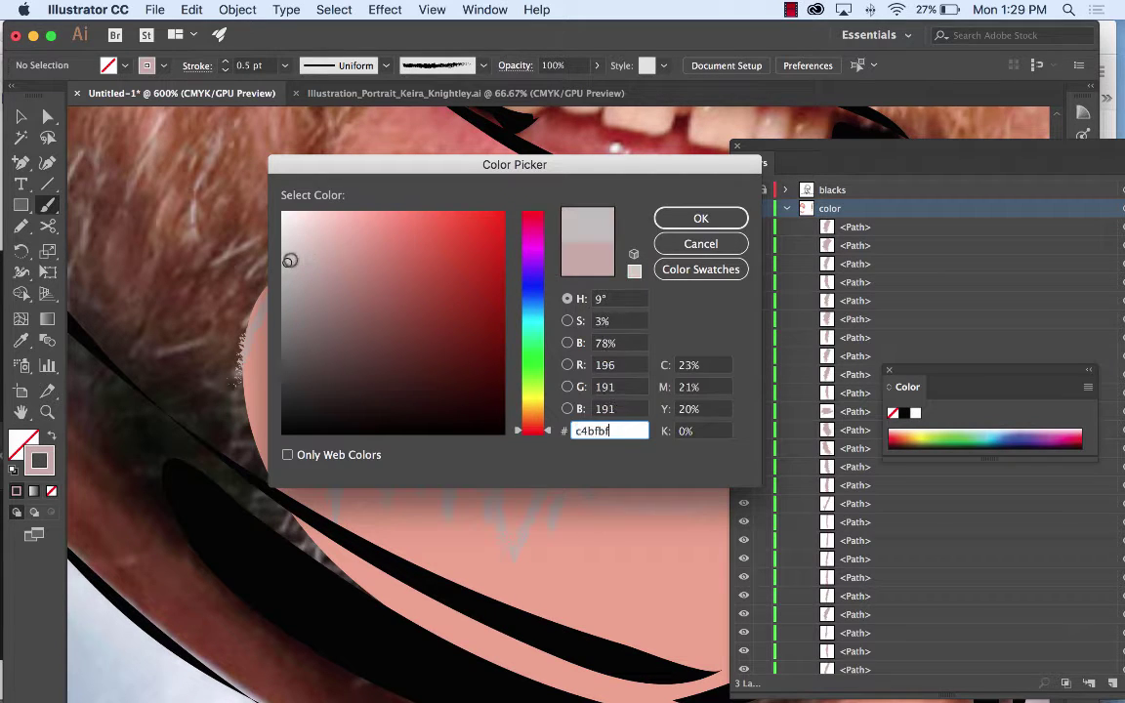
key(Return)
mouse_move(281, 295)
mouse_down()
mouse_move(311, 388)
mouse_move(442, 542)
mouse_move(580, 479)
mouse_up()
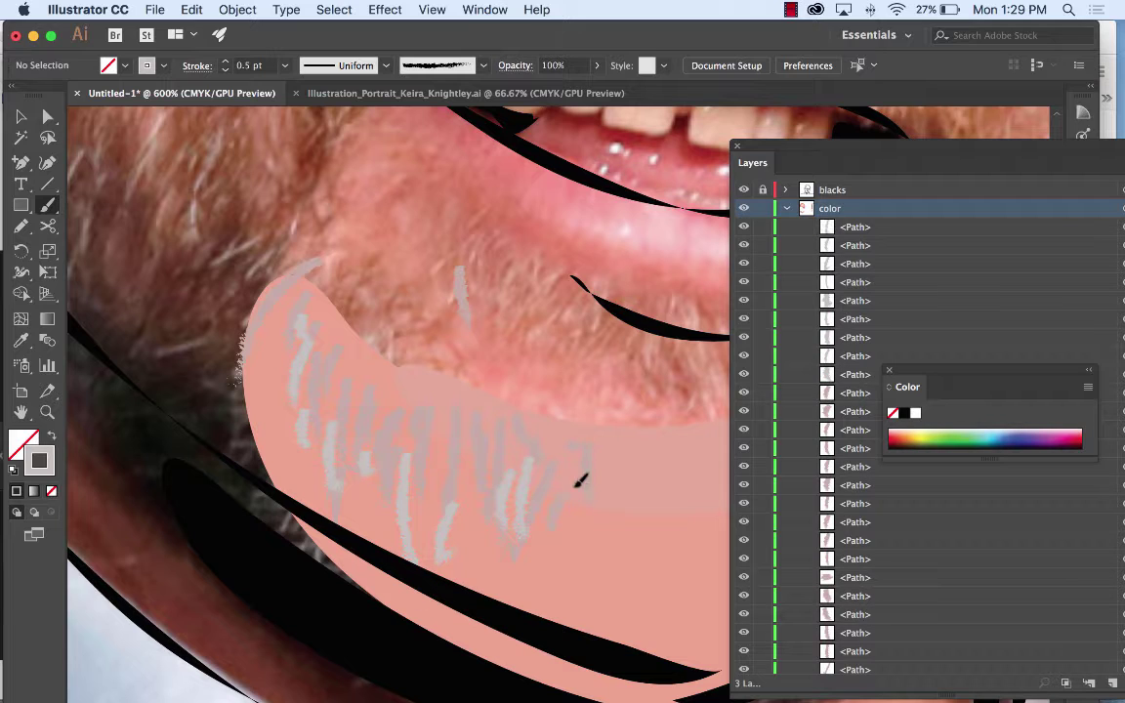
drag(344, 354, 332, 381)
drag(310, 322, 278, 376)
drag(252, 314, 223, 390)
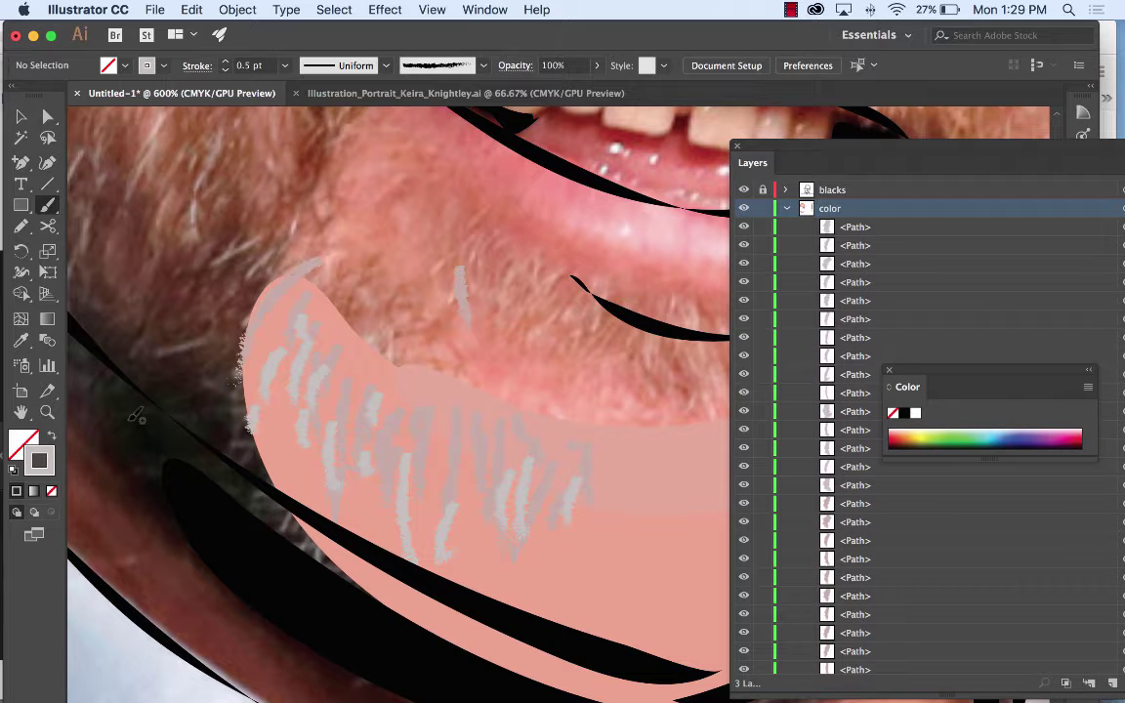
Set the stroke color to near-black and paint a row of short dark hairs among the gray ones on the chin.
double_click(39, 463)
click(334, 422)
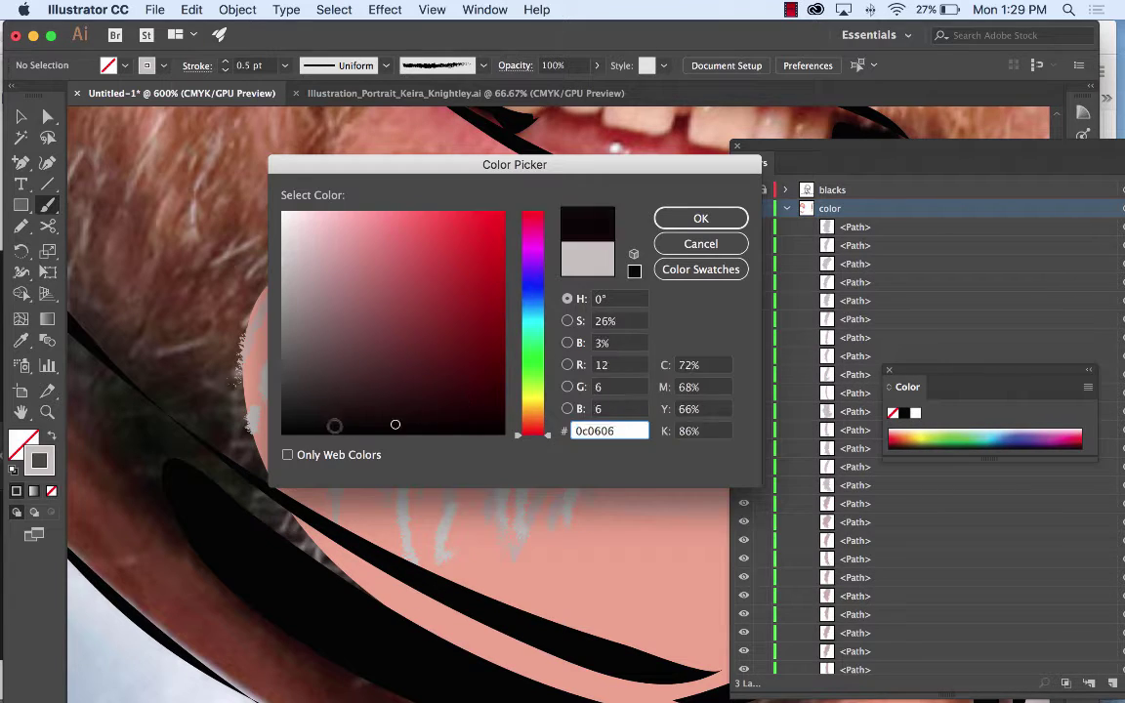
click(302, 427)
click(688, 219)
drag(518, 433, 510, 537)
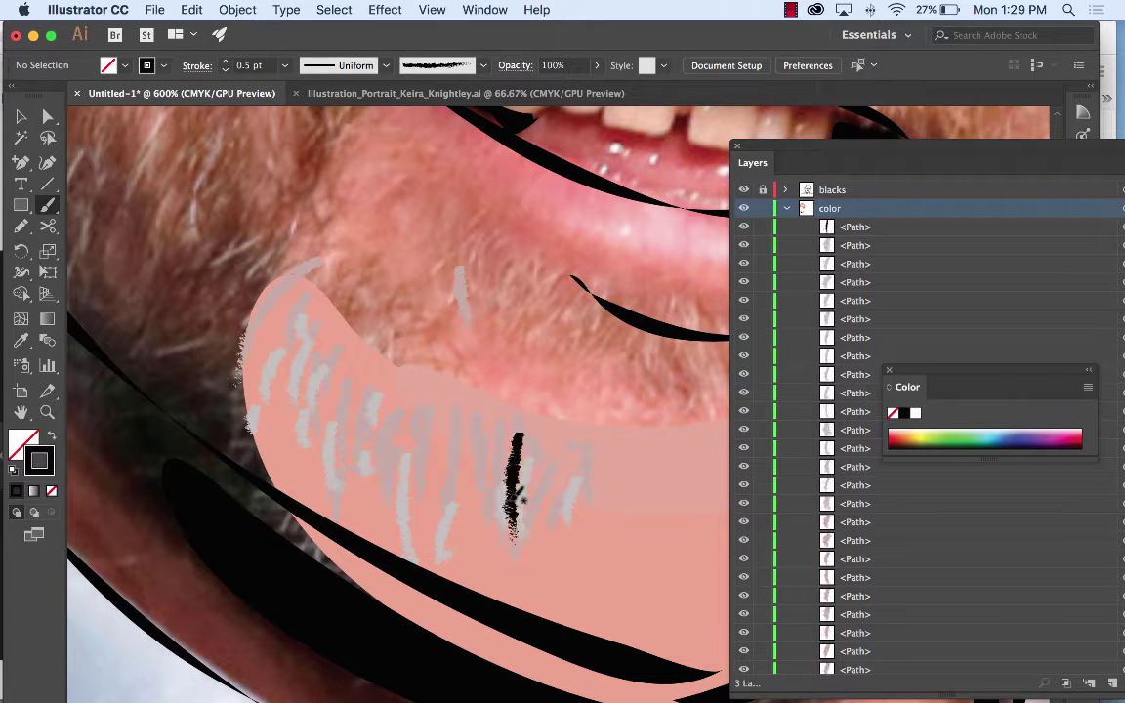
drag(466, 452, 468, 588)
drag(418, 445, 414, 471)
drag(388, 403, 365, 467)
drag(346, 384, 330, 422)
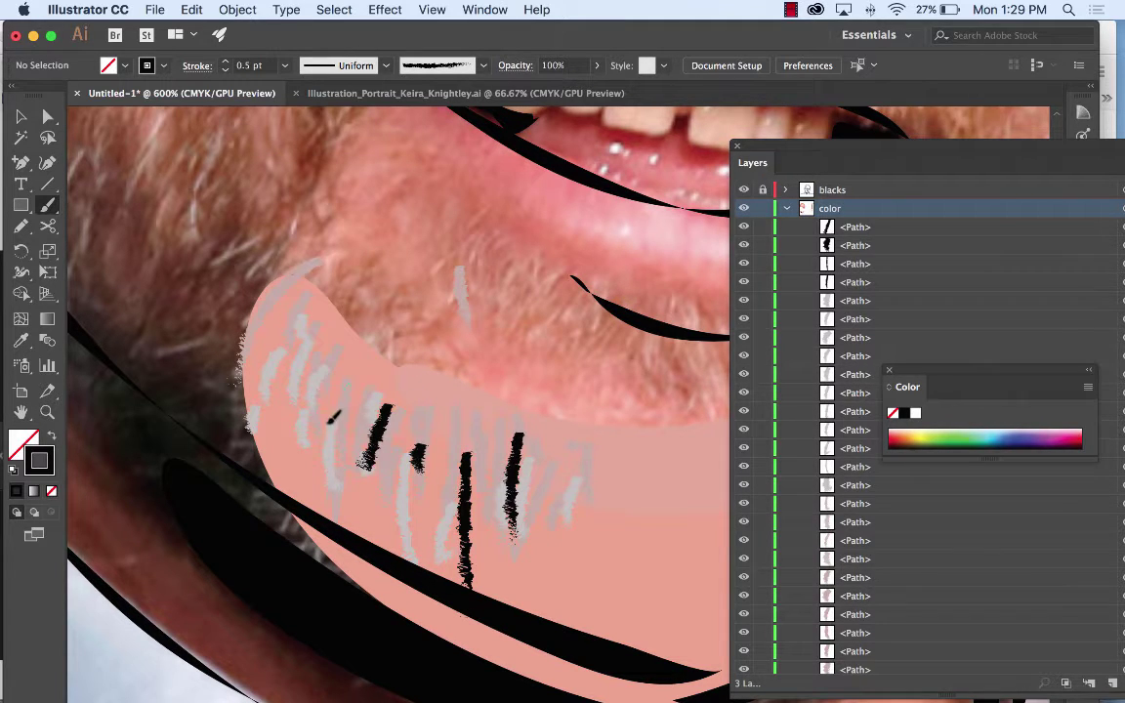
drag(334, 344, 315, 383)
drag(308, 324, 276, 367)
Select the black hairs and several gray hairs on the chin together and reduce their stroke weight to 0.2 pt.
key(super+minus)
key(super+minus)
key(super+minus)
key(super+minus)
key(super+minus)
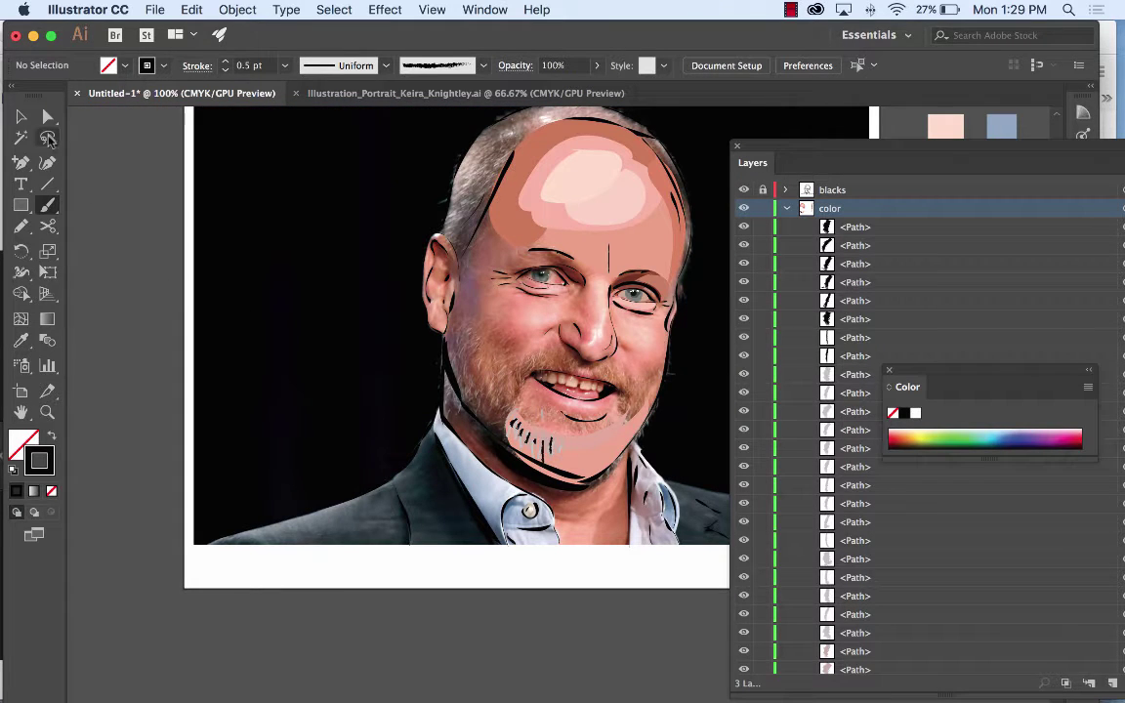
click(21, 116)
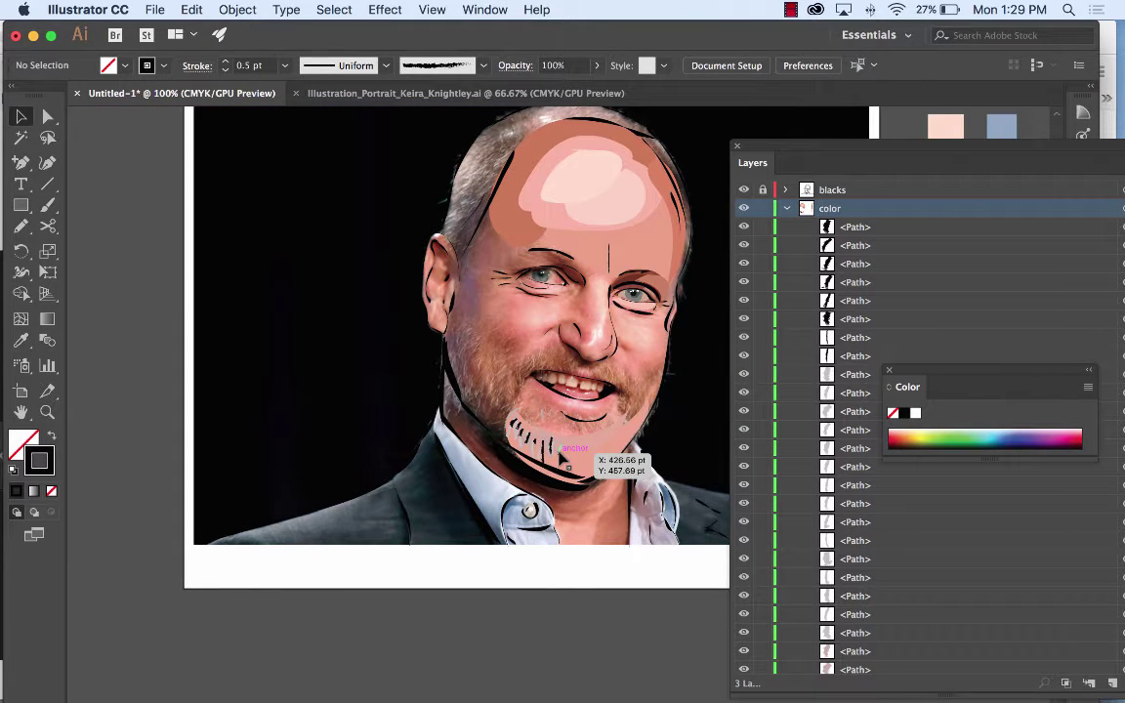
key(super+equal)
key(super+equal)
key(super+equal)
key(super+equal)
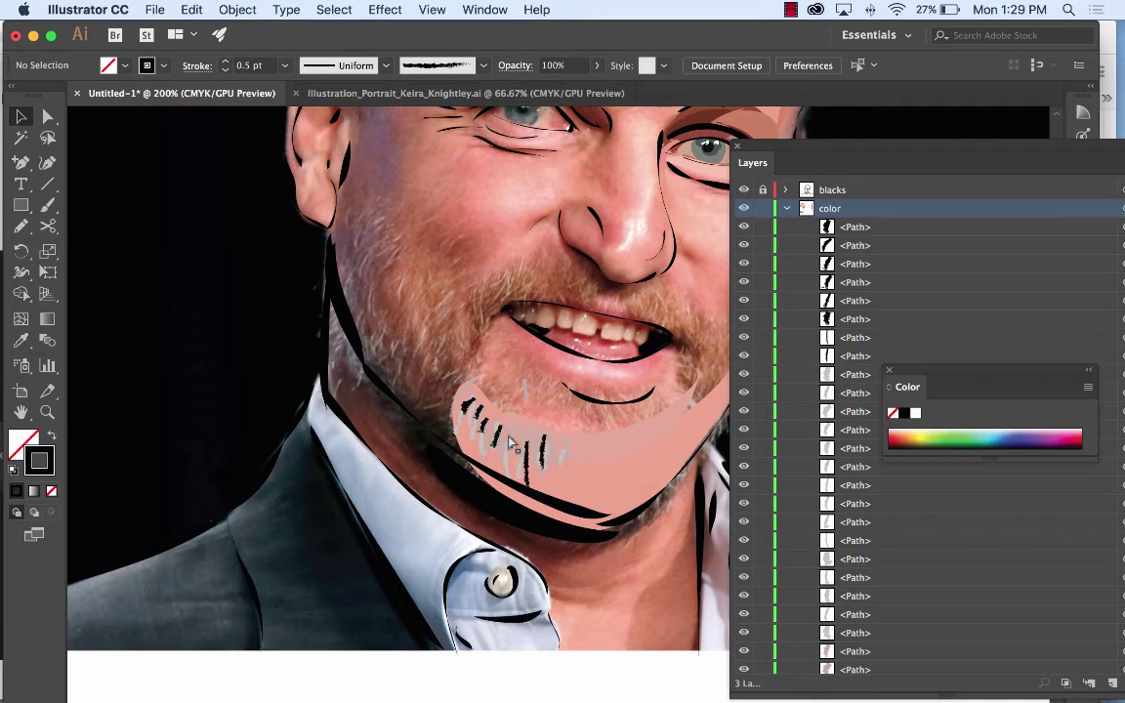
click(561, 469)
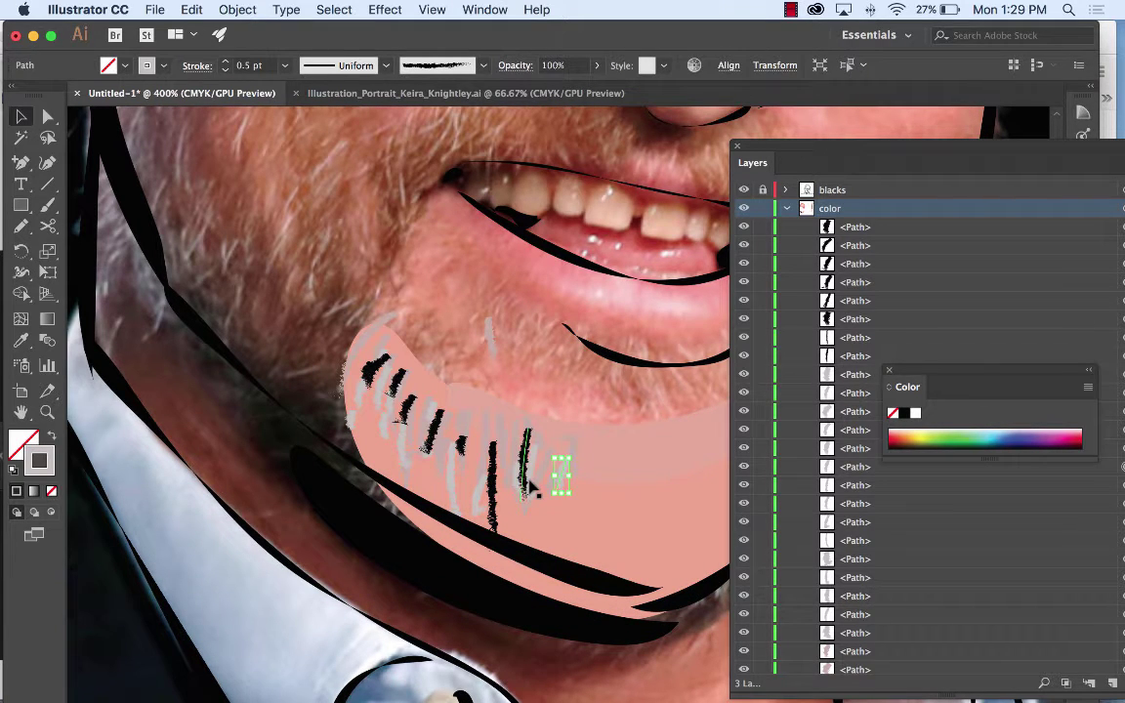
shift+click(523, 440)
shift+click(493, 449)
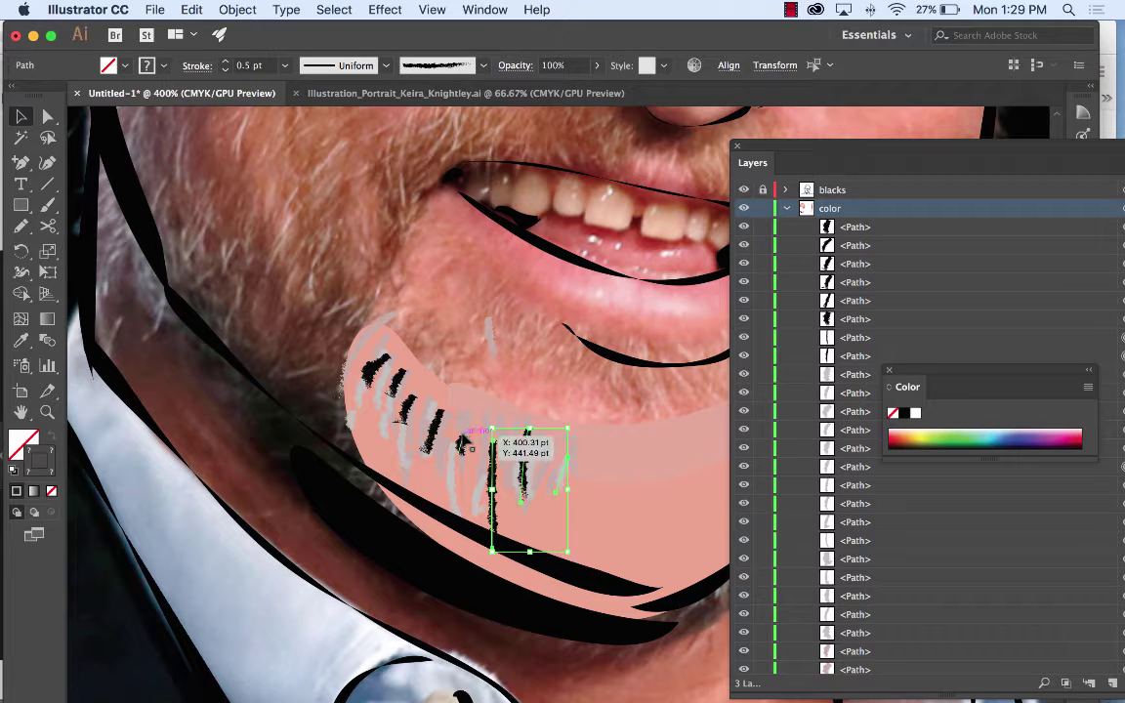
shift+click(451, 468)
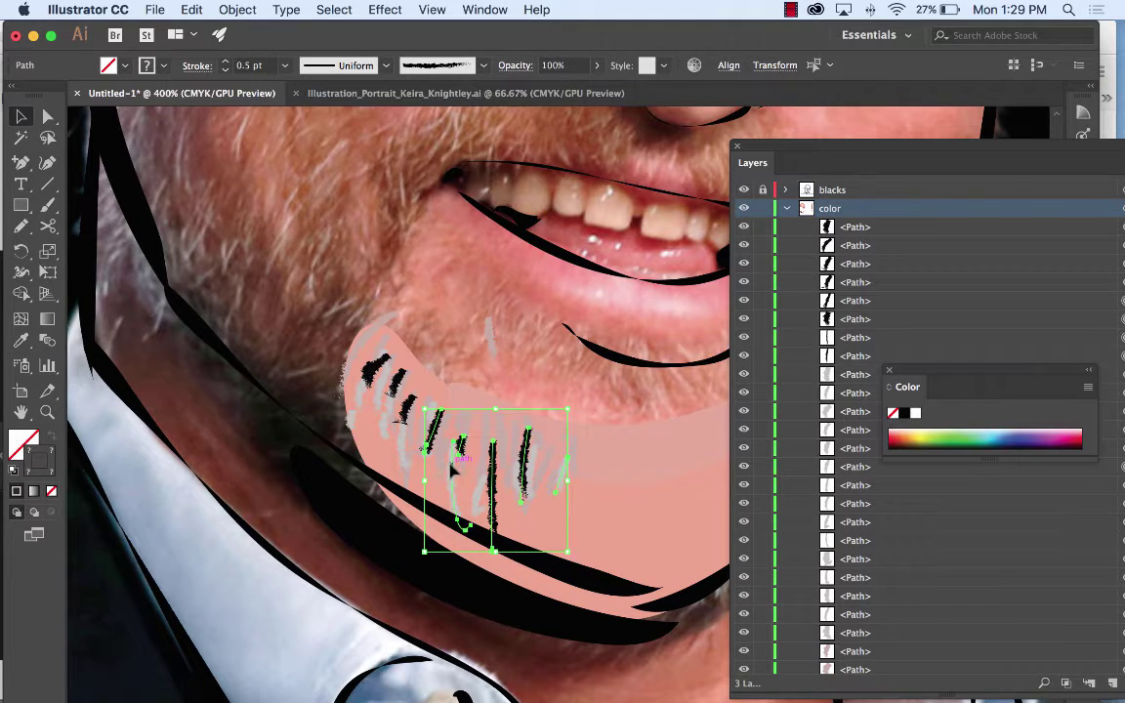
shift+click(404, 415)
shift+click(374, 374)
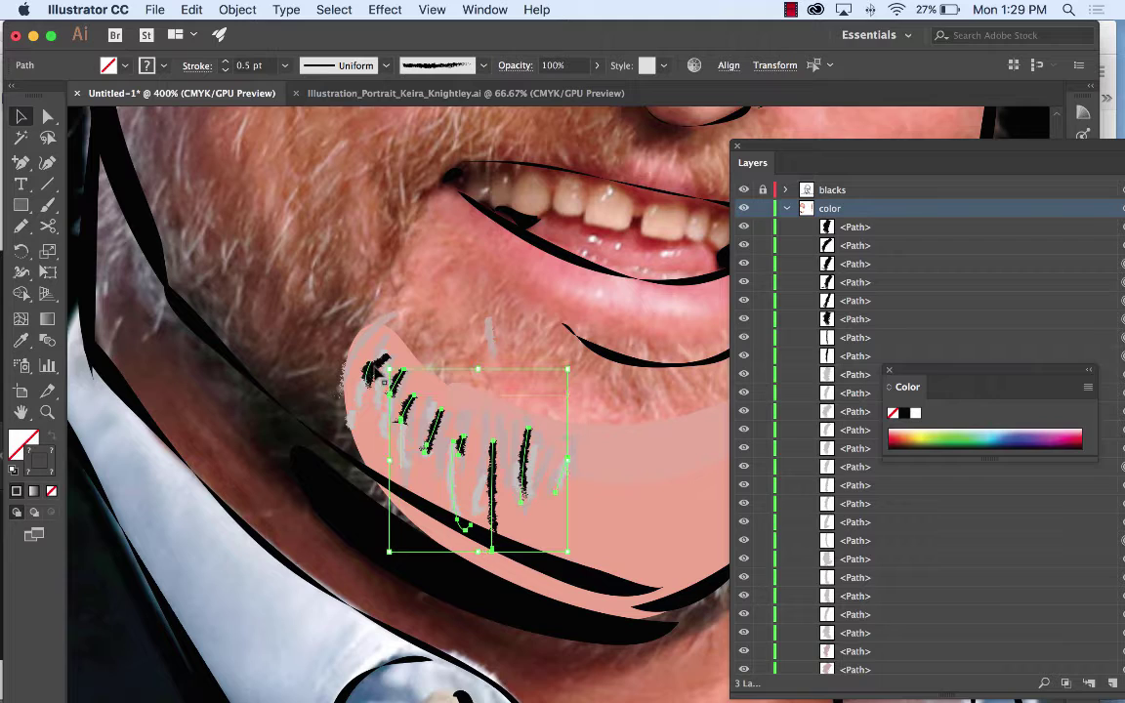
shift+click(381, 377)
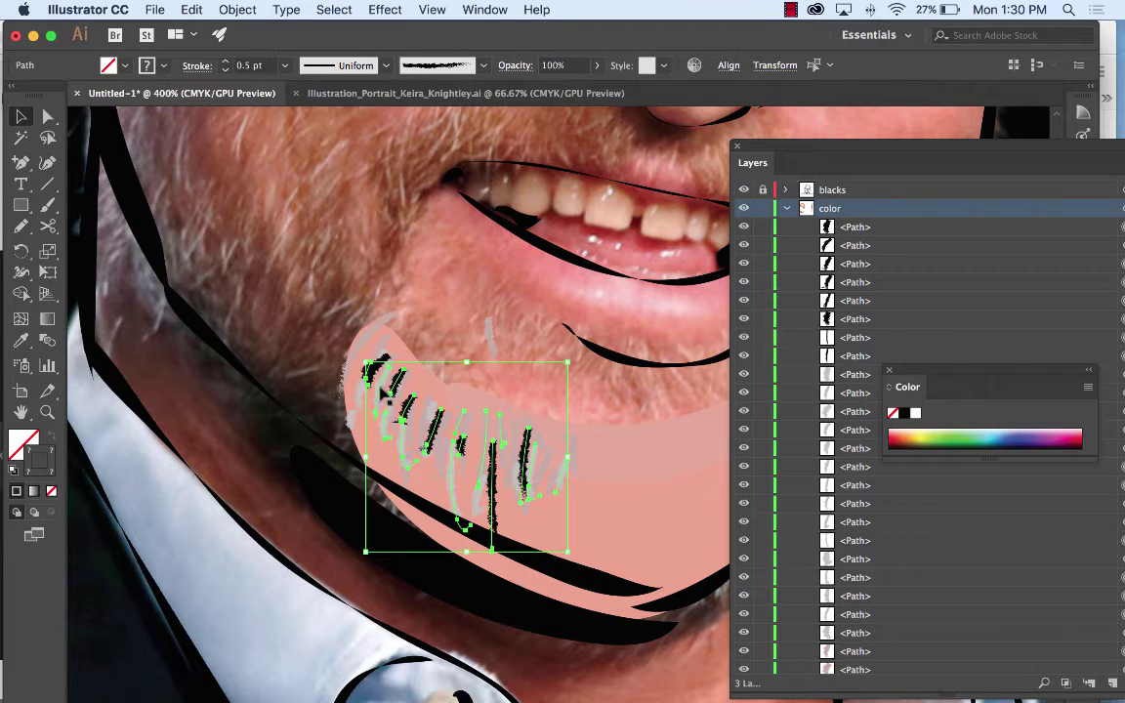
shift+click(363, 354)
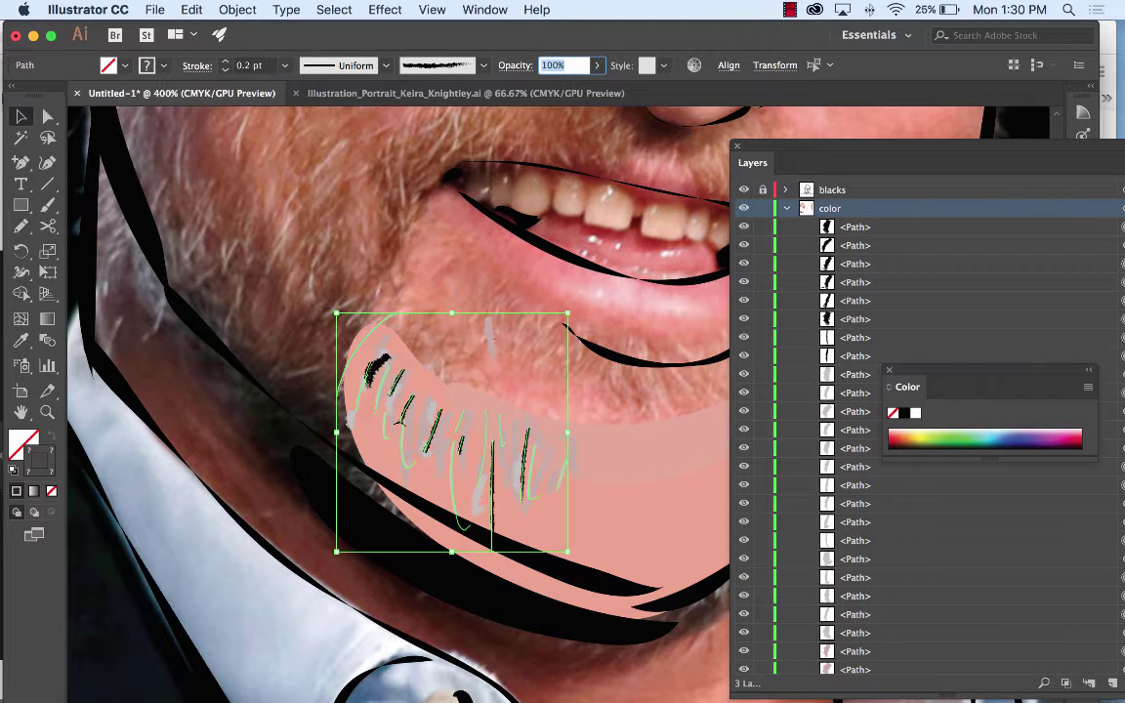
Delete the rightmost light gray hair and the longest black hair from the chin.
click(536, 483)
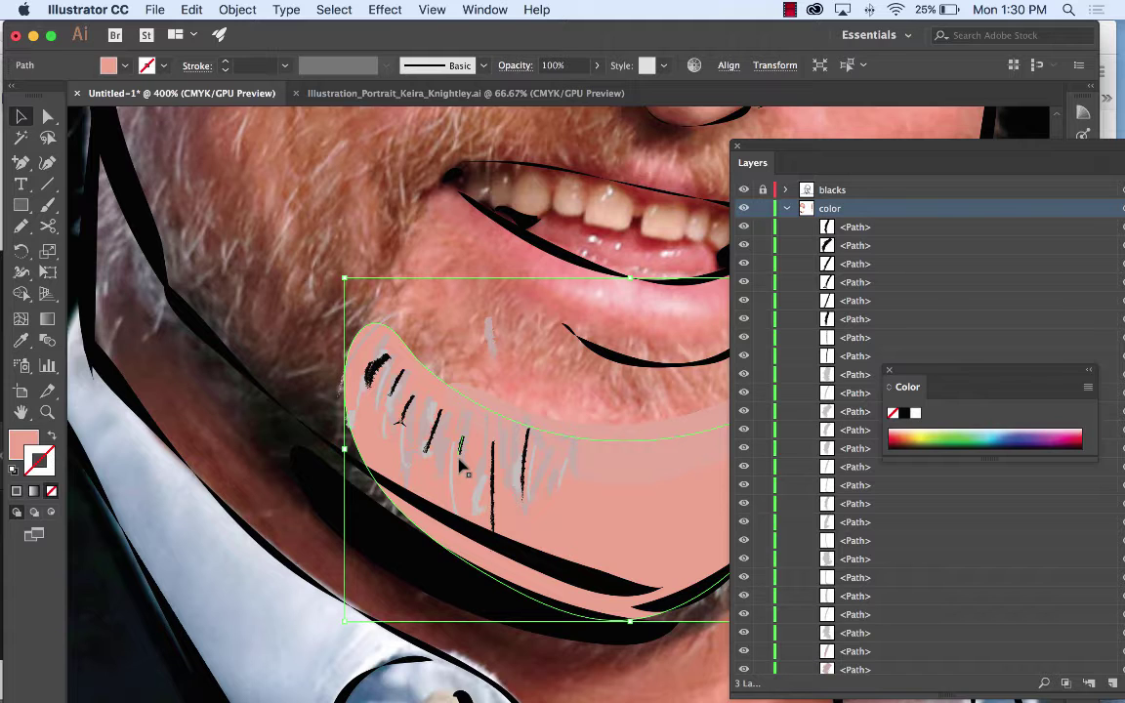
scroll(462, 467, down, 5)
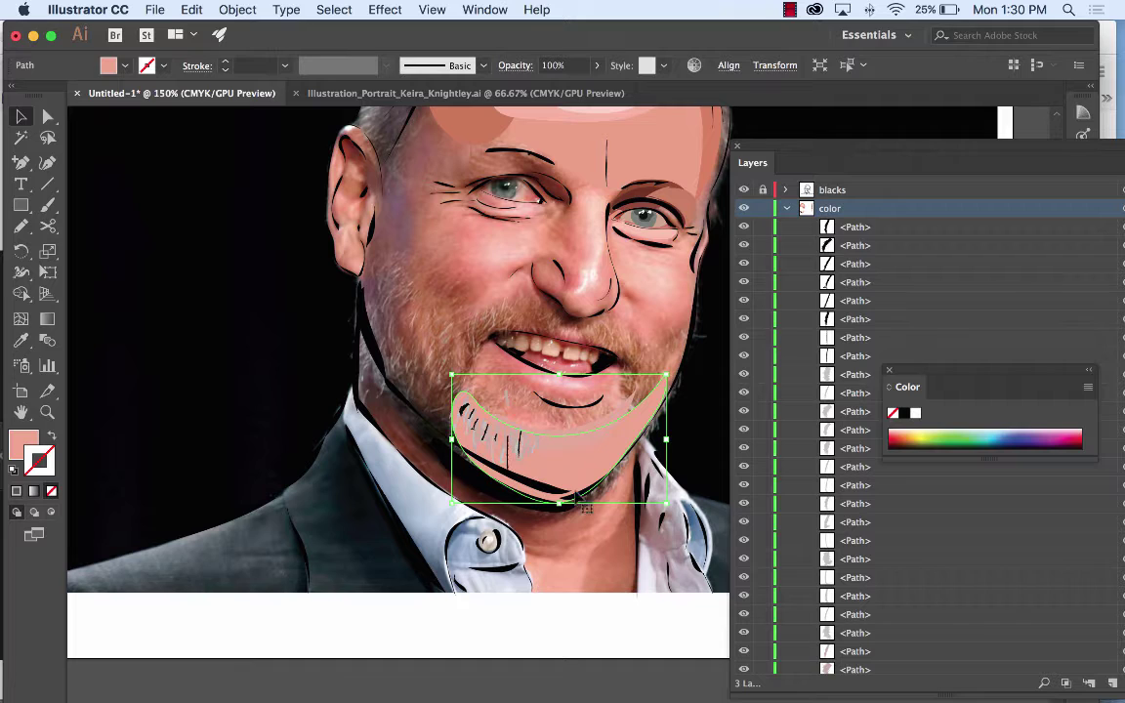
click(535, 451)
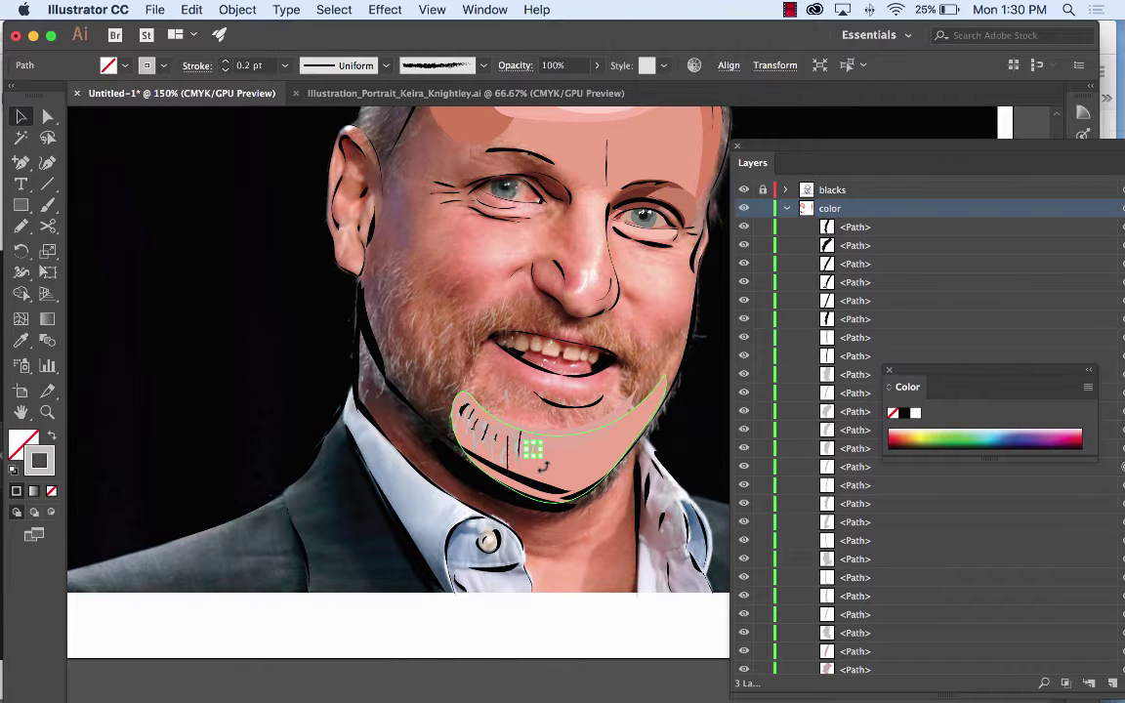
drag(502, 433, 513, 479)
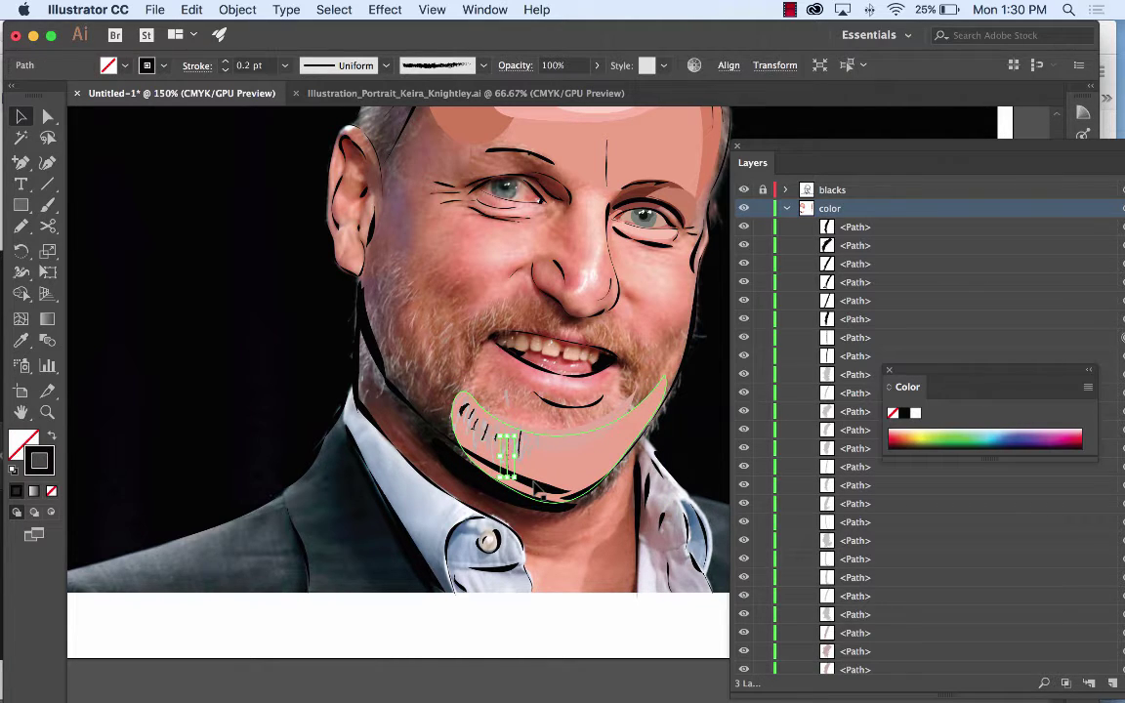
click(536, 487)
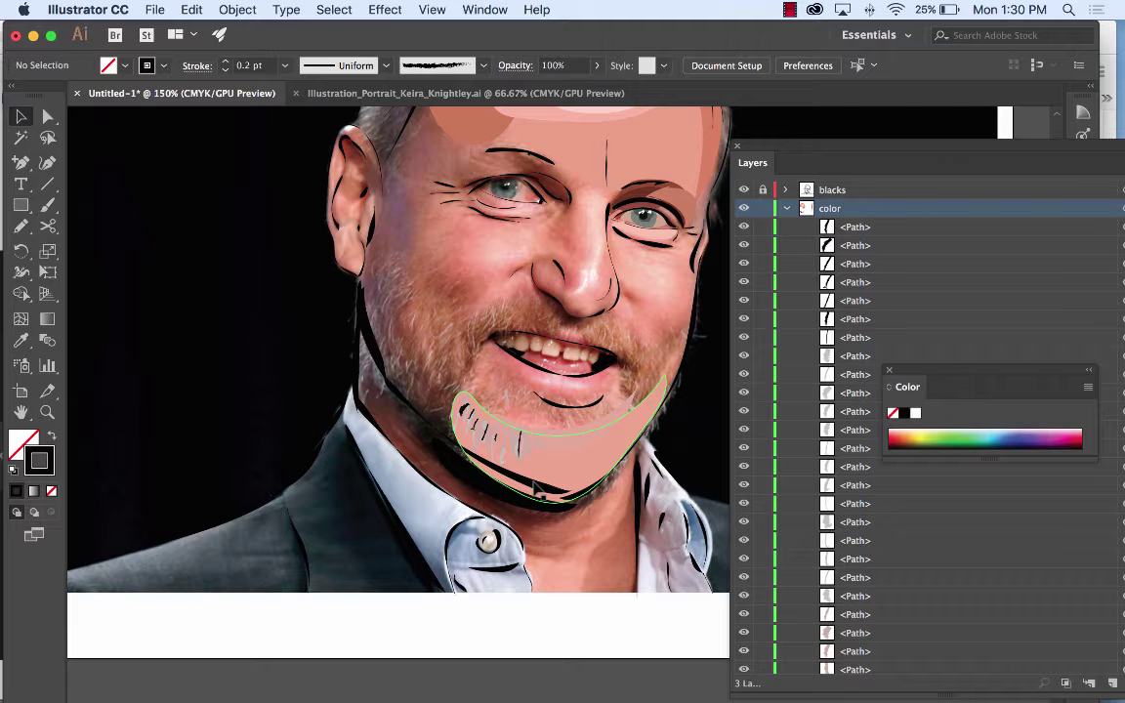
Collapse the color layer and hide the photo layer, leaving only the linework and flat color shapes showing.
scroll(535, 489, down, 2)
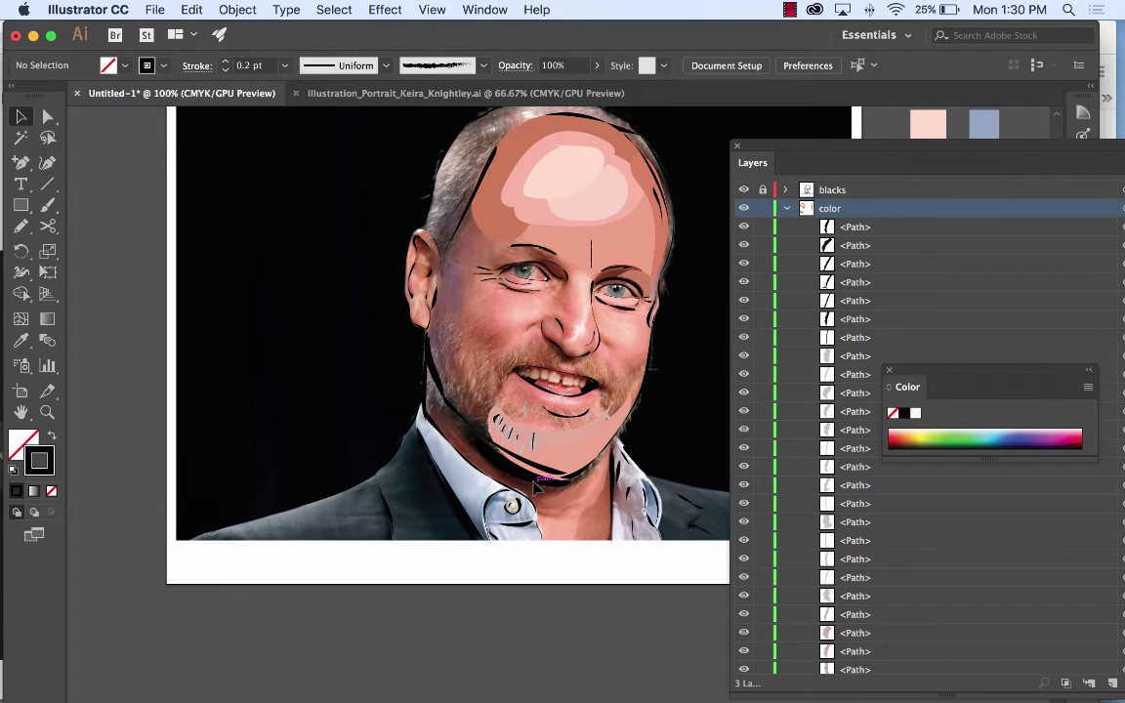
scroll(420, 291, up, 5)
scroll(420, 291, right, 5)
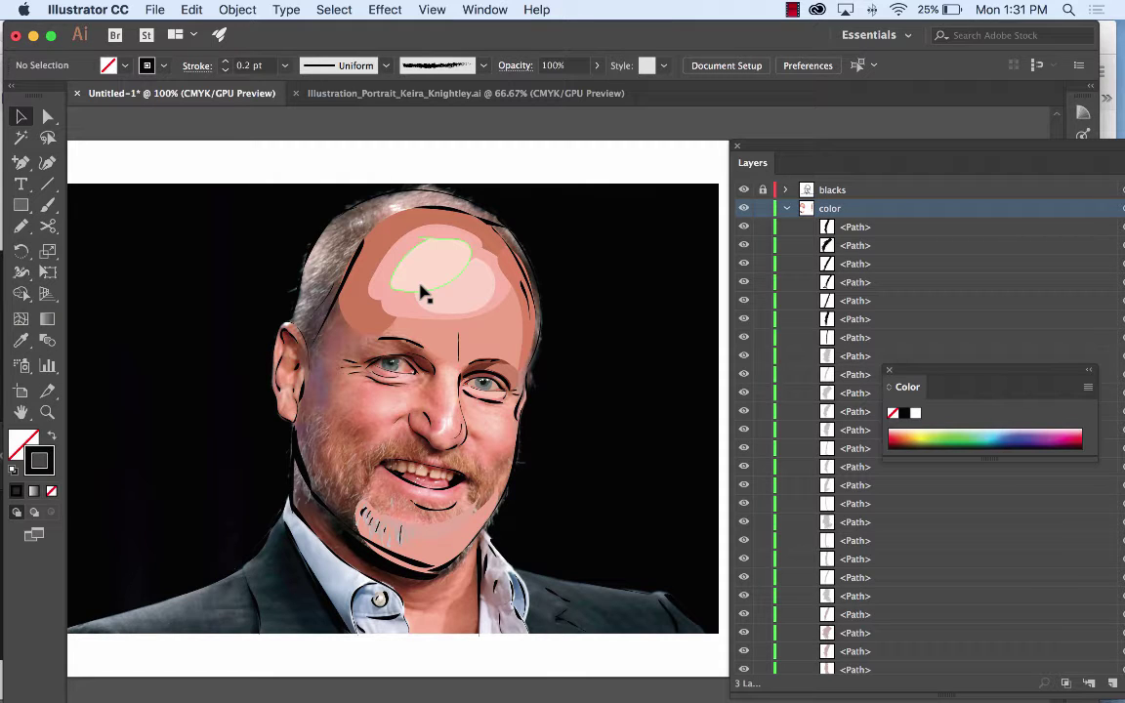
click(786, 208)
click(743, 226)
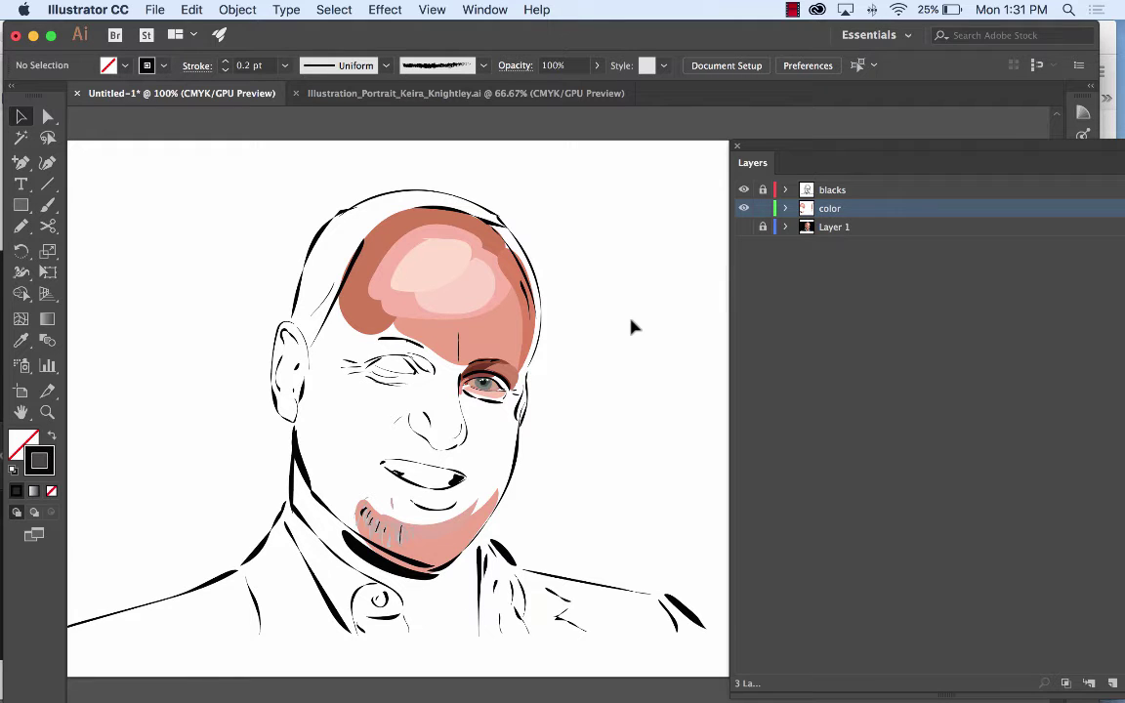
key(super+equal)
key(super+equal)
key(super+equal)
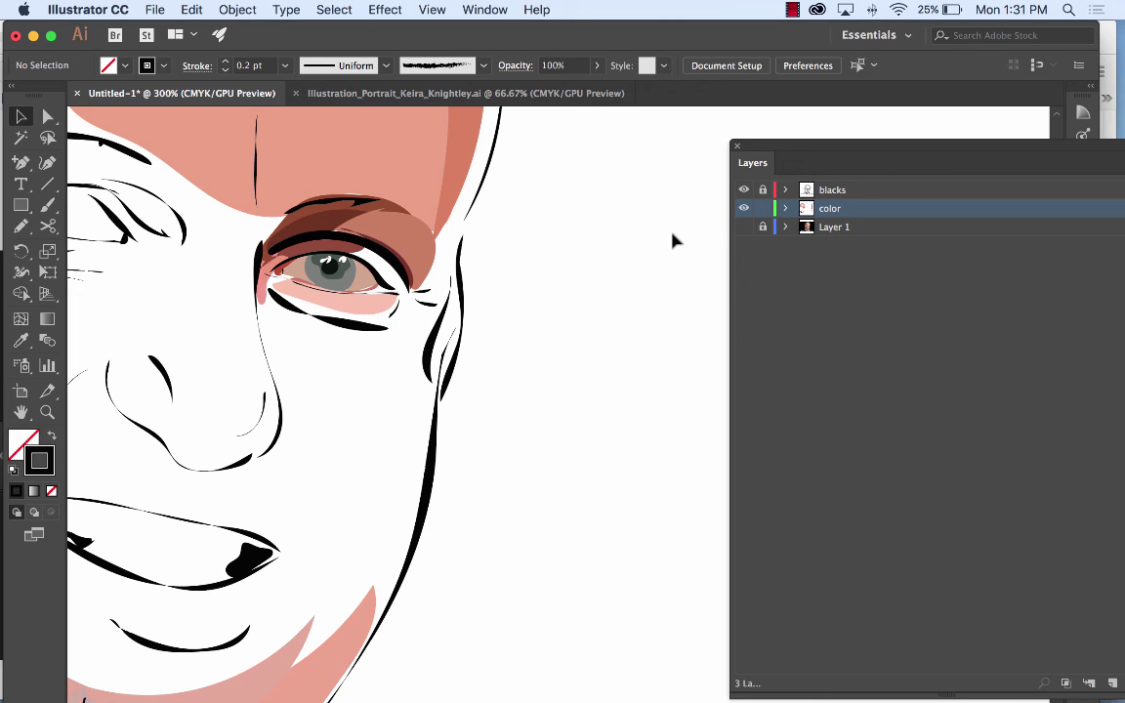
click(792, 10)
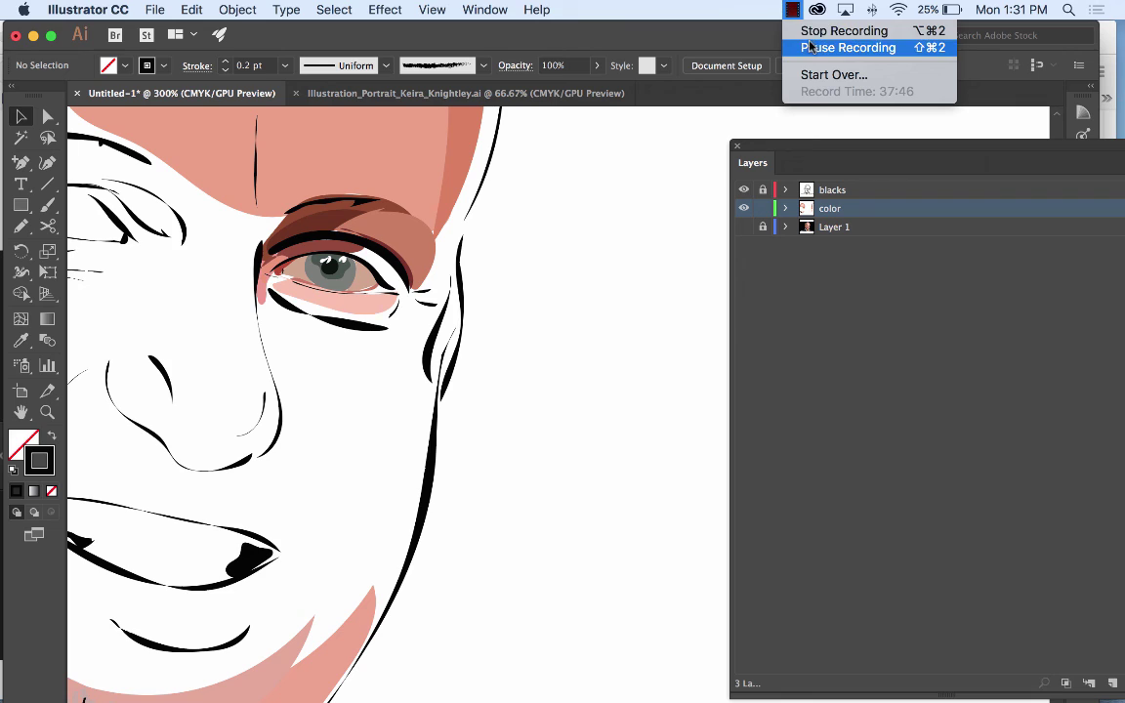